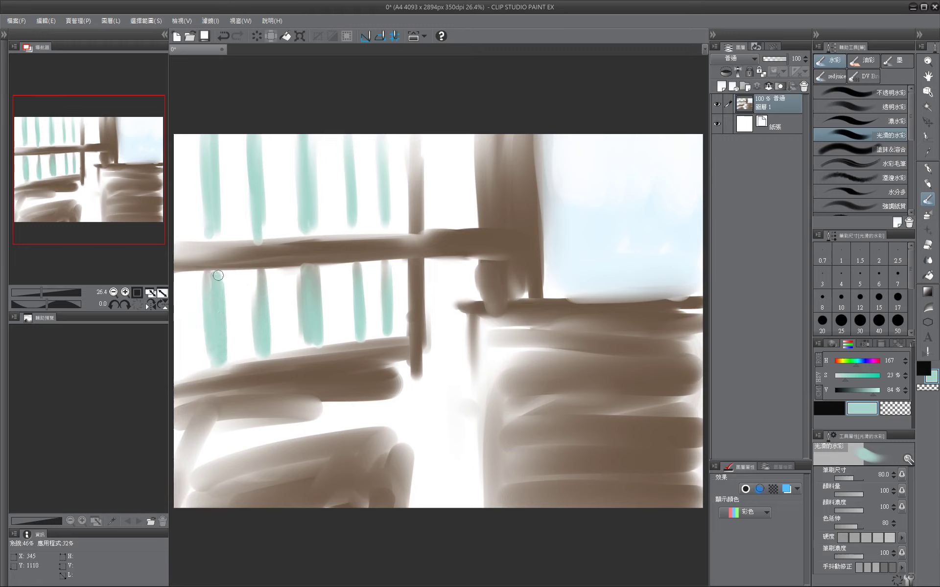
Shade the teal window bars in both rows with a sampled grey-teal, using an 80 px brush.
alt+click(210, 299)
drag(203, 134, 207, 210)
drag(211, 274, 211, 364)
drag(252, 135, 254, 226)
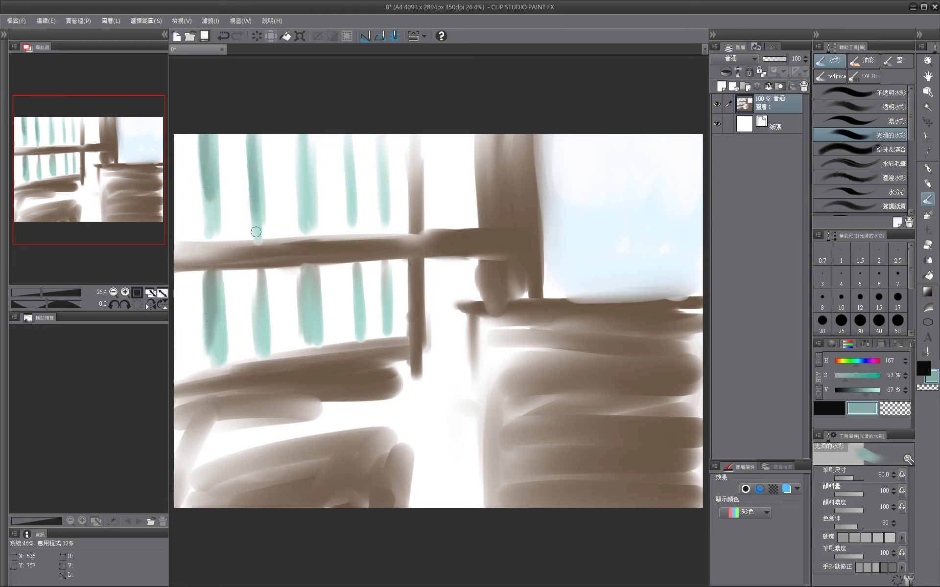
drag(257, 270, 258, 338)
drag(309, 335, 309, 267)
drag(303, 135, 306, 218)
drag(345, 135, 348, 215)
drag(349, 328, 349, 275)
drag(346, 193, 348, 236)
drag(384, 135, 386, 232)
drag(387, 332, 390, 291)
Paint a more saturated teal (S 59, V 83) over the bars in both rows with a 40 px brush.
drag(849, 376, 862, 376)
click(879, 320)
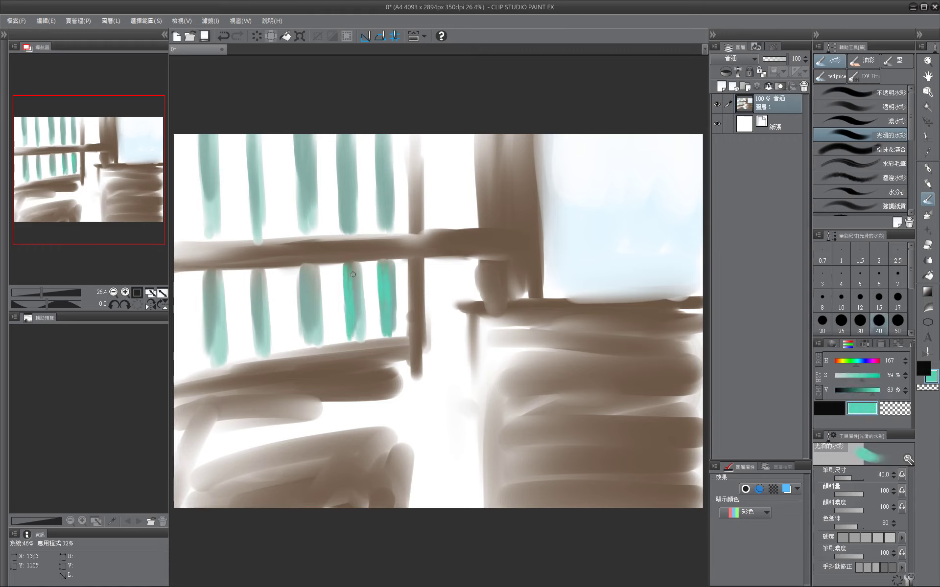
drag(207, 279, 212, 348)
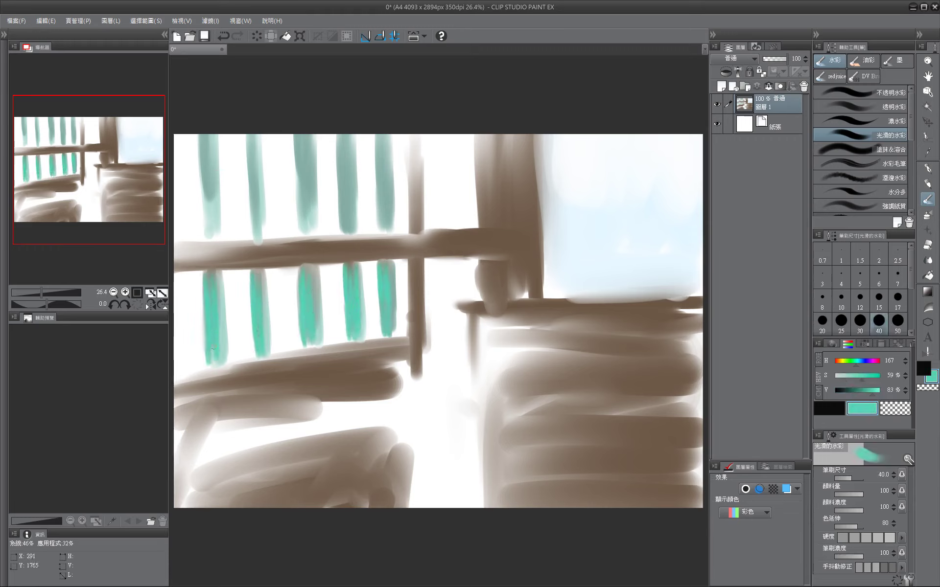
drag(204, 139, 212, 239)
drag(248, 137, 256, 240)
drag(300, 142, 308, 233)
drag(337, 137, 338, 231)
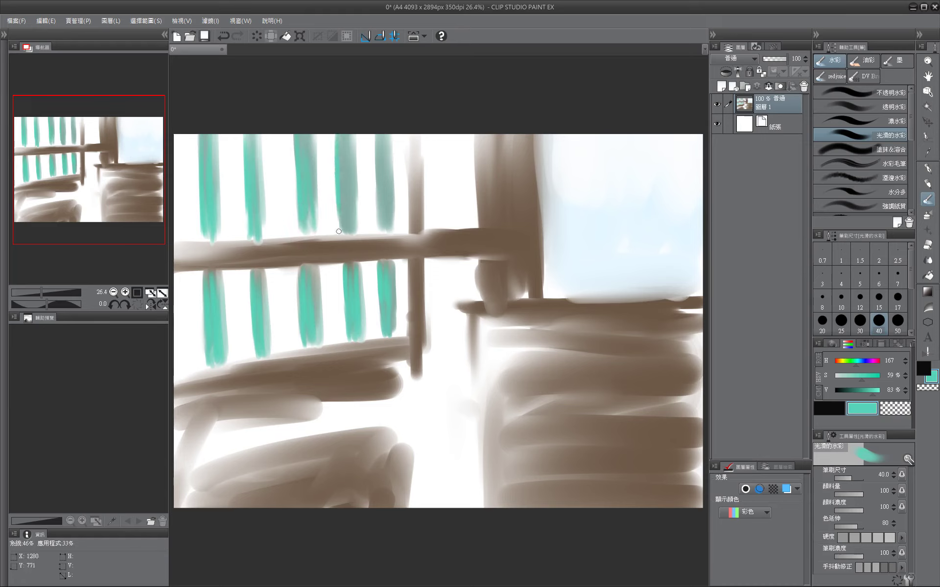
Mute the edges of the teal bars with a sampled grey-brown, using a 60 px brush.
alt+click(381, 228)
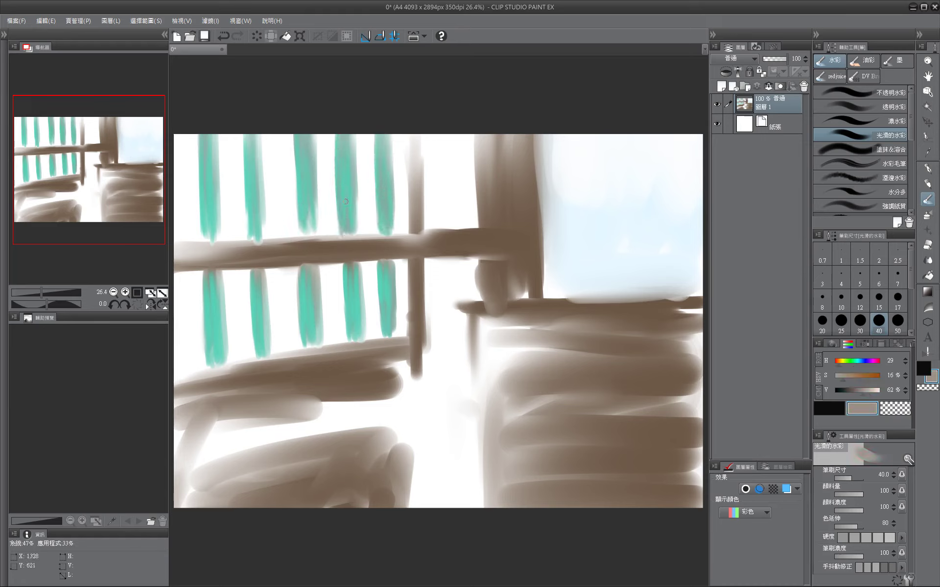
key(bracketright)
drag(210, 239, 215, 348)
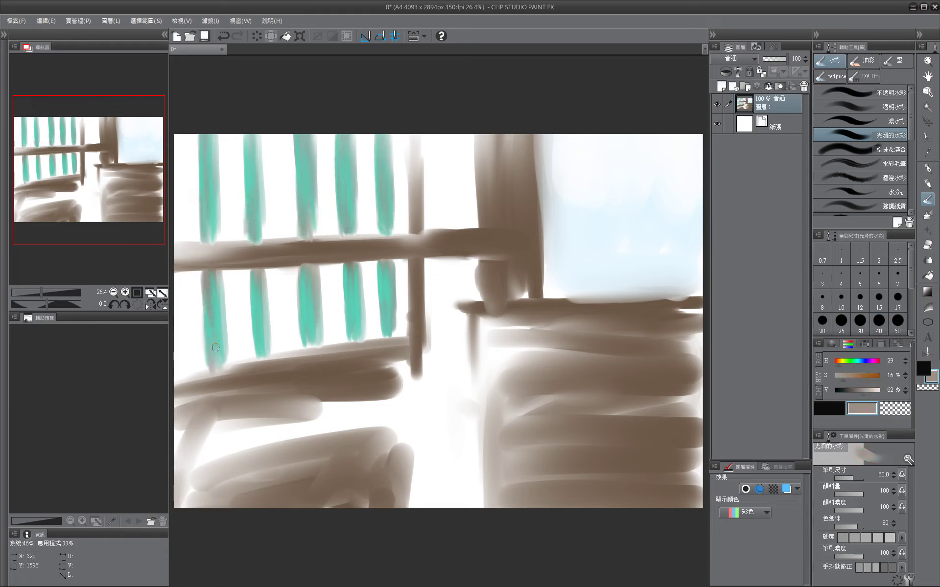
drag(380, 273, 392, 337)
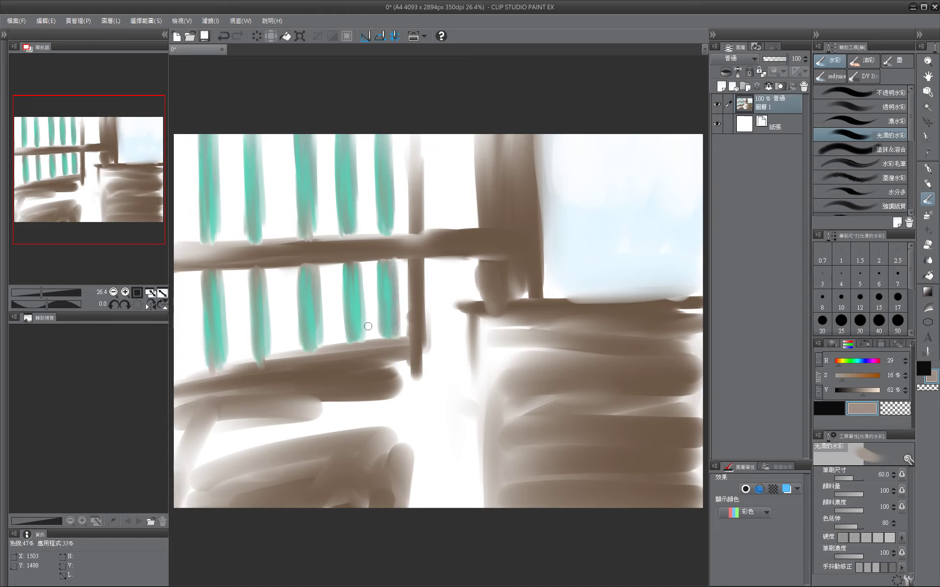
Lighten the lower row of teal bars with sampled white, using a 60 px brush.
alt+click(374, 287)
mouse_move(347, 279)
mouse_down()
mouse_move(353, 326)
mouse_move(343, 266)
mouse_up()
mouse_move(301, 295)
mouse_down()
mouse_move(305, 349)
mouse_move(301, 265)
mouse_up()
drag(250, 281, 255, 353)
drag(208, 277, 211, 348)
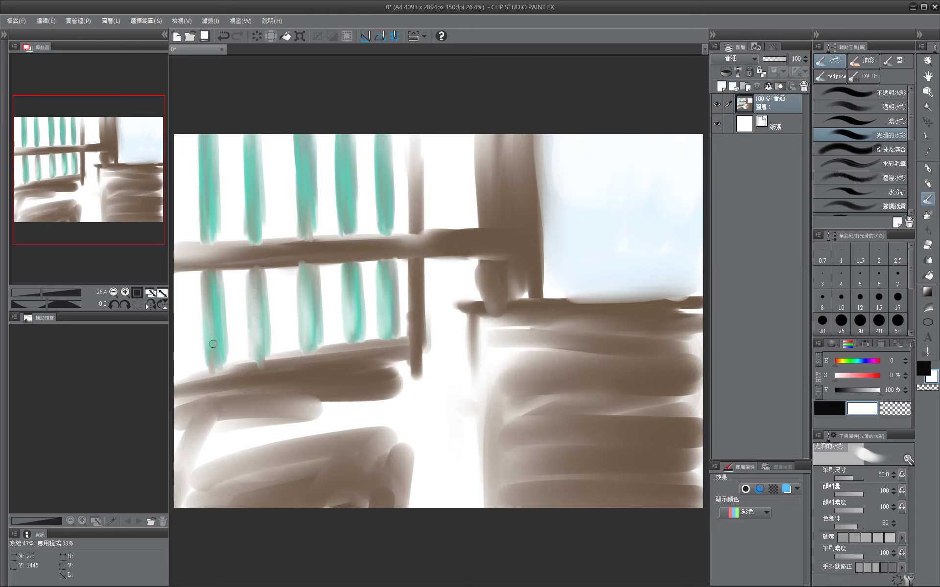
drag(213, 309, 209, 367)
Brush white over the left sides of the upper teal bars, enlarging the brush for the last ones.
mouse_move(200, 141)
mouse_down()
mouse_move(206, 242)
mouse_move(204, 169)
mouse_up()
drag(247, 144, 253, 240)
mouse_move(294, 143)
mouse_down()
mouse_move(296, 220)
mouse_move(303, 191)
mouse_move(308, 232)
mouse_up()
key(bracketright)
drag(338, 130, 340, 223)
drag(343, 149, 353, 230)
drag(378, 149, 381, 232)
drag(379, 169, 394, 229)
drag(376, 136, 390, 209)
Add a thin pale teal bar beside the upper part of the post with a 30 px brush.
alt+click(389, 186)
key(bracketleft)
key(bracketleft)
key(bracketleft)
key(bracketleft)
key(bracketleft)
drag(404, 141, 405, 208)
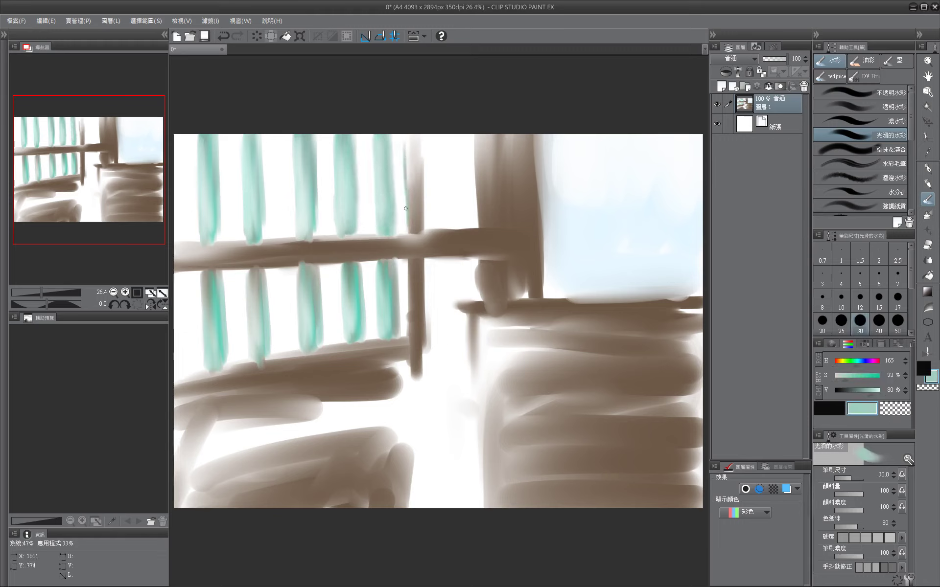
Paint dark teal shadow lines along the right edges of the lower bars with a 30 px brush.
alt+click(395, 274)
drag(395, 260, 397, 305)
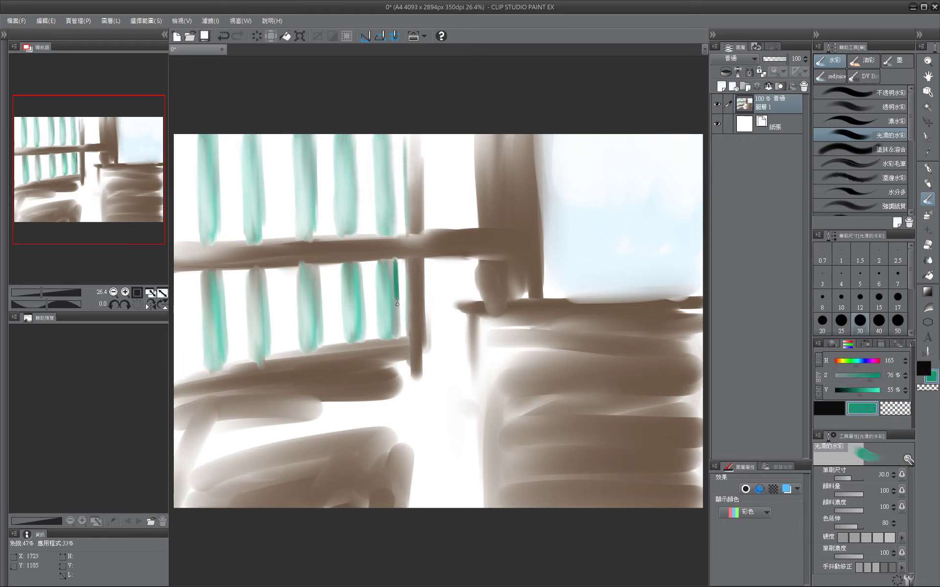
drag(318, 265, 321, 345)
drag(265, 267, 267, 361)
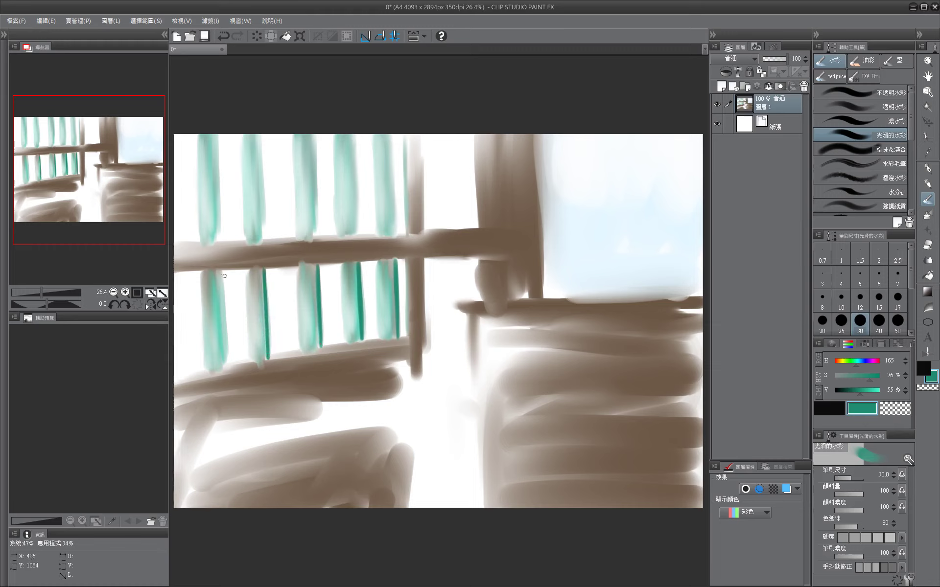
drag(224, 271, 223, 367)
Paint dark teal shadow lines down the right edges of the upper bars.
drag(218, 135, 221, 242)
drag(260, 134, 265, 232)
drag(354, 135, 357, 231)
drag(390, 135, 392, 221)
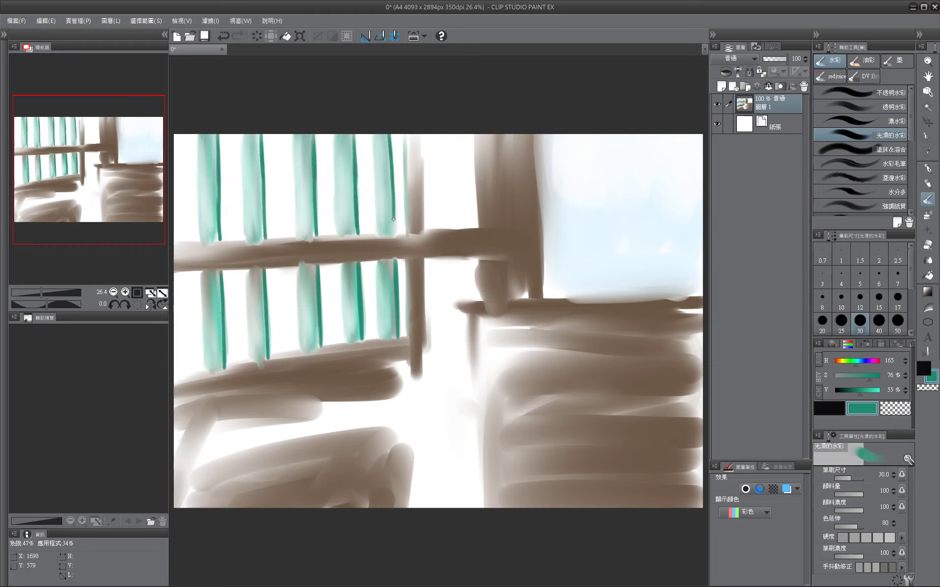
drag(394, 173, 395, 239)
Extend a dark teal bar beside the post through both rows with a larger brush, then restore 30 px.
key(bracketright)
key(bracketright)
mouse_move(404, 132)
mouse_down()
mouse_move(403, 230)
mouse_move(401, 115)
mouse_move(406, 324)
mouse_up()
key(bracketleft)
key(bracketleft)
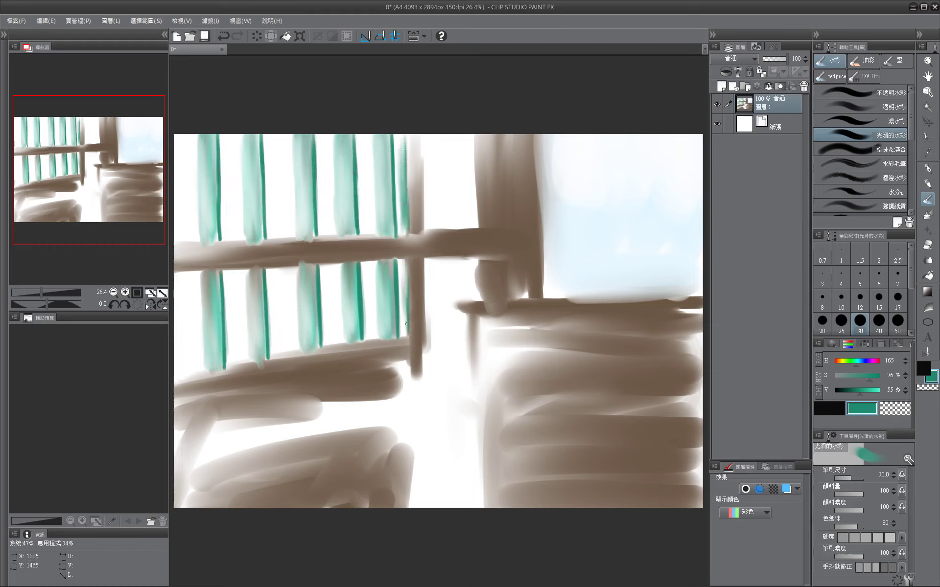
Rework the post beside the teal bars with sampled dark and light browns, starting with a 50 px brush.
alt+click(402, 260)
key(bracketleft)
key(bracketleft)
key(bracketright)
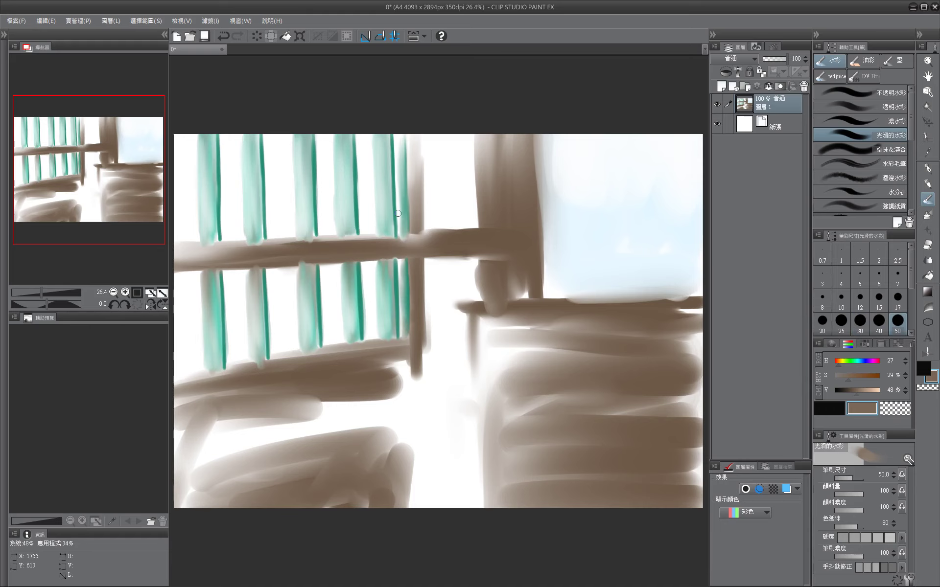
alt+click(413, 142)
alt+click(412, 230)
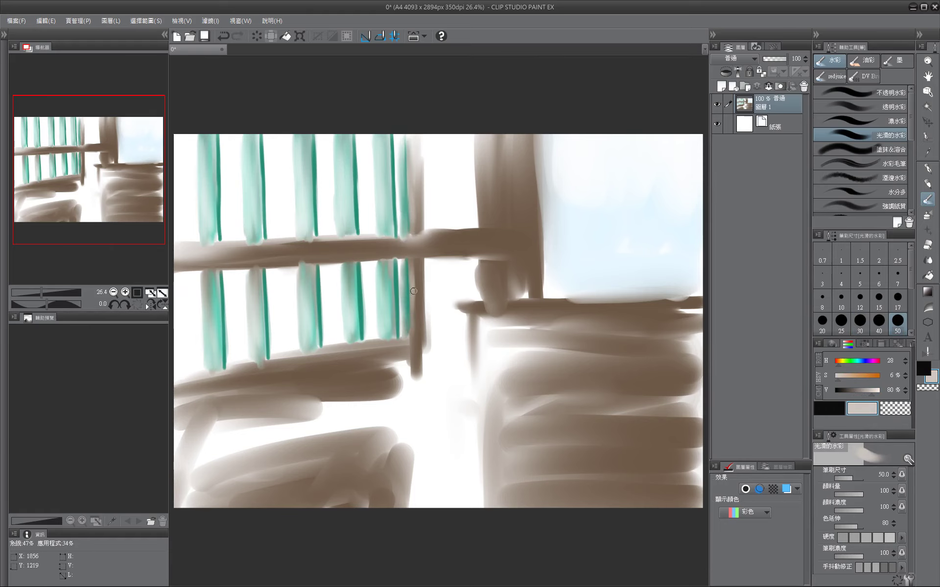
alt+click(415, 318)
key(bracketright)
key(bracketright)
mouse_move(418, 137)
mouse_down()
mouse_move(419, 299)
mouse_move(490, 302)
mouse_up()
Paint a brown beam along the top edge of the canvas and deepen it with dark brown at 60 px.
drag(220, 133, 571, 134)
key(bracketleft)
alt+click(263, 133)
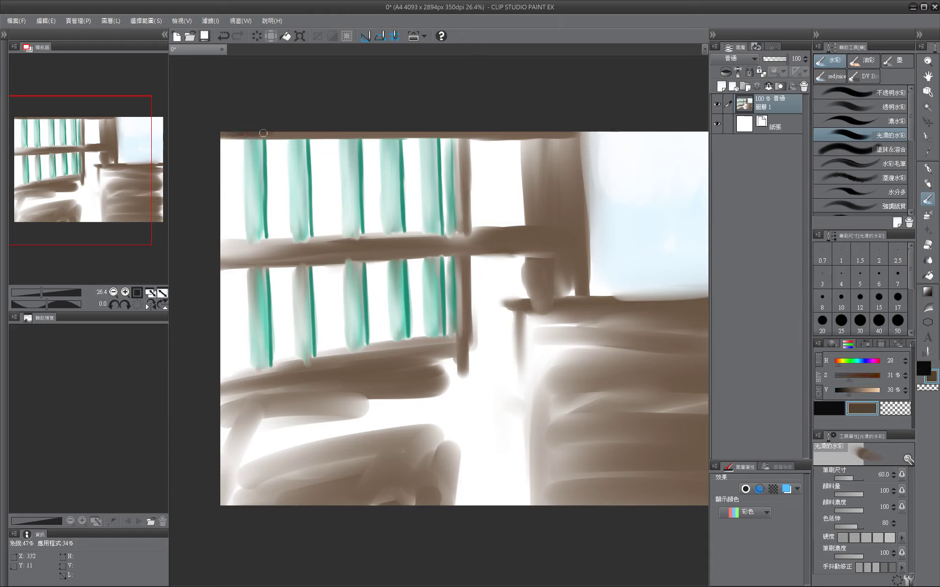
drag(221, 133, 538, 128)
Refine the lower edge of the top beam with a sampled light grey-brown at 25 and 20 px.
alt+click(519, 146)
click(841, 320)
drag(470, 140, 532, 139)
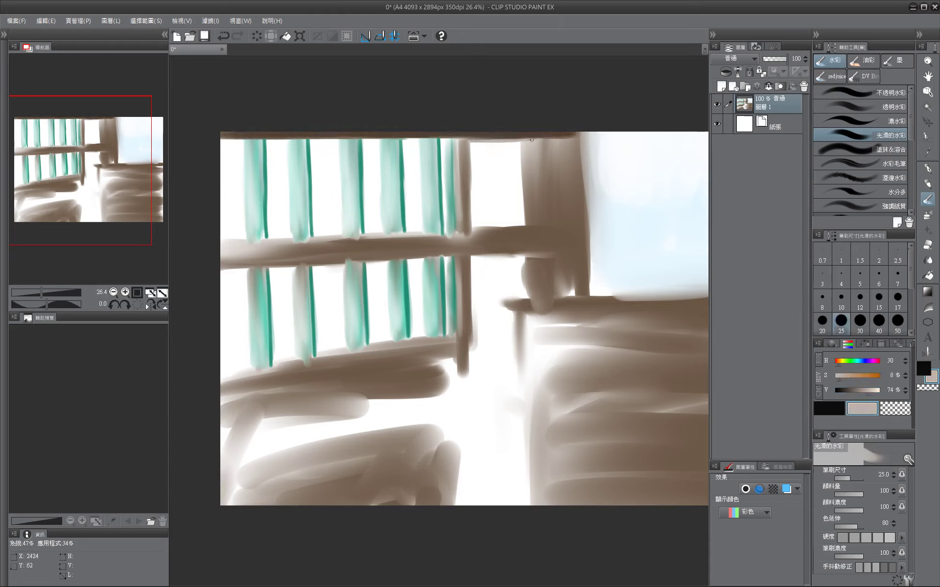
drag(399, 137, 306, 138)
key(bracketleft)
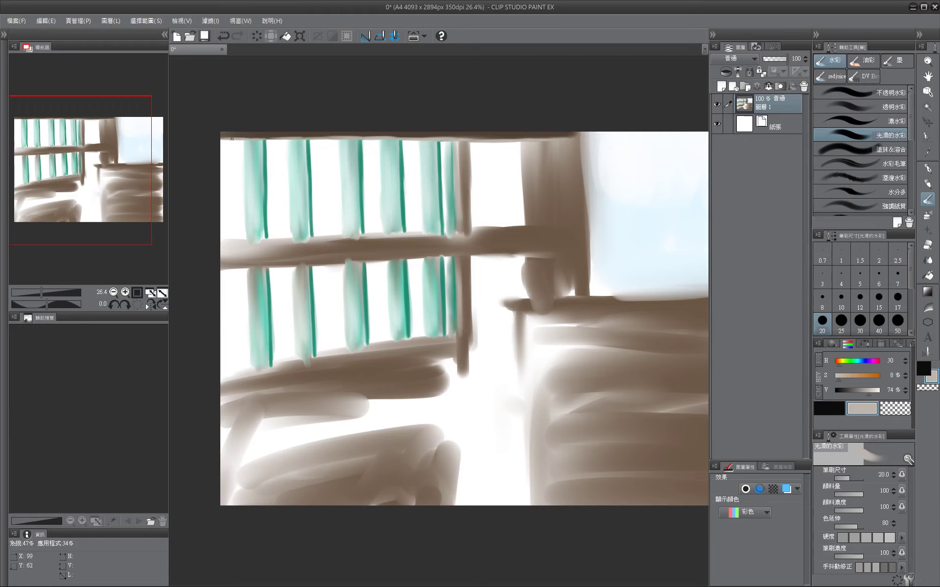
drag(232, 138, 321, 136)
Darken the upper post and the top edge of the small opening, and soften the post's left side with grey-brown.
alt+click(277, 135)
key(bracketright)
key(bracketright)
mouse_move(436, 137)
mouse_down()
mouse_move(447, 129)
mouse_move(386, 139)
mouse_move(445, 146)
mouse_move(445, 137)
mouse_move(455, 223)
mouse_move(447, 196)
mouse_up()
key(bracketleft)
key(bracketright)
key(bracketright)
key(bracketright)
key(bracketright)
alt+click(441, 137)
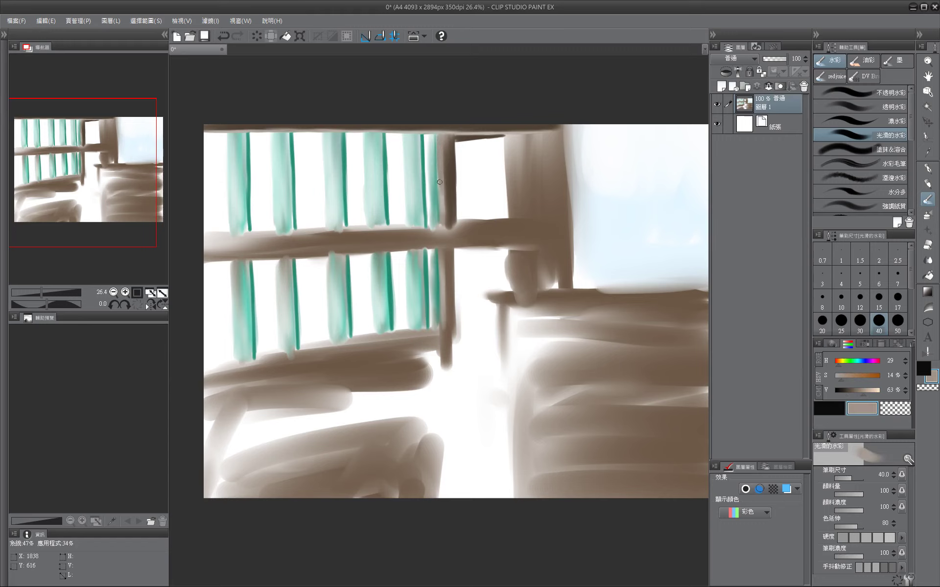
drag(441, 186, 363, 216)
alt+click(367, 217)
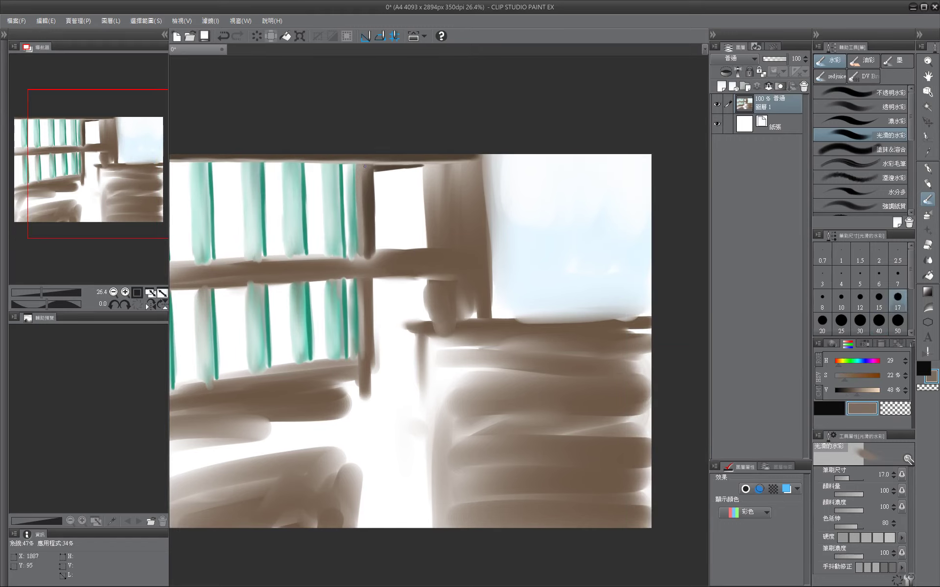
Paint the dark vertical frame on the right side of the small opening with a sampled brown.
key(bracketleft)
key(bracketright)
alt+click(369, 193)
drag(363, 254, 426, 260)
Build up the wide pillar beside the blue window with sampled browns, darkening its left edge.
mouse_move(488, 171)
mouse_down()
mouse_move(481, 201)
mouse_move(489, 175)
mouse_move(503, 249)
mouse_move(556, 231)
mouse_move(557, 311)
mouse_up()
key(bracketright)
key(bracketright)
key(bracketright)
alt+click(509, 170)
mouse_move(549, 142)
mouse_down()
mouse_move(546, 299)
mouse_move(547, 150)
mouse_up()
alt+click(534, 152)
key(bracketleft)
drag(539, 206, 538, 311)
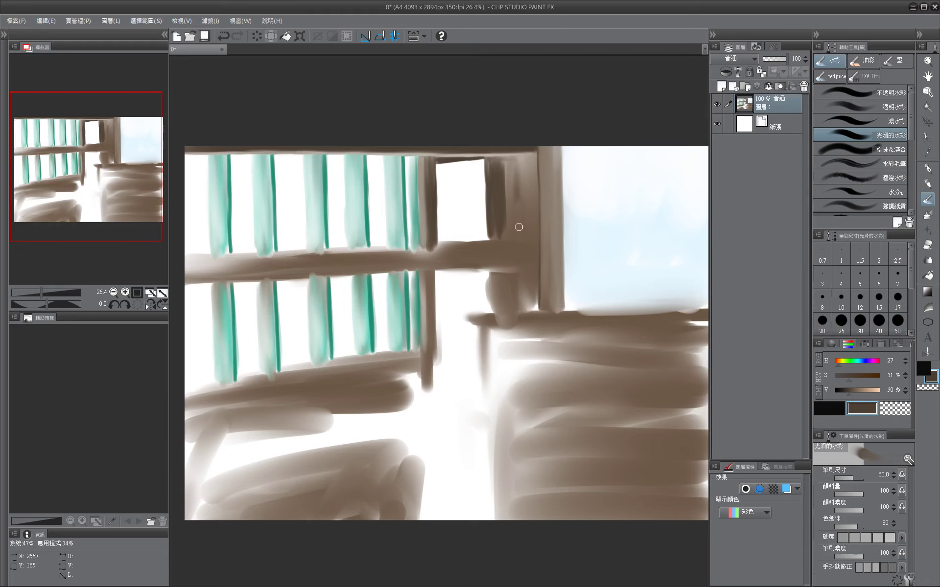
Add dark brown vertical shading to the panel between the small opening and the pillar.
mouse_move(517, 167)
mouse_down()
mouse_move(521, 232)
mouse_move(532, 171)
mouse_up()
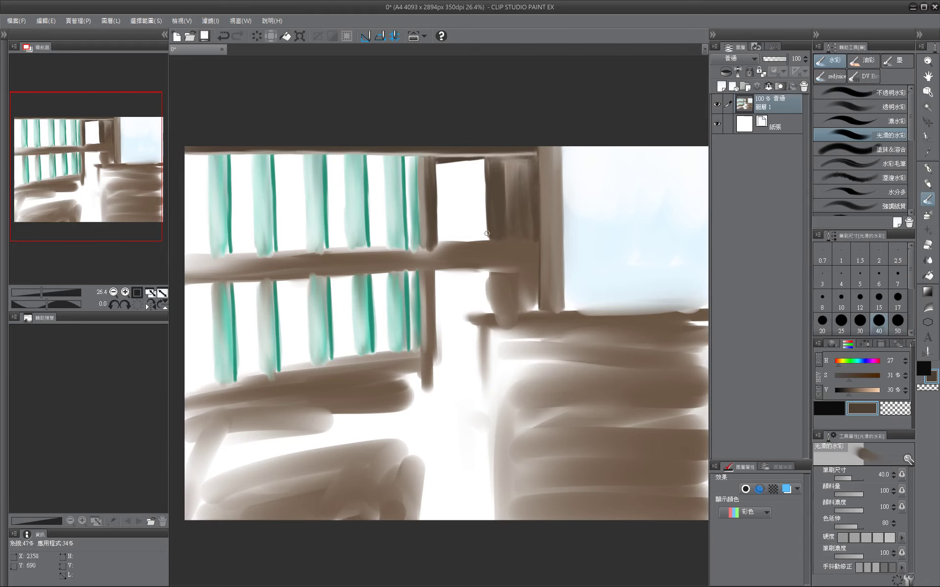
key(bracketleft)
key(bracketleft)
Clean up where the upper bars meet the rail, using sampled white at 50 px and dark teal at 20 px.
drag(346, 233, 399, 230)
alt+click(399, 230)
key(bracketright)
key(bracketright)
key(bracketright)
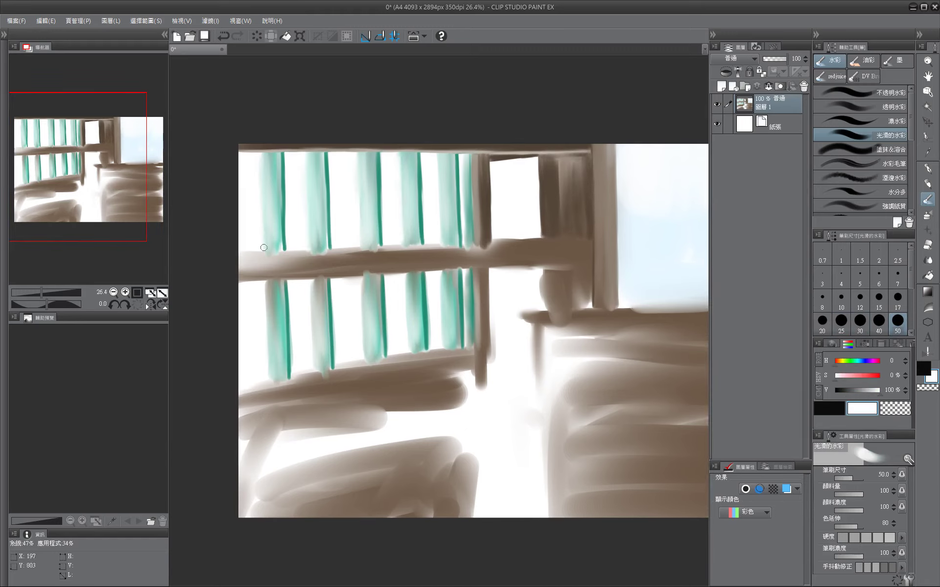
alt+click(281, 242)
key(bracketleft)
key(bracketleft)
key(bracketleft)
key(bracketleft)
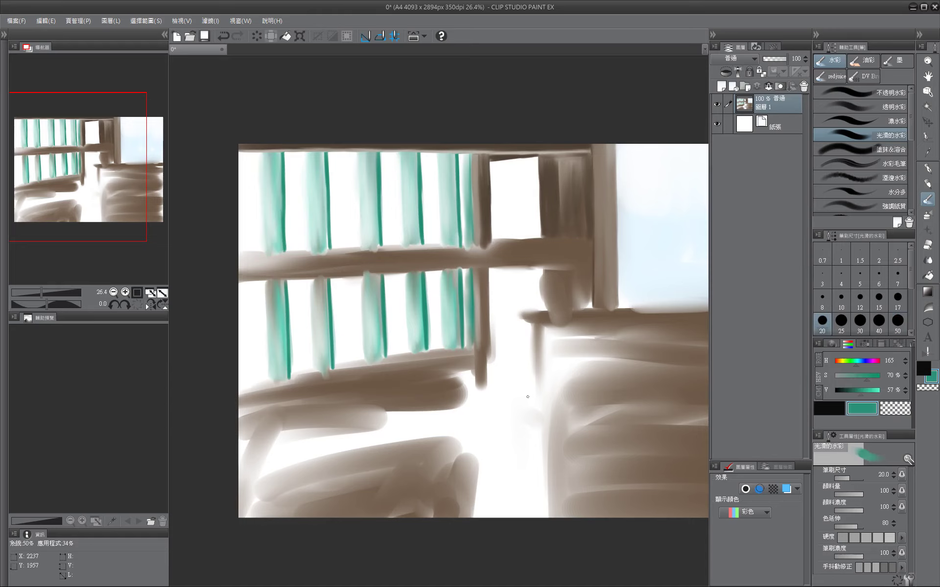
Straighten the upper edge of the horizontal rail with a sampled brown and a 50 px brush.
alt+click(507, 237)
key(bracketright)
key(bracketright)
key(bracketright)
key(bracketright)
drag(238, 252, 492, 247)
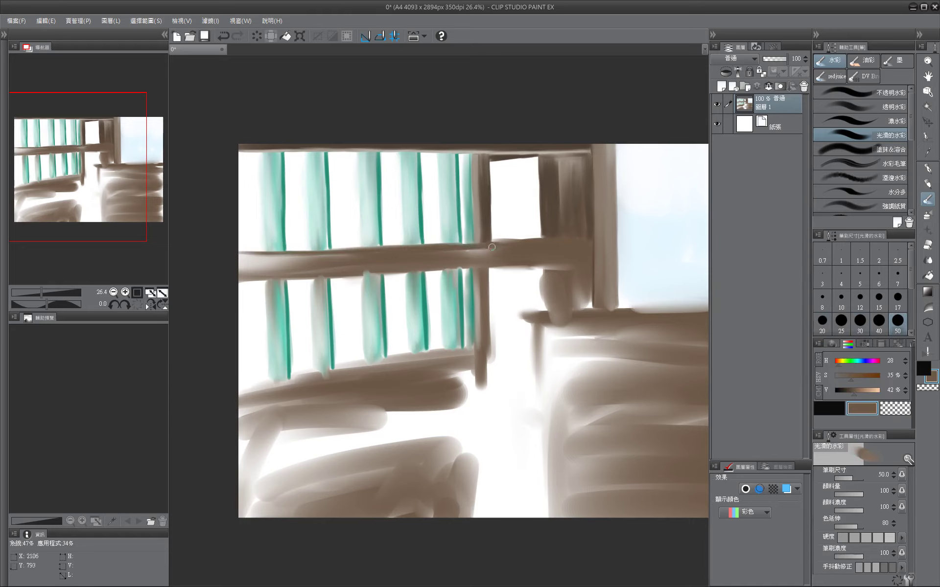
Paint a dark brown band along the horizontal rail up to the pillar.
alt+click(518, 227)
mouse_move(573, 235)
mouse_down()
mouse_move(517, 226)
mouse_move(199, 247)
mouse_move(490, 238)
mouse_move(220, 247)
mouse_move(367, 247)
mouse_up()
key(bracketright)
key(bracketright)
key(bracketleft)
Darken the right side of the lower post with sampled dark brown, reducing the brush to 40 px.
drag(402, 321, 549, 295)
alt+click(413, 293)
mouse_move(568, 235)
mouse_down()
mouse_move(407, 295)
mouse_move(416, 374)
mouse_up()
key(bracketleft)
key(bracketleft)
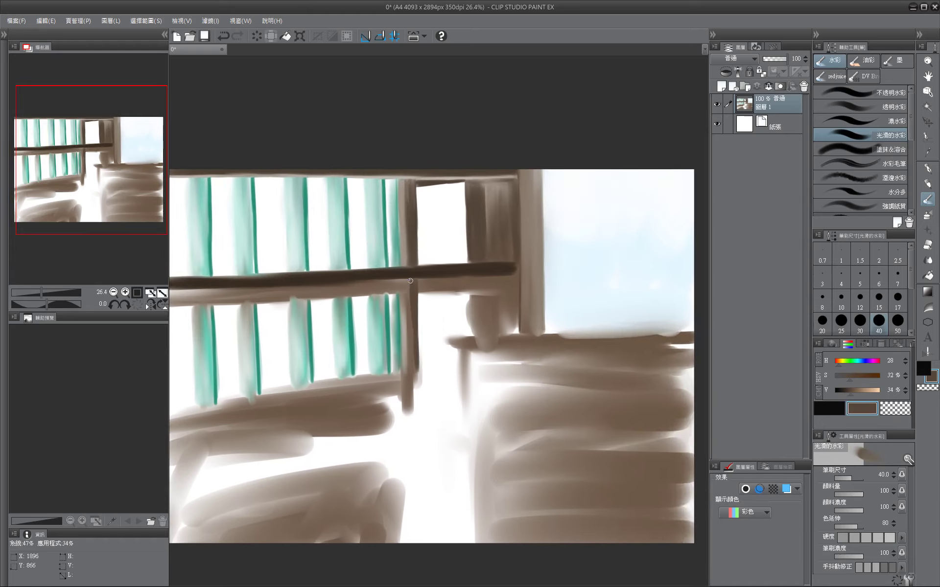
mouse_move(411, 277)
mouse_down()
mouse_move(414, 399)
mouse_move(497, 399)
mouse_up()
Highlight the top edge of the dark rail with a sampled warm grey, using a 30 px brush.
alt+click(398, 319)
alt+click(497, 398)
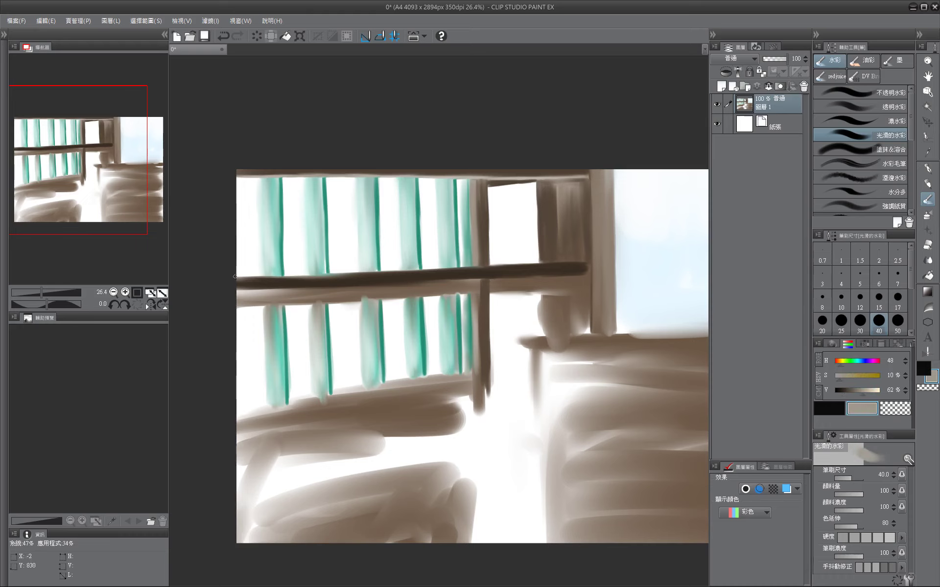
key(bracketleft)
drag(235, 274, 480, 266)
drag(504, 341, 437, 337)
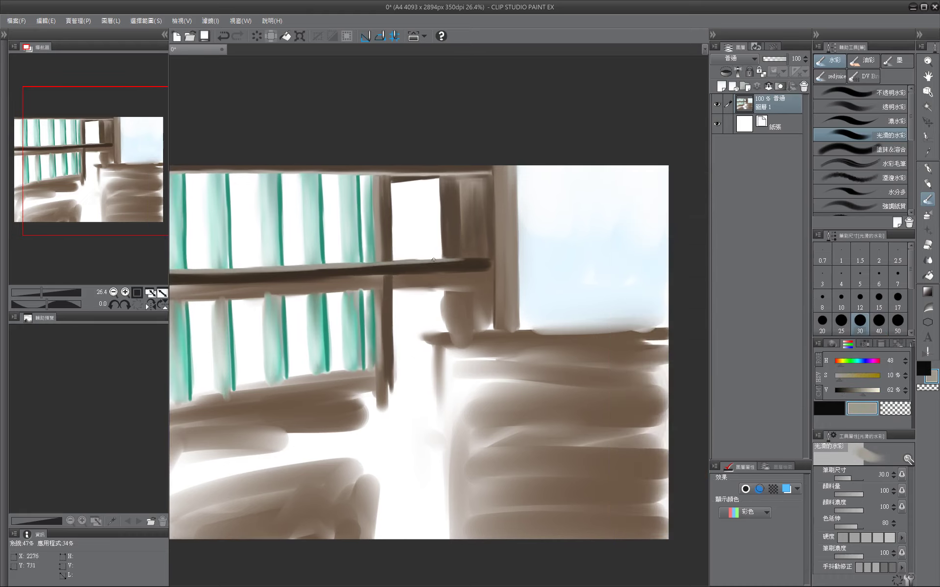
key(bracketleft)
key(bracketright)
drag(441, 259, 495, 256)
Deepen the panel right of the small opening with sampled dark brown and a 60 px brush.
key(bracketright)
key(bracketright)
key(bracketright)
key(bracketright)
alt+click(518, 187)
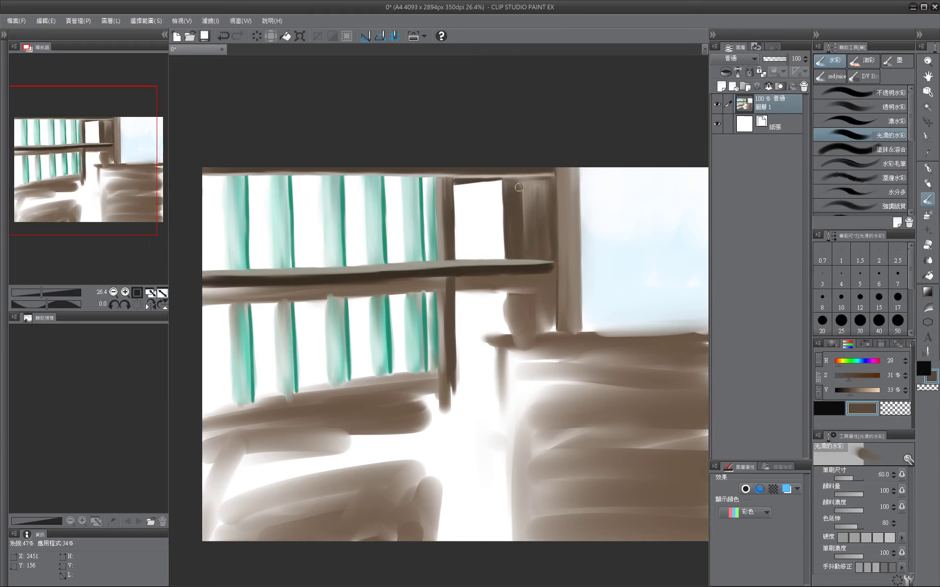
drag(522, 190, 480, 201)
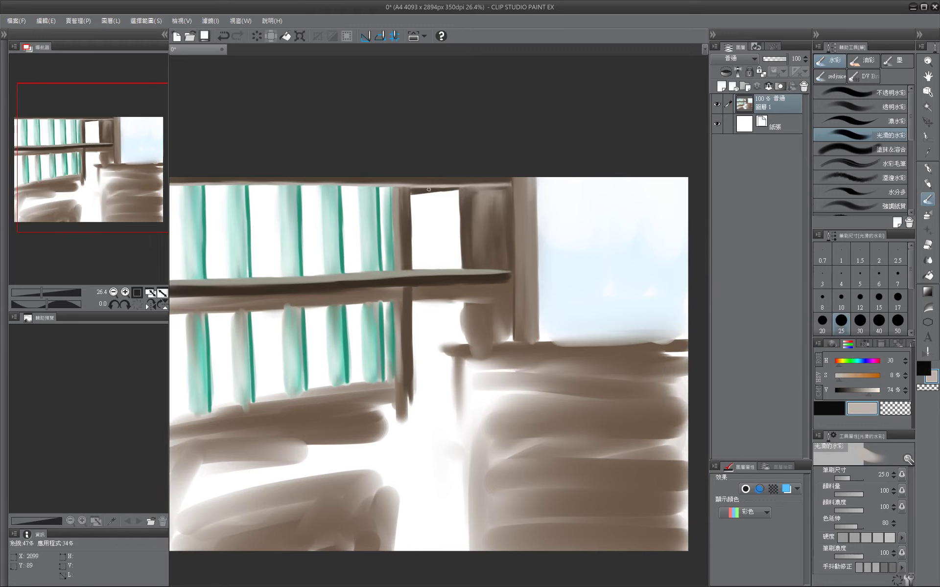
Refine the frame above the small opening with a smaller brush, sampling a dark brown from it.
key(bracketleft)
key(bracketleft)
key(bracketleft)
key(bracketleft)
key(bracketleft)
key(bracketleft)
key(bracketleft)
alt+click(458, 189)
drag(554, 326, 619, 282)
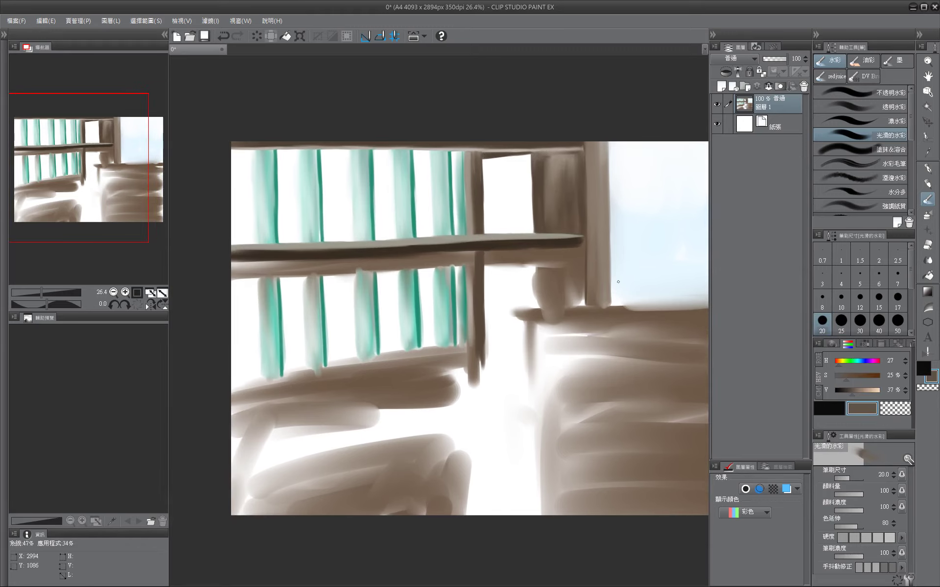
Shade the short post beneath the rail's end with sampled browns and a 50 px brush, darkening its left side.
key(bracketright)
key(bracketright)
alt+click(537, 253)
drag(542, 305, 541, 262)
key(bracketright)
key(bracketright)
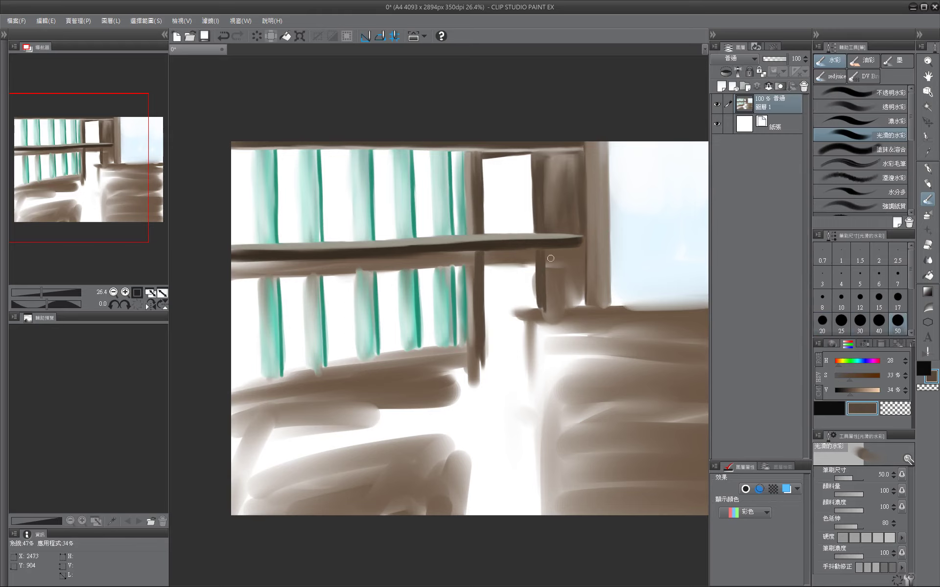
alt+click(553, 288)
drag(575, 301, 562, 271)
alt+click(558, 250)
mouse_move(583, 213)
mouse_down()
mouse_move(511, 204)
mouse_move(512, 294)
mouse_up()
key(bracketleft)
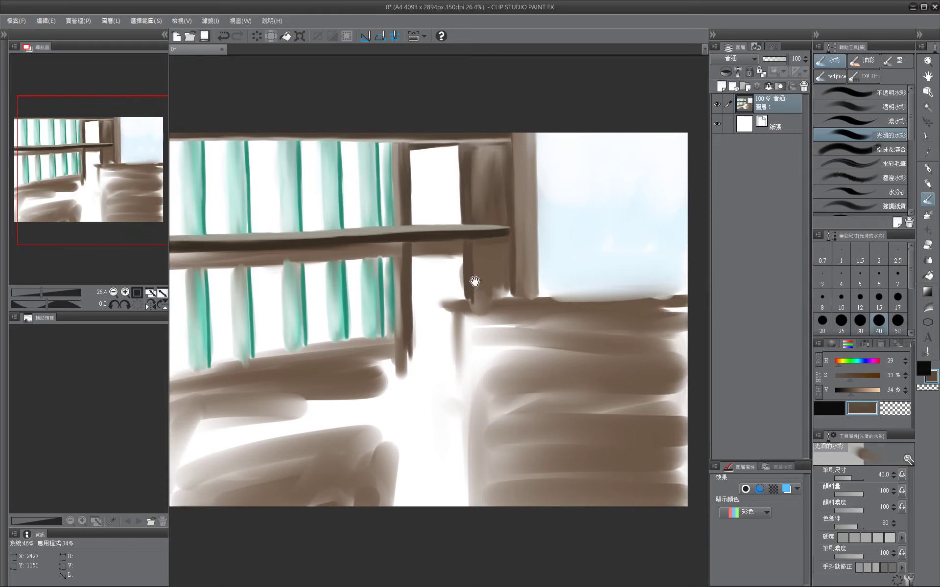
Refine the window post's top and the underside of the rail around the lower small opening with sampled colours.
alt+click(511, 294)
drag(424, 393, 407, 388)
alt+click(403, 256)
mouse_move(403, 256)
mouse_down()
mouse_move(353, 236)
mouse_move(399, 238)
mouse_up()
drag(396, 272, 426, 270)
key(bracketright)
mouse_move(385, 241)
mouse_down()
mouse_move(432, 240)
mouse_move(423, 242)
mouse_up()
drag(420, 277, 558, 273)
Extend the lower window's teal bars up to the rail with sampled teals, starting with a 30 px brush.
key(bracketleft)
key(bracketleft)
alt+click(487, 240)
drag(487, 237, 488, 245)
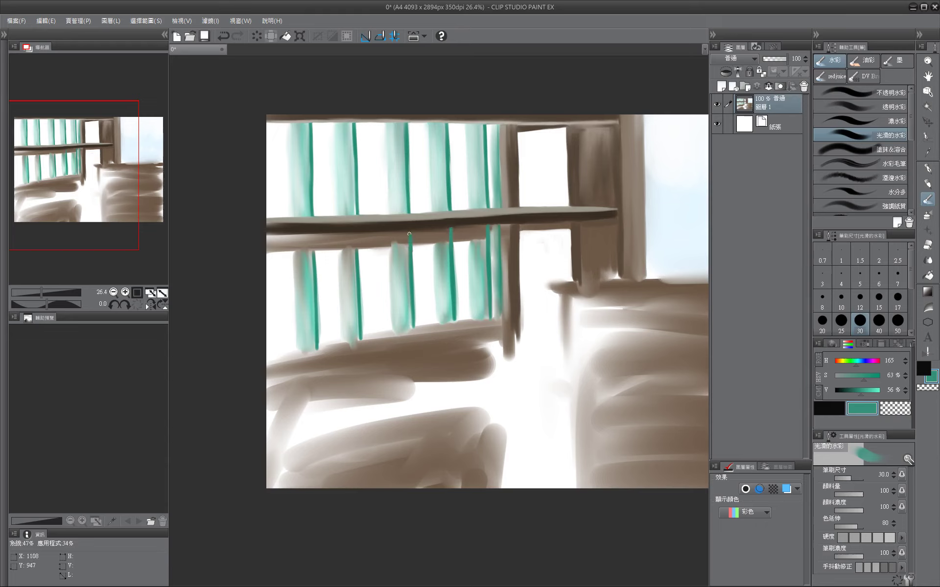
alt+click(314, 238)
key(bracketright)
key(bracketright)
mouse_move(310, 240)
mouse_down()
mouse_move(309, 253)
mouse_move(345, 242)
mouse_move(320, 237)
mouse_up()
Cover the brown band between the leftmost lower bars with sampled white, retouching the bars in sampled pale teal.
alt+click(271, 255)
key(bracketright)
key(bracketleft)
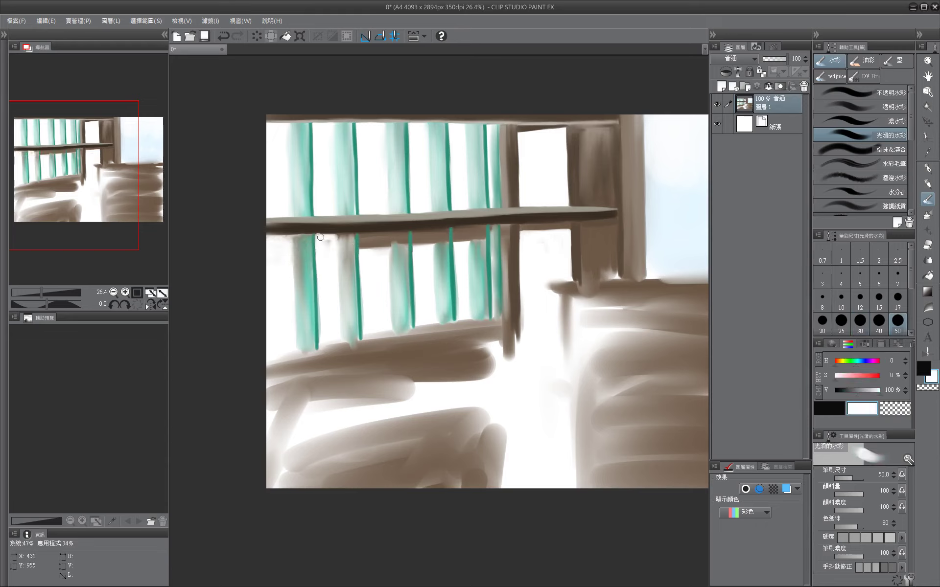
alt+click(339, 250)
key(bracketleft)
key(bracketleft)
alt+click(351, 320)
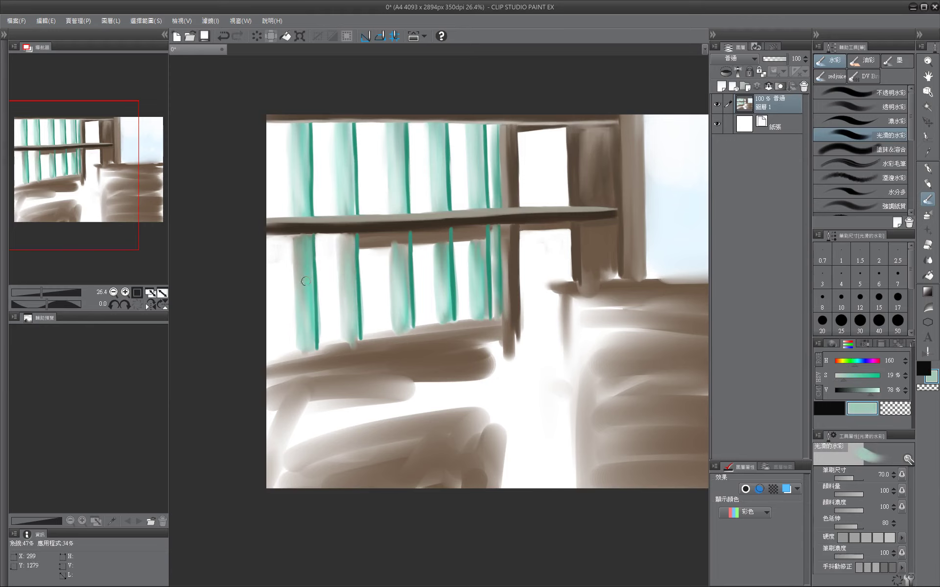
alt+click(298, 260)
key(bracketleft)
drag(366, 243, 294, 253)
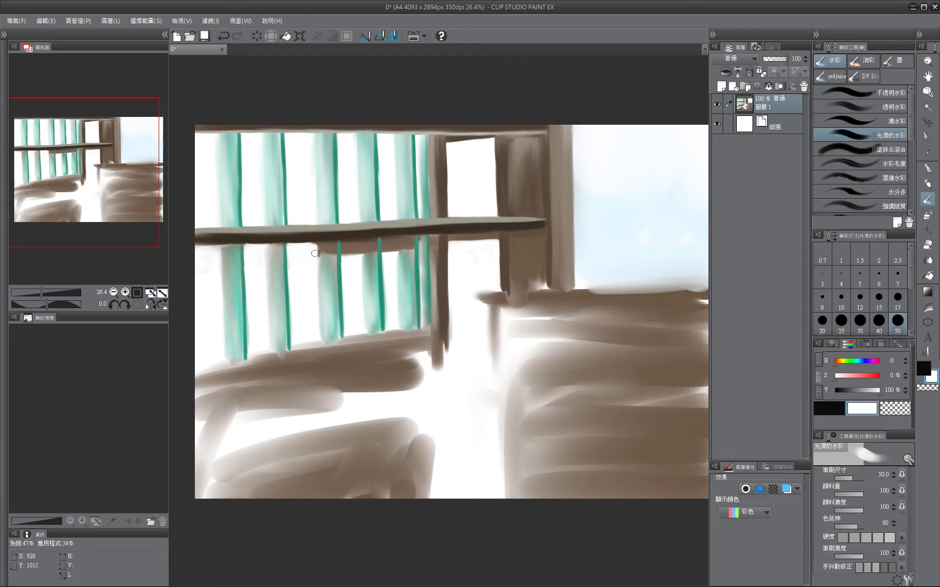
Extend the pale side of the third lower bar up to the rail and clean the neighbouring gaps with sampled white.
alt+click(336, 245)
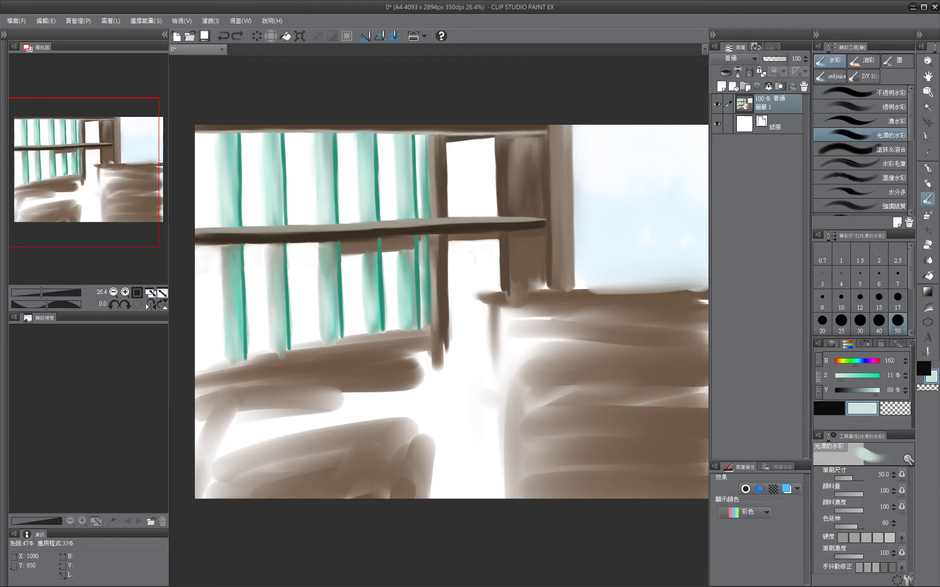
key(bracketright)
alt+click(330, 271)
key(bracketright)
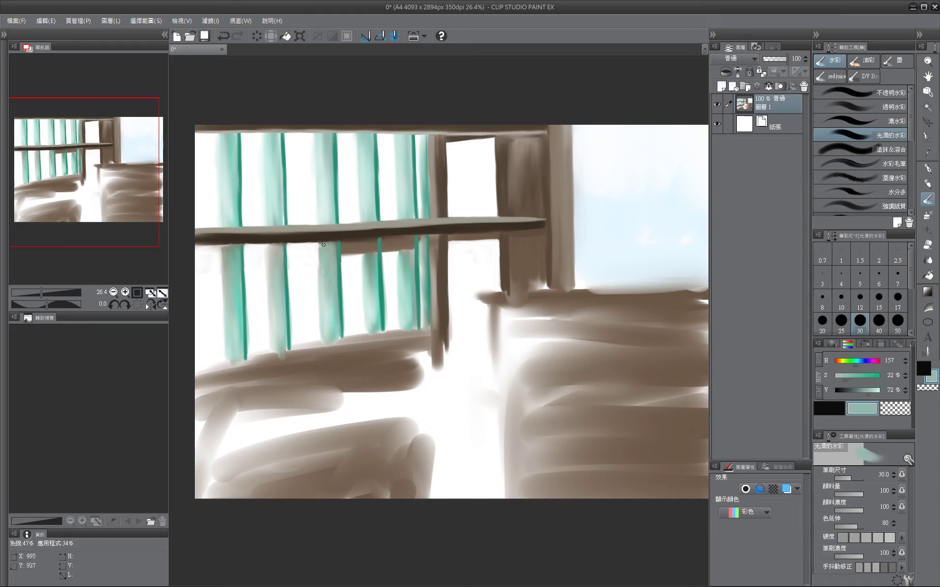
alt+click(319, 299)
alt+click(293, 337)
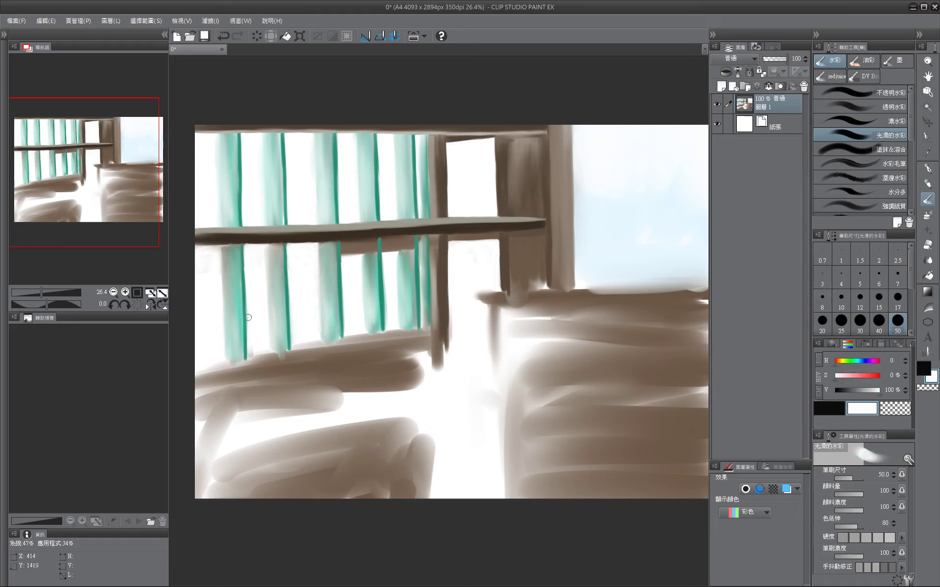
Retouch the lower part of the first teal bar with sampled teal and a 70 px brush.
alt+click(248, 343)
key(bracketleft)
key(bracketleft)
key(bracketleft)
key(bracketleft)
key(bracketright)
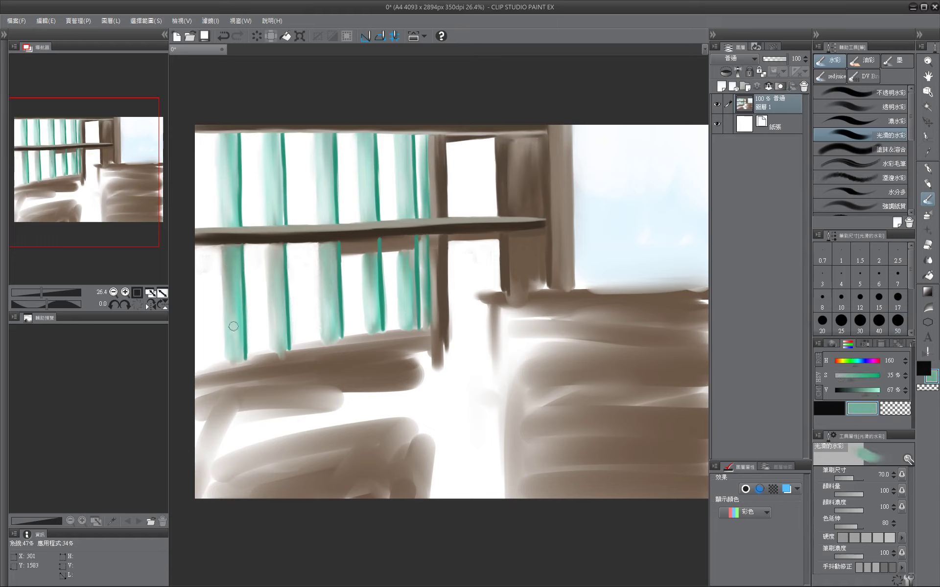
Cover the remaining brown band between the right-hand lower bars with sampled white up to the rail.
alt+click(203, 264)
mouse_move(344, 246)
mouse_down()
mouse_move(416, 260)
mouse_move(431, 250)
mouse_move(293, 259)
mouse_up()
key(bracketleft)
key(bracketleft)
key(bracketright)
key(bracketleft)
key(bracketright)
key(bracketright)
key(bracketright)
Sharpen the dark underside of the rail with sampled dark brown and a 25 px brush.
alt+click(434, 254)
alt+click(439, 249)
key(bracketleft)
key(bracketleft)
key(bracketleft)
key(bracketleft)
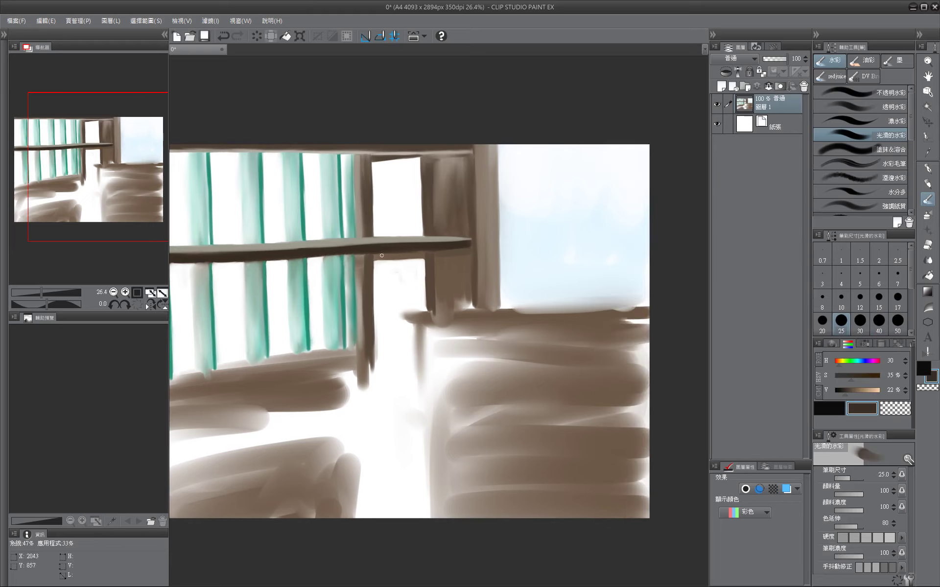
drag(381, 255, 243, 264)
drag(361, 258, 444, 223)
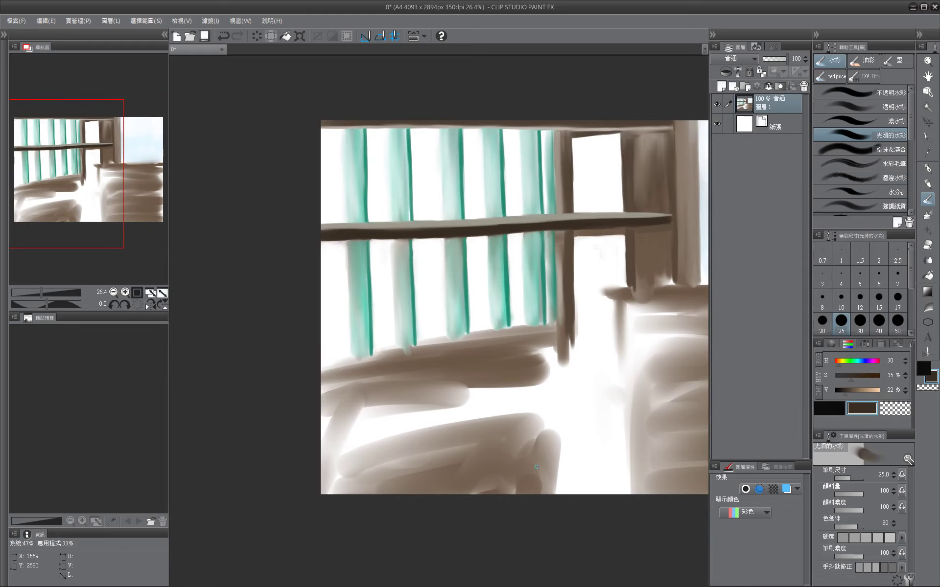
Smooth the rail's lighter top surface with sampled warm grey and a 50 px brush.
key(bracketright)
key(bracketright)
alt+click(573, 255)
mouse_move(573, 255)
mouse_down()
mouse_move(473, 329)
mouse_move(385, 361)
mouse_up()
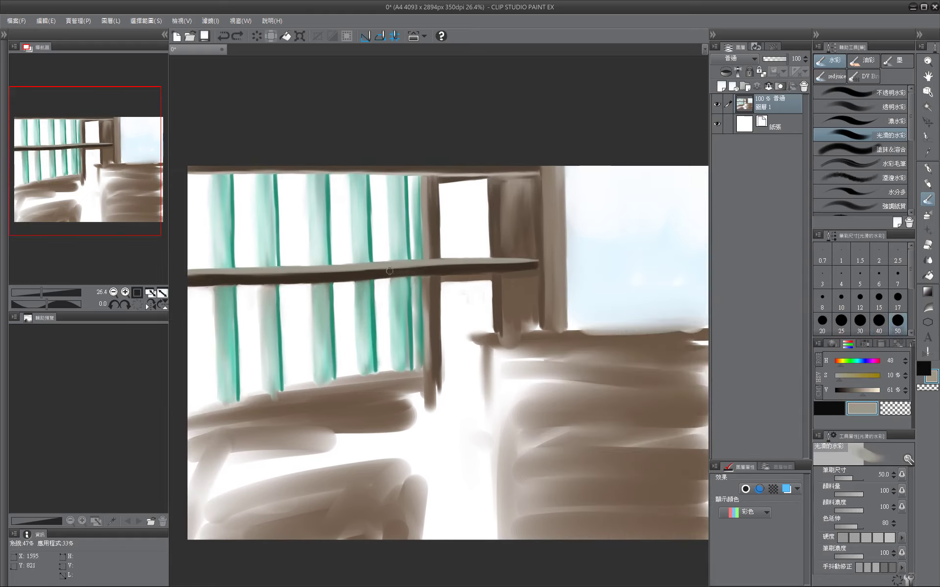
key(bracketright)
drag(185, 285, 249, 276)
alt+click(248, 276)
Paint a thin horizontal teal crossbar across the lower window with a 25 px brush, retouching around it in sampled white.
key(bracketleft)
alt+click(429, 306)
key(bracketleft)
key(bracketleft)
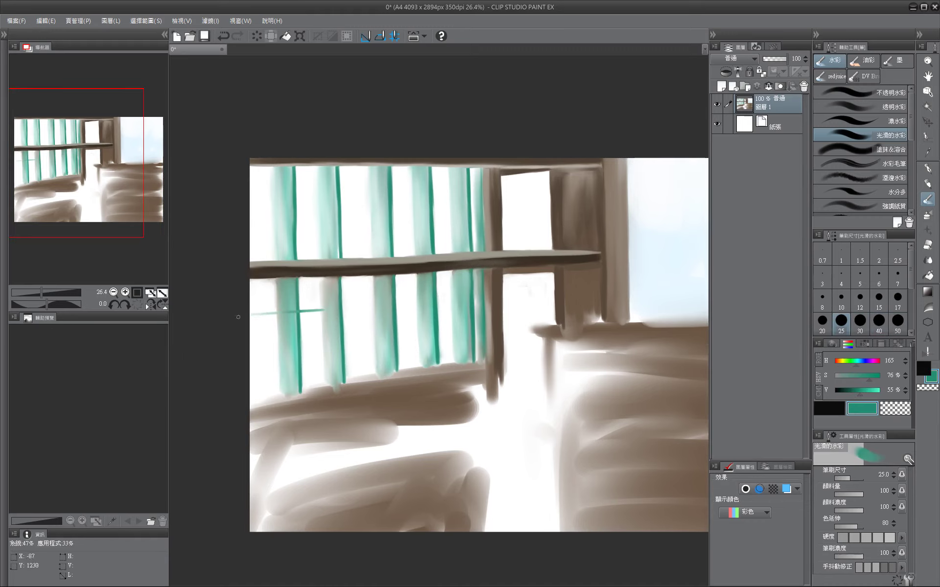
drag(247, 314, 476, 299)
alt+click(241, 310)
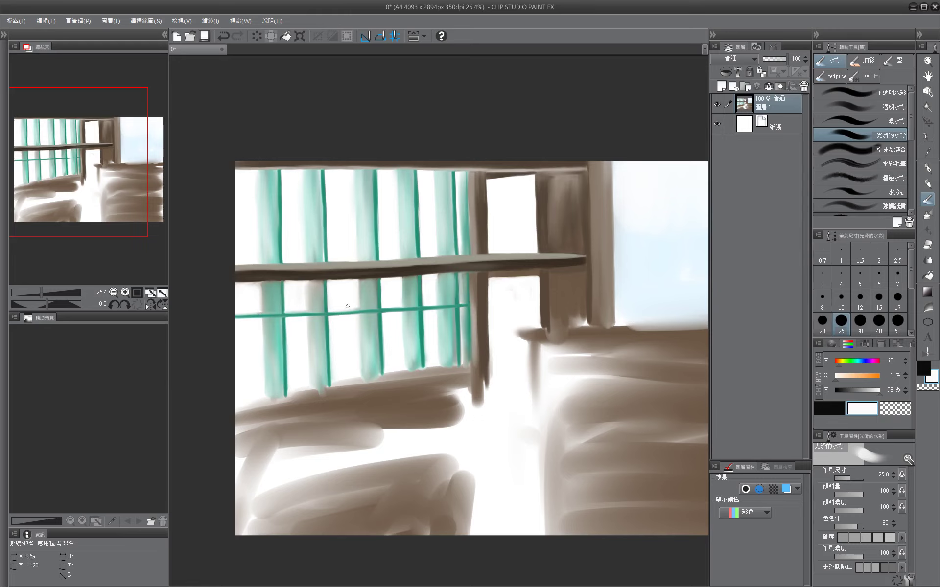
drag(429, 300, 442, 299)
Redefine the dark edges of the upper window bars with sampled teal at 25 px and clean the gaps with white.
alt+click(476, 300)
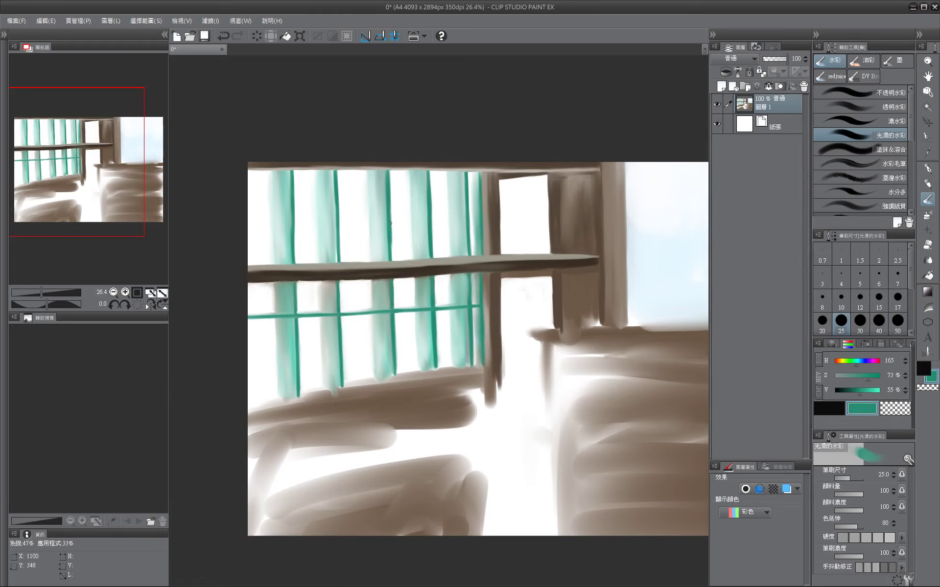
drag(390, 252, 440, 253)
drag(383, 173, 386, 257)
drag(455, 320, 526, 286)
alt+click(398, 268)
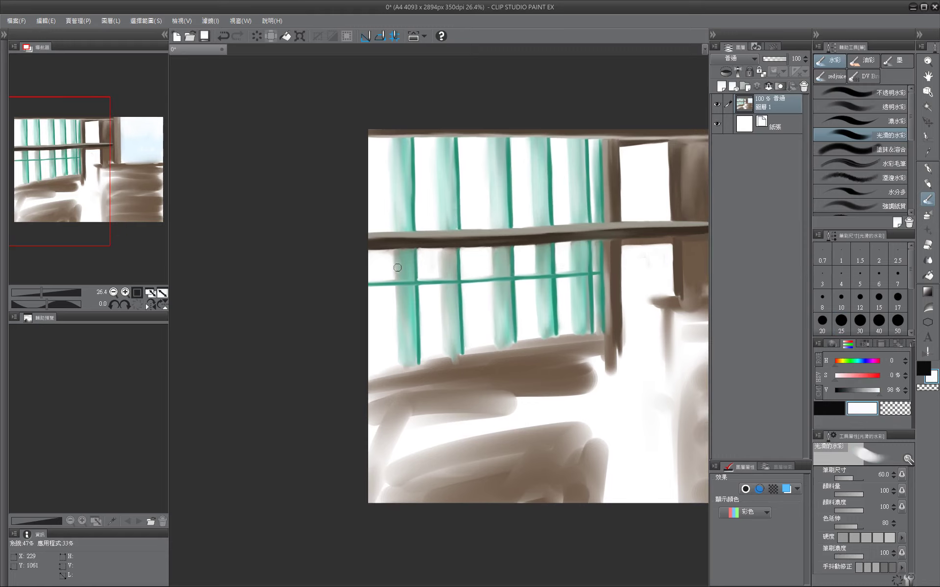
drag(377, 384, 248, 402)
Tint the upper and lower small openings with sampled pale sky blue, starting with a 50 px brush.
alt+click(497, 172)
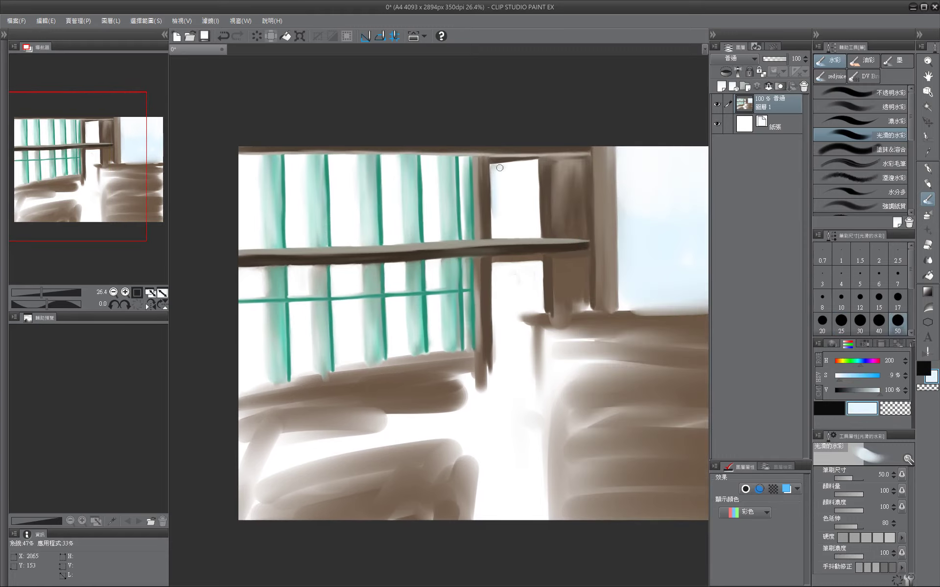
mouse_move(499, 168)
mouse_down()
mouse_move(506, 189)
mouse_move(531, 169)
mouse_up()
key(bracketright)
key(bracketright)
mouse_move(495, 265)
mouse_down()
mouse_move(509, 299)
mouse_move(499, 268)
mouse_move(518, 267)
mouse_move(497, 294)
mouse_up()
Refine the edges of the small openings with sampled warm grey and a 40 px brush.
alt+click(494, 268)
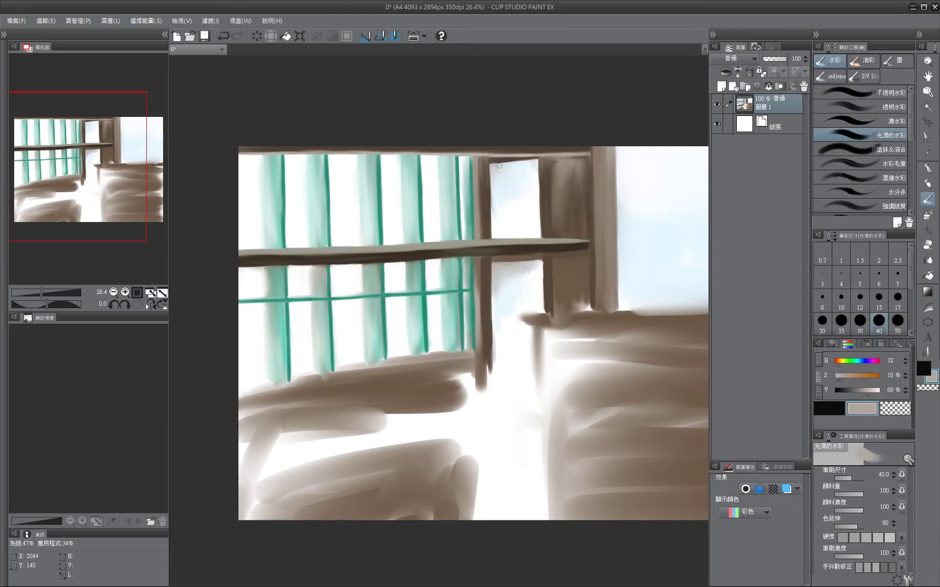
key(bracketright)
key(bracketright)
key(bracketleft)
key(bracketleft)
Define the beam along the window's lower edge with sampled dark brown and a smaller brush.
alt+click(465, 351)
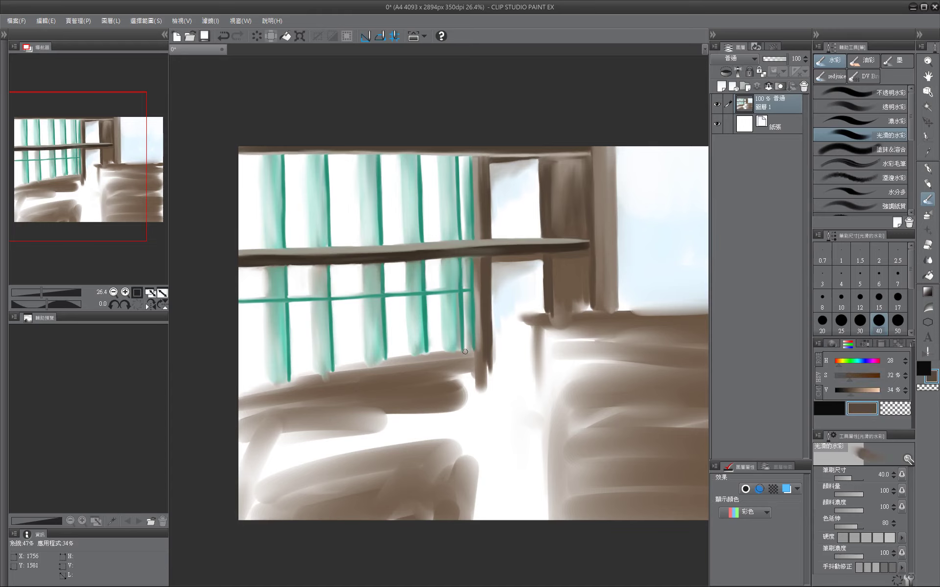
key(bracketleft)
mouse_move(240, 374)
mouse_down()
mouse_move(474, 348)
mouse_move(225, 388)
mouse_move(477, 354)
mouse_up()
Paint the ledge surface below the window beam with sampled light brown and a 150 px brush.
key(bracketright)
key(bracketright)
key(bracketright)
key(bracketright)
key(bracketright)
key(bracketright)
key(bracketright)
key(bracketright)
alt+click(289, 336)
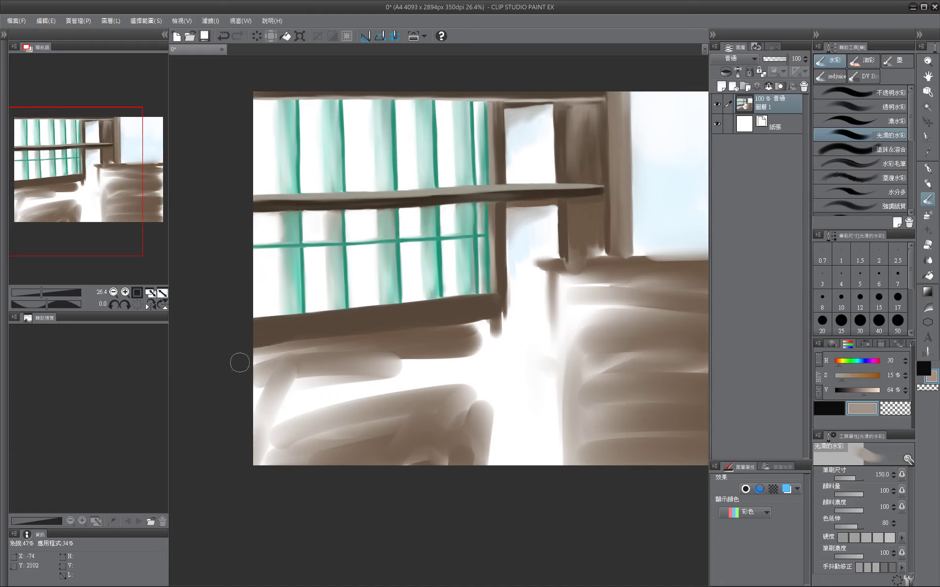
drag(240, 363, 509, 327)
drag(512, 395, 427, 398)
Extend the light brown ledge past the window post with an 80 px brush.
key(bracketleft)
key(bracketleft)
key(bracketleft)
drag(385, 321, 475, 323)
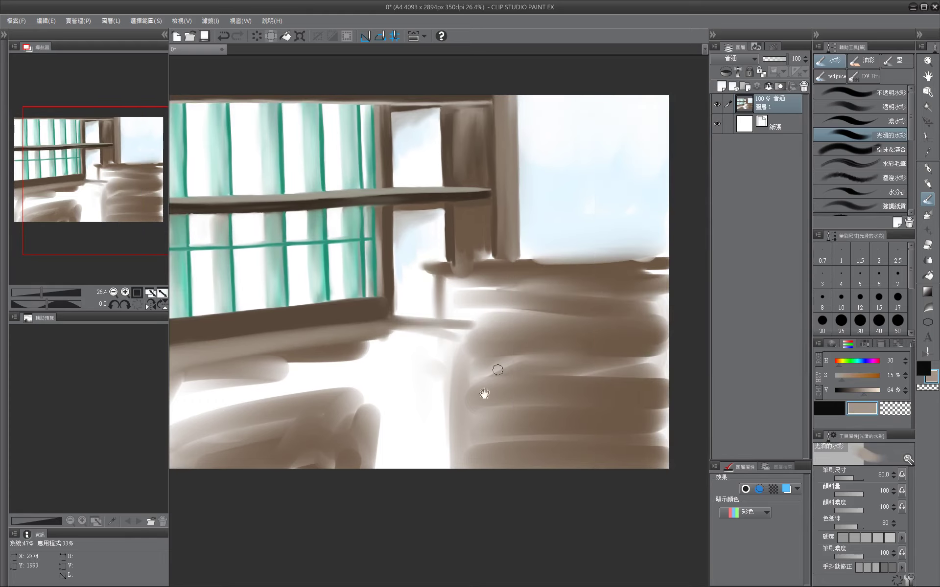
drag(483, 394, 650, 408)
Fill out the ledge's surface with a larger brush and a sampled colour.
key(bracketright)
key(bracketright)
key(bracketright)
key(bracketright)
key(bracketright)
alt+click(405, 383)
mouse_move(440, 377)
mouse_down()
mouse_move(464, 335)
mouse_move(447, 306)
mouse_up()
Paint the ledge's front edge with sampled dark brown and a smaller brush, undoing the stray strokes.
alt+click(372, 274)
key(bracketleft)
key(bracketleft)
key(bracketleft)
key(bracketleft)
key(bracketleft)
drag(518, 342, 348, 337)
key(ctrl+z)
mouse_move(583, 294)
mouse_down()
mouse_move(369, 321)
mouse_move(651, 284)
mouse_move(509, 288)
mouse_move(582, 284)
mouse_up()
key(ctrl+z)
Fill the cabinet front below the ledge with solid dark brown, using a brush of 150 px and larger.
key(bracketright)
key(bracketright)
key(bracketright)
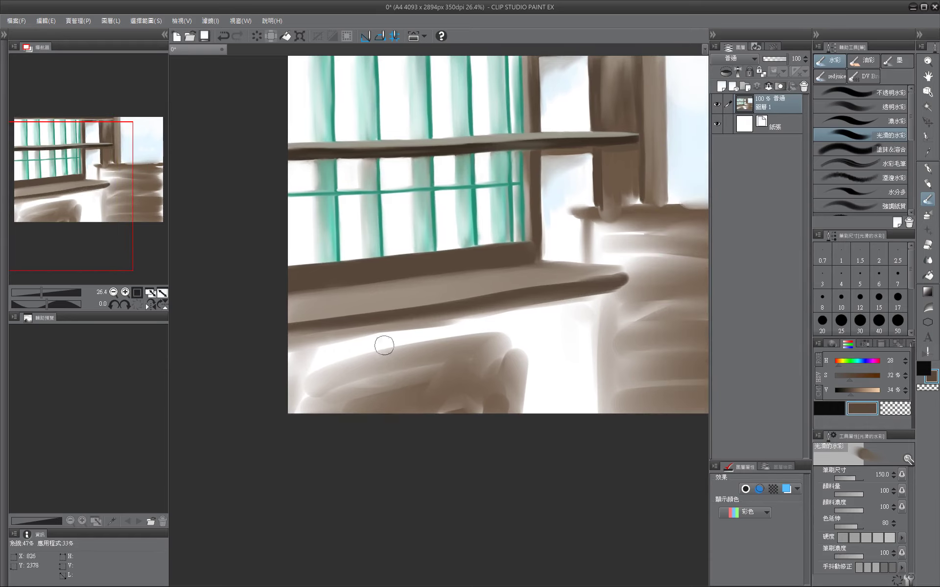
mouse_move(384, 345)
mouse_down()
mouse_move(476, 310)
mouse_move(563, 298)
mouse_up()
key(bracketright)
key(bracketright)
key(bracketright)
key(bracketright)
mouse_move(274, 352)
mouse_down()
mouse_move(294, 378)
mouse_move(577, 395)
mouse_move(524, 310)
mouse_move(515, 389)
mouse_up()
Refine the ledge's front edge and rounded end with sampled light grey-brown and a 30 px brush.
key(bracketleft)
key(bracketleft)
key(bracketleft)
key(bracketleft)
key(bracketleft)
key(bracketleft)
key(bracketleft)
key(bracketleft)
key(bracketleft)
key(bracketleft)
key(bracketleft)
key(bracketleft)
alt+click(527, 329)
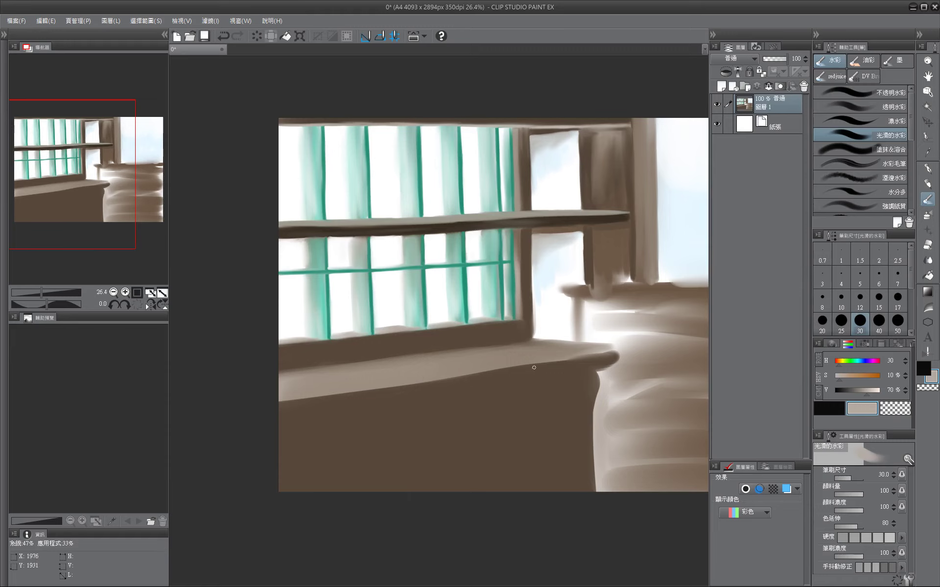
drag(562, 417, 621, 386)
Paint a very dark brown shadow along the ledge's front edge, starting with a 30 px brush and enlarging it.
click(843, 390)
key(bracketright)
key(bracketright)
key(bracketright)
drag(588, 318, 487, 326)
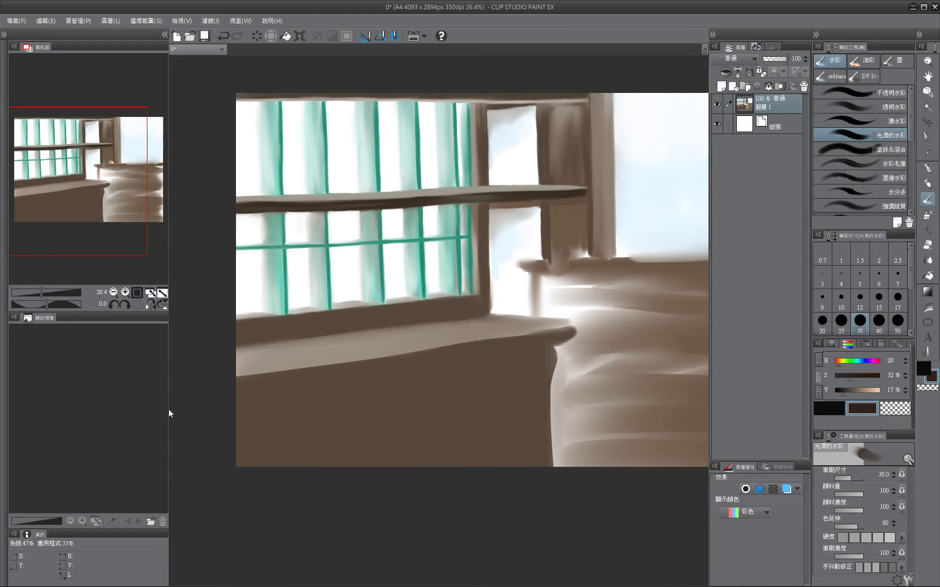
drag(237, 381, 401, 358)
mouse_move(441, 343)
mouse_down()
mouse_move(564, 307)
mouse_move(666, 297)
mouse_up()
drag(362, 361, 637, 313)
key(bracketright)
key(bracketright)
key(bracketright)
mouse_move(362, 292)
mouse_down()
mouse_move(598, 268)
mouse_move(602, 176)
mouse_move(607, 238)
mouse_up()
Deepen the dark shading on the window sill and the post beside the window with smaller brushes.
key(bracketleft)
key(bracketleft)
key(bracketleft)
key(bracketleft)
key(bracketleft)
mouse_move(620, 268)
mouse_down()
mouse_move(429, 318)
mouse_move(485, 349)
mouse_move(504, 423)
mouse_up()
key(bracketleft)
key(bracketleft)
mouse_move(446, 506)
mouse_down()
mouse_move(602, 481)
mouse_move(541, 486)
mouse_move(287, 405)
mouse_move(477, 392)
mouse_move(563, 374)
mouse_up()
Widen the very dark brown band beneath the ledge up to its rounded end with a 120 px brush.
key(bracketright)
key(bracketright)
key(bracketright)
key(bracketright)
key(bracketright)
key(bracketright)
key(bracketright)
key(bracketright)
mouse_move(421, 416)
mouse_down()
mouse_move(259, 429)
mouse_move(650, 336)
mouse_up()
drag(350, 411, 660, 352)
Paint a medium brown countertop band below the dark band with a 120 px brush.
click(858, 390)
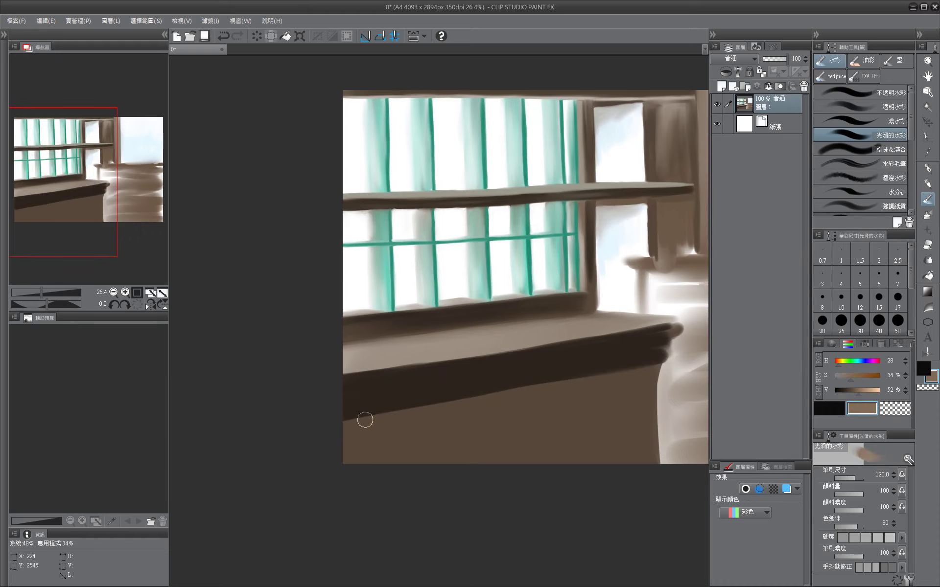
drag(357, 423, 684, 369)
drag(494, 406, 377, 465)
drag(416, 465, 399, 437)
Fill the cabinet front below the countertop with sampled very dark brown, using a brush up to 200 px.
alt+click(392, 401)
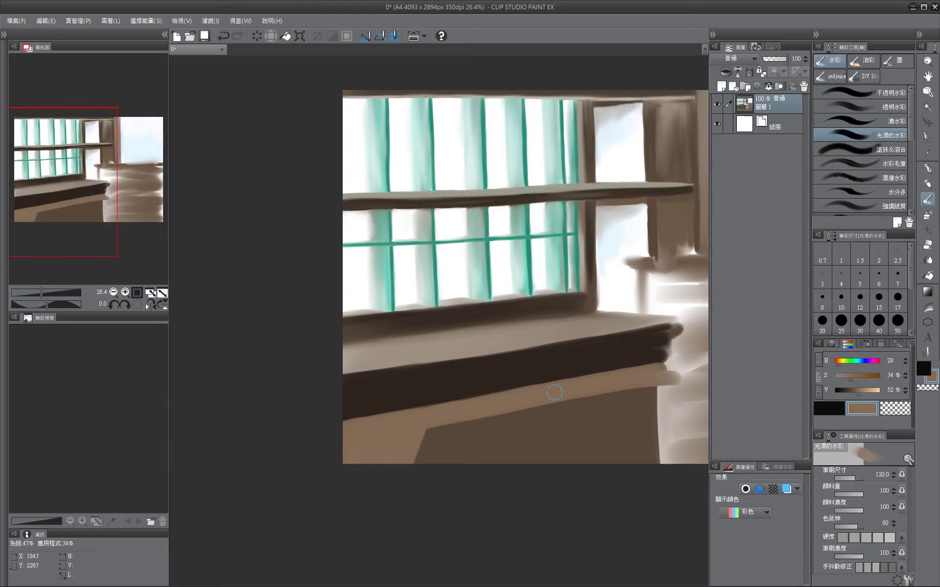
mouse_move(538, 391)
mouse_down()
mouse_move(370, 432)
mouse_move(467, 392)
mouse_up()
mouse_move(364, 431)
mouse_down()
mouse_move(353, 454)
mouse_move(562, 395)
mouse_move(522, 441)
mouse_move(616, 421)
mouse_up()
key(bracketright)
key(bracketright)
key(bracketright)
drag(512, 475, 564, 486)
Widen the countertop along its front edge with sampled medium brown and a 100 px brush.
alt+click(583, 404)
key(bracketleft)
key(bracketleft)
key(bracketleft)
key(bracketleft)
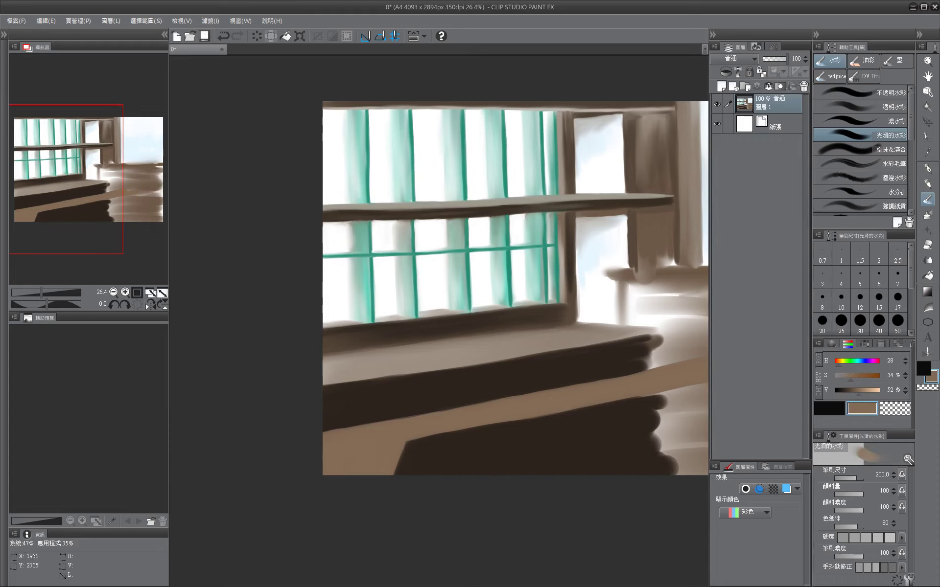
mouse_move(575, 411)
mouse_down()
mouse_move(401, 443)
mouse_move(645, 414)
mouse_move(685, 397)
mouse_up()
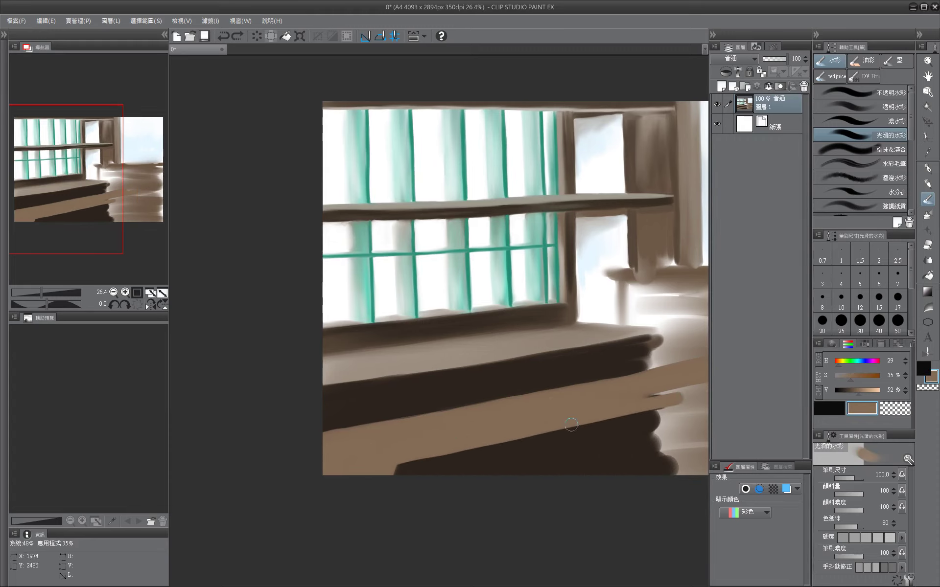
Mark the sides of a sink on the countertop with grey from the standard palette and a 15 px brush.
click(864, 343)
key(bracketleft)
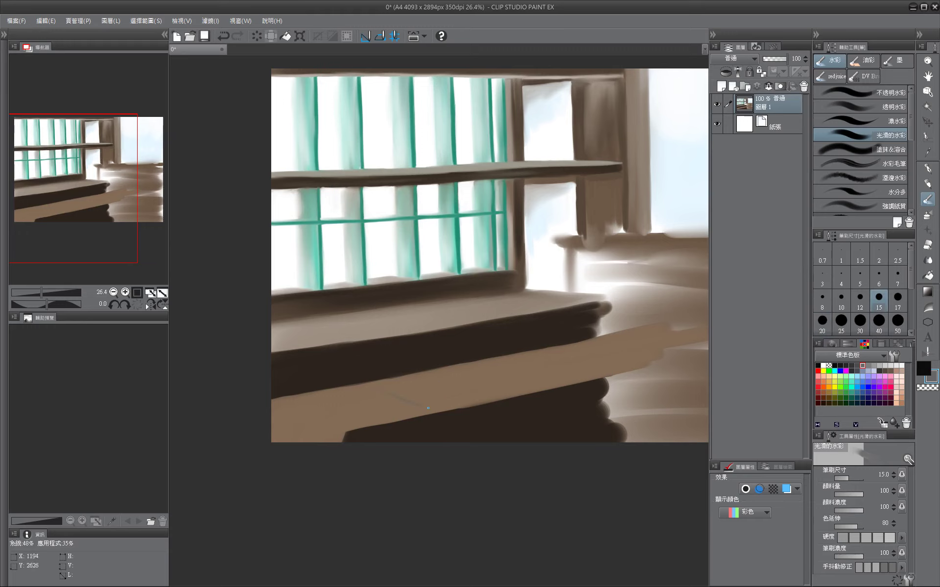
drag(523, 364, 500, 355)
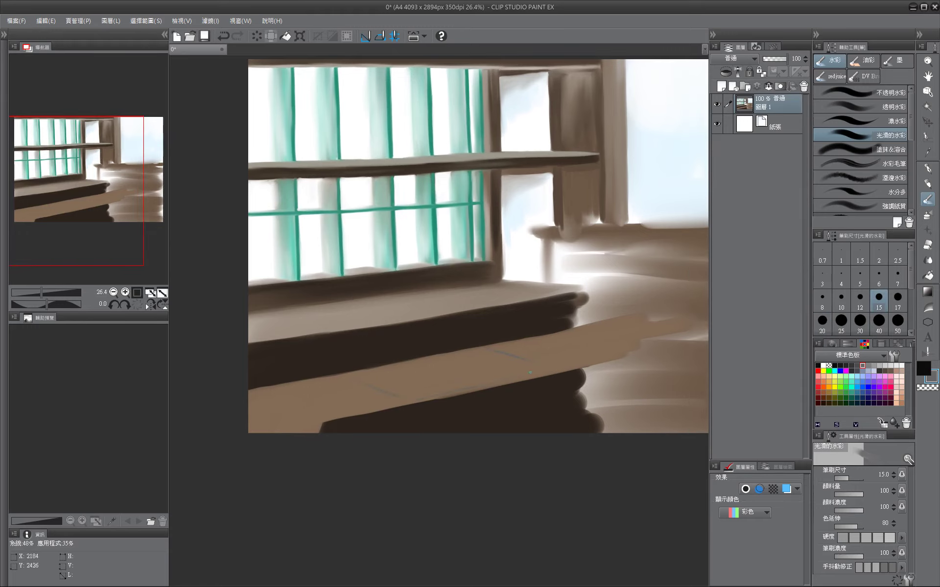
mouse_move(372, 367)
mouse_down()
mouse_move(304, 363)
mouse_move(352, 386)
mouse_move(490, 366)
mouse_up()
Fill the sink's four-sided shape on the countertop with solid grey, using a larger brush.
key(bracketright)
key(bracketright)
key(bracketright)
key(bracketright)
key(bracketright)
key(bracketright)
key(bracketright)
mouse_move(409, 359)
mouse_down()
mouse_move(438, 351)
mouse_move(380, 375)
mouse_move(398, 376)
mouse_move(373, 367)
mouse_up()
key(bracketleft)
key(bracketleft)
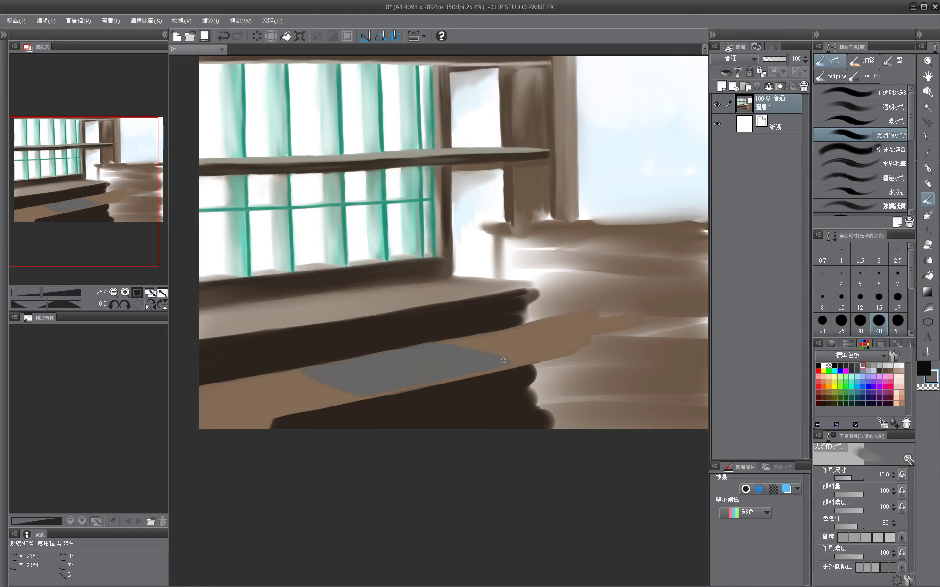
Shade the sink's inner corner with dark grey and a larger brush.
drag(503, 361, 560, 356)
key(bracketright)
key(bracketright)
key(bracketright)
key(bracketright)
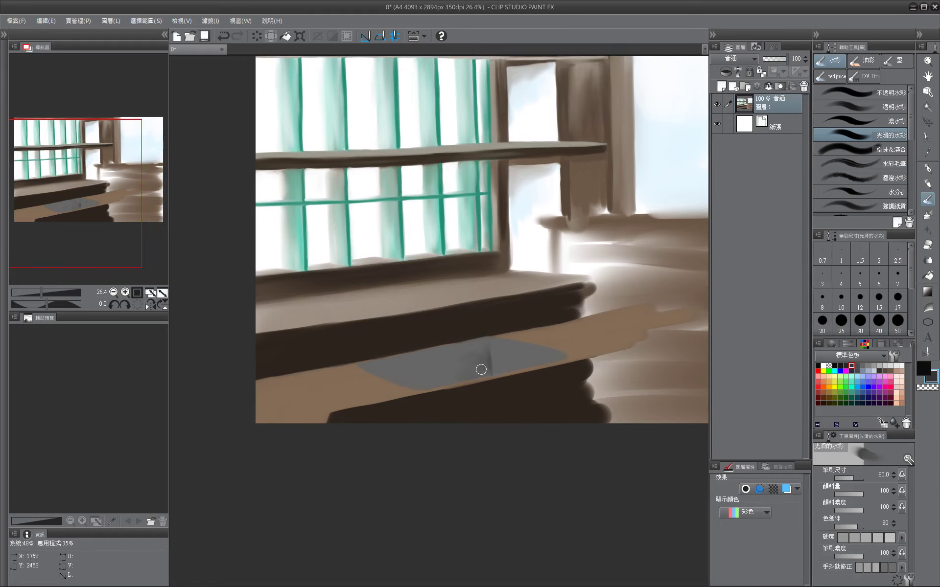
drag(514, 420, 457, 419)
Sharpen the sink's inner corner line and outer edges with dark grey, reducing the brush to 15 px.
key(bracketleft)
key(bracketleft)
key(bracketleft)
key(bracketleft)
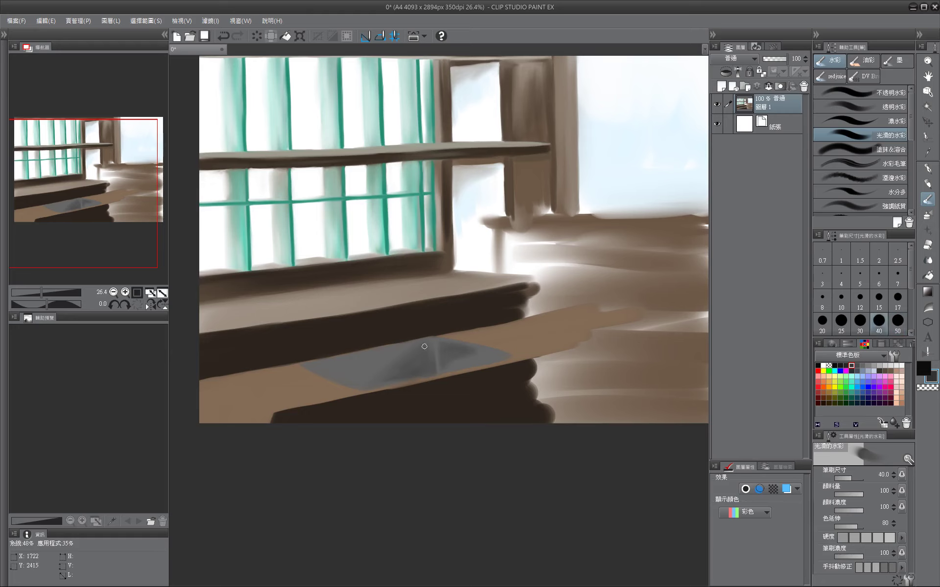
key(bracketleft)
key(bracketleft)
key(bracketleft)
key(bracketleft)
key(bracketleft)
drag(365, 391, 337, 388)
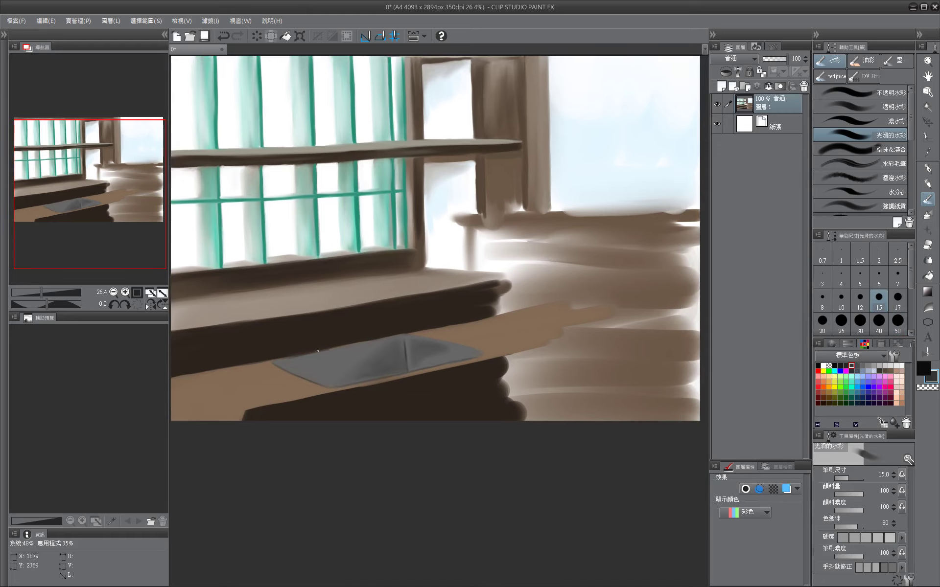
Add light metallic reflections inside the sink with a very light grey, using brushes from 17 to 60 px.
alt+click(482, 351)
key(bracketright)
key(bracketright)
key(bracketright)
key(bracketright)
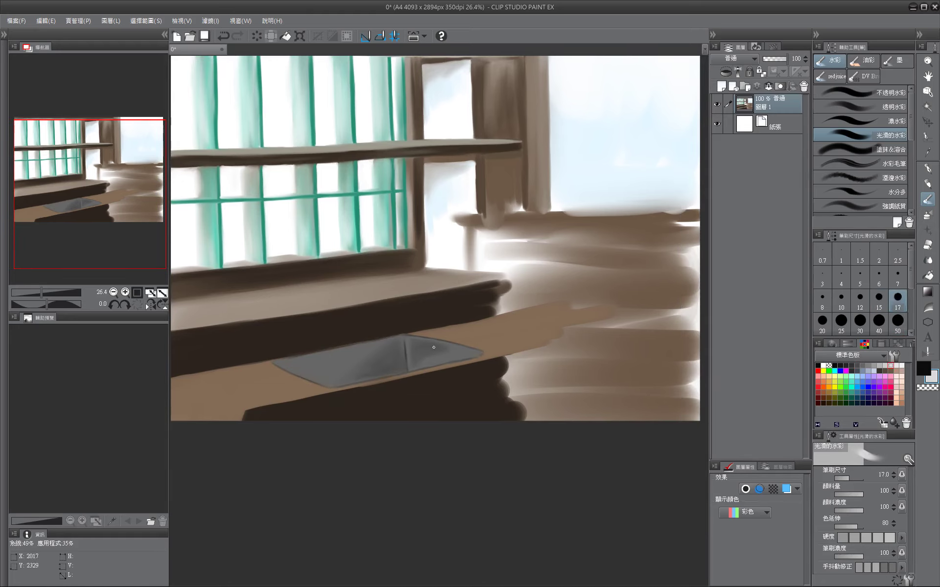
key(bracketright)
key(bracketright)
key(bracketright)
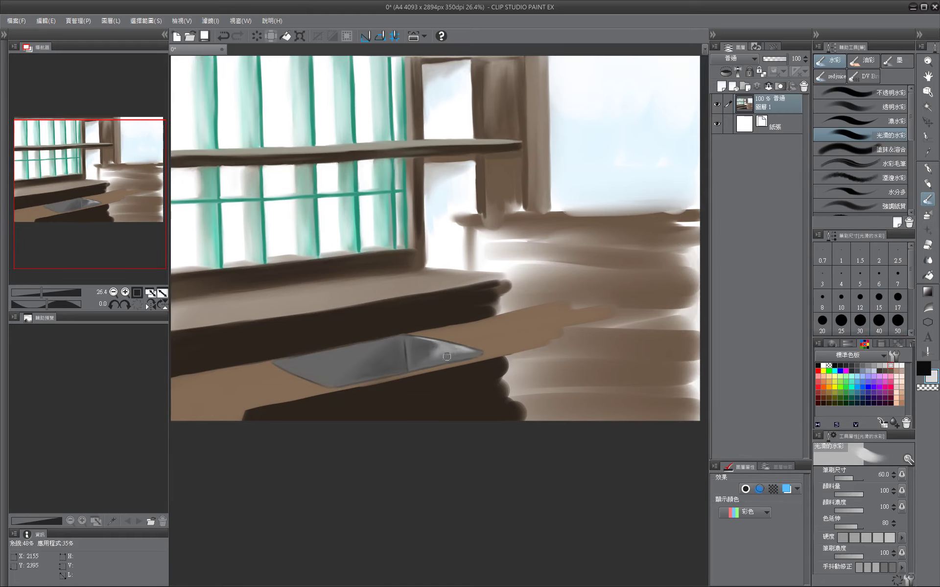
key(bracketleft)
key(bracketleft)
key(bracketleft)
mouse_move(358, 362)
mouse_down()
mouse_move(470, 352)
mouse_move(308, 357)
mouse_up()
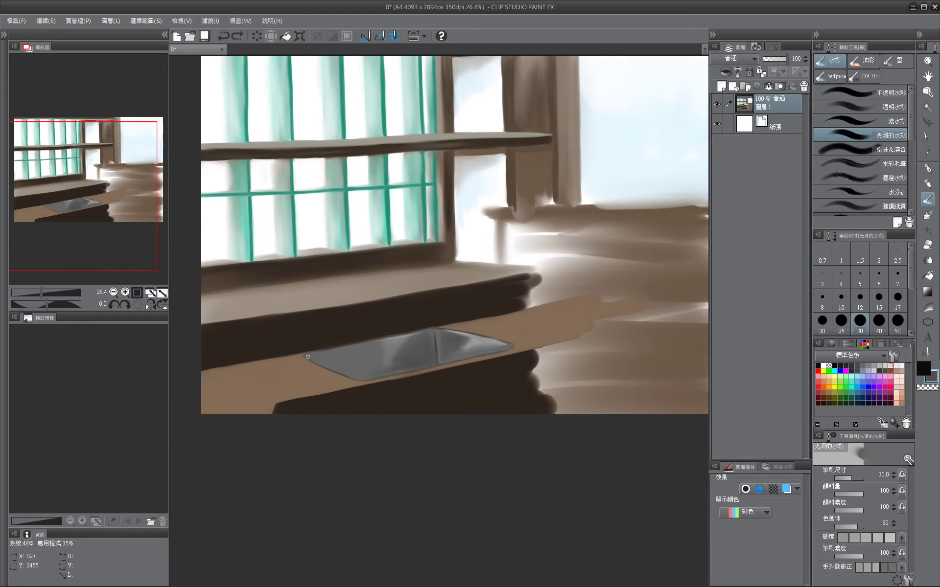
Blend the reflections in the sink basin with dark grey and a 120 px brush.
key(bracketright)
key(bracketright)
key(bracketright)
key(bracketright)
key(bracketright)
key(bracketright)
key(bracketright)
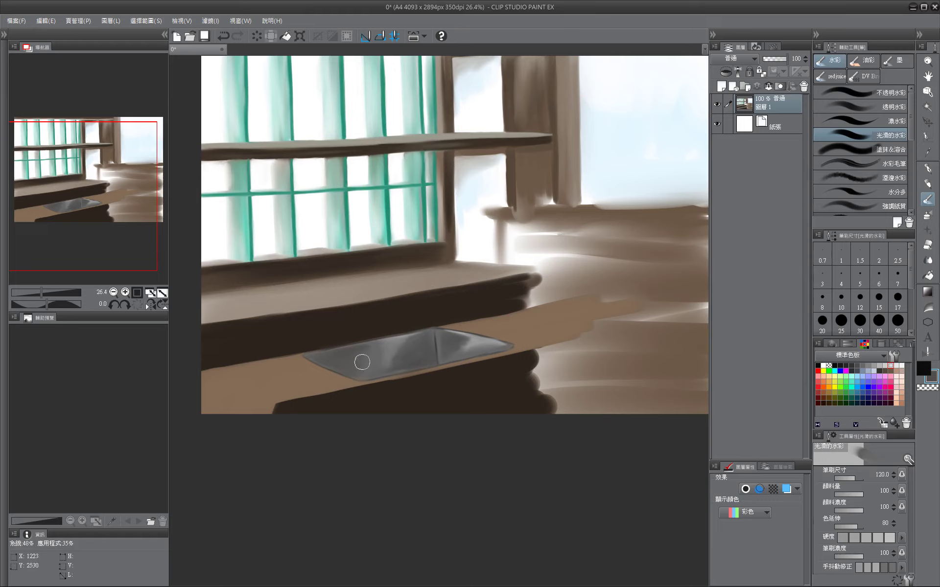
key(bracketleft)
key(bracketleft)
key(bracketleft)
key(bracketleft)
key(bracketleft)
key(bracketleft)
key(bracketleft)
Clean up the sink's edges against the countertop with sampled brown and a 20 px brush.
drag(465, 347, 436, 332)
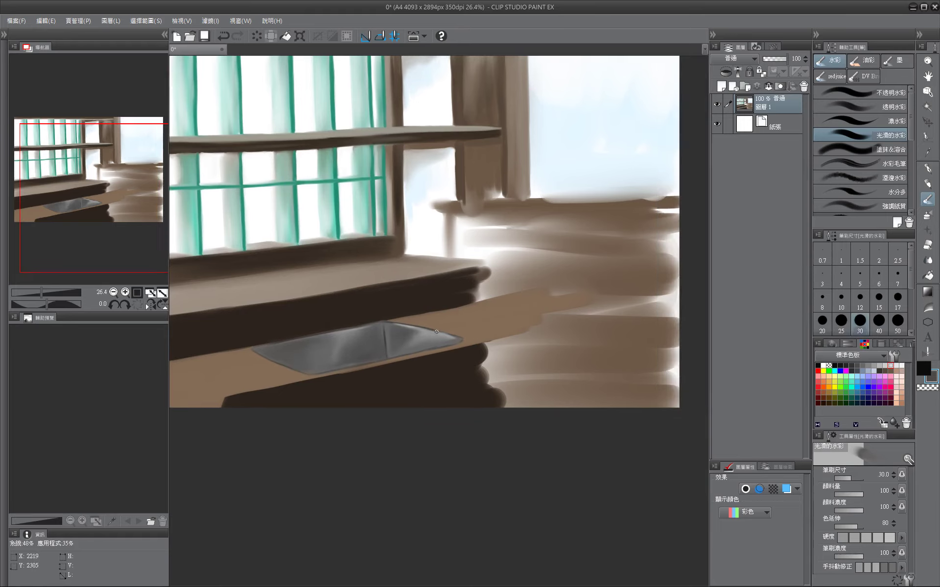
key(bracketleft)
key(bracketleft)
key(bracketleft)
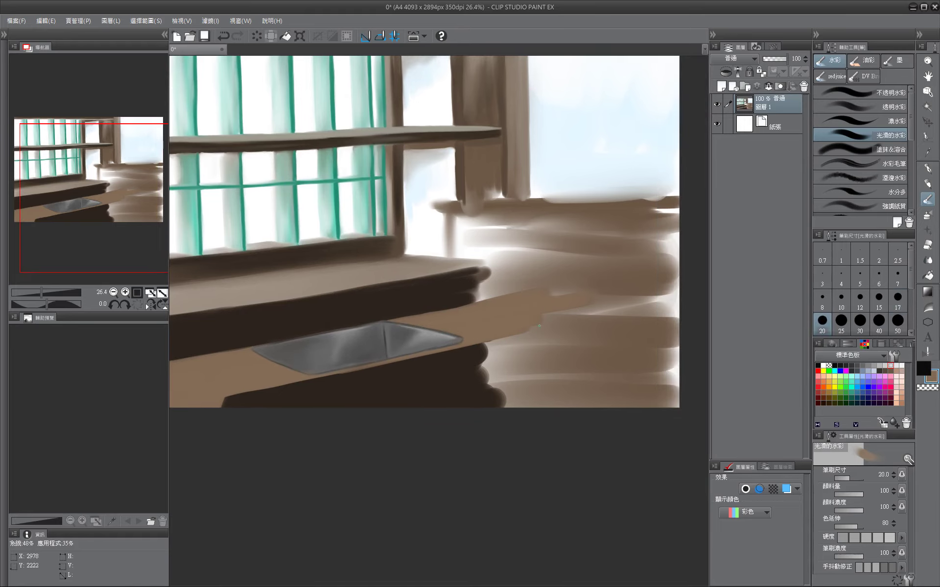
mouse_move(252, 349)
mouse_down()
mouse_move(424, 332)
mouse_move(357, 358)
mouse_up()
Soften the sink's basin shading and darken its rim with dark grey, varying the brush down to 20 px.
key(bracketleft)
key(bracketright)
key(bracketright)
key(bracketright)
key(bracketright)
key(bracketright)
key(bracketleft)
key(bracketleft)
key(bracketleft)
key(bracketleft)
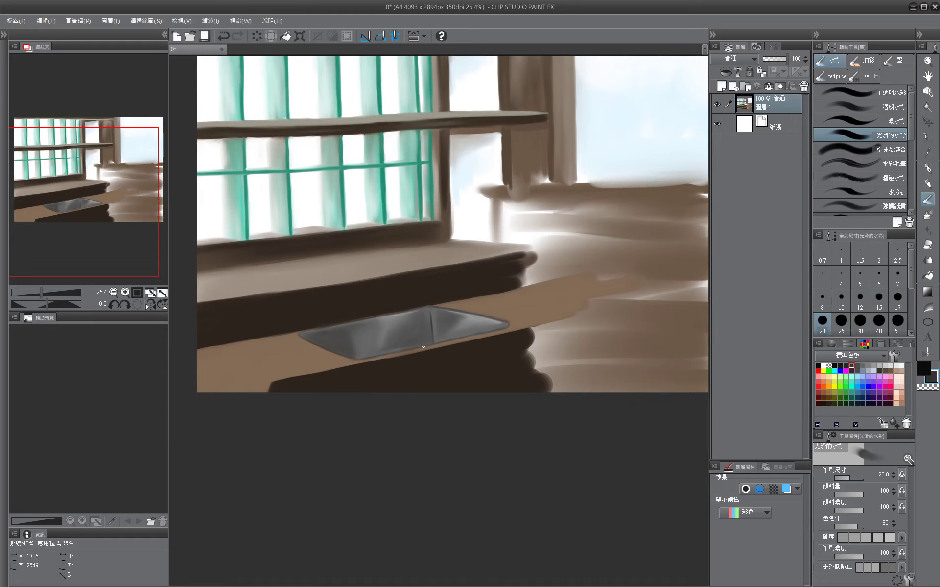
Define the sink's back and front edges with dark grey, using brushes from 25 down to 15 px.
drag(423, 313, 349, 326)
key(bracketright)
key(bracketright)
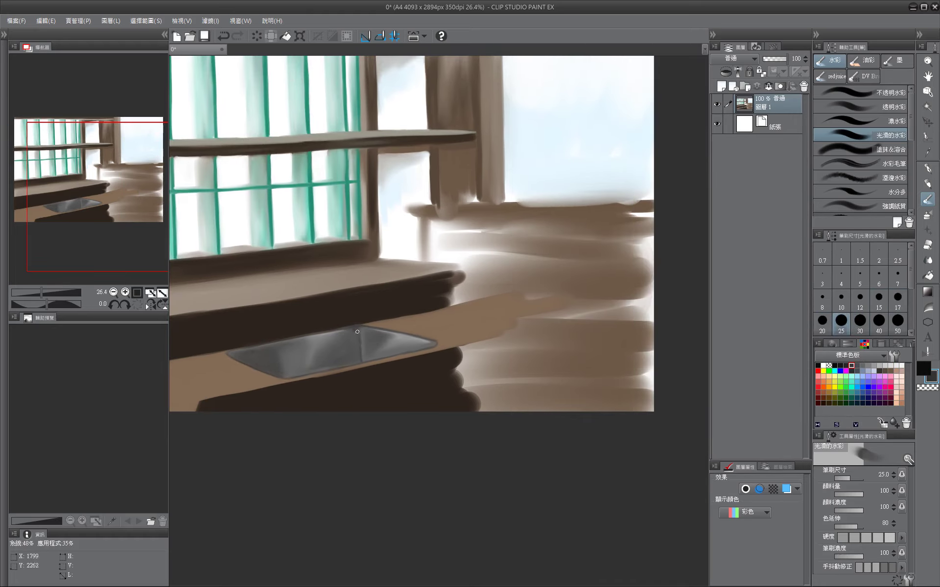
key(bracketleft)
key(bracketleft)
mouse_move(329, 371)
mouse_down()
mouse_move(338, 397)
mouse_move(536, 416)
mouse_up()
key(bracketleft)
drag(536, 517, 530, 514)
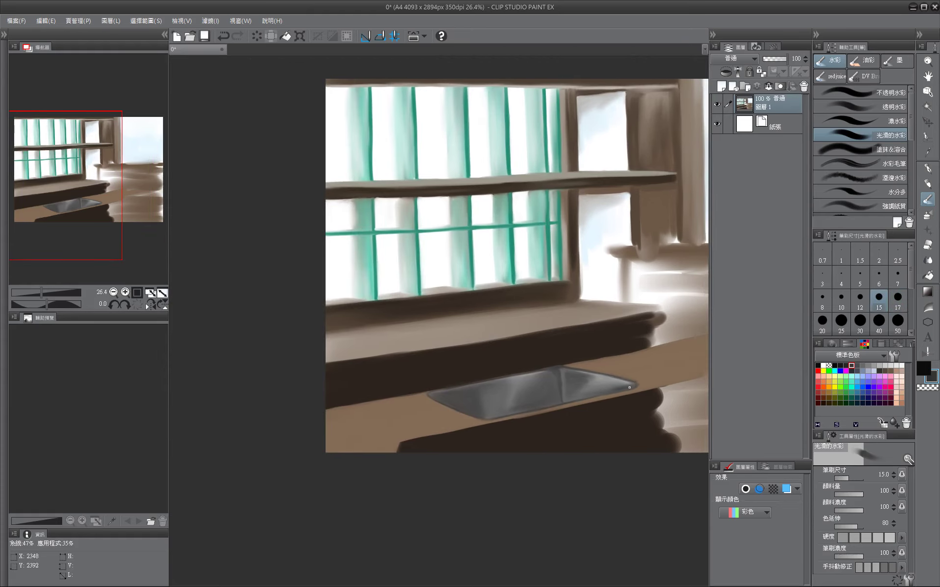
mouse_move(608, 392)
mouse_down()
mouse_move(508, 396)
mouse_move(612, 417)
mouse_up()
Highlight the sink's rim with light grey and a 15 px brush.
click(834, 376)
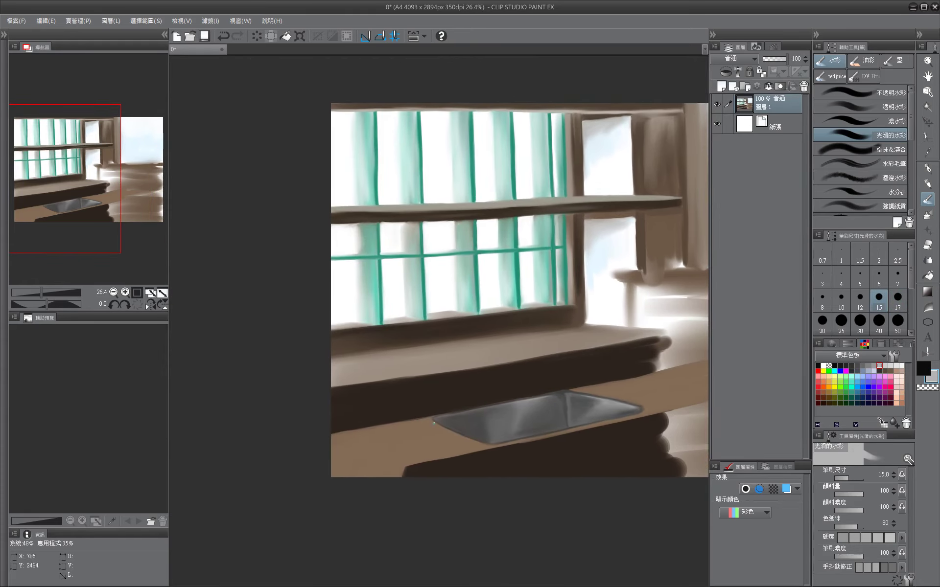
drag(539, 294, 598, 267)
drag(578, 541, 566, 545)
Sketch a bowl on the countertop at the sink's near end with a light swatch and 12 px brush, undoing a stray stroke.
click(879, 365)
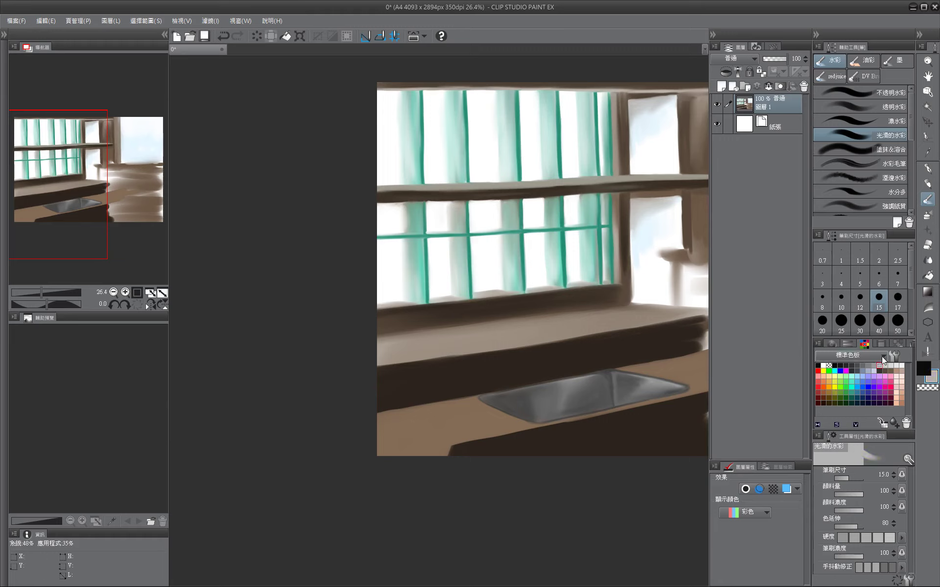
key(bracketleft)
mouse_move(502, 390)
mouse_down()
mouse_move(490, 424)
mouse_move(421, 408)
mouse_move(418, 400)
mouse_move(499, 389)
mouse_up()
key(ctrl+z)
mouse_move(421, 391)
mouse_down()
mouse_move(495, 382)
mouse_move(460, 385)
mouse_up()
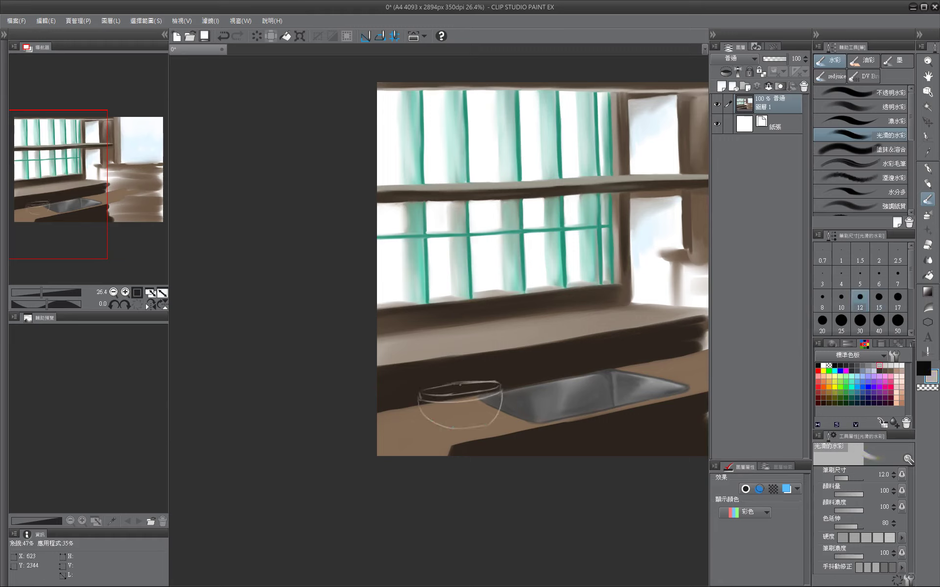
Thicken the lower outline of the bowl with light grey, using brushes from 20 to 30 px.
key(bracketright)
key(bracketright)
key(bracketright)
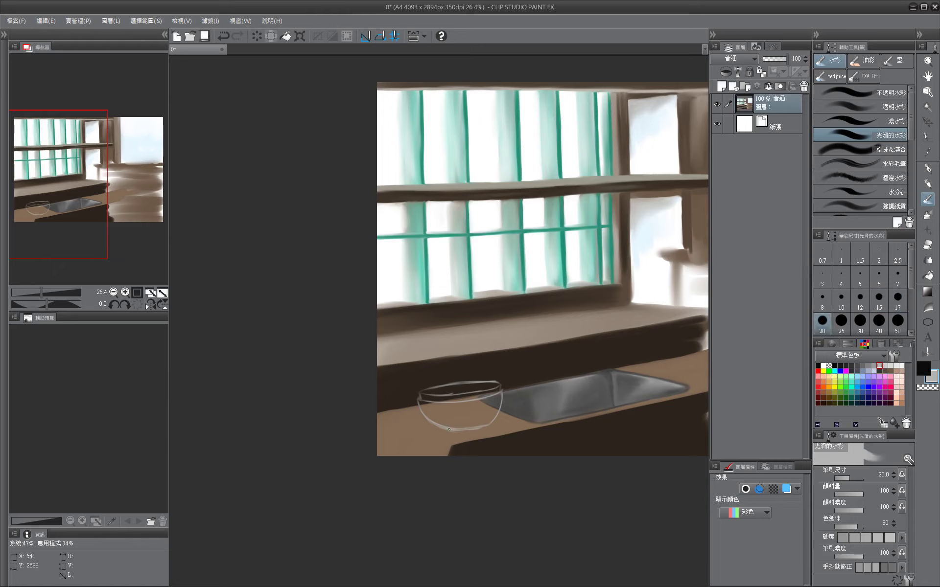
key(bracketleft)
key(bracketright)
key(bracketright)
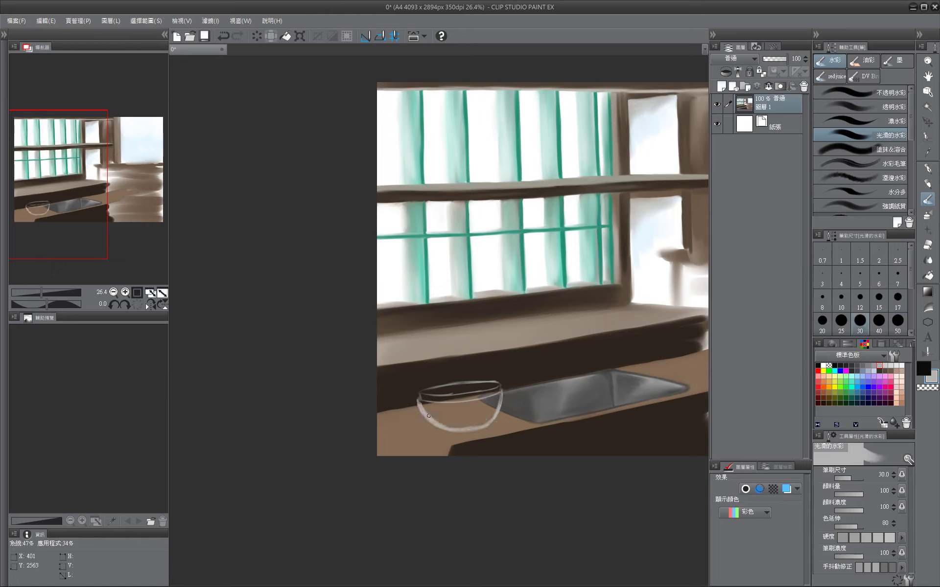
Fill the bowl with light grey, using a brush of 60 px and larger.
key(bracketright)
key(bracketright)
key(bracketright)
mouse_move(426, 412)
mouse_down()
mouse_move(461, 428)
mouse_move(432, 413)
mouse_move(487, 413)
mouse_move(424, 396)
mouse_move(488, 386)
mouse_move(466, 401)
mouse_move(427, 397)
mouse_move(449, 413)
mouse_move(476, 376)
mouse_move(418, 400)
mouse_move(501, 392)
mouse_move(433, 386)
mouse_up()
key(bracketright)
key(bracketright)
key(bracketleft)
key(bracketleft)
key(bracketleft)
key(bracketleft)
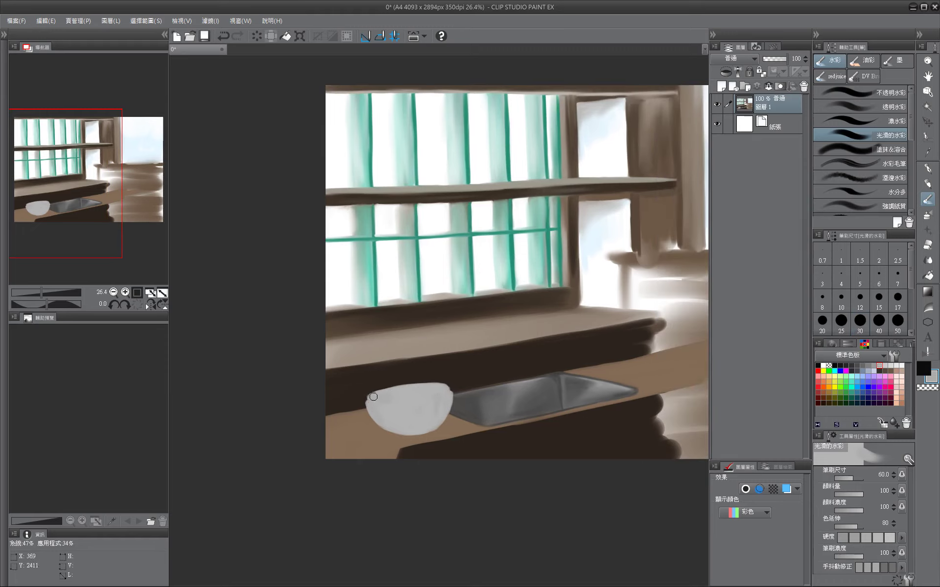
Smooth the bowl's light grey fill and shape its rim with a larger brush.
key(bracketright)
key(bracketright)
key(bracketright)
key(bracketright)
key(bracketright)
drag(388, 403, 352, 403)
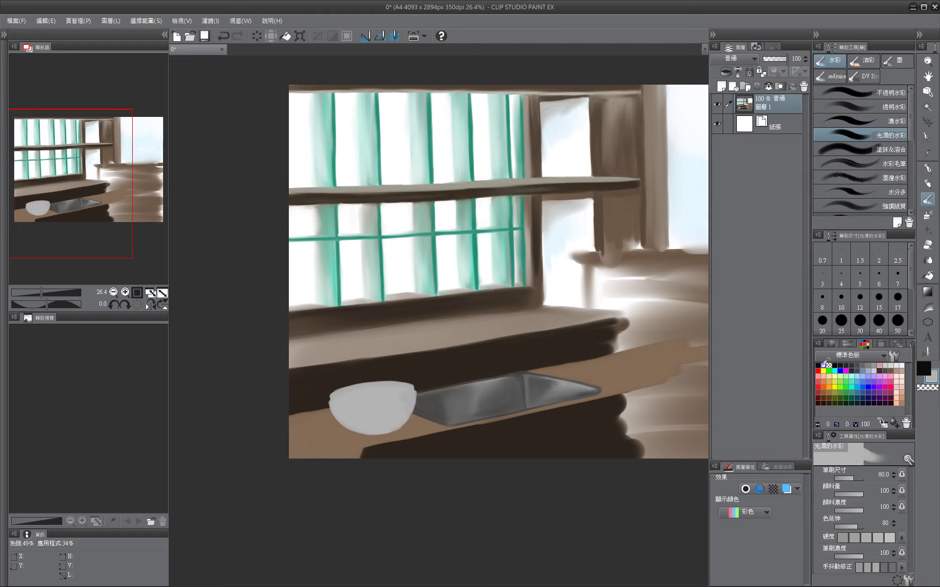
Draw a dark curved rim line across the light grey bowl with a 15 px brush.
key(bracketleft)
key(bracketleft)
key(bracketleft)
key(bracketleft)
key(bracketleft)
key(bracketleft)
key(bracketleft)
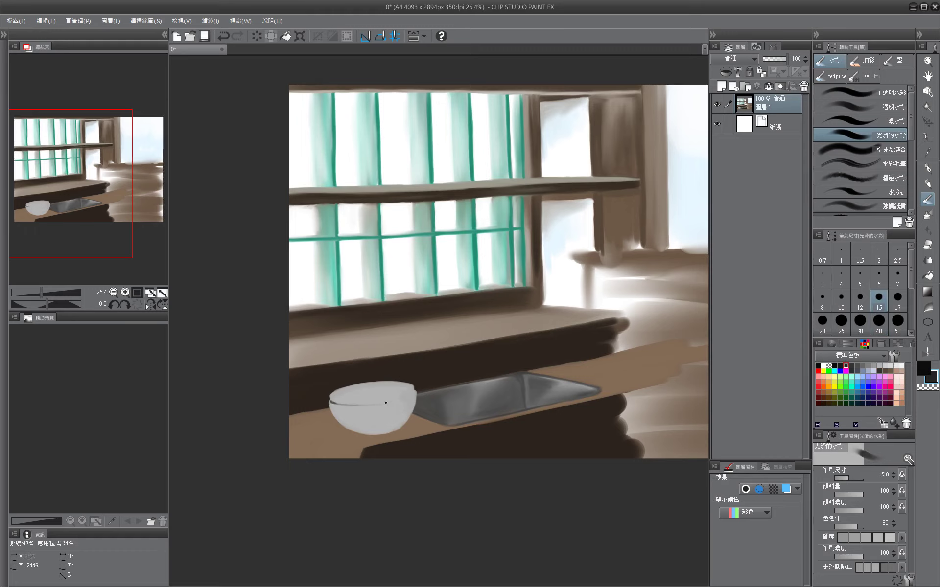
Shade the bowl's outer body with darker grey tones and soft highlights, using a brush of about 20 px.
mouse_move(392, 432)
mouse_down()
mouse_move(373, 429)
mouse_move(382, 406)
mouse_move(411, 416)
mouse_move(358, 420)
mouse_up()
key(bracketright)
key(bracketright)
key(bracketright)
key(bracketright)
key(bracketright)
key(bracketright)
key(bracketleft)
key(bracketleft)
key(bracketright)
key(bracketright)
key(bracketleft)
key(bracketleft)
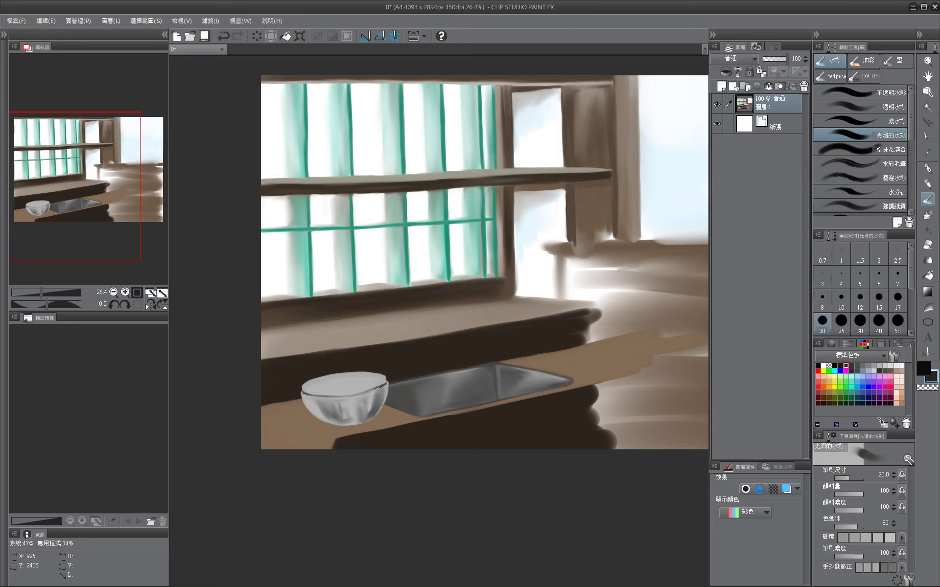
Add a second thin line around the bowl's rim with a 10 px brush.
key(bracketleft)
key(bracketleft)
key(bracketleft)
key(bracketleft)
key(bracketleft)
key(bracketleft)
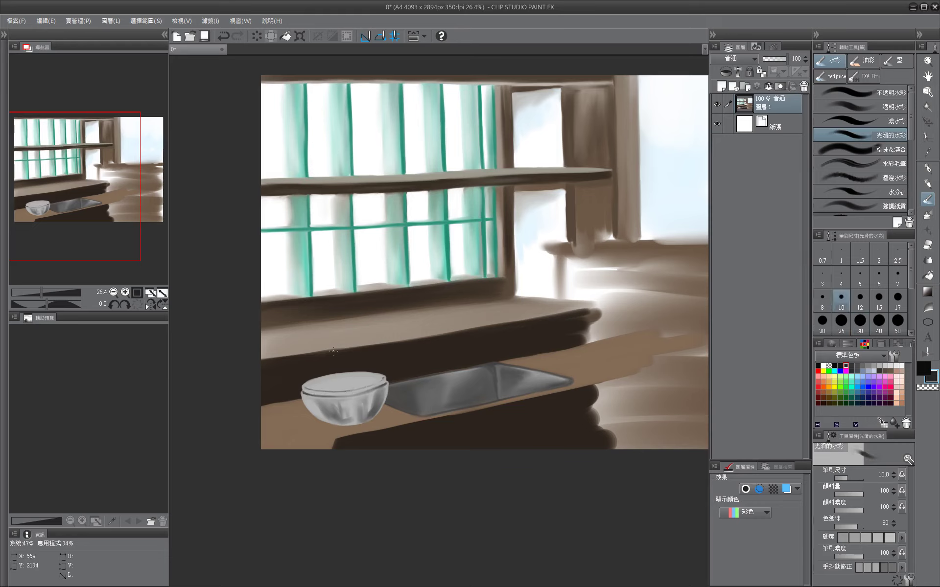
Darken the bowl's interior and strengthen its rim line, varying the brush size between strokes.
key(bracketright)
key(bracketright)
key(bracketright)
key(bracketright)
key(bracketright)
key(bracketright)
key(bracketright)
mouse_move(301, 387)
mouse_down()
mouse_move(359, 381)
mouse_move(306, 392)
mouse_move(352, 394)
mouse_up()
key(bracketright)
key(bracketleft)
key(bracketleft)
key(bracketright)
key(bracketright)
key(bracketright)
key(bracketleft)
key(bracketleft)
key(bracketleft)
Refine the bowl's side contour, inner rim and metallic shading, ending with a 20 px brush.
mouse_move(386, 380)
mouse_down()
mouse_move(339, 396)
mouse_move(362, 425)
mouse_up()
mouse_move(431, 453)
mouse_down()
mouse_move(487, 427)
mouse_move(376, 410)
mouse_up()
key(bracketleft)
key(bracketleft)
key(bracketleft)
key(bracketleft)
mouse_move(264, 353)
mouse_down()
mouse_move(325, 344)
mouse_move(286, 345)
mouse_up()
key(bracketright)
key(bracketright)
key(bracketright)
key(bracketright)
key(bracketright)
key(bracketright)
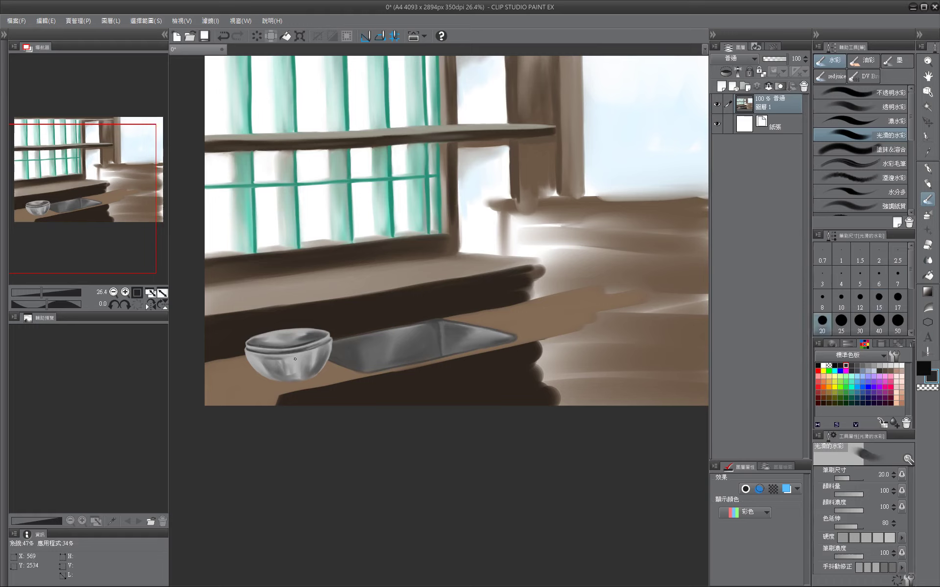
Smooth the bowl's front shading and clean up its lower edge with a 10 px brush.
key(bracketleft)
key(bracketleft)
key(bracketleft)
key(bracketleft)
key(bracketleft)
key(bracketleft)
key(bracketleft)
key(bracketleft)
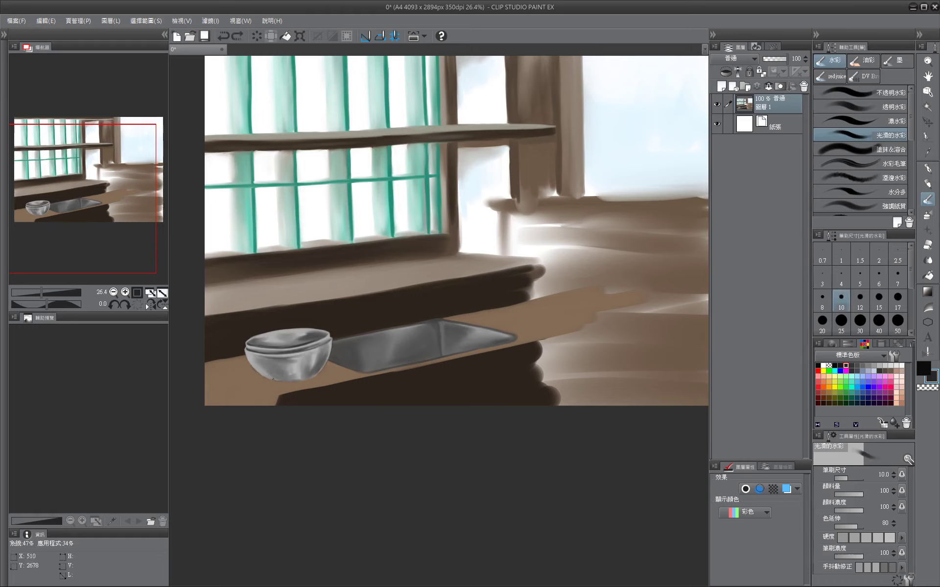
Paint a dark contact shadow along the base of the bowl with a 20 px brush.
mouse_move(303, 365)
mouse_down()
mouse_move(472, 380)
mouse_move(384, 402)
mouse_up()
key(bracketright)
key(bracketright)
key(bracketright)
key(bracketright)
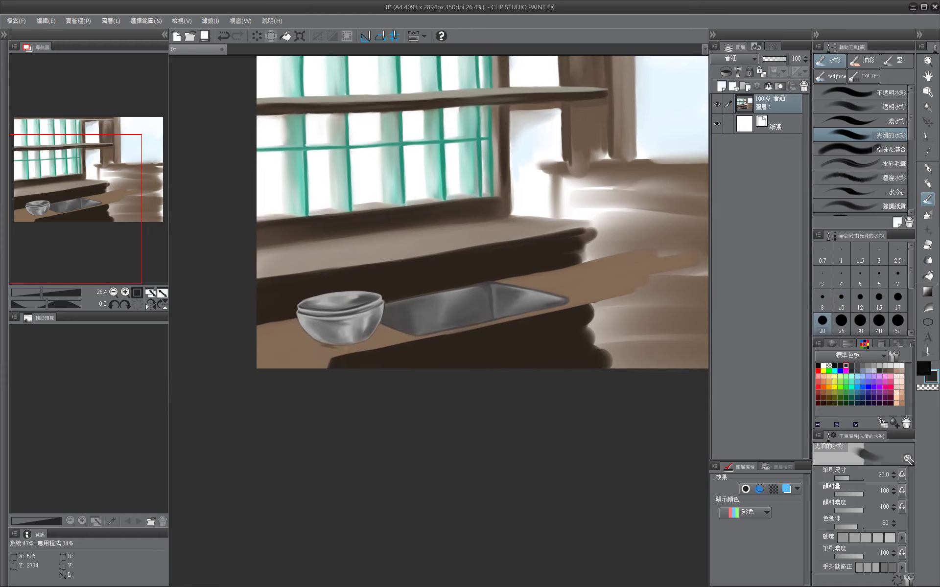
drag(355, 344, 429, 335)
Choose a pale yellow (hue 60, saturation 40%, brightness 82%) and paint the first cloth strokes beside the bowl's base with a 25 px brush.
click(835, 377)
click(847, 343)
click(871, 390)
key(bracketright)
key(bracketright)
key(bracketleft)
key(bracketleft)
key(bracketleft)
key(bracketright)
key(bracketright)
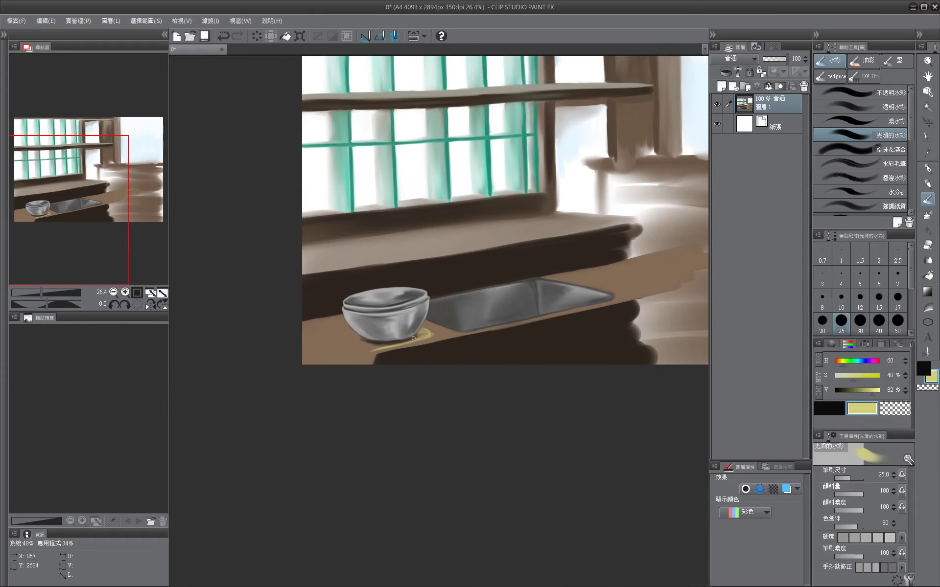
Rough in the yellow cloth's outline around the far side of the bowl's base, using brushes up to 30 px.
key(bracketleft)
key(bracketleft)
key(bracketleft)
key(bracketright)
key(bracketright)
key(bracketright)
key(bracketright)
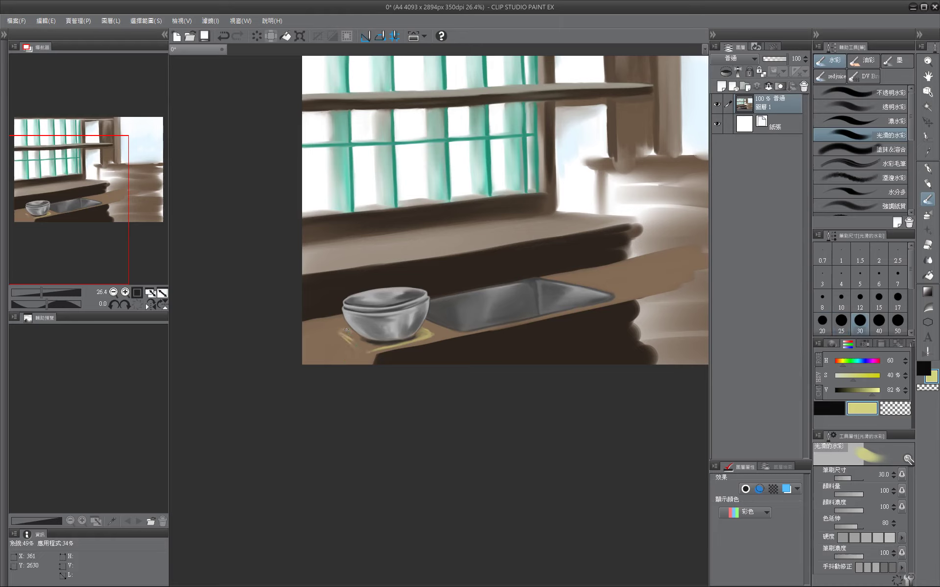
Fill in the yellow cloth under the bowl and sharpen its corners, finishing with a 15 px brush.
drag(347, 348, 354, 333)
key(bracketright)
key(bracketleft)
key(bracketleft)
key(bracketleft)
key(bracketleft)
key(bracketleft)
key(bracketright)
key(bracketright)
key(bracketleft)
key(bracketleft)
key(bracketleft)
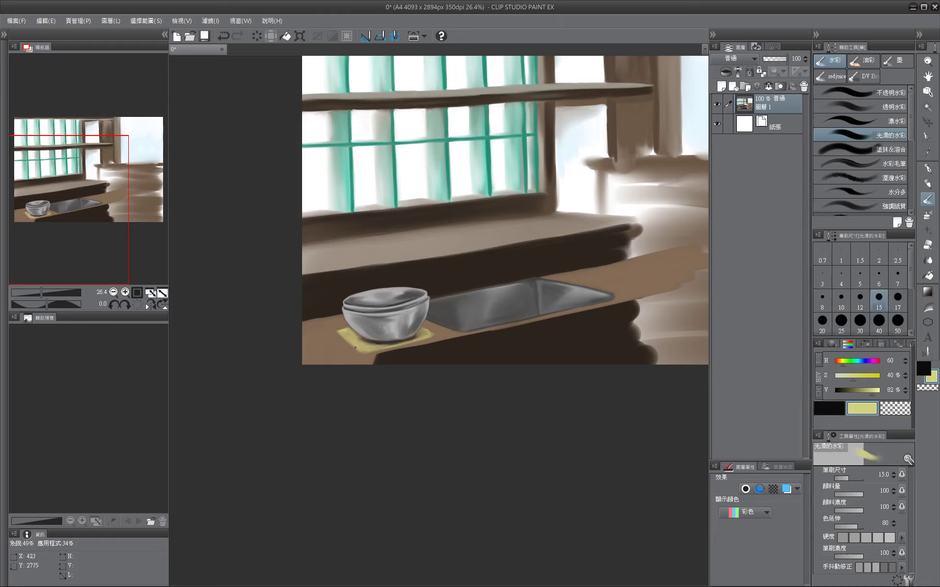
Shade the yellow cloth's edges with darker olive tones of 41% and 23% brightness, using brushes from 15 to 30 px.
key(bracketright)
alt+click(376, 351)
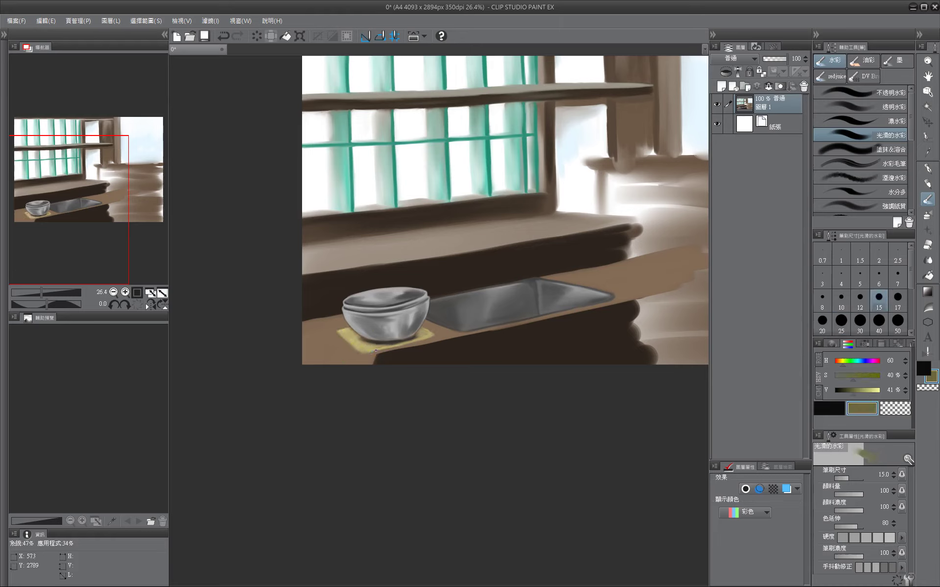
alt+click(360, 352)
key(bracketright)
key(bracketright)
key(bracketright)
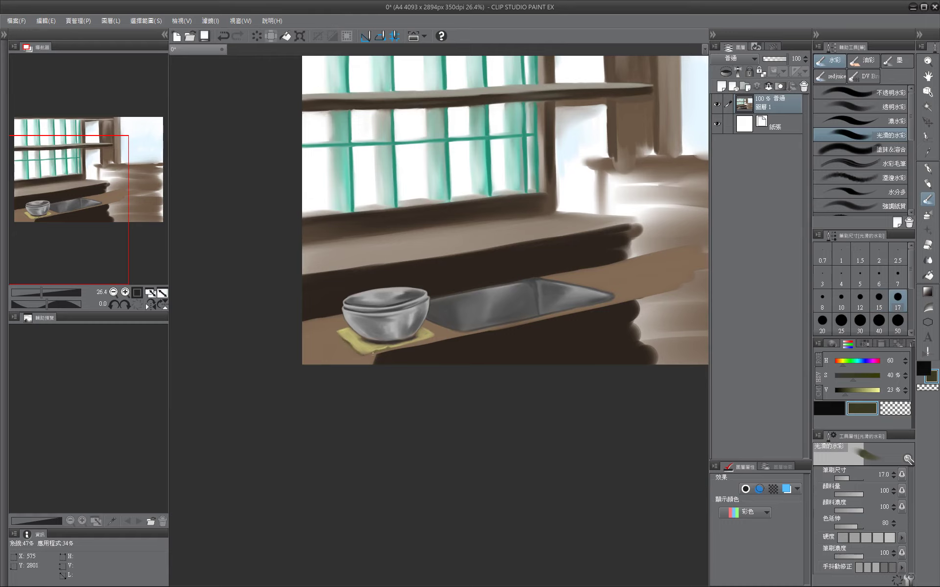
key(bracketright)
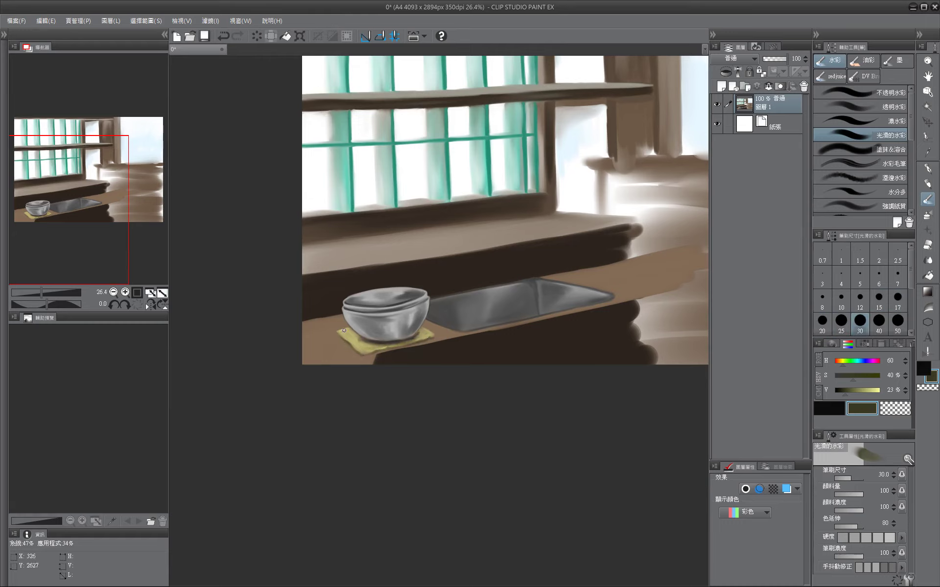
key(bracketleft)
key(bracketleft)
key(bracketleft)
key(bracketleft)
Sketch a box's top and corner edges beside the bowl in a tan sampled from the painting, undoing the stray strokes.
alt+click(428, 332)
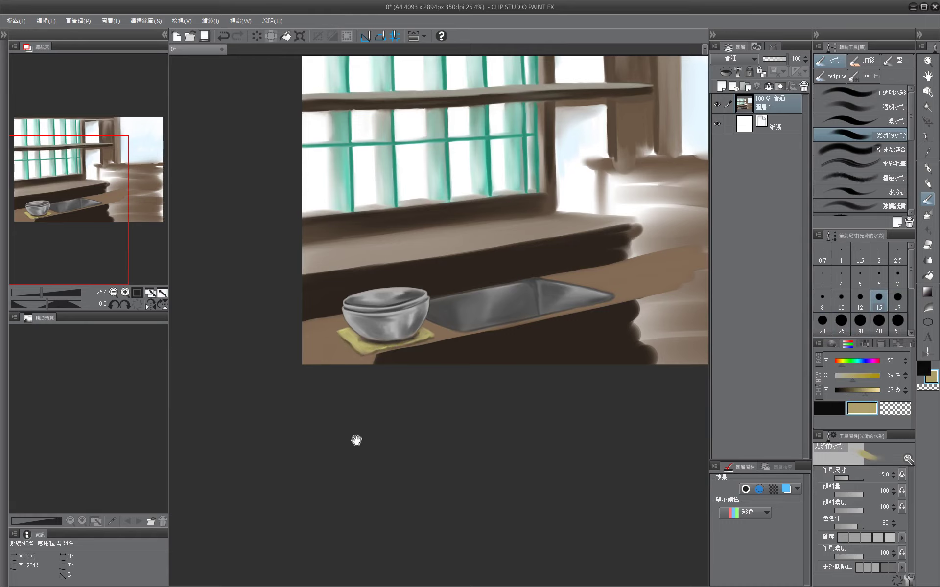
drag(356, 441, 457, 433)
key(ctrl+z)
mouse_move(405, 289)
mouse_down()
mouse_move(438, 298)
mouse_move(403, 313)
mouse_move(403, 295)
mouse_up()
key(ctrl+z)
mouse_move(441, 318)
mouse_down()
mouse_move(441, 340)
mouse_move(403, 323)
mouse_up()
key(ctrl+z)
mouse_move(442, 317)
mouse_down()
mouse_move(416, 321)
mouse_move(438, 325)
mouse_move(440, 357)
mouse_up()
key(bracketright)
key(bracketright)
mouse_move(439, 307)
mouse_down()
mouse_move(423, 316)
mouse_move(440, 356)
mouse_up()
Fill the top of the box with sampled tan tones, using brushes up to 50 px.
alt+click(416, 313)
key(bracketright)
key(bracketright)
alt+click(416, 308)
key(bracketright)
key(bracketright)
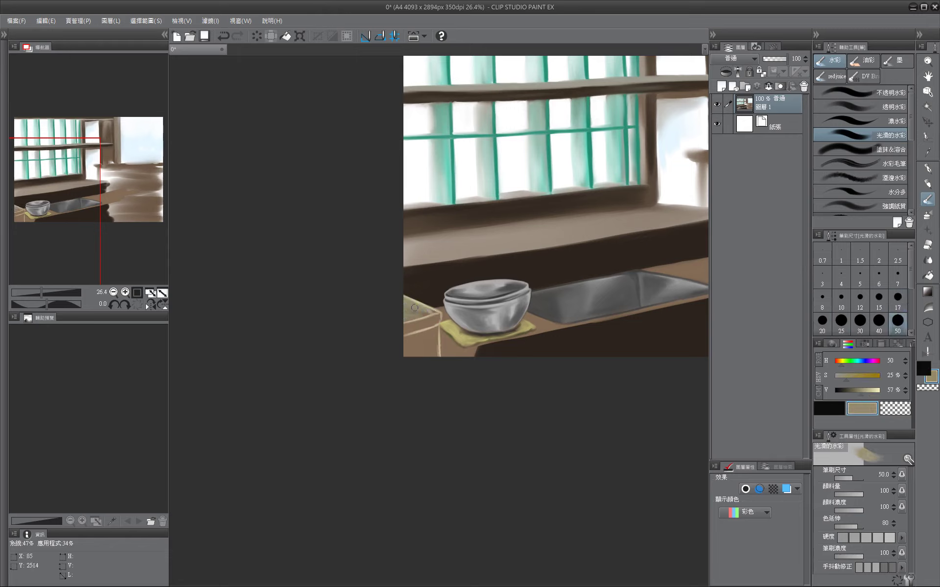
key(bracketleft)
alt+click(407, 323)
alt+click(403, 332)
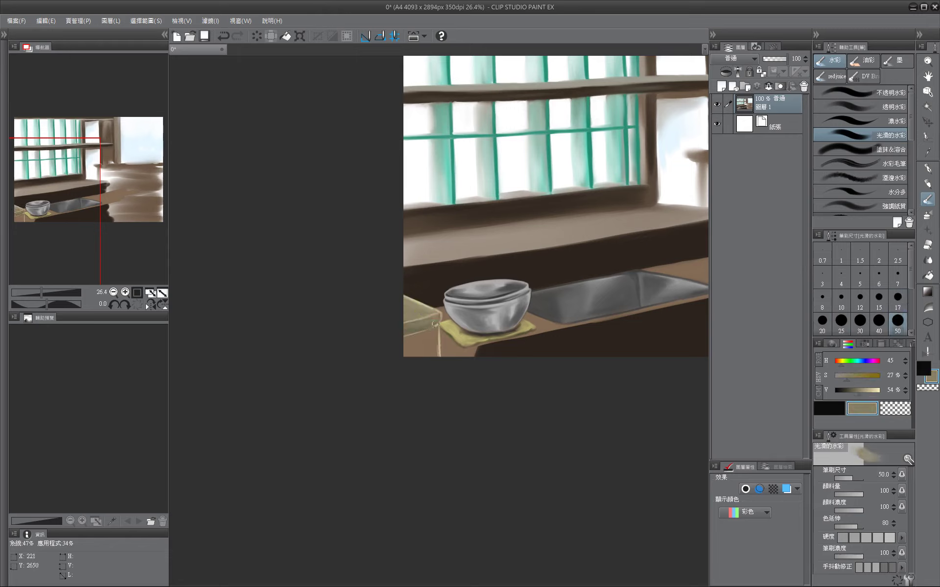
Fill the front of the box with a tan sampled from it, varying the brush size.
mouse_move(403, 333)
mouse_down()
mouse_move(436, 331)
mouse_move(433, 369)
mouse_move(421, 337)
mouse_move(436, 320)
mouse_move(409, 328)
mouse_move(413, 291)
mouse_move(377, 323)
mouse_up()
key(bracketleft)
alt+click(426, 343)
key(bracketright)
key(bracketright)
key(bracketleft)
key(bracketleft)
key(bracketleft)
key(bracketleft)
Lighten the box's rim and front with a sampled pale tan (hue 50, saturation 24%, brightness 78%), ending with a 20 px brush.
alt+click(412, 291)
key(bracketright)
key(bracketright)
key(bracketright)
key(bracketleft)
key(bracketleft)
key(bracketleft)
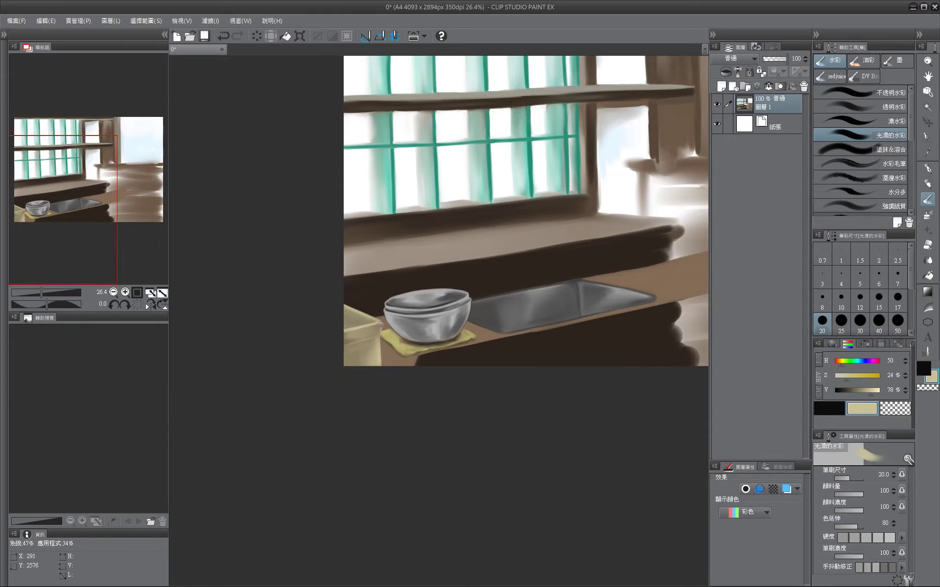
Refine the tan box's rim and edges with a tone sampled from the painting, varying the brush size.
key(bracketright)
key(bracketright)
key(bracketright)
key(bracketright)
key(bracketleft)
key(bracketleft)
key(bracketleft)
key(bracketleft)
key(bracketleft)
alt+click(379, 325)
key(bracketright)
mouse_move(350, 347)
mouse_down()
mouse_move(379, 347)
mouse_move(268, 347)
mouse_move(408, 348)
mouse_move(358, 354)
mouse_move(370, 394)
mouse_move(326, 403)
mouse_up()
Blend the box's front and inside with tones sampled around it, ending with a 30 px brush.
key(bracketright)
alt+click(268, 347)
key(bracketright)
key(bracketright)
key(bracketright)
alt+click(358, 354)
key(bracketleft)
key(bracketleft)
key(bracketleft)
key(bracketright)
alt+click(346, 348)
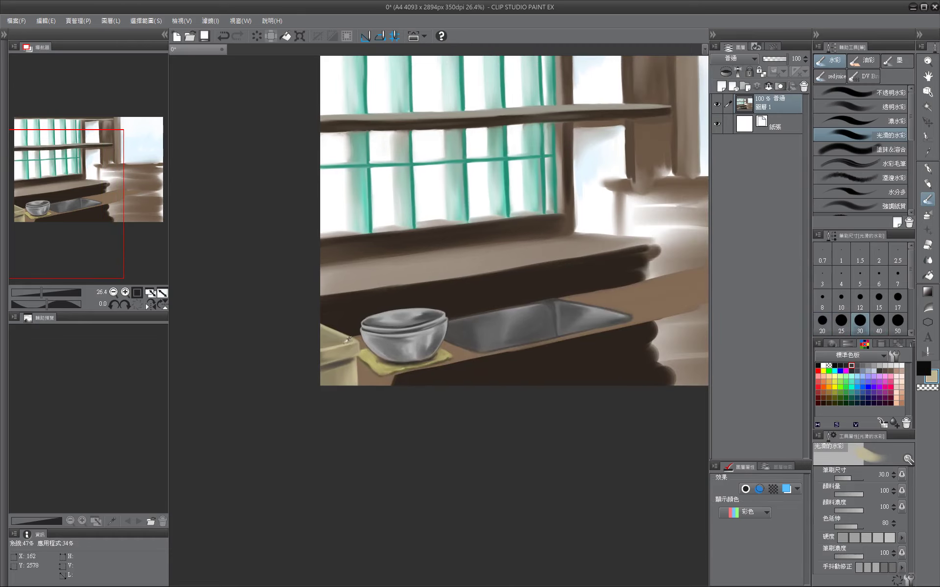
Shade the box's lower front with sampled browns and tans, using brushes up to 50 px.
drag(327, 355, 417, 341)
key(bracketright)
key(bracketright)
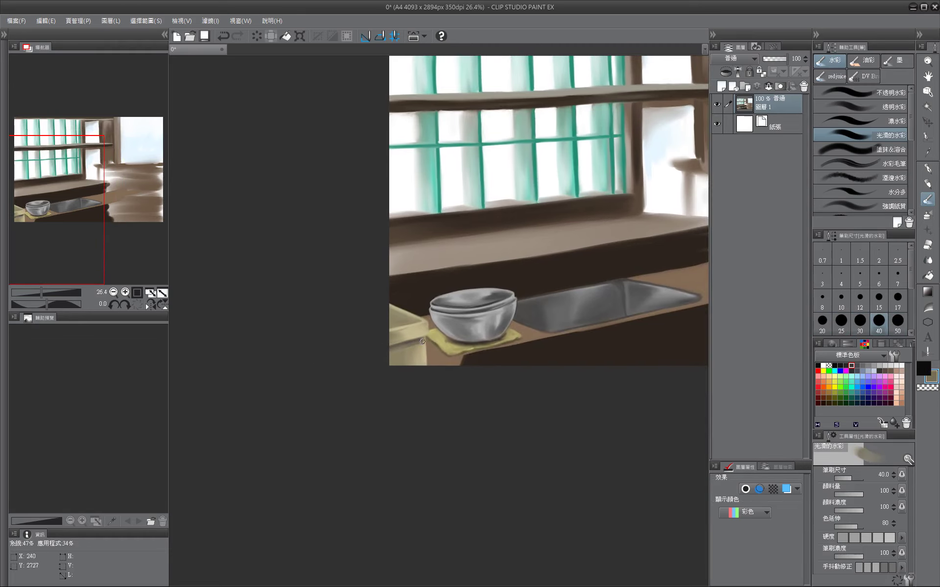
key(bracketleft)
alt+click(417, 342)
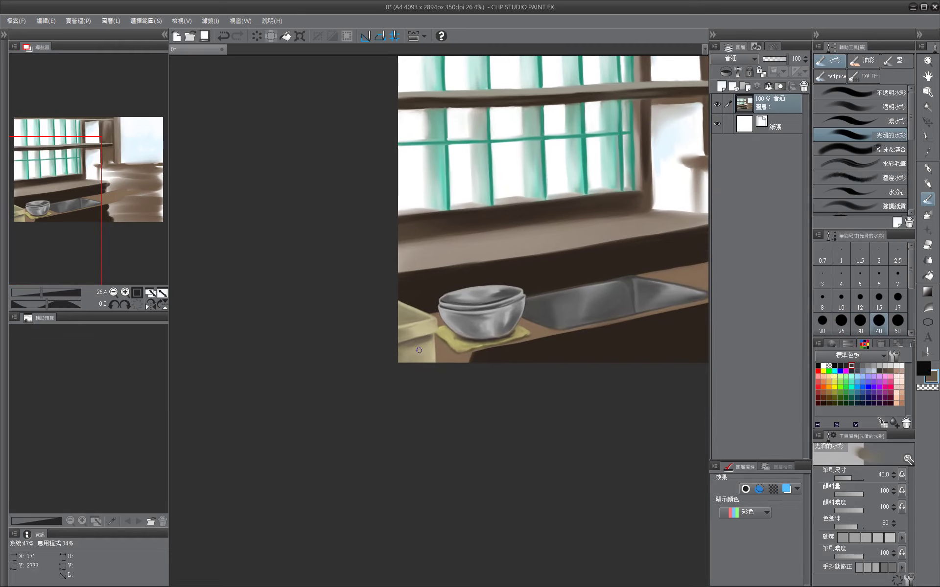
key(bracketleft)
mouse_move(419, 350)
mouse_down()
mouse_move(280, 349)
mouse_move(434, 301)
mouse_up()
alt+click(280, 349)
key(bracketright)
key(bracketright)
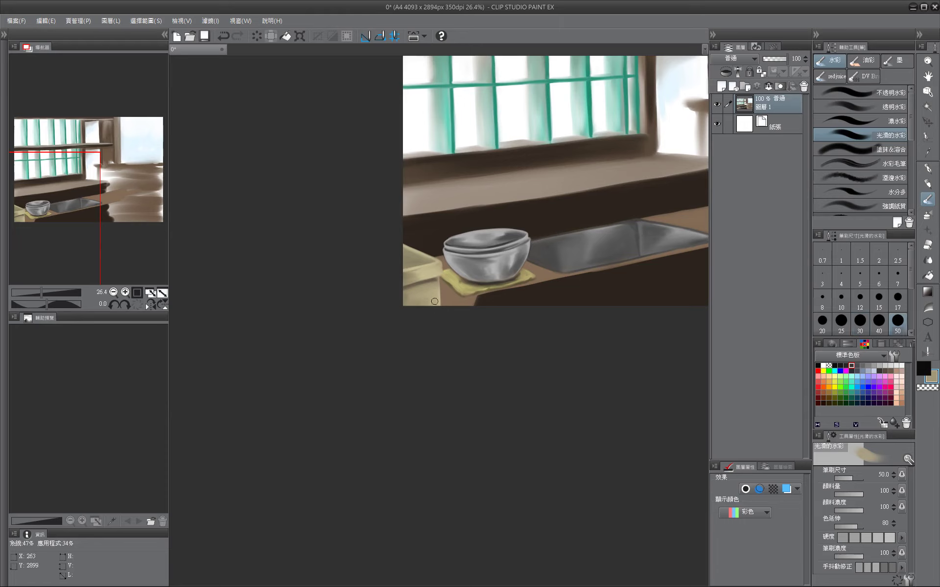
Paint vertical ribs on the front of the box in a sampled dark brown with a 17 px brush.
key(bracketleft)
key(bracketleft)
key(bracketleft)
key(bracketleft)
key(bracketleft)
alt+click(433, 299)
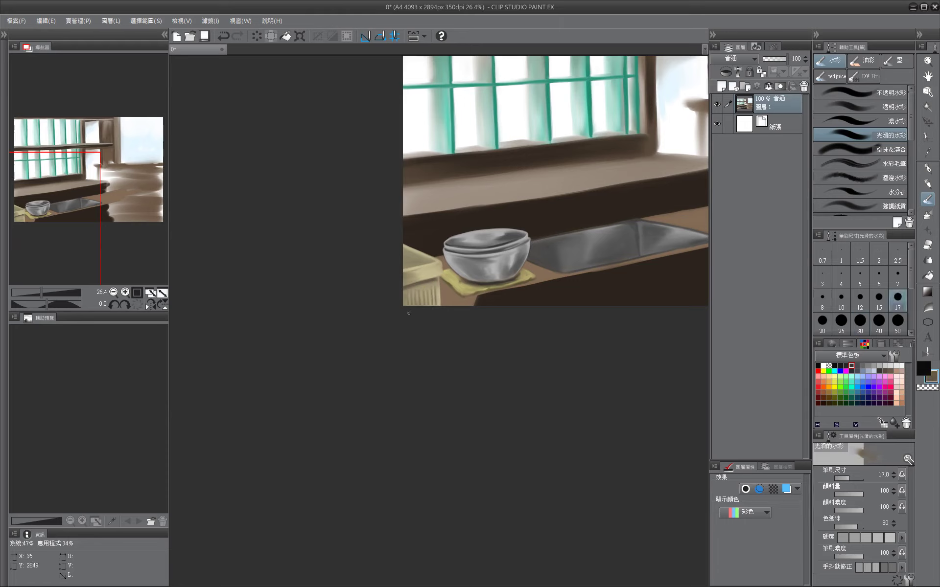
Add light accents to the ribbed box in a pale yellow sampled from its rim, ending with a 12 px brush.
key(bracketright)
key(bracketright)
key(bracketright)
key(bracketright)
key(bracketright)
alt+click(409, 263)
key(bracketleft)
key(bracketleft)
key(bracketleft)
key(bracketleft)
key(bracketleft)
key(bracketleft)
key(bracketleft)
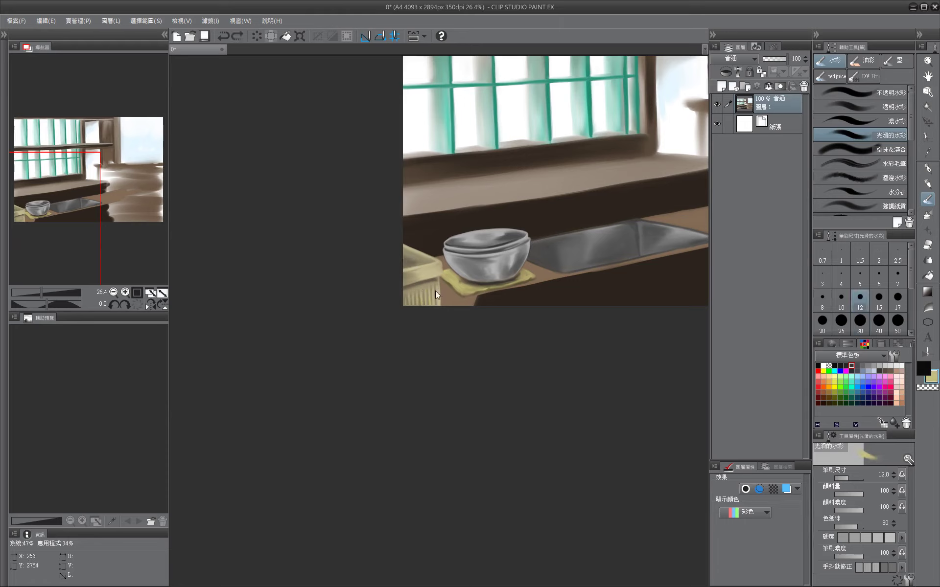
Add white highlights to the rims and sides of the bowls with 8 px and 12 px brushes.
mouse_move(424, 346)
mouse_down()
mouse_move(448, 405)
mouse_move(376, 417)
mouse_up()
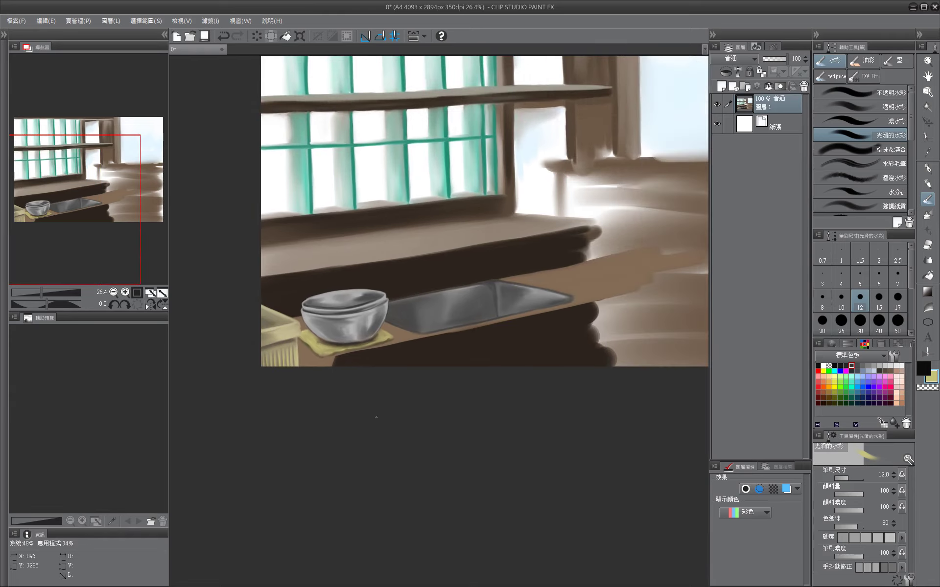
alt+click(315, 309)
key(bracketleft)
key(bracketleft)
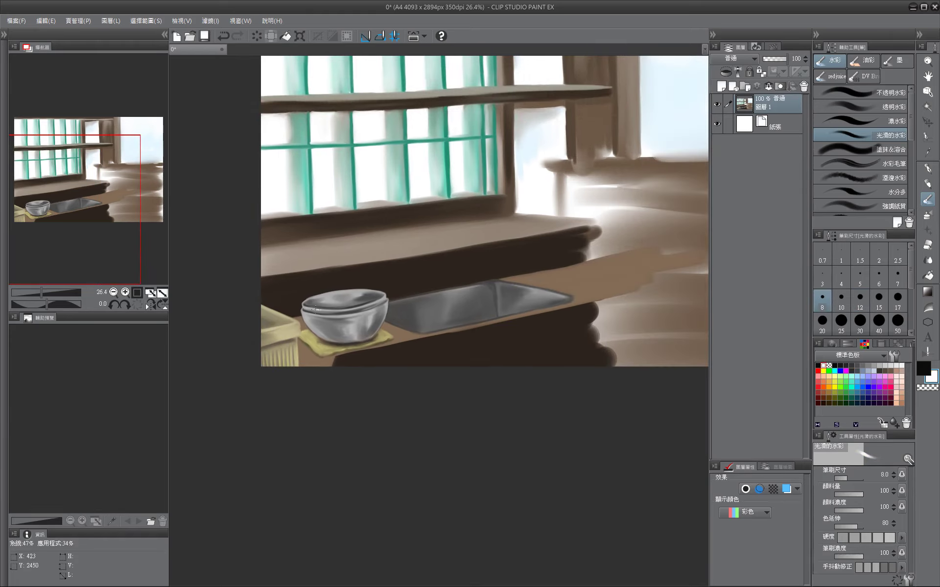
key(bracketright)
key(bracketright)
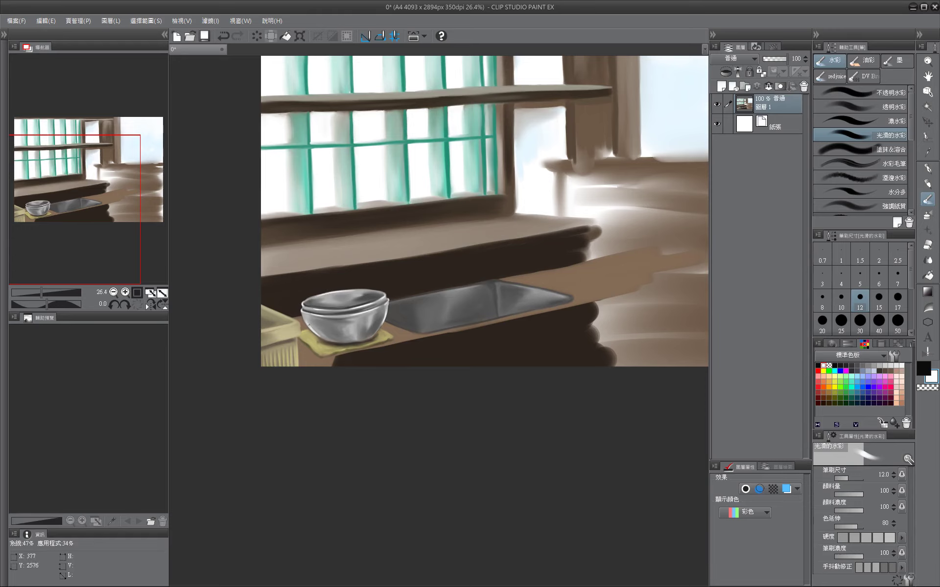
Touch up the bowls and the yellow cloth with white, sampled yellow and a sampled dark tone, using 17 to 40 px brushes.
scroll(308, 324, right, 1)
key(bracketright)
key(bracketright)
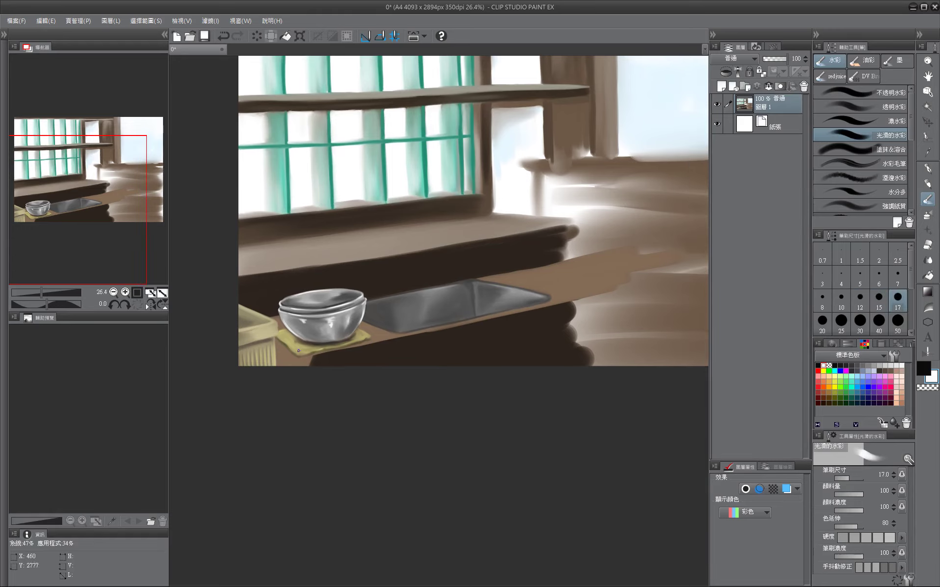
alt+click(311, 339)
key(bracketright)
key(bracketright)
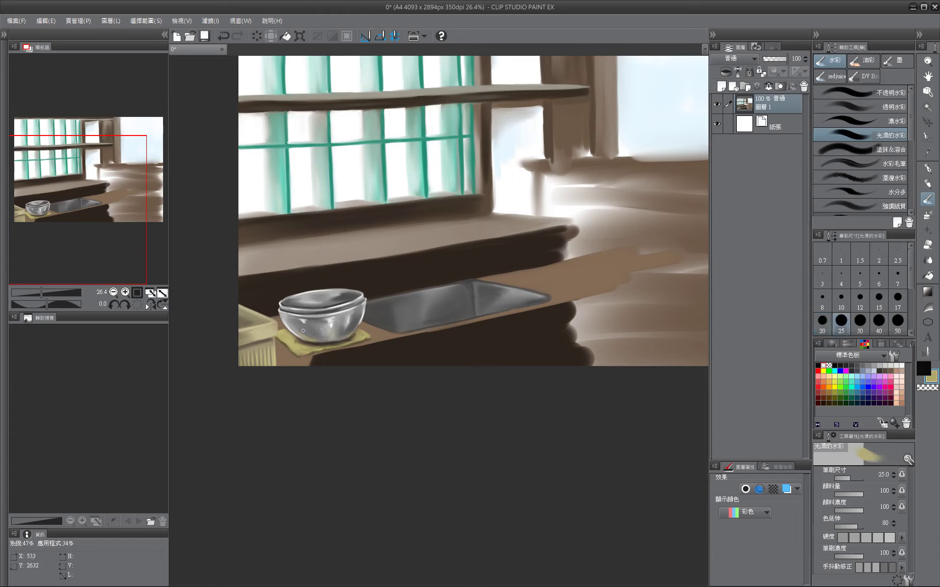
key(bracketright)
key(bracketright)
alt+click(331, 318)
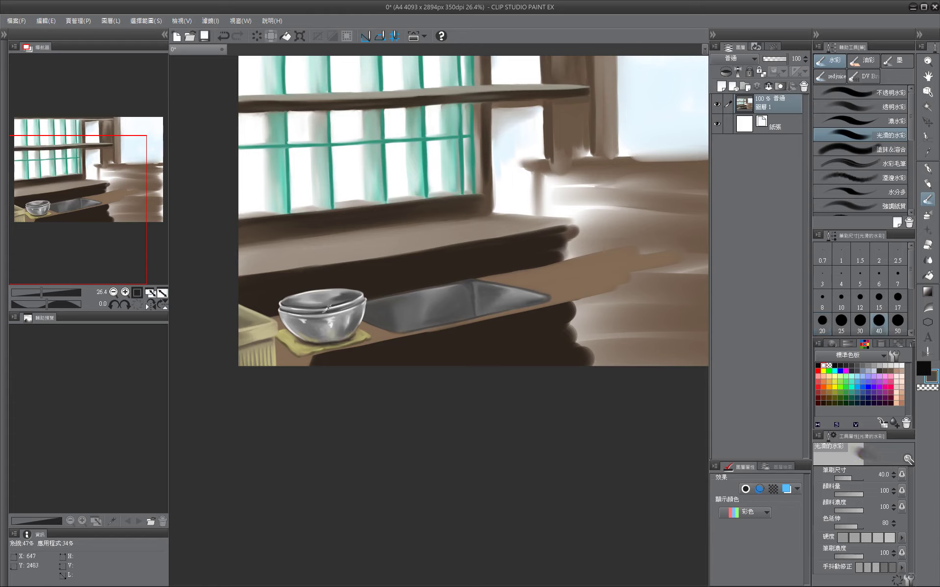
Paint a faucet with a round base and a bent spout above the sink in light grey, using 17 to 25 px brushes.
key(bracketleft)
key(bracketleft)
key(bracketleft)
key(bracketleft)
key(bracketleft)
key(bracketright)
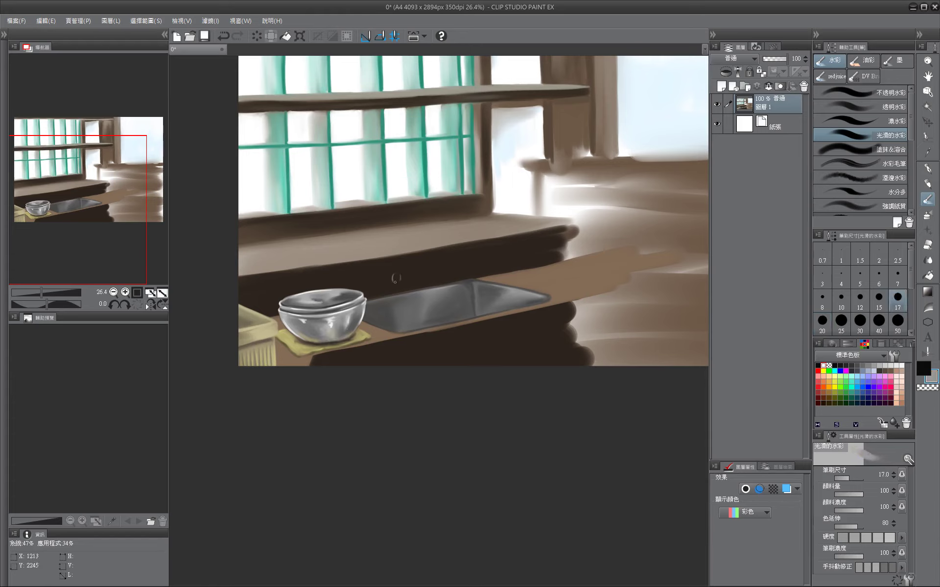
key(bracketright)
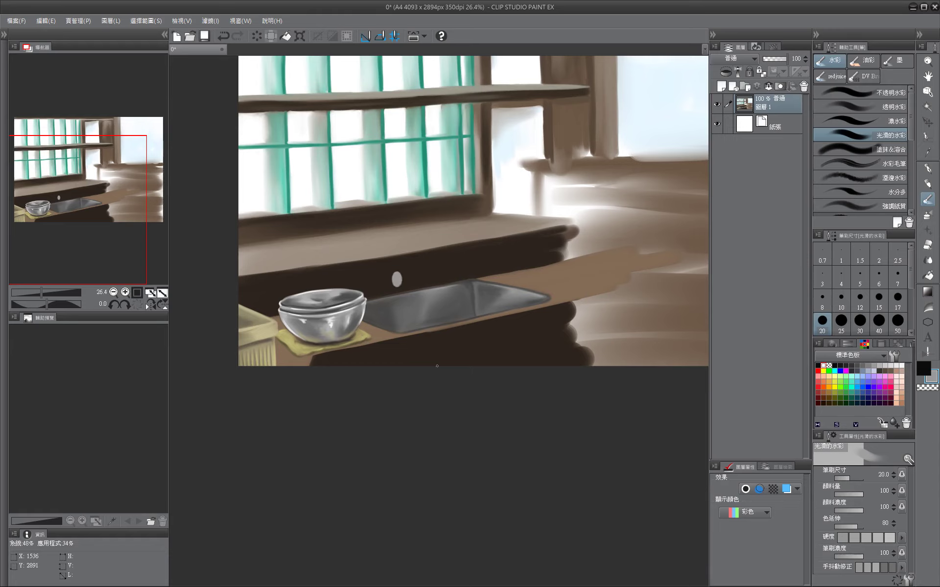
mouse_move(399, 280)
mouse_down()
mouse_move(343, 286)
mouse_move(383, 282)
mouse_up()
key(bracketright)
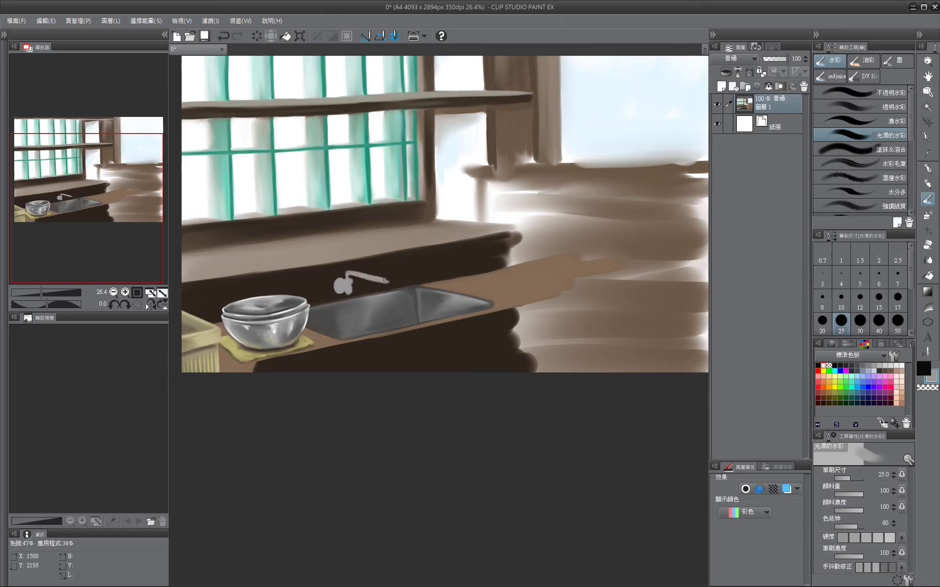
key(bracketleft)
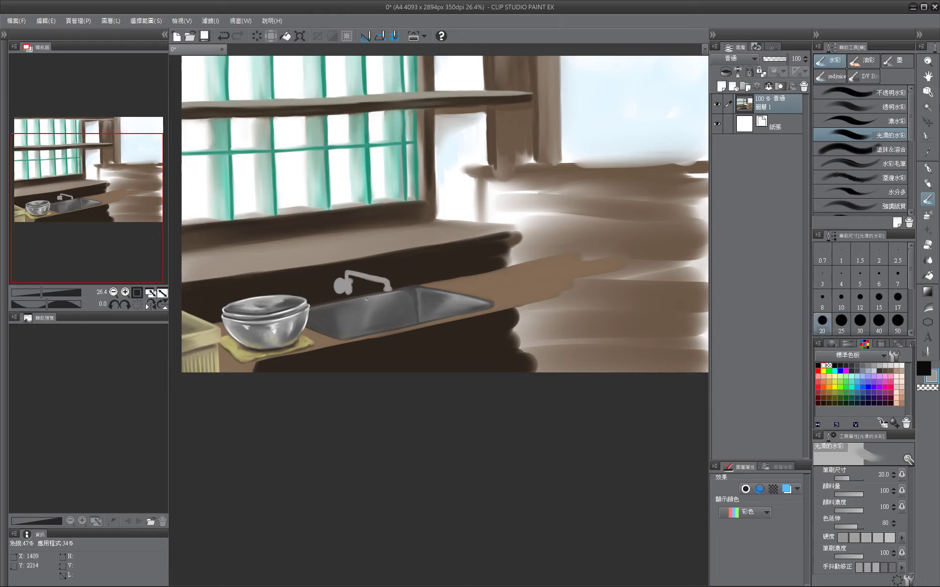
Shade the faucet's handle and spout with sampled dark grey, ending with a 15 px brush.
alt+click(339, 282)
alt+click(340, 291)
key(bracketleft)
key(bracketleft)
key(bracketright)
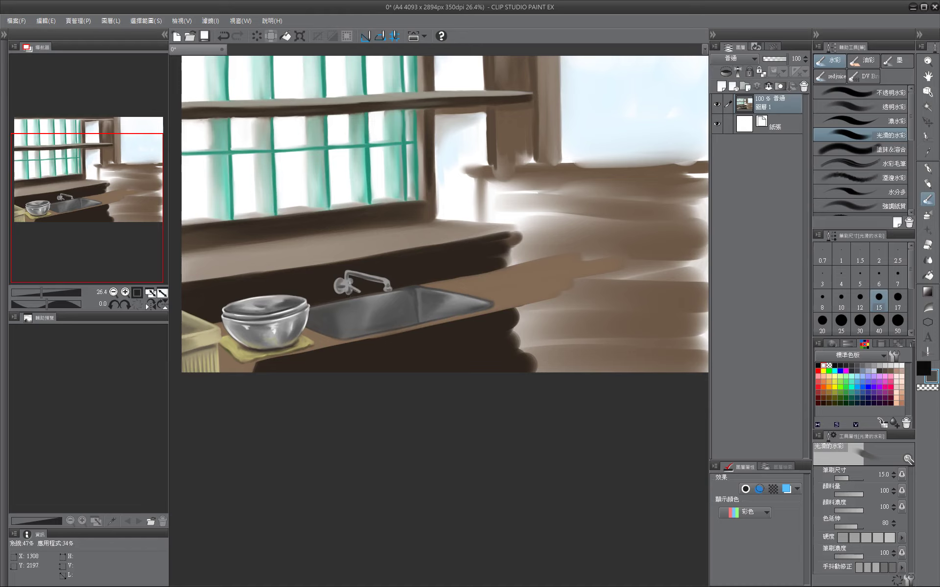
Add white highlights to the faucet's base and spout with 10 to 15 px brushes.
alt+click(339, 282)
key(bracketleft)
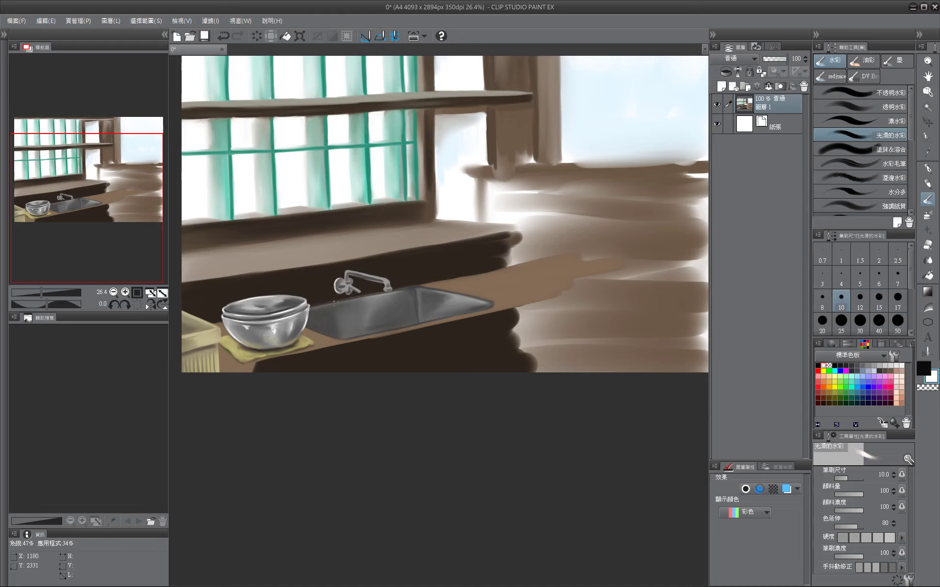
key(bracketright)
key(bracketleft)
drag(364, 275, 386, 280)
key(bracketright)
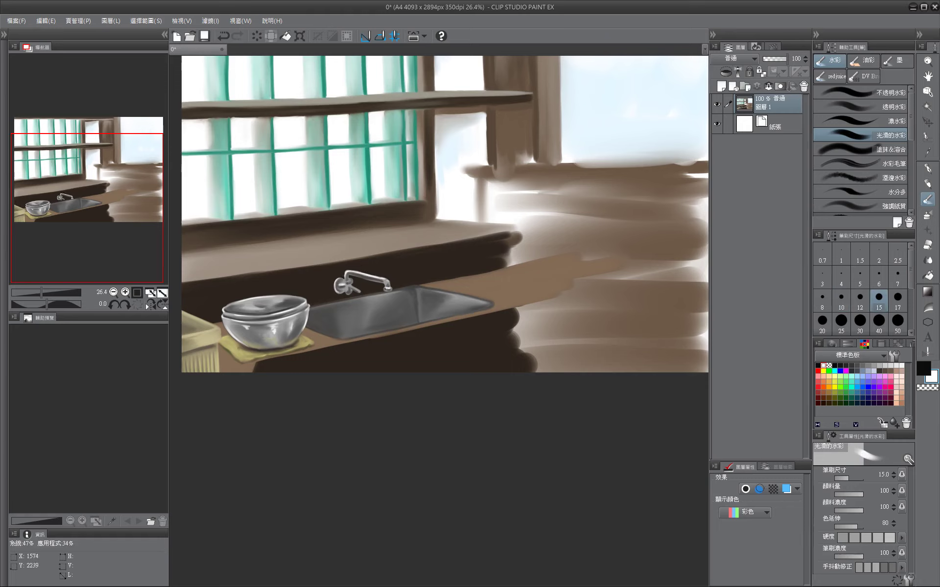
Deepen the shadows around the faucet's handle with a sampled dark tone and a 12 px brush.
alt+click(344, 289)
key(bracketleft)
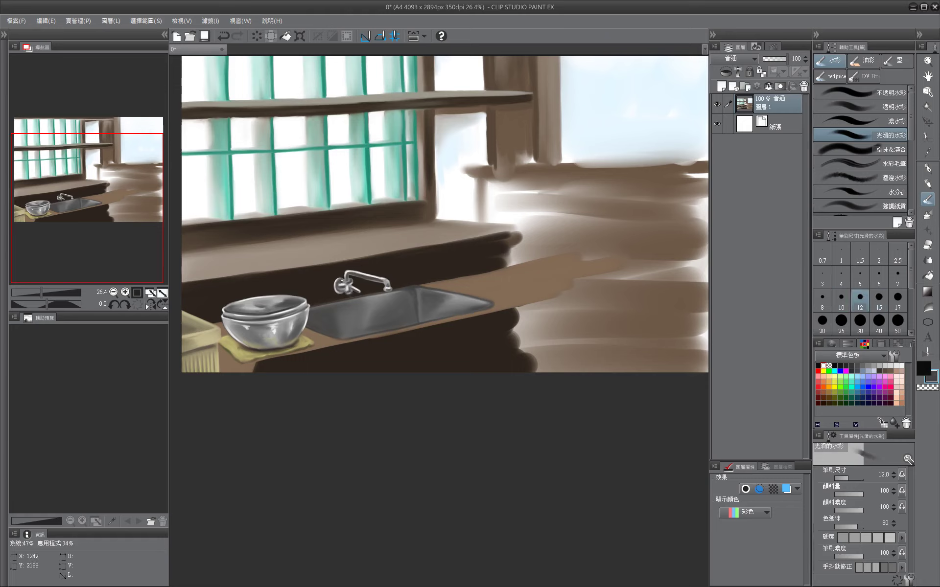
key(bracketright)
key(bracketleft)
alt+click(340, 289)
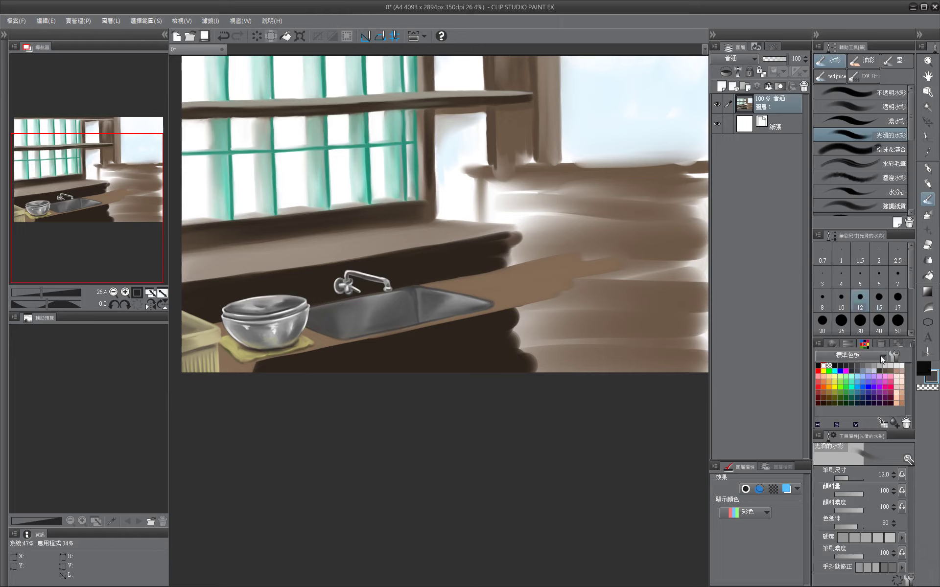
Add black accents to the faucet and the sink's inner corner with 12 to 17 px brushes.
key(bracketleft)
key(bracketright)
key(bracketright)
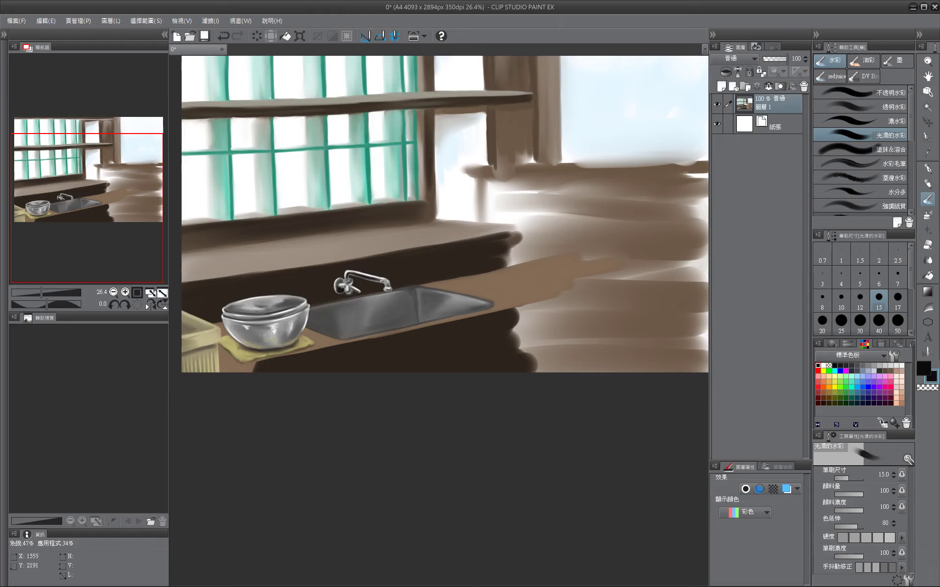
key(bracketleft)
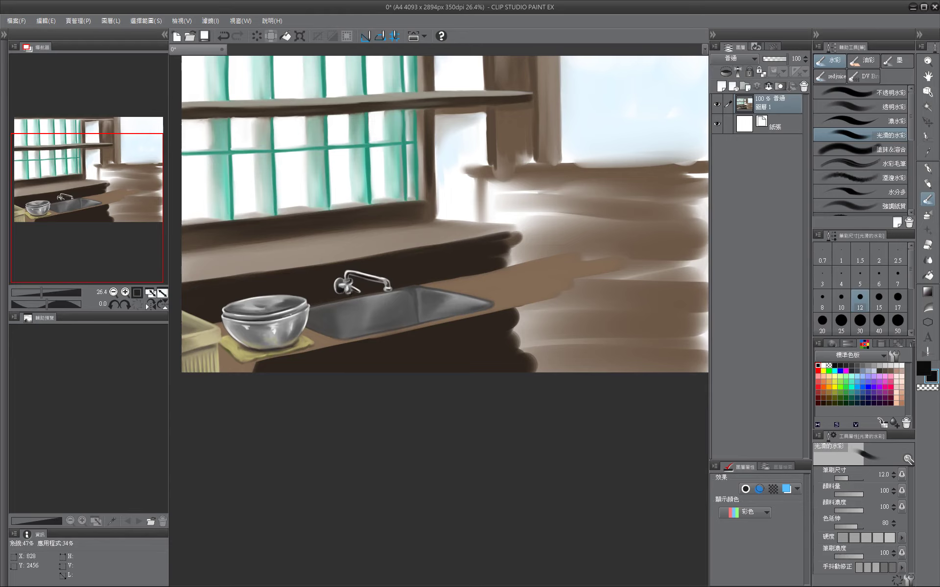
key(bracketright)
key(bracketright)
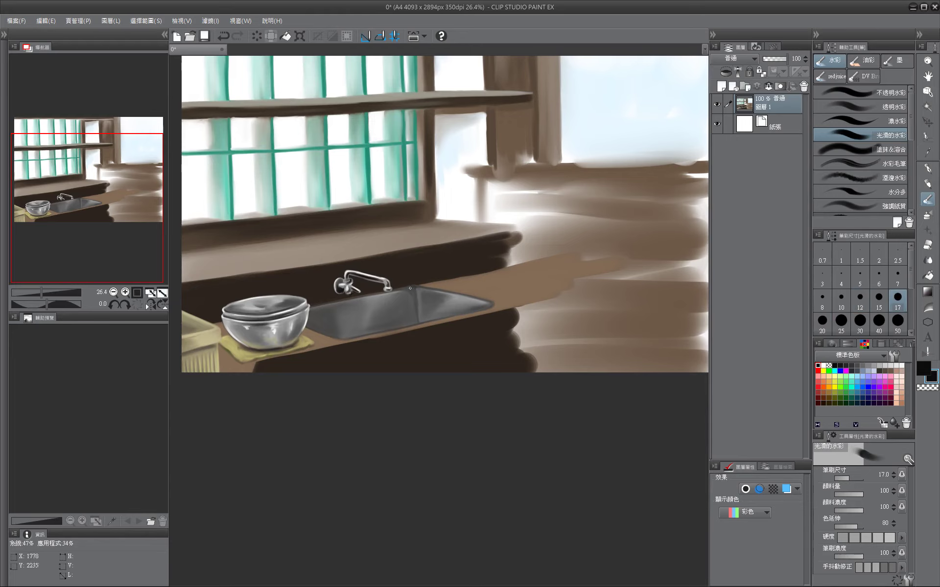
Highlight the sink's rim with thin white strokes, using 7 px and 10 px brushes.
key(bracketleft)
key(bracketleft)
key(bracketleft)
key(bracketleft)
key(bracketleft)
mouse_move(509, 470)
mouse_down()
mouse_move(377, 470)
mouse_move(392, 467)
mouse_up()
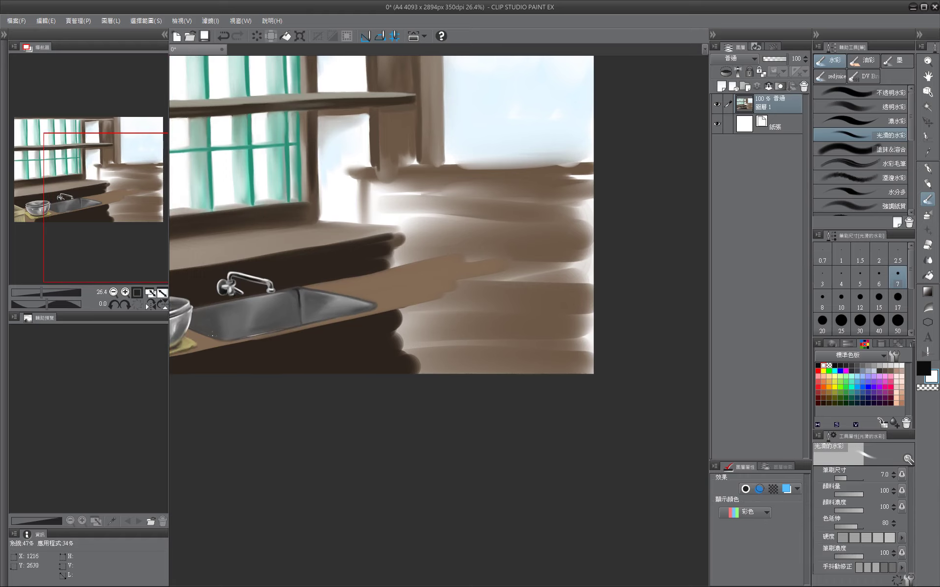
key(bracketright)
key(bracketright)
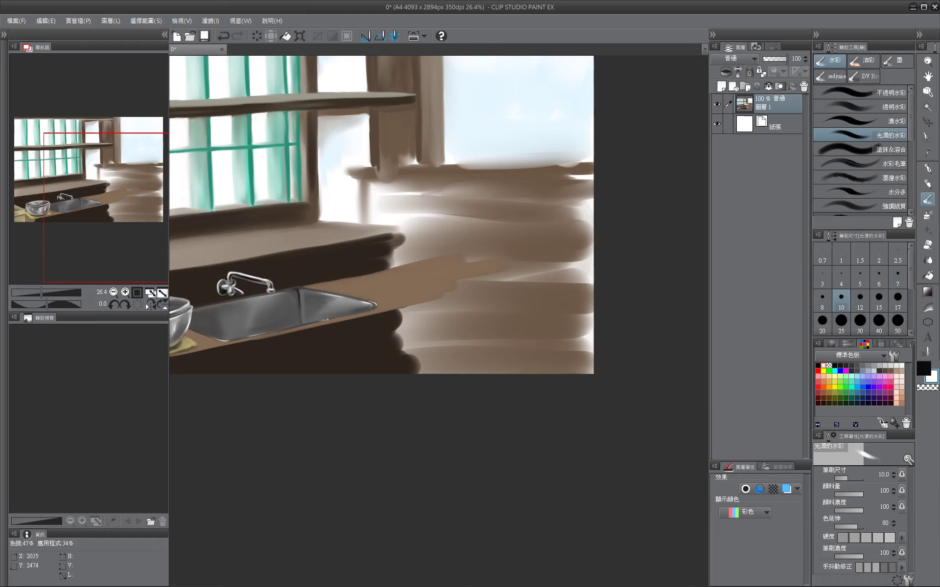
drag(327, 319, 547, 332)
Repaint the countertop in front of the sink with a sampled brown, enlarging the brush to 50 px.
key(bracketright)
key(bracketright)
key(bracketright)
mouse_move(315, 342)
mouse_down()
mouse_move(366, 335)
mouse_move(346, 406)
mouse_up()
key(bracketright)
key(bracketright)
key(bracketright)
drag(409, 532, 509, 509)
key(bracketright)
key(bracketright)
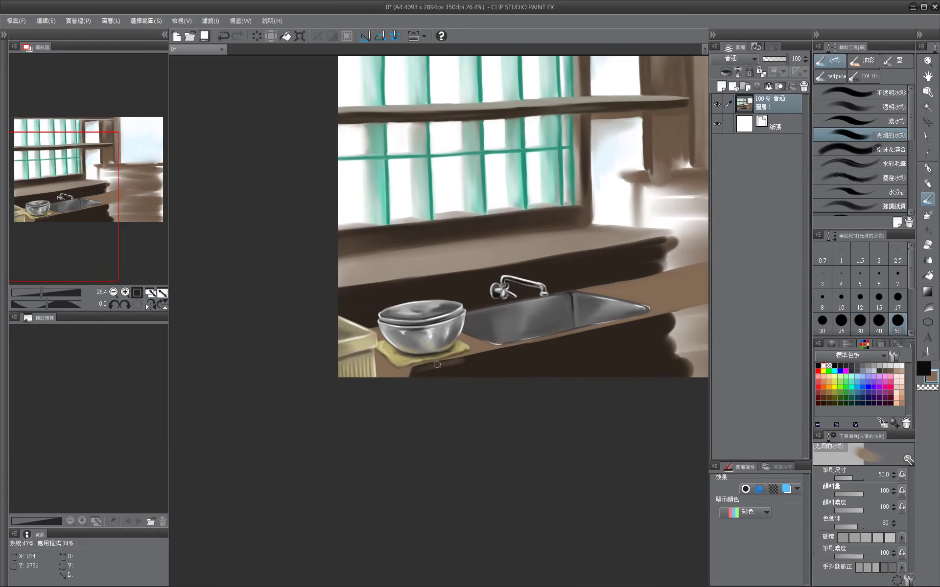
Define the countertop's front edge and the cabinet below it in sampled dark browns with 17 px and 40 px brushes.
drag(581, 338, 563, 347)
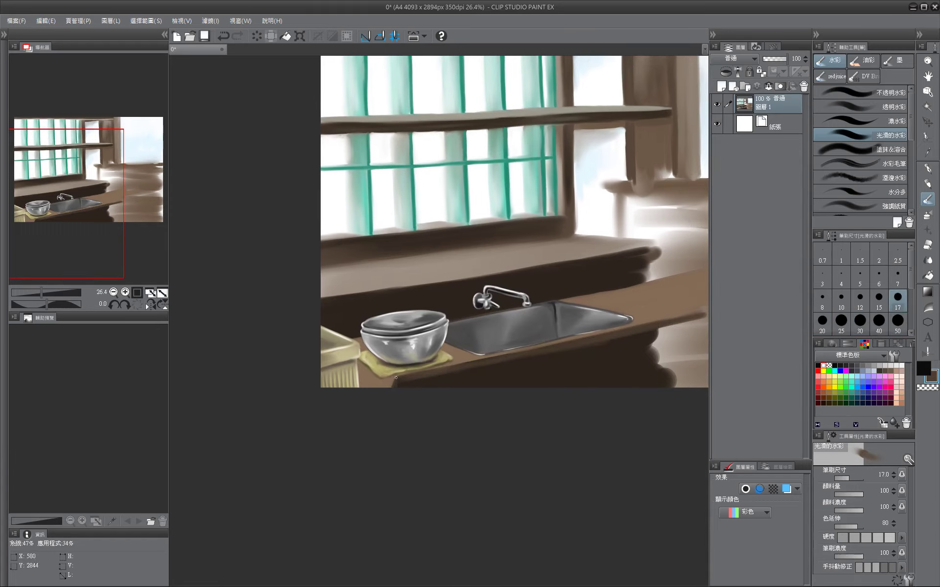
key(bracketleft)
drag(456, 385, 292, 375)
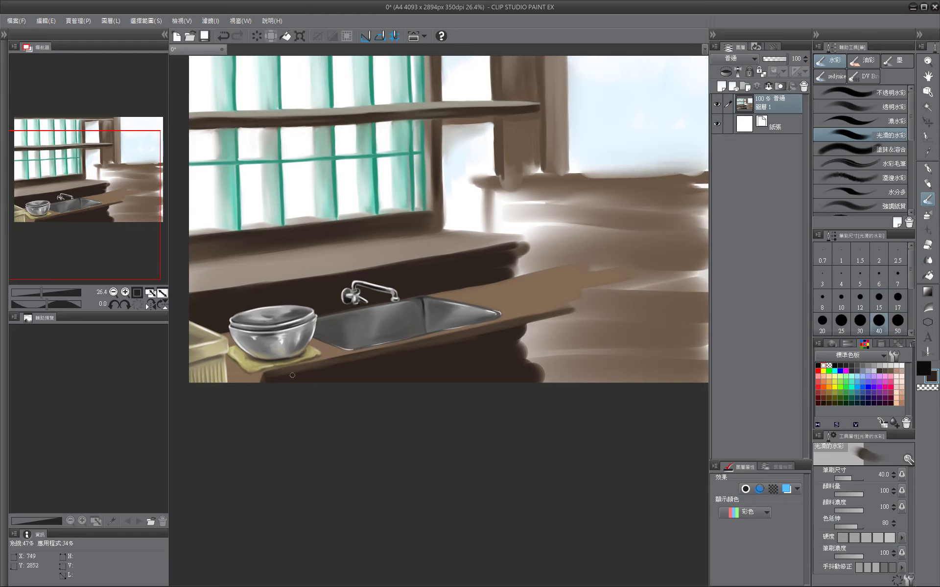
drag(484, 337, 533, 375)
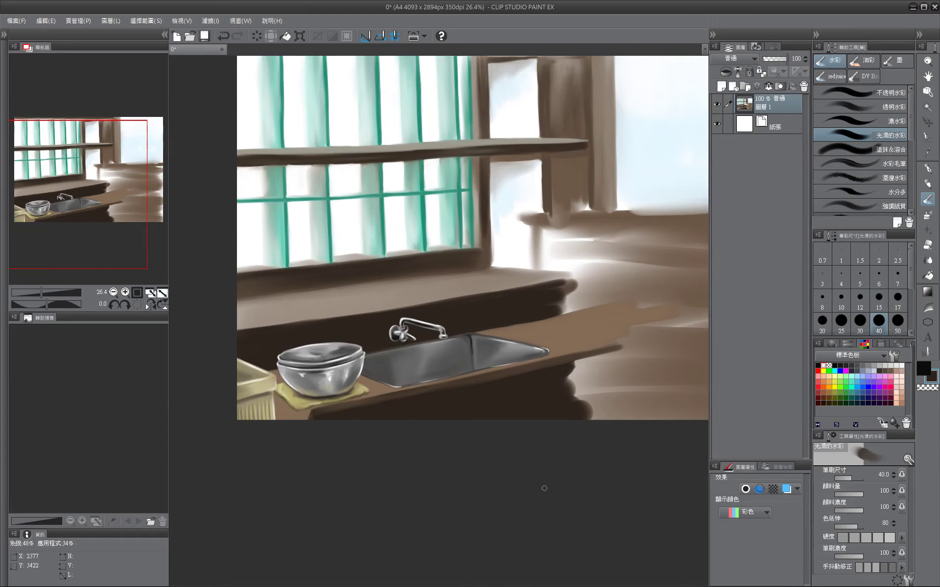
Fit the whole canvas in view and save the painting.
key(bracketright)
key(ctrl+0)
key(ctrl+s)
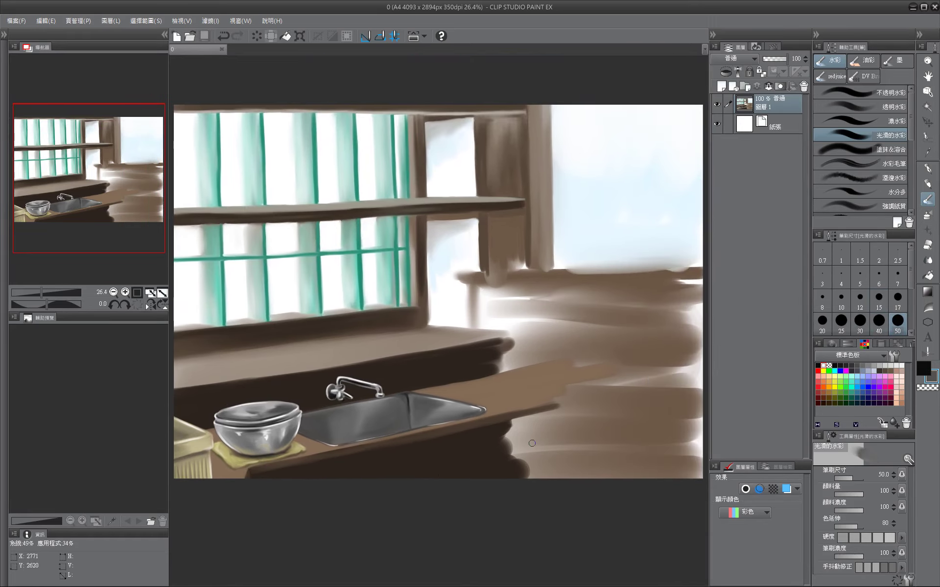
Highlight the top beam's edge in pale peach (hue 29, saturation 31%, brightness 87%) with 20 px and 30 px brushes.
drag(532, 442, 492, 531)
click(848, 344)
key(bracketleft)
key(bracketleft)
key(bracketleft)
key(bracketleft)
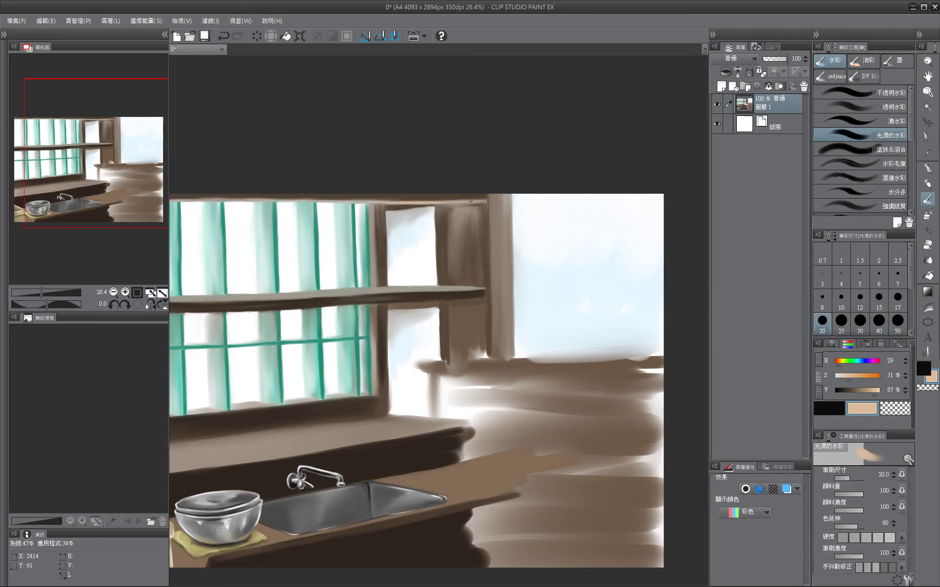
drag(206, 204, 284, 200)
key(bracketright)
key(bracketright)
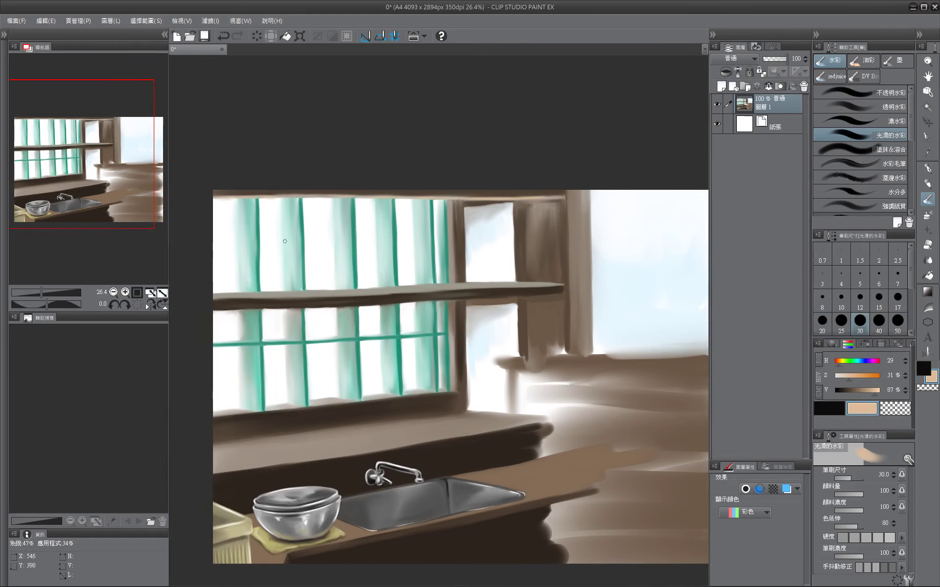
Paint white window reflections along the wooden ledge below the window with an 80 px brush.
mouse_move(450, 371)
mouse_down()
mouse_move(515, 384)
mouse_move(525, 300)
mouse_up()
alt+click(524, 300)
key(bracketright)
key(bracketright)
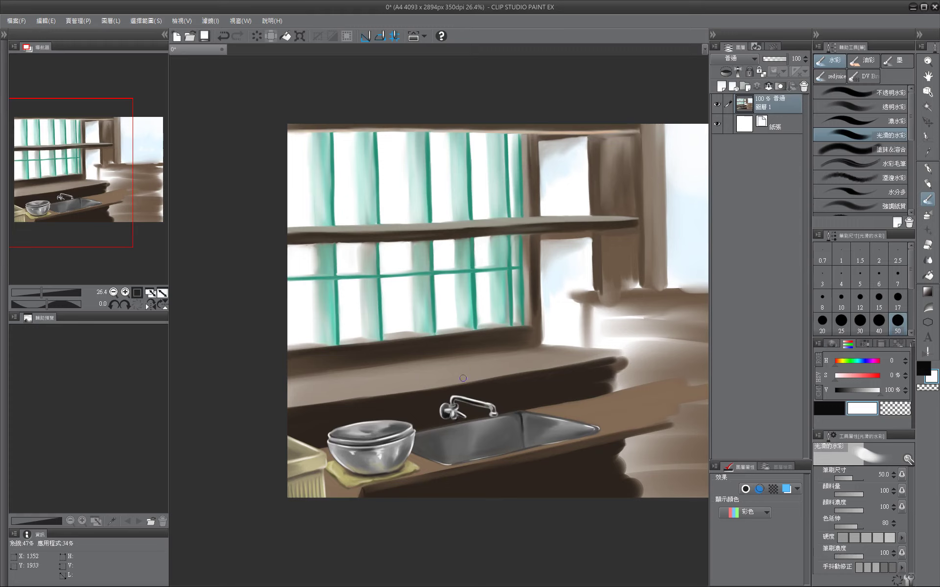
key(bracketright)
key(bracketright)
key(bracketright)
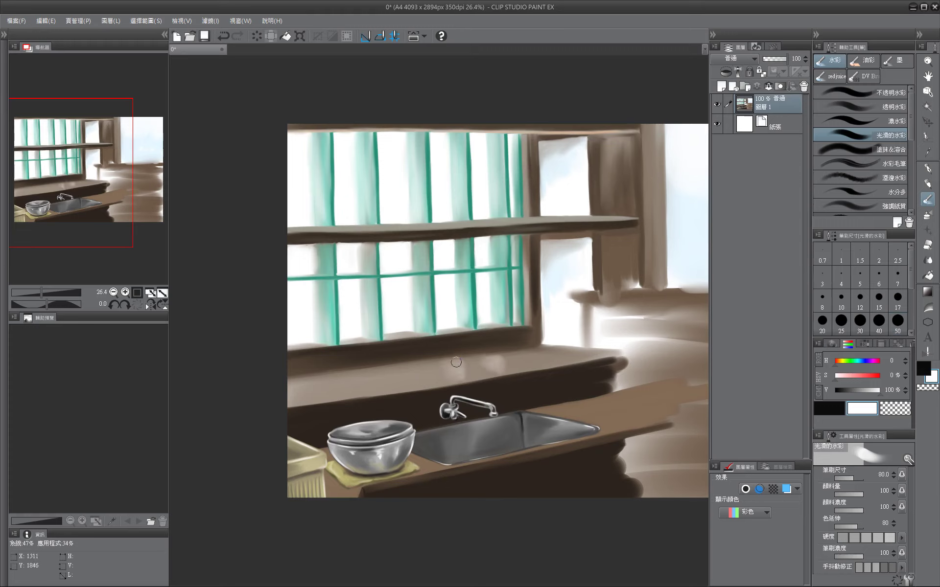
mouse_move(456, 362)
mouse_down()
mouse_move(295, 385)
mouse_move(309, 381)
mouse_move(289, 395)
mouse_move(362, 377)
mouse_move(359, 387)
mouse_move(308, 379)
mouse_move(408, 368)
mouse_up()
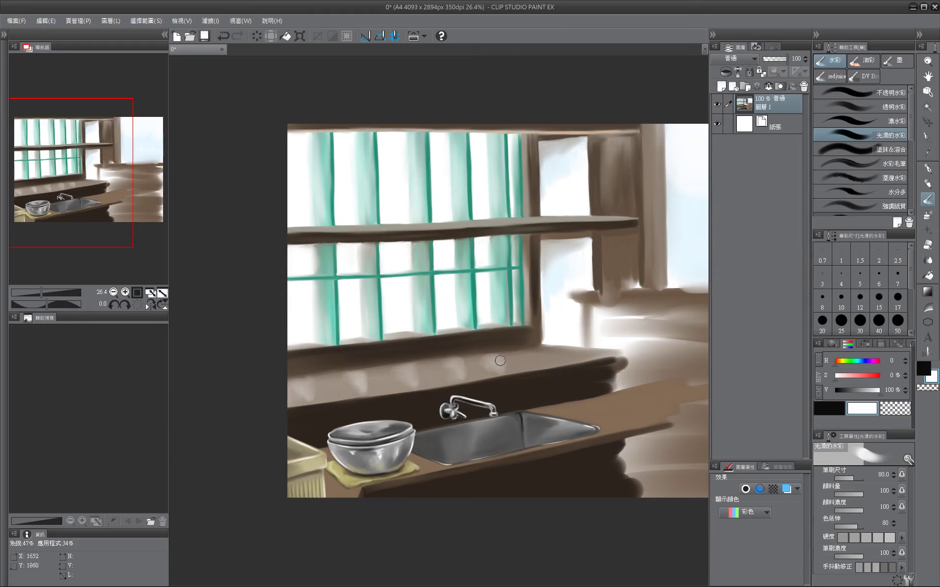
Add teal bar reflections to the ledge with pale and mid teals sampled from the window, using brushes of 50 to 70 px.
key(bracketleft)
key(bracketleft)
key(bracketleft)
drag(490, 379, 506, 375)
key(bracketright)
key(bracketright)
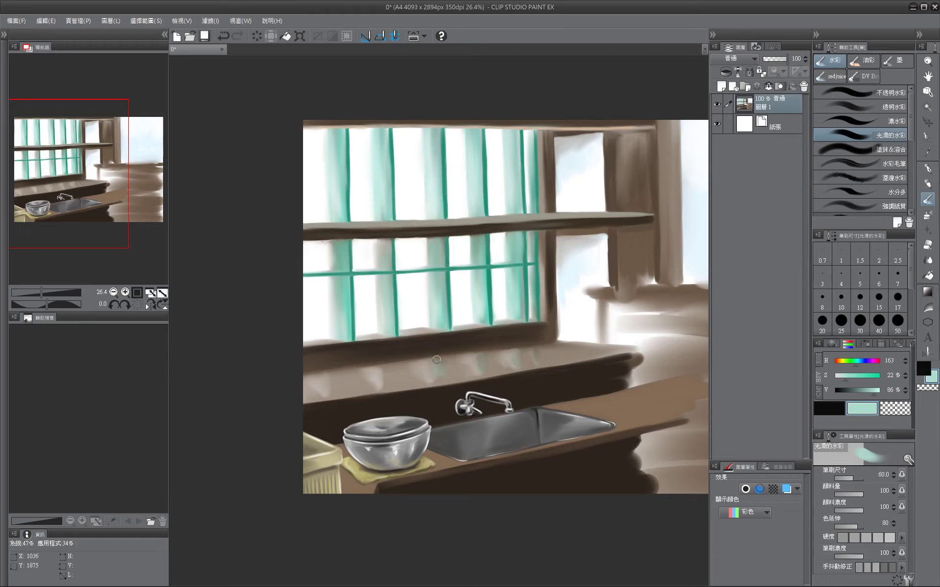
alt+click(397, 364)
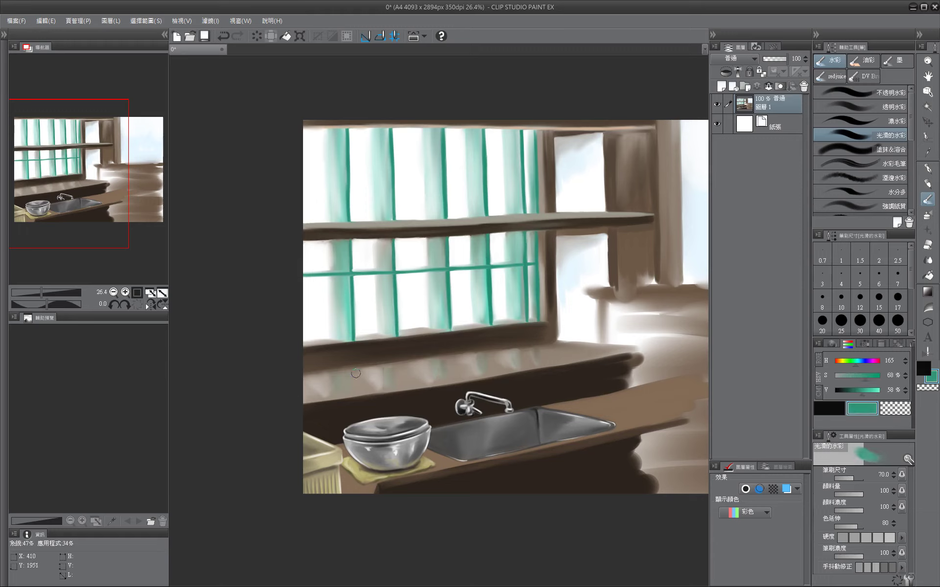
key(bracketleft)
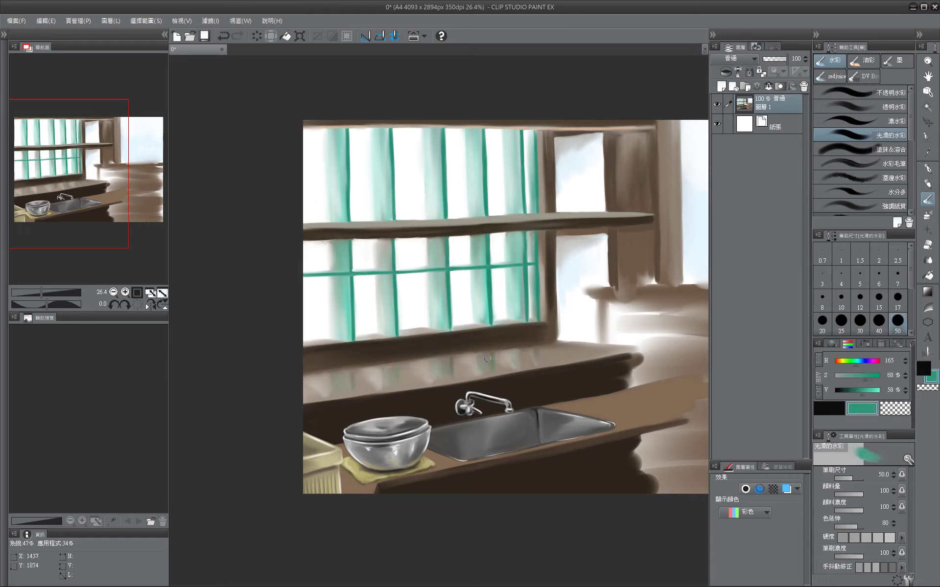
key(bracketright)
Tint the upper shelf's top surface with sampled teal reflections using 40 px and 25 px brushes.
key(bracketleft)
key(bracketleft)
alt+click(389, 224)
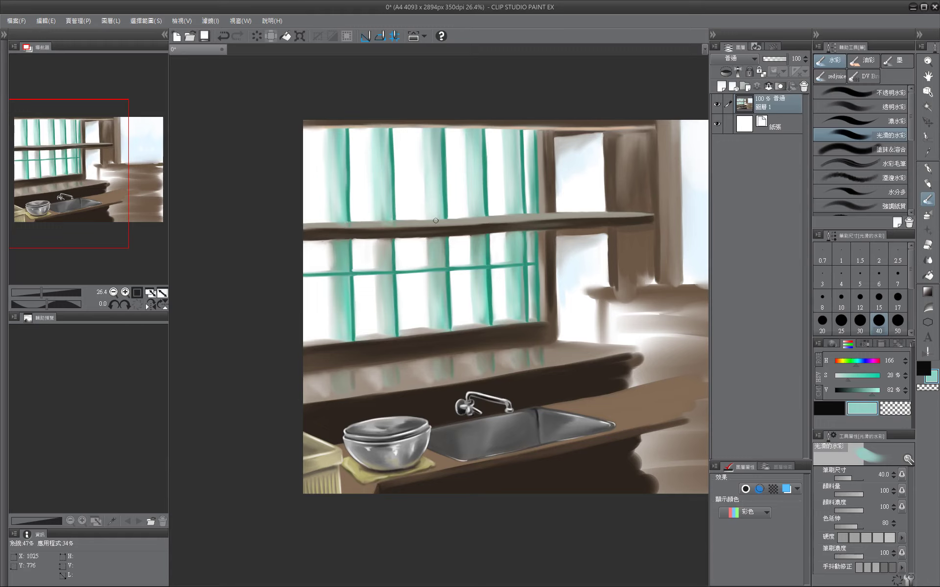
key(bracketleft)
key(bracketleft)
alt+click(519, 218)
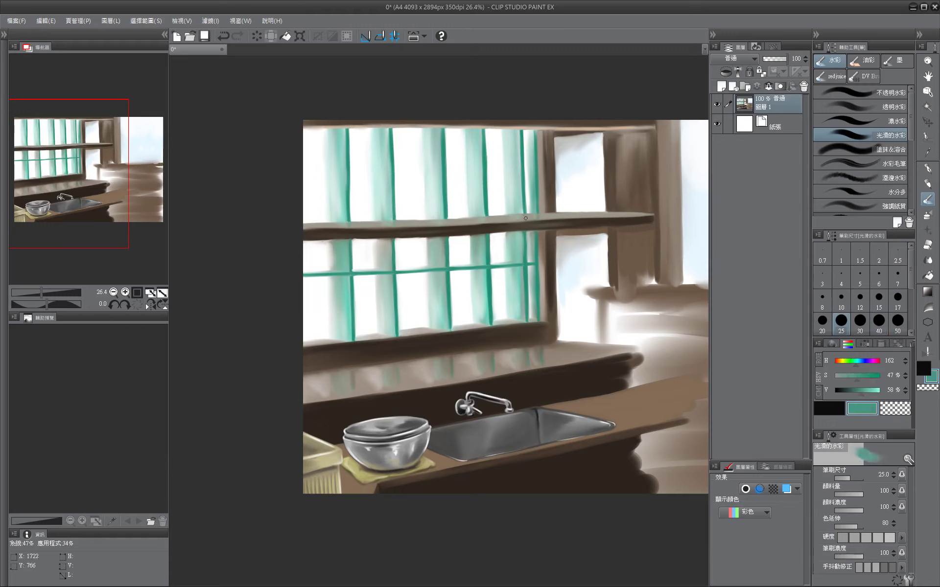
alt+click(345, 254)
key(bracketright)
mouse_move(353, 225)
mouse_down()
mouse_move(492, 219)
mouse_move(375, 217)
mouse_move(469, 220)
mouse_up()
Shade the white panes beside the barred window in light grey (hue 120, saturation 1%, brightness 76%) with a 70 px brush.
key(bracketright)
key(bracketright)
key(bracketright)
alt+click(506, 206)
key(bracketright)
key(bracketright)
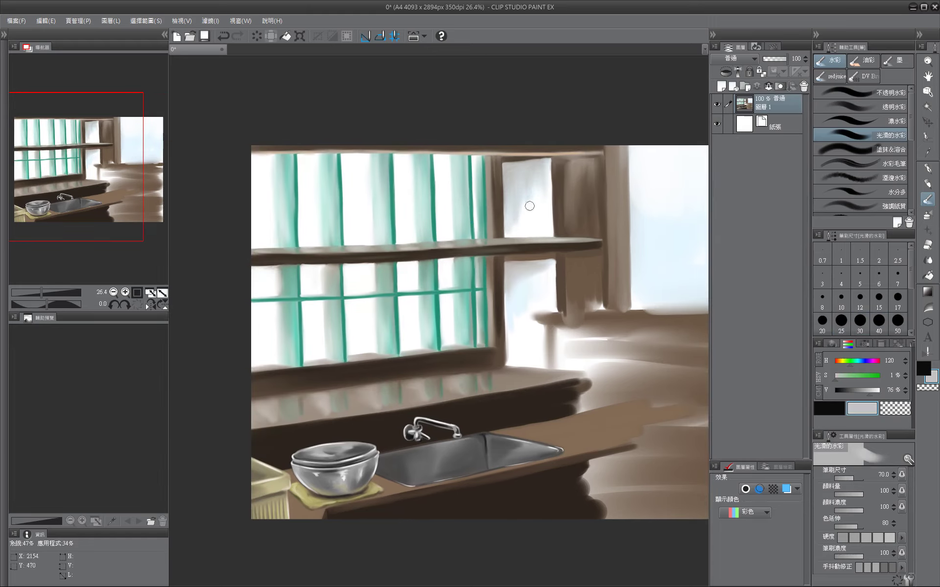
scroll(529, 244, down, 1)
mouse_move(430, 405)
mouse_down()
mouse_move(531, 353)
mouse_move(445, 342)
mouse_up()
Touch up the ledge below the window in sampled browns with 40 px and 50 px brushes, and save the painting.
alt+click(376, 319)
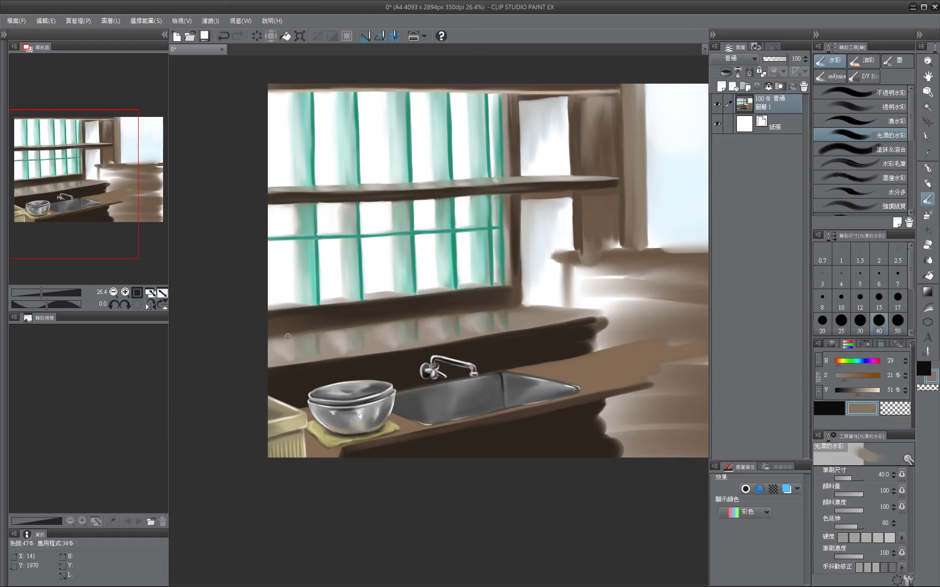
key(bracketleft)
key(bracketleft)
key(bracketleft)
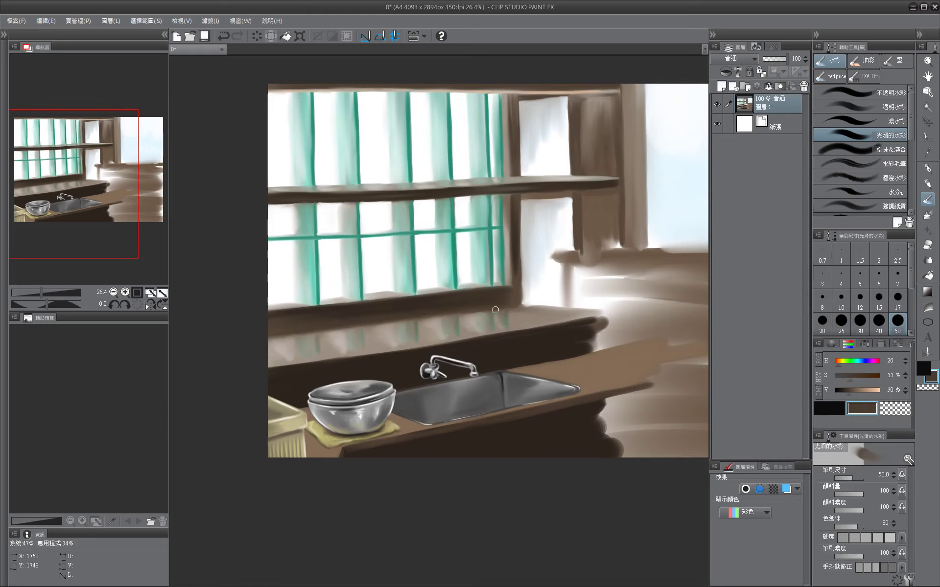
drag(495, 310, 559, 305)
key(ctrl+s)
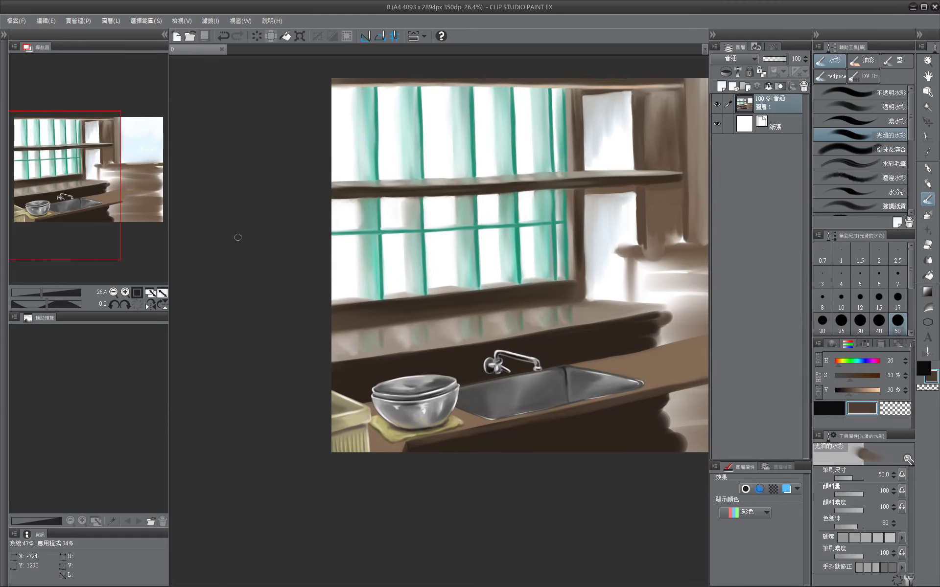
Deepen the upper shelf's underside in dark brown (hue 30, saturation 33%, brightness 24%) with a 25 px brush.
drag(238, 238, 148, 252)
key(bracketleft)
key(bracketleft)
key(bracketleft)
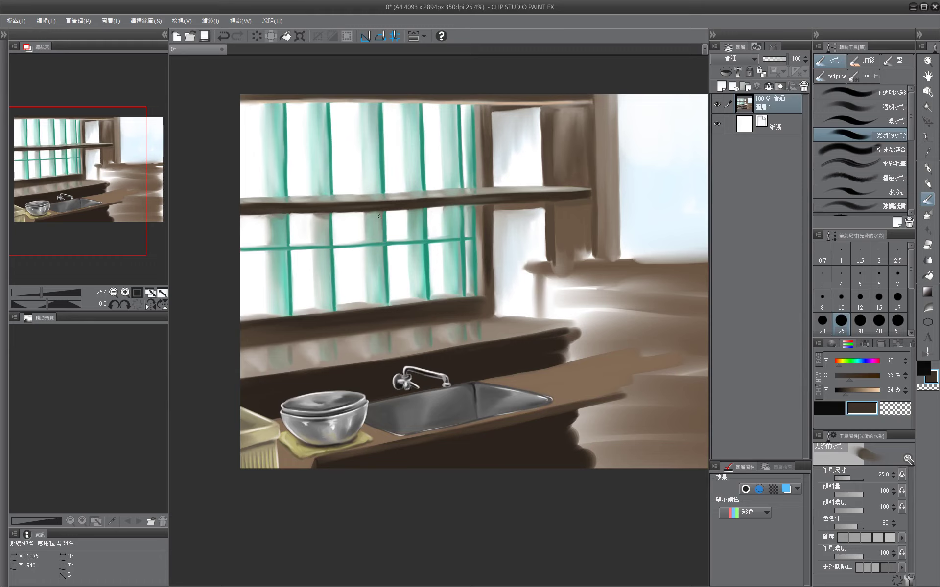
mouse_move(468, 265)
mouse_down()
mouse_move(468, 287)
mouse_move(552, 291)
mouse_move(507, 302)
mouse_move(429, 284)
mouse_move(544, 278)
mouse_move(531, 276)
mouse_up()
Retouch the vertical window bars in sampled teal (hue 162, saturation 36%, brightness 72%) with a 20 px brush.
alt+click(395, 246)
key(bracketleft)
alt+click(359, 272)
drag(529, 169, 530, 210)
drag(491, 163, 492, 190)
drag(401, 154, 401, 184)
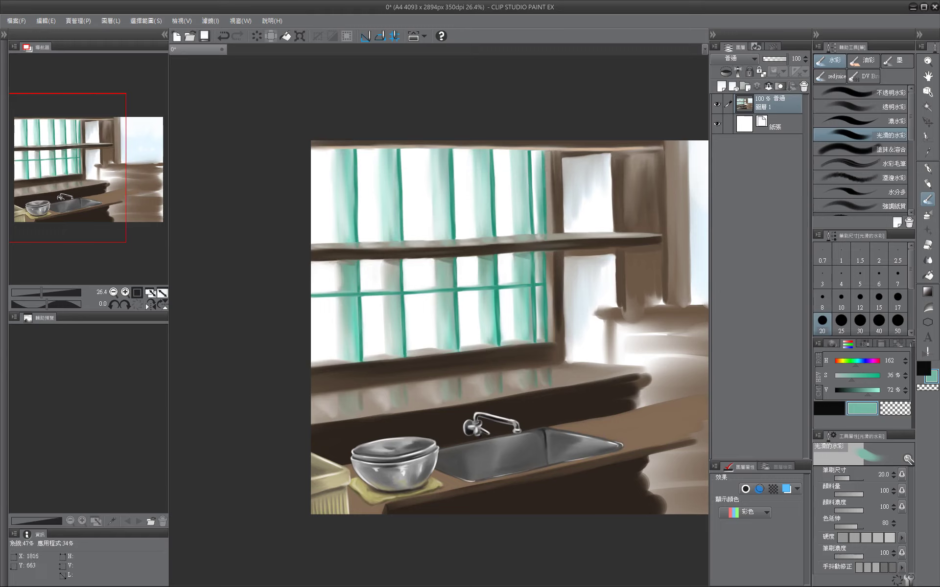
Undo the last stroke and darken the upper part of the pillar at the shelf's end with sampled dark brown.
alt+click(632, 239)
key(ctrl+z)
mouse_move(625, 152)
mouse_down()
mouse_move(627, 196)
mouse_move(662, 152)
mouse_up()
key(bracketright)
key(bracketright)
key(bracketleft)
key(bracketleft)
key(bracketright)
key(bracketright)
drag(626, 180, 625, 215)
mouse_move(659, 169)
mouse_down()
mouse_move(660, 209)
mouse_move(659, 170)
mouse_move(501, 174)
mouse_up()
Fill the pillar over the shelf's end in dark brown (hue 28, saturation 31%, brightness 22%) with an 80 px brush.
alt+click(658, 170)
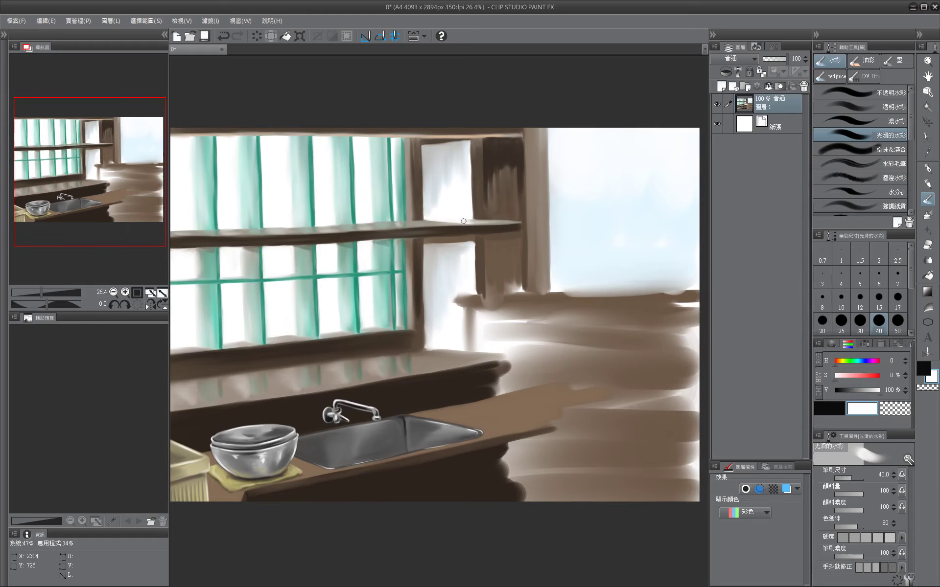
drag(473, 212, 520, 200)
alt+click(520, 201)
key(bracketright)
mouse_move(523, 161)
mouse_down()
mouse_move(527, 215)
mouse_move(512, 264)
mouse_move(548, 215)
mouse_up()
key(bracketright)
key(bracketright)
key(bracketright)
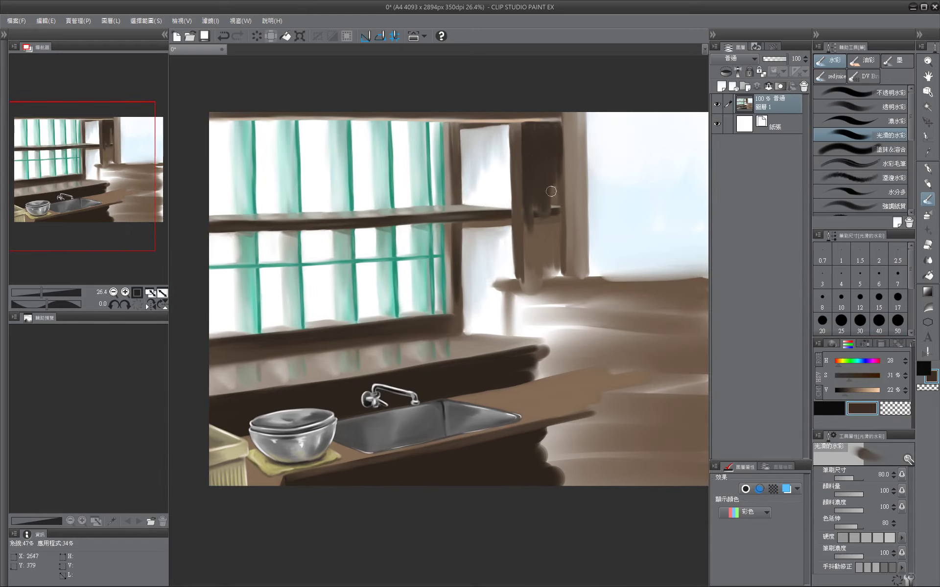
drag(538, 176, 530, 266)
mouse_move(553, 154)
mouse_down()
mouse_move(556, 274)
mouse_move(544, 281)
mouse_move(560, 203)
mouse_move(553, 219)
mouse_up()
Even out the dark pillar down to its lower end with sampled browns and a smaller brush.
alt+click(572, 135)
key(bracketleft)
key(bracketleft)
mouse_move(539, 163)
mouse_down()
mouse_move(550, 226)
mouse_move(540, 139)
mouse_move(552, 226)
mouse_move(526, 132)
mouse_move(534, 192)
mouse_move(557, 239)
mouse_move(560, 269)
mouse_move(541, 275)
mouse_up()
alt+click(551, 226)
key(bracketright)
key(bracketright)
drag(597, 318, 522, 265)
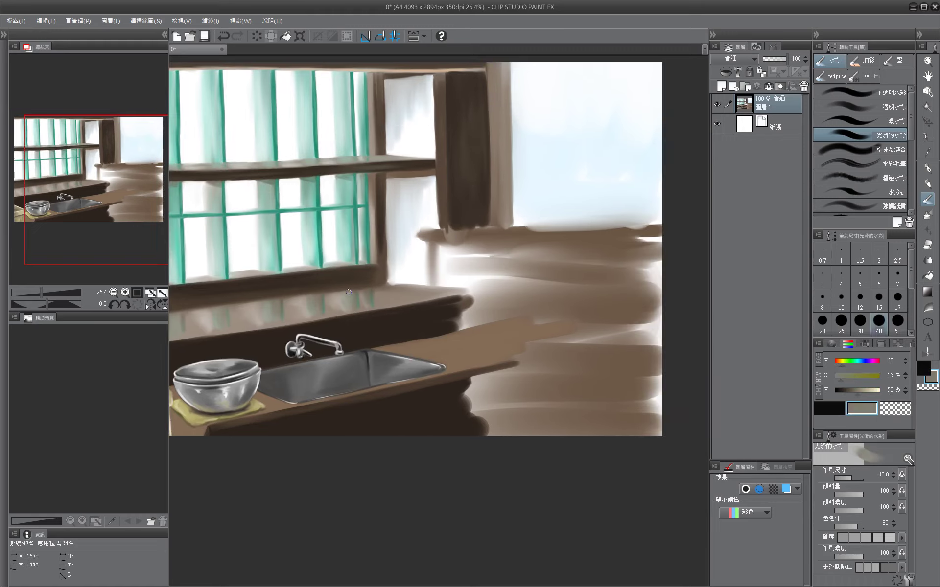
Refine the ledge and the dark wood around it in sampled browns, using a 50 px brush, and save the painting.
key(bracketleft)
key(bracketleft)
key(bracketleft)
key(bracketleft)
key(bracketleft)
drag(149, 309, 274, 273)
alt+click(273, 273)
key(bracketright)
key(bracketright)
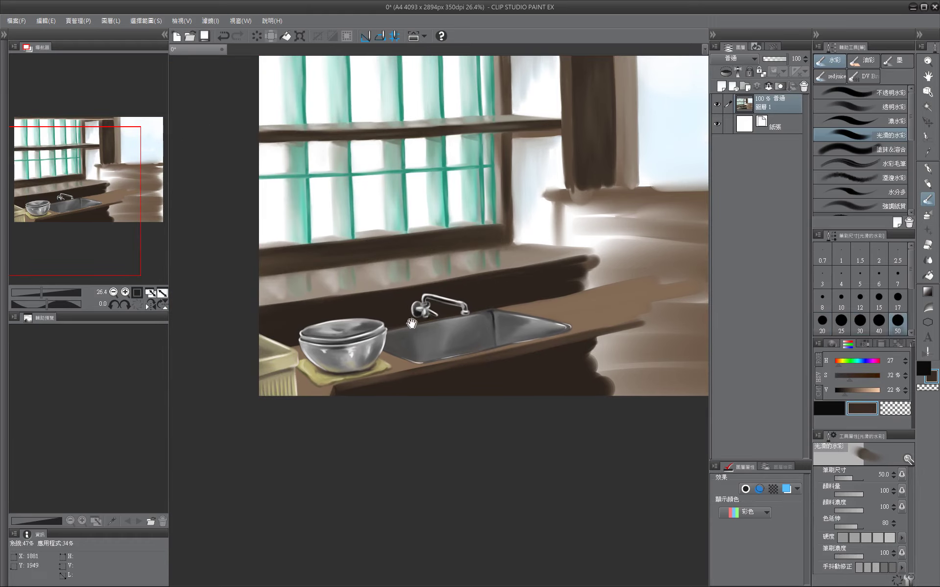
drag(411, 323, 441, 438)
click(205, 42)
Soften the ledge's reflections in sampled grey-green (hue 80, saturation 11%, brightness 52%) with 50 px and 40 px brushes.
drag(437, 391, 496, 310)
alt+click(496, 310)
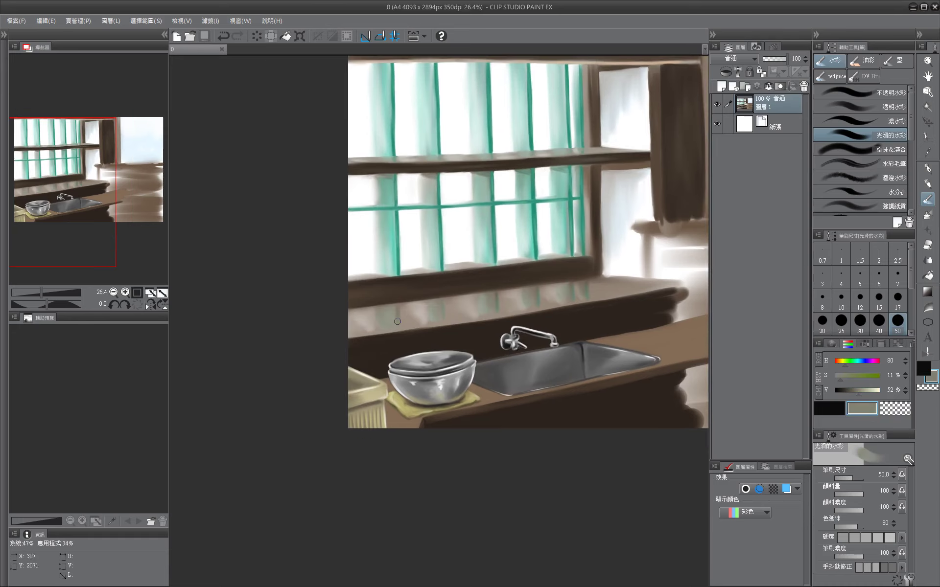
key(bracketleft)
key(bracketleft)
key(bracketright)
key(bracketright)
key(bracketleft)
key(bracketleft)
key(bracketleft)
key(bracketright)
key(bracketright)
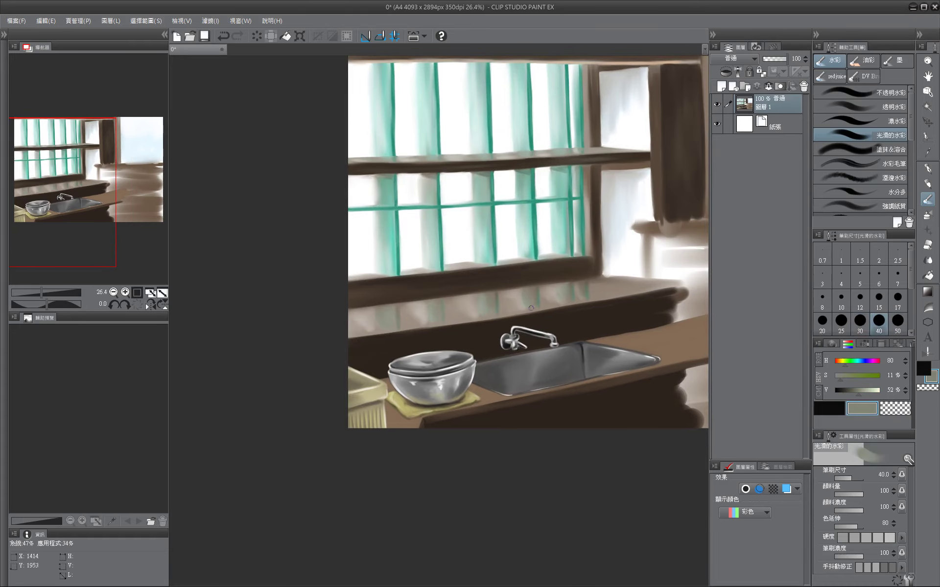
Darken the sink area in sampled near-black (hue 60, saturation 3%, brightness 15%) with 25 px and 40 px brushes.
drag(557, 352, 541, 329)
alt+click(528, 458)
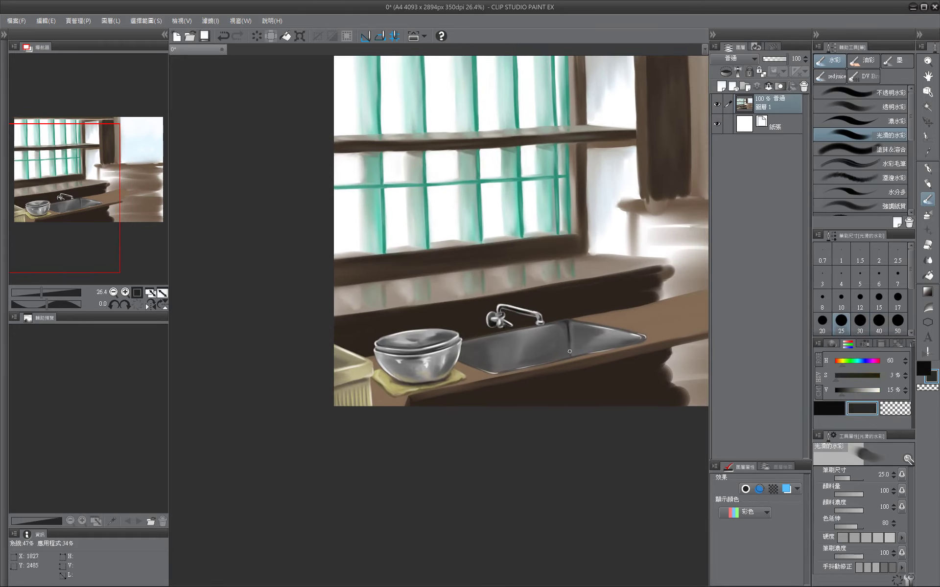
drag(591, 310, 561, 387)
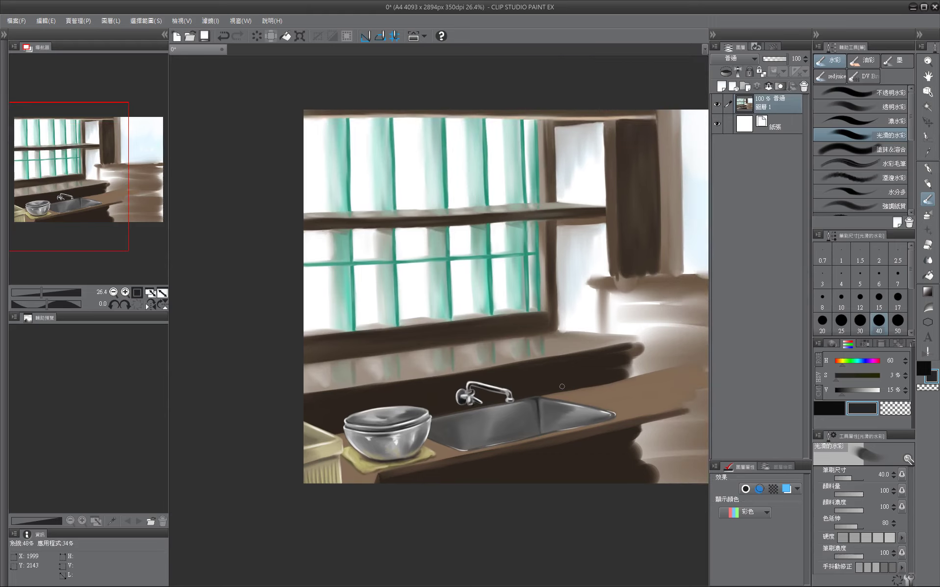
drag(448, 318, 509, 336)
Block in a shallow bowl shape on the upper shelf in grey sampled from the metal bowls (saturation 0%, brightness 62%).
alt+click(464, 449)
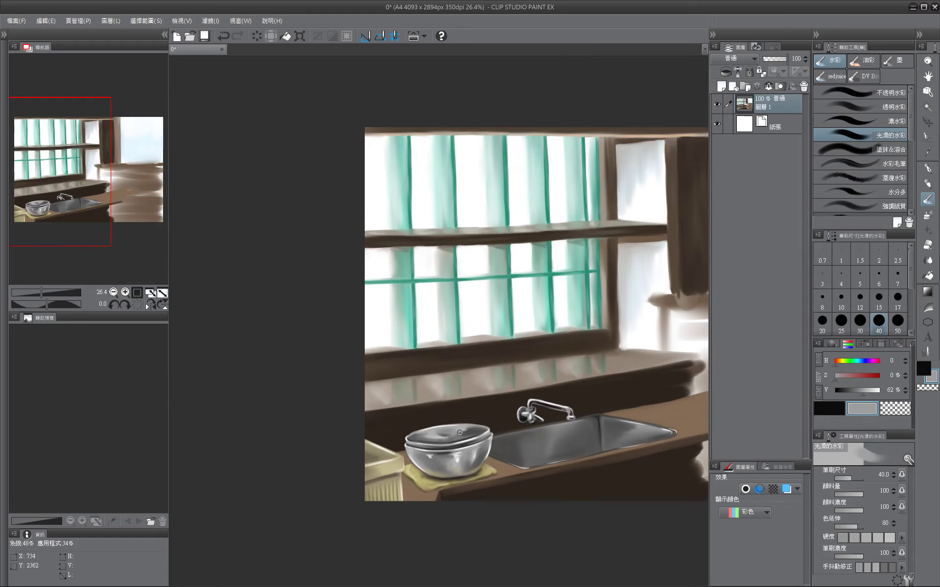
drag(459, 433, 374, 437)
click(878, 297)
mouse_move(474, 209)
mouse_down()
mouse_move(558, 208)
mouse_move(439, 222)
mouse_move(504, 228)
mouse_up()
key(bracketright)
key(bracketright)
drag(491, 273, 461, 275)
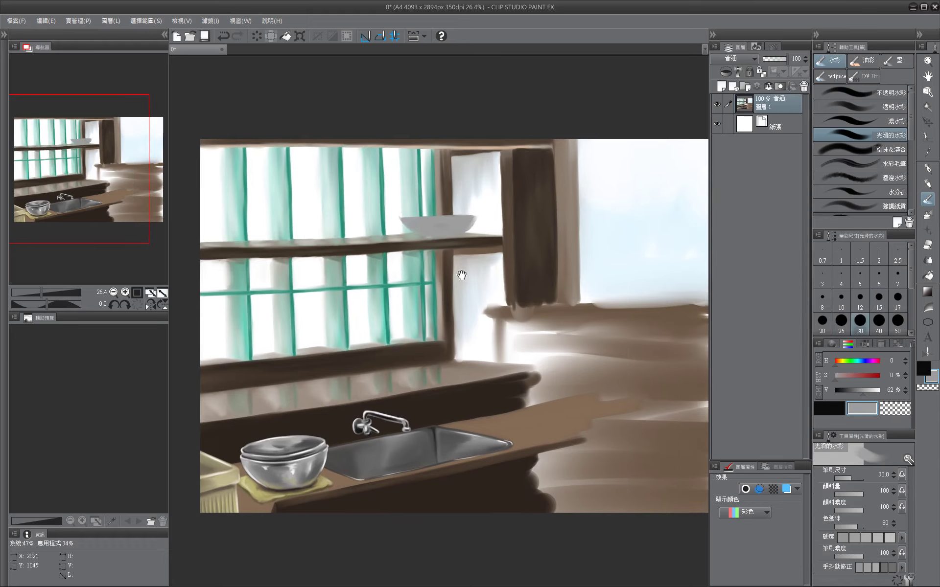
Build the grey shape on the shelf up into stacked frying pans with two handles, using smaller brush sizes.
key(bracketleft)
key(bracketleft)
key(bracketleft)
mouse_move(401, 215)
mouse_down()
mouse_move(431, 206)
mouse_move(480, 216)
mouse_move(472, 228)
mouse_move(362, 266)
mouse_move(395, 238)
mouse_move(469, 239)
mouse_up()
key(bracketright)
key(bracketleft)
key(bracketright)
key(bracketleft)
key(bracketleft)
key(bracketleft)
key(bracketleft)
key(bracketleft)
key(bracketright)
key(bracketright)
Define the stacked pans' rims in sampled white with 17 px and 15 px brushes, showing the standard colour palette.
alt+click(355, 245)
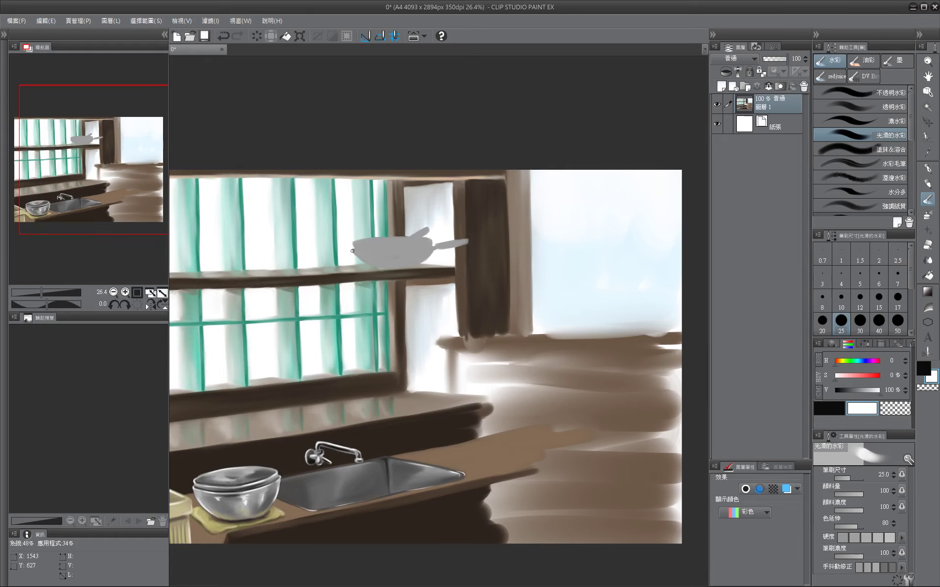
click(864, 344)
key(bracketleft)
key(bracketleft)
drag(355, 251, 271, 251)
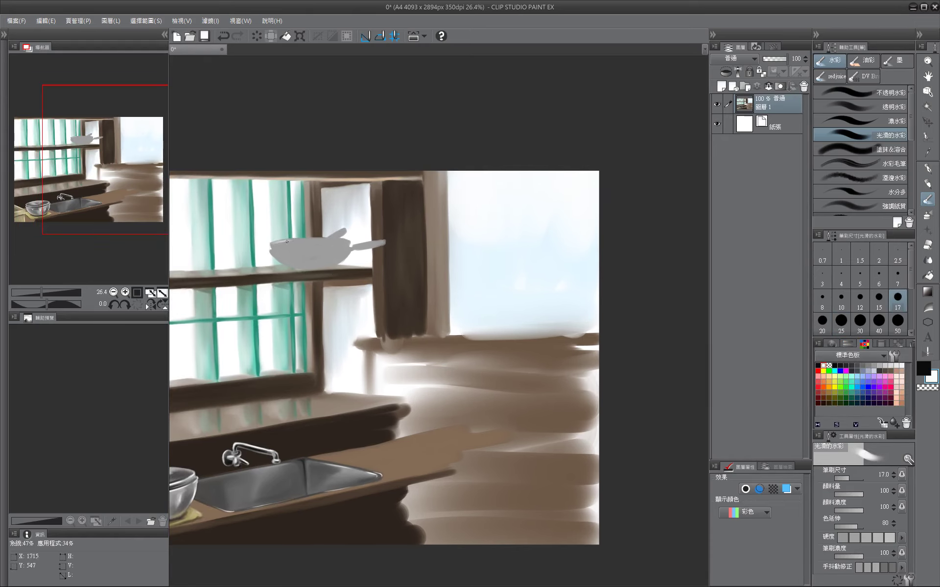
key(bracketleft)
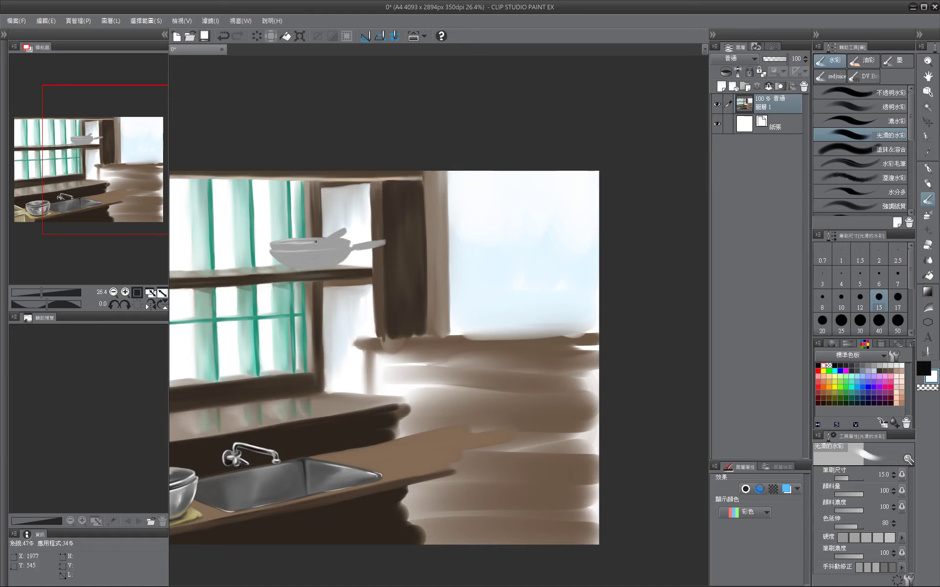
Shade the inside of the upper pan in dark grey from the palette and refine it with a 12 px brush in sampled light grey.
drag(342, 252, 315, 252)
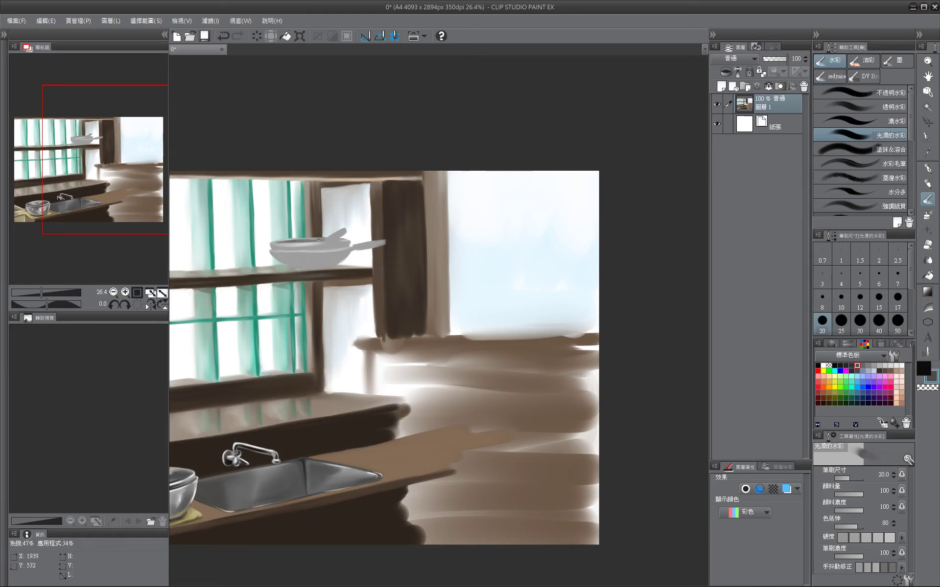
click(898, 298)
drag(329, 259, 432, 264)
key(bracketleft)
key(bracketleft)
alt+click(432, 243)
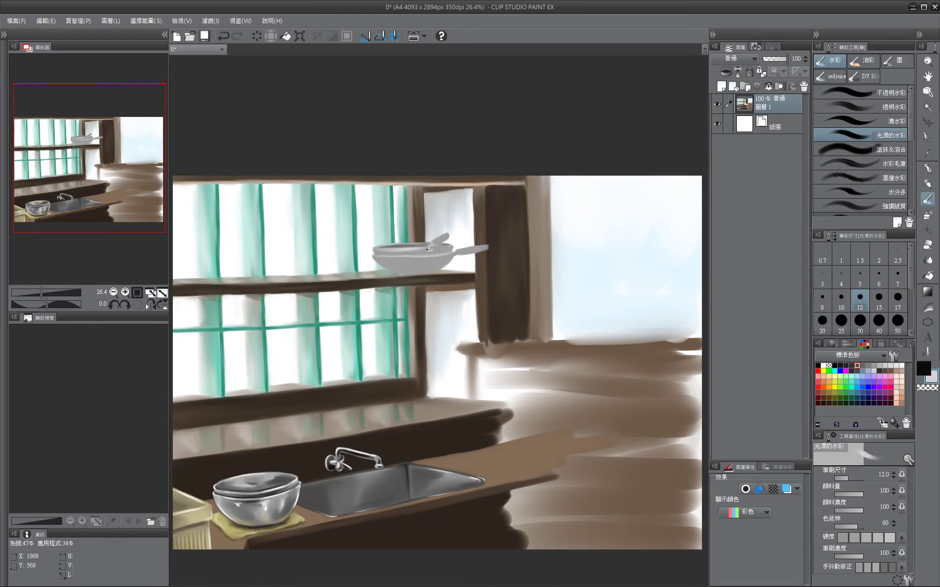
Paint the upper pan's handle in near-black from the palette with a 20 px brush.
alt+click(438, 241)
key(bracketright)
key(bracketright)
key(bracketright)
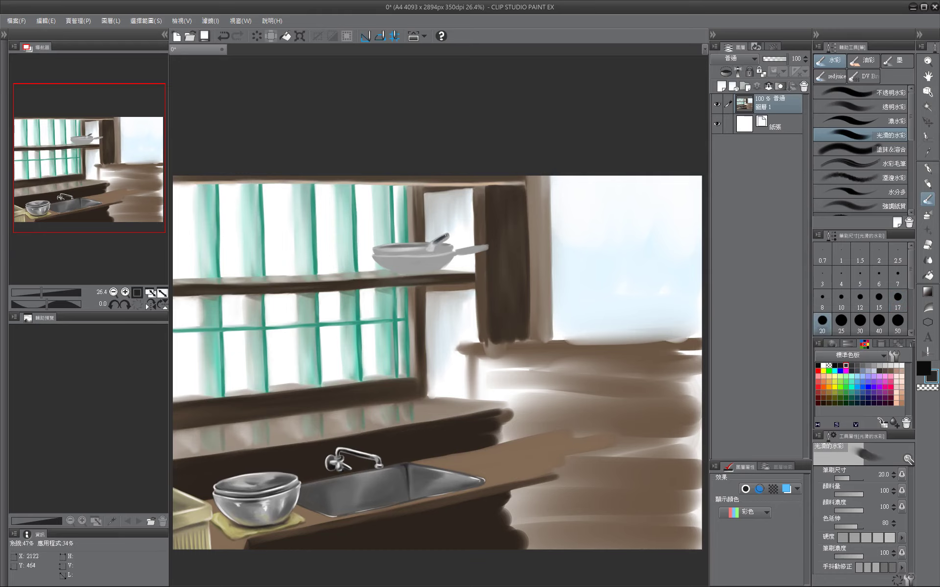
Refine the stacked pans' rims and the upper pan's interior with 10 px and 20 px brushes.
key(bracketleft)
key(bracketleft)
key(bracketleft)
drag(433, 243, 380, 247)
key(bracketleft)
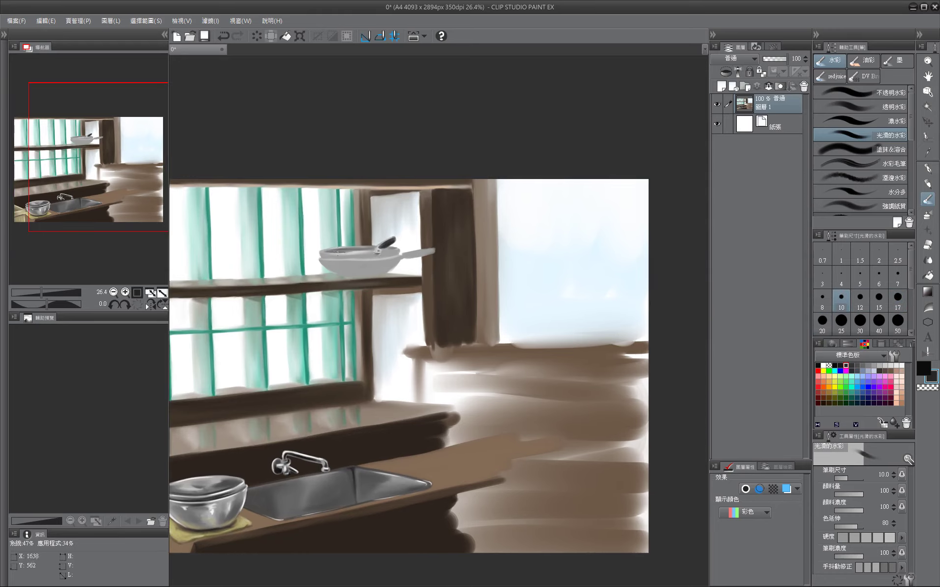
key(bracketright)
key(bracketright)
key(bracketright)
key(bracketright)
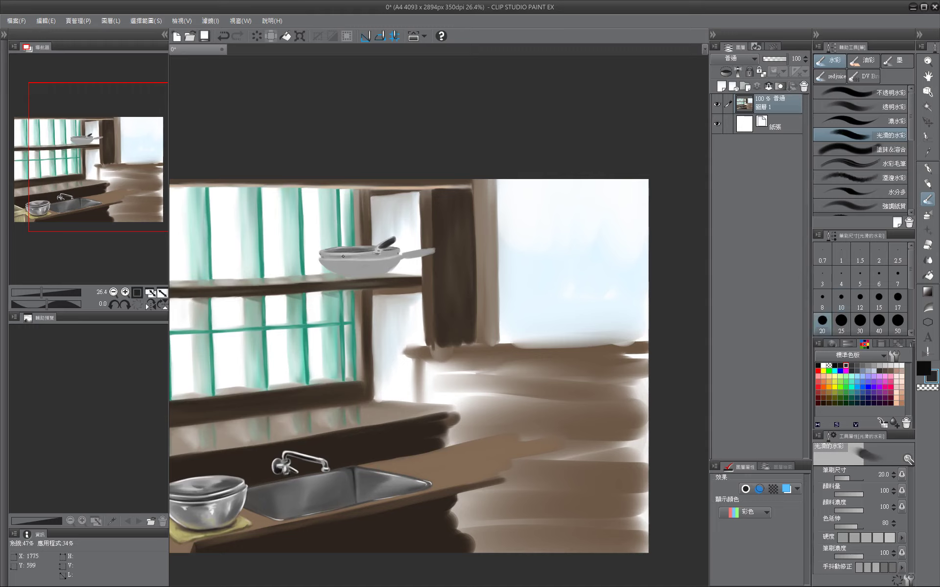
Lighten the lower pan's body and paint its handle near-black, varying the brush size and finishing at 20 px.
key(bracketleft)
key(bracketleft)
key(bracketright)
key(bracketright)
key(bracketright)
key(bracketright)
key(bracketright)
key(bracketright)
mouse_move(349, 273)
mouse_down()
mouse_move(376, 273)
mouse_move(365, 278)
mouse_move(340, 277)
mouse_move(424, 250)
mouse_move(388, 241)
mouse_up()
key(bracketleft)
key(bracketleft)
key(bracketleft)
key(bracketleft)
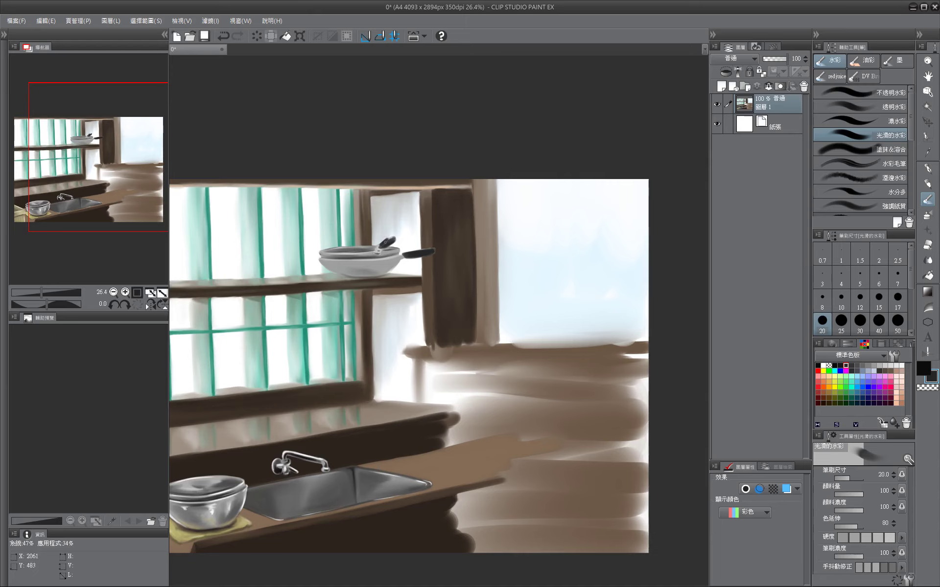
Tint the underside of the lower pan with warm browns from the palette, starting with a 30 px brush.
key(bracketright)
key(bracketright)
key(bracketright)
key(bracketright)
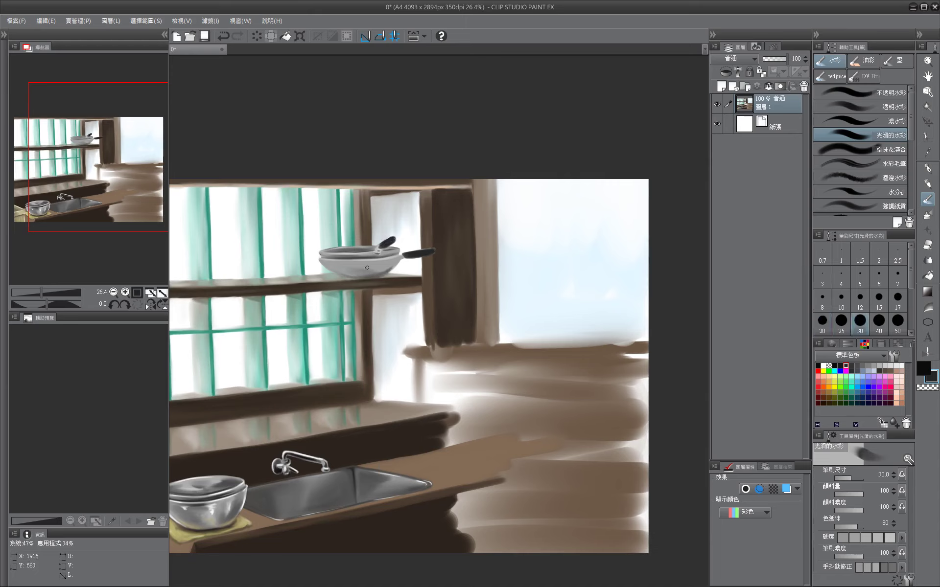
click(834, 392)
mouse_move(377, 273)
mouse_down()
mouse_move(342, 271)
mouse_move(380, 267)
mouse_up()
click(822, 392)
Add palette-white highlights to the stacked pans, working from a 50 px brush down to 12 px and smaller.
click(823, 365)
click(860, 321)
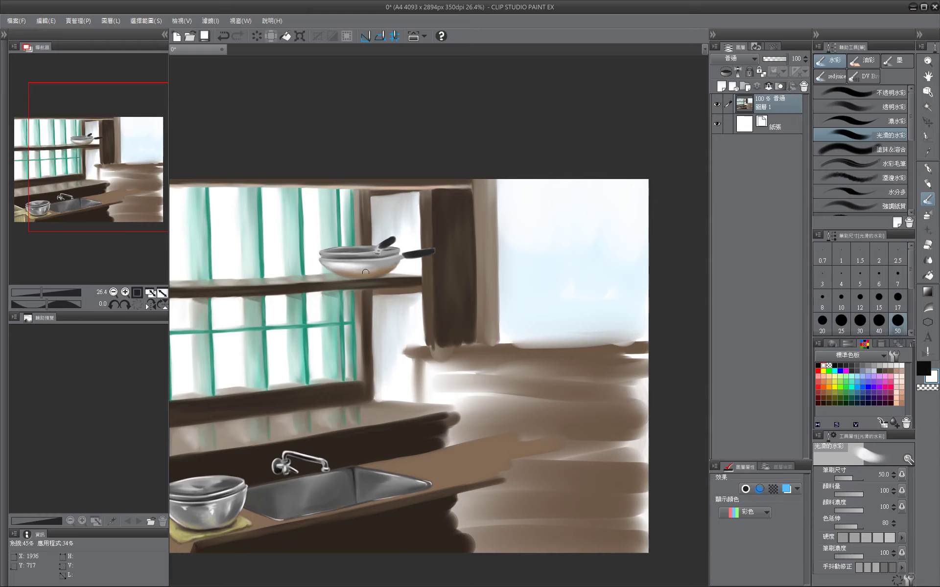
key(bracketleft)
key(bracketleft)
key(bracketleft)
key(bracketleft)
key(bracketleft)
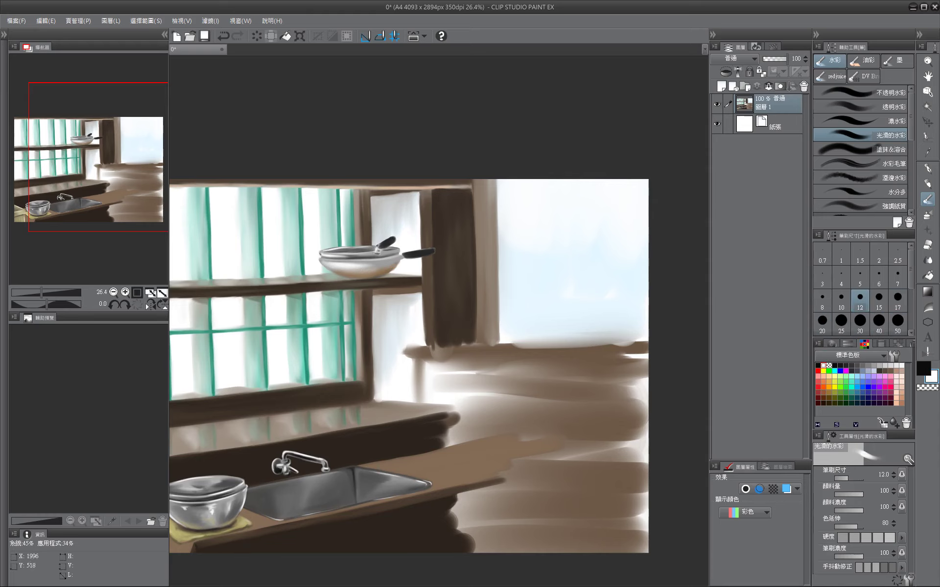
key(bracketleft)
drag(436, 293, 348, 303)
Detail the joint and highlight of the lower pan's handle in sampled tones with 17 px and 20 px brushes.
key(bracketright)
key(bracketright)
key(bracketright)
key(bracketright)
key(bracketright)
key(bracketright)
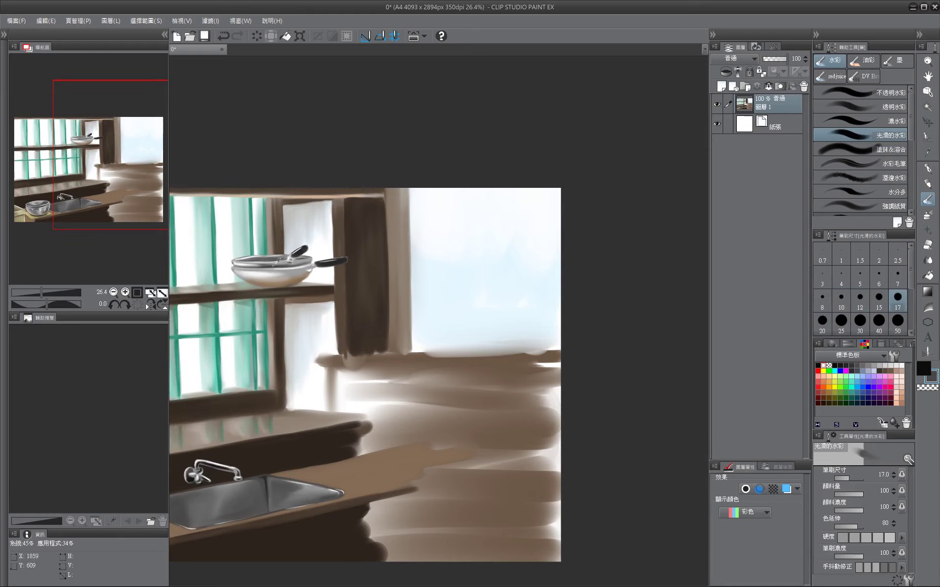
drag(277, 263, 356, 246)
alt+click(335, 270)
key(bracketleft)
key(bracketleft)
key(bracketleft)
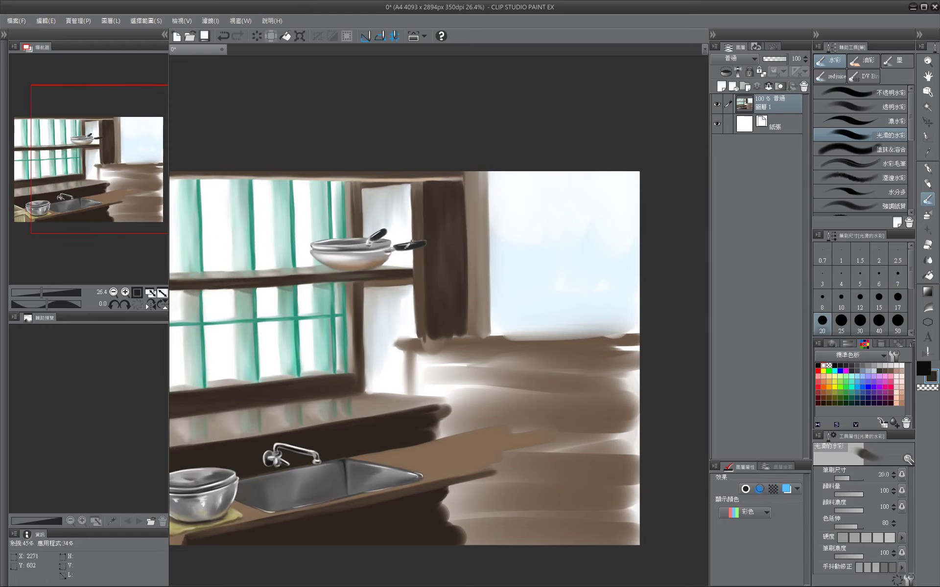
Shade the base of the lower pan in dark grey at 25 px and sampled brown at 17 px.
key(bracketright)
key(bracketright)
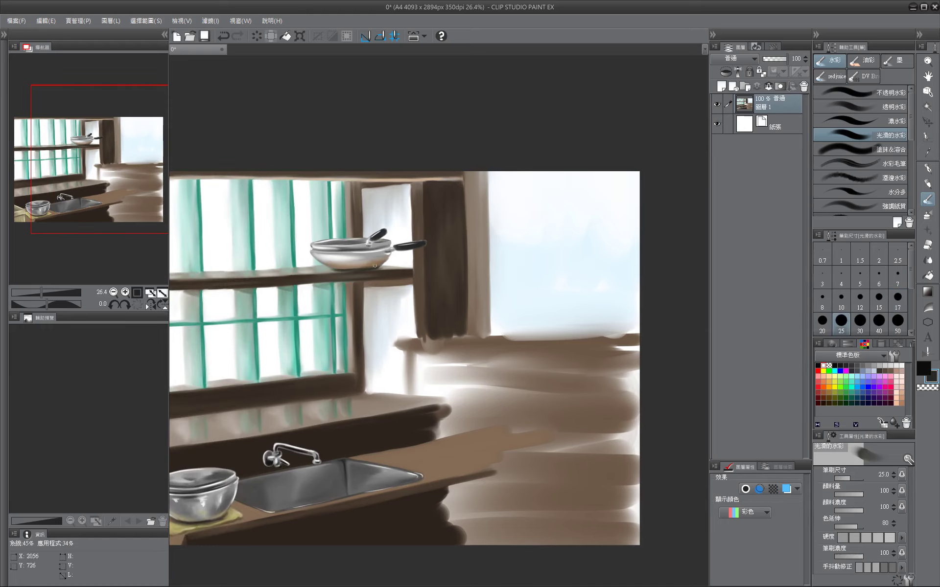
alt+click(336, 268)
key(bracketleft)
key(bracketleft)
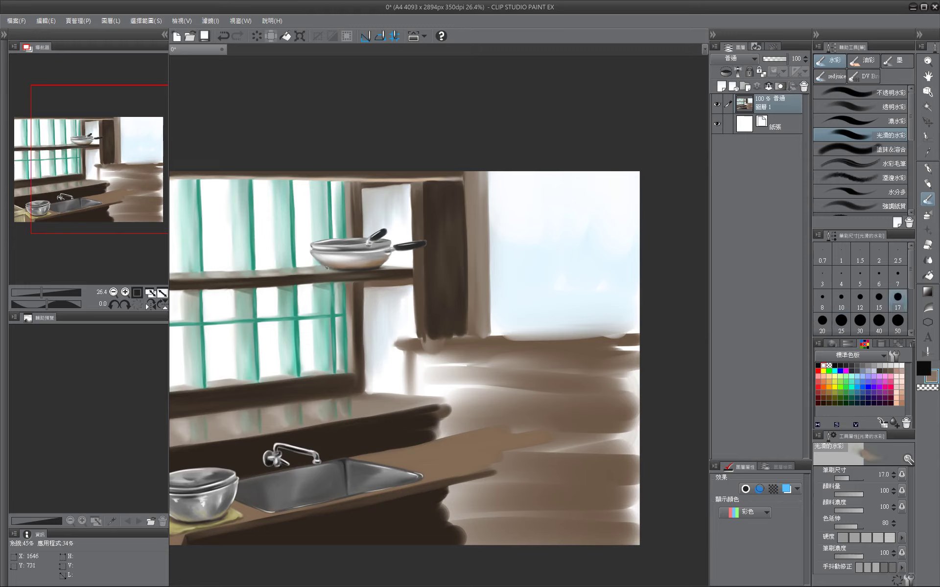
Blend brown across the lower pan's underside with 40 px and 25 px brushes, showing the HSV colour sliders.
key(bracketright)
key(bracketright)
key(bracketright)
key(bracketright)
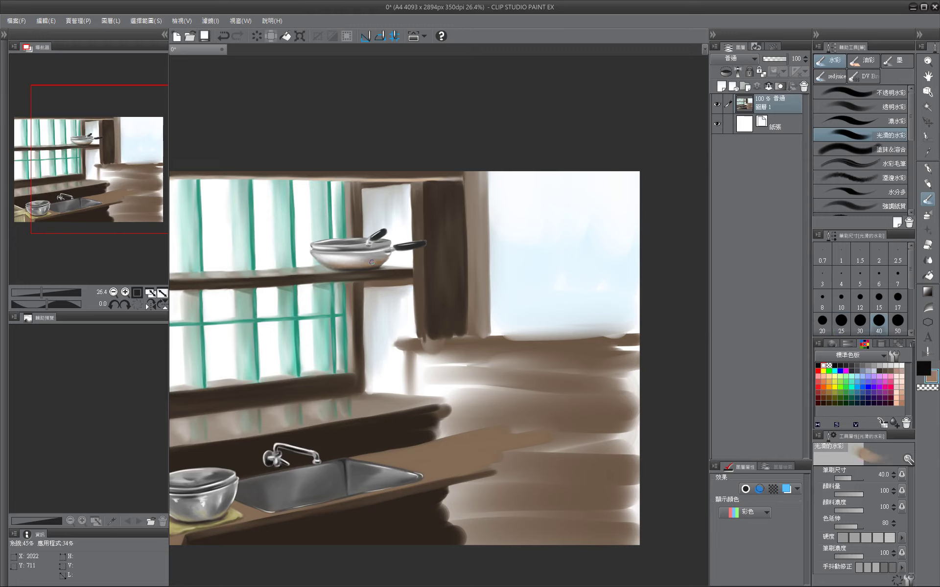
key(bracketleft)
click(847, 344)
key(bracketleft)
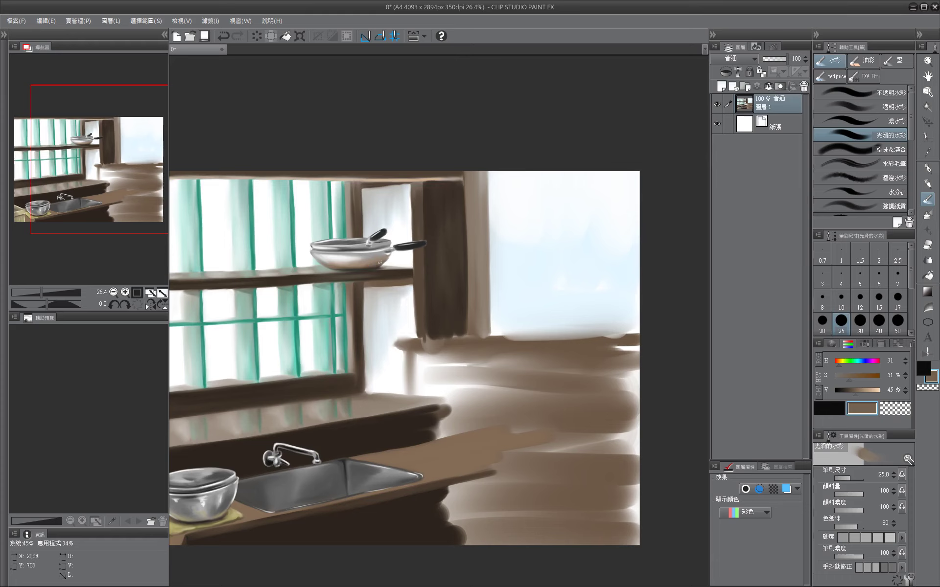
Deepen the lower pan's shaded side in sampled reddish brown with 25 px and 50 px brushes.
alt+click(383, 262)
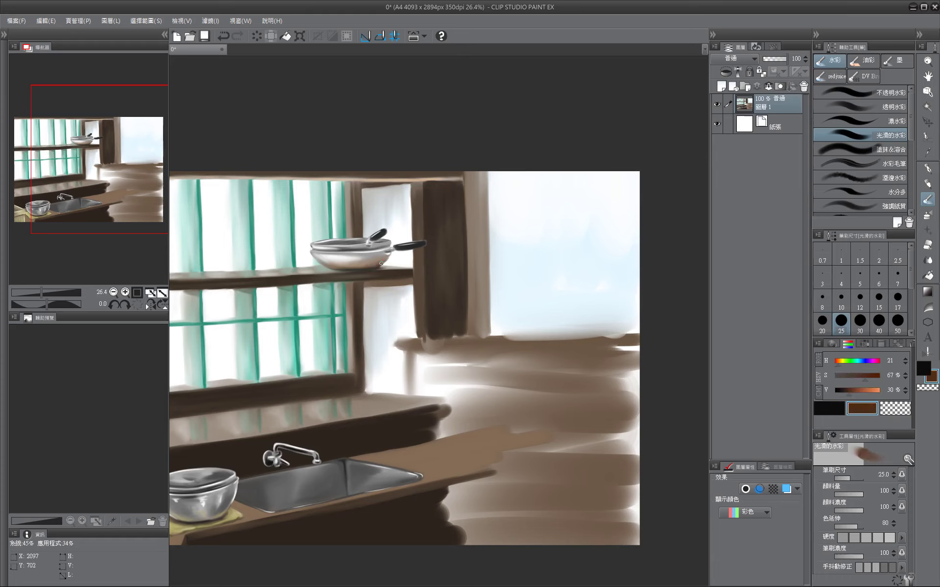
key(bracketright)
key(bracketright)
key(bracketright)
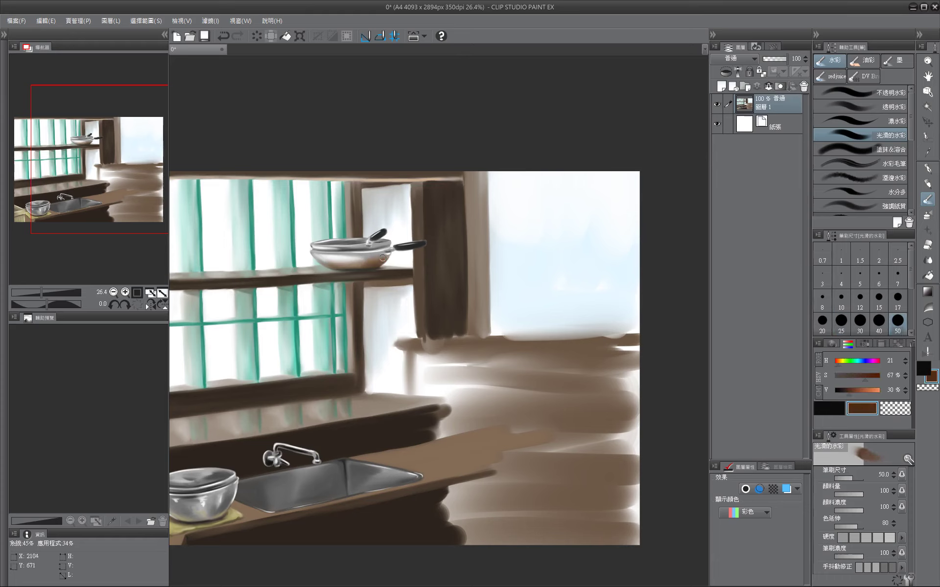
key(bracketleft)
key(bracketleft)
key(bracketleft)
drag(367, 237, 376, 241)
Touch up the lower pan's edge in sampled brown at 15 px and sampled light grey at 17 px.
alt+click(394, 266)
key(bracketleft)
key(bracketleft)
key(bracketleft)
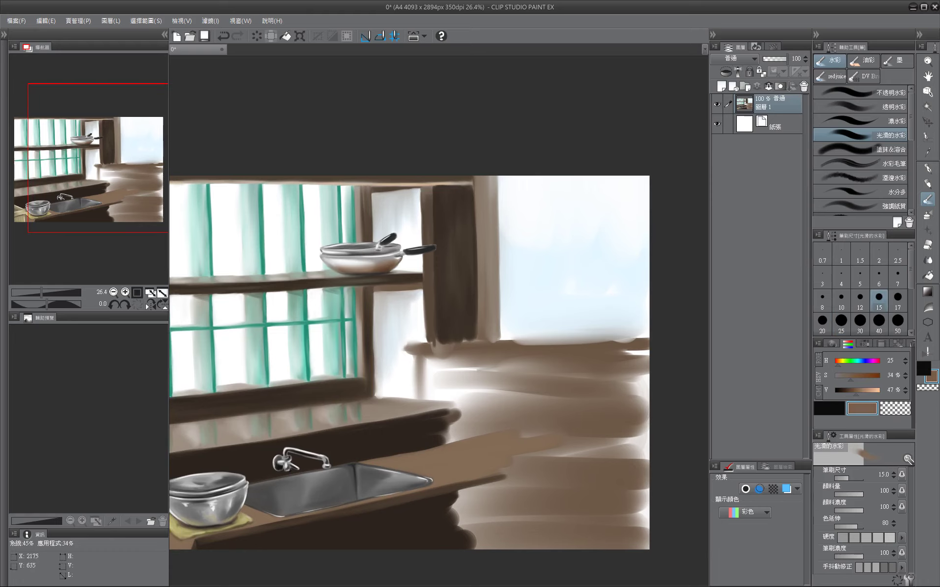
key(bracketright)
alt+click(401, 251)
drag(341, 272, 470, 273)
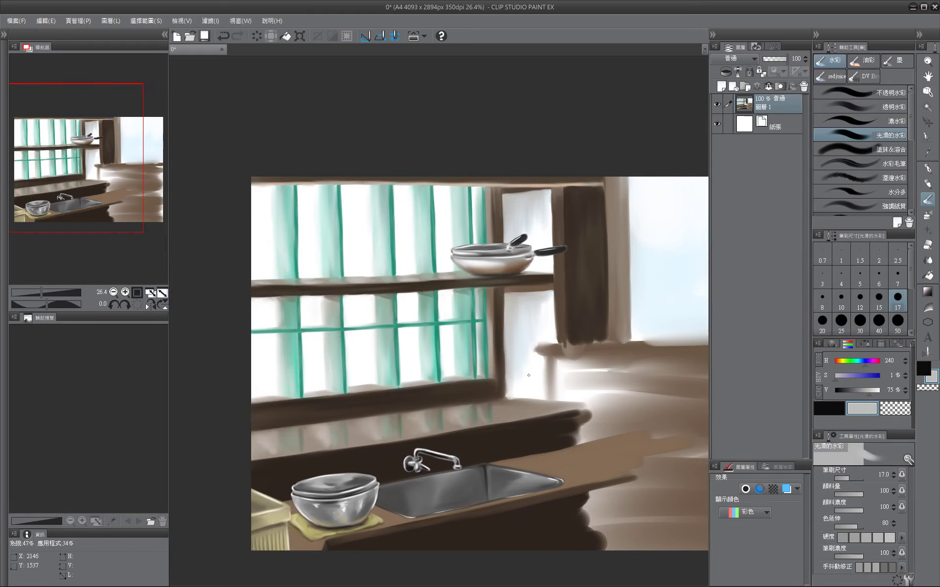
Block in a shallow dark grey frying pan on the shelf in front of the window, beside the stacked pans.
alt+click(549, 250)
drag(549, 250, 493, 239)
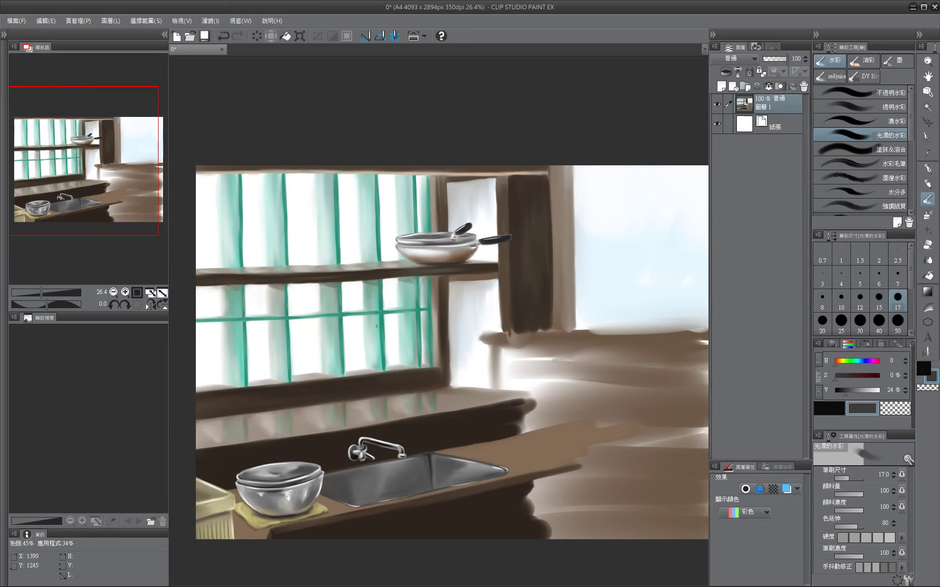
mouse_move(377, 255)
mouse_down()
mouse_move(317, 257)
mouse_move(381, 258)
mouse_up()
mouse_move(318, 253)
mouse_down()
mouse_move(377, 254)
mouse_move(340, 267)
mouse_move(374, 264)
mouse_move(322, 263)
mouse_move(343, 270)
mouse_move(381, 256)
mouse_move(348, 255)
mouse_up()
key(bracketright)
key(bracketright)
key(bracketleft)
key(bracketright)
Shape the dark pan's body and interior using the standard palette, sampled dark grey and a 20 px brush.
click(863, 344)
click(885, 366)
key(bracketleft)
key(bracketright)
key(bracketright)
alt+click(339, 256)
key(bracketleft)
key(bracketleft)
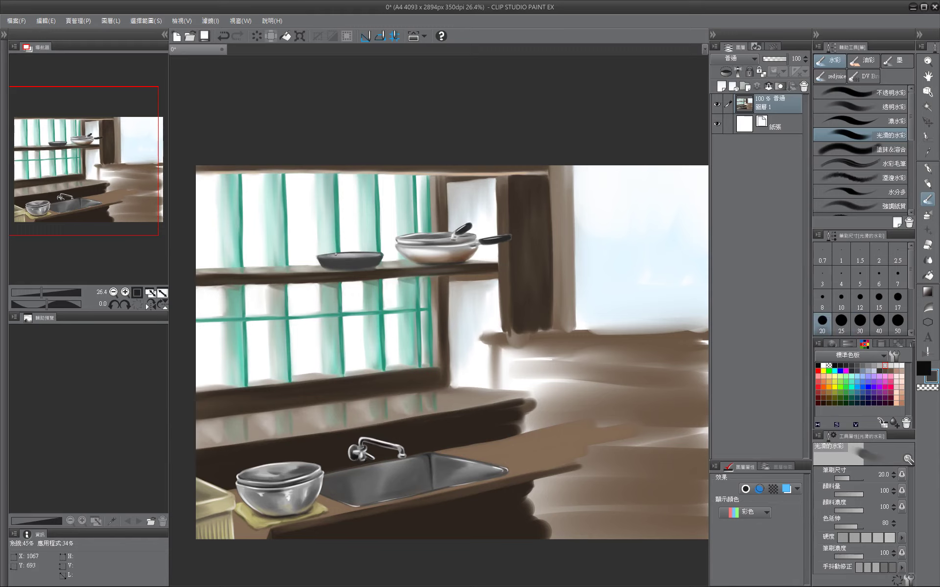
Darken the dark pan's interior and side in sampled near-black with 15 px and 25 px brushes.
alt+click(333, 260)
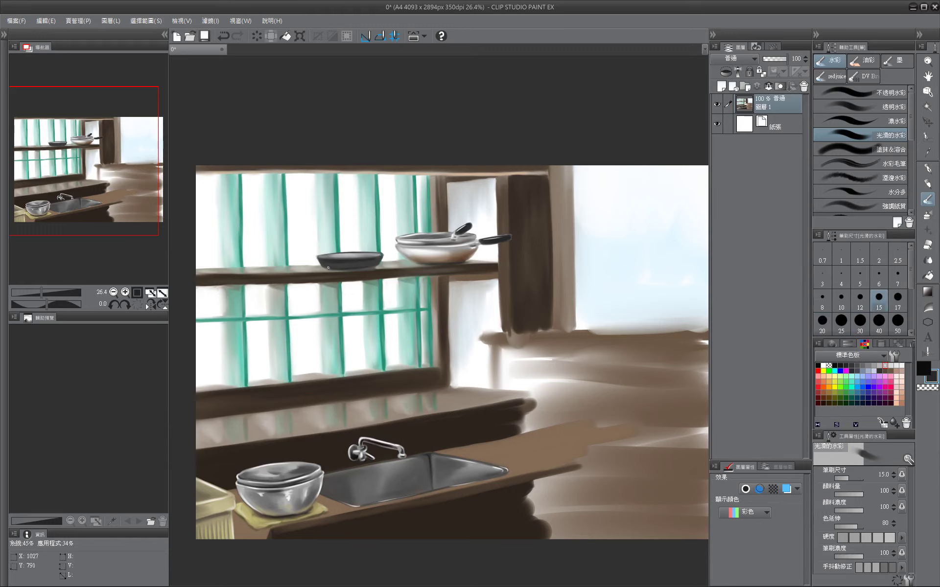
drag(351, 271, 447, 296)
key(bracketright)
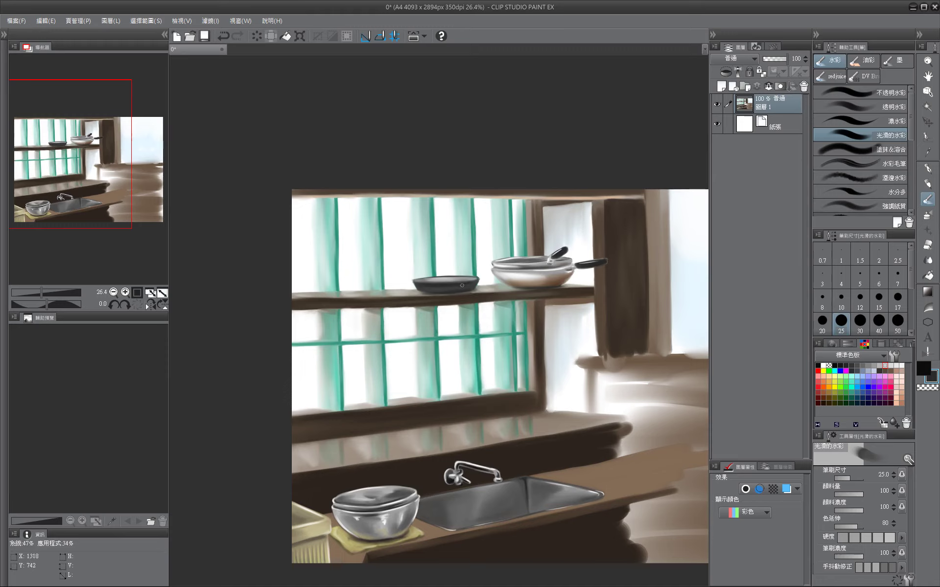
key(bracketleft)
Paint the dark pan's short handle with light highlights and near-black, using 17 px, 12 px and 15 px brushes.
key(bracketleft)
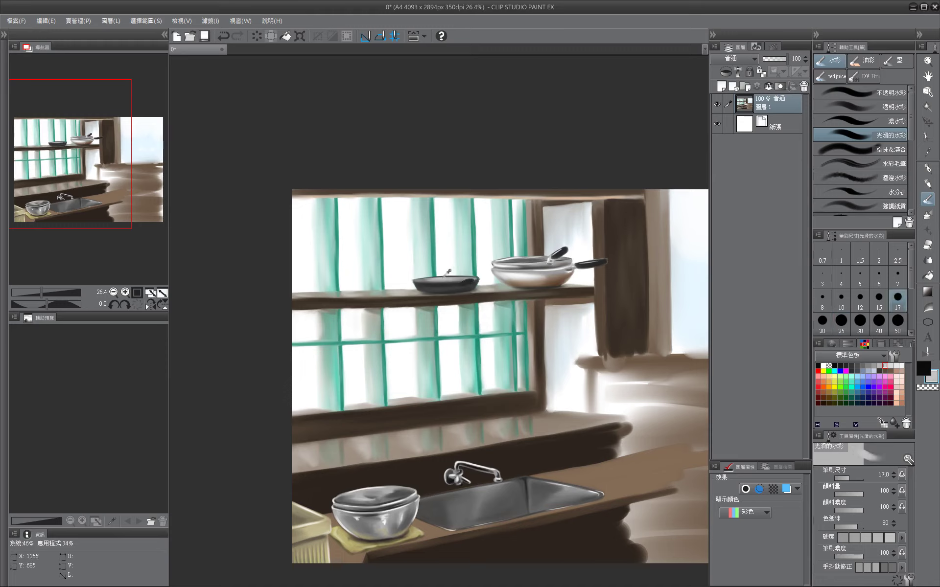
key(bracketleft)
key(bracketleft)
key(x)
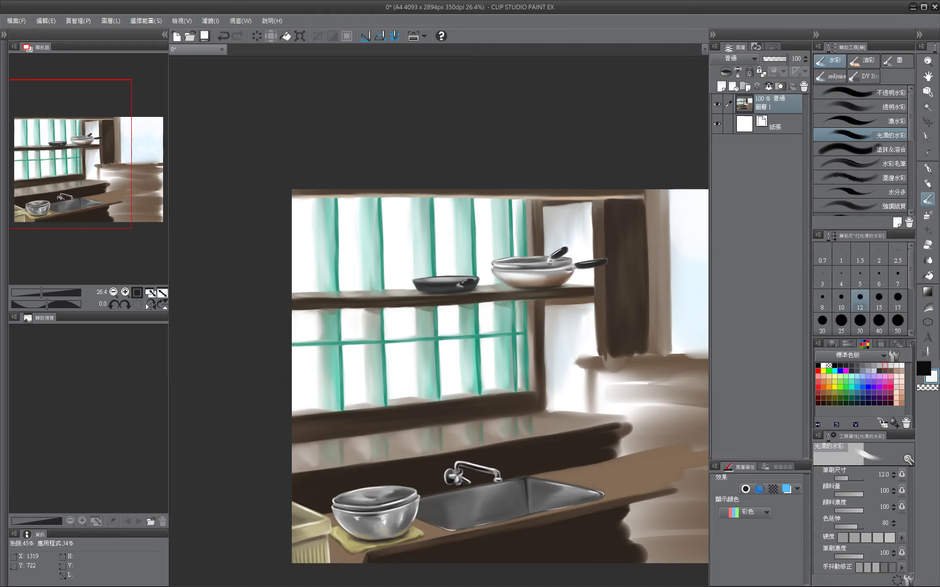
key(bracketleft)
key(bracketright)
key(bracketright)
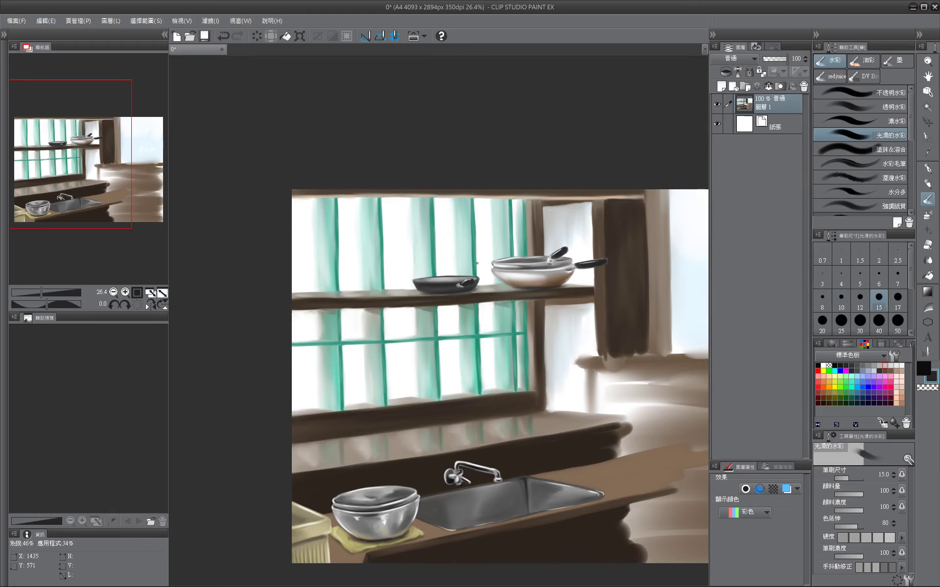
alt+click(476, 262)
drag(477, 262, 305, 281)
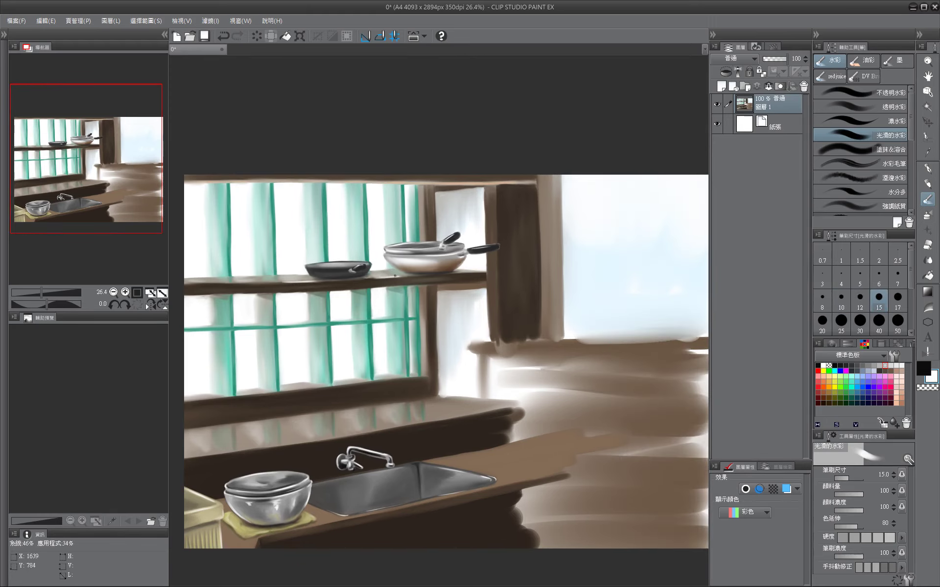
Shade the bottom of the stacked pans in sampled brown with a 25 px brush.
key(bracketright)
mouse_move(345, 396)
mouse_down()
mouse_move(479, 409)
mouse_move(407, 421)
mouse_up()
key(bracketright)
drag(468, 270, 547, 301)
key(bracketright)
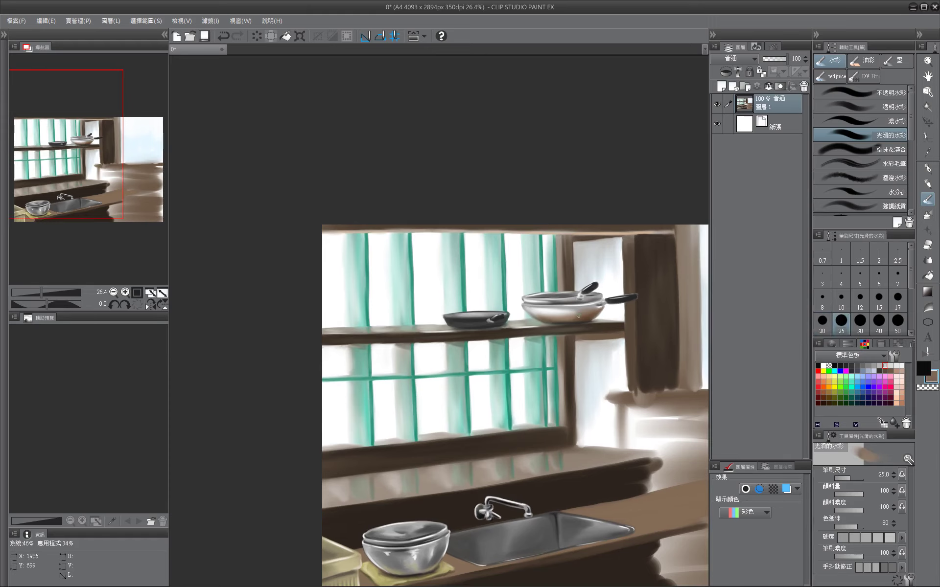
key(bracketleft)
key(bracketleft)
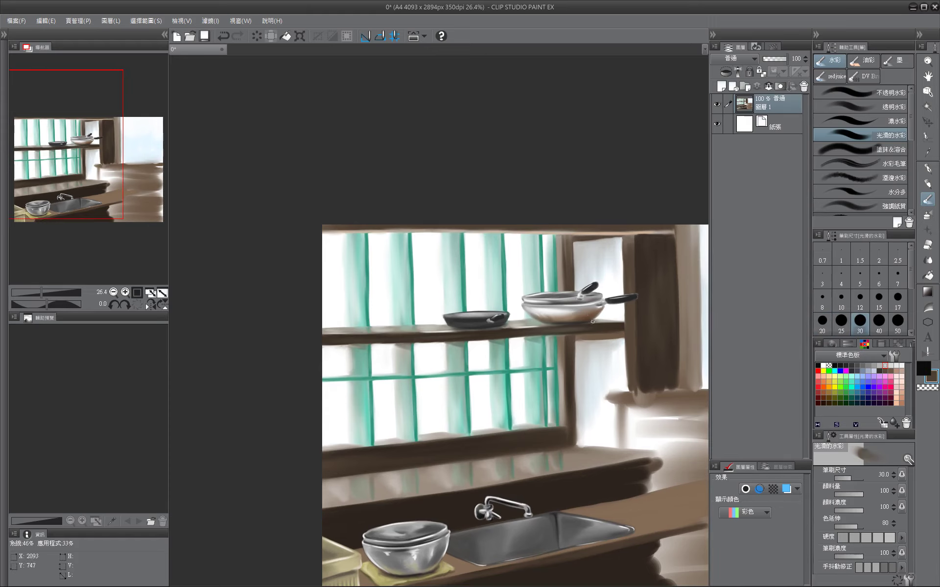
Blend dark brown reflections into the side of the lower stacked pan with 25 px and 50 px brushes.
key(bracketright)
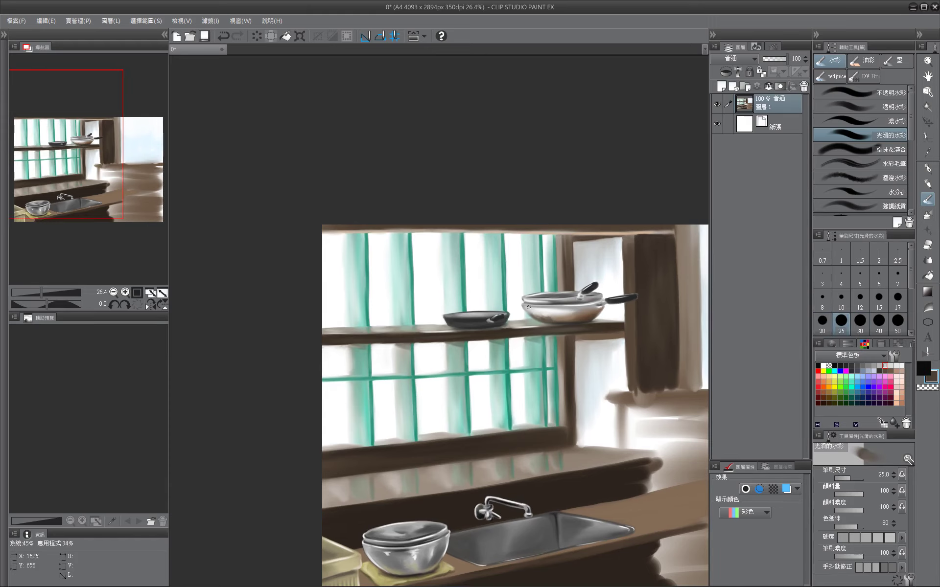
key(bracketright)
key(bracketright)
key(bracketright)
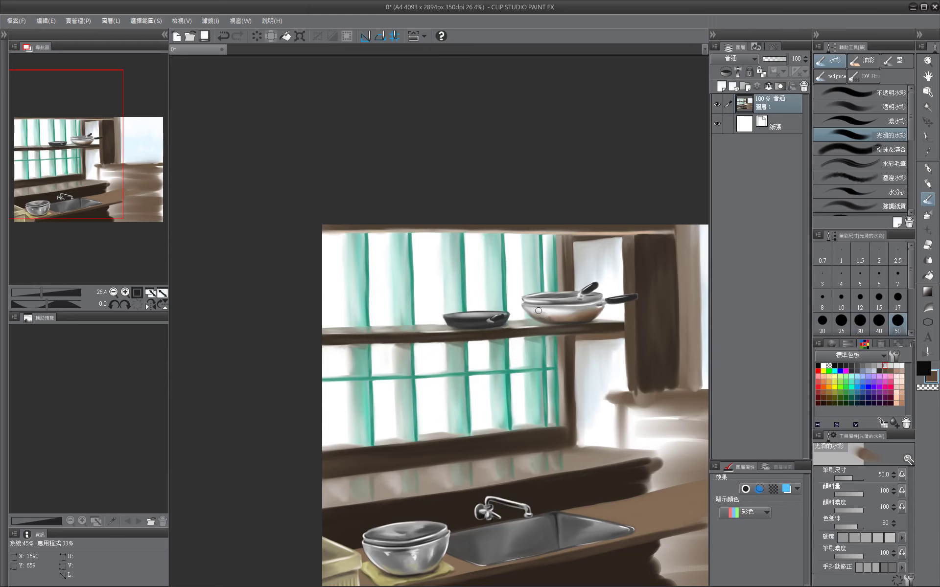
Define the dark pan's rim in dark grey at 17 px and white at 10 px.
key(bracketleft)
key(bracketleft)
key(bracketleft)
key(bracketleft)
key(bracketleft)
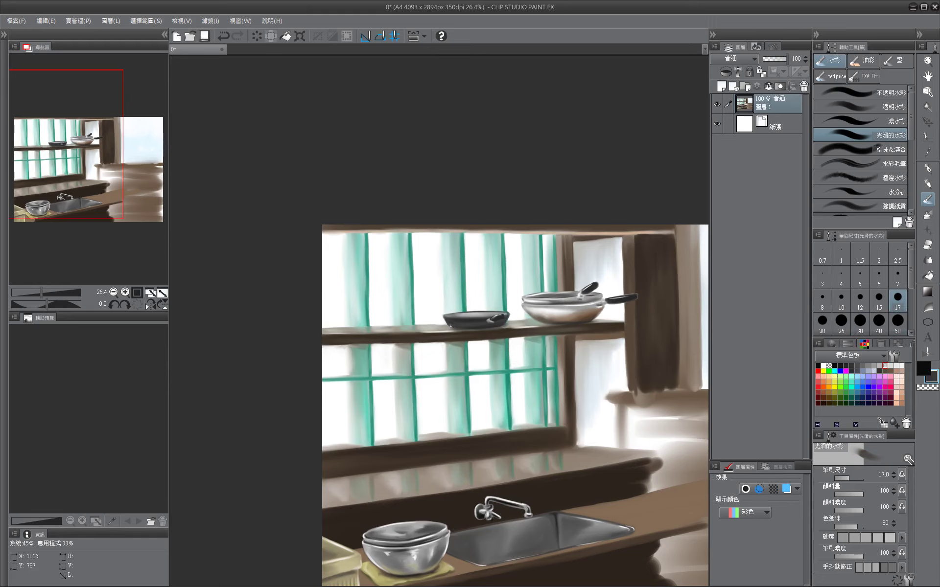
drag(450, 303, 371, 293)
key(bracketleft)
key(bracketleft)
key(bracketleft)
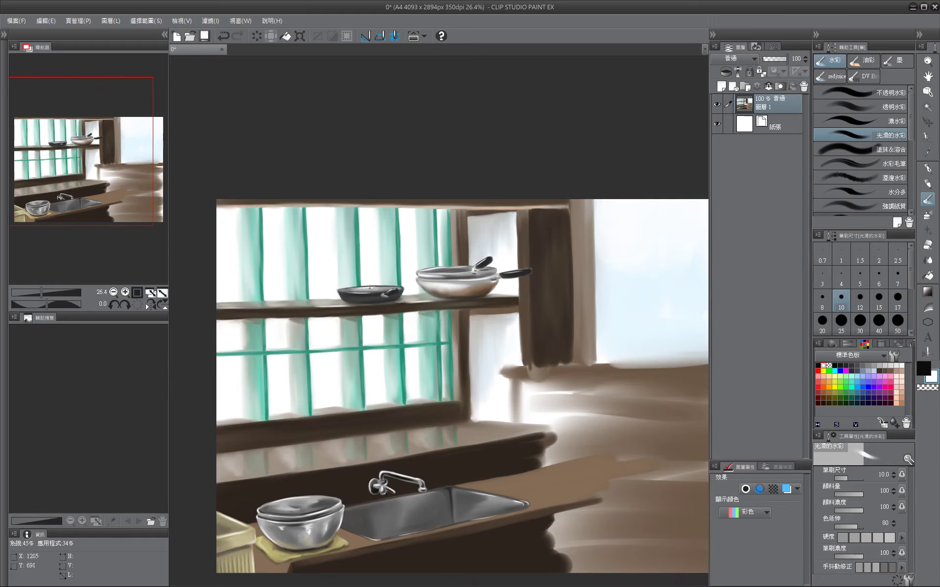
Refine the dark pan's rim and handle in dark grey with 17 px, 8 px and 10 px brushes.
drag(479, 436, 558, 449)
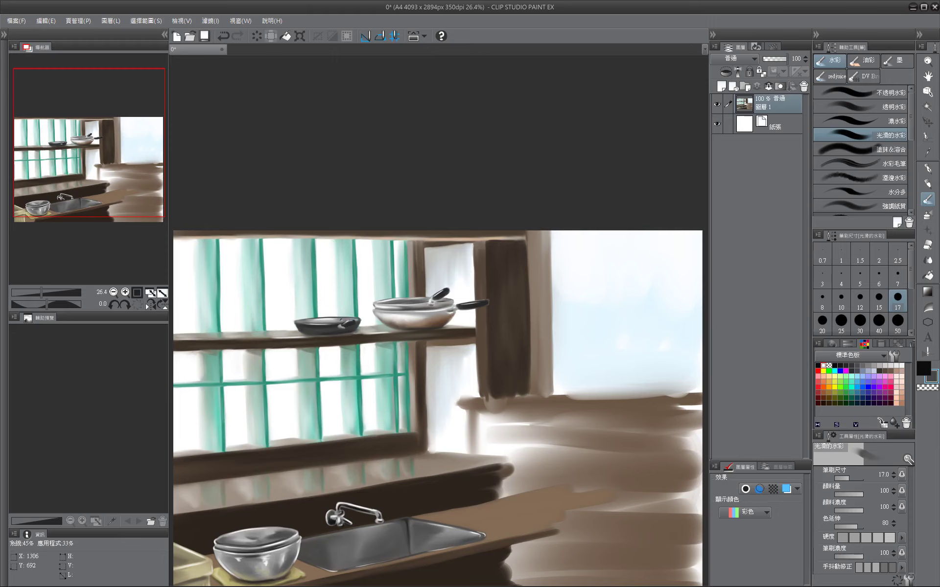
drag(354, 408, 459, 392)
key(bracketleft)
key(bracketright)
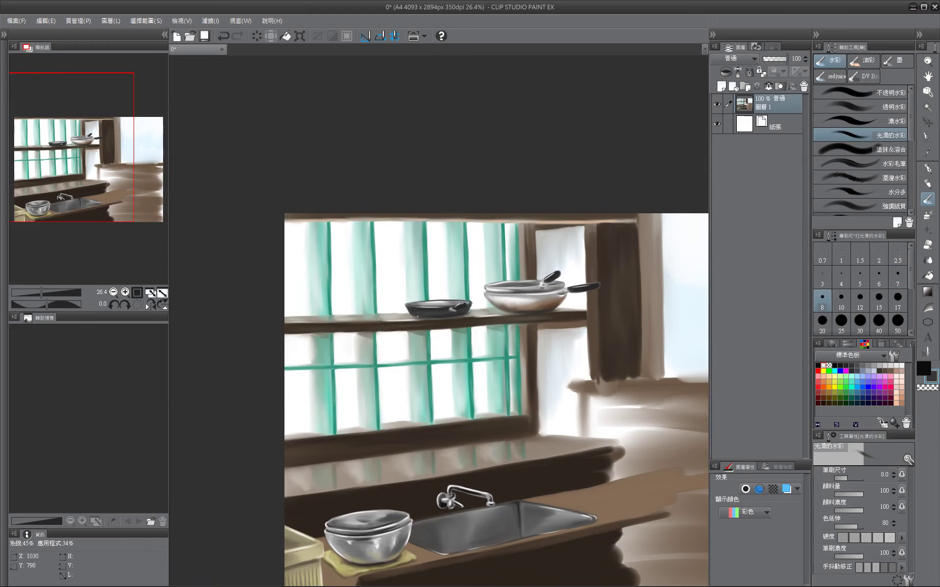
key(bracketright)
drag(450, 376, 539, 384)
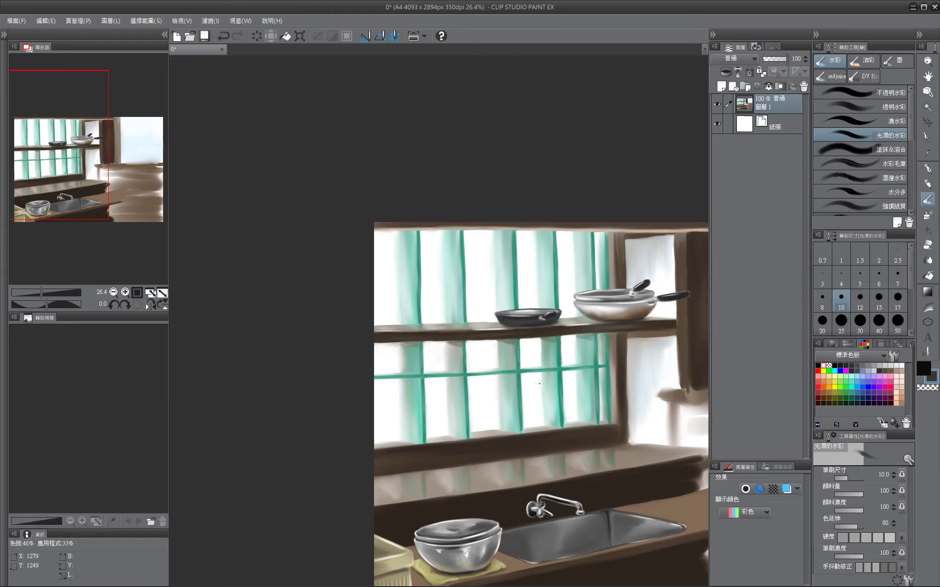
drag(539, 384, 503, 363)
Touch up the shelf's underside in brown at 30 px and the panes below it in sampled muted green at 40 px.
key(bracketright)
key(bracketright)
key(bracketright)
key(bracketright)
key(bracketright)
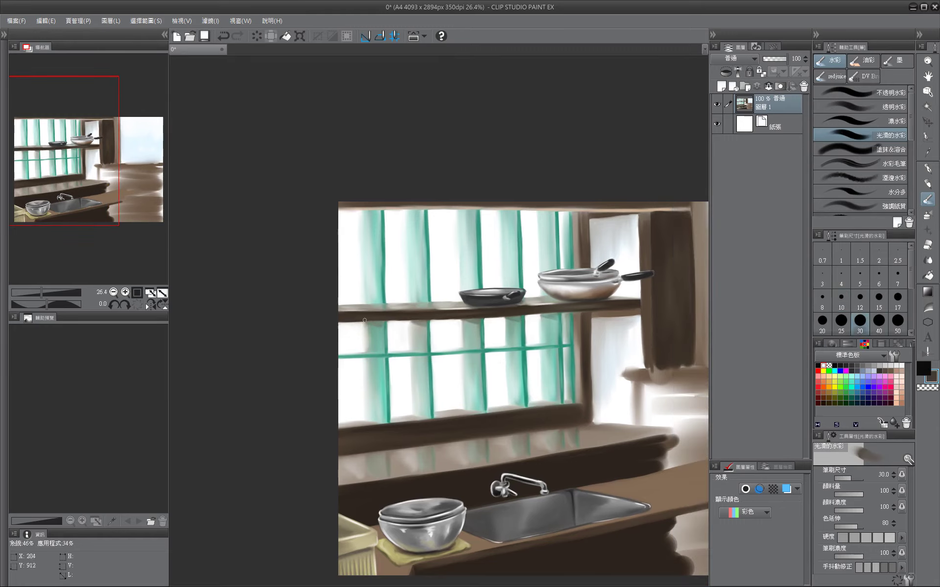
key(bracketright)
key(bracketright)
alt+click(417, 324)
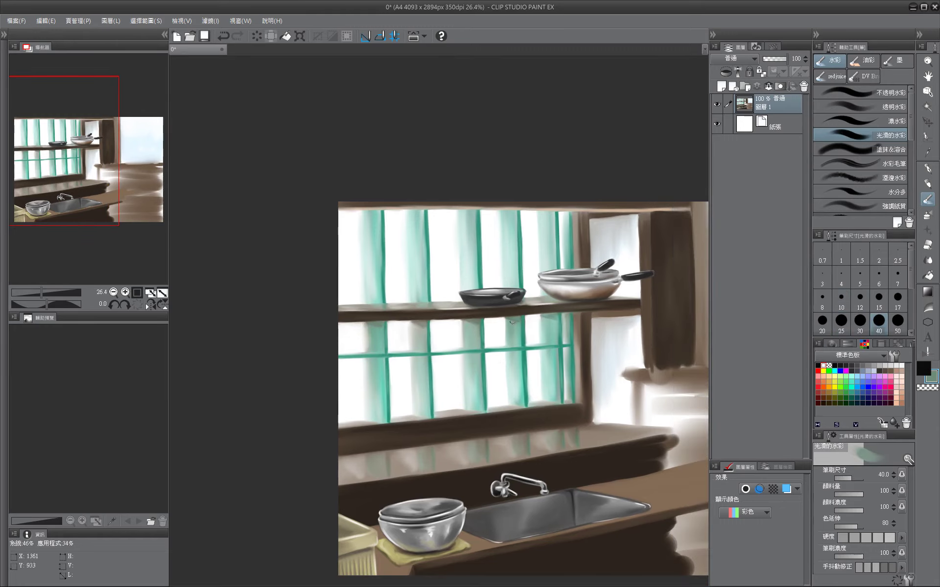
Refine the teal bars of the lower window panes in muted green with a 25 px brush.
key(bracketleft)
key(bracketleft)
key(bracketleft)
key(bracketright)
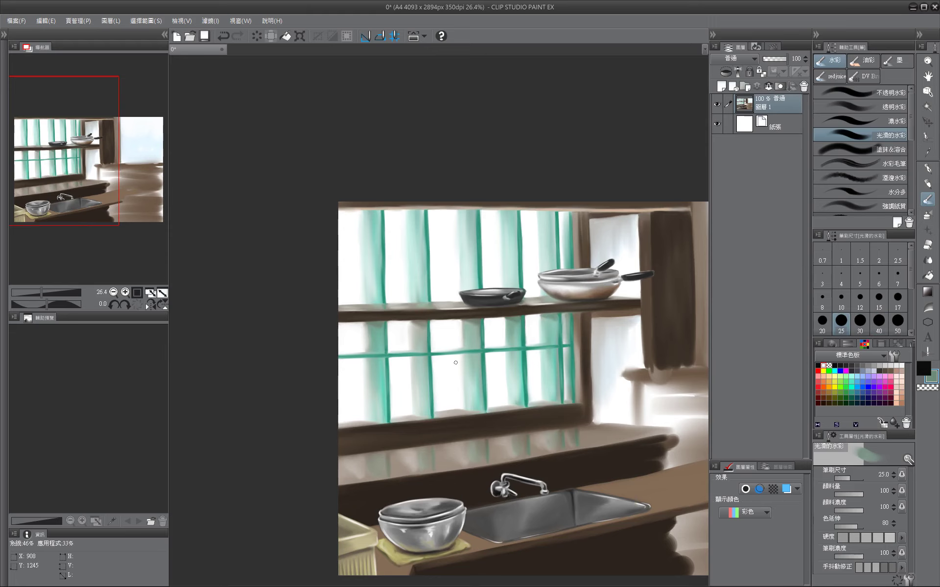
drag(455, 362, 338, 252)
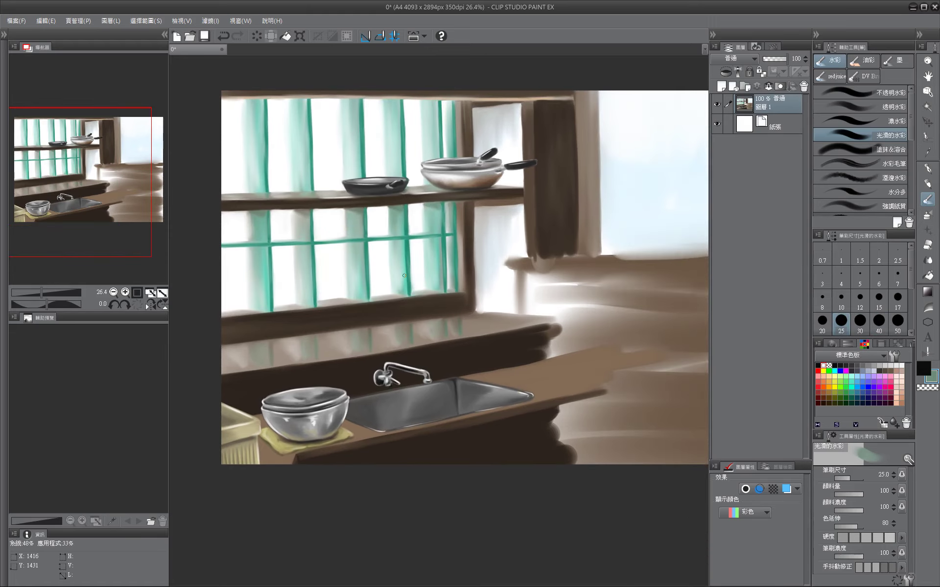
Touch up the shelf's end and the window frame in sampled browns with 25 px and 20 px brushes.
alt+click(513, 239)
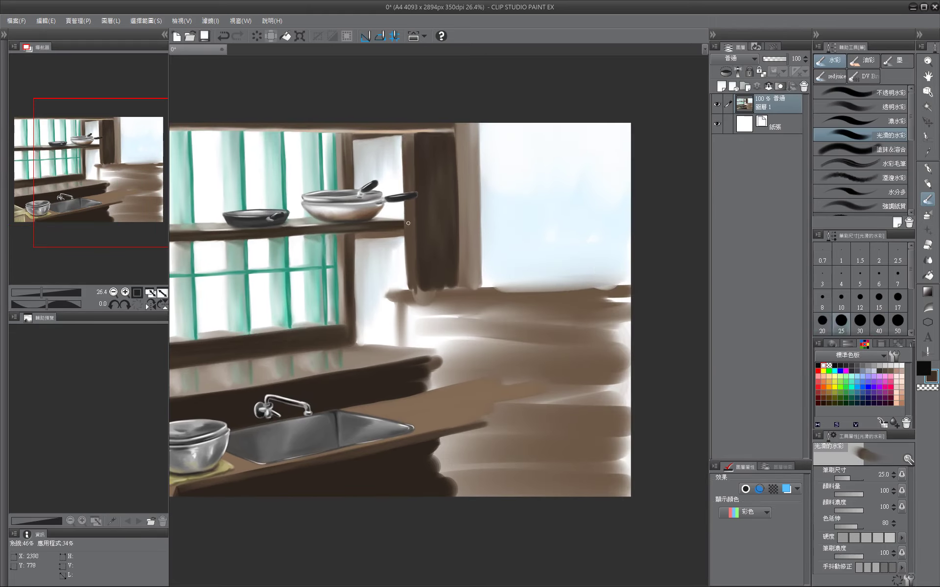
drag(513, 239, 394, 272)
key(bracketright)
key(bracketright)
key(bracketleft)
key(bracketleft)
key(bracketleft)
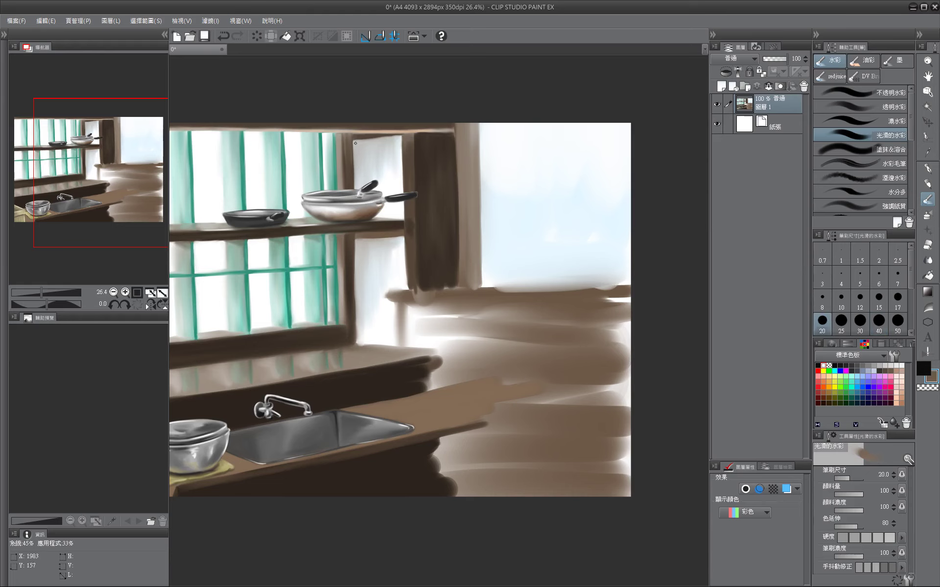
Clean up the faucet's edges in near-black with 10 px, 17 px and 12 px brushes, and save the painting.
mouse_move(360, 241)
mouse_down()
mouse_move(509, 259)
mouse_move(497, 170)
mouse_up()
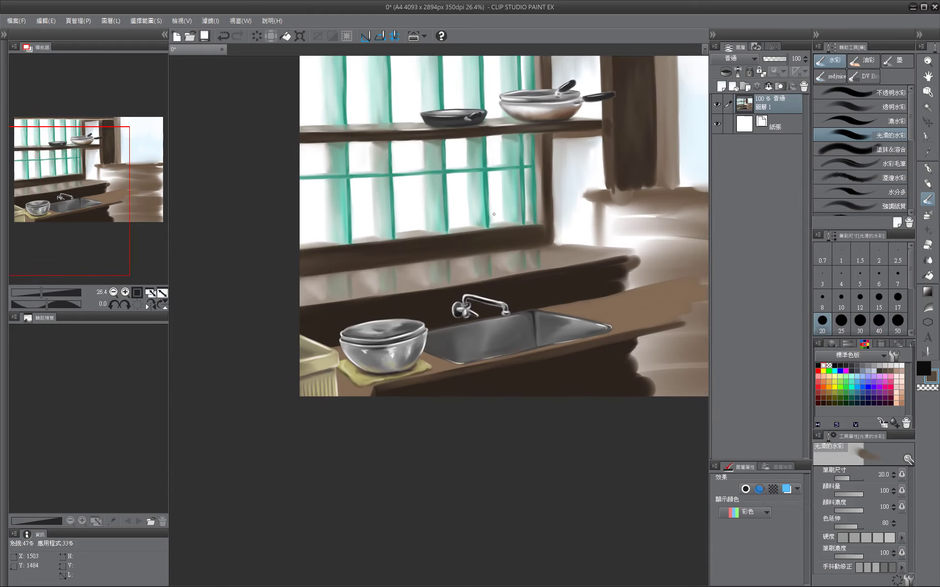
key(bracketleft)
key(bracketleft)
key(bracketleft)
key(bracketleft)
key(x)
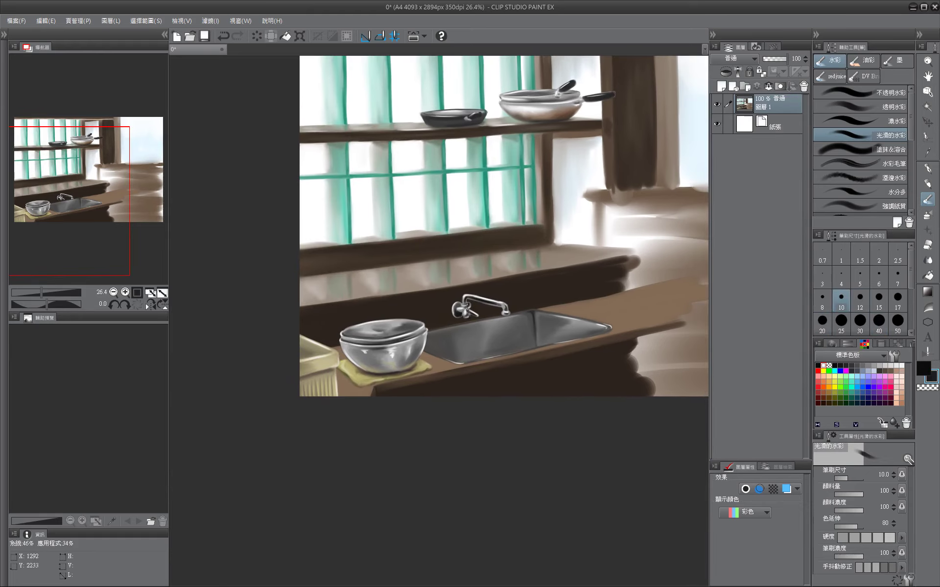
key(x)
key(bracketright)
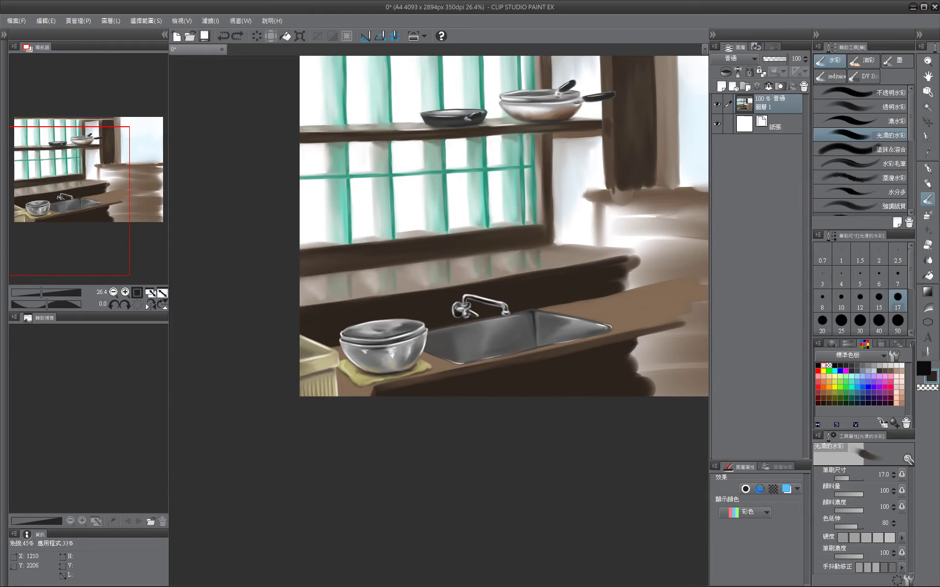
alt+click(453, 307)
drag(496, 334, 506, 408)
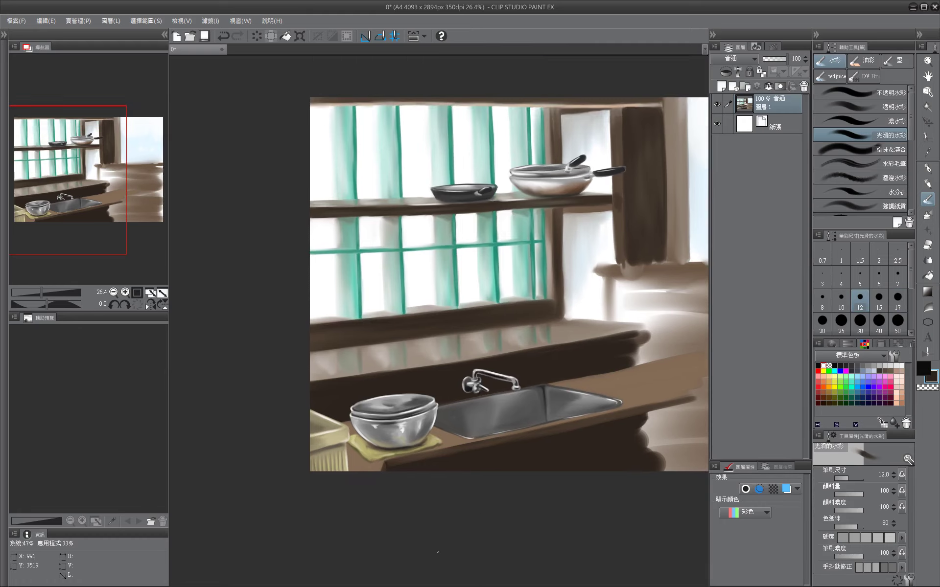
key(ctrl+s)
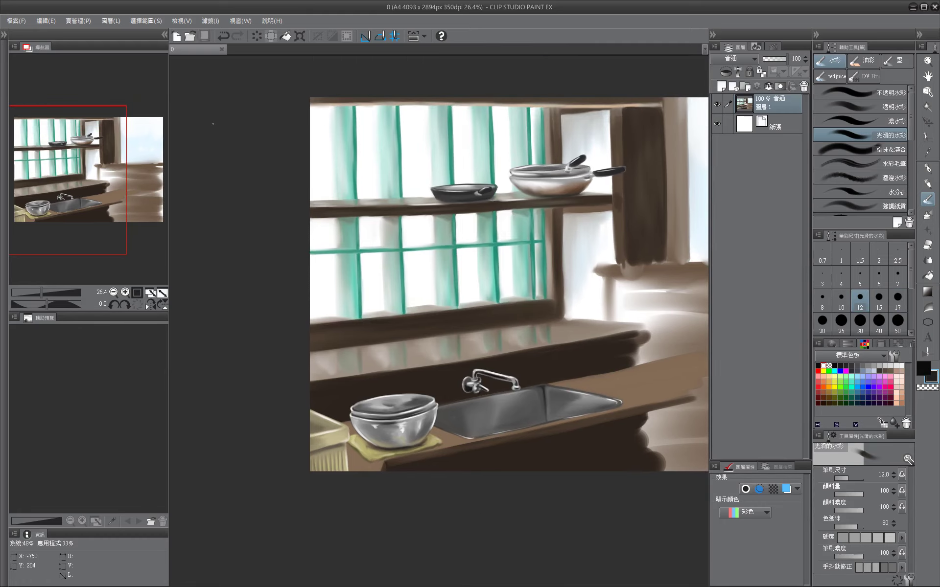
Try to blend the reflections on the ledge below the window in sampled beige with a 70 px brush.
key(bracketright)
key(bracketright)
key(bracketright)
key(bracketright)
key(bracketright)
key(bracketright)
key(bracketright)
key(bracketright)
key(bracketright)
alt+click(431, 343)
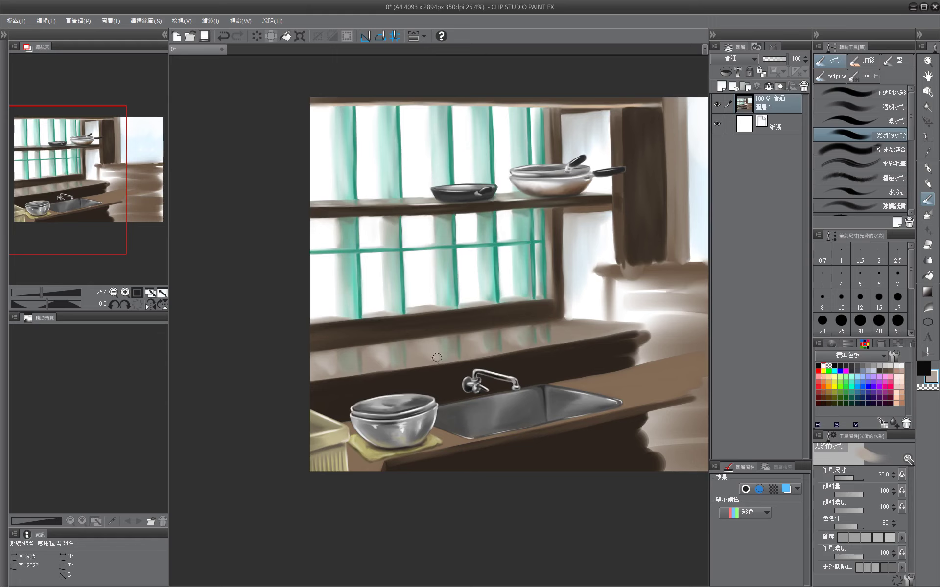
click(223, 37)
Extend the dark pillar's inner edge up to the ceiling in dark brown with 17 px and 30 px brushes.
key(bracketleft)
key(bracketleft)
key(bracketleft)
key(bracketleft)
key(bracketleft)
key(bracketleft)
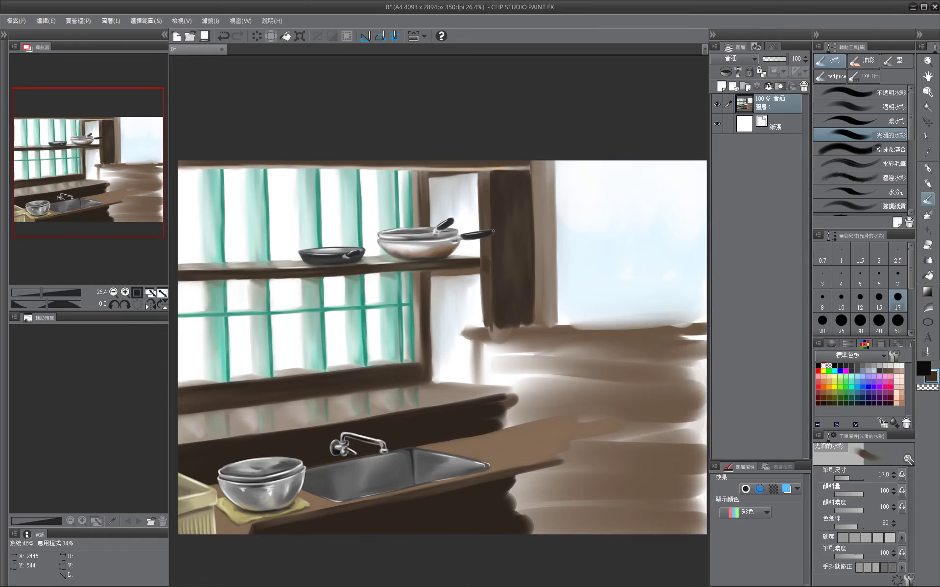
drag(444, 333, 440, 307)
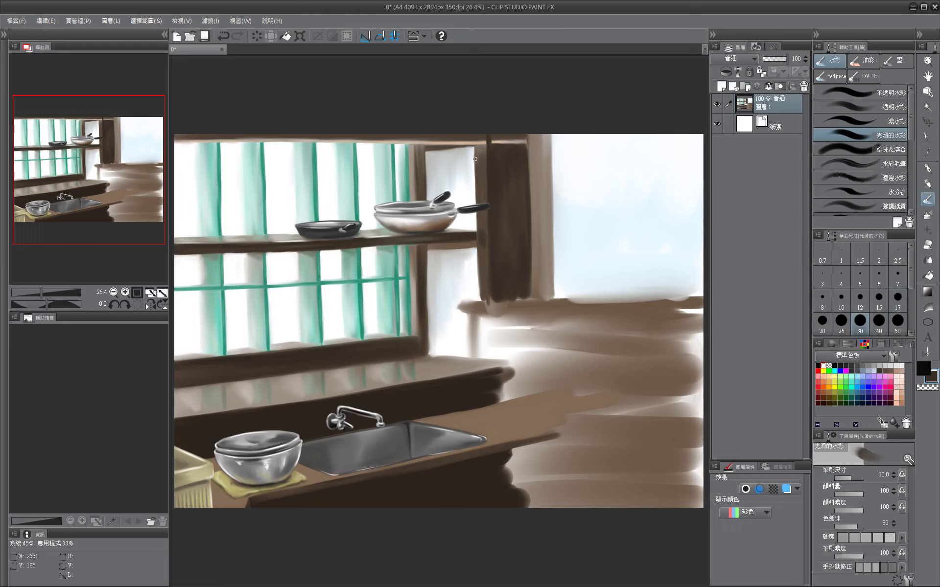
key(bracketright)
mouse_move(501, 139)
mouse_down()
mouse_move(428, 141)
mouse_move(463, 260)
mouse_move(456, 294)
mouse_up()
Fill the dark pillar up to the ceiling and blend the brown wall beneath it with an 80 px brush.
alt+click(405, 143)
alt+click(405, 143)
key(bracketright)
key(bracketright)
key(bracketright)
key(bracketright)
key(bracketright)
key(bracketright)
key(bracketright)
drag(480, 138, 480, 308)
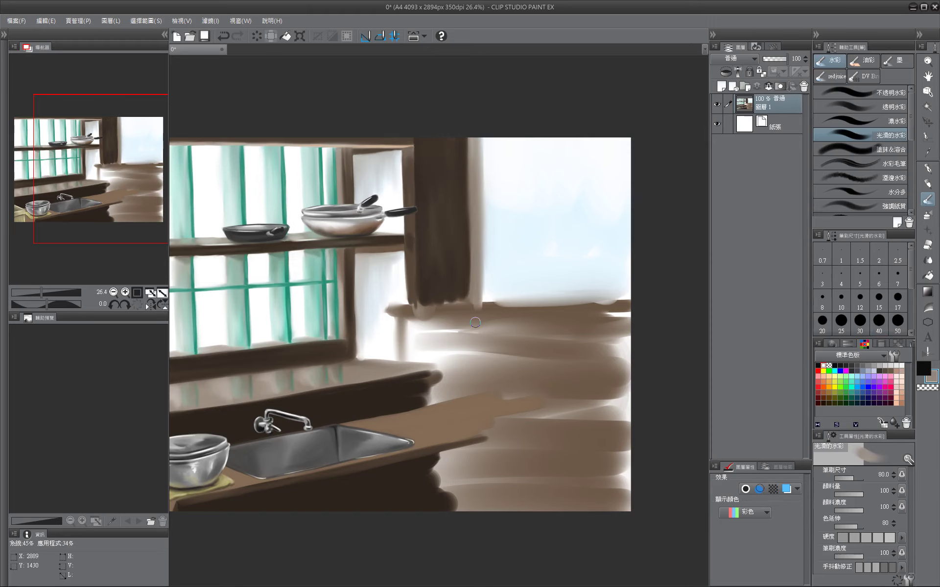
drag(402, 326, 475, 323)
key(bracketleft)
mouse_move(459, 270)
mouse_down()
mouse_move(467, 340)
mouse_move(465, 288)
mouse_move(482, 350)
mouse_up()
drag(485, 308, 482, 315)
Paint the vertical post at the shelf's end with a 25 px brush, touch up beside it in sampled beige, and save.
click(841, 321)
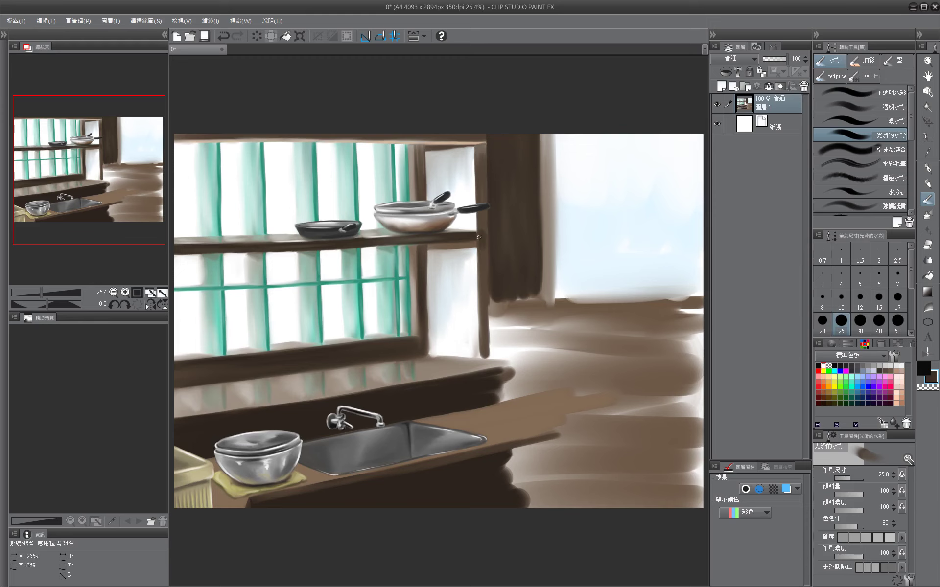
drag(443, 262, 338, 249)
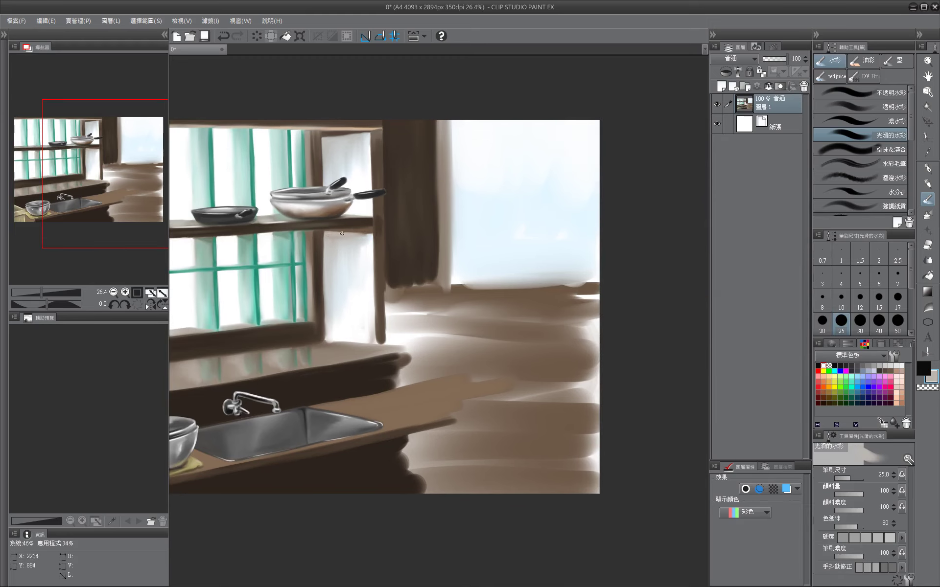
key(ctrl+0)
key(ctrl+s)
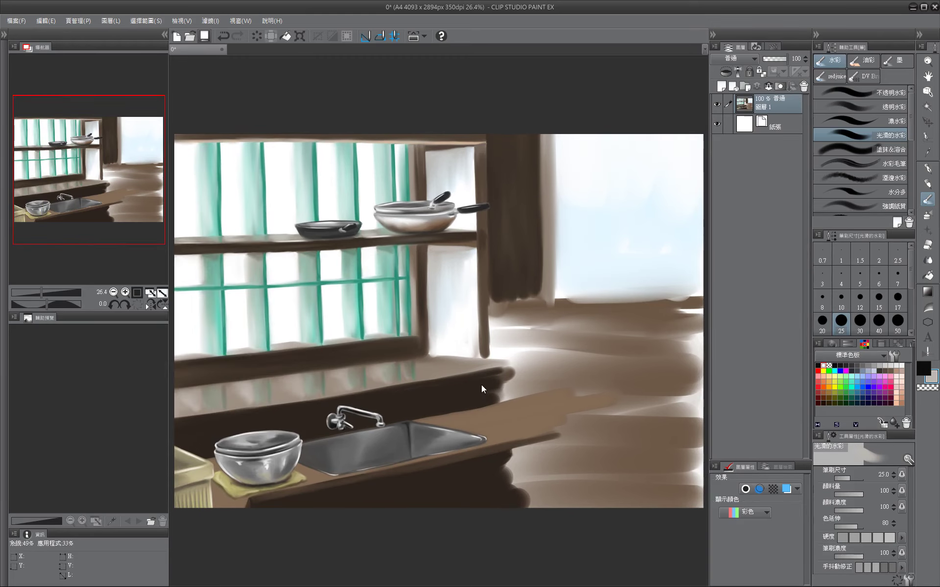
Paint a horizontal bar across the upper window panes in sampled teal with a 25 px brush, and refine it at 17 px.
alt+click(407, 257)
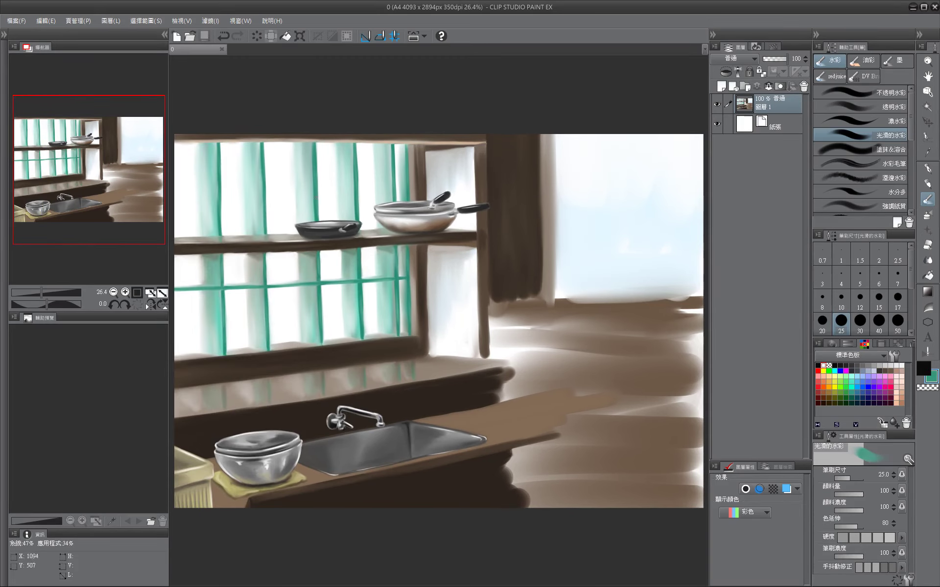
drag(173, 206, 378, 201)
key(bracketleft)
key(bracketleft)
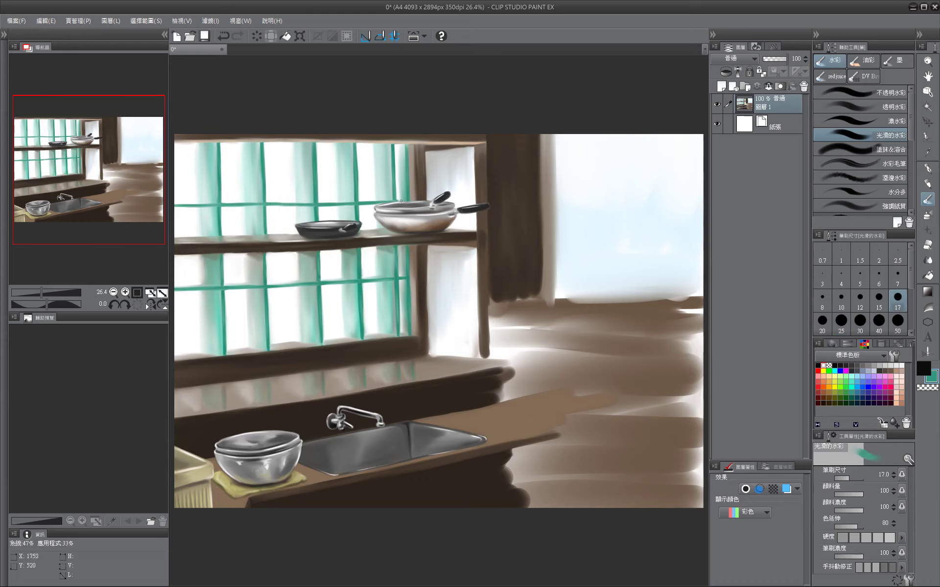
Soften the horizontal window bars in sampled pale grey-green with 25 px and 20 px brushes.
alt+click(367, 203)
key(bracketright)
key(bracketright)
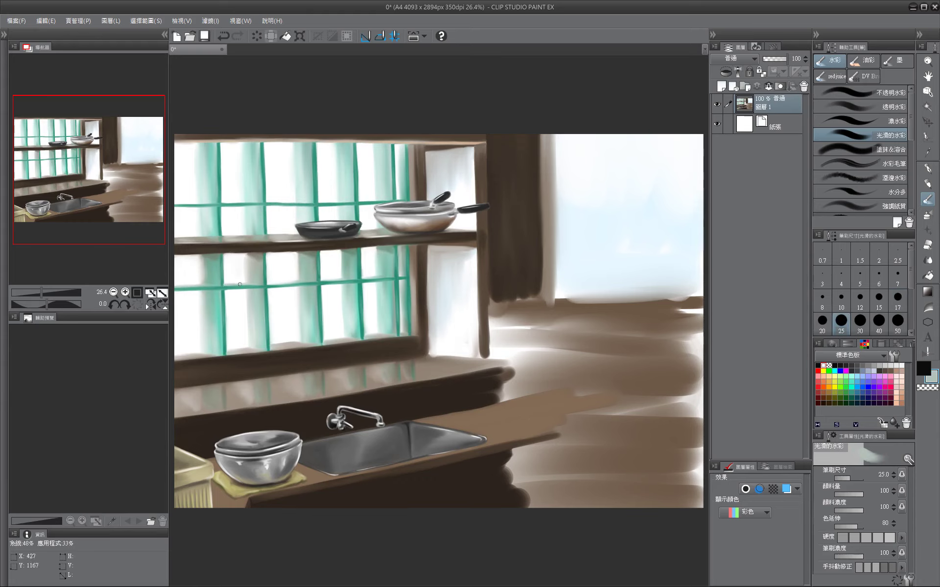
key(bracketleft)
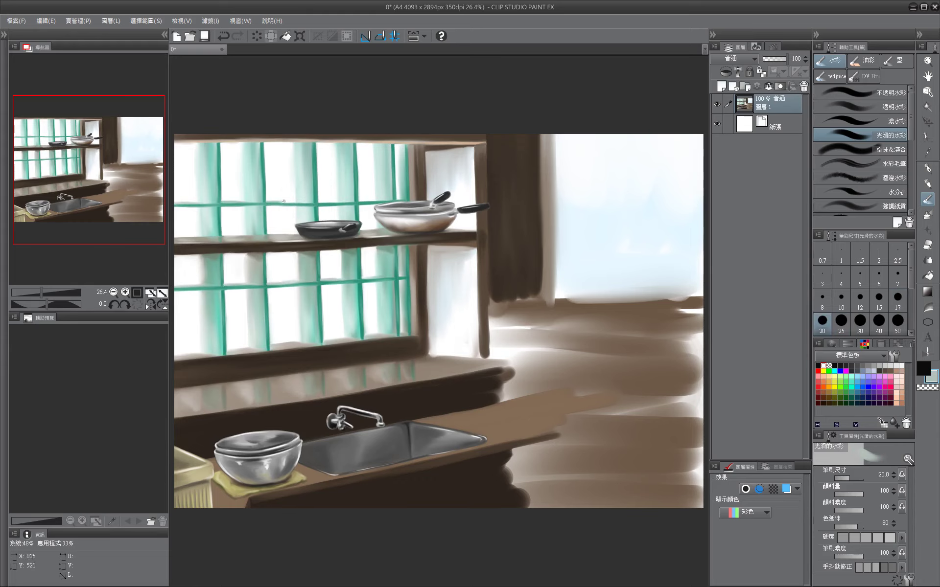
Brighten the gaps between the bars of the lower window panes in white with a 100 px brush.
drag(384, 189, 452, 208)
key(bracketright)
key(bracketright)
key(bracketright)
key(bracketright)
key(bracketright)
key(bracketright)
key(bracketright)
key(bracketright)
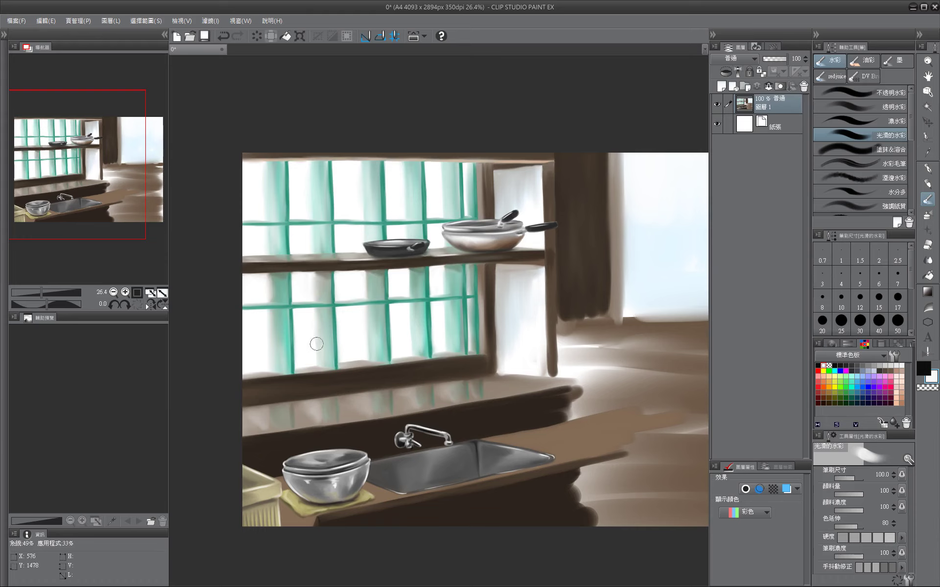
key(bracketleft)
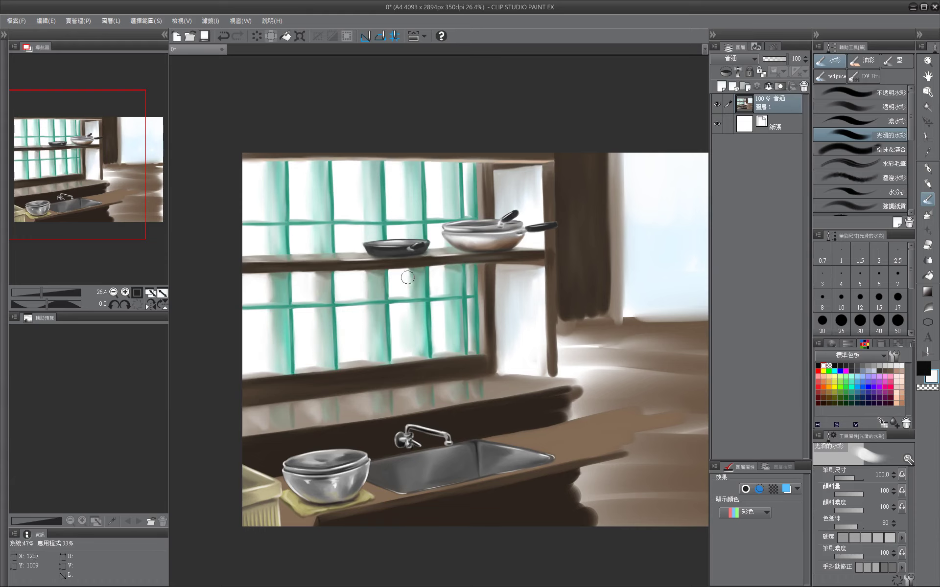
Clean up the window area directly above the shelf in white with a 25 px brush.
drag(380, 361, 328, 373)
key(bracketleft)
key(bracketleft)
key(bracketleft)
key(bracketleft)
key(bracketleft)
key(bracketleft)
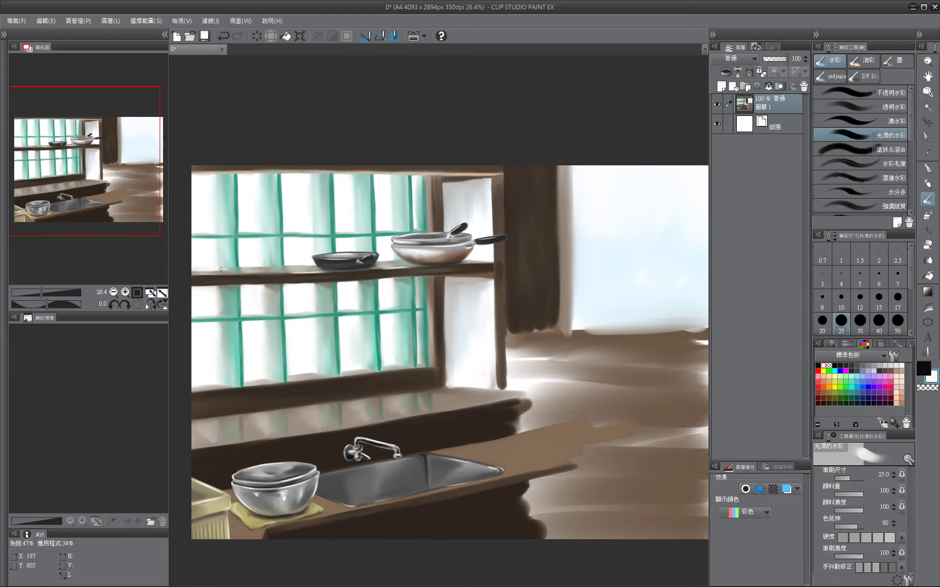
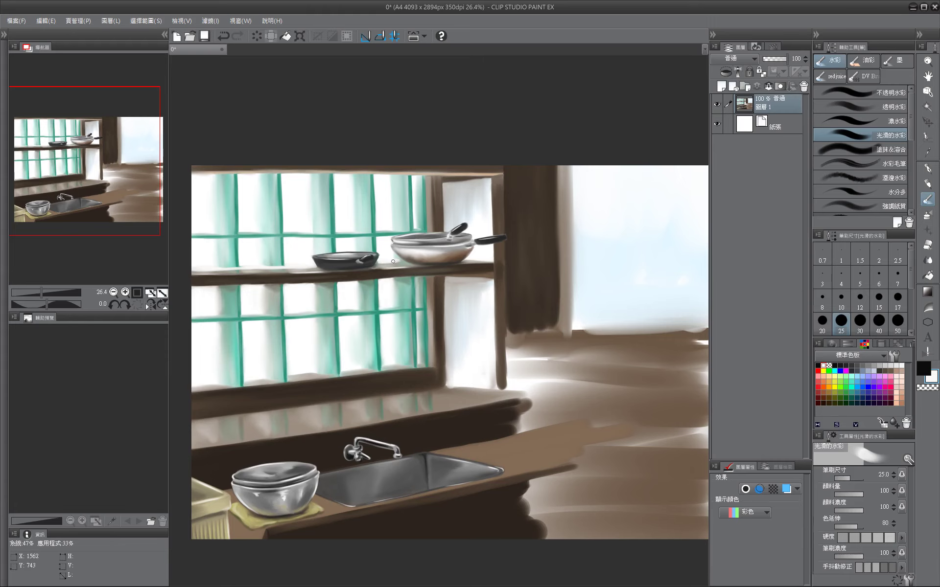
Refine the panes above the shelf in sampled teal at 30 px and white at 25 px, and the shelf in sampled brown.
drag(393, 261, 529, 280)
alt+click(369, 284)
key(bracketright)
key(bracketright)
key(bracketleft)
key(bracketleft)
key(bracketleft)
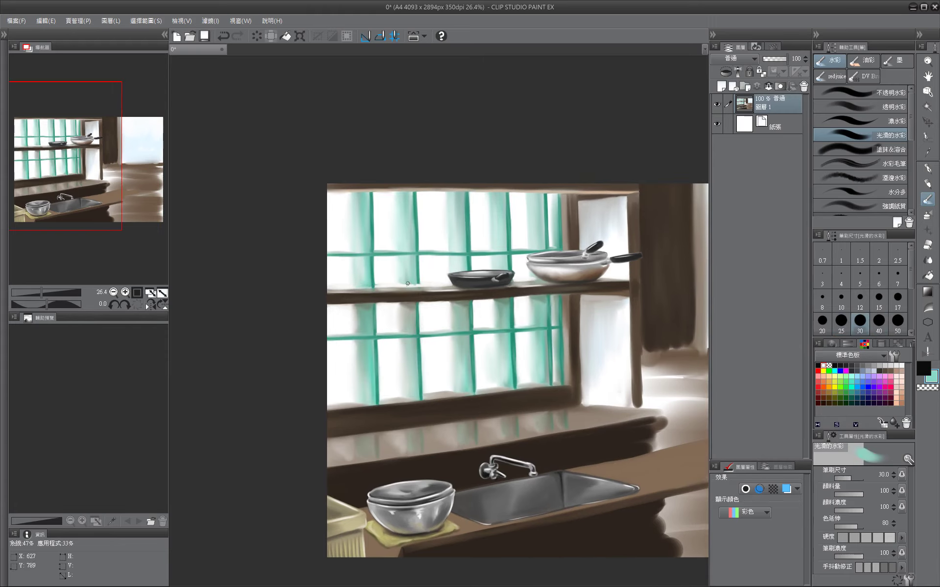
alt+click(419, 283)
key(bracketright)
alt+click(376, 276)
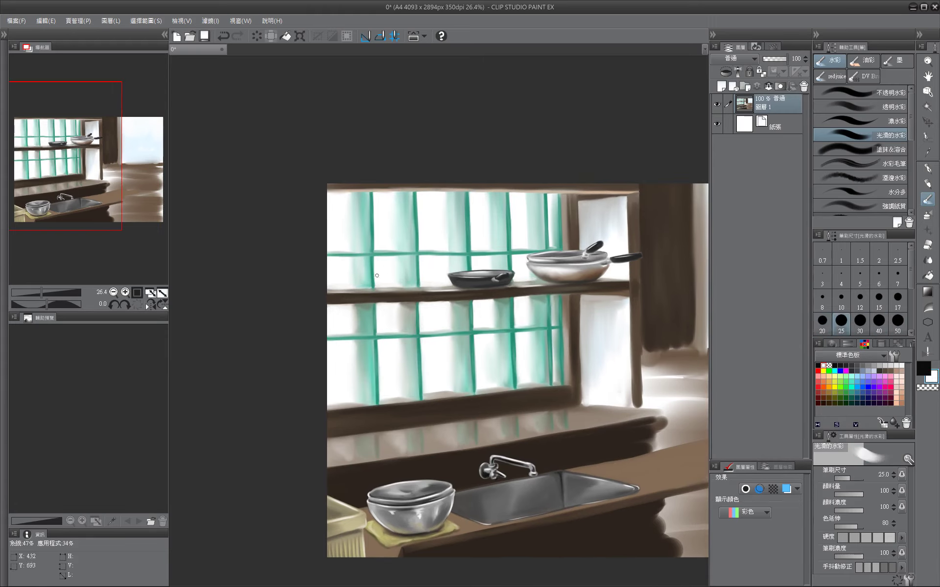
alt+click(362, 290)
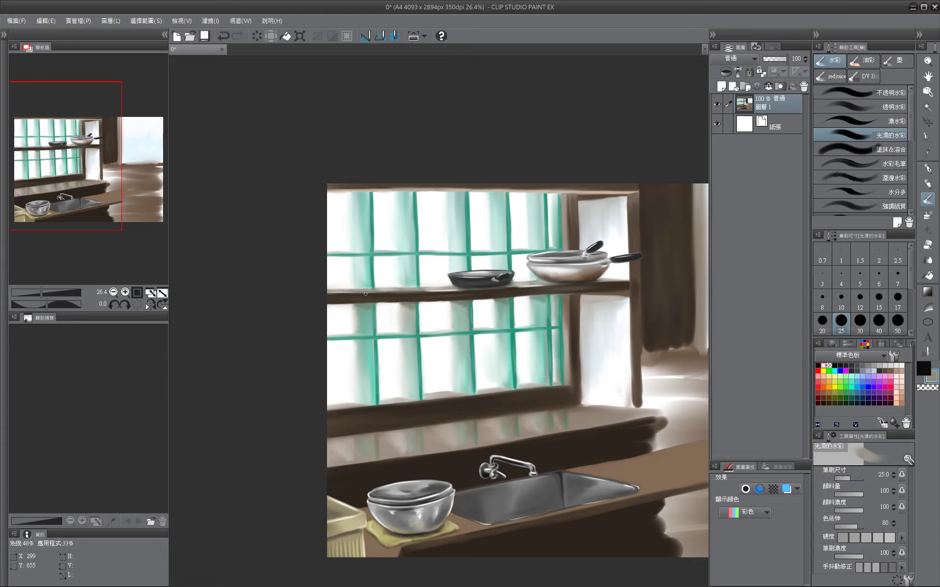
Set the colour to pale blue (H 201, S 10, V 88) and draw a bowl's rim above the shelf at 12 px.
click(847, 344)
drag(862, 390, 828, 388)
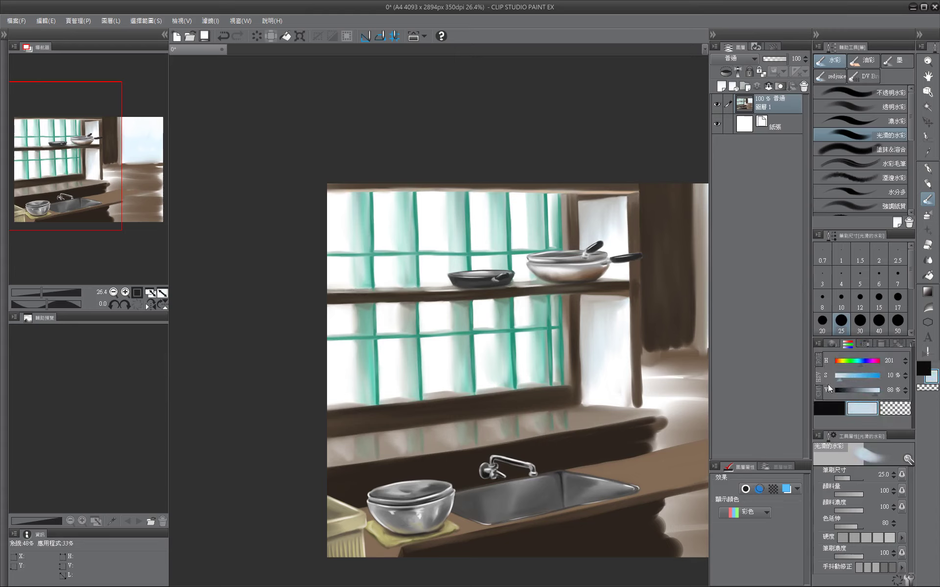
key(bracketleft)
key(bracketleft)
key(bracketleft)
key(bracketleft)
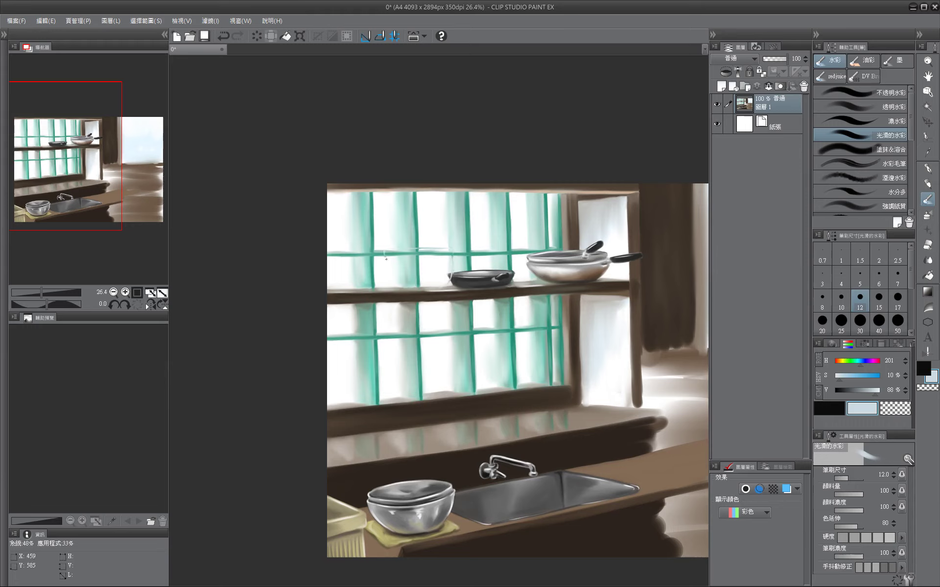
Fill in the pale blue bowl on the shelf beside the dark pan, enlarging the brush up to 60 px.
key(bracketright)
key(bracketright)
key(bracketright)
key(bracketright)
key(bracketright)
key(bracketright)
mouse_move(400, 283)
mouse_down()
mouse_move(386, 254)
mouse_move(445, 257)
mouse_move(391, 261)
mouse_move(431, 286)
mouse_move(452, 252)
mouse_up()
key(bracketright)
key(bracketleft)
mouse_move(391, 262)
mouse_down()
mouse_move(397, 284)
mouse_move(395, 275)
mouse_up()
key(bracketright)
key(bracketleft)
key(bracketleft)
key(bracketleft)
key(bracketleft)
key(bracketleft)
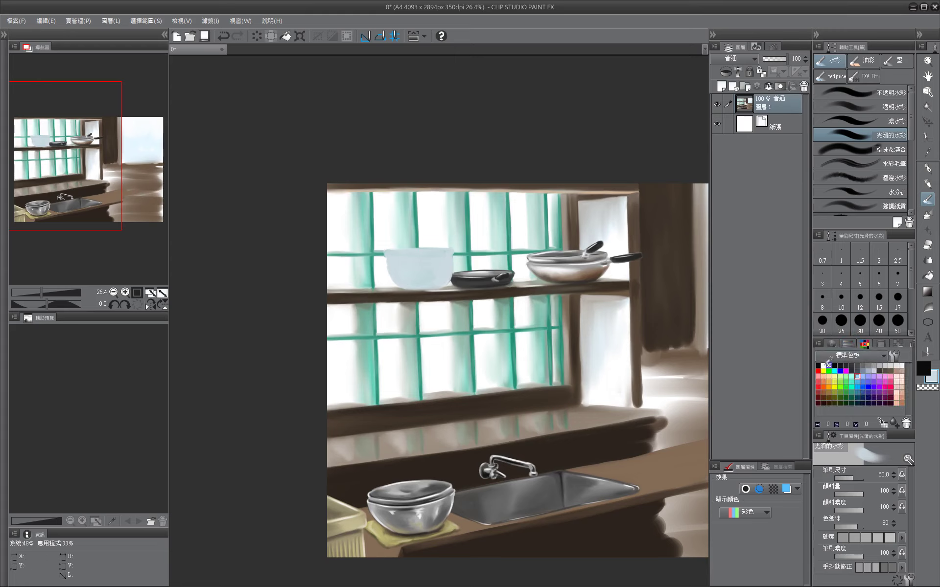
Blend white into the inside of the pale blue bowl with a 50 px brush.
key(bracketright)
key(bracketright)
key(bracketright)
key(bracketright)
key(bracketright)
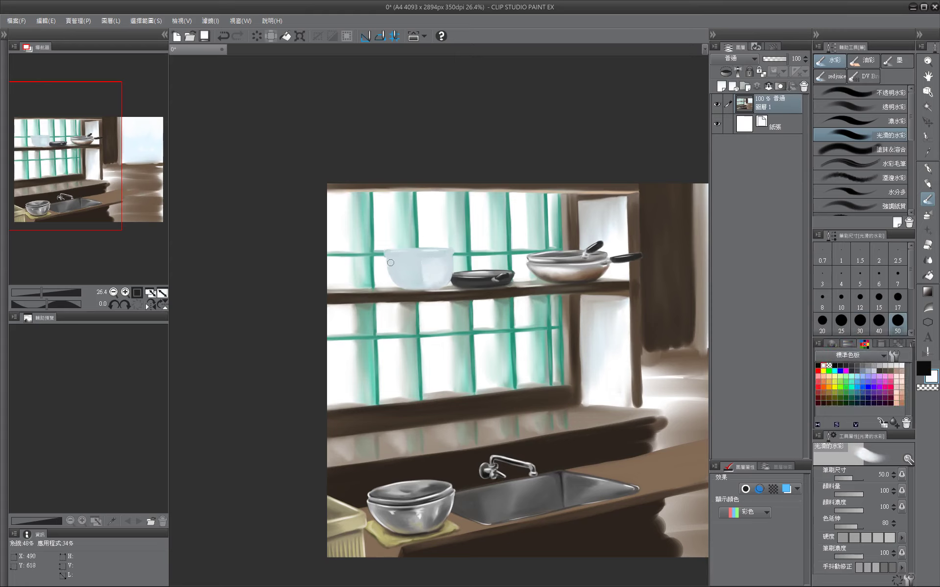
Hint at the window bar showing through the bowl in sampled teal with a 40 px brush.
alt+click(416, 227)
key(bracketleft)
key(bracketleft)
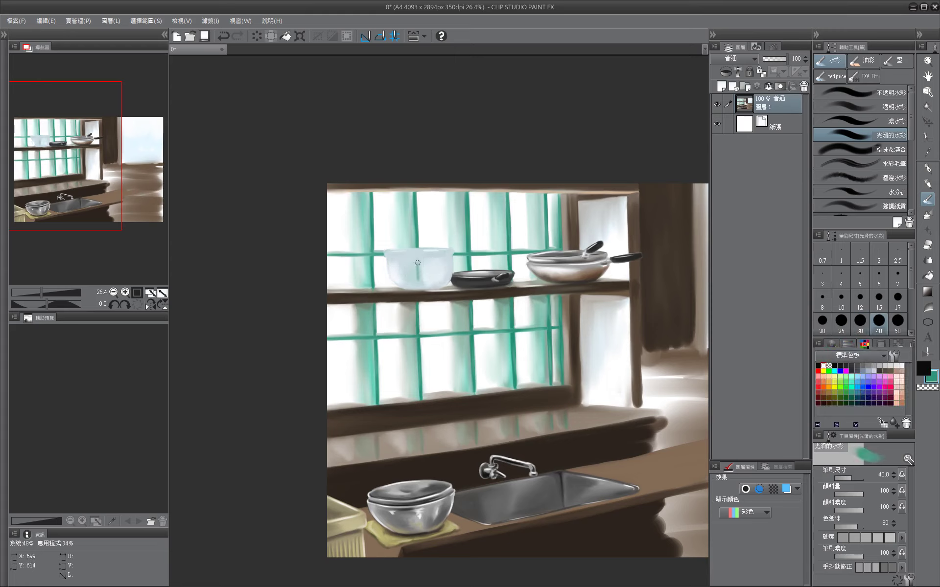
mouse_move(399, 255)
mouse_down()
mouse_move(316, 270)
mouse_move(436, 276)
mouse_up()
Paint vertical ribs on the pale blue bowl in sampled white and pale teal with brushes from 15 to 30 px.
alt+click(315, 269)
key(bracketright)
key(bracketright)
alt+click(414, 291)
key(bracketleft)
key(bracketleft)
key(bracketleft)
key(bracketleft)
key(bracketleft)
key(bracketleft)
key(bracketleft)
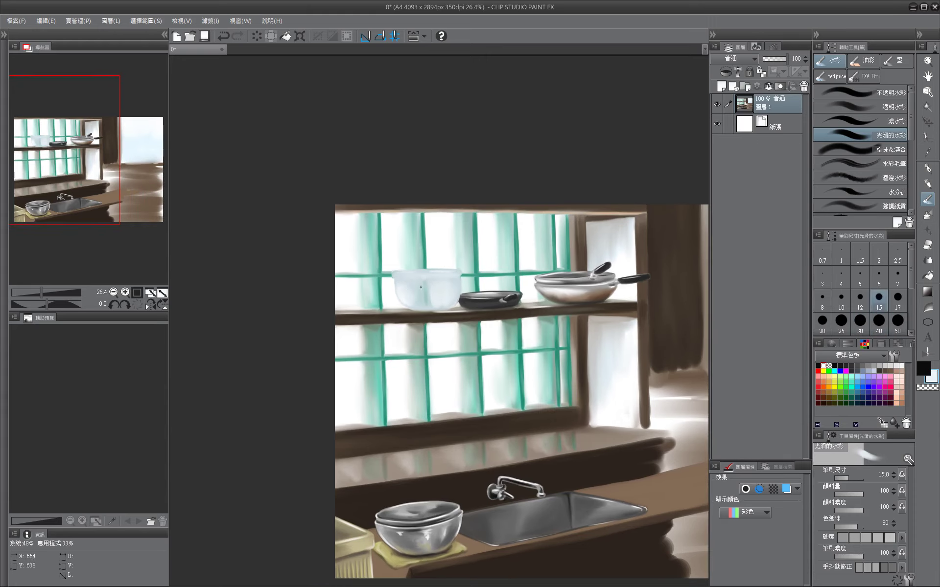
key(bracketright)
alt+click(420, 275)
key(bracketright)
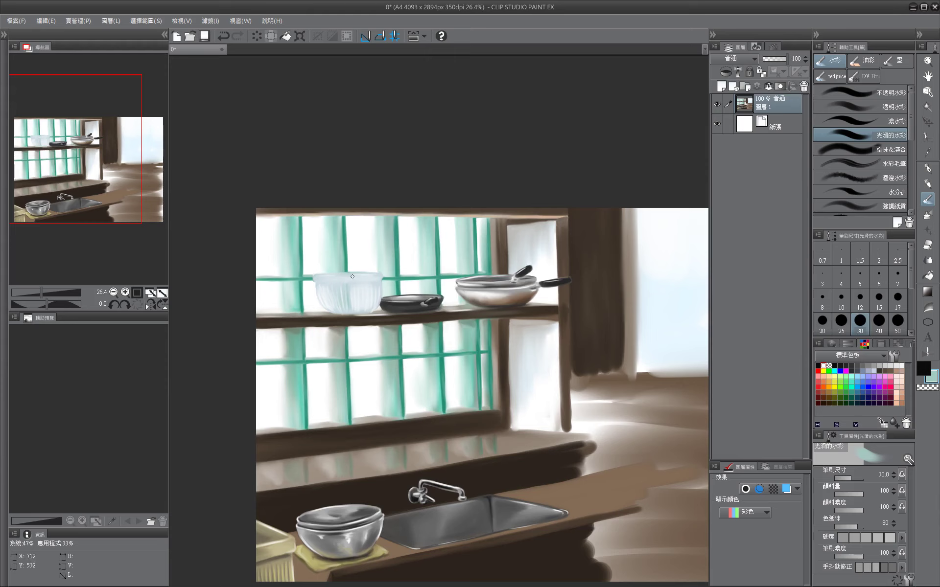
Set the colour to blue-grey (H 199, S 10, V 74) and sharpen the bowl's ribs and edges, starting at 15 px.
click(848, 344)
click(868, 390)
click(897, 297)
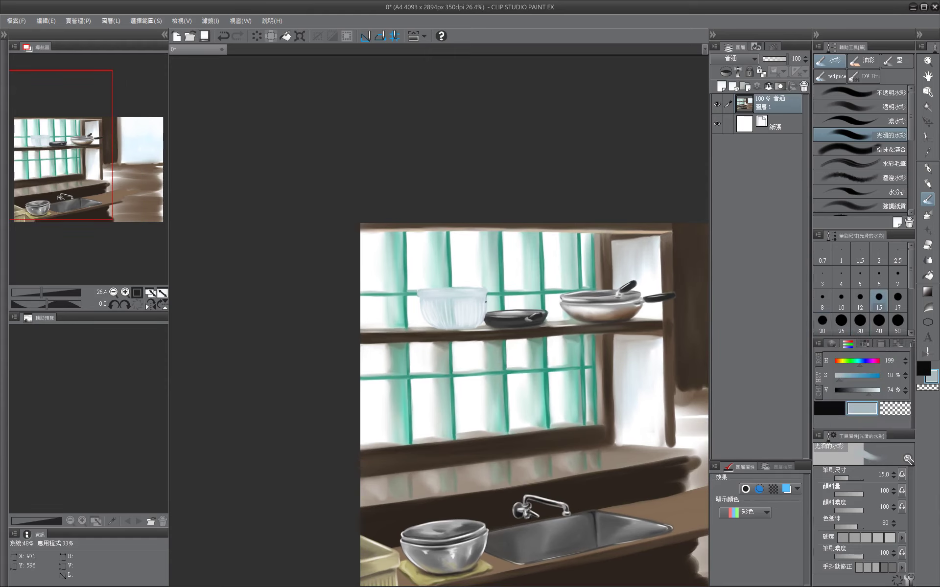
drag(471, 328, 408, 340)
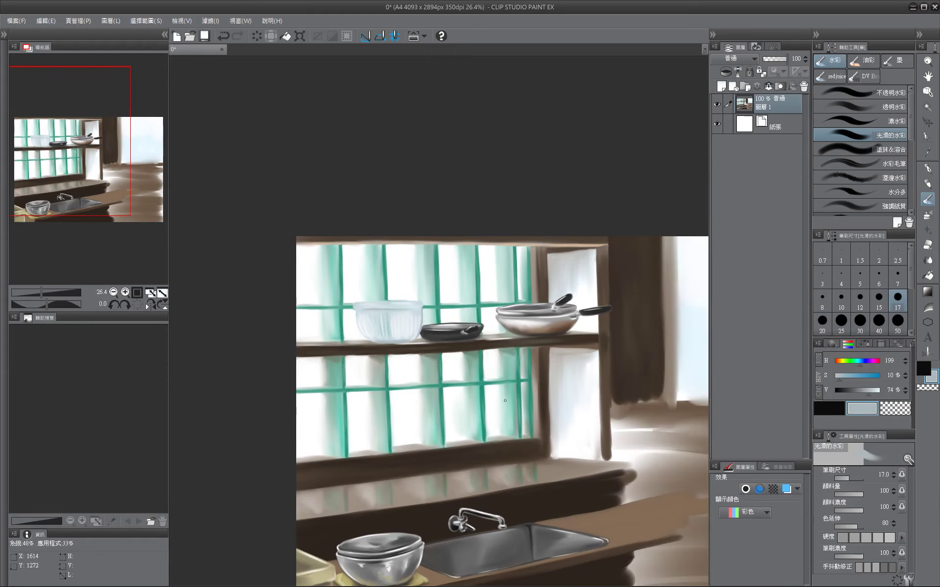
drag(431, 414, 410, 415)
key(bracketright)
key(bracketright)
key(bracketright)
key(bracketright)
mouse_move(399, 308)
mouse_down()
mouse_move(493, 322)
mouse_move(329, 305)
mouse_move(427, 329)
mouse_up()
Touch up the dark pan's edge beside the ribbed bowl in sampled dark grey with a brush around 15 px.
alt+click(492, 343)
key(bracketleft)
key(bracketleft)
key(bracketleft)
key(bracketleft)
key(bracketleft)
key(bracketleft)
key(bracketright)
key(bracketright)
key(bracketleft)
key(bracketleft)
key(bracketright)
key(bracketright)
key(bracketleft)
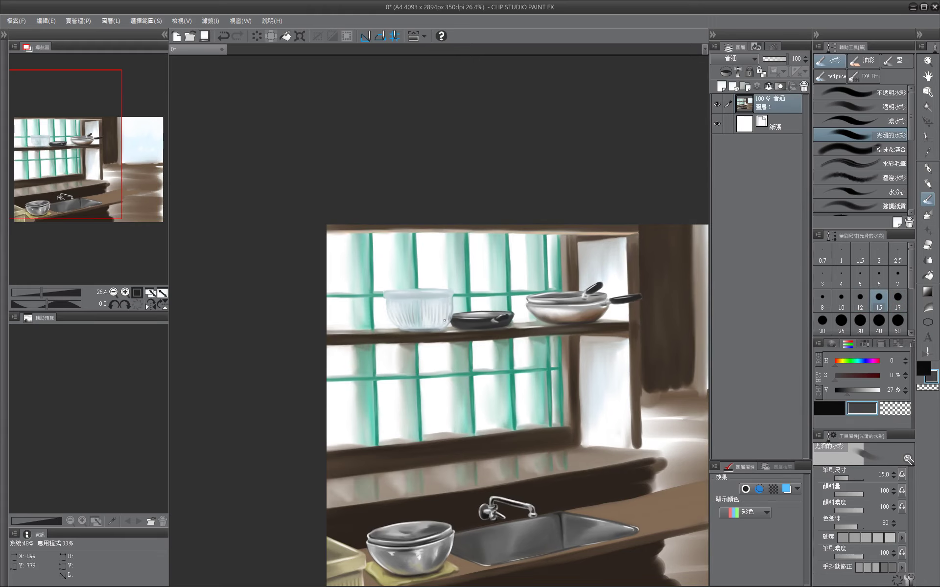
Reinforce the ribbed bowl's glassy shading in sampled pale blue-grey with a 25 px brush.
drag(392, 302, 330, 308)
key(bracketright)
key(bracketright)
key(bracketright)
alt+click(353, 302)
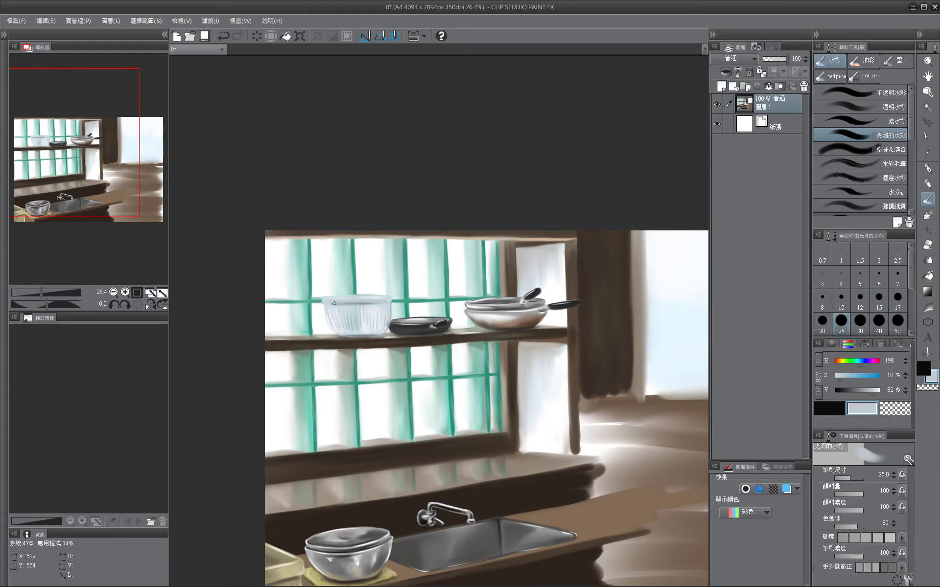
drag(404, 449, 509, 455)
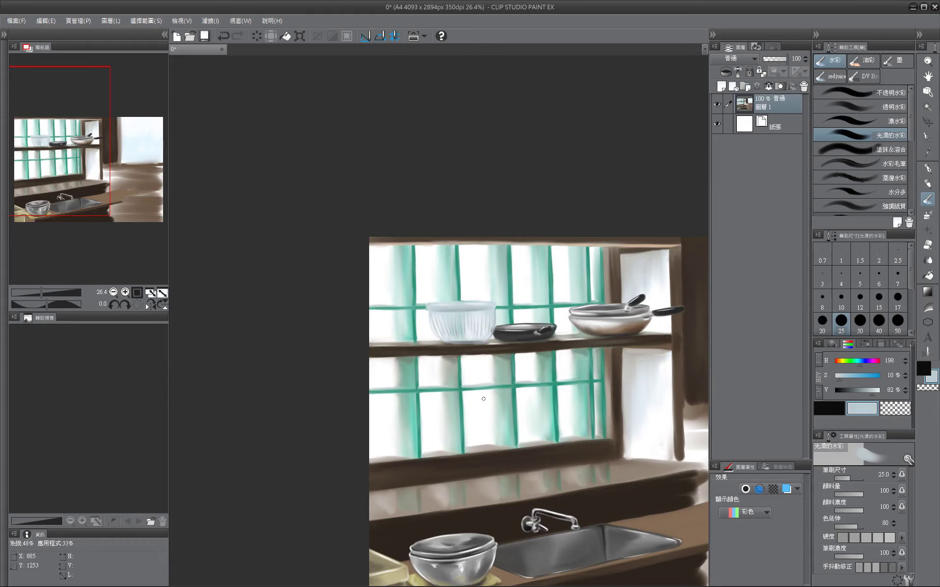
Outline another bowl at the shelf's left end in sampled grey at 12 px, undoing one stray stroke.
mouse_move(483, 399)
mouse_down()
mouse_move(446, 363)
mouse_move(418, 356)
mouse_up()
key(bracketleft)
key(bracketleft)
alt+click(461, 528)
key(bracketleft)
key(bracketleft)
key(ctrl+z)
mouse_move(325, 302)
mouse_down()
mouse_move(375, 306)
mouse_move(328, 306)
mouse_up()
alt+click(446, 297)
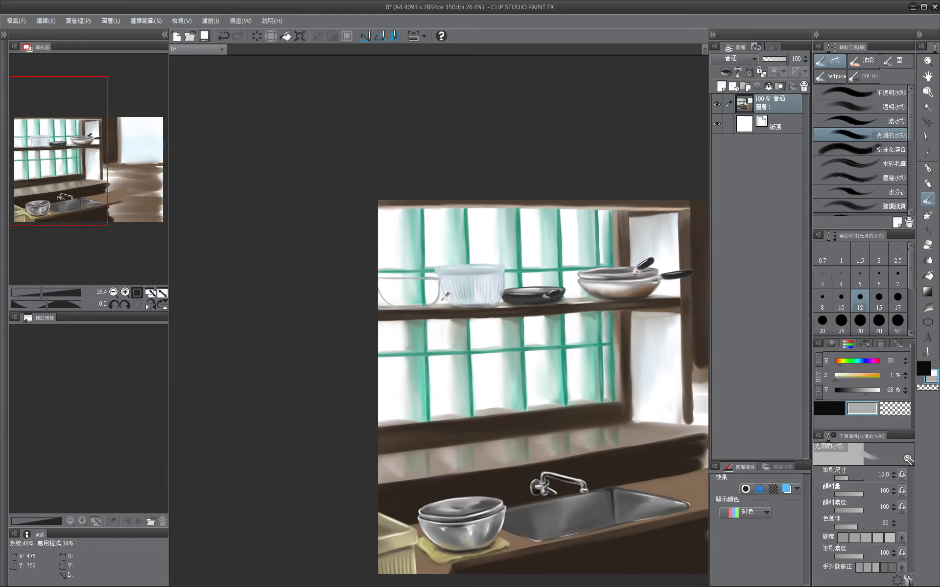
Fill in the outlined bowl at the shelf's left end with flat light grey and tidy its edges at up to 30 px.
key(bracketright)
drag(397, 376, 372, 346)
key(bracketright)
key(bracketright)
key(bracketright)
key(bracketright)
key(bracketright)
mouse_move(300, 250)
mouse_down()
mouse_move(337, 273)
mouse_move(346, 253)
mouse_move(333, 268)
mouse_move(335, 252)
mouse_move(472, 258)
mouse_up()
key(bracketleft)
key(bracketleft)
key(bracketleft)
key(bracketleft)
key(bracketleft)
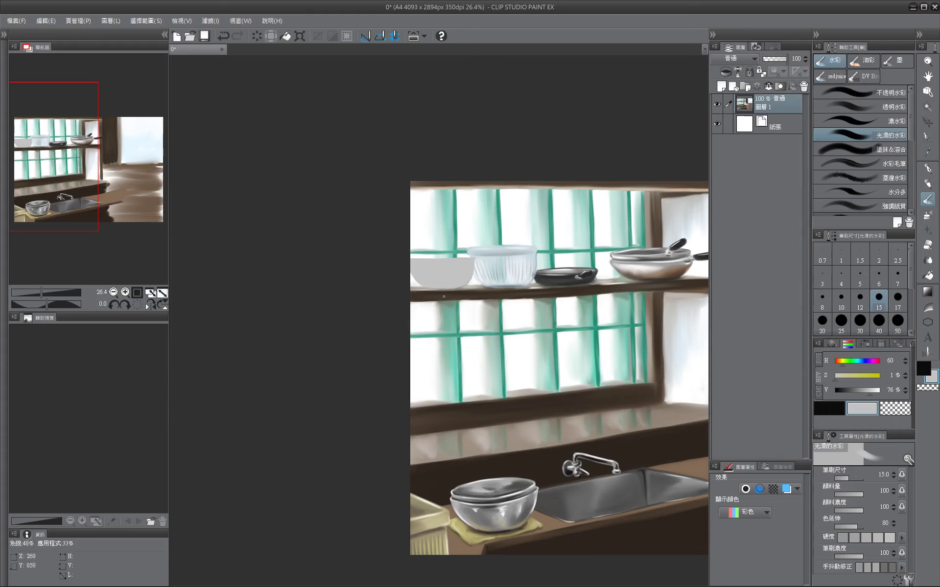
key(bracketright)
drag(443, 297, 399, 293)
key(bracketright)
key(bracketright)
key(bracketright)
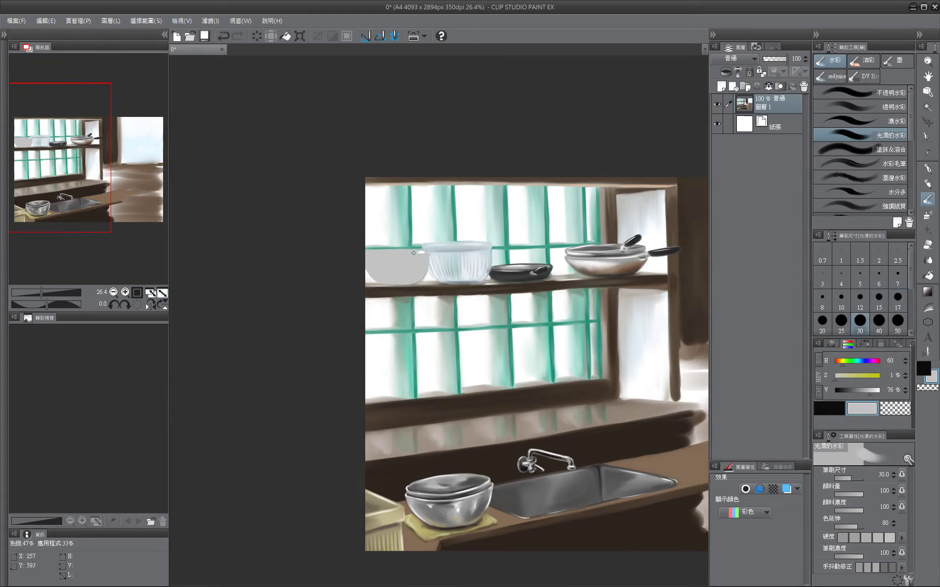
Sketch the outlines of stacked bowls above the light grey bowl with a 12 px brush.
key(bracketleft)
key(bracketleft)
key(bracketleft)
key(bracketleft)
key(bracketleft)
mouse_move(414, 253)
mouse_down()
mouse_move(397, 259)
mouse_move(460, 242)
mouse_move(378, 245)
mouse_move(531, 237)
mouse_move(368, 251)
mouse_move(455, 231)
mouse_move(403, 234)
mouse_up()
key(bracketright)
key(bracketright)
key(bracketright)
key(bracketright)
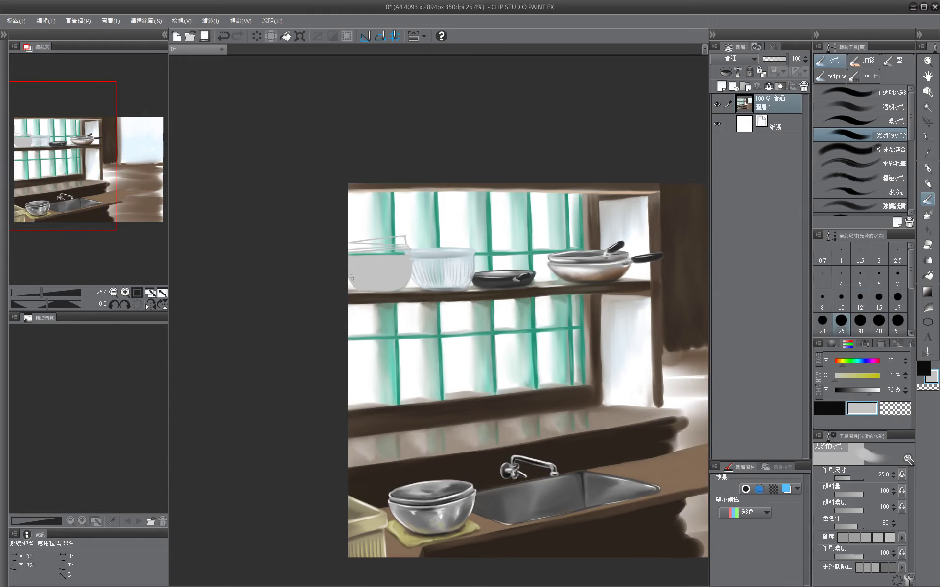
Shade the body of the light grey bowl with a dark tone sampled from the pan, using a larger brush.
alt+click(489, 279)
drag(490, 279, 431, 289)
key(bracketright)
key(bracketright)
key(bracketright)
key(bracketright)
key(bracketright)
key(bracketright)
key(bracketright)
mouse_move(294, 296)
mouse_down()
mouse_move(328, 298)
mouse_move(333, 289)
mouse_move(416, 298)
mouse_move(577, 380)
mouse_move(518, 297)
mouse_move(503, 308)
mouse_move(525, 311)
mouse_move(520, 323)
mouse_move(390, 315)
mouse_move(370, 343)
mouse_move(391, 327)
mouse_move(378, 330)
mouse_move(399, 333)
mouse_up()
Build up the metallic shading on the shelf's leftmost bowl with sampled grey, varying the brush size.
key(bracketleft)
key(bracketleft)
key(bracketleft)
key(bracketleft)
key(bracketleft)
key(bracketleft)
key(bracketleft)
key(bracketleft)
key(bracketleft)
key(bracketleft)
key(bracketleft)
key(bracketright)
key(bracketright)
key(bracketright)
key(bracketright)
key(bracketright)
key(bracketright)
key(bracketright)
key(bracketright)
key(bracketright)
alt+click(377, 329)
drag(426, 414, 494, 404)
Refine the leftmost bowl's rim and reflections in sampled light grey with a 17 to 20 px brush.
key(bracketleft)
key(bracketleft)
key(bracketleft)
key(bracketleft)
key(bracketleft)
key(bracketleft)
key(bracketleft)
alt+click(471, 315)
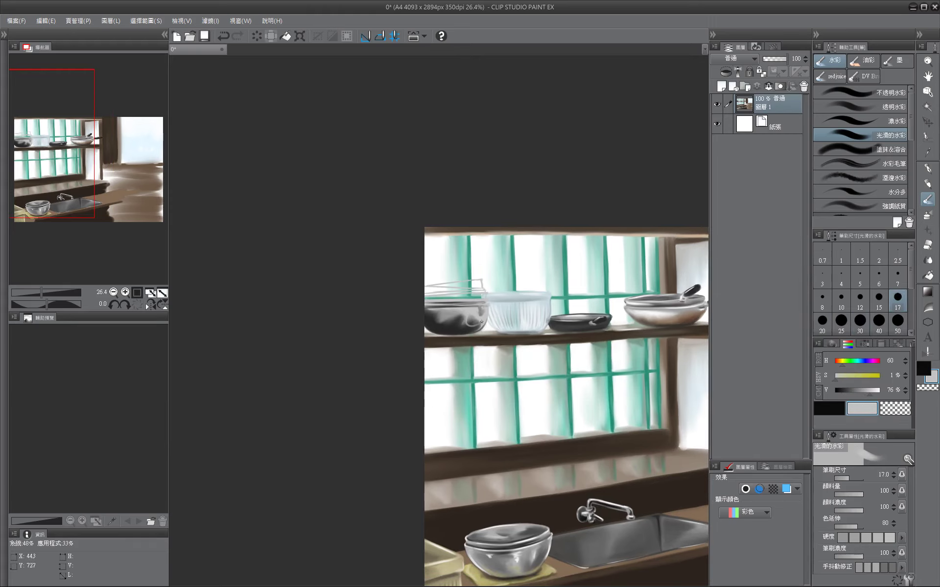
key(bracketright)
key(bracketright)
mouse_move(472, 315)
mouse_down()
mouse_move(482, 314)
mouse_move(364, 326)
mouse_up()
Paint the stacked bowls above the metal bowl in sampled dark grey (H 0, S 0, V 36), starting at 12 px.
alt+click(359, 304)
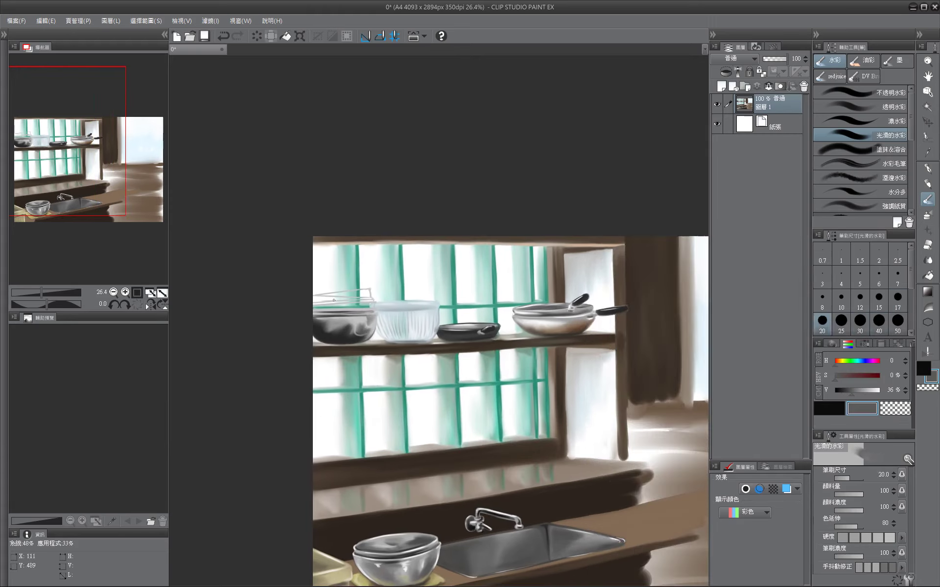
key(bracketleft)
key(bracketleft)
key(bracketleft)
mouse_move(316, 307)
mouse_down()
mouse_move(358, 304)
mouse_move(321, 307)
mouse_move(358, 300)
mouse_move(328, 295)
mouse_move(357, 295)
mouse_move(369, 327)
mouse_move(438, 318)
mouse_move(437, 334)
mouse_move(391, 324)
mouse_move(340, 332)
mouse_move(378, 323)
mouse_move(354, 319)
mouse_move(397, 315)
mouse_move(363, 369)
mouse_move(298, 320)
mouse_move(495, 292)
mouse_move(377, 313)
mouse_up()
key(bracketright)
key(bracketright)
key(bracketright)
key(bracketright)
alt+click(368, 306)
key(bracketleft)
key(bracketleft)
key(bracketleft)
key(bracketright)
key(bracketleft)
Define the rims and shadows of the stacked bowls in sampled grey with small brushes, undoing one stroke.
alt+click(367, 328)
key(bracketleft)
key(bracketleft)
key(bracketright)
key(bracketright)
key(bracketleft)
key(bracketright)
key(bracketleft)
key(bracketleft)
key(bracketleft)
key(bracketleft)
key(ctrl+z)
key(bracketright)
key(bracketright)
key(bracketright)
Add white highlights to the stacked bowls above the leftmost metal bowl with a 15 px brush, undoing one stroke.
alt+click(401, 311)
key(bracketright)
click(864, 344)
key(bracketleft)
key(bracketleft)
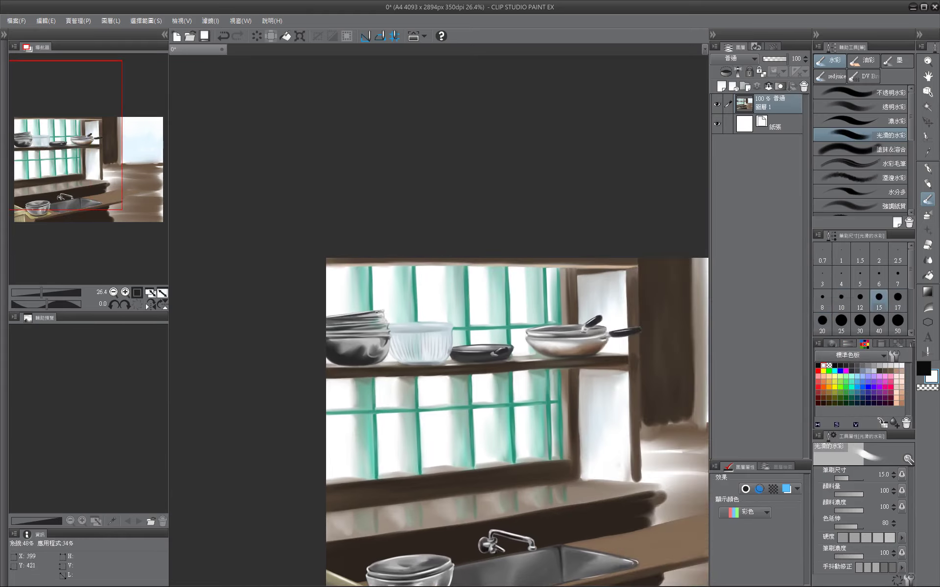
key(bracketleft)
key(bracketright)
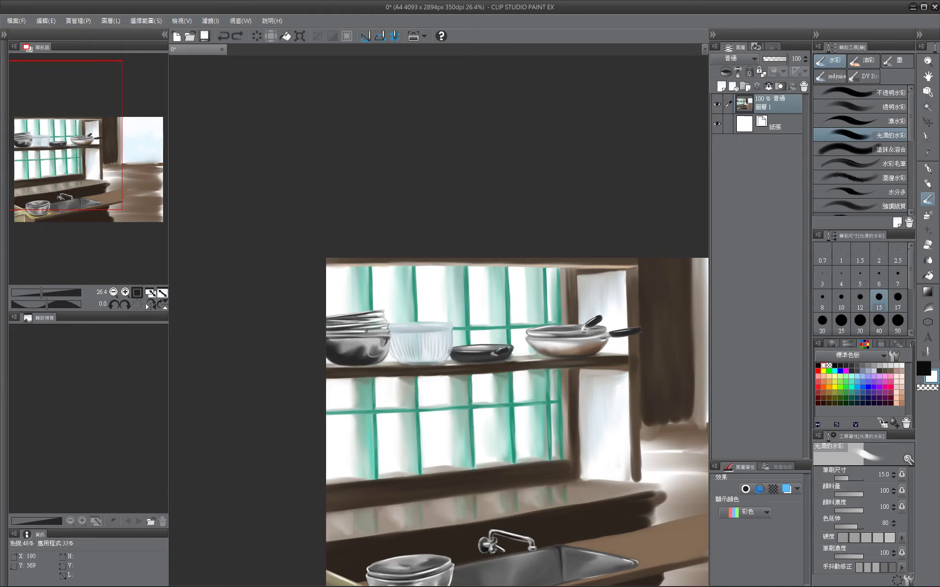
key(ctrl+z)
Sharpen the stacked bowls' rims and gaps in near-black, varying the brush size down to 7 px.
mouse_move(378, 358)
mouse_down()
mouse_move(469, 332)
mouse_move(371, 355)
mouse_move(487, 326)
mouse_move(436, 309)
mouse_move(388, 318)
mouse_move(486, 309)
mouse_move(345, 303)
mouse_move(475, 277)
mouse_up()
key(bracketright)
key(bracketright)
key(bracketright)
key(bracketright)
key(bracketleft)
key(bracketleft)
key(bracketleft)
key(bracketleft)
key(bracketleft)
key(bracketleft)
key(bracketleft)
key(bracketright)
key(bracketright)
key(bracketleft)
key(bracketleft)
key(bracketleft)
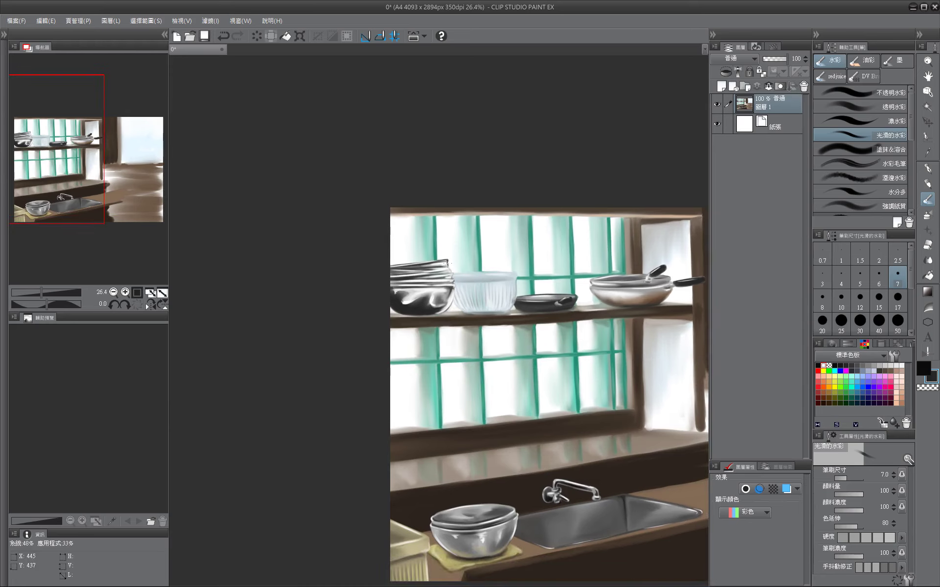
Deepen the dark accents on the stacked bowls and the metal bowl below, enlarging the brush from 7 to 17 px.
drag(441, 313, 355, 293)
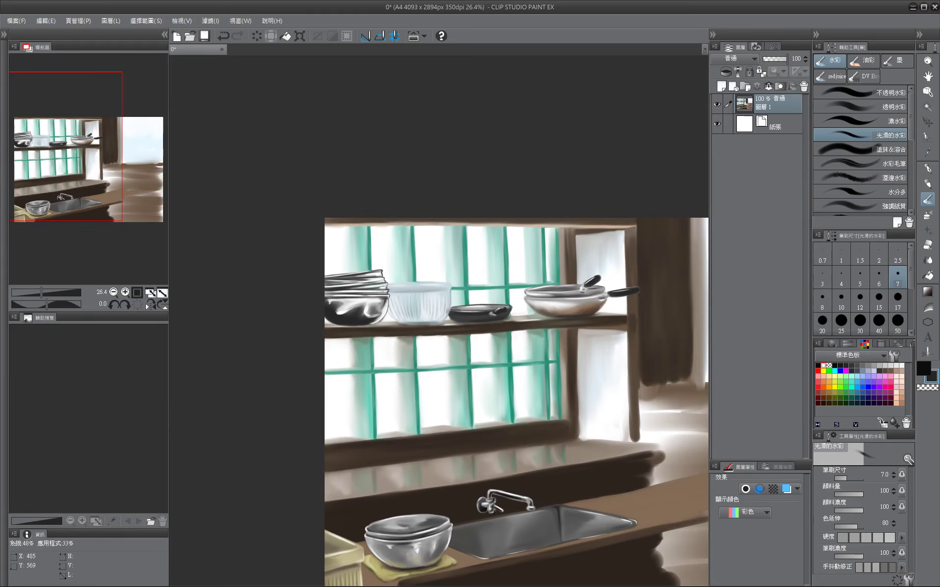
drag(444, 329, 513, 317)
key(])
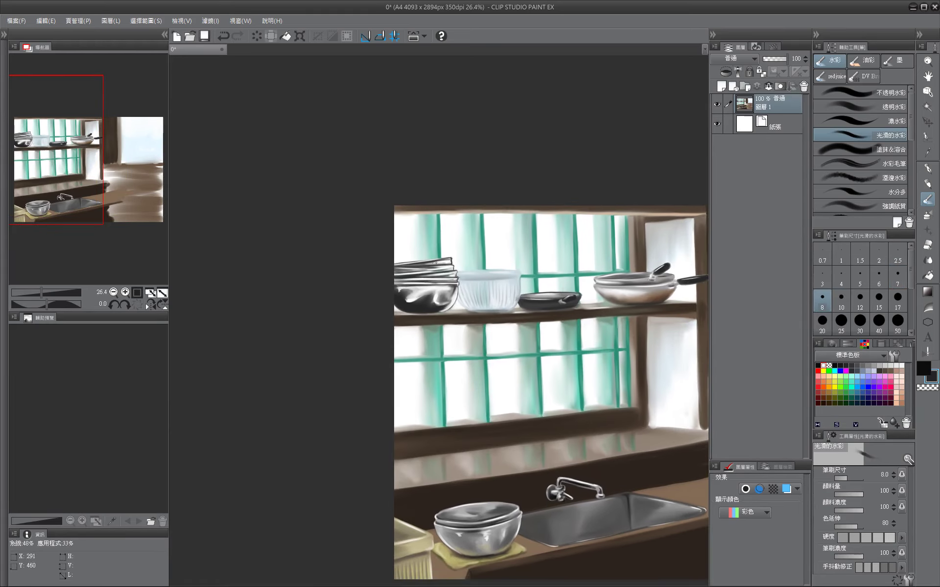
key(])
key(])
key(])
key(])
drag(459, 300, 406, 297)
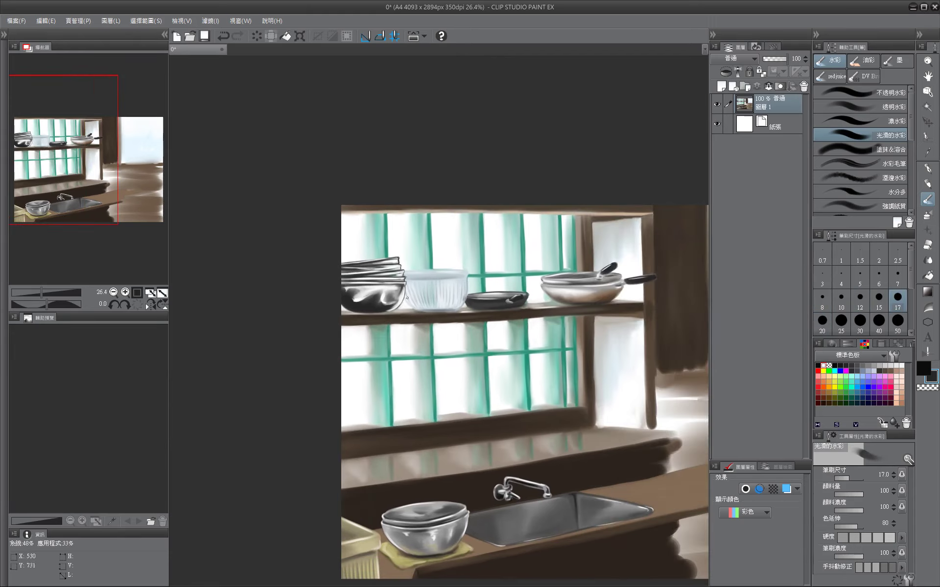
Touch up the leftmost bowl's base and edge in sampled beige, dark grey and off-white at 15 to 25 px.
key(])
key(])
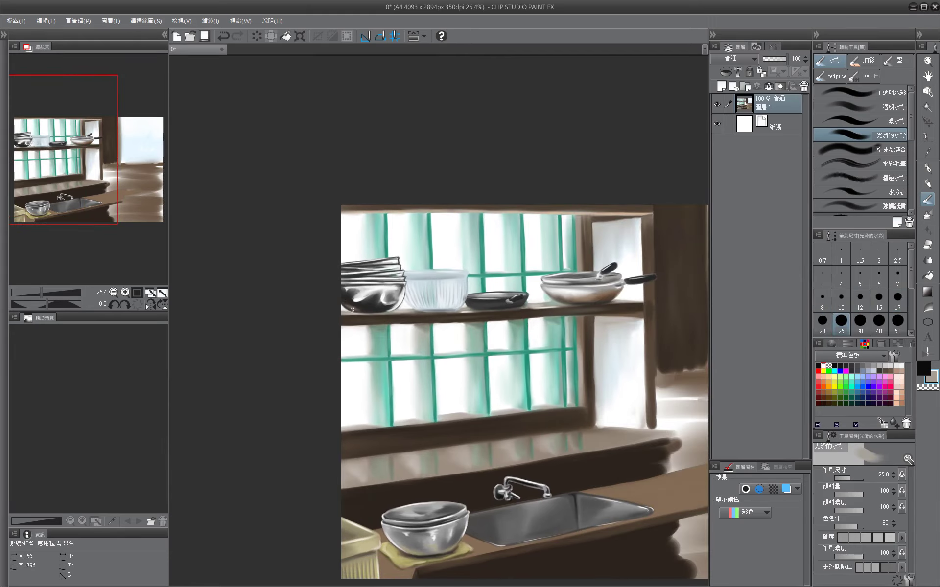
mouse_move(352, 309)
mouse_down()
mouse_move(518, 264)
mouse_move(304, 325)
mouse_up()
key([)
key([)
key([)
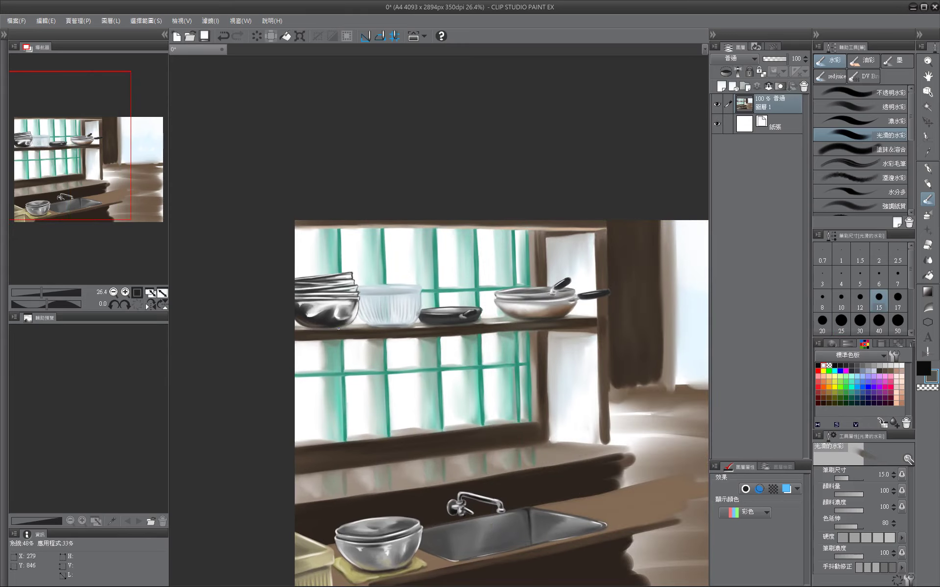
mouse_move(336, 404)
mouse_down()
mouse_move(495, 402)
mouse_move(469, 424)
mouse_up()
key(])
key(])
key(])
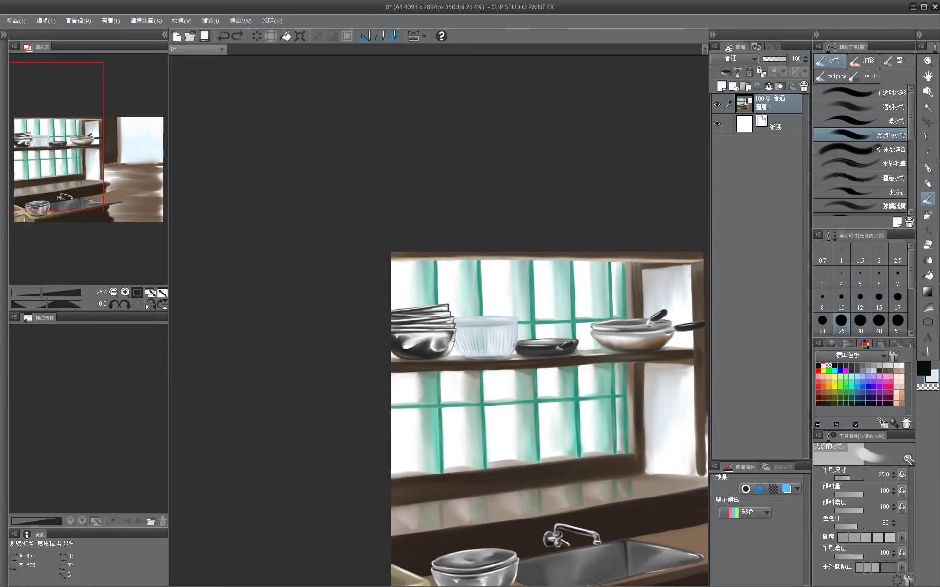
Soften the shading on the leftmost bowl's body in sampled dark grey with large brushes of 60 and 40 px.
key(])
key(])
key(])
key(])
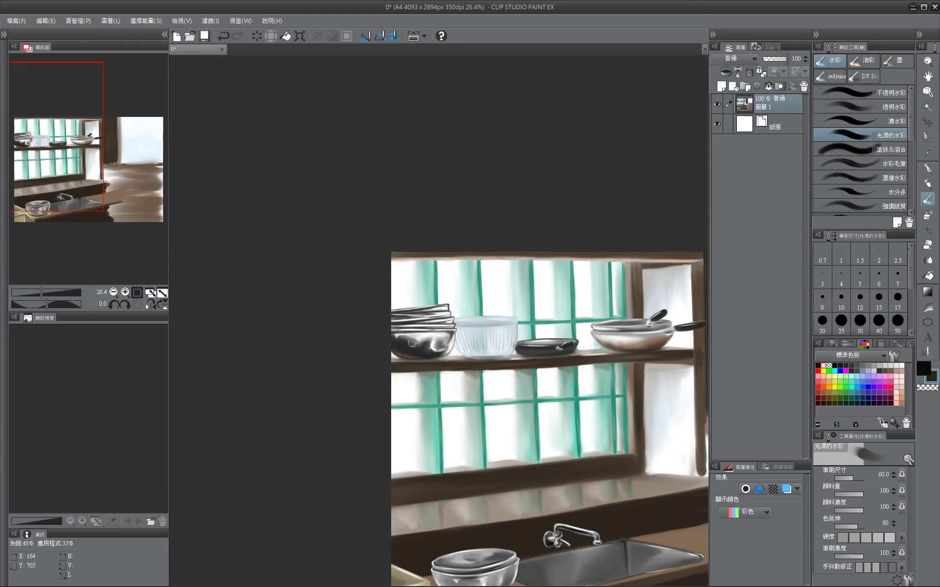
key([)
key([)
drag(429, 346, 444, 344)
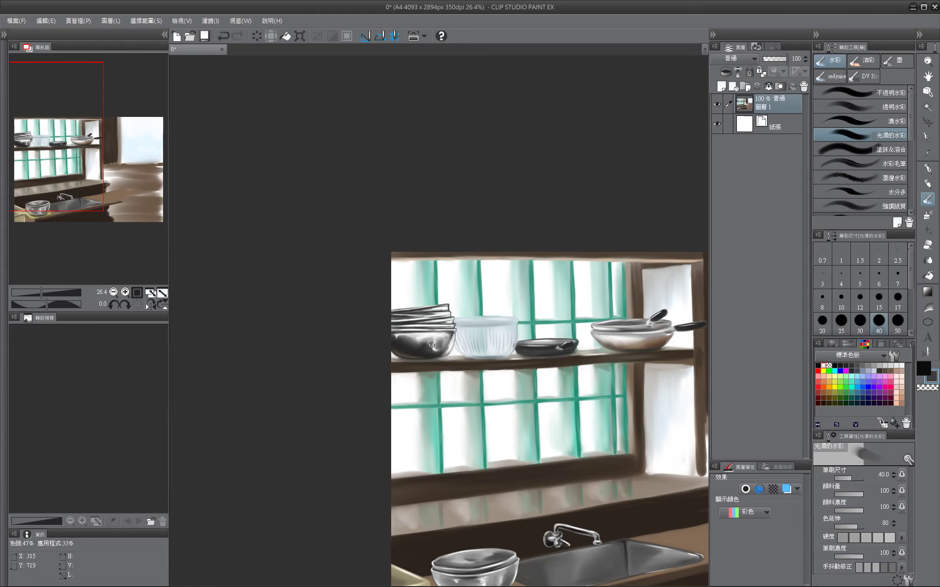
key(])
Paint a thin dark brown post from the shelf's underside down to the counter, using a brush of about 20 px.
mouse_move(555, 438)
mouse_down()
mouse_move(489, 361)
mouse_move(413, 377)
mouse_move(373, 274)
mouse_up()
mouse_move(301, 406)
mouse_down()
mouse_move(408, 524)
mouse_move(382, 579)
mouse_up()
key([)
key([)
key([)
mouse_move(503, 446)
mouse_down()
mouse_move(367, 333)
mouse_move(502, 314)
mouse_move(257, 267)
mouse_up()
mouse_move(389, 285)
mouse_down()
mouse_move(620, 266)
mouse_move(618, 240)
mouse_up()
key(bracketleft)
drag(475, 228, 485, 364)
drag(474, 228, 487, 366)
key(bracketright)
key(bracketright)
drag(477, 258, 481, 299)
key(bracketleft)
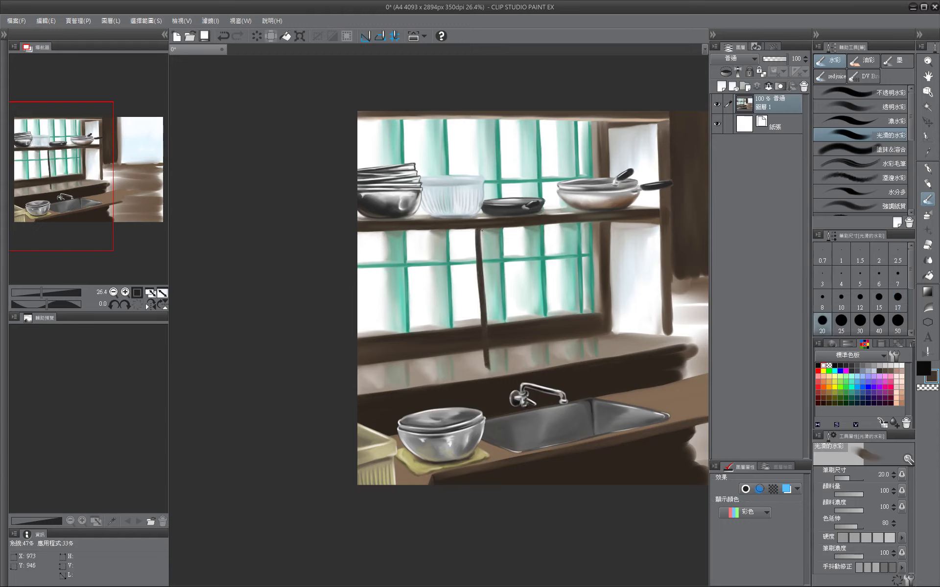
drag(475, 228, 491, 368)
Thicken and lighten the post below the shelf in sampled brown with 30 and 25 px brushes.
alt+click(480, 290)
key(bracketright)
key(bracketright)
drag(477, 255, 487, 365)
key(bracketleft)
drag(480, 263, 484, 298)
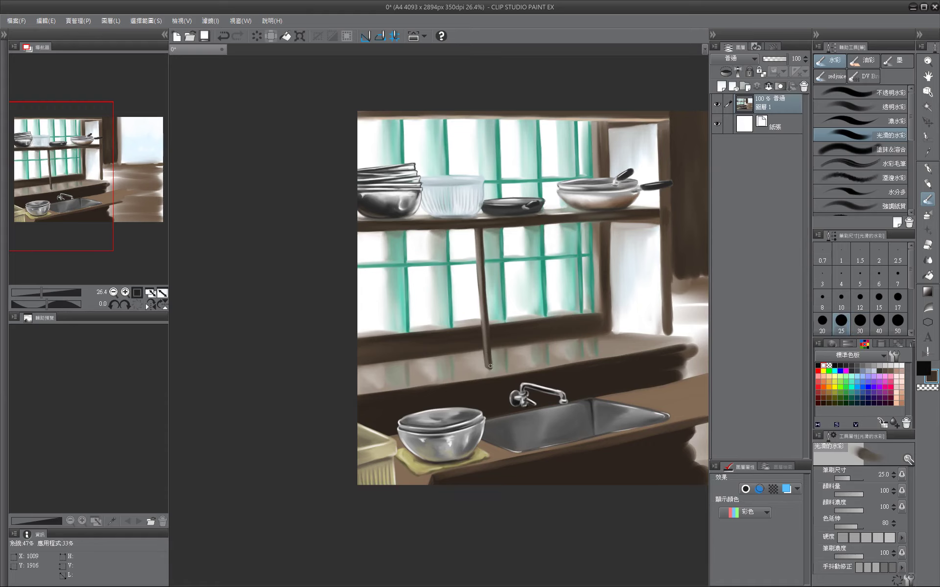
Refine the post's edge and lower end in sampled browns with 12 and 17 px brushes.
key(bracketleft)
key(bracketleft)
key(bracketleft)
key(bracketleft)
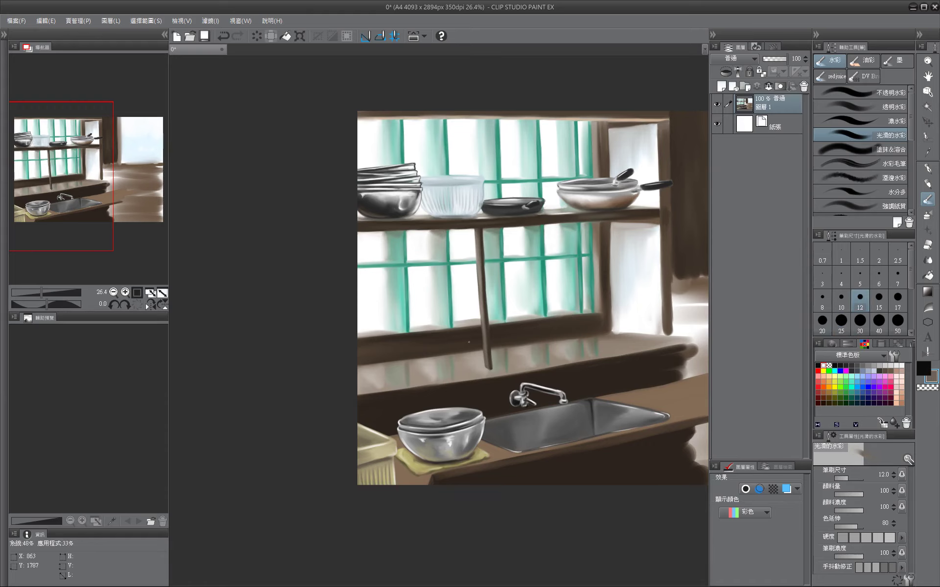
mouse_move(469, 342)
mouse_down()
mouse_move(431, 351)
mouse_move(469, 342)
mouse_up()
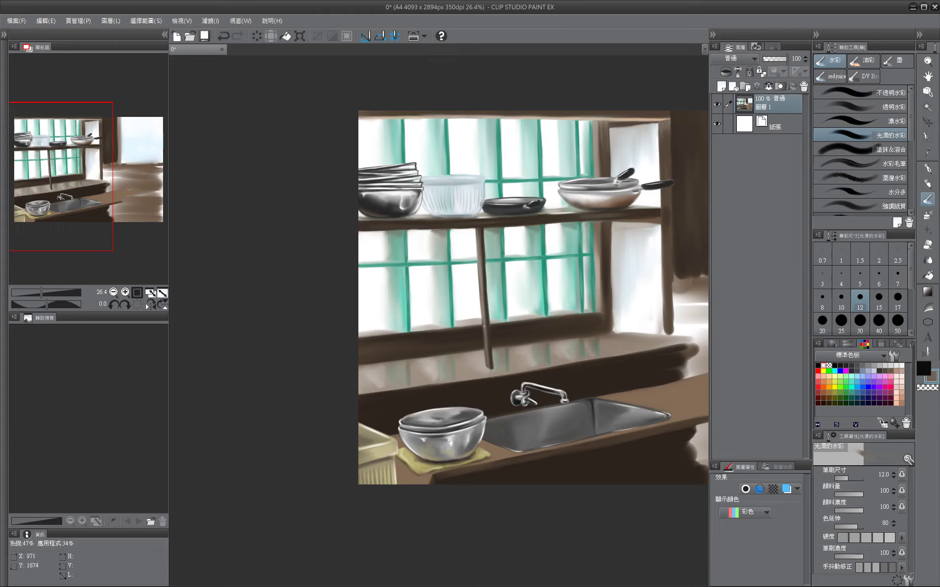
key(bracketright)
key(bracketright)
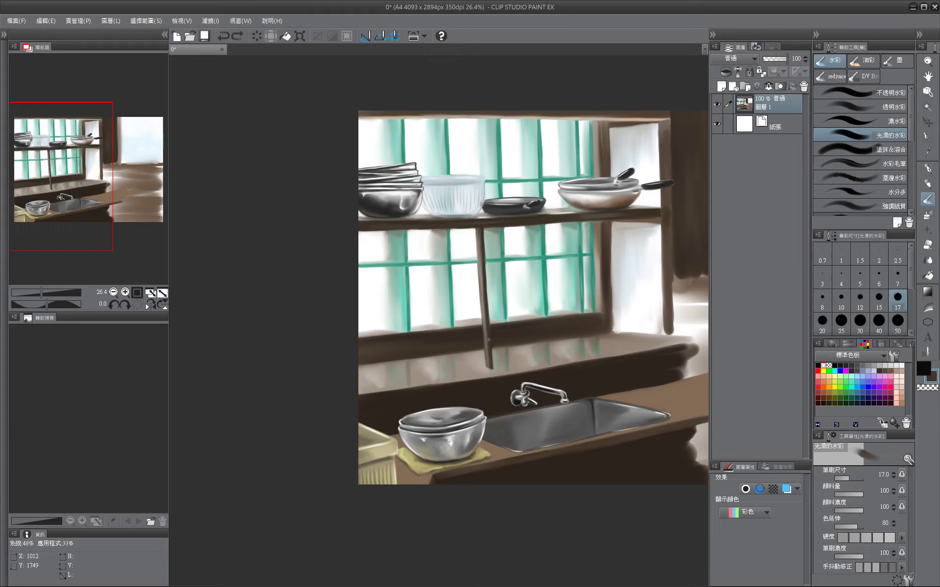
alt+click(489, 339)
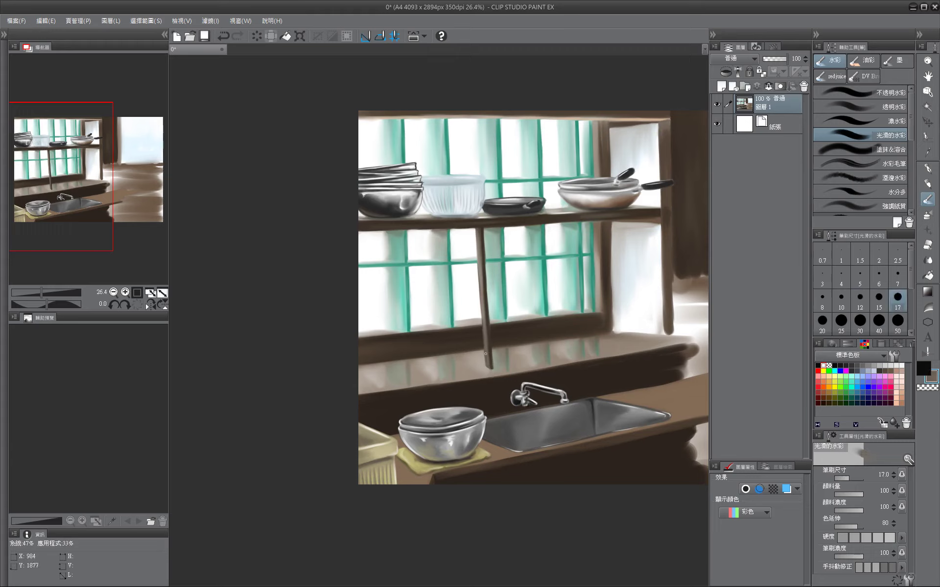
Try painting a second brown post beside the first, from the shelf to the counter, using 17 to 30 px brushes.
drag(450, 226, 457, 362)
key(bracketright)
alt+click(448, 228)
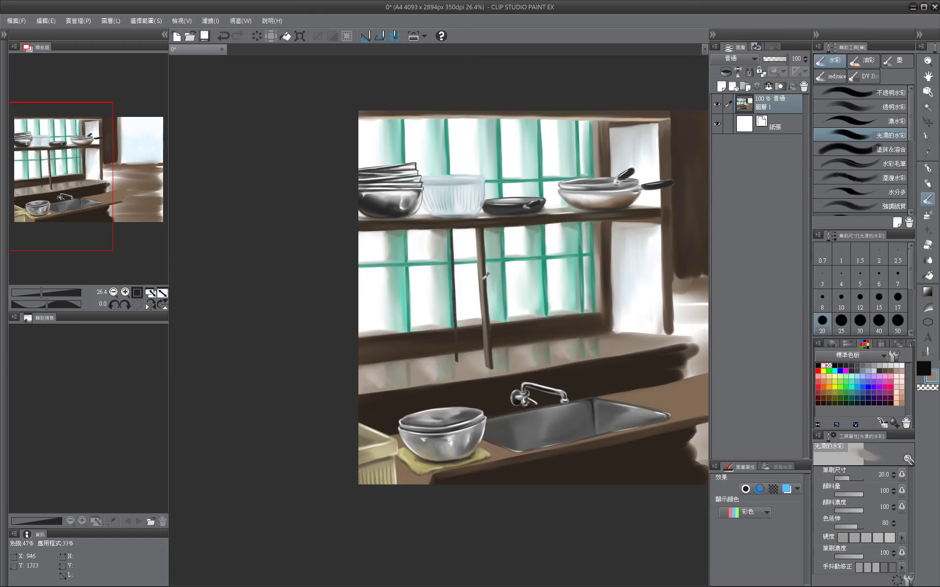
key(bracketright)
key(bracketright)
drag(449, 228, 454, 360)
Touch up the second post's lower end and edge in sampled browns at 17 and 12 px.
key(bracketleft)
key(bracketleft)
key(bracketleft)
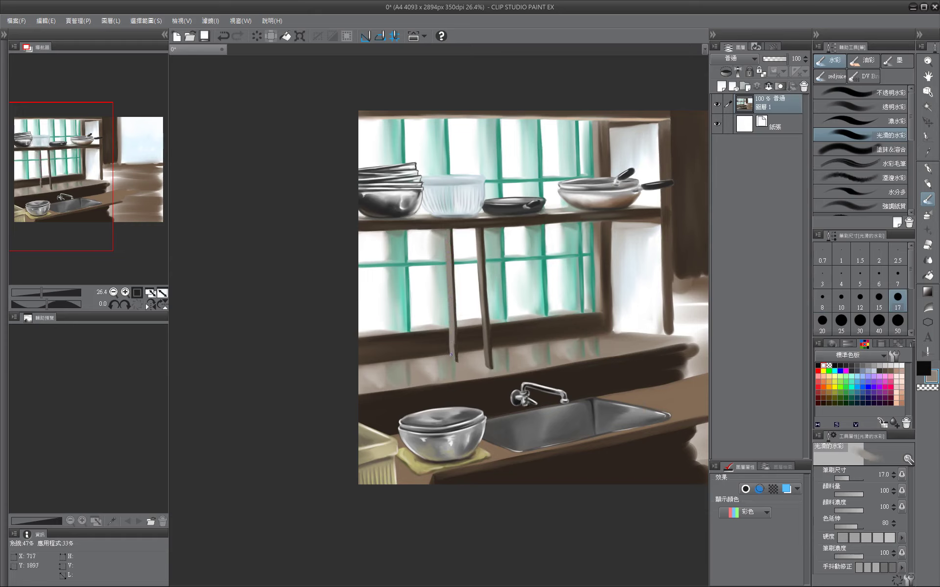
alt+click(449, 358)
key(bracketleft)
key(bracketleft)
key(bracketleft)
key(bracketright)
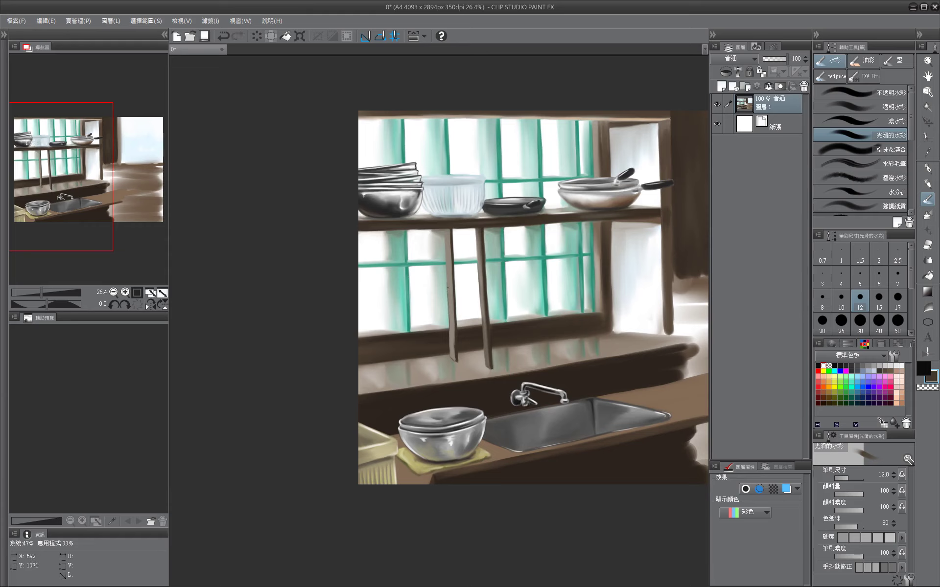
Replace the second post with one closer to the first, painting it in brown from the shelf to the counter.
mouse_move(477, 231)
mouse_down()
mouse_move(478, 284)
mouse_move(486, 274)
mouse_up()
key(bracketright)
key(bracketright)
key(bracketright)
key(bracketright)
key(bracketright)
drag(463, 342, 458, 219)
mouse_move(461, 212)
mouse_down()
mouse_move(389, 234)
mouse_move(467, 219)
mouse_move(467, 357)
mouse_move(468, 301)
mouse_up()
key(bracketleft)
key(bracketleft)
mouse_move(477, 226)
mouse_down()
mouse_move(487, 345)
mouse_move(475, 265)
mouse_up()
key(bracketright)
key(bracketright)
key(ctrl+z)
drag(475, 226, 484, 347)
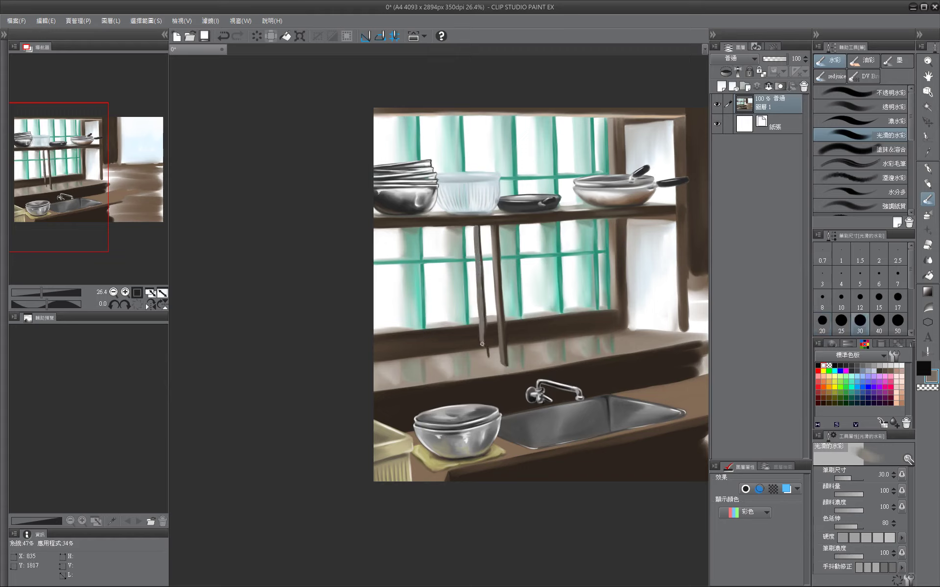
Undo the last stroke and rework the second post's lower half in sampled brown at 17 px.
key(bracketleft)
key(bracketleft)
key(bracketleft)
key(bracketleft)
key(bracketright)
key(ctrl+z)
drag(481, 311, 488, 357)
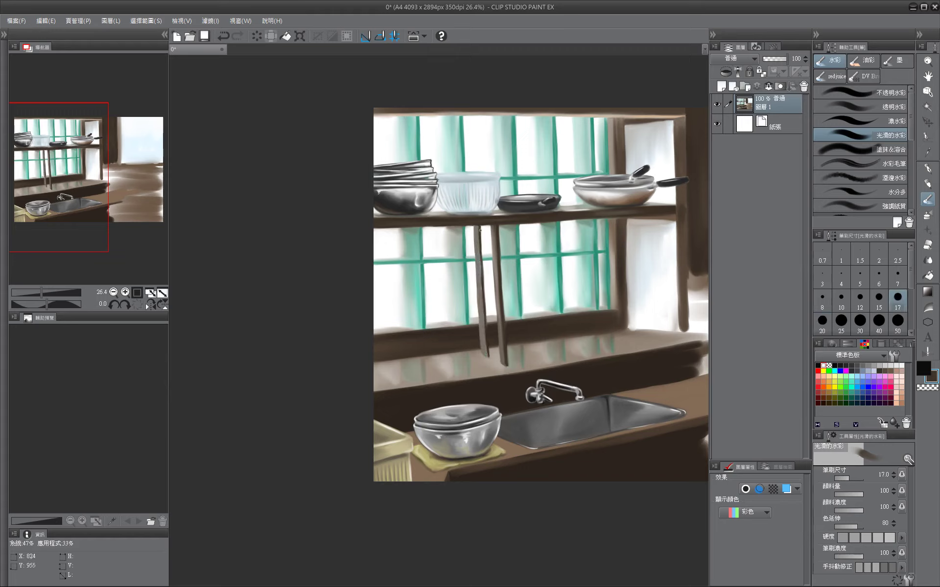
Define the second post's long edges in dark brown with 17 and 12 px brushes, undoing one stroke.
drag(479, 231, 482, 295)
key(bracketleft)
key(bracketleft)
key(ctrl+z)
drag(472, 227, 482, 352)
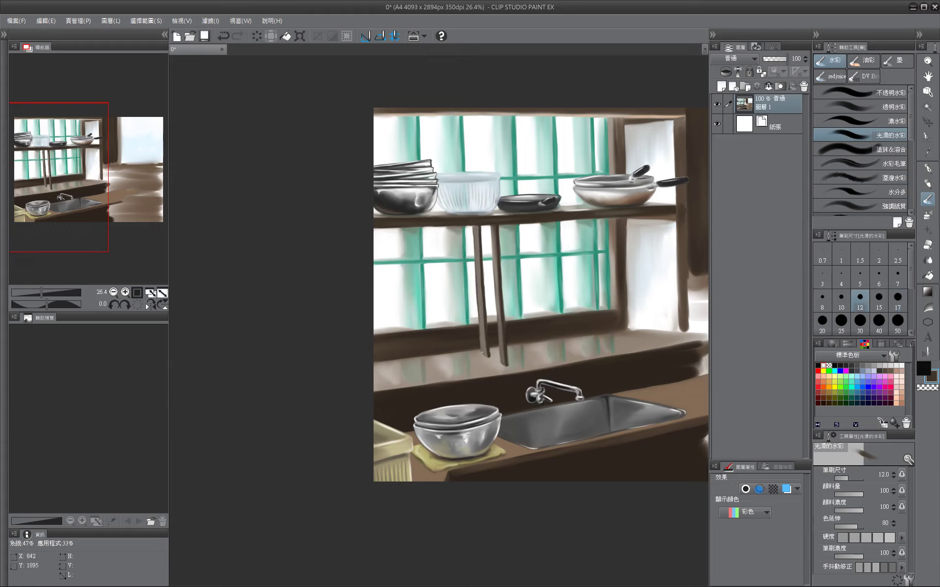
Undo the last stroke and touch up the edge of the left post's lower end at 20 px.
key(bracketright)
key(bracketright)
key(bracketright)
key(bracketright)
key(bracketleft)
key(ctrl+z)
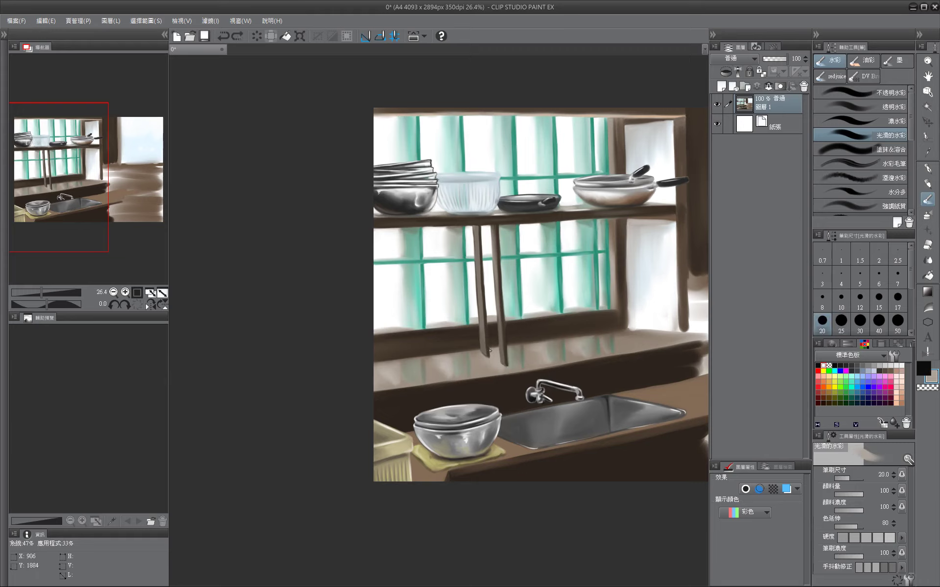
drag(500, 338, 456, 334)
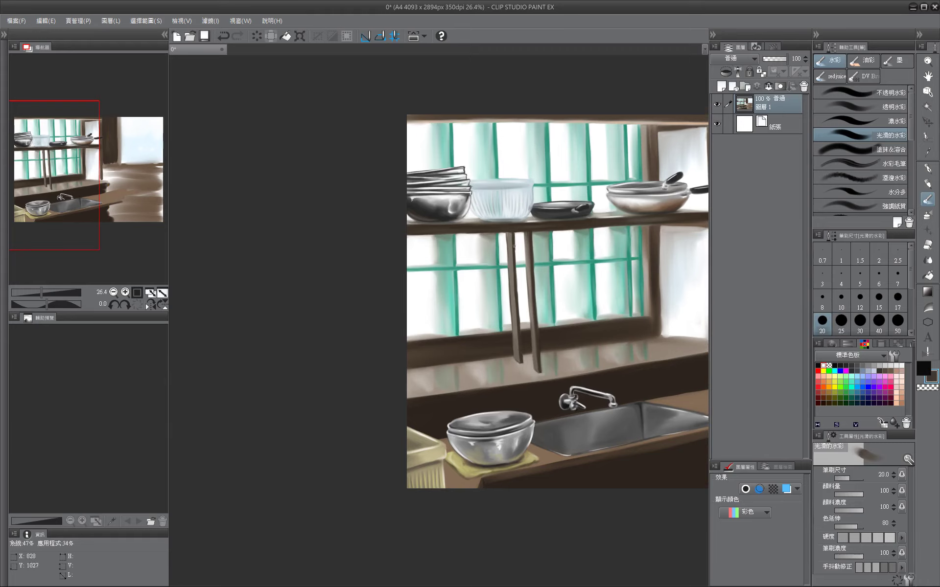
Blend the counter around the feet of both posts in sampled browns with 15 and 25 px brushes.
key(bracketleft)
key(bracketleft)
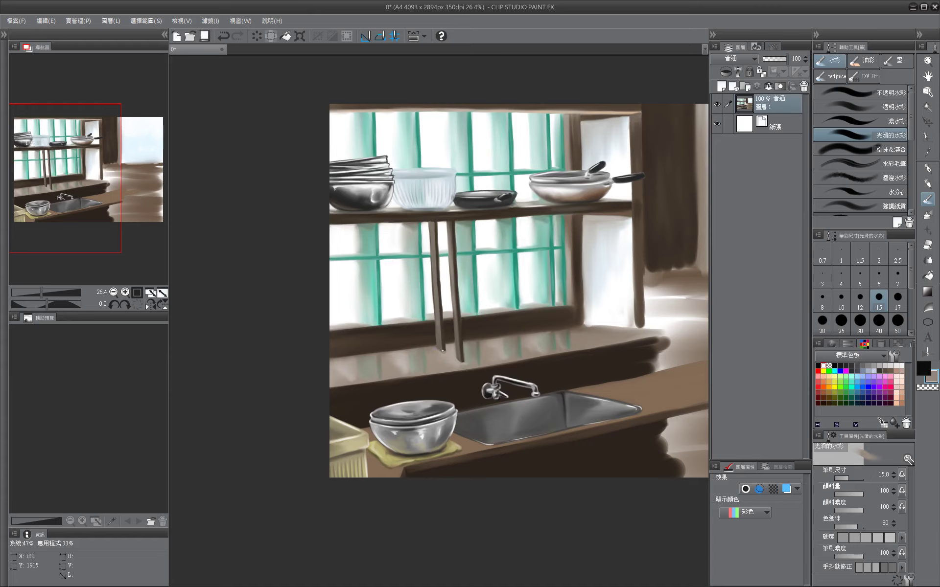
key(bracketright)
key(bracketright)
key(bracketright)
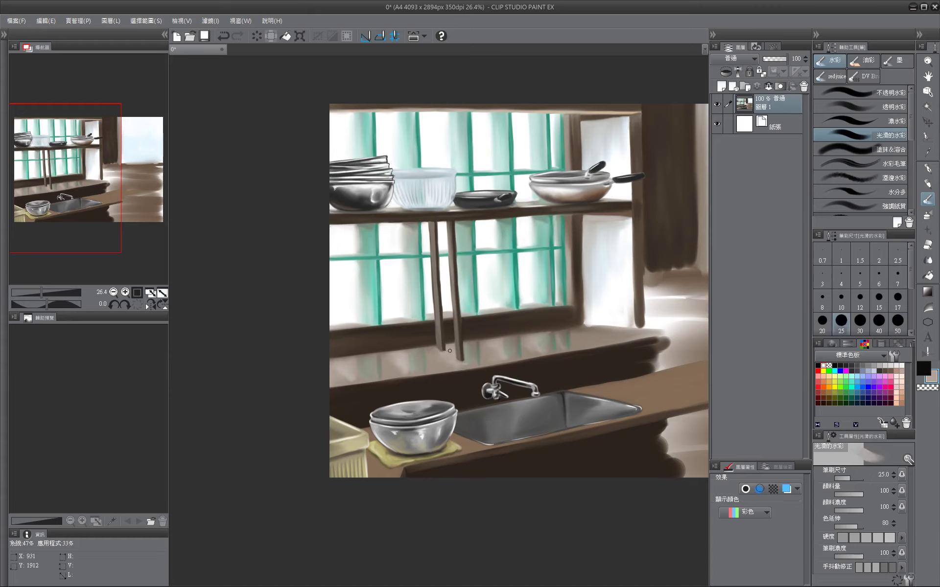
alt+click(444, 389)
key(bracketright)
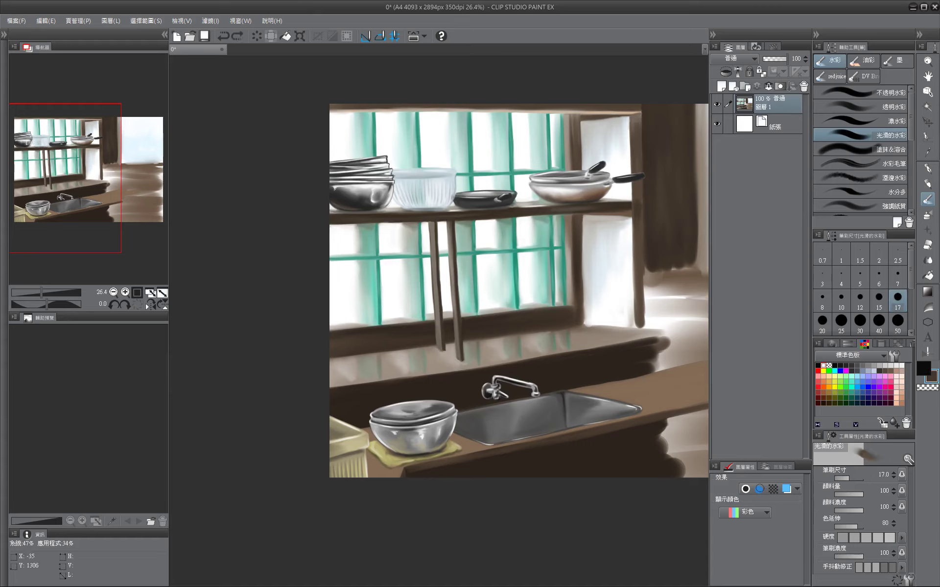
Undo the first attempt and paint an upper brown crossbar from the canvas's left edge to the right post.
mouse_move(401, 273)
mouse_down()
mouse_move(350, 275)
mouse_move(454, 273)
mouse_move(537, 242)
mouse_move(580, 241)
mouse_up()
key(ctrl+z)
mouse_move(443, 316)
mouse_down()
mouse_move(285, 275)
mouse_move(457, 257)
mouse_up()
mouse_move(493, 294)
mouse_down()
mouse_move(548, 290)
mouse_move(444, 308)
mouse_up()
key(bracketleft)
drag(275, 213, 399, 209)
key(bracketright)
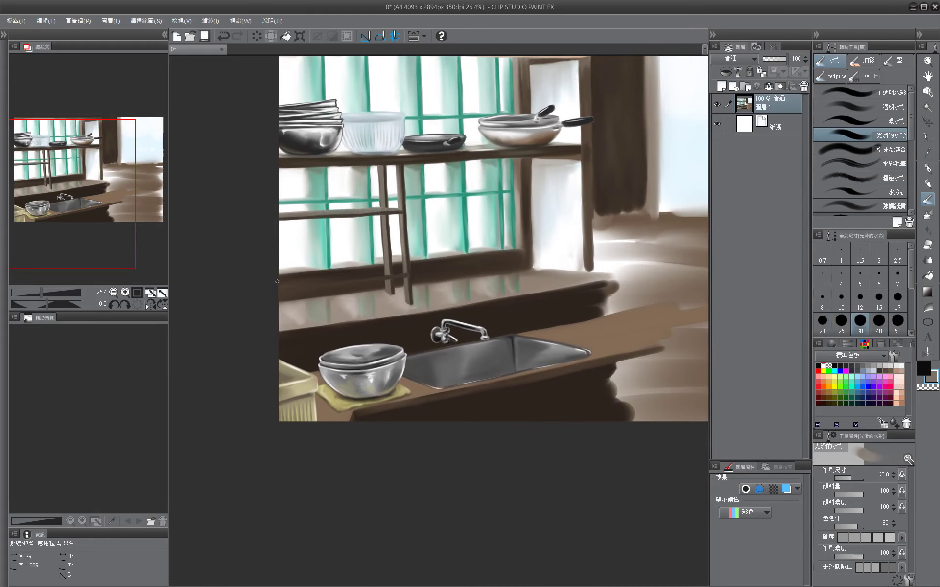
Paint a lower brown crossbar from the canvas's left edge to the posts, just above the counter.
drag(277, 282, 377, 276)
key(bracketleft)
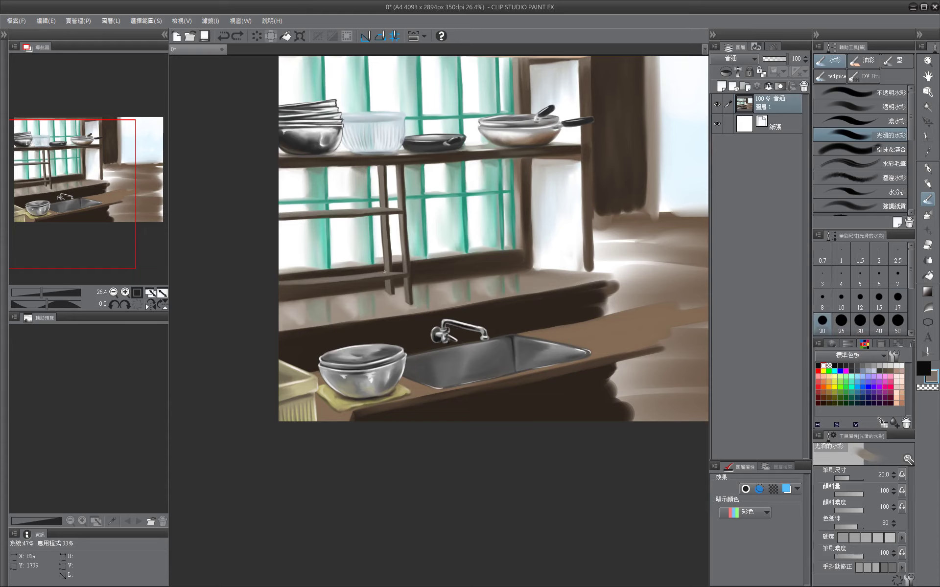
key(bracketright)
key(bracketright)
key(bracketright)
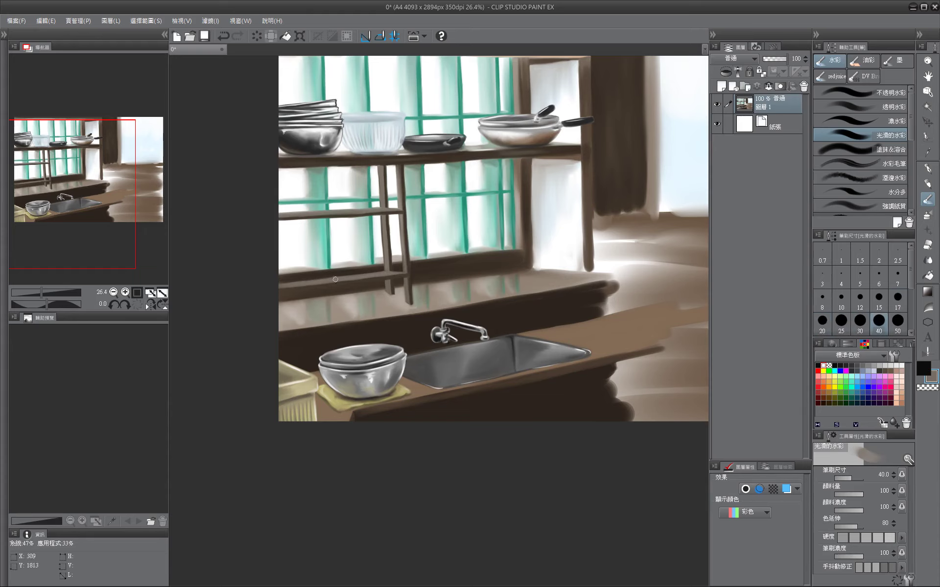
drag(430, 302, 402, 312)
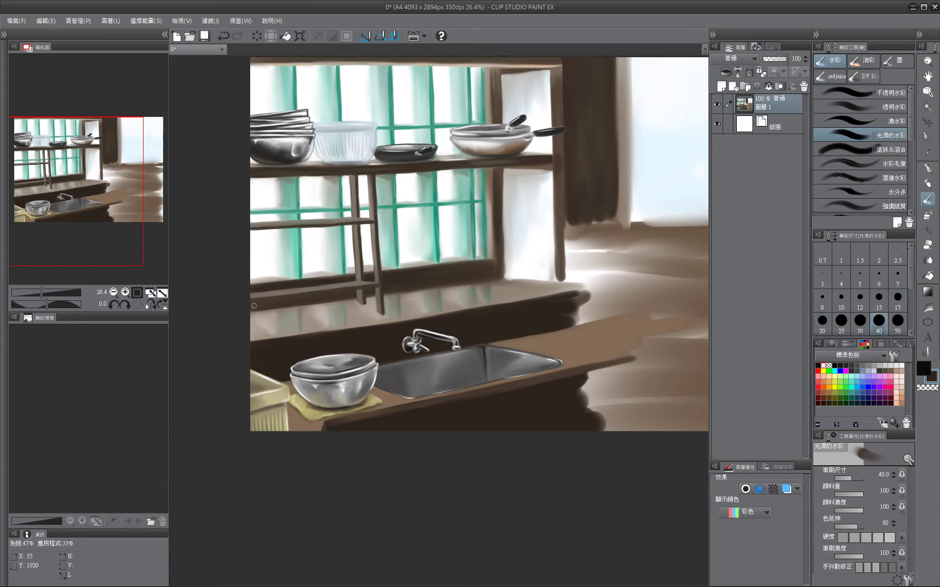
Rework the dark window sill around the lower crossbar in dark brown at 40 px.
key(bracketleft)
key(bracketright)
key(bracketright)
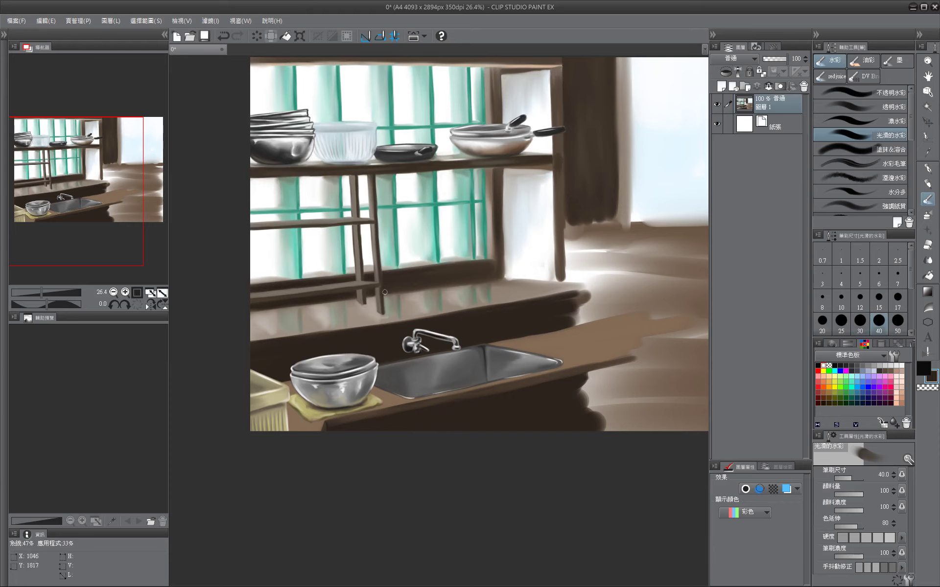
mouse_move(435, 393)
mouse_down()
mouse_move(631, 438)
mouse_move(543, 456)
mouse_up()
Define the right post's lower end below the crossbar in dark brown at 10 px.
key(bracketleft)
key(bracketleft)
key(bracketleft)
key(bracketleft)
key(bracketleft)
key(bracketleft)
key(bracketleft)
key(bracketleft)
drag(484, 344, 514, 342)
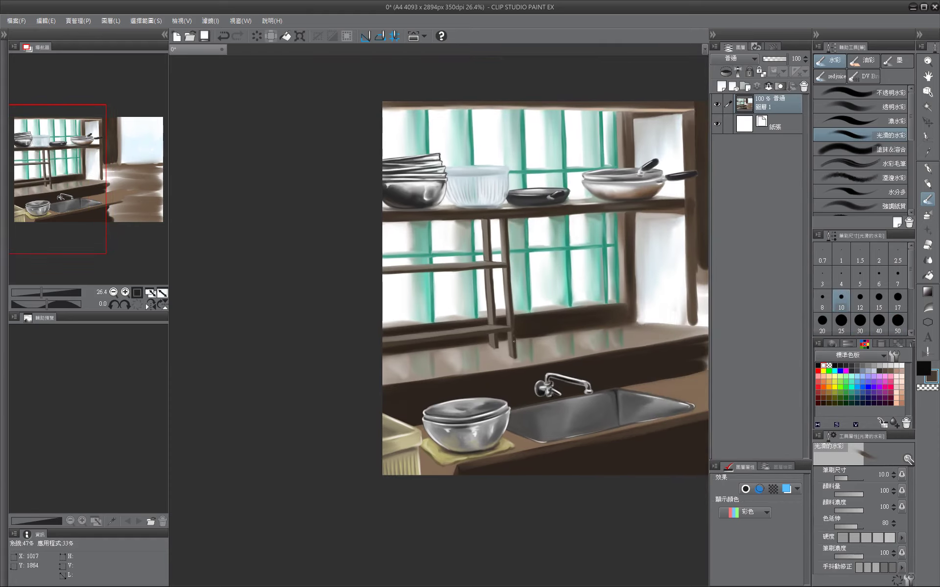
drag(504, 386, 514, 350)
Blend the counter around the right post's foot in brown at 25 px.
key(bracketright)
key(bracketright)
key(bracketright)
key(bracketright)
key(bracketright)
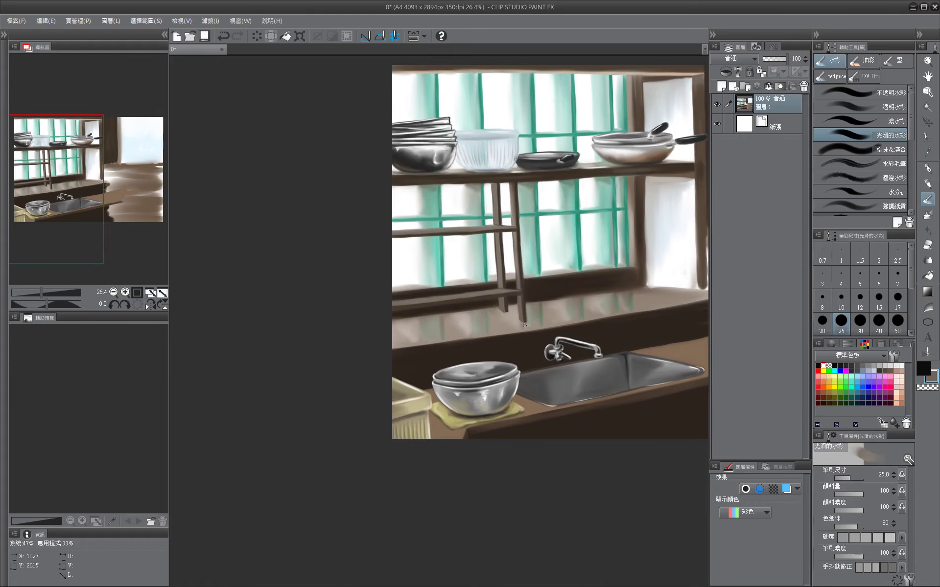
key(bracketright)
key(bracketright)
key(bracketright)
key(bracketright)
Touch up the counter at the left post's foot in sampled light brown at 17 px.
key(bracketleft)
key(bracketleft)
key(bracketleft)
key(bracketleft)
key(bracketleft)
key(bracketleft)
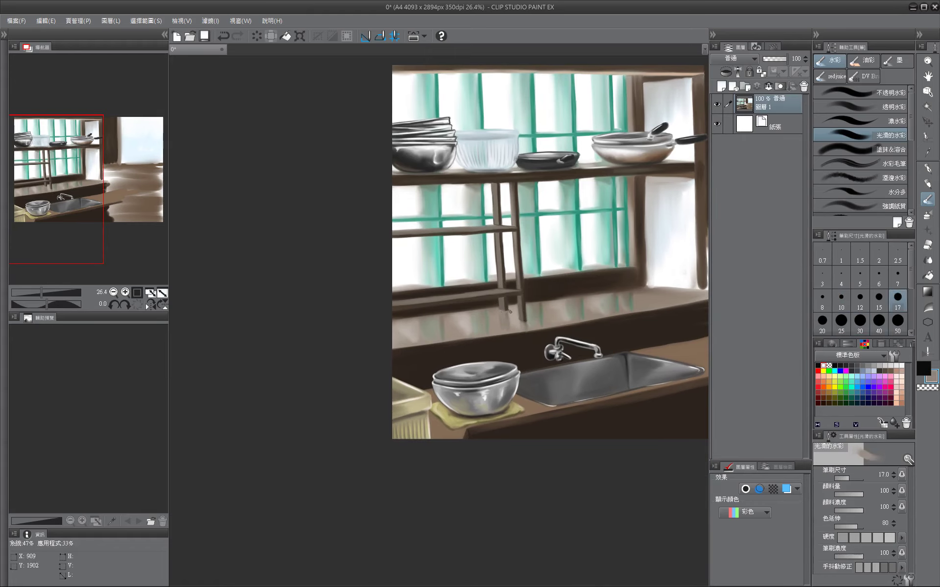
alt+click(509, 310)
scroll(527, 344, up, 1)
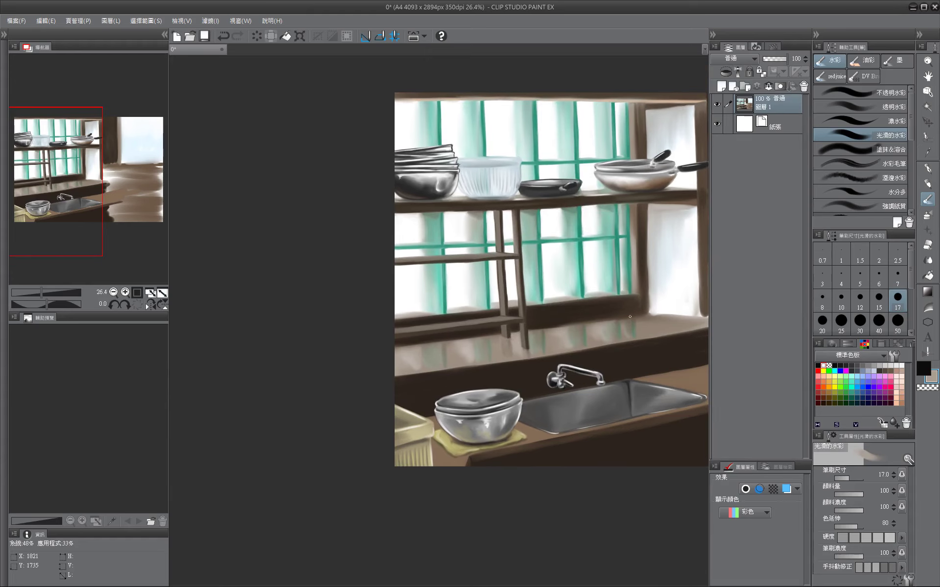
key(ctrl+0)
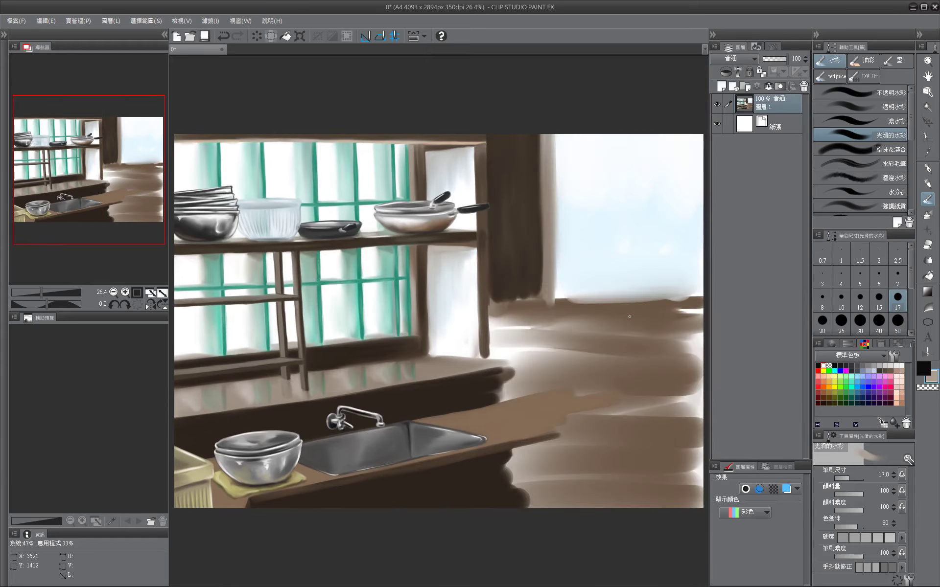
Sketch a round glass jar in pale blue (H 201, S 14, V 100) above the lower crossbar at 12 and 17 px.
scroll(629, 317, left, 4)
alt+click(641, 371)
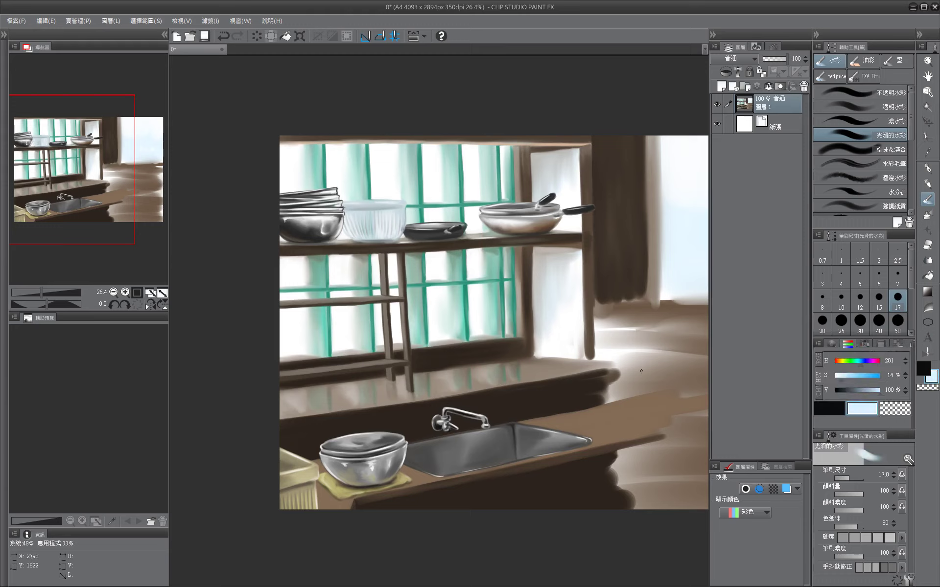
key(bracketleft)
key(bracketleft)
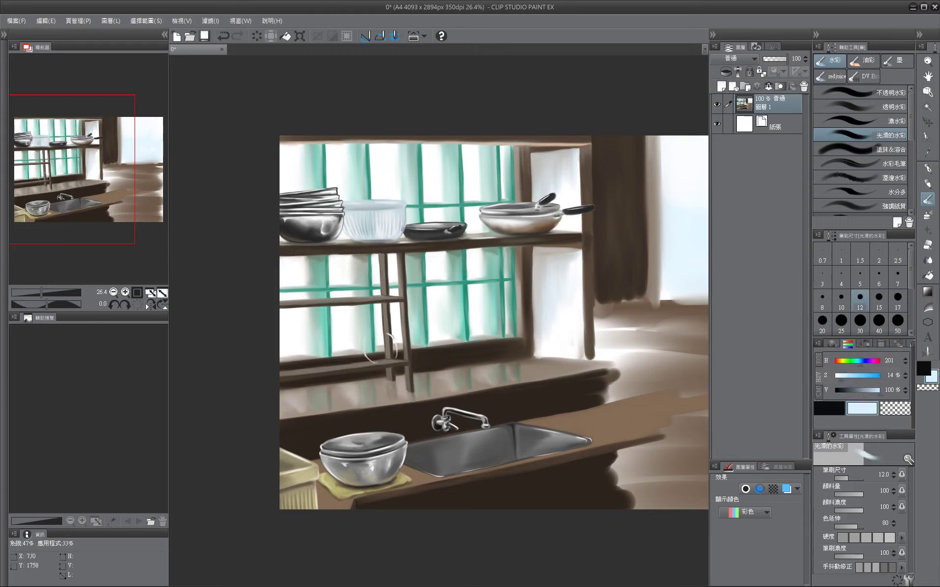
key(bracketright)
key(bracketright)
scroll(365, 352, right, 1)
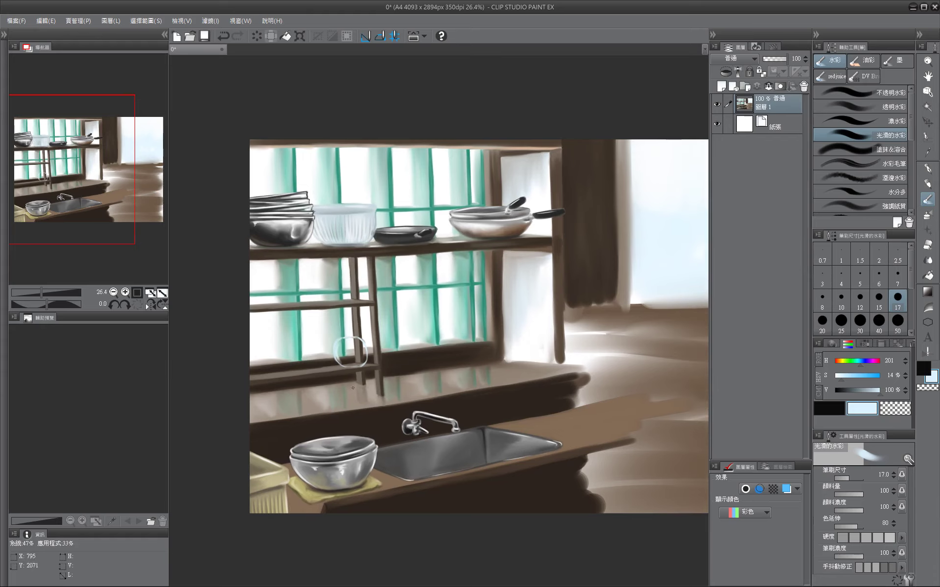
Build up the round jar's pale blue glass outline with 25 and 17 px brushes.
key(bracketright)
key(bracketright)
scroll(440, 326, left, 3)
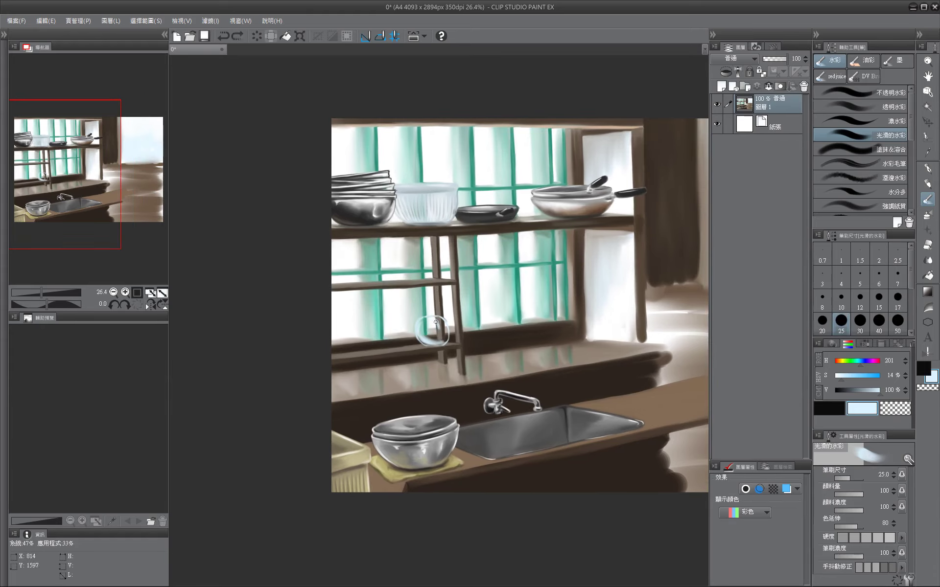
key(bracketleft)
key(bracketright)
key(bracketright)
key(bracketright)
key(bracketleft)
key(bracketleft)
key(bracketleft)
key(bracketleft)
key(bracketleft)
key(bracketleft)
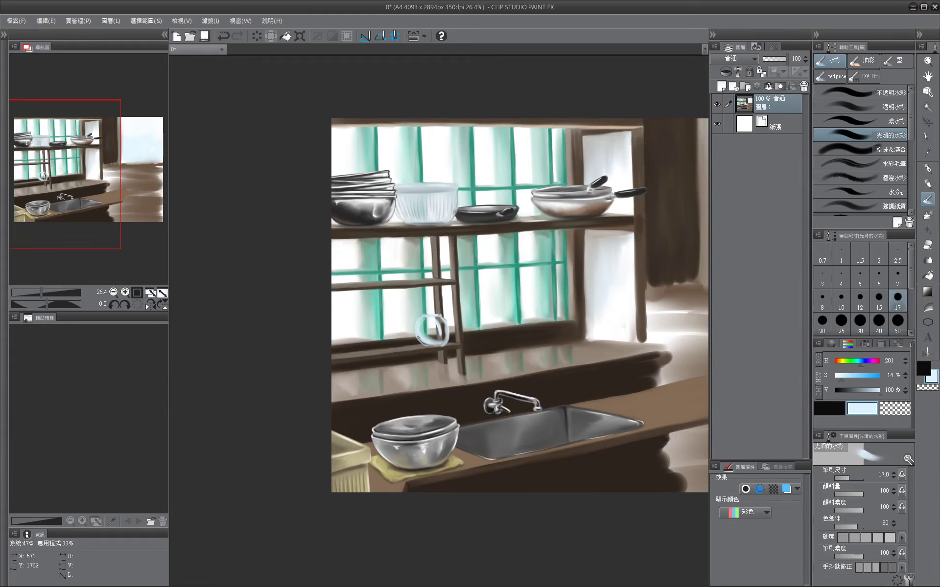
Clean up the post and crossbar around the round jar in sampled dark brown at 12 px.
alt+click(431, 349)
alt+click(431, 350)
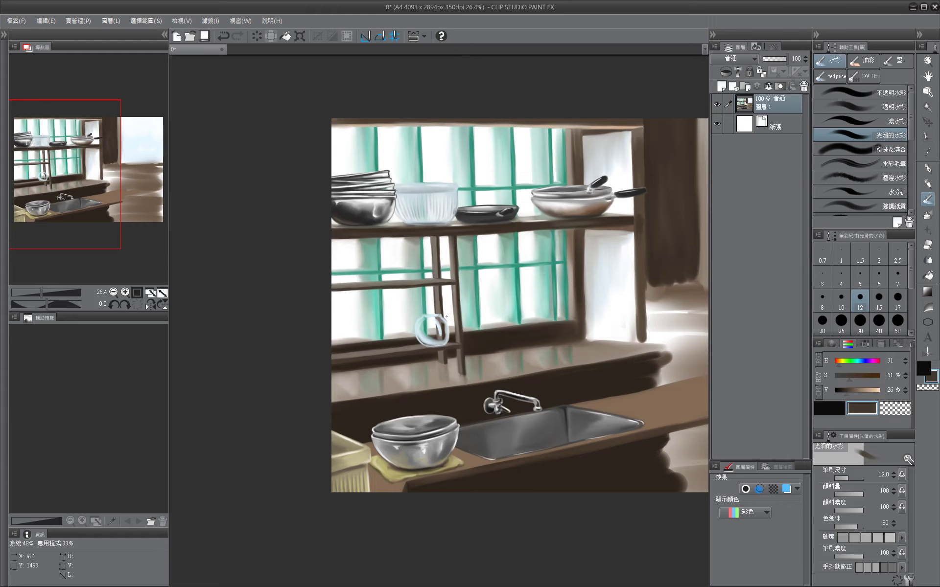
alt+click(422, 345)
click(864, 344)
drag(538, 293, 376, 273)
key(bracketleft)
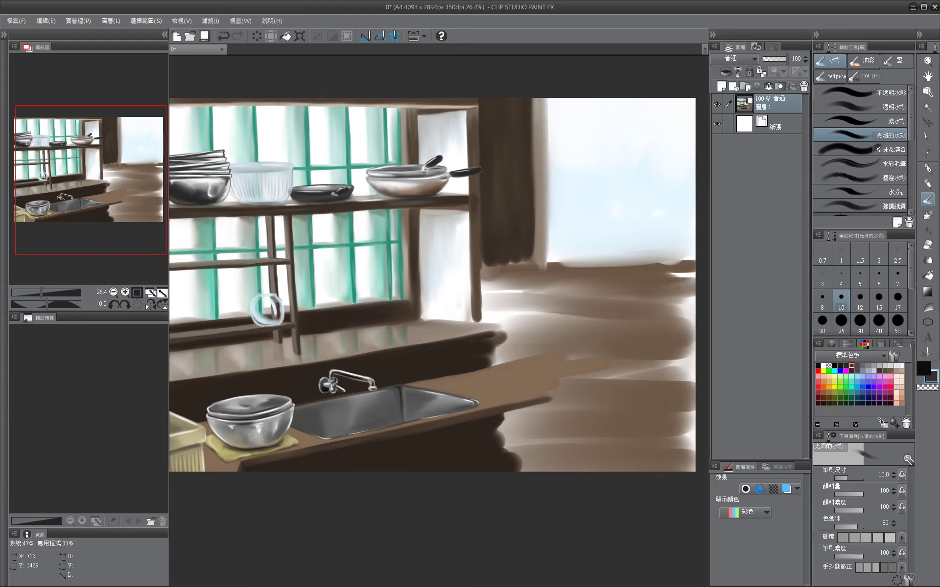
Paint the round jar's neck and rim, and tint the glass with sampled teal at 20 px.
alt+click(270, 292)
mouse_move(263, 289)
mouse_down()
mouse_move(487, 283)
mouse_move(366, 304)
mouse_move(471, 292)
mouse_up()
alt+click(366, 304)
key(bracketright)
key(bracketright)
key(bracketright)
key(bracketright)
key(bracketright)
key(bracketright)
key(bracketleft)
key(bracketleft)
alt+click(475, 306)
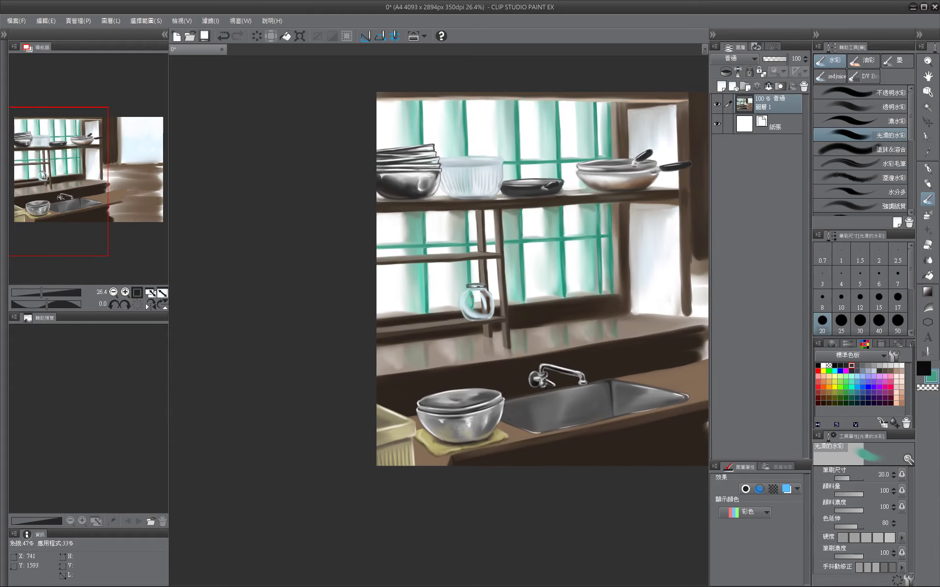
Add white highlights to the round jar's rim and body with 17 and 15 px brushes.
alt+click(482, 292)
key(bracketleft)
key(bracketleft)
key(bracketleft)
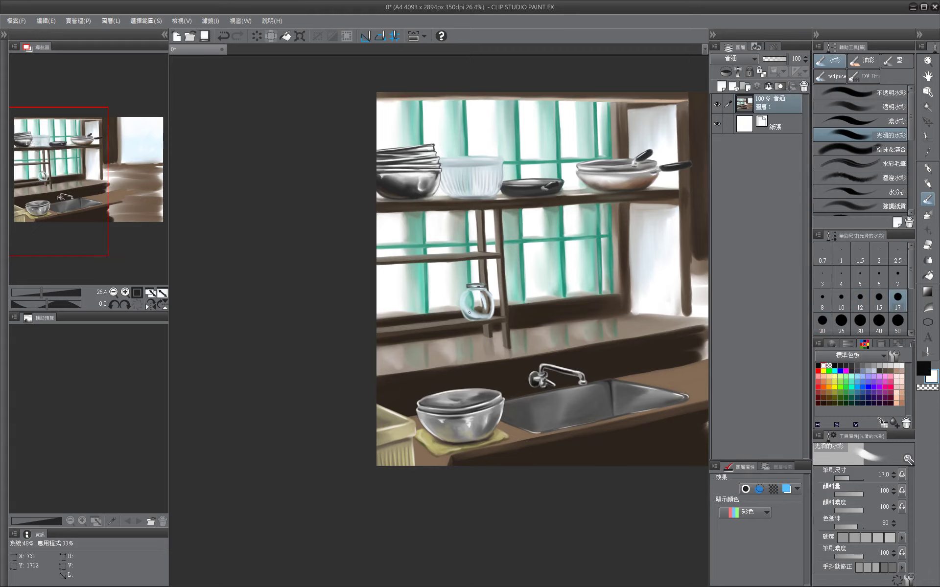
mouse_move(503, 337)
mouse_down()
mouse_move(464, 344)
mouse_move(538, 336)
mouse_up()
key(bracketright)
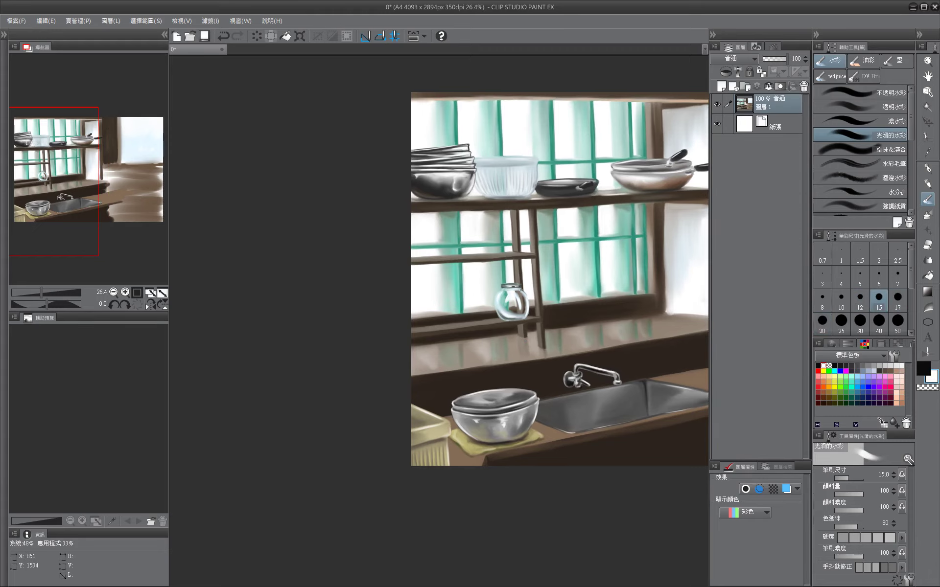
Outline a second glass jar left of the round one in sampled pale blue at 12 px.
mouse_move(520, 288)
mouse_down()
mouse_move(427, 295)
mouse_move(517, 282)
mouse_move(434, 288)
mouse_up()
alt+click(415, 296)
key(bracketright)
alt+click(412, 342)
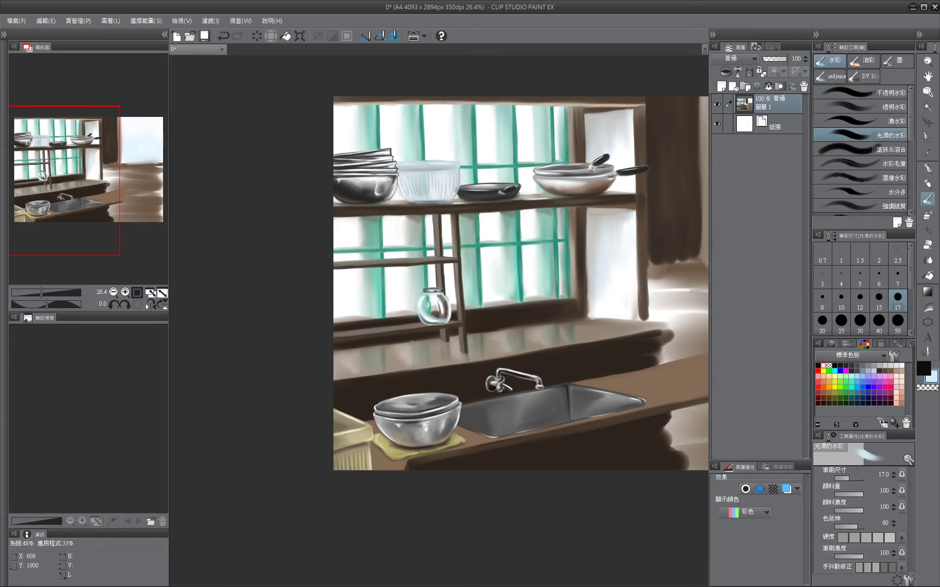
key(bracketleft)
key(bracketleft)
drag(412, 342, 490, 297)
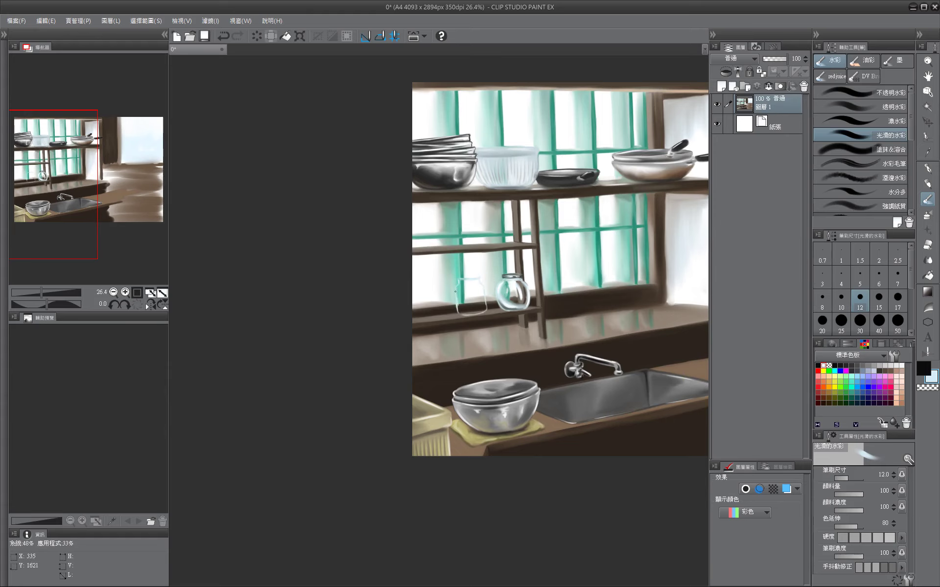
Fill in the second jar's glass body and shape its knobbed lid in pale tones.
key(bracketright)
key(bracketright)
key(bracketright)
mouse_move(485, 297)
mouse_down()
mouse_move(384, 316)
mouse_move(460, 337)
mouse_move(412, 339)
mouse_move(435, 337)
mouse_up()
key(bracketleft)
key(bracketleft)
mouse_move(409, 303)
mouse_down()
mouse_move(481, 310)
mouse_move(383, 327)
mouse_move(428, 299)
mouse_move(364, 317)
mouse_move(418, 312)
mouse_move(386, 295)
mouse_up()
Paint white vertical ribs on the second jar's body and highlights on its lid at 12 px.
key(bracketright)
key(bracketright)
key(bracketright)
key(bracketleft)
key(bracketleft)
key(bracketleft)
key(bracketleft)
key(bracketright)
key(bracketleft)
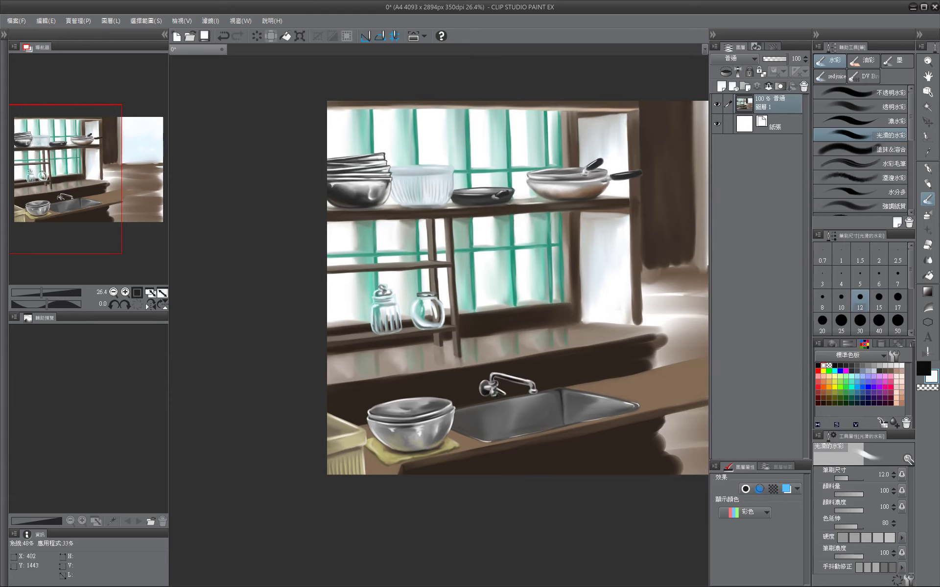
Soften the ribbed jar's glass with white at 25 and 15 px.
key(bracketright)
key(bracketright)
key(bracketright)
key(bracketright)
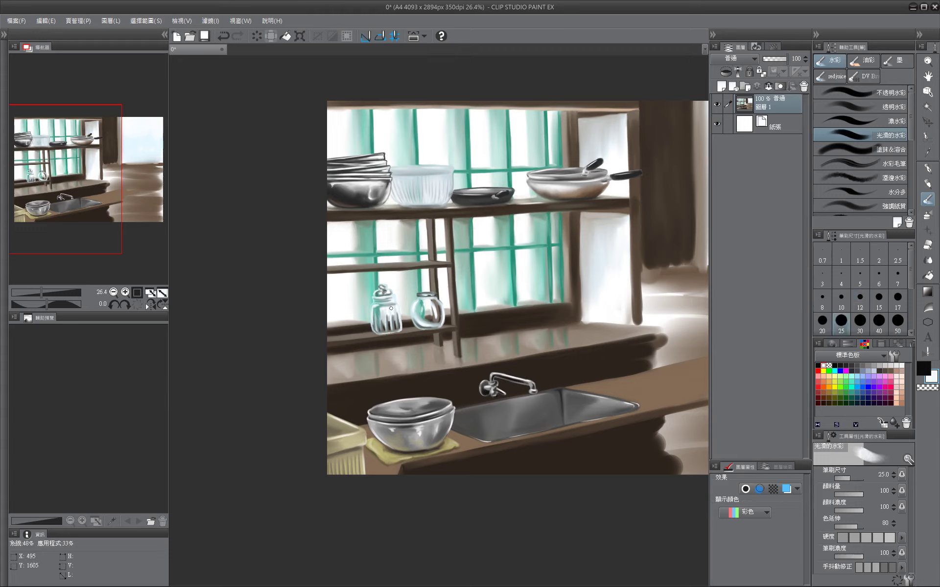
drag(391, 325, 397, 305)
key(bracketleft)
key(bracketleft)
key(bracketleft)
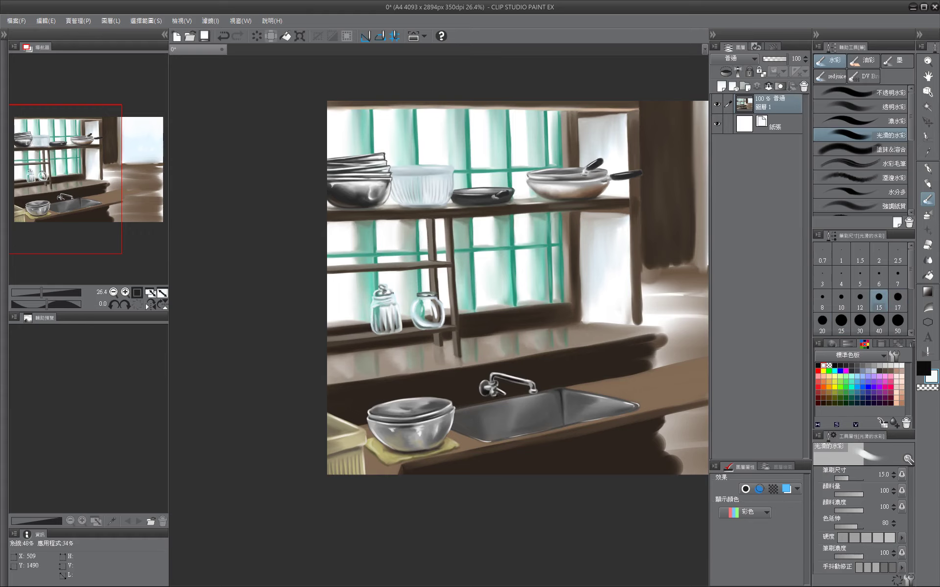
Refine the ribbed jar's lid and shoulders in sampled pale blue at 12 px.
alt+click(394, 302)
key(bracketleft)
drag(391, 276, 435, 282)
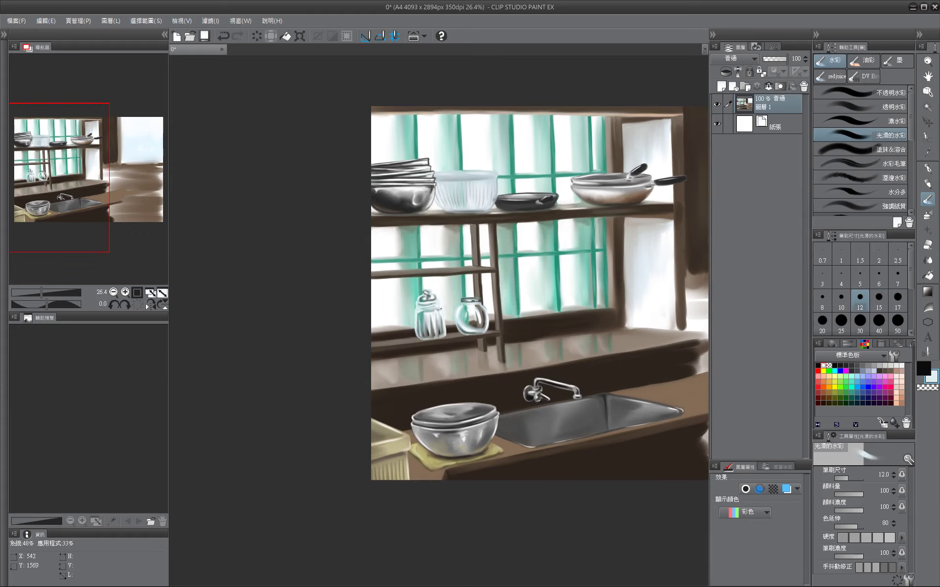
alt+click(438, 304)
mouse_move(416, 337)
mouse_down()
mouse_move(470, 338)
mouse_move(493, 352)
mouse_up()
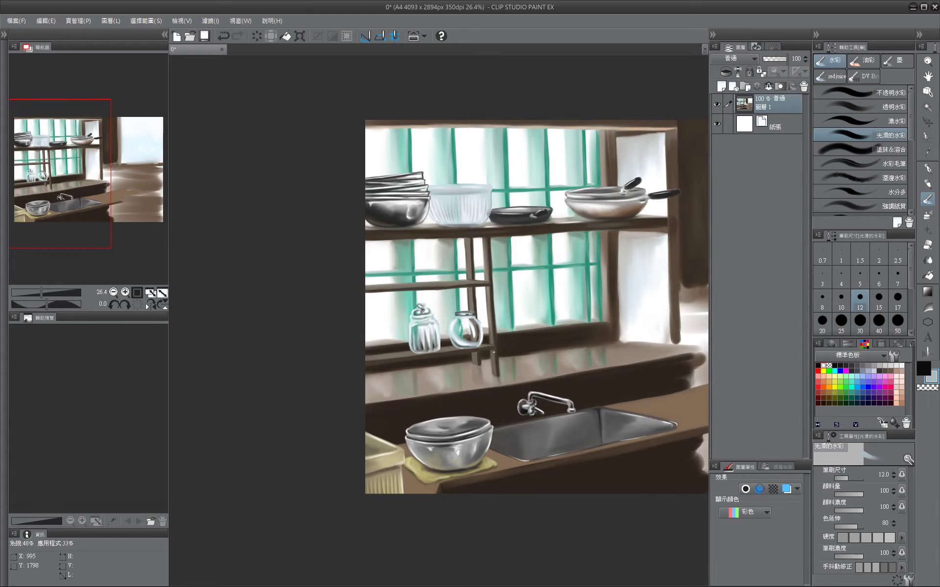
Sharpen both jars' edges and highlights in sampled pale blue and white with 10 and 15 px brushes.
key(bracketleft)
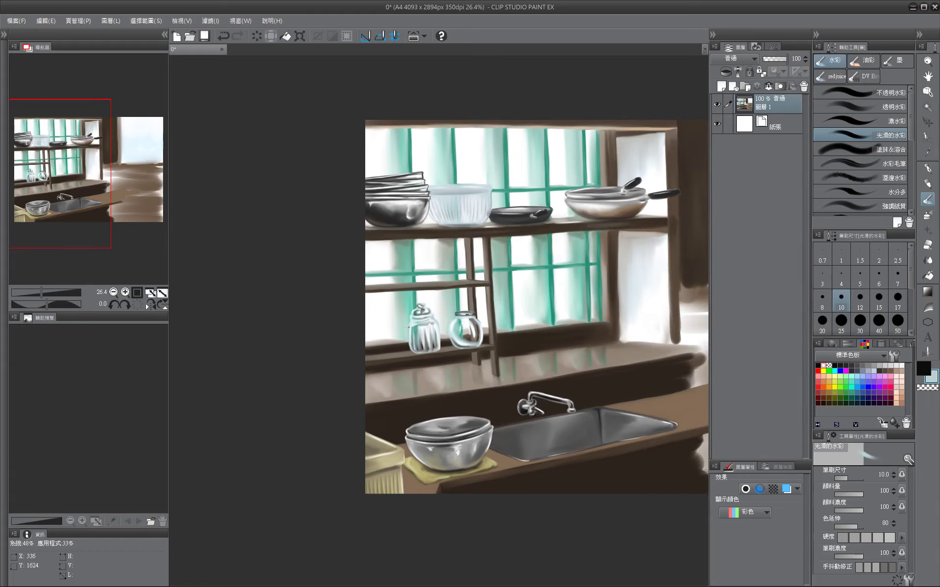
alt+click(408, 338)
key(bracketright)
key(bracketright)
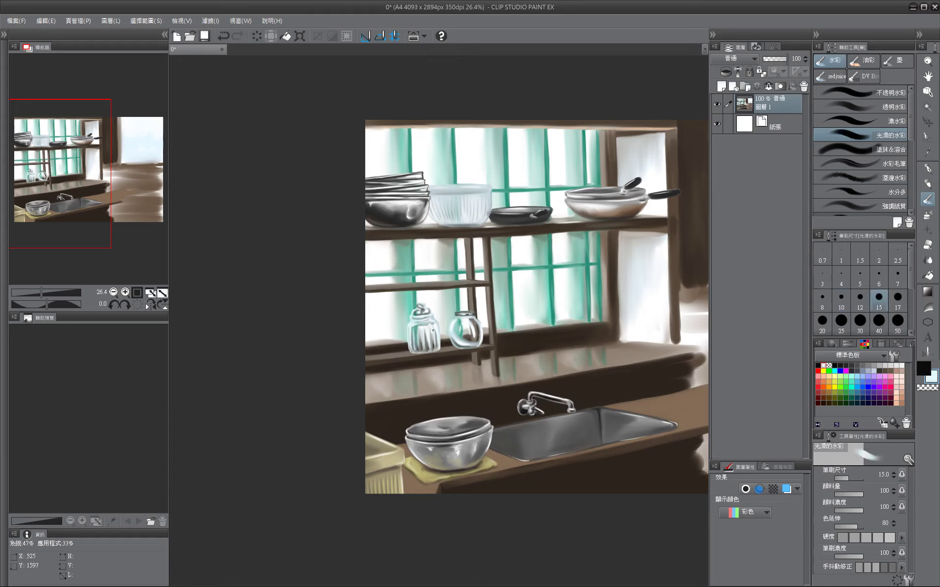
mouse_move(438, 350)
mouse_down()
mouse_move(389, 347)
mouse_move(494, 328)
mouse_move(366, 336)
mouse_move(482, 353)
mouse_up()
key(bracketleft)
alt+click(389, 347)
key(bracketright)
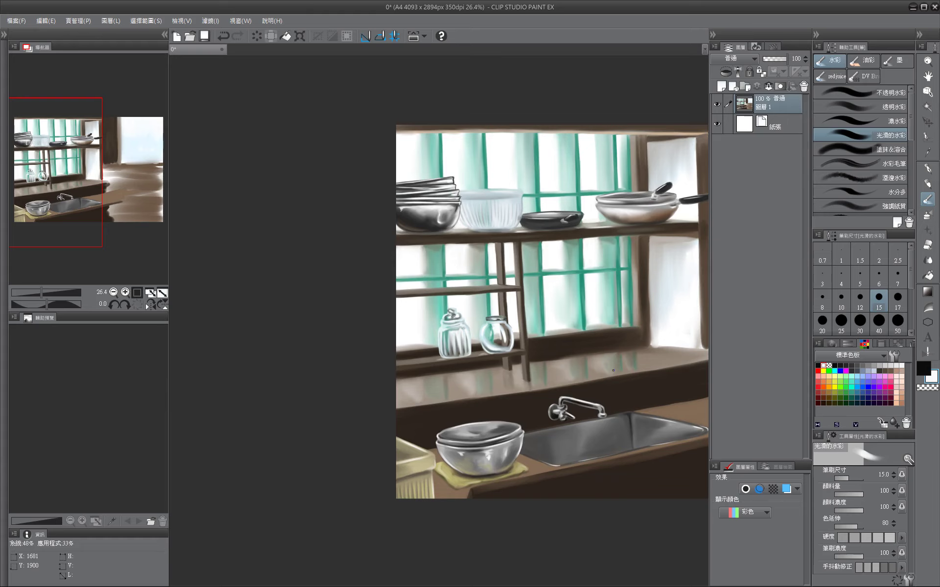
Touch up the counter and rack legs below the jars with sampled brown and white at 25 px, and save the painting.
drag(613, 371, 522, 329)
key(bracketright)
key(bracketright)
key(bracketright)
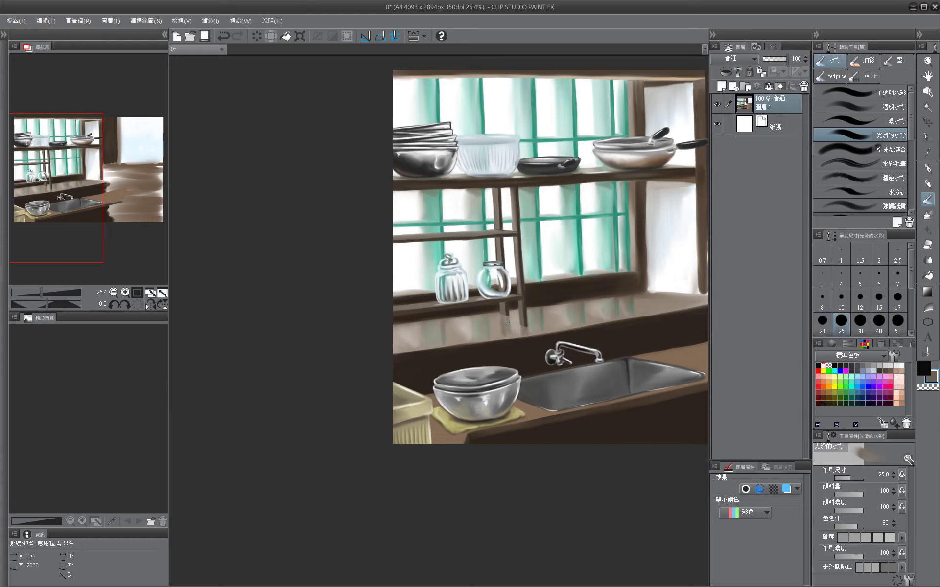
alt+click(674, 157)
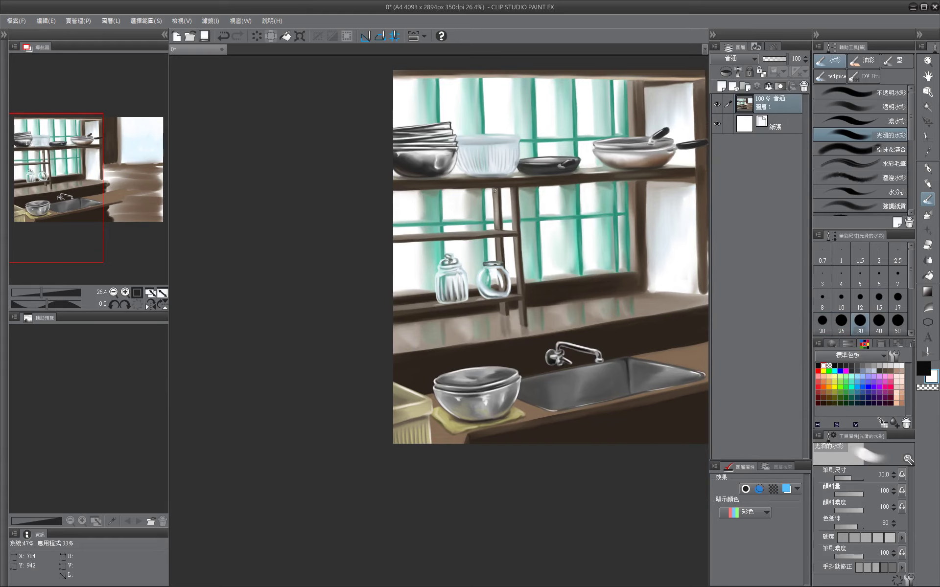
key(bracketleft)
mouse_move(502, 313)
mouse_down()
mouse_move(504, 302)
mouse_move(520, 307)
mouse_up()
key(bracketright)
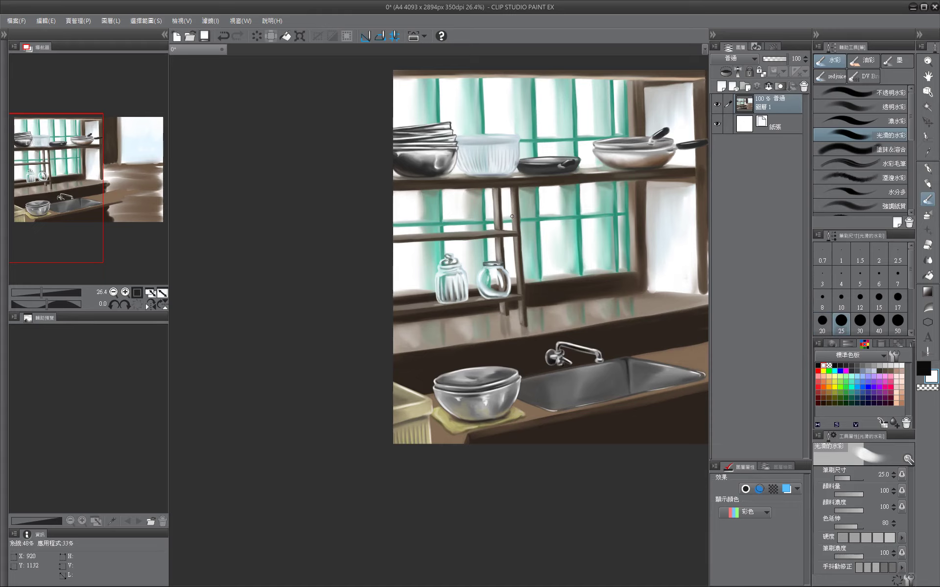
key(ctrl+s)
Outline the sides of a third jar beside the ribbed one in yellow (H 60, S 40, V 81) at 15 px.
mouse_move(539, 279)
mouse_down()
mouse_move(465, 309)
mouse_move(537, 307)
mouse_up()
click(834, 380)
click(847, 344)
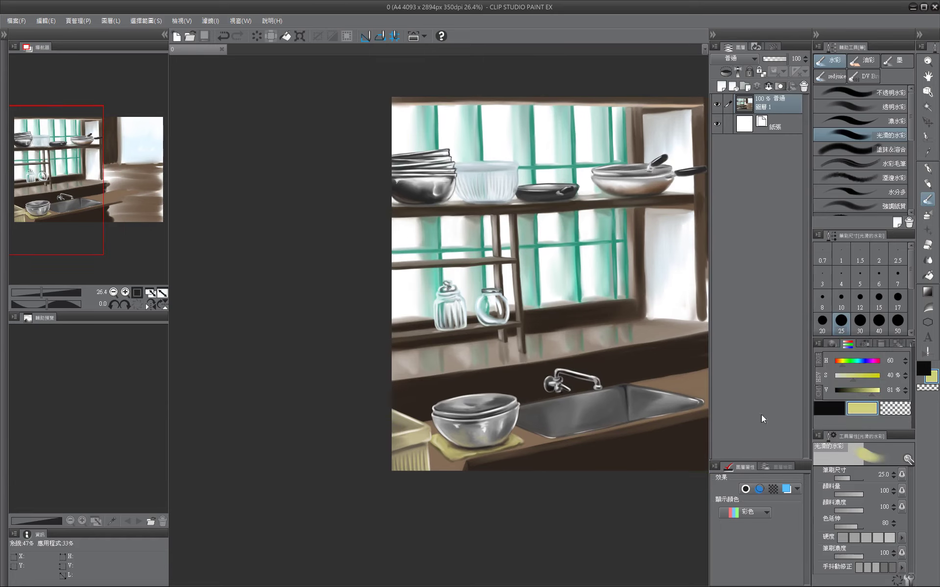
key(bracketleft)
key(bracketleft)
key(bracketleft)
drag(424, 329, 424, 304)
mouse_move(490, 306)
mouse_down()
mouse_move(441, 305)
mouse_move(508, 300)
mouse_up()
Fill the third jar's body with yellow at 30 px and block in its pale lid with a 17 px brush.
key(bracketright)
key(bracketright)
key(bracketright)
key(bracketright)
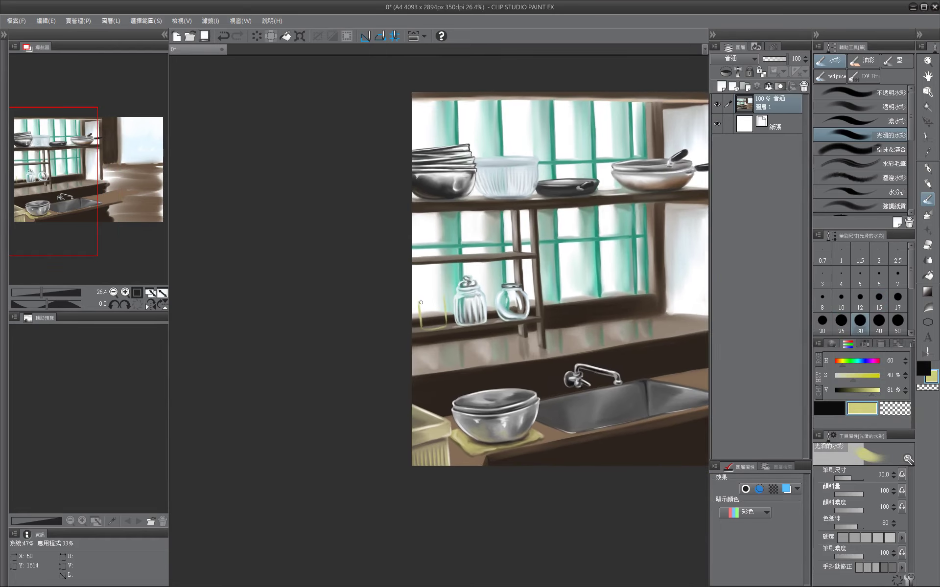
mouse_move(419, 298)
mouse_down()
mouse_move(441, 309)
mouse_move(386, 293)
mouse_move(421, 281)
mouse_move(341, 294)
mouse_move(460, 295)
mouse_move(417, 327)
mouse_move(368, 302)
mouse_move(400, 288)
mouse_up()
click(864, 344)
click(897, 299)
click(847, 343)
key(])
click(864, 343)
click(898, 298)
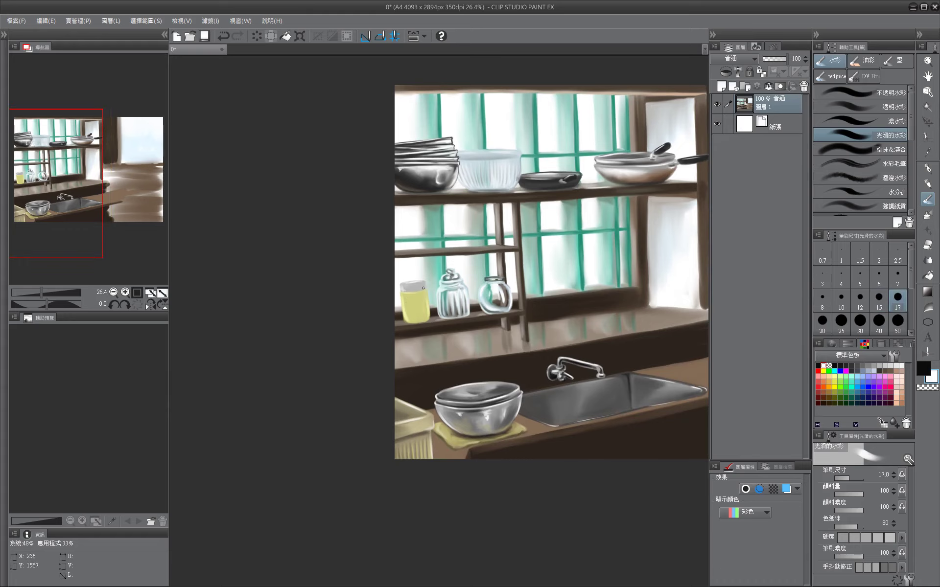
Add fine white highlights to the yellow jar's lid with brushes from 10 to 17 px.
key(bracketleft)
key(bracketleft)
key(bracketleft)
key(bracketright)
key(bracketright)
key(bracketright)
Tint the yellow jar's lid and upper glass in sampled pale yellow, varying the brush between 20 and 60 px.
alt+click(411, 299)
key(bracketright)
key(bracketright)
key(bracketright)
key(bracketright)
key(bracketright)
key(bracketright)
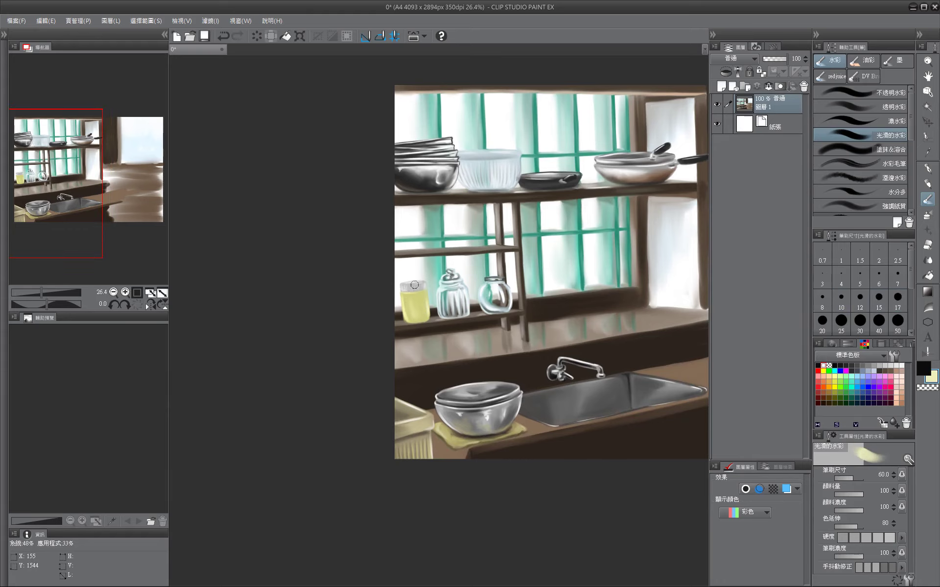
key(bracketleft)
key(bracketleft)
key(bracketleft)
key(bracketleft)
key(bracketleft)
mouse_move(425, 382)
mouse_down()
mouse_move(303, 393)
mouse_move(448, 385)
mouse_up()
Clean up the yellow jar's base and edges with sampled dark brown at 15 px and pale yellow at 20 px.
key(bracketleft)
key(bracketleft)
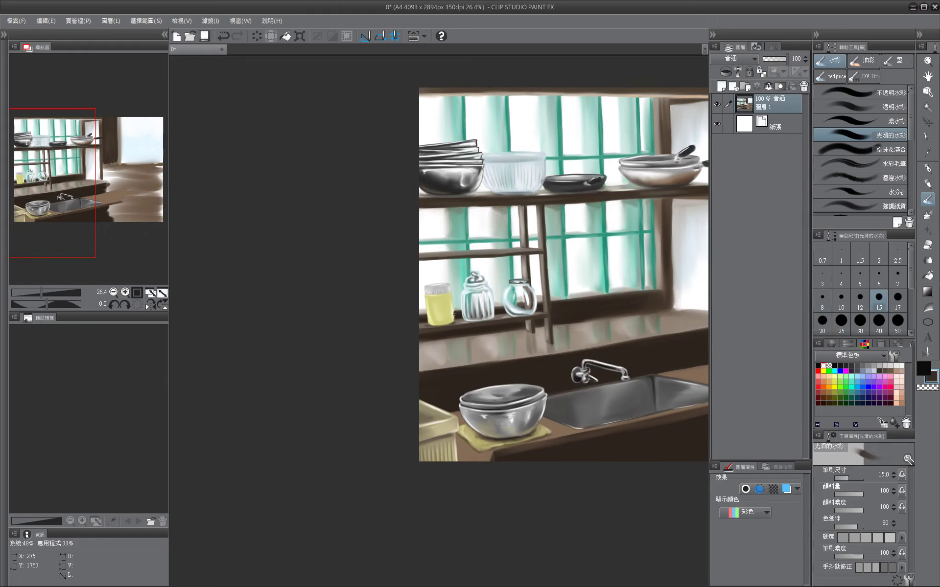
alt+click(453, 307)
key(bracketright)
key(bracketright)
alt+click(453, 313)
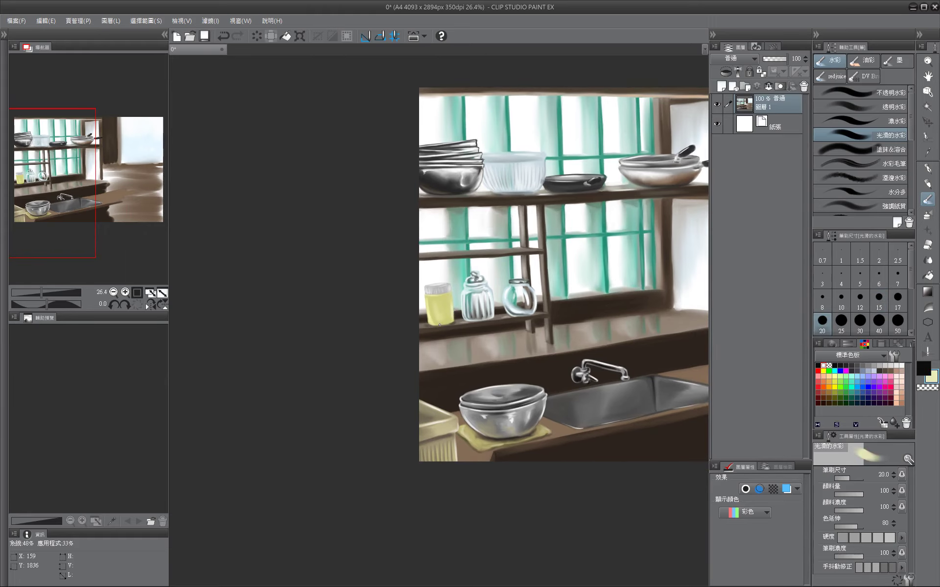
mouse_move(439, 325)
mouse_down()
mouse_move(194, 372)
mouse_move(405, 325)
mouse_up()
Retouch the window behind the rack in sampled white at 50 px and undo the last stroke.
alt+click(482, 255)
key(bracketright)
key(bracketright)
key(bracketright)
key(bracketright)
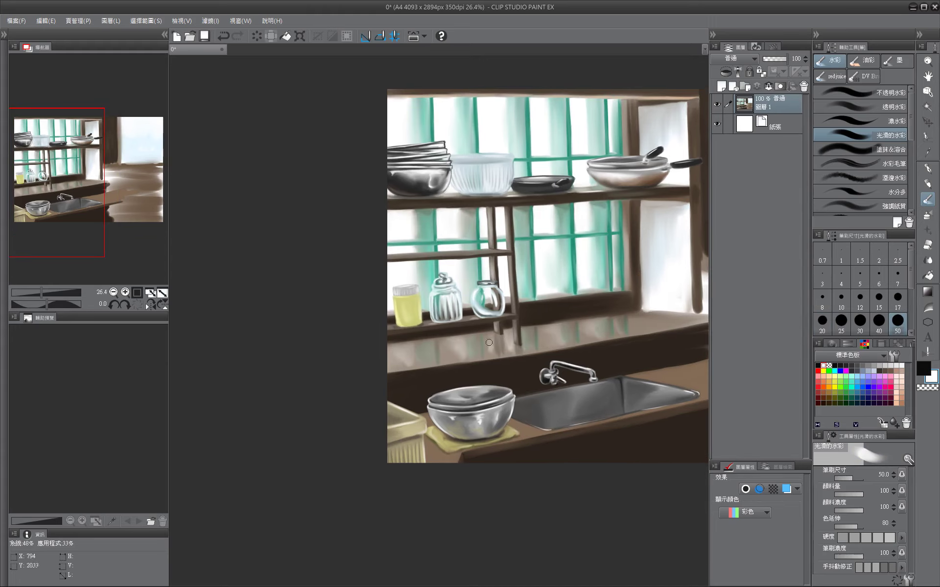
key(ctrl+z)
key(bracketright)
key(bracketright)
mouse_move(460, 316)
mouse_down()
mouse_move(431, 314)
mouse_move(459, 340)
mouse_move(411, 348)
mouse_move(476, 351)
mouse_move(289, 359)
mouse_up()
Rework the long countertop and its dark front edge in sampled browns with brushes from 30 to 70 px.
key(bracketright)
key(bracketright)
key(bracketleft)
key(bracketleft)
key(bracketleft)
key(bracketleft)
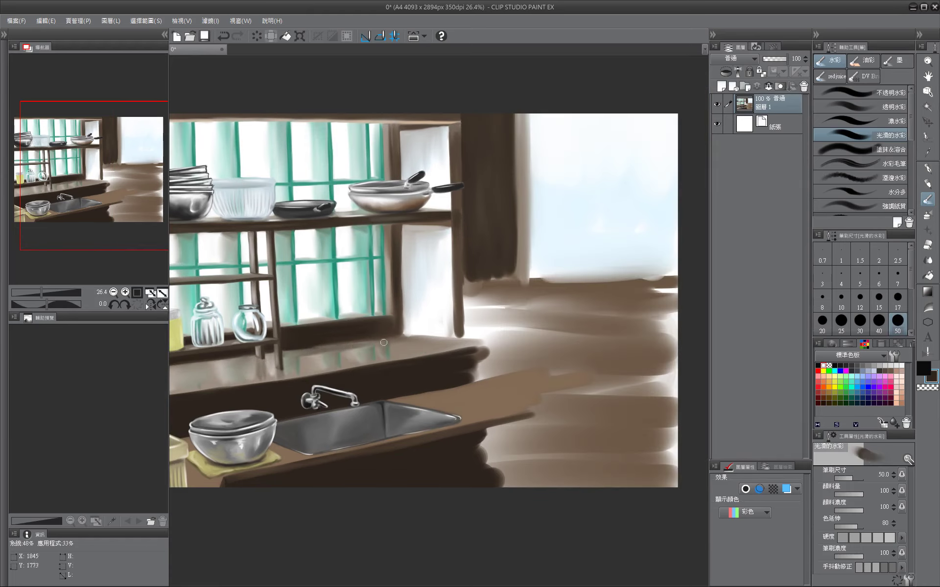
key(bracketleft)
key(bracketleft)
key(bracketleft)
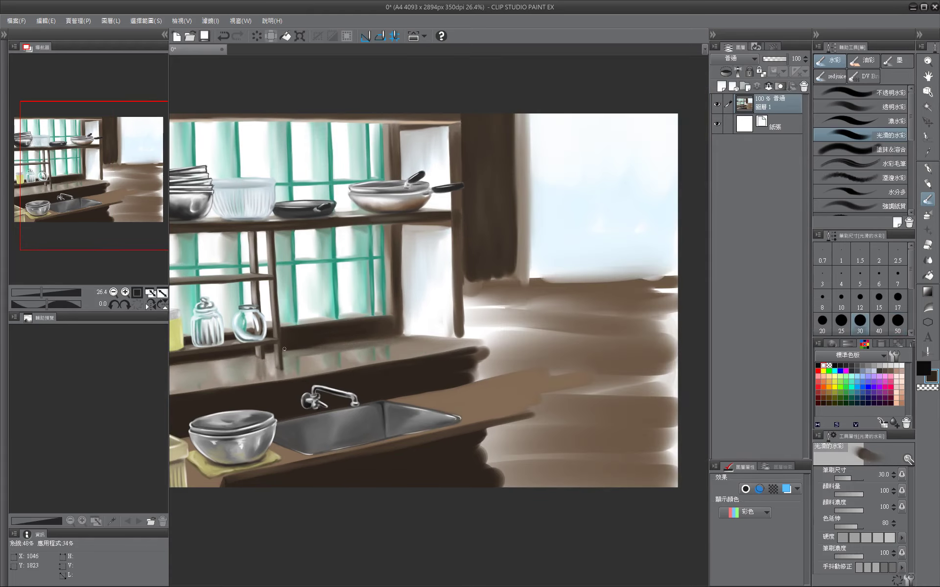
key(bracketright)
key(bracketright)
key(bracketright)
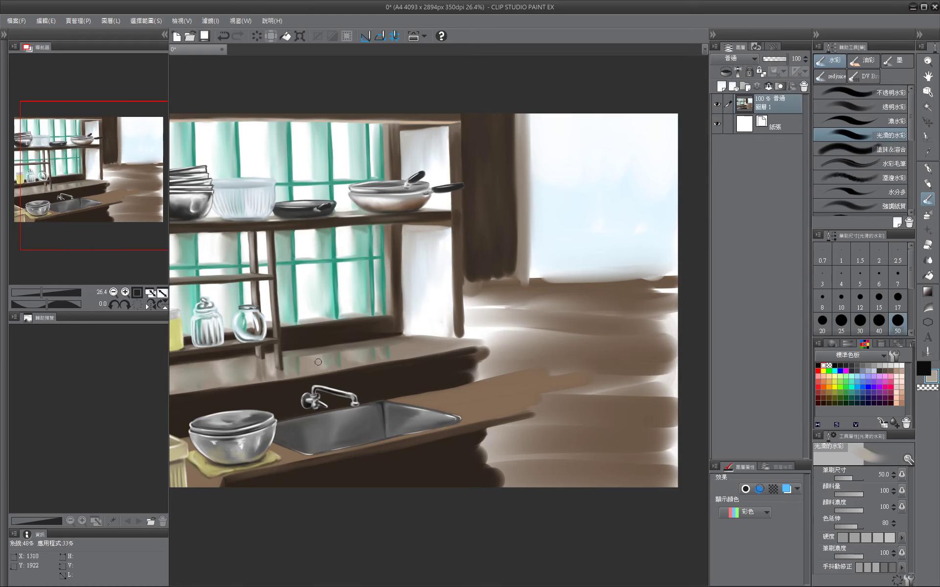
mouse_move(380, 344)
mouse_down()
mouse_move(539, 298)
mouse_move(446, 319)
mouse_up()
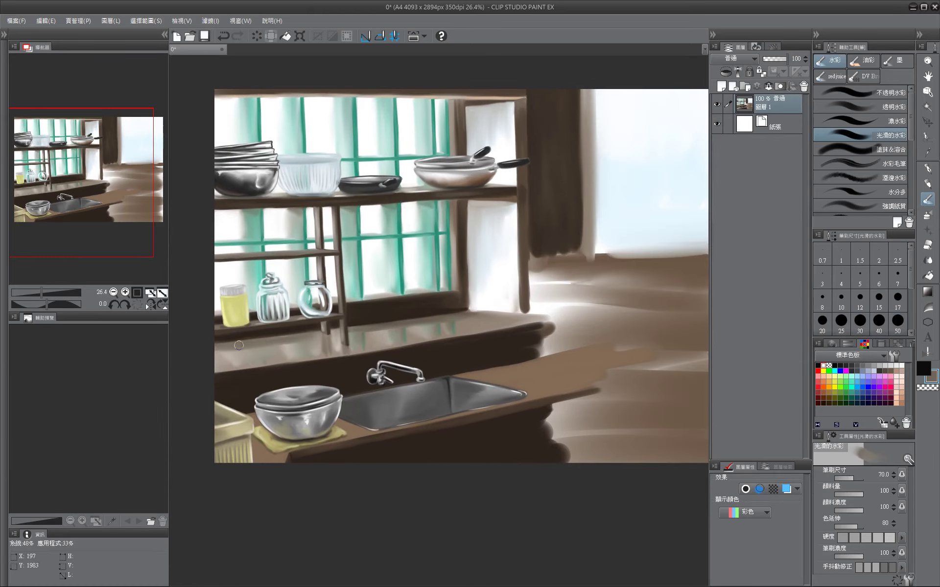
drag(227, 412, 441, 419)
key(bracketright)
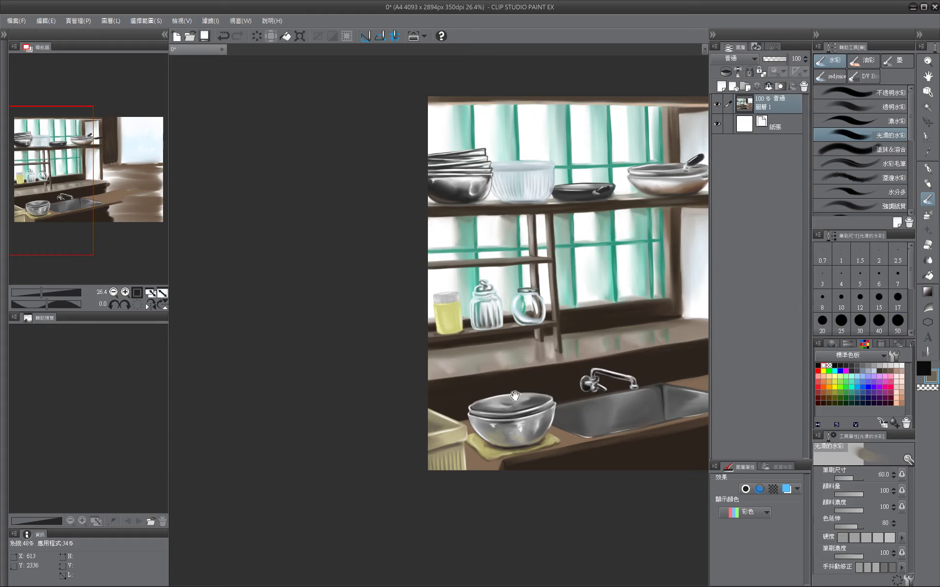
Sketch the top edge of a container above the rack's upper rung in sampled pale blue at 12 px.
drag(516, 396, 453, 435)
key(bracketleft)
key(bracketleft)
key(bracketleft)
key(bracketleft)
key(bracketleft)
key(bracketleft)
key(bracketleft)
key(bracketleft)
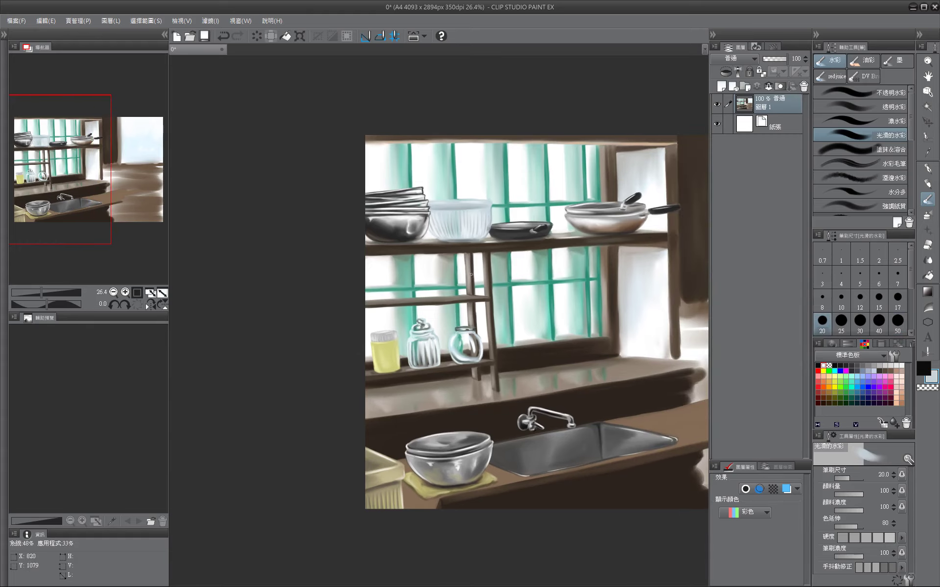
mouse_move(480, 275)
mouse_down()
mouse_move(393, 291)
mouse_move(535, 267)
mouse_up()
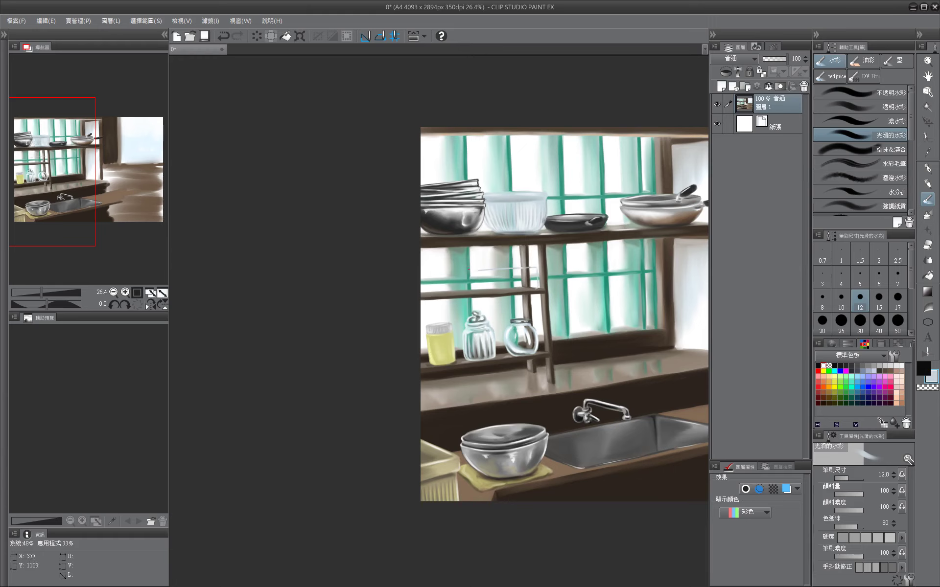
mouse_move(465, 270)
mouse_down()
mouse_move(364, 249)
mouse_move(422, 265)
mouse_move(339, 287)
mouse_move(387, 289)
mouse_move(352, 296)
mouse_move(367, 294)
mouse_up()
Block in a translucent rectangular container on the rack's upper rung in pale blue with brushes of 25 px and larger.
key(bracketright)
key(bracketright)
key(bracketright)
key(bracketright)
key(bracketright)
key(bracketright)
key(bracketright)
key(bracketright)
key(bracketleft)
key(bracketleft)
key(bracketleft)
key(bracketleft)
drag(389, 284, 487, 256)
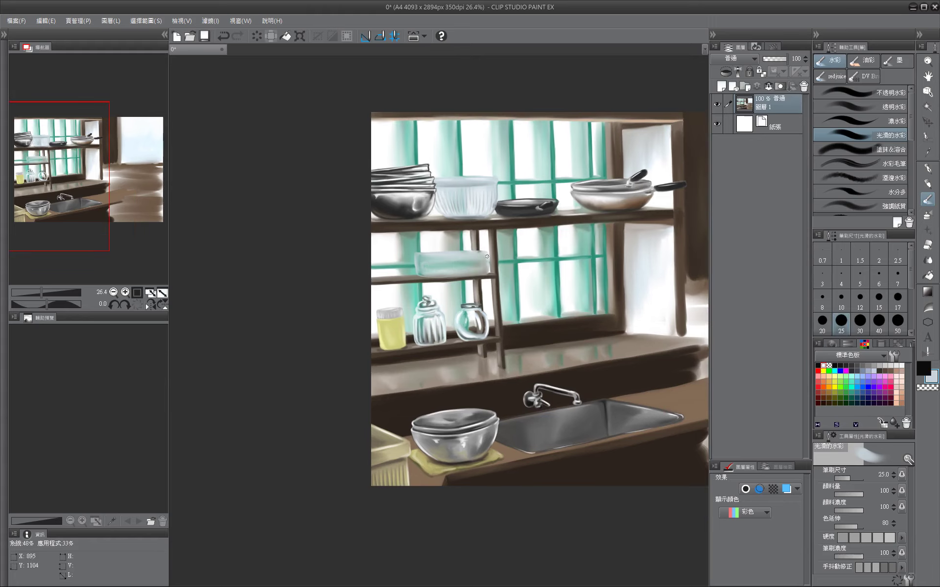
drag(424, 271, 320, 273)
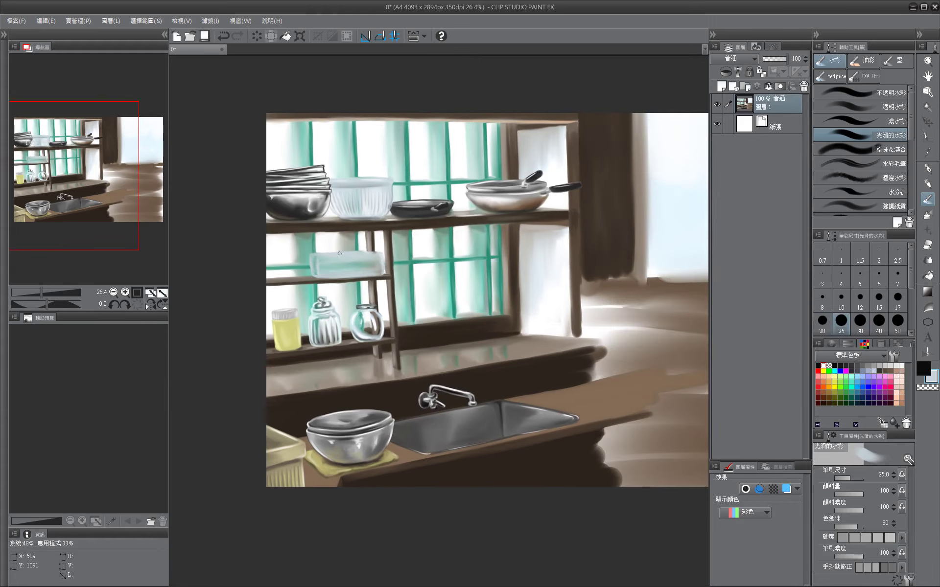
Define the container's lid and edges at 20 px, using a muted blue-grey (H 199, S 9, V 53).
key(bracketleft)
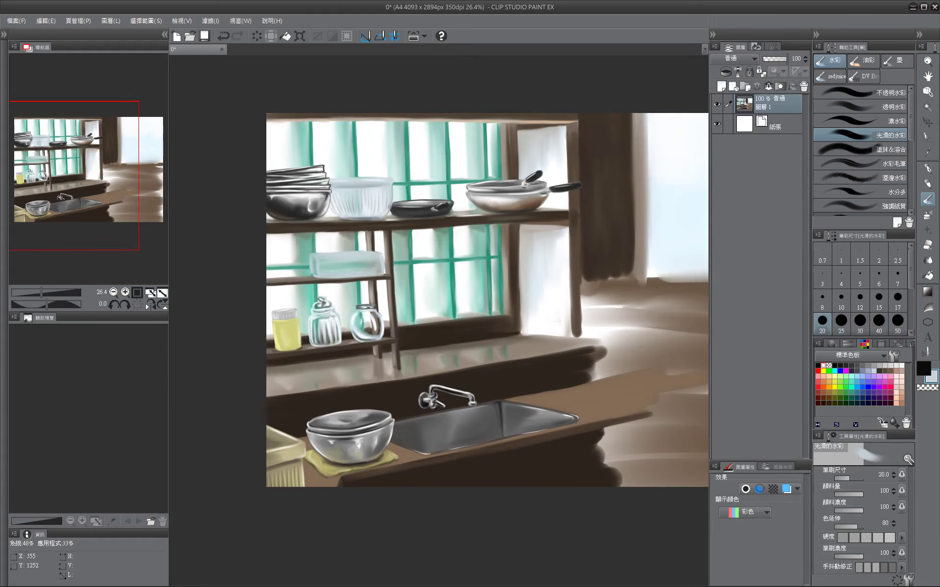
key(bracketright)
key(bracketright)
drag(312, 260, 198, 249)
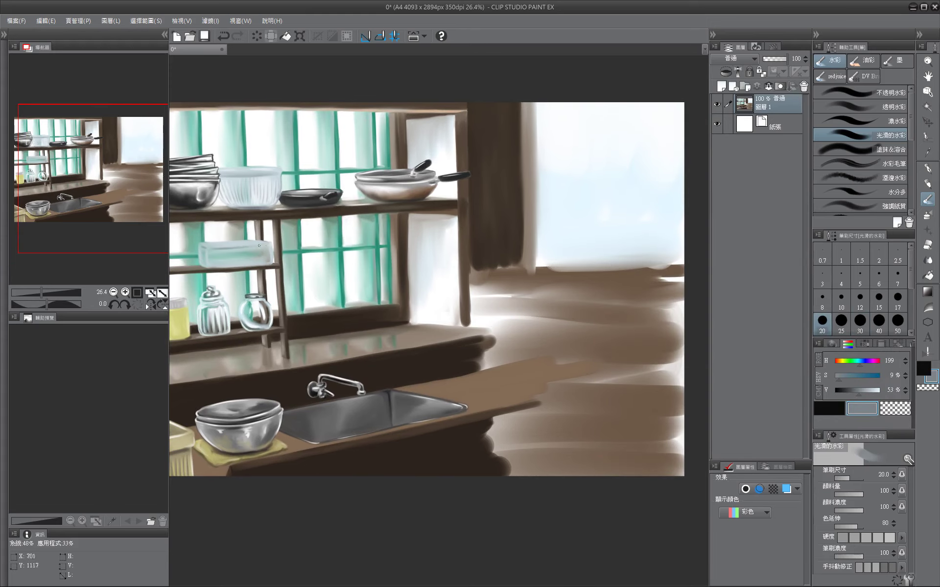
click(847, 344)
drag(367, 332, 564, 350)
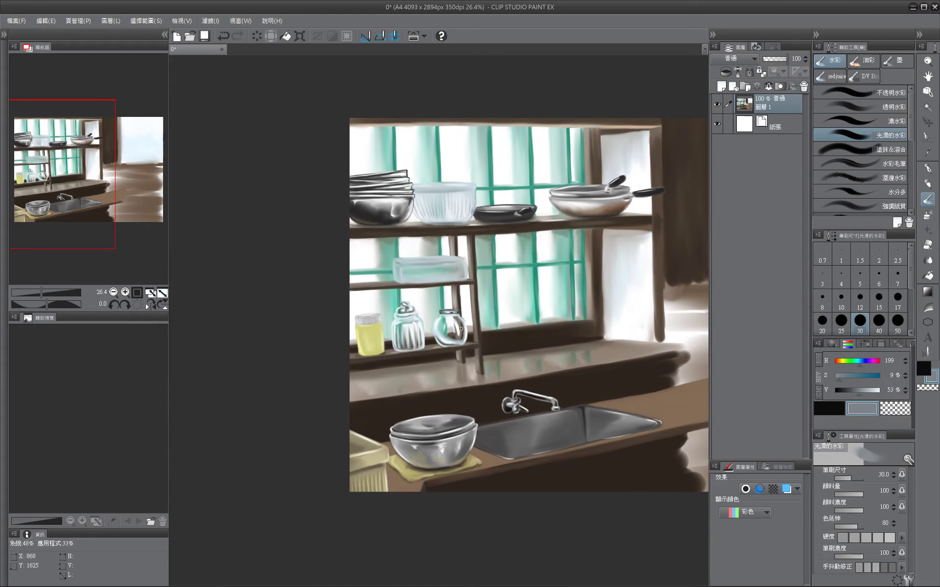
Shade the container's sides softly in the blue-grey with 30 and 40 px brushes.
key(bracketleft)
key(bracketright)
key(bracketright)
key(bracketright)
key(bracketleft)
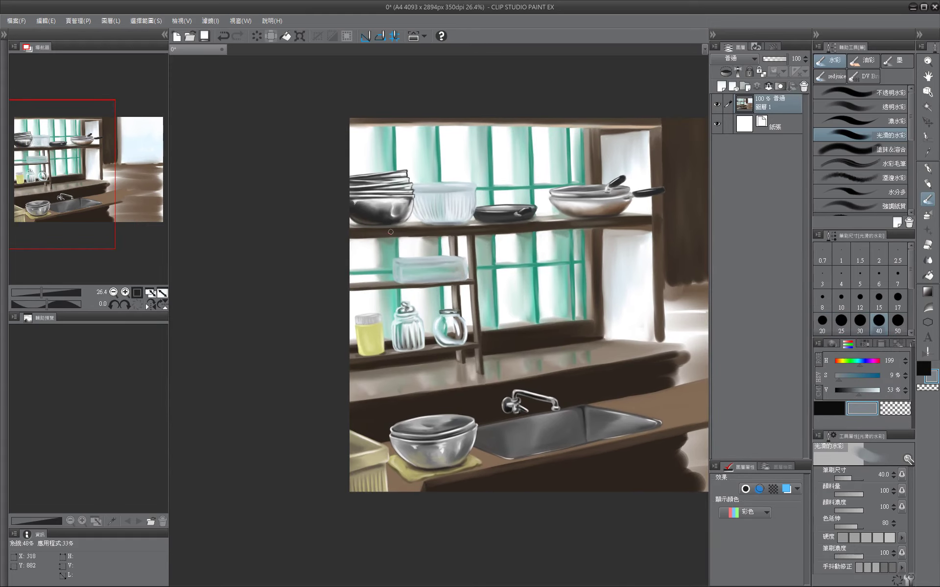
drag(391, 231, 468, 239)
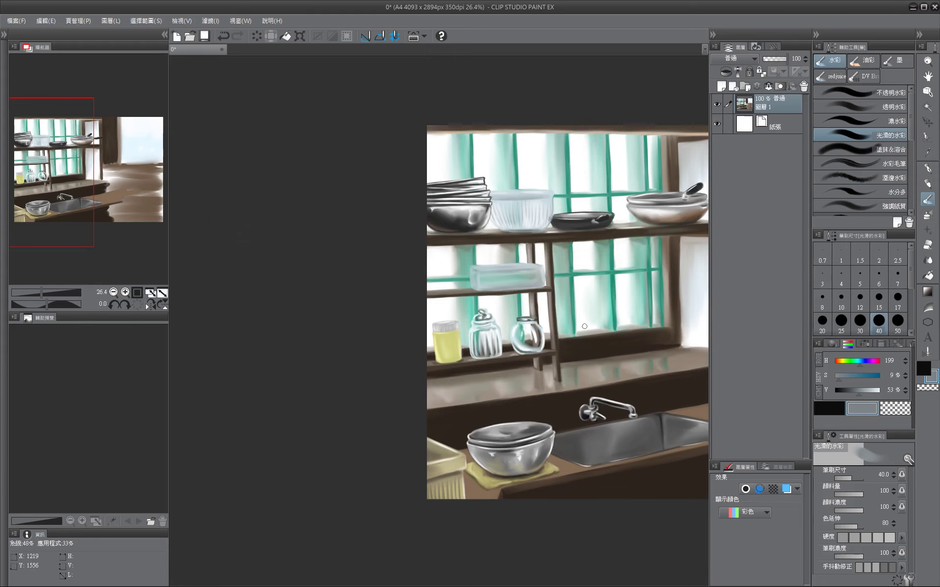
key(ctrl+0)
drag(583, 326, 735, 297)
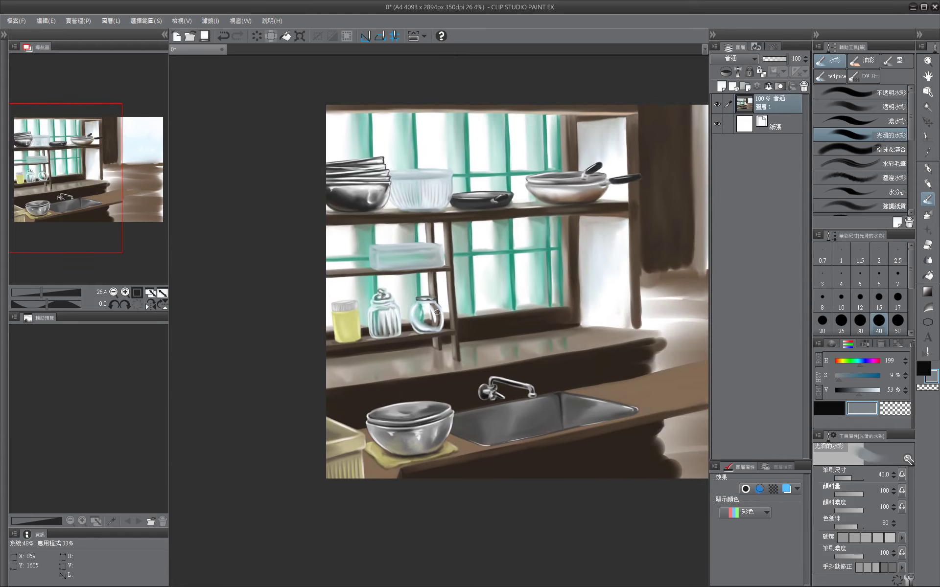
Add white highlights along the container's edges at 17 px and soften its glass with a 40 px brush.
click(864, 344)
drag(383, 246, 274, 269)
key(bracketleft)
key(bracketleft)
key(bracketleft)
key(bracketleft)
key(bracketleft)
key(bracketright)
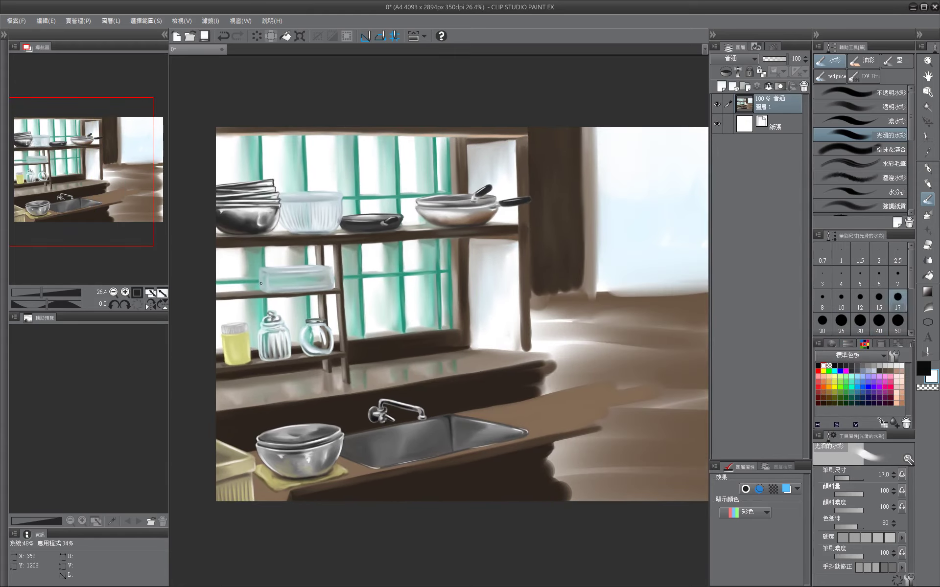
key(bracketleft)
key(bracketright)
key(bracketright)
key(bracketright)
key(bracketright)
key(bracketright)
mouse_move(300, 283)
mouse_down()
mouse_move(521, 308)
mouse_move(392, 279)
mouse_up()
Paint a dark diagonal utensil inside the container at 15 px and blend around it in sampled teal at 25 px.
key(bracketleft)
key(bracketleft)
key(bracketleft)
key(bracketleft)
alt+click(416, 280)
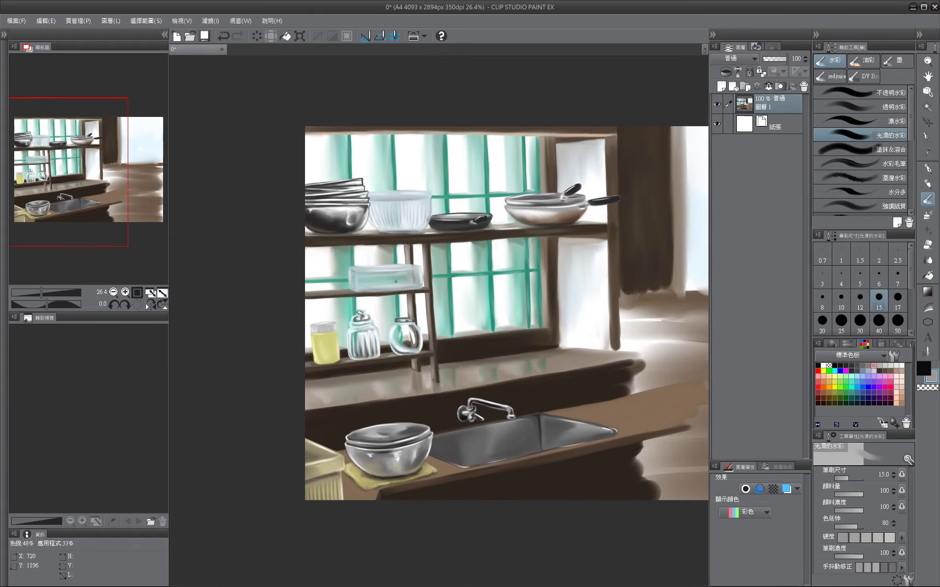
key(bracketright)
key(bracketright)
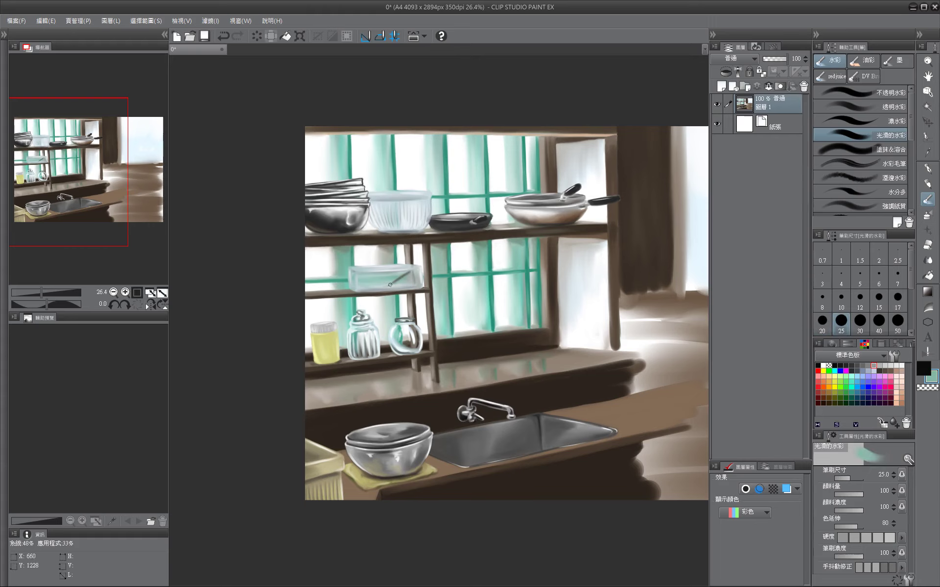
drag(390, 284, 342, 293)
key(bracketleft)
mouse_move(386, 392)
mouse_down()
mouse_move(589, 394)
mouse_move(305, 394)
mouse_up()
drag(273, 348, 426, 307)
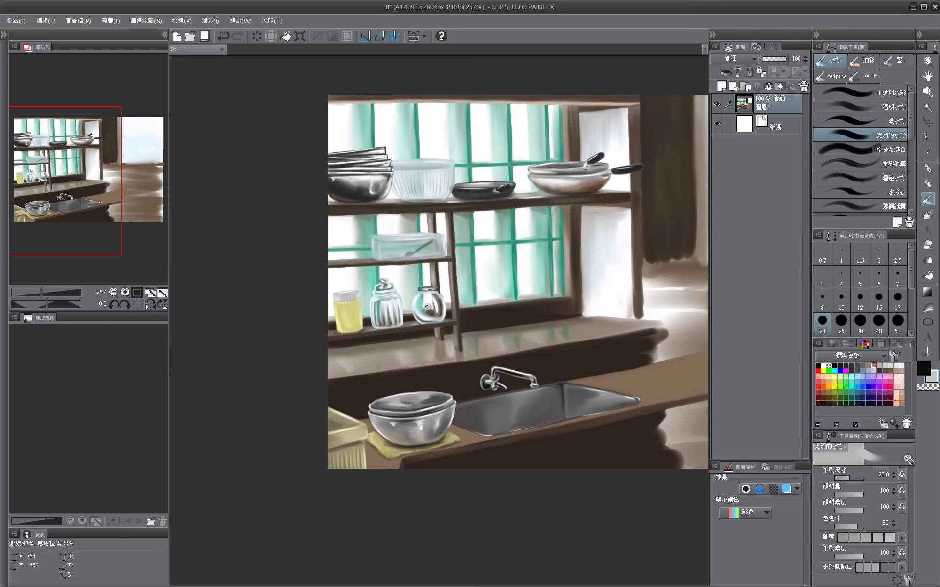
Brighten the round jar's glass in sampled white and pale tones at 17 to 25 px.
alt+click(420, 297)
key(bracketleft)
alt+click(420, 305)
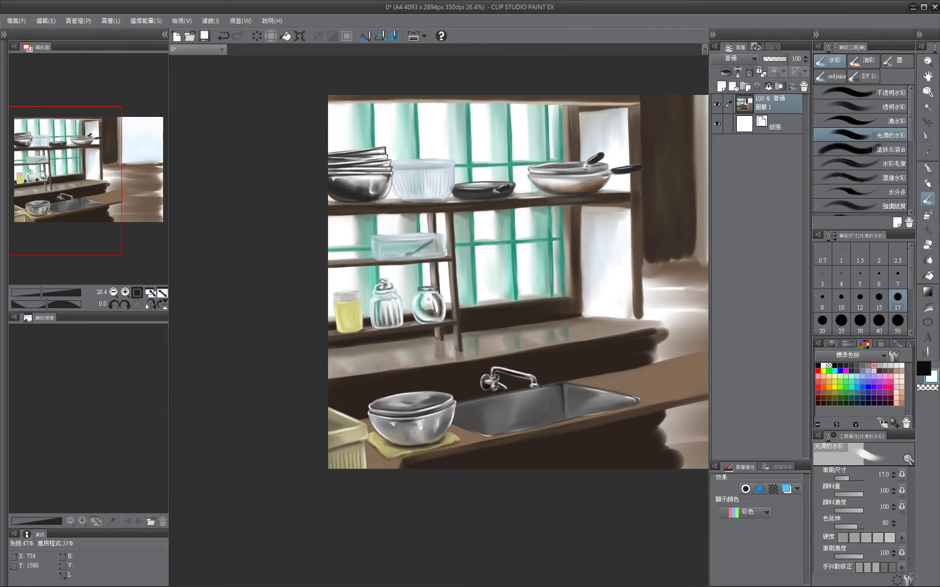
key(bracketright)
key(bracketright)
alt+click(422, 306)
Touch up the rack's wood beside the round jar in sampled dark brown at 15 px.
alt+click(442, 317)
key(bracketleft)
key(bracketleft)
key(bracketleft)
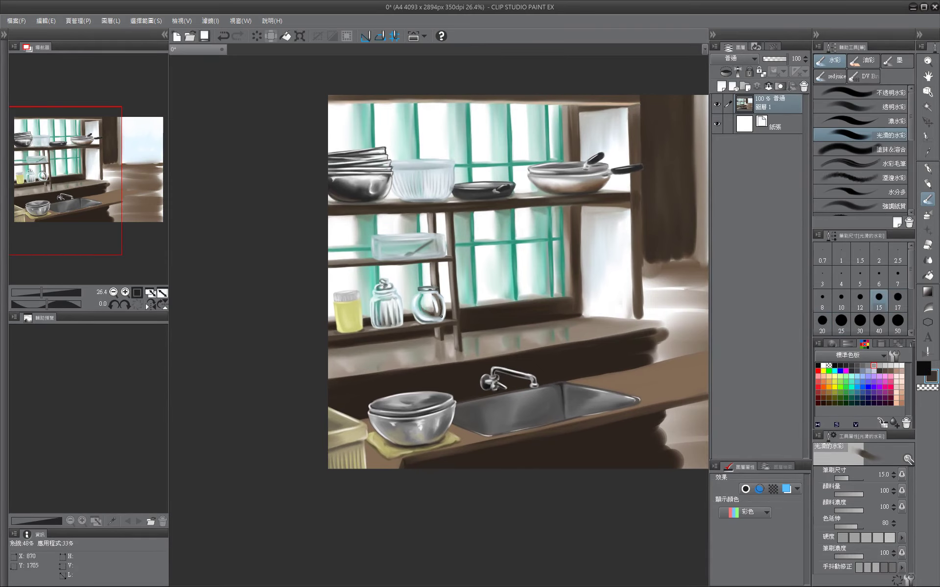
drag(436, 285, 487, 282)
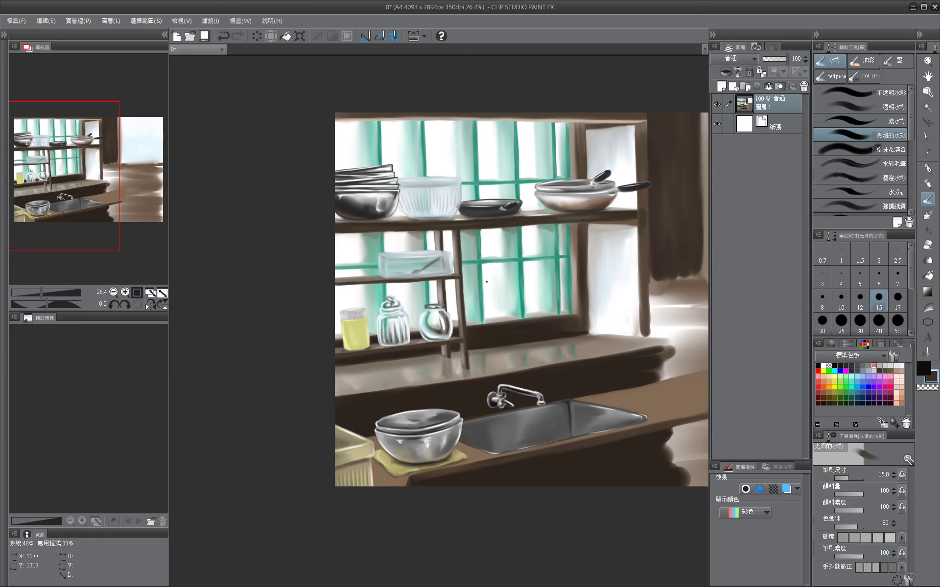
Try to rotate the whole painting layer slightly clockwise.
key(ctrl+t)
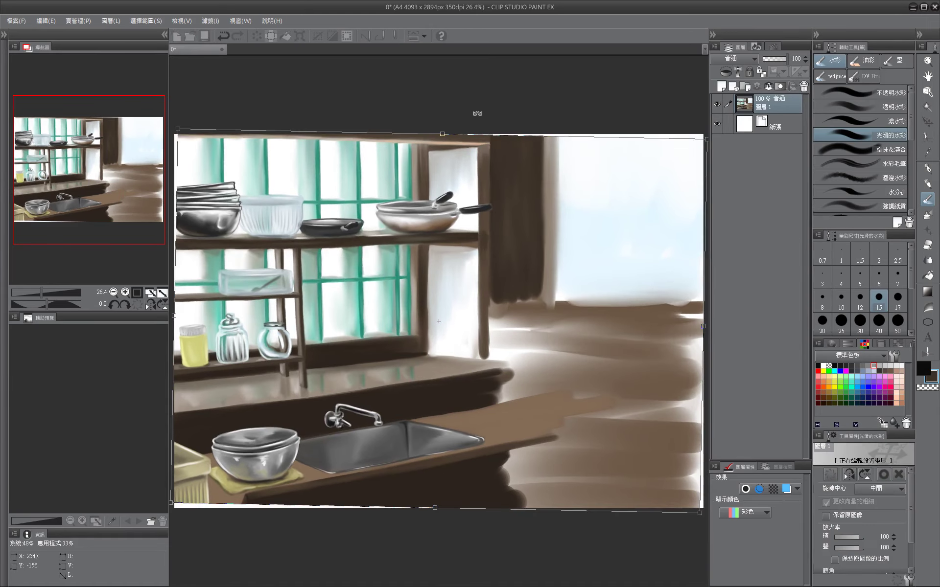
key(Escape)
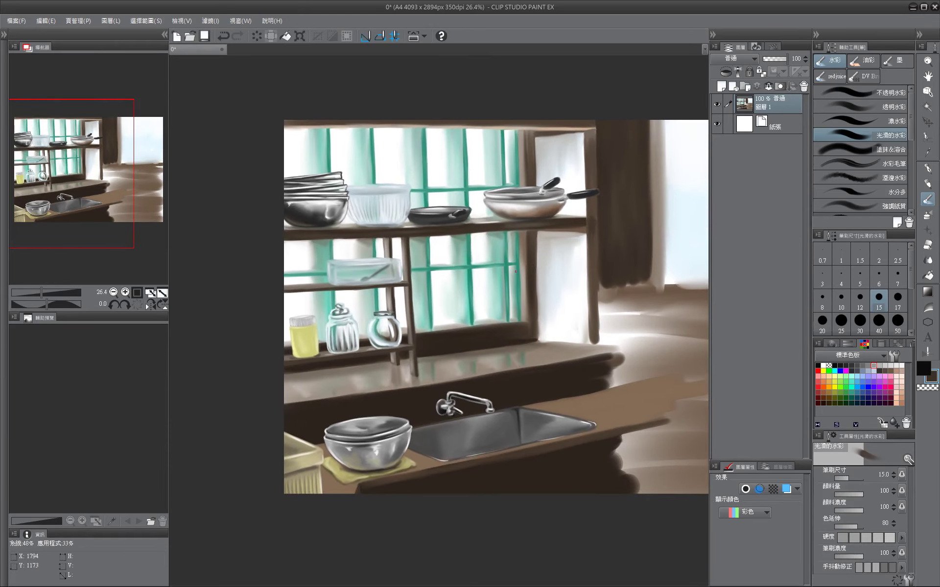
Paint a dark tray on the countertop below the window, outlining it at 12 px and filling it in at 30 px.
alt+click(418, 375)
key(bracketleft)
drag(568, 367, 453, 356)
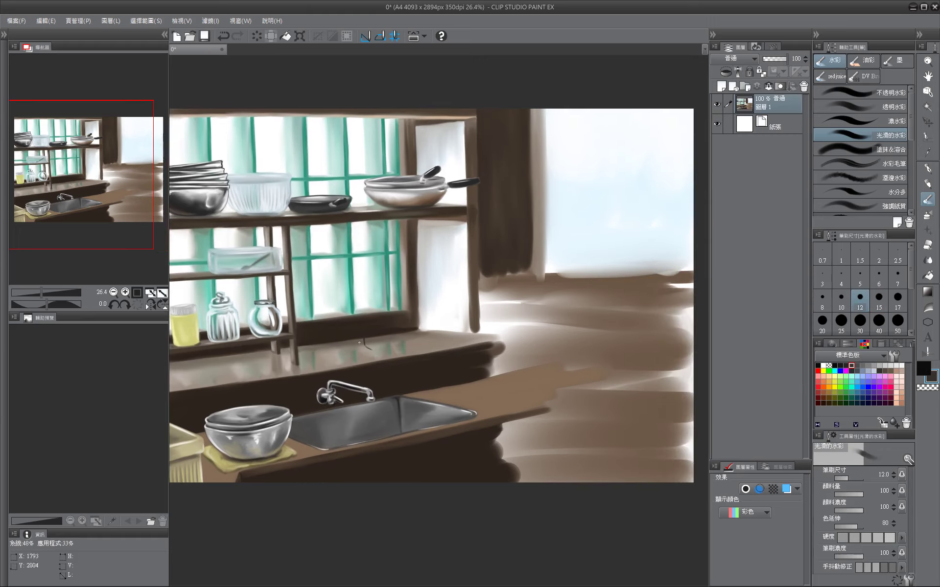
mouse_move(362, 339)
mouse_down()
mouse_move(400, 356)
mouse_move(364, 353)
mouse_move(415, 354)
mouse_up()
mouse_move(326, 337)
mouse_down()
mouse_move(420, 306)
mouse_move(307, 352)
mouse_move(342, 352)
mouse_up()
key(bracketright)
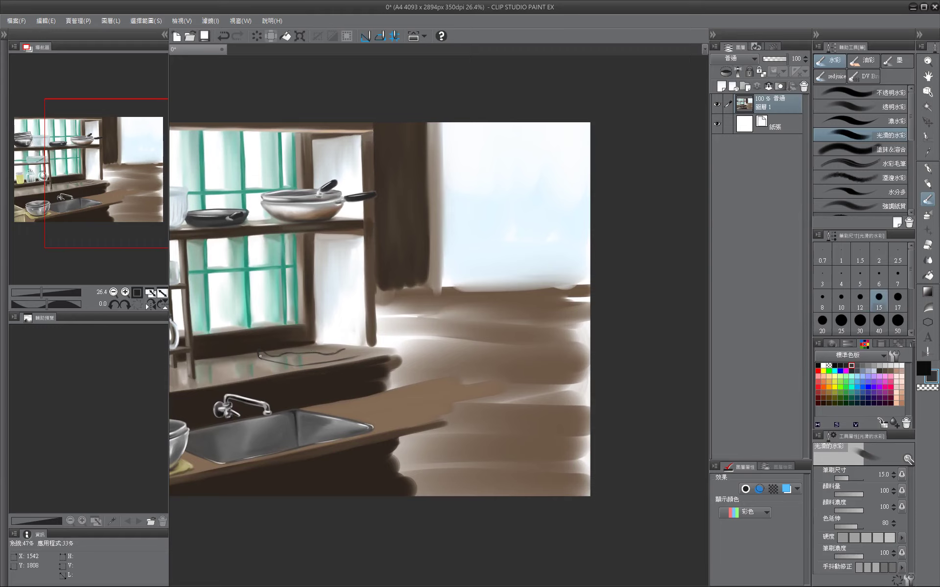
key(bracketright)
key(bracketright)
key(bracketright)
mouse_move(259, 352)
mouse_down()
mouse_move(293, 362)
mouse_move(284, 356)
mouse_move(318, 356)
mouse_up()
key(bracketright)
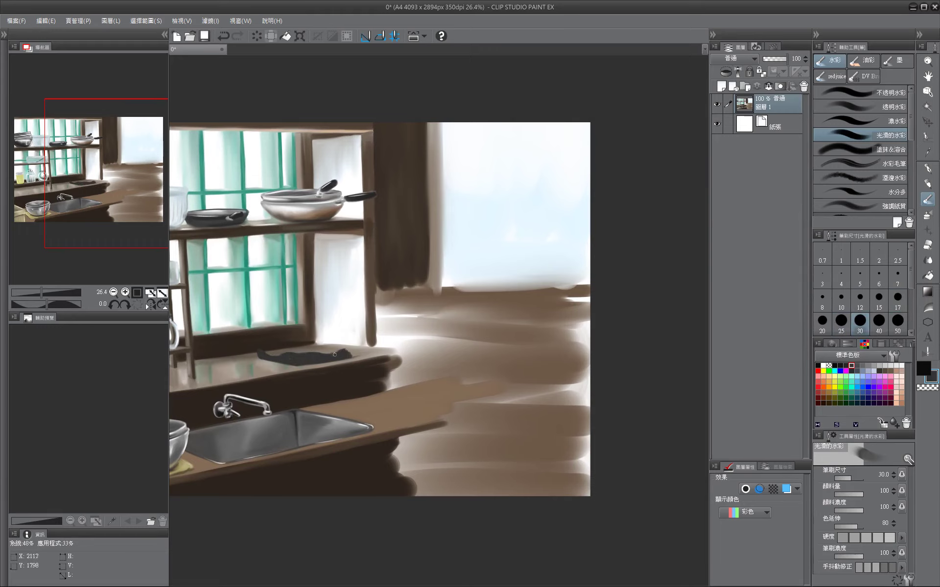
Refine the dark tray's shape at 15 px and add thin white highlights along its rim at 8 px.
drag(260, 350, 379, 331)
key(bracketleft)
key(bracketleft)
key(bracketleft)
key(bracketleft)
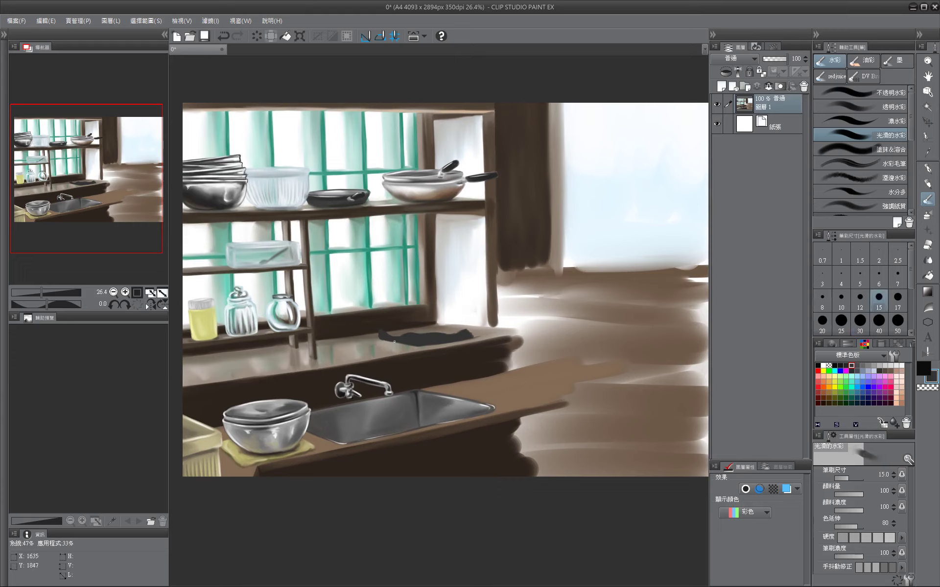
click(822, 365)
key(bracketleft)
key(bracketleft)
key(bracketleft)
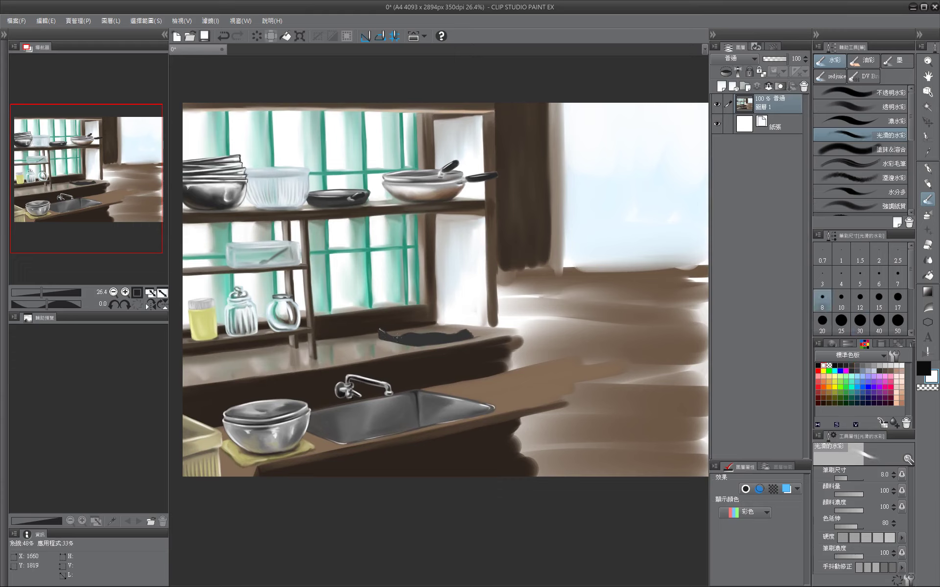
Shade the tray's surface in grey at 40 px and deepen it in a near-black tone at 25 to 30 px.
click(874, 365)
key(bracketright)
key(bracketright)
key(bracketright)
key(bracketright)
key(bracketright)
key(bracketright)
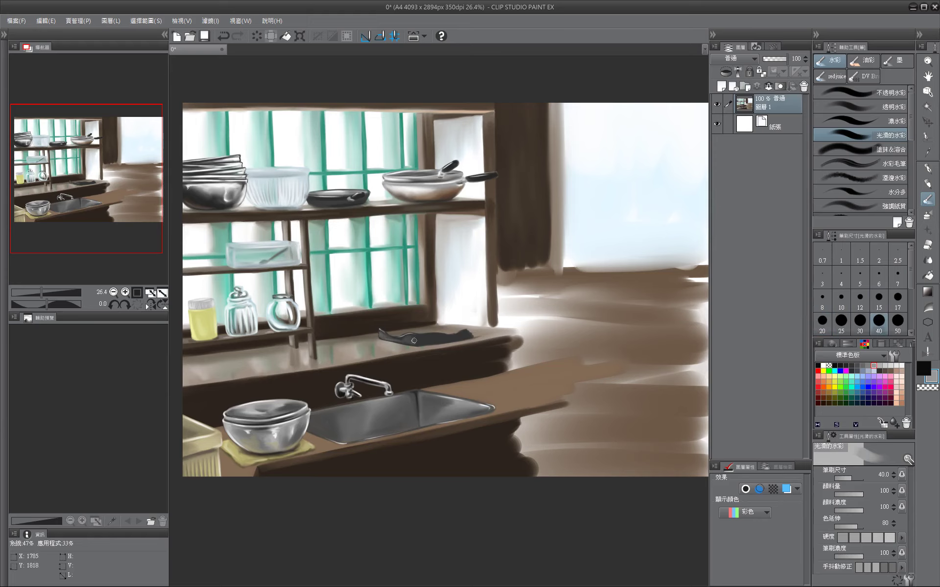
drag(414, 341, 289, 321)
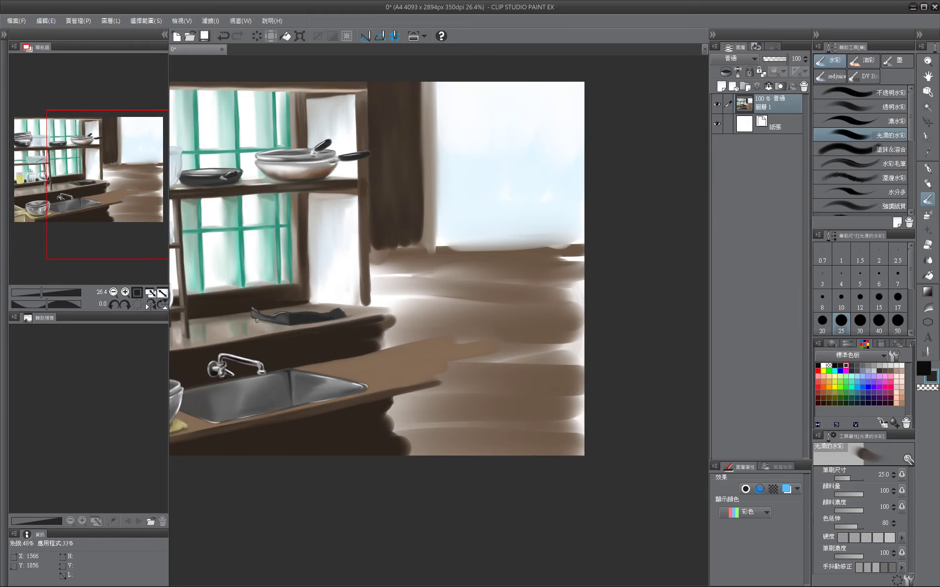
key(bracketright)
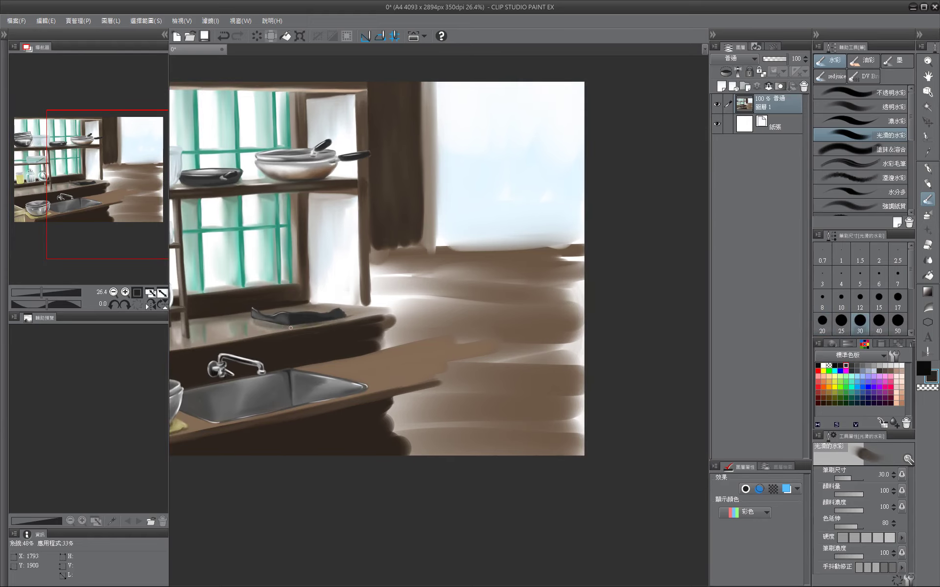
Outline a row of off-white cups standing on the dark tray at 12 px, and thicken the outlines at 15 to 20 px.
drag(334, 323, 522, 316)
alt+click(437, 296)
key(bracketleft)
key(bracketleft)
key(bracketleft)
key(bracketleft)
key(bracketleft)
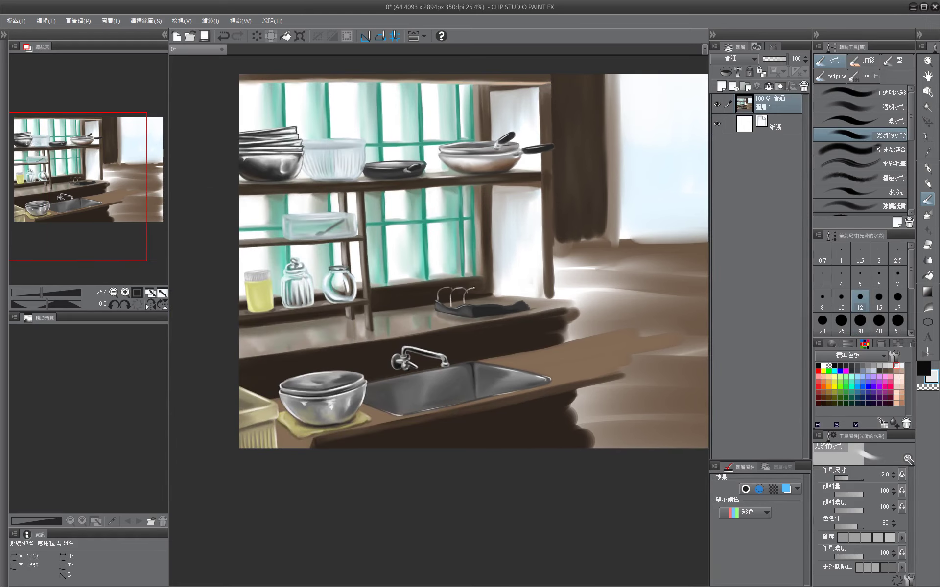
drag(450, 288, 516, 348)
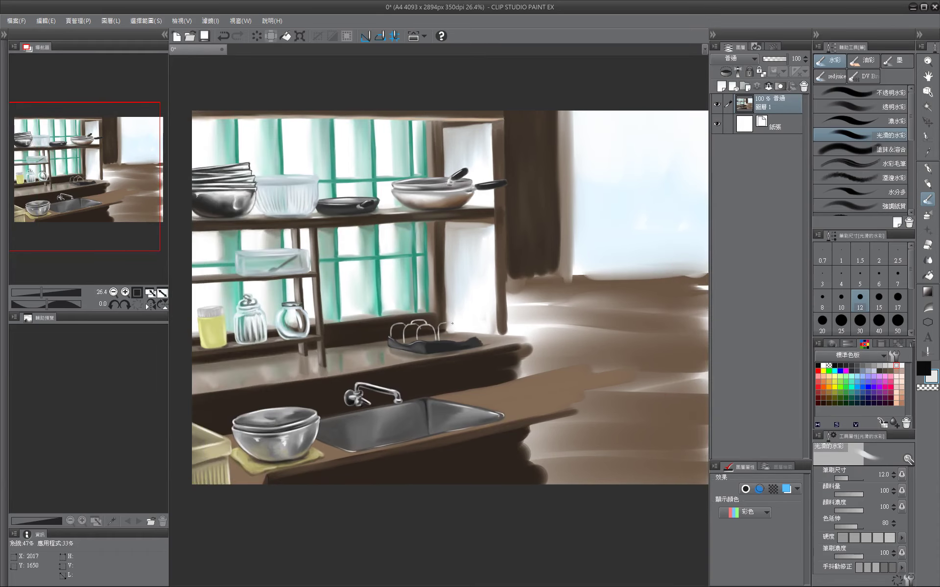
key(bracketright)
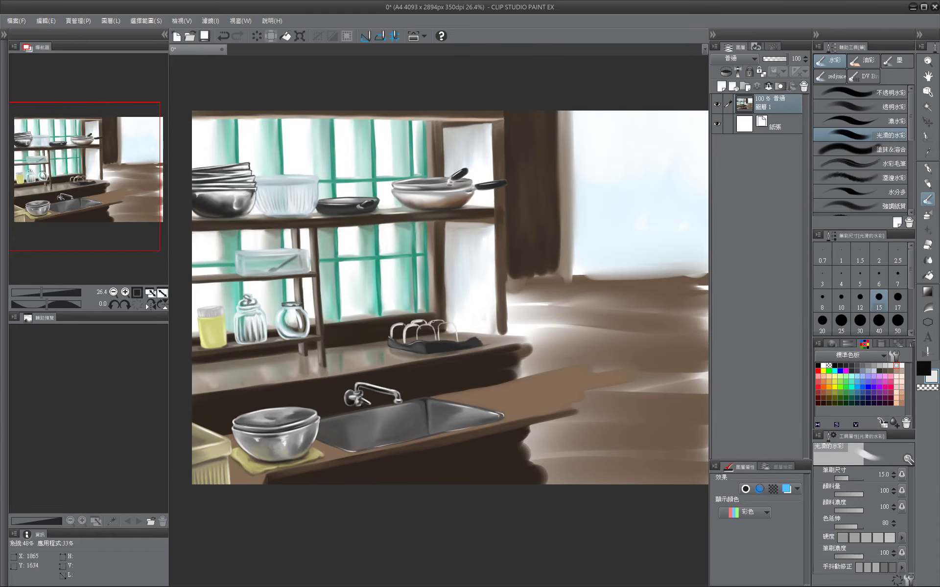
key(bracketright)
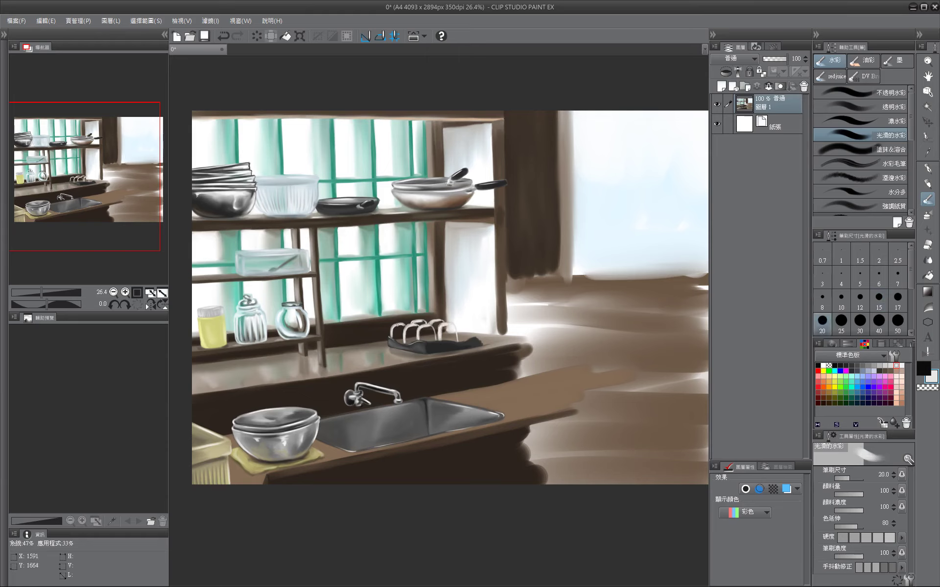
Touch up the gaps between the cups in dark brown at 15 px and start filling them in light grey at 30 to 40 px.
key(bracketleft)
key(bracketleft)
key(bracketleft)
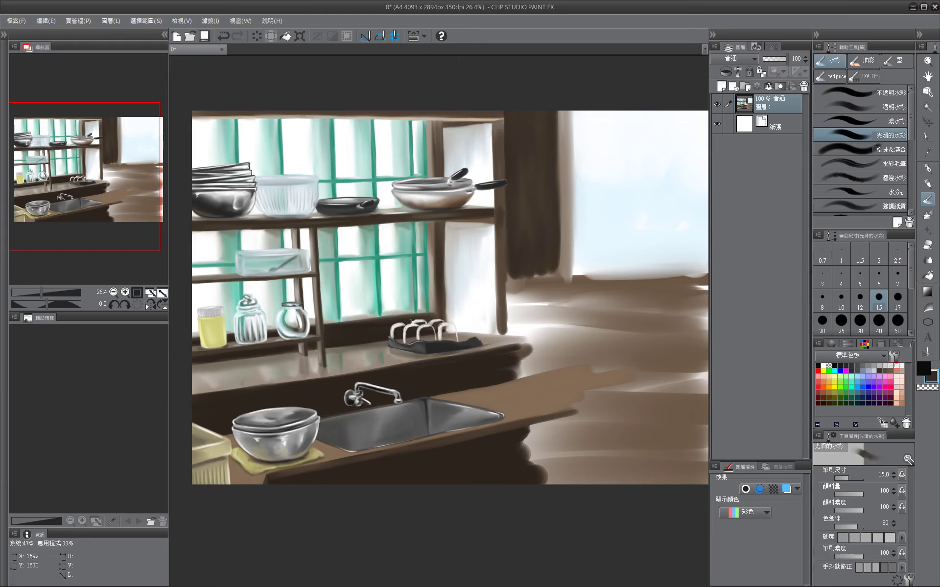
key(bracketright)
key(bracketright)
key(bracketright)
key(bracketright)
key(bracketright)
key(bracketright)
key(bracketright)
key(bracketright)
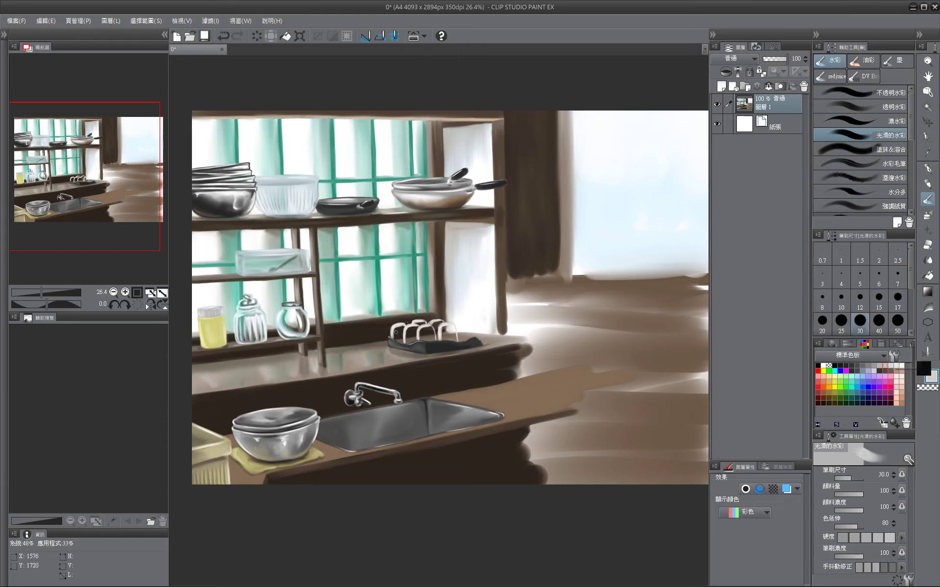
key(bracketleft)
key(bracketleft)
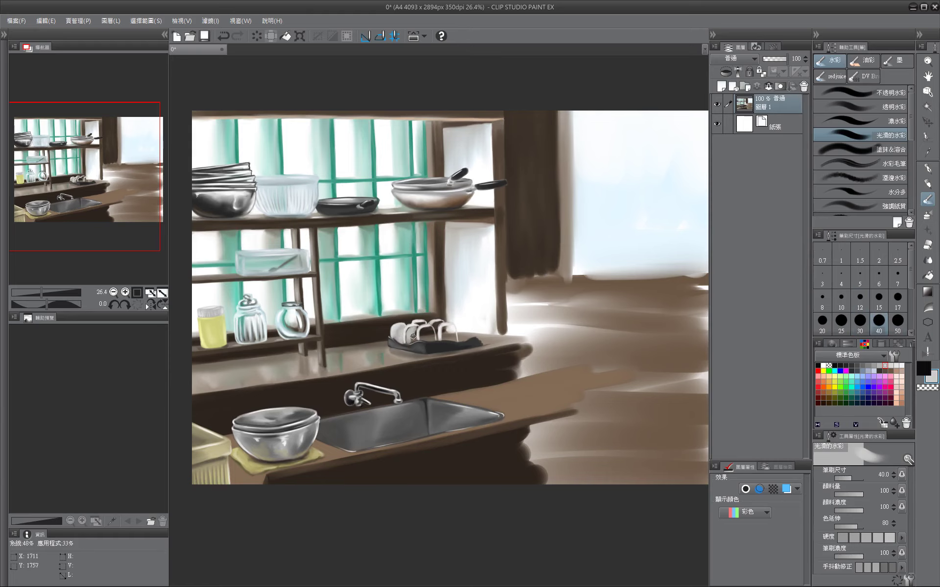
Fill the remaining cups on the tray in light grey at up to 50 px and brighten them in off-white at 30 px.
key(bracketleft)
key(bracketright)
key(bracketleft)
drag(409, 334, 394, 315)
key(bracketright)
key(bracketright)
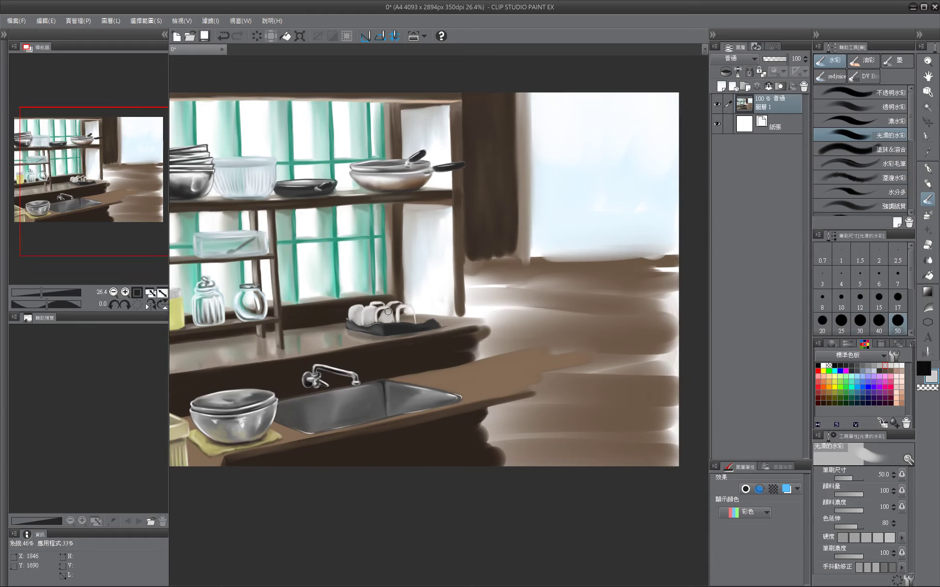
key(bracketleft)
key(bracketleft)
key(bracketleft)
key(bracketleft)
key(bracketright)
key(bracketright)
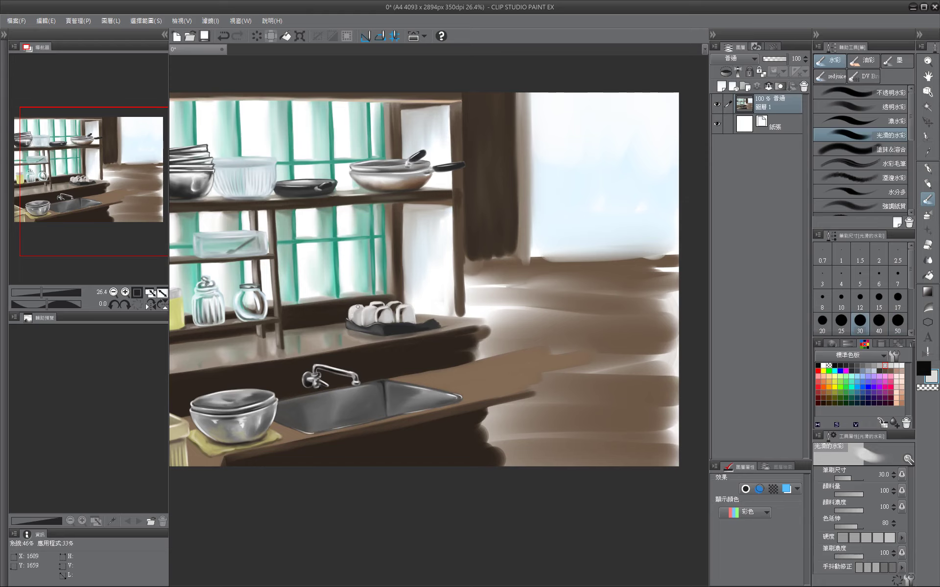
Define the cups' rounded tops in off-white and grey at 20 px.
key(bracketright)
key(bracketleft)
key(bracketleft)
key(bracketleft)
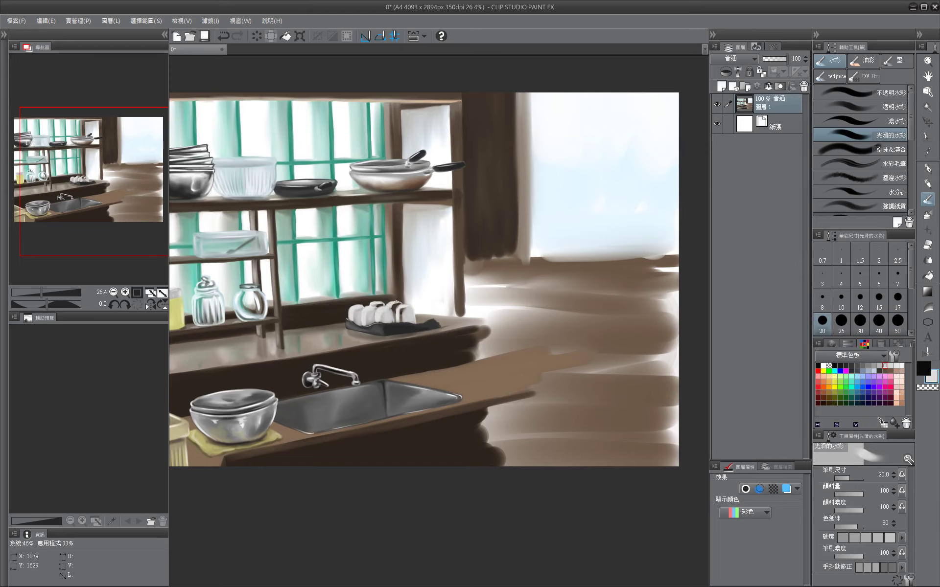
key(bracketright)
key(bracketright)
alt+click(377, 332)
key(bracketleft)
key(bracketleft)
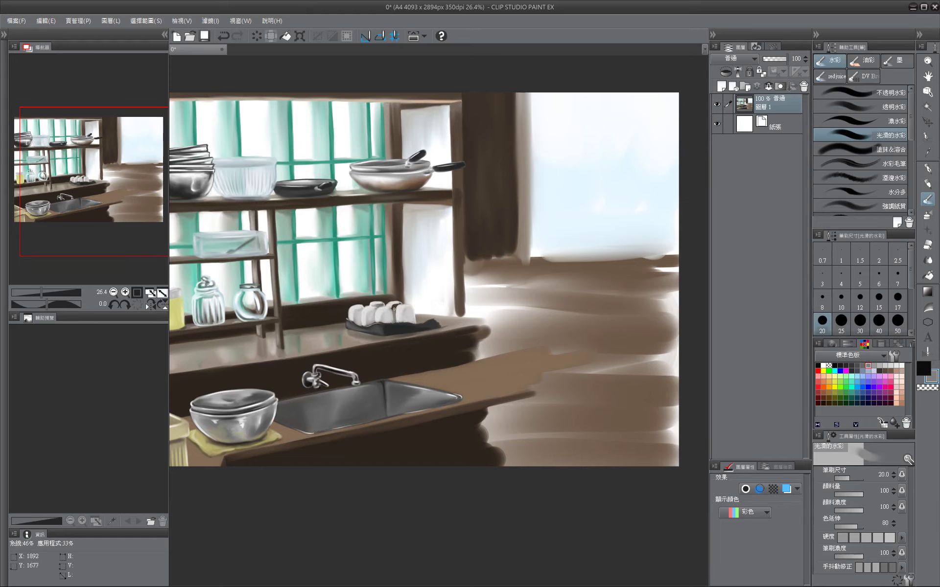
Shade the cups' sides in grey at 30 px and mark finer shadows between them at 12 px.
key(bracketright)
key(bracketright)
key(bracketright)
drag(370, 312, 329, 313)
key(bracketleft)
key(bracketleft)
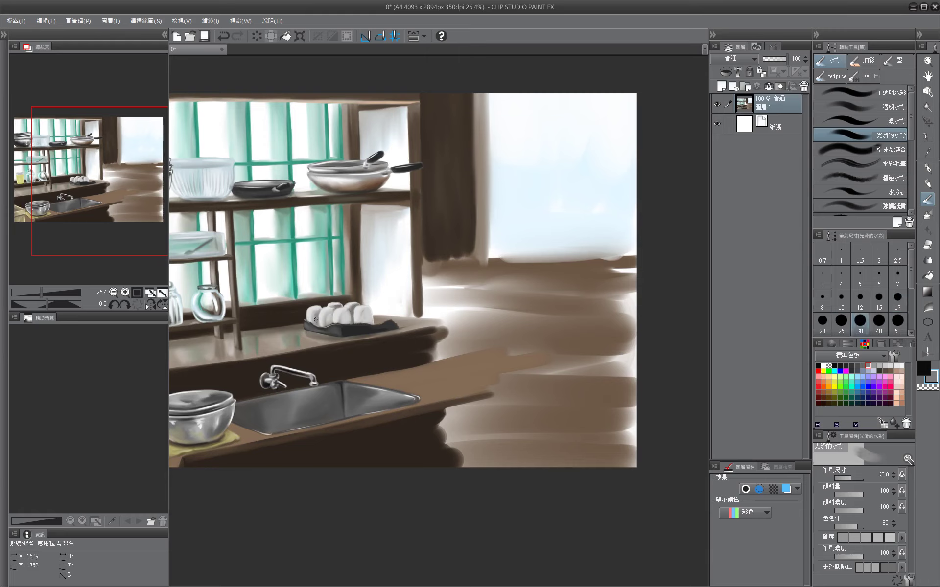
key(bracketleft)
key(bracketleft)
key(bracketleft)
key(bracketleft)
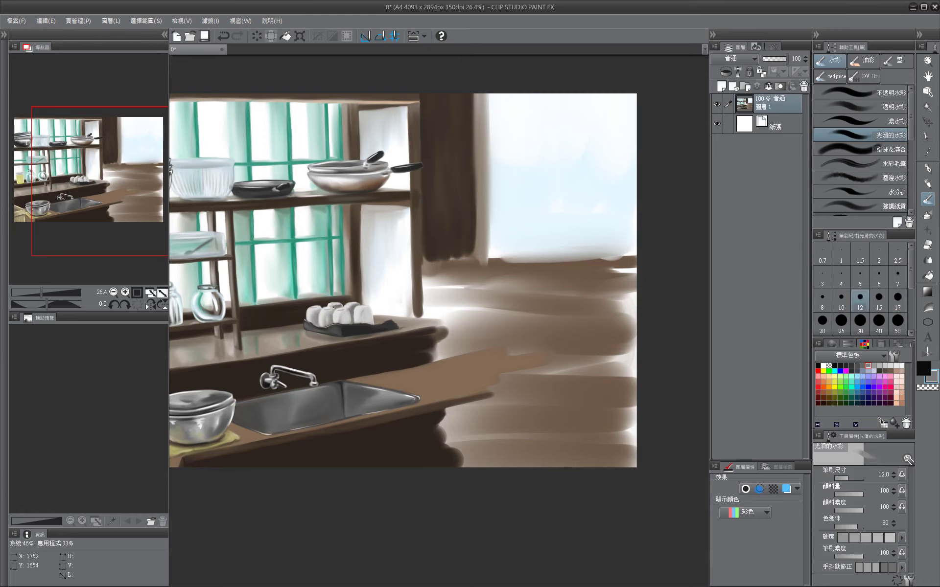
Dab small peach, orange and brown accents on the cups at 17 to 20 px.
alt+click(335, 287)
key(bracketright)
key(bracketright)
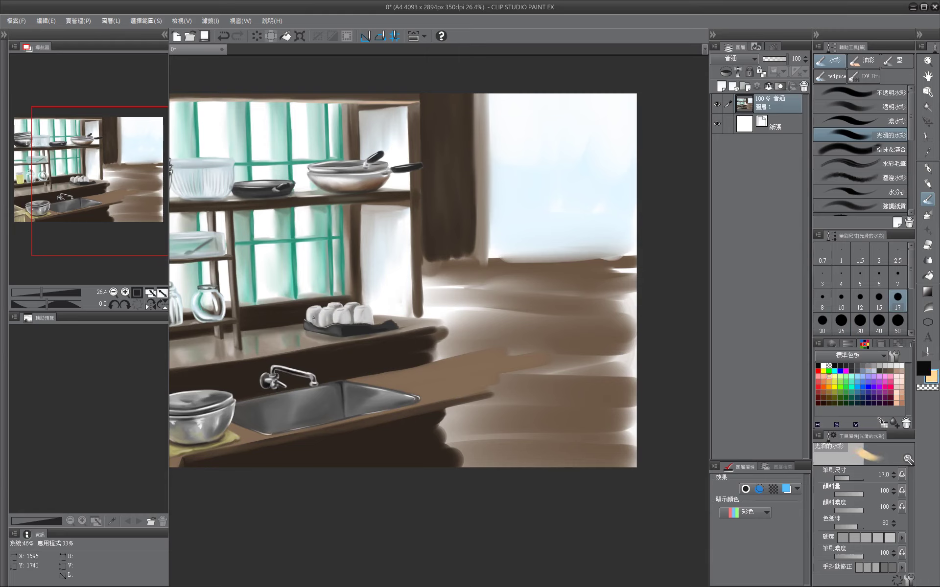
alt+click(363, 317)
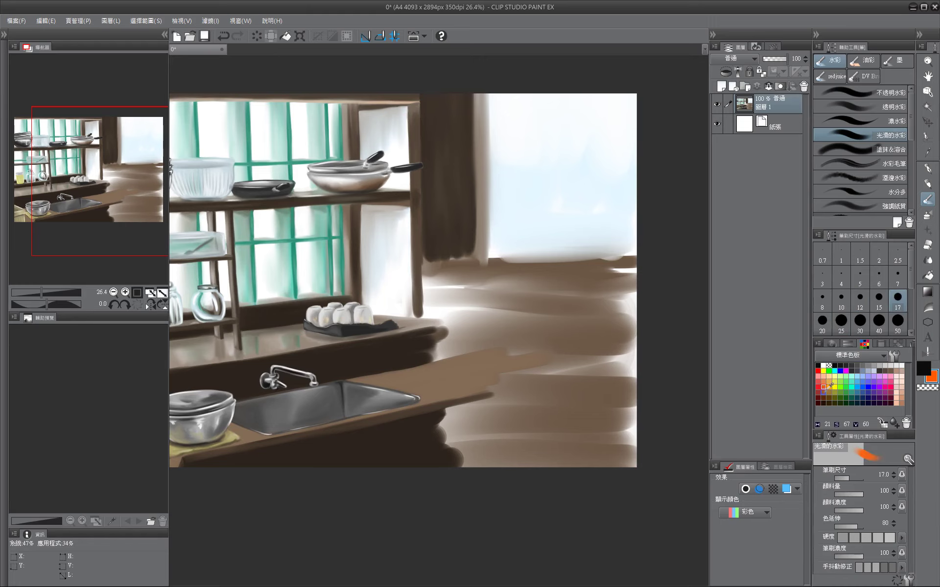
key(bracketleft)
key(bracketright)
key(bracketright)
key(ctrl+0)
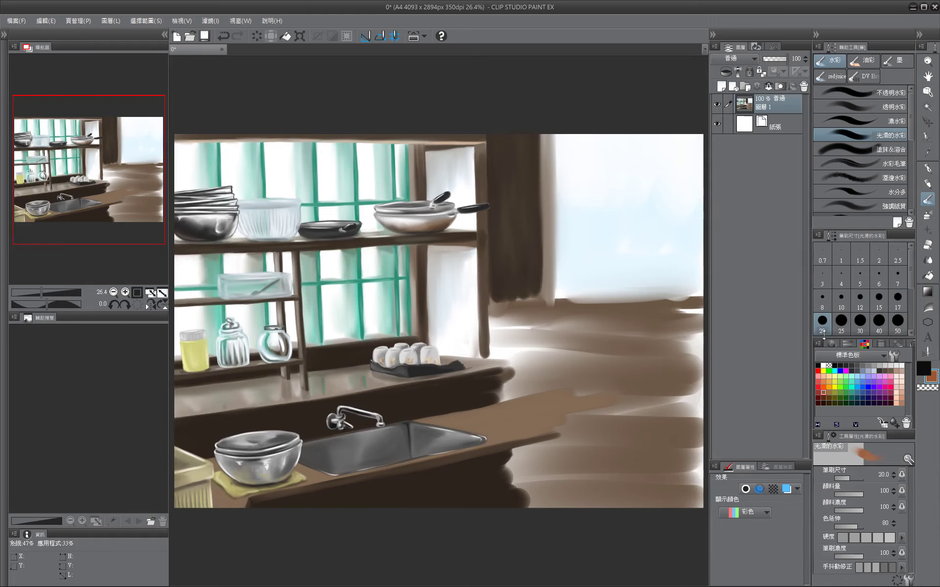
Paint a pump soap bottle in light grey behind the sink, to the right of the faucet, starting at 17 px.
click(890, 365)
key(bracketleft)
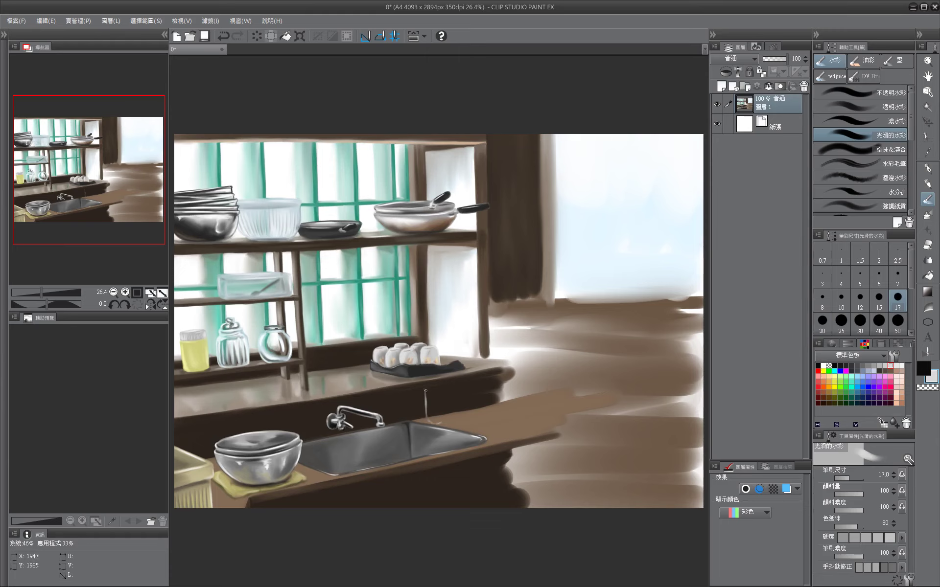
drag(432, 384, 428, 417)
key(bracketright)
key(bracketright)
key(bracketright)
key(bracketleft)
key(bracketleft)
key(bracketleft)
key(bracketleft)
Shade the soap bottle's body in mid grey at 25 px and its pump in fine strokes at 8 px.
click(873, 365)
key(bracketright)
key(bracketright)
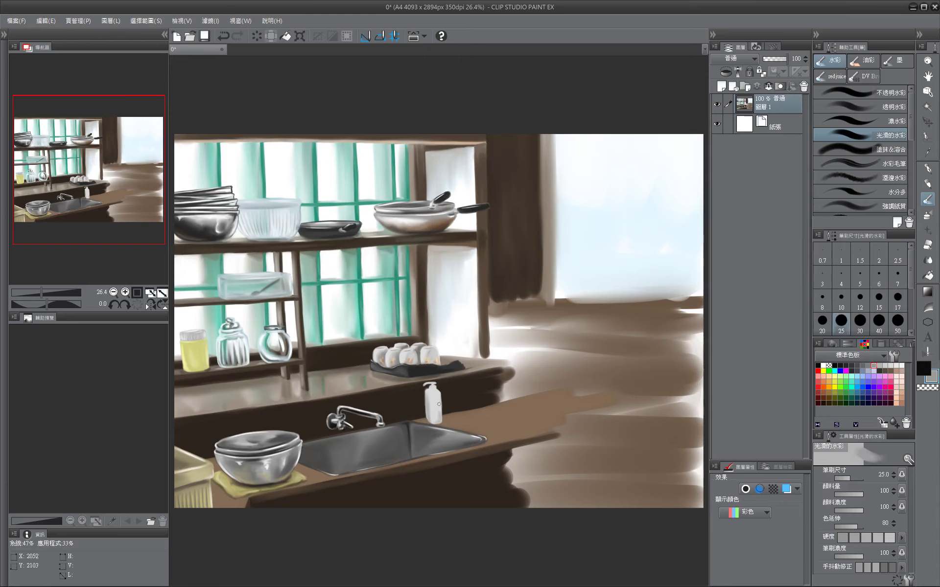
key(bracketleft)
key(bracketleft)
key(bracketleft)
key(bracketleft)
key(bracketleft)
key(bracketleft)
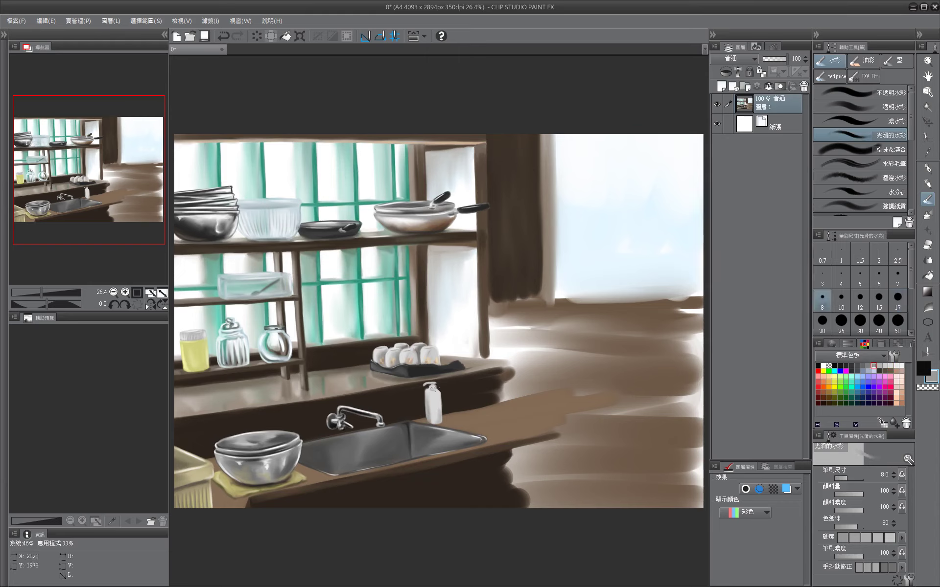
Paint a green label on the lower part of the soap bottle in dark green at 12 to 25 px.
click(840, 398)
key(bracketright)
key(bracketright)
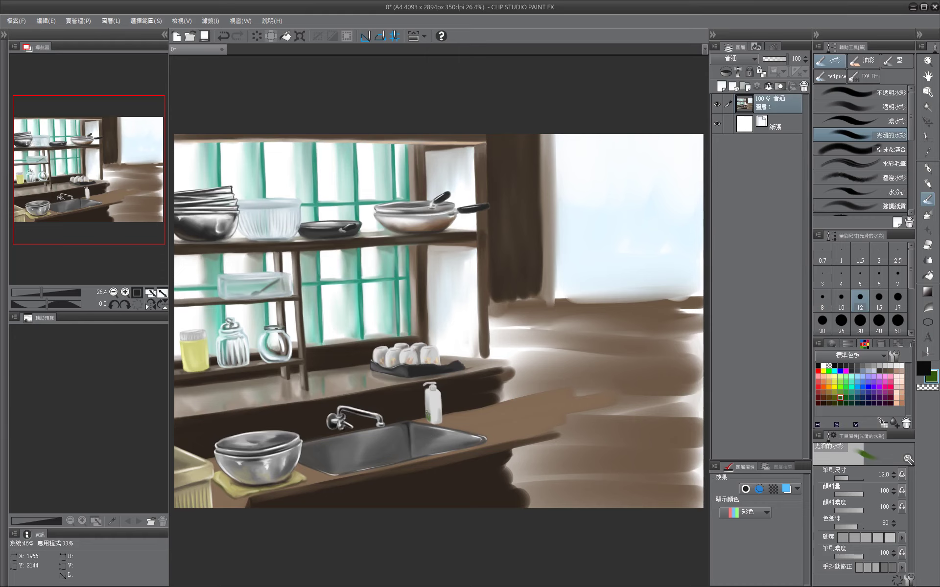
key(bracketright)
key(bracketright)
key(bracketright)
key(bracketright)
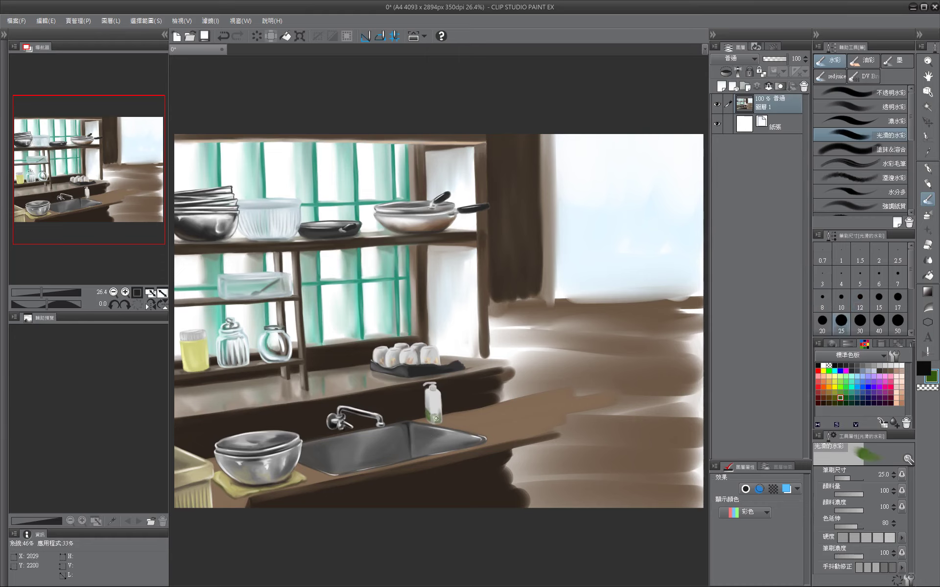
key(bracketleft)
alt+click(427, 410)
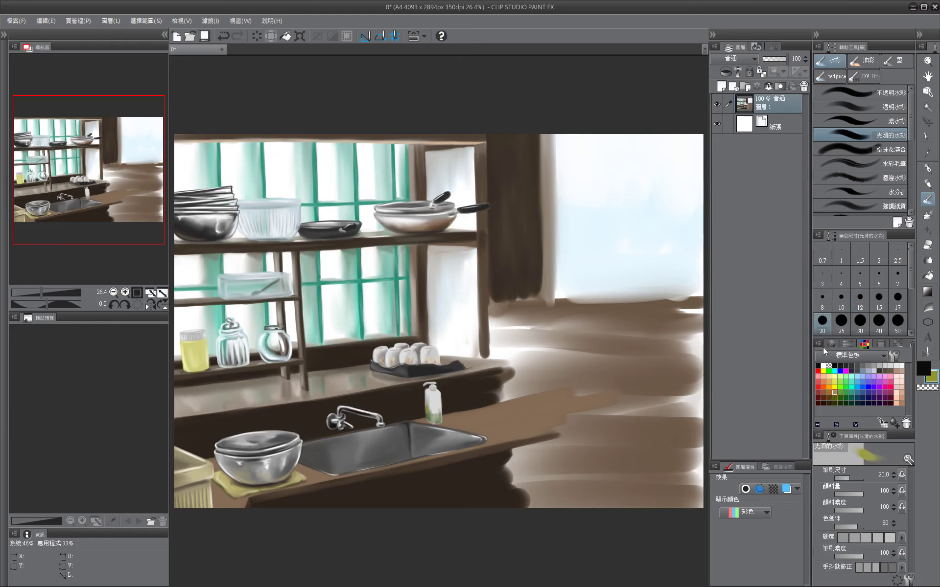
Add dark blue, bright green and light grey details to the soap bottle's label at 15 to 20 px.
key(bracketleft)
key(bracketleft)
key(bracketleft)
key(bracketright)
click(857, 398)
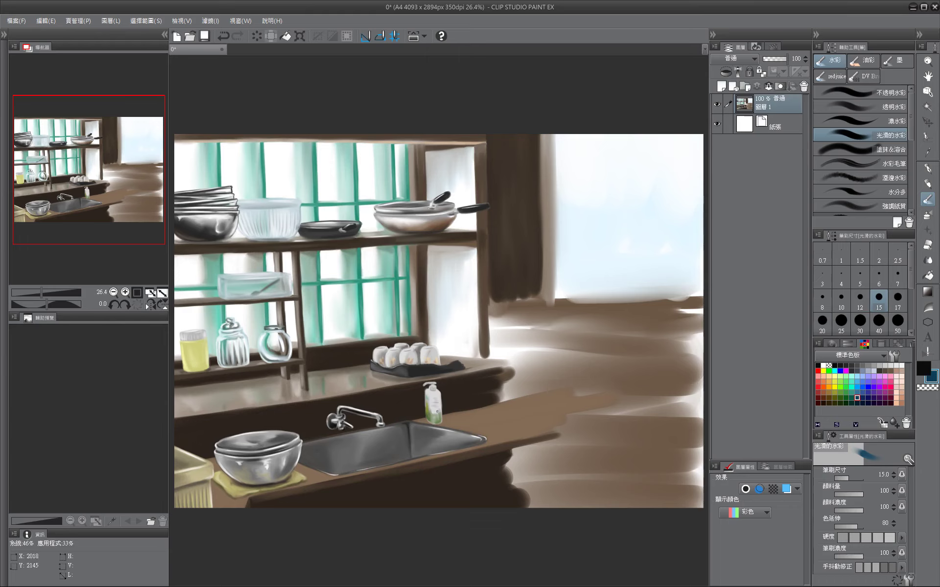
key(bracketright)
key(bracketright)
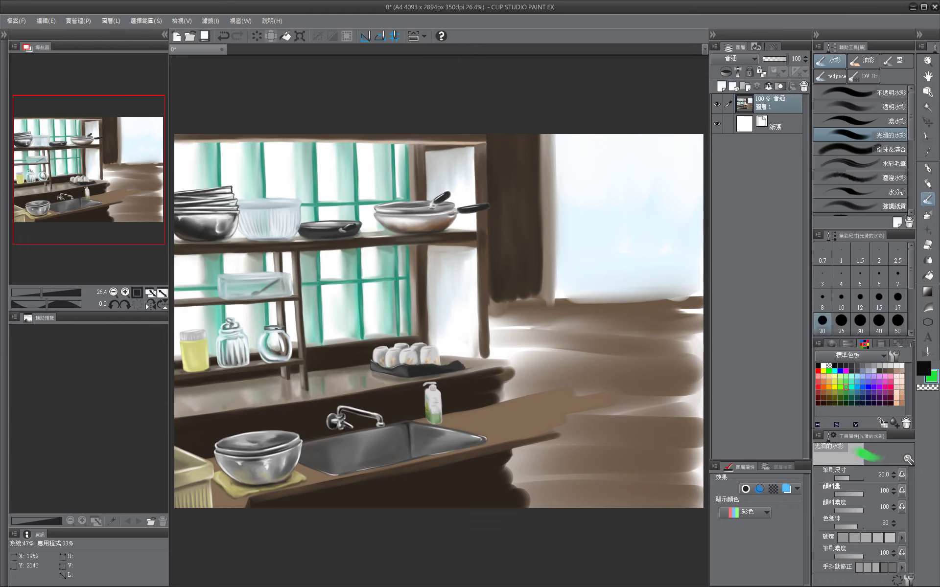
click(834, 386)
click(885, 365)
key(bracketleft)
key(bracketleft)
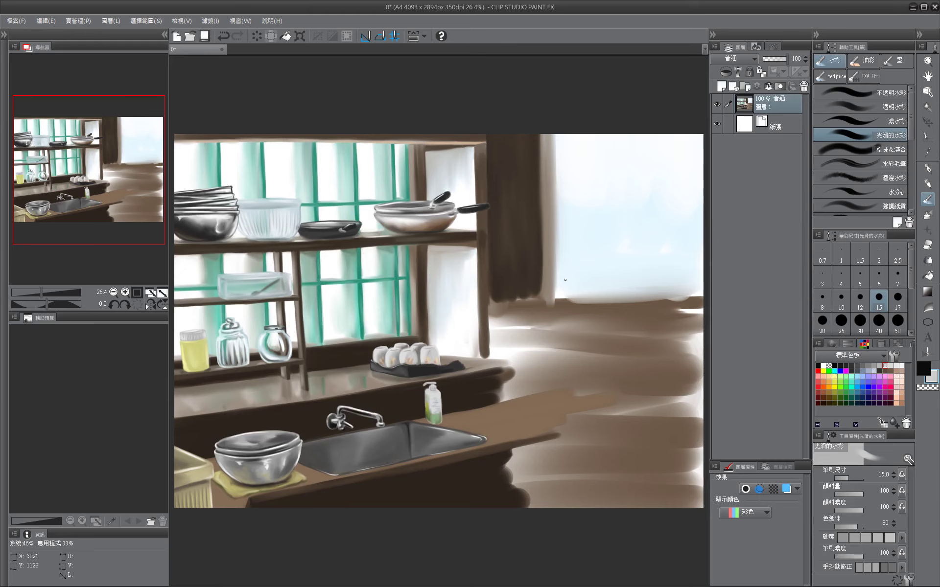
Touch up the wooden frame around the white panel beside the window in dark brown at 20 px.
mouse_move(564, 279)
mouse_down()
mouse_move(533, 251)
mouse_move(453, 238)
mouse_up()
key(bracketright)
key(bracketright)
key(bracketright)
key(bracketright)
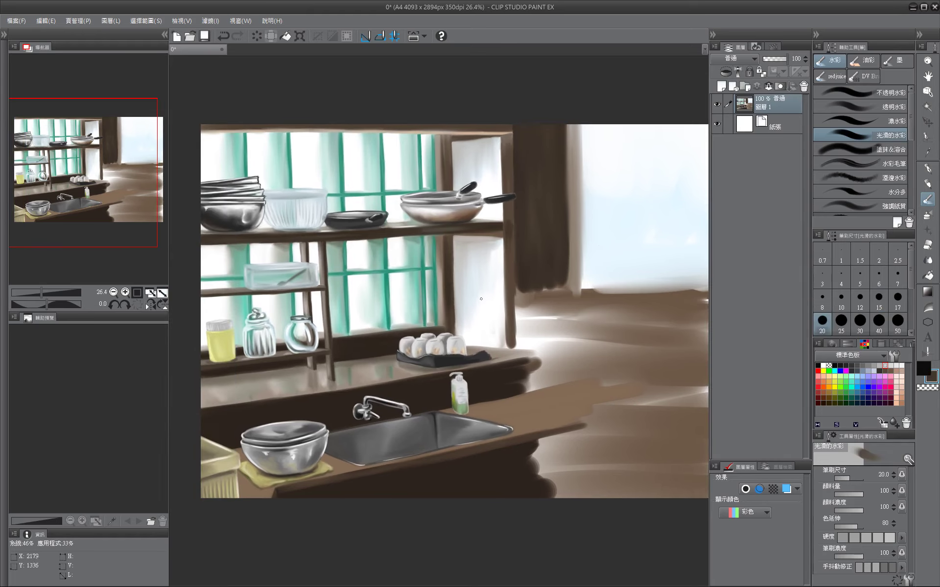
Shade the edges of the white panels beside the barred window in soft grey, using brush sizes from 25 to 150 px.
click(847, 344)
mouse_move(455, 284)
mouse_down()
mouse_move(342, 277)
mouse_move(406, 298)
mouse_move(420, 357)
mouse_up()
key(bracketright)
key(bracketright)
key(bracketright)
key(bracketright)
key(bracketright)
key(bracketright)
key(bracketright)
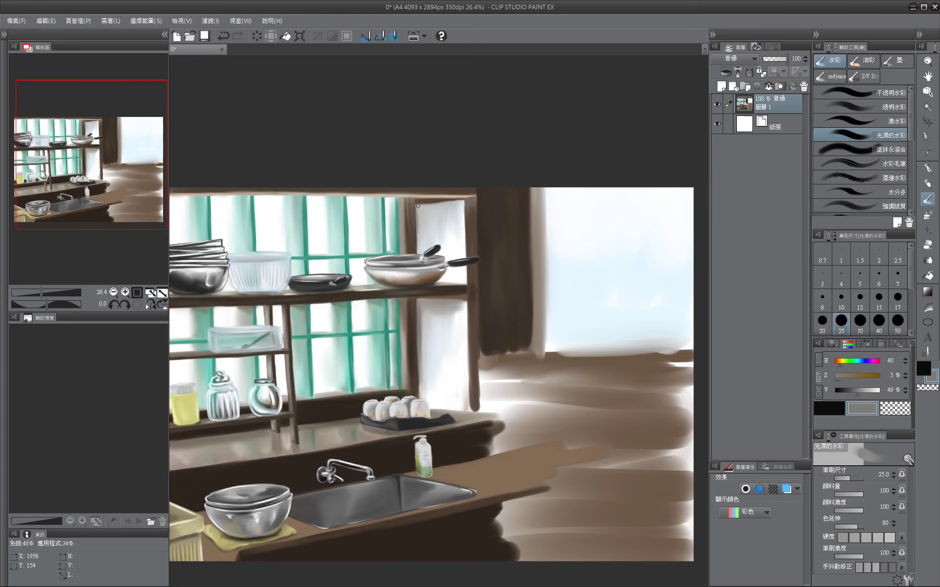
key(bracketleft)
key(bracketleft)
key(bracketleft)
key(bracketleft)
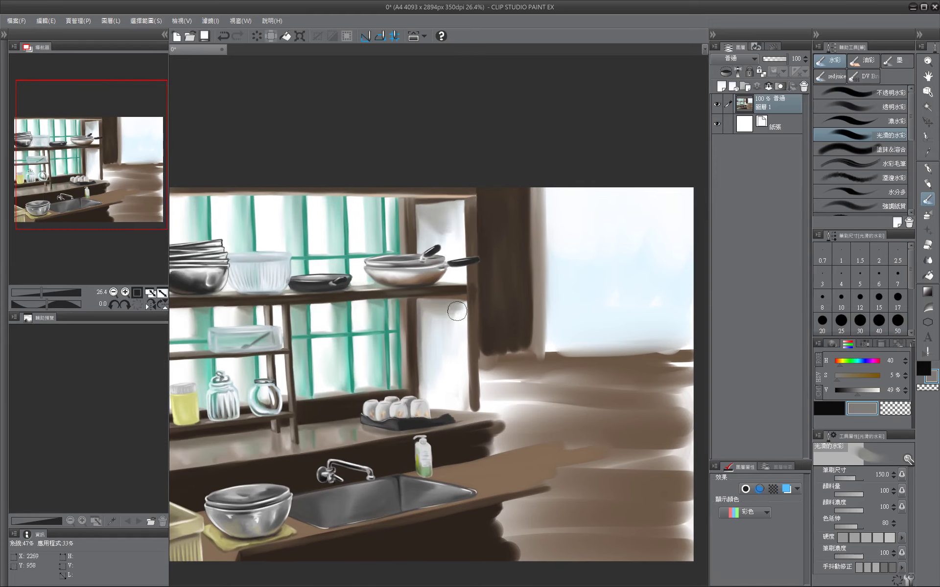
drag(421, 379, 414, 334)
Blend dark brown and light peach tones into the dark wooden wall section beside the shelves at 100 px.
key(bracketright)
key(bracketright)
key(bracketright)
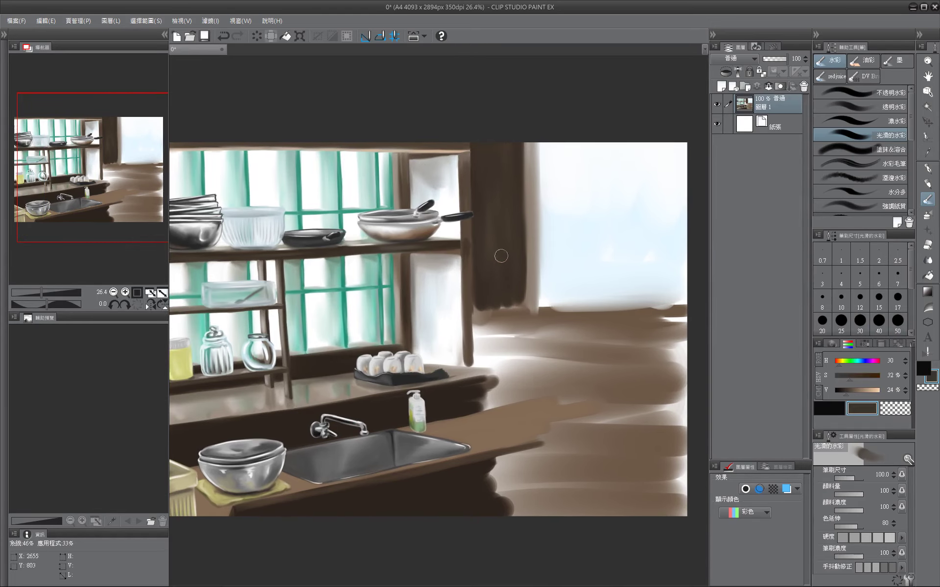
key(bracketleft)
key(bracketleft)
key(bracketleft)
key(bracketleft)
key(bracketleft)
key(bracketright)
key(bracketright)
key(bracketright)
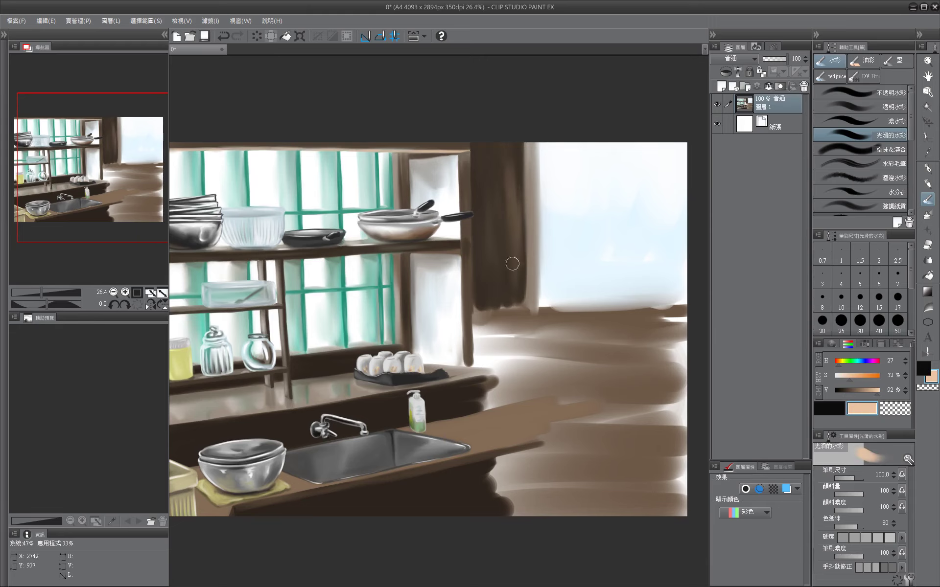
alt+click(509, 221)
drag(512, 218, 352, 159)
Paint the vertical post along the large window's edge in greyish brown at 70 px.
alt+click(416, 189)
mouse_move(417, 192)
mouse_down()
mouse_move(415, 109)
mouse_move(417, 279)
mouse_up()
mouse_move(421, 110)
mouse_down()
mouse_move(422, 267)
mouse_move(428, 245)
mouse_up()
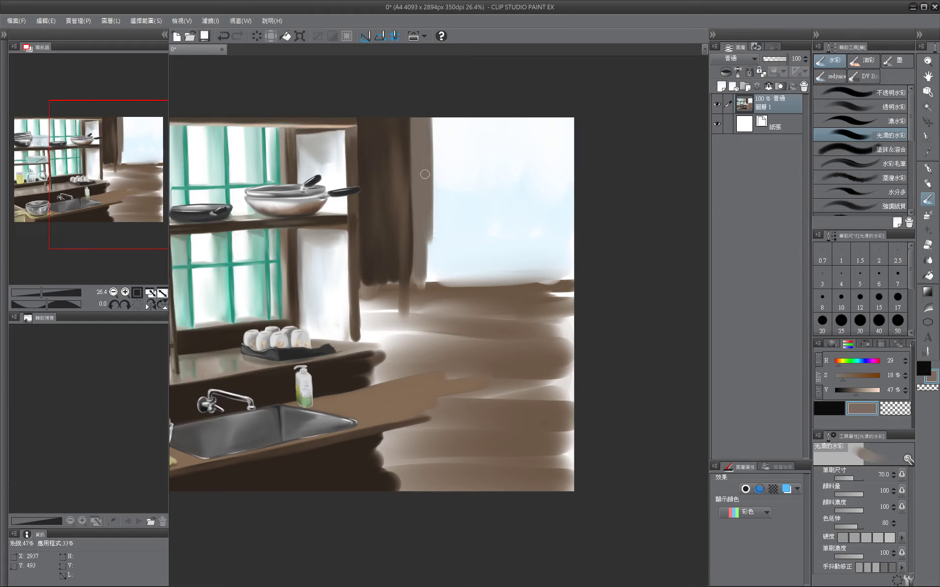
drag(430, 183, 431, 280)
Darken the edge between the wooden wall section and the large window's post in dark brown, reducing the brush to 25 px and finer.
alt+click(404, 198)
key(bracketright)
key(bracketright)
key(bracketleft)
key(bracketleft)
key(bracketleft)
key(bracketleft)
key(bracketleft)
key(bracketleft)
key(bracketleft)
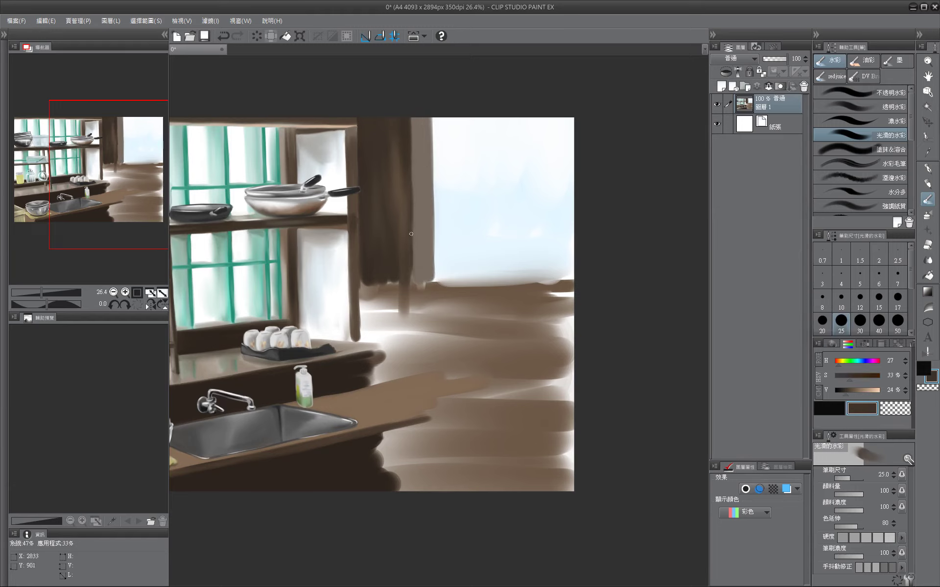
key(bracketleft)
key(bracketleft)
key(bracketleft)
drag(355, 162, 357, 126)
mouse_move(359, 268)
mouse_down()
mouse_move(354, 336)
mouse_move(272, 333)
mouse_up()
Shade the large window's post softly in dark brown at 80 px and define the window's side and lower edges.
key(bracketright)
key(bracketright)
key(bracketright)
key(bracketright)
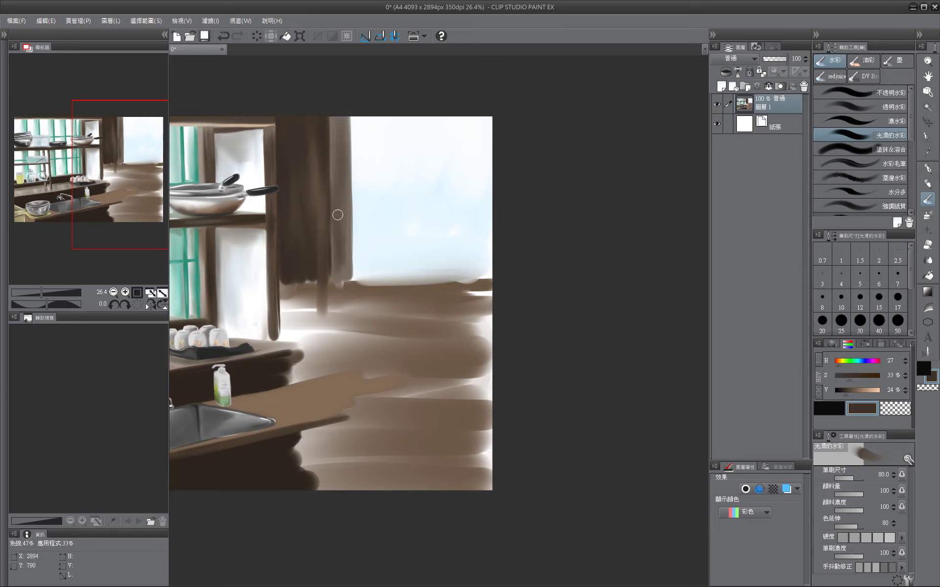
mouse_move(351, 128)
mouse_down()
mouse_move(353, 268)
mouse_move(294, 288)
mouse_move(263, 282)
mouse_move(461, 298)
mouse_move(293, 288)
mouse_move(467, 283)
mouse_up()
Paint the horizontal sill below the large window and wooden wall section in medium browns at 50 to 60 px.
alt+click(343, 286)
key(bracketright)
alt+click(294, 288)
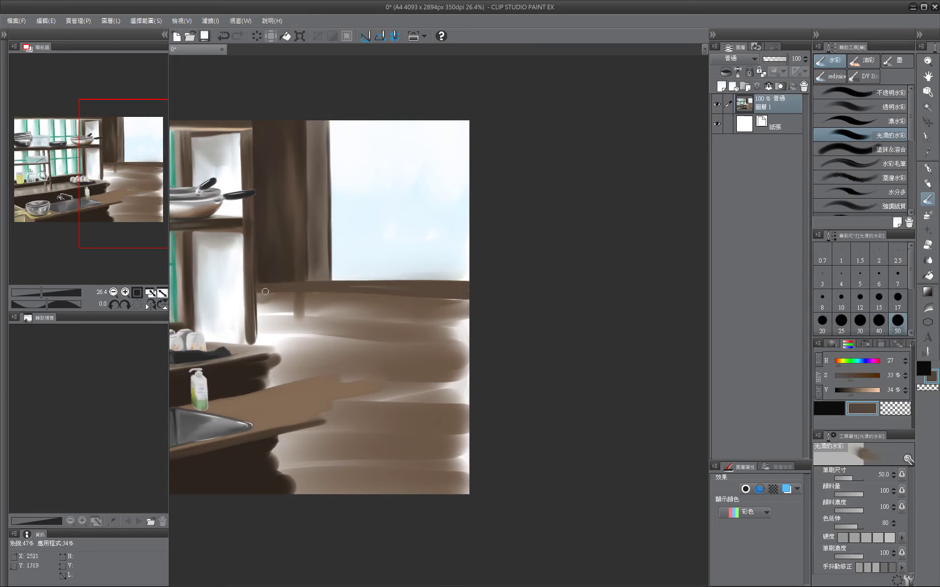
key(bracketleft)
mouse_move(367, 279)
mouse_down()
mouse_move(513, 290)
mouse_move(752, 249)
mouse_move(715, 252)
mouse_up()
key(bracketright)
key(bracketright)
key(bracketright)
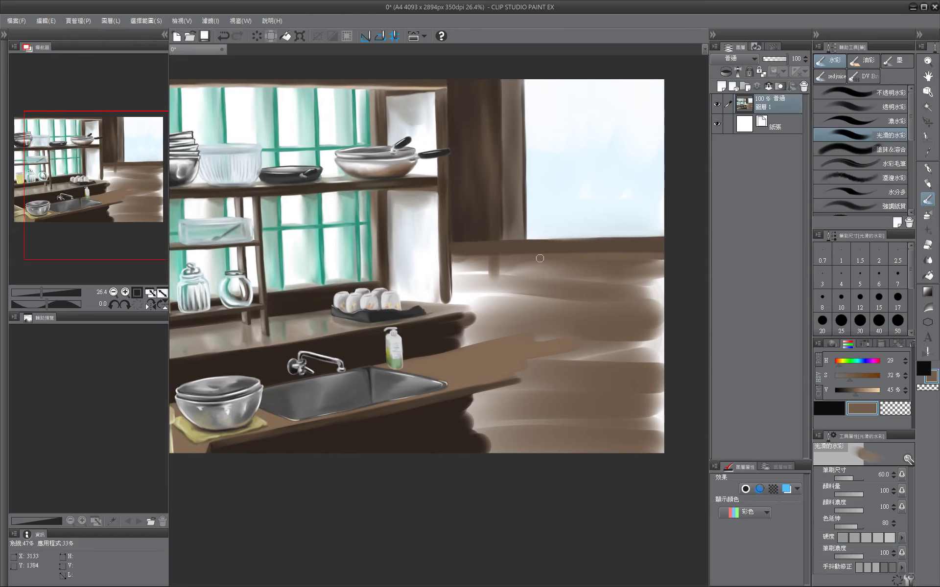
Outline the edges of the large window's post and sill in very dark brown at 17 px.
alt+click(602, 328)
alt+click(452, 254)
key(bracketleft)
key(bracketleft)
key(bracketleft)
key(bracketleft)
key(bracketleft)
key(bracketleft)
drag(440, 256, 406, 349)
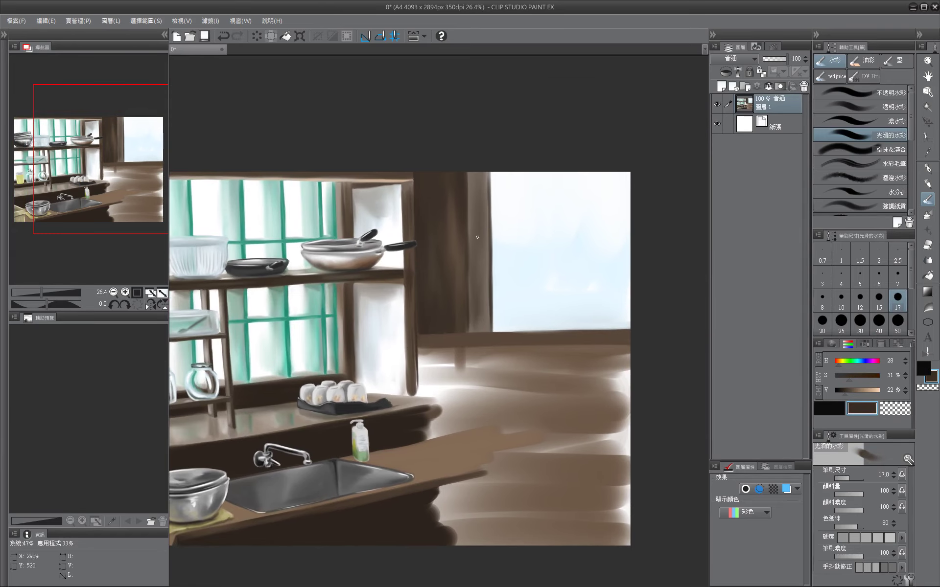
Draw fine wood grain down the large window's post in very dark brown at 12 to 15 px.
key(bracketright)
key(bracketright)
key(bracketleft)
key(bracketleft)
key(bracketleft)
key(bracketleft)
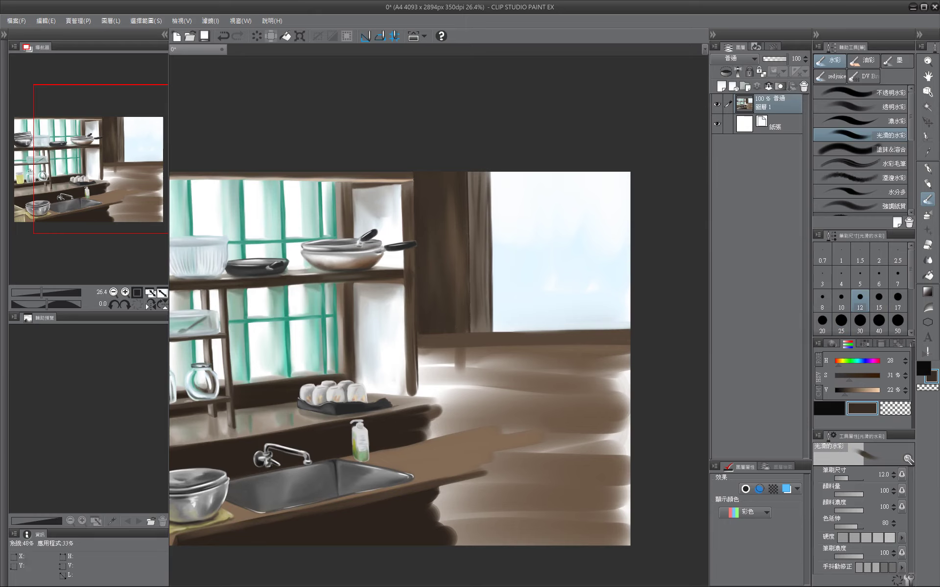
drag(485, 227, 482, 331)
key(ctrl+z)
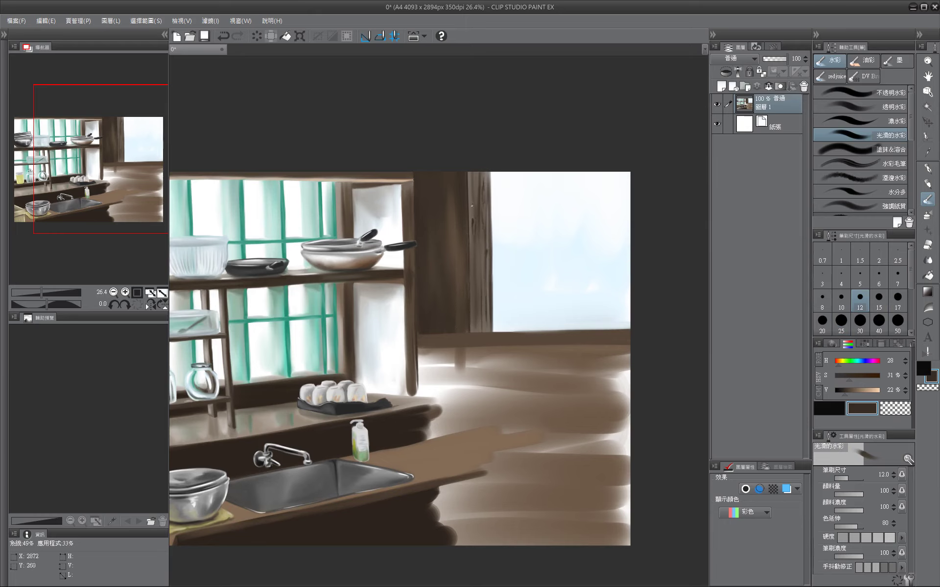
mouse_move(479, 283)
mouse_down()
mouse_move(480, 304)
mouse_move(416, 318)
mouse_up()
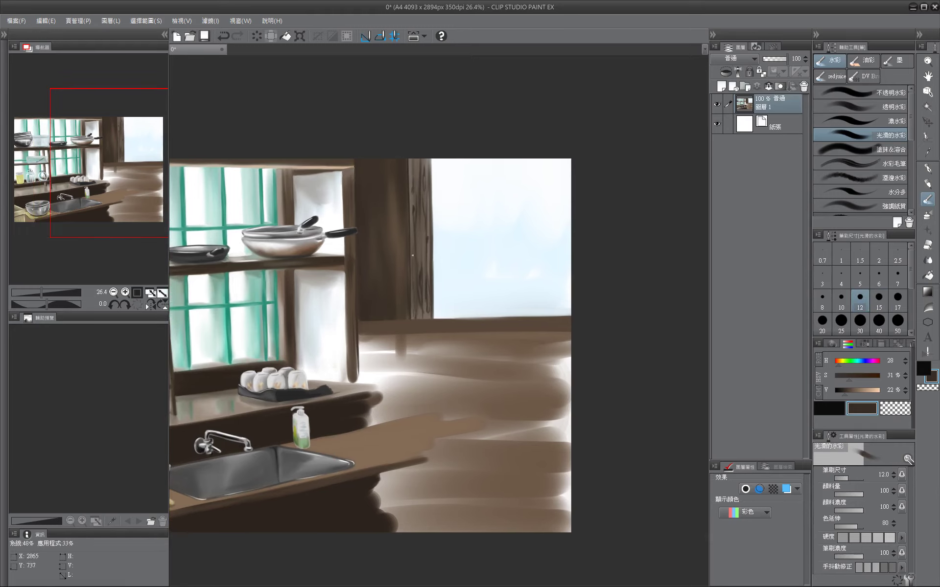
drag(413, 255, 370, 255)
key(bracketright)
drag(446, 331, 468, 181)
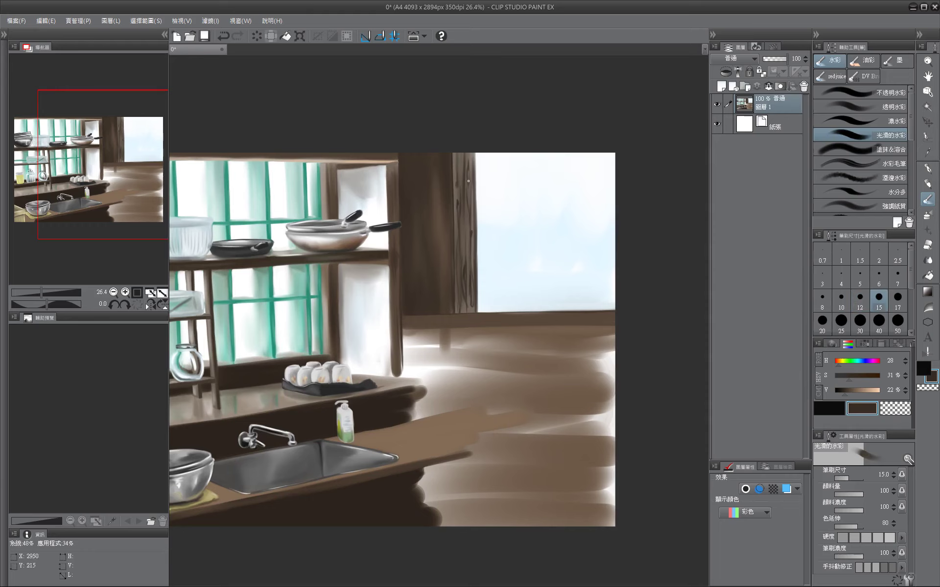
Add thin dark brown lines to the shelf's upright post and the nearby woodwork at 8 to 12 px.
drag(391, 236, 419, 211)
key(bracketleft)
key(bracketleft)
key(bracketleft)
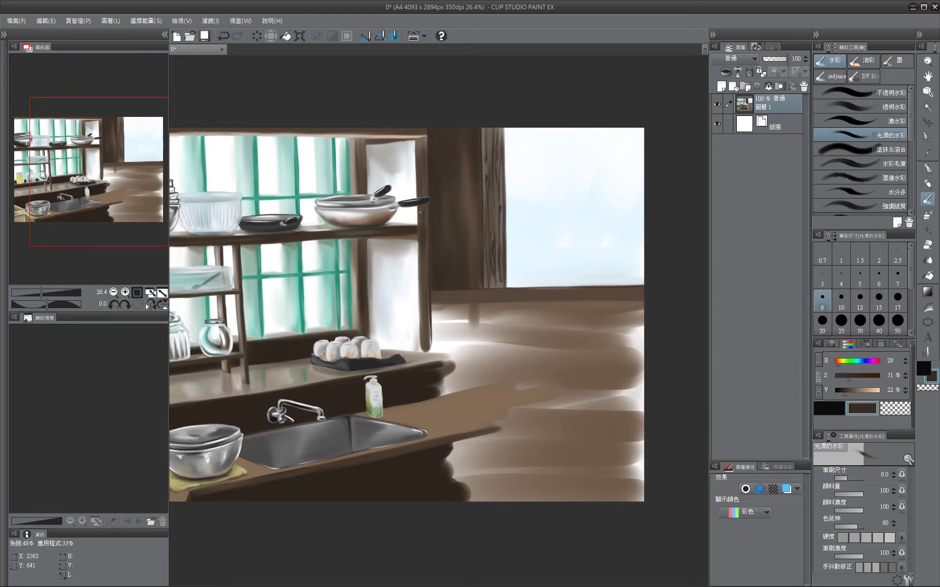
drag(423, 313, 455, 268)
key(bracketright)
key(bracketright)
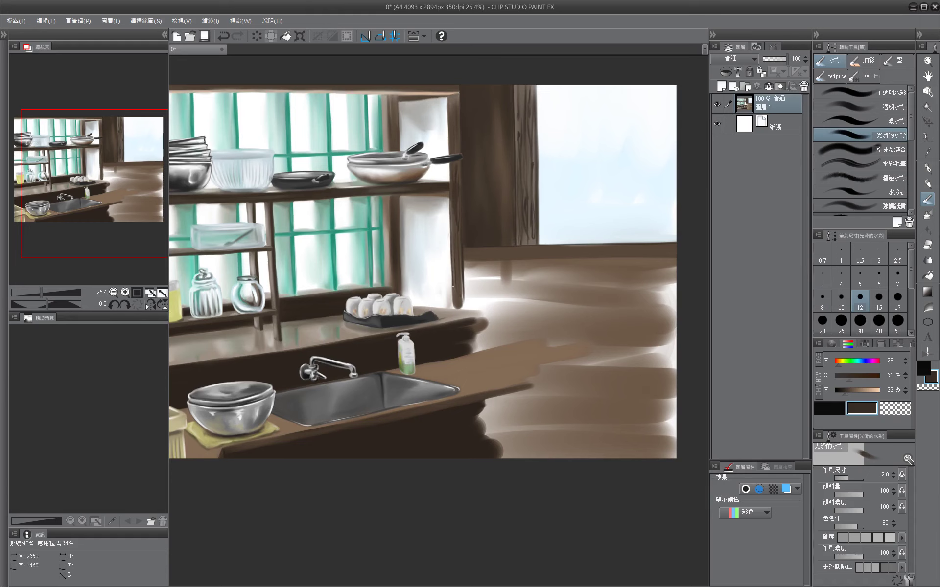
mouse_move(531, 385)
mouse_down()
mouse_move(425, 386)
mouse_move(562, 407)
mouse_up()
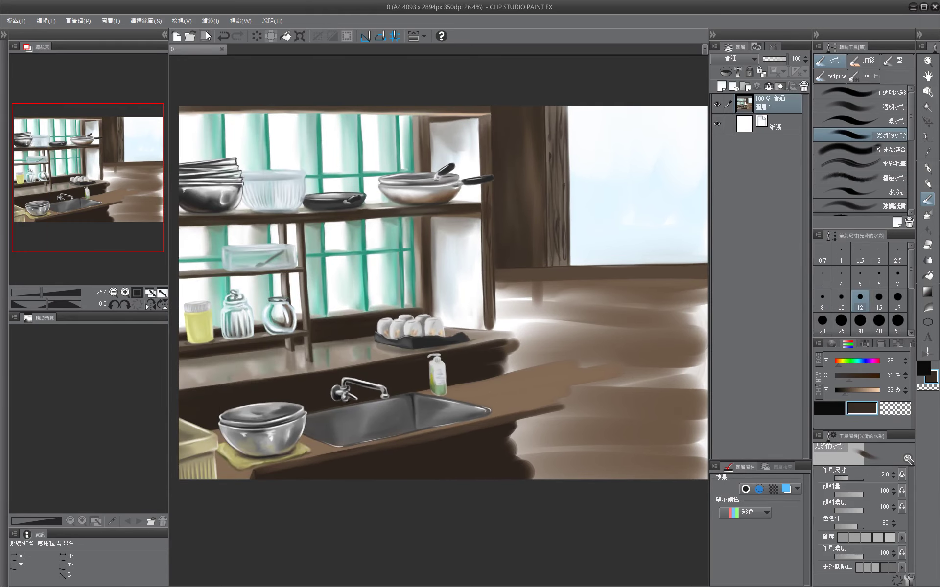
Add a new layer above the painting and smooth the large window's pale blue sky on the original layer at 200 px.
click(732, 87)
mouse_move(572, 321)
mouse_down()
mouse_move(486, 281)
mouse_move(414, 308)
mouse_move(444, 370)
mouse_up()
alt+click(514, 273)
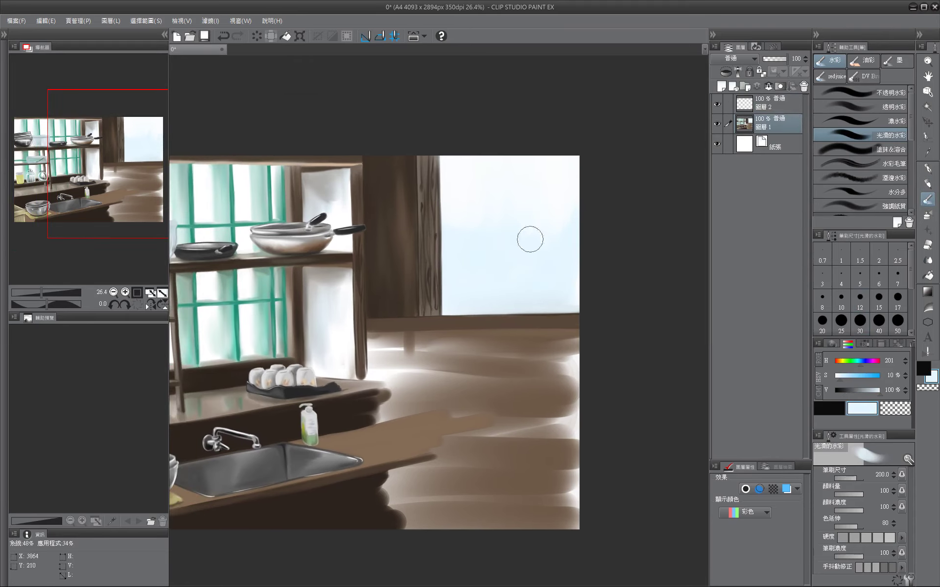
Redraw the dark brown edge between the post and the large window's sky at 17 px.
alt+click(421, 308)
click(897, 297)
drag(440, 157, 445, 316)
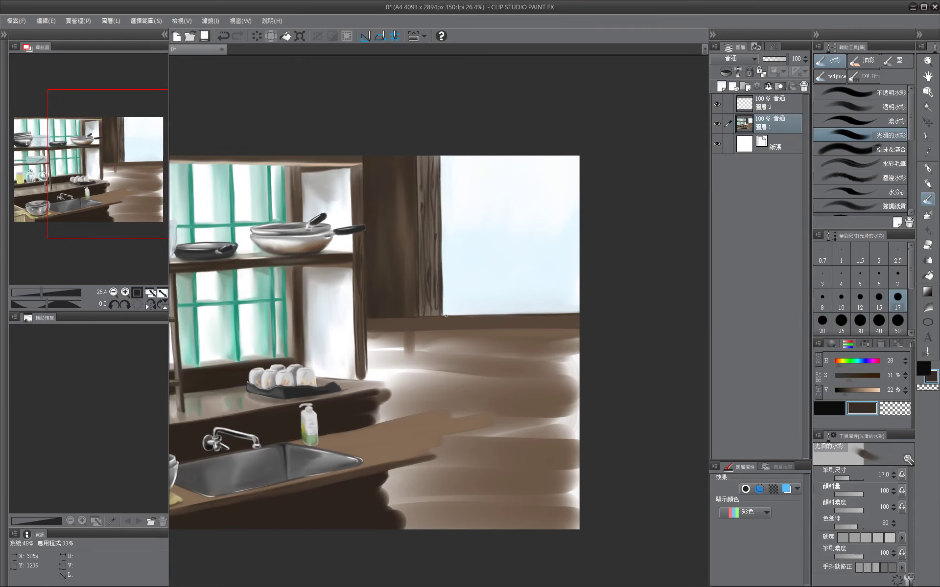
Darken and shade the wooden wall panel beside the window pane with dark brown Watercolor brush strokes, and save the file.
click(864, 344)
click(879, 366)
click(841, 320)
mouse_move(440, 157)
mouse_down()
mouse_move(445, 315)
mouse_move(492, 281)
mouse_up()
click(848, 344)
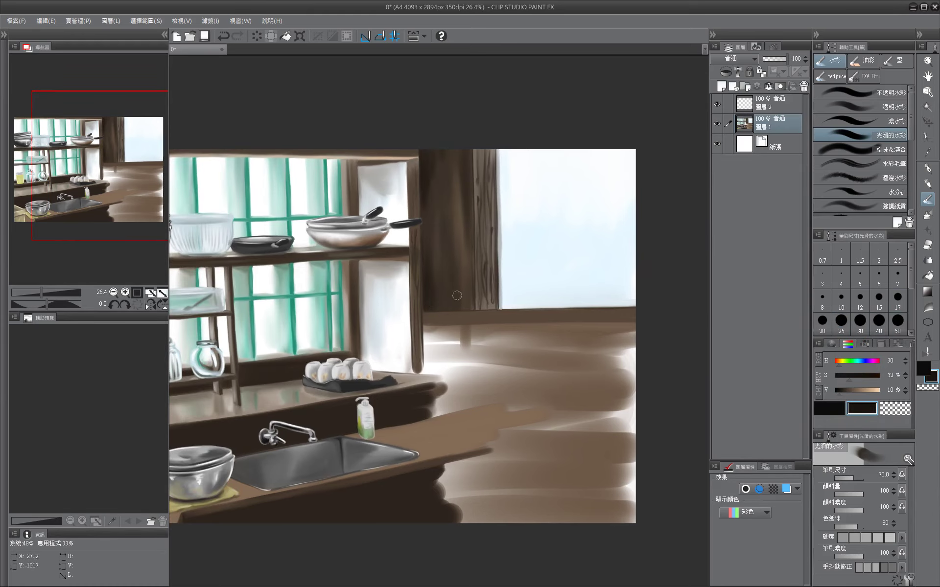
drag(443, 249, 476, 255)
click(860, 297)
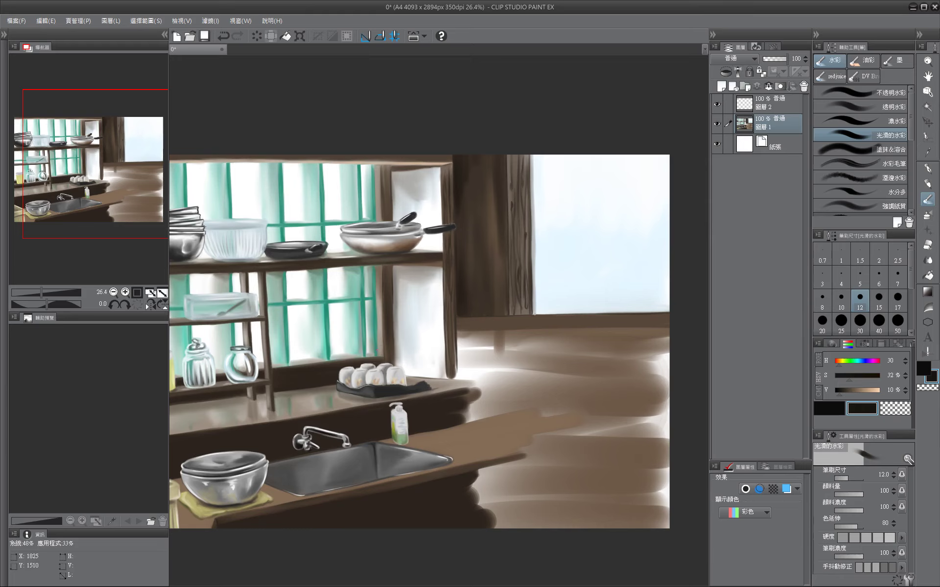
click(207, 33)
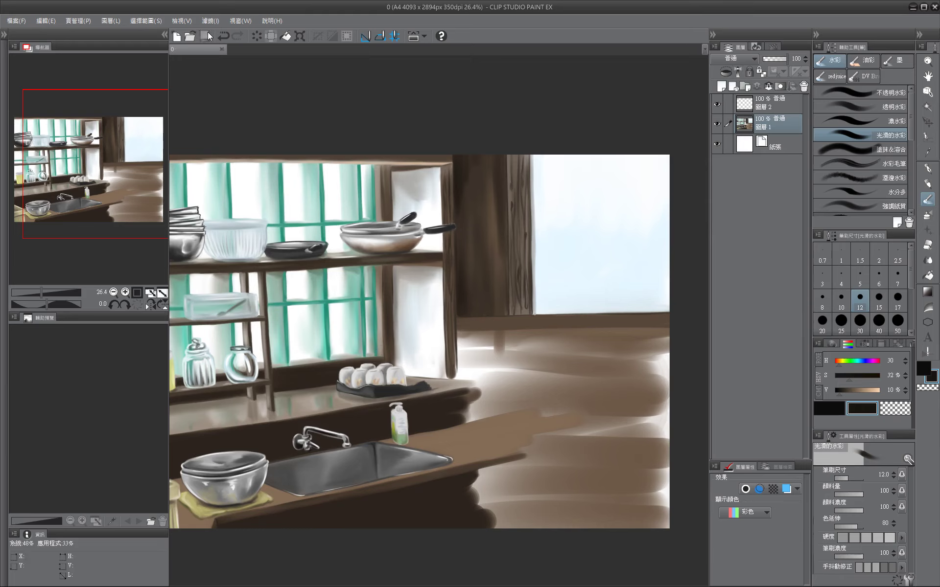
Fade the kitchen layer to 40% opacity and ready the empty upper layer for sketching with a brown size 5 brush.
click(778, 104)
click(860, 276)
click(864, 344)
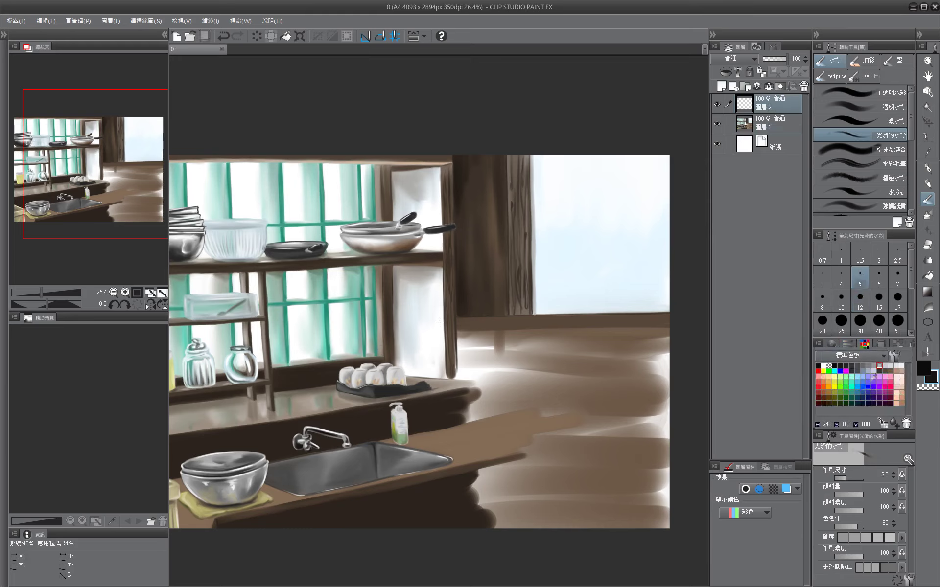
click(890, 371)
click(769, 122)
drag(785, 59, 773, 59)
click(768, 102)
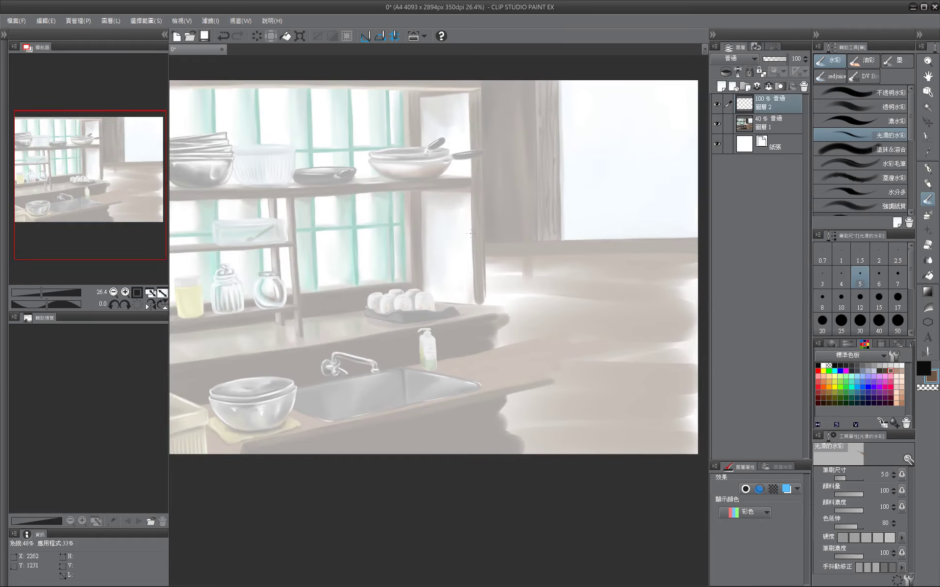
Sketch the girl's head in front of the window frame, with face outline, crown, loose hair strands and the start of the shoulder.
mouse_move(447, 189)
mouse_down()
mouse_move(461, 213)
mouse_move(490, 198)
mouse_up()
drag(458, 139, 456, 165)
mouse_move(463, 145)
mouse_down()
mouse_move(490, 175)
mouse_move(490, 214)
mouse_up()
drag(505, 174, 504, 199)
mouse_move(454, 144)
mouse_down()
mouse_move(434, 198)
mouse_move(448, 229)
mouse_up()
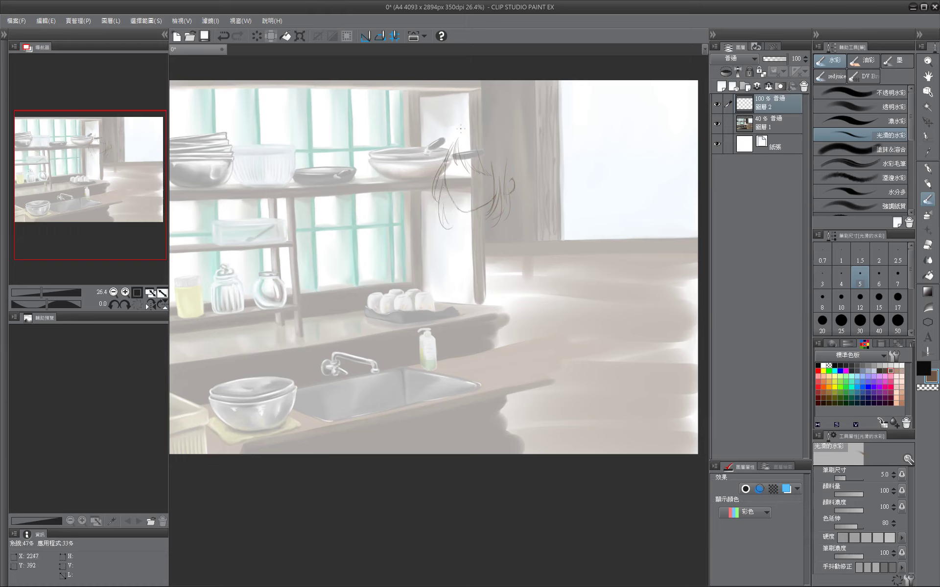
drag(462, 126, 440, 164)
mouse_move(514, 149)
mouse_down()
mouse_move(509, 186)
mouse_move(533, 166)
mouse_move(521, 179)
mouse_move(521, 214)
mouse_move(500, 236)
mouse_move(471, 211)
mouse_move(440, 276)
mouse_up()
scroll(526, 189, down, 1)
key(ctrl+z)
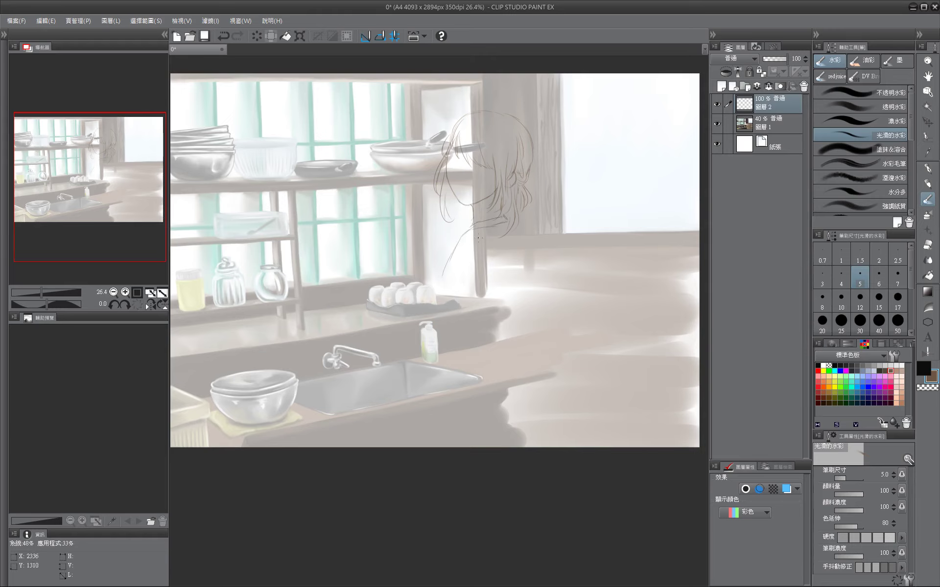
Sketch the girl's collar, upper body and back line, plus the bunched sleeve and bent forearm above the counter.
mouse_move(485, 232)
mouse_down()
mouse_move(447, 277)
mouse_move(458, 285)
mouse_up()
drag(516, 229, 553, 172)
drag(508, 233, 518, 222)
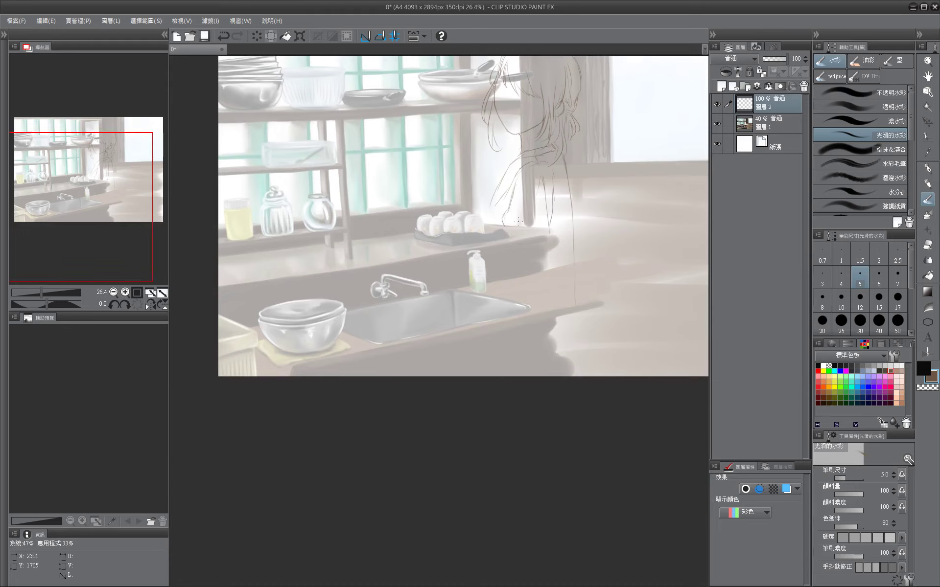
mouse_move(532, 183)
mouse_down()
mouse_move(516, 199)
mouse_move(535, 209)
mouse_move(509, 226)
mouse_move(539, 244)
mouse_up()
mouse_move(543, 224)
mouse_down()
mouse_move(498, 238)
mouse_move(546, 250)
mouse_move(497, 250)
mouse_move(519, 271)
mouse_move(494, 259)
mouse_move(520, 282)
mouse_up()
mouse_move(454, 271)
mouse_down()
mouse_move(517, 288)
mouse_move(416, 288)
mouse_up()
mouse_move(376, 306)
mouse_down()
mouse_move(440, 296)
mouse_move(358, 294)
mouse_up()
mouse_move(357, 292)
mouse_down()
mouse_move(379, 280)
mouse_move(397, 288)
mouse_move(508, 271)
mouse_move(520, 250)
mouse_up()
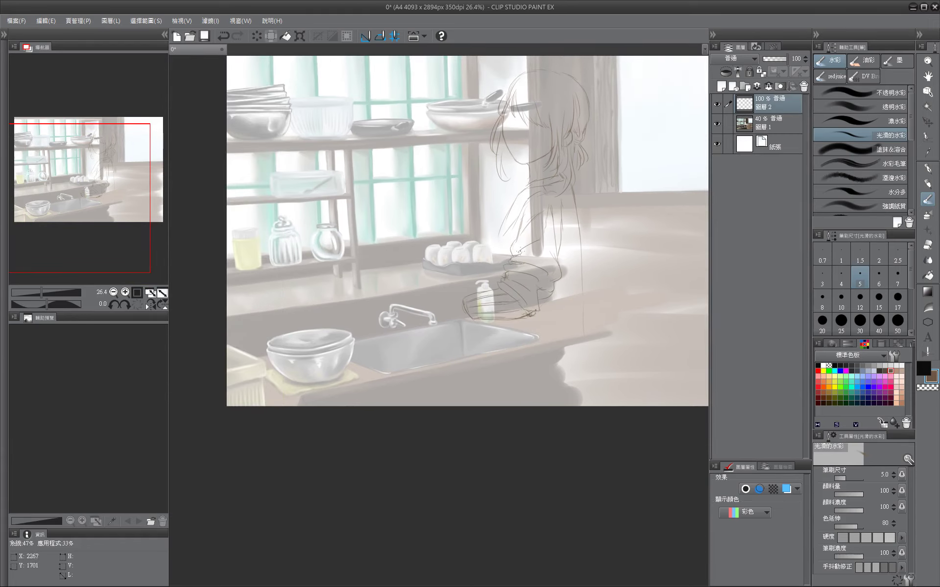
Draw the front edge of the upper arm and try forearm lines reaching towards the tap, ending with brush size 5.
key(bracketright)
key(bracketright)
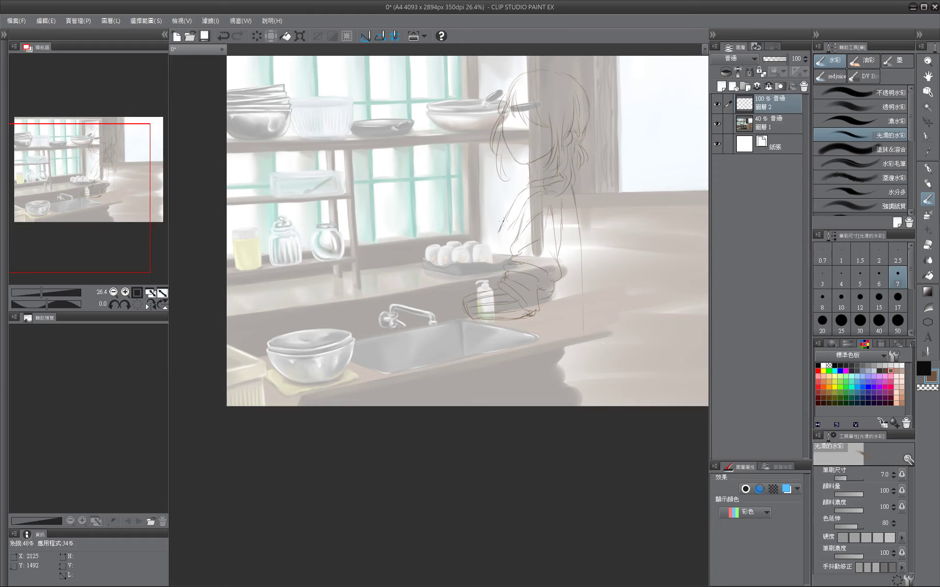
mouse_move(489, 287)
mouse_down()
mouse_move(494, 217)
mouse_move(472, 235)
mouse_move(495, 227)
mouse_move(470, 232)
mouse_move(501, 218)
mouse_up()
key(bracketleft)
key(bracketleft)
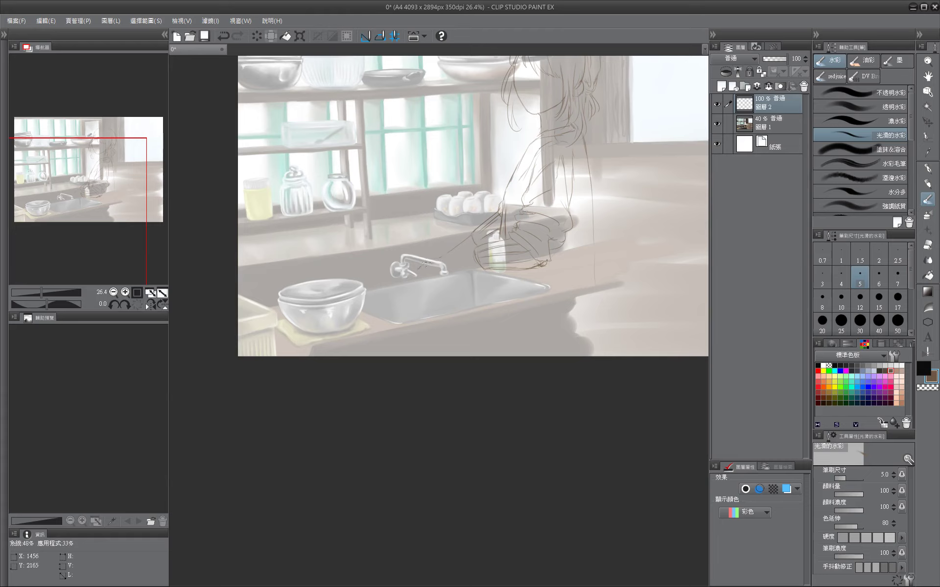
mouse_move(416, 274)
mouse_down()
mouse_move(434, 271)
mouse_move(412, 278)
mouse_move(420, 280)
mouse_move(412, 307)
mouse_move(431, 290)
mouse_up()
key(ctrl+z)
mouse_move(455, 252)
mouse_down()
mouse_move(478, 247)
mouse_move(489, 265)
mouse_up()
Rotate the girl sketch slightly counterclockwise with a free transform and apply it.
scroll(476, 284, up, 5)
scroll(568, 250, right, 3)
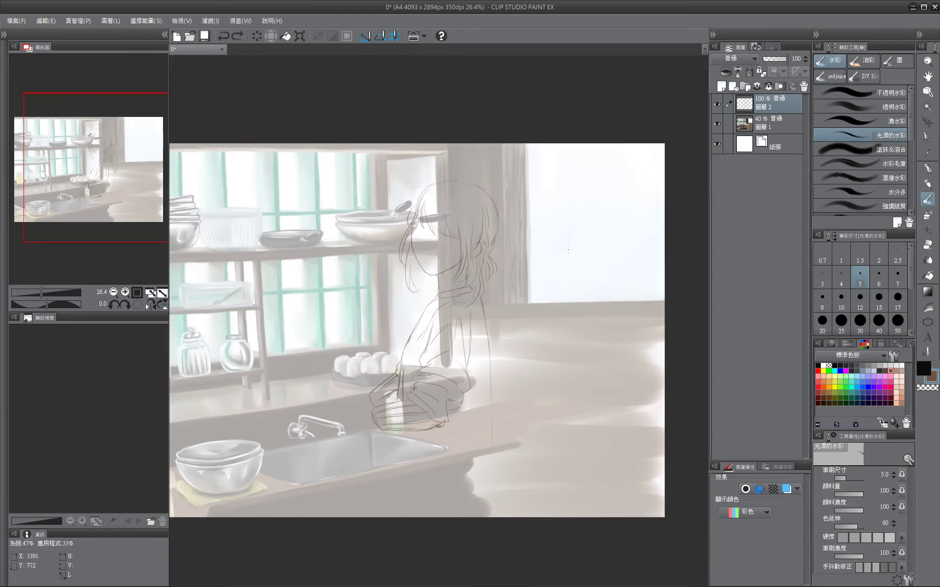
key(ctrl+t)
drag(593, 151, 572, 142)
key(Return)
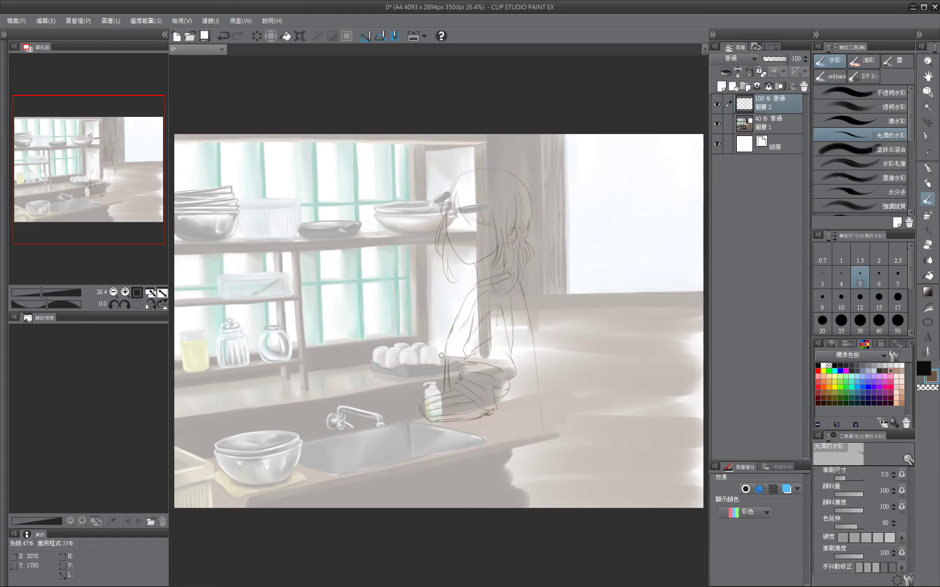
Redraw the girl's forearm so that it stretches over the sink, with the hand reaching the tap's spout.
scroll(441, 356, down, 3)
scroll(441, 355, left, 3)
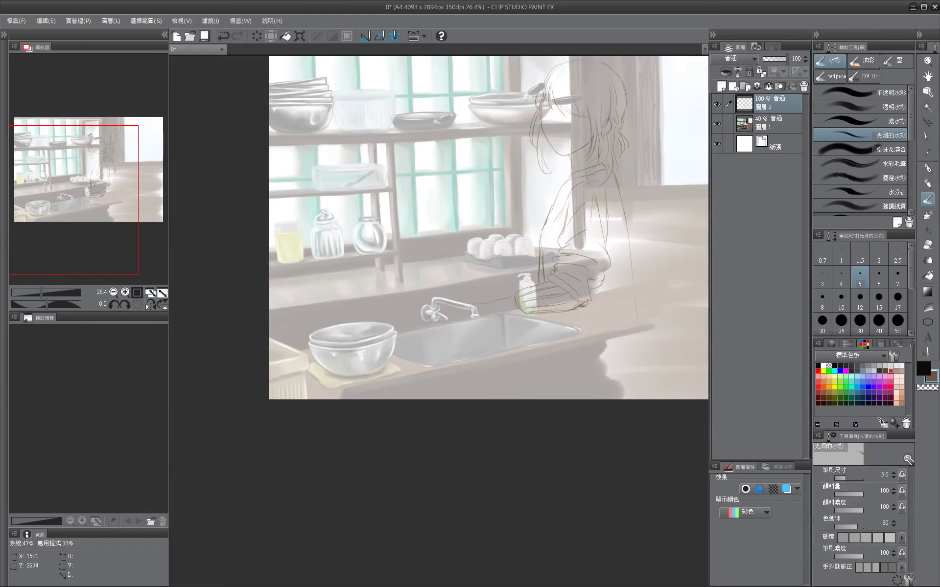
drag(469, 311, 473, 327)
key(ctrl+z)
key(ctrl+z)
drag(473, 310, 483, 341)
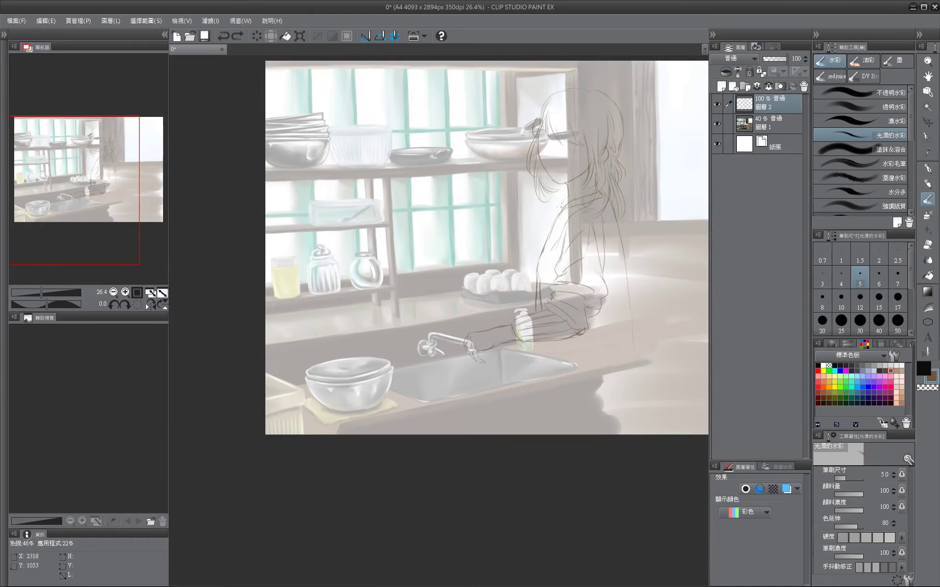
Add the girl's fringe and face-framing hair strands, and sketch the other forearm and hand at the tap.
mouse_move(545, 109)
mouse_down()
mouse_move(548, 137)
mouse_move(562, 145)
mouse_move(567, 190)
mouse_up()
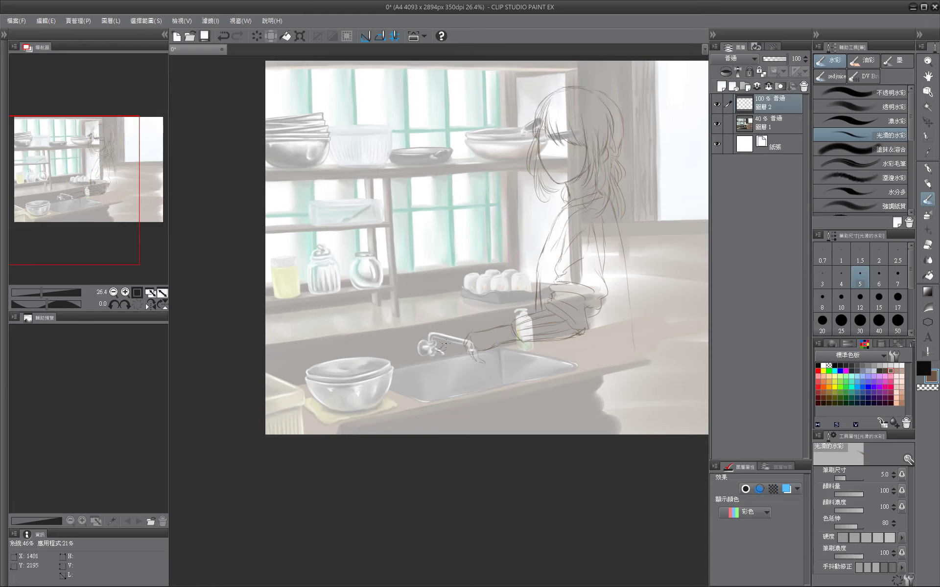
drag(476, 322, 491, 315)
drag(462, 352, 394, 302)
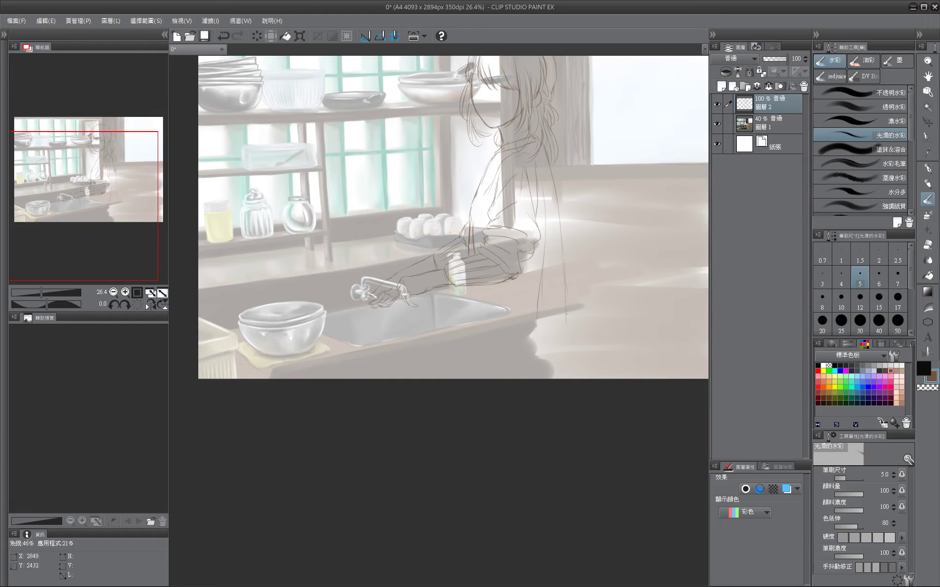
Sketch the long sweater body with a ribbed hem and the tops of the legs below it.
drag(538, 316, 559, 287)
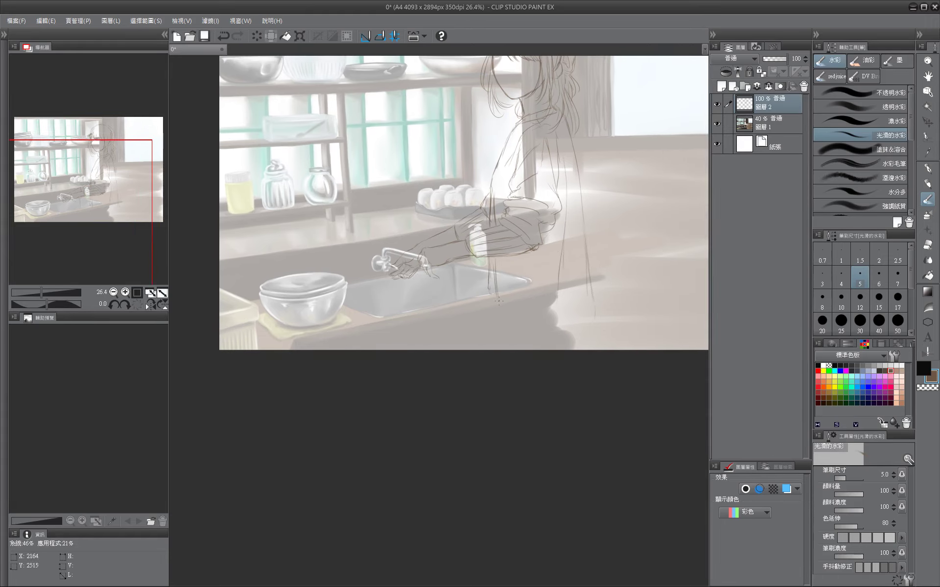
drag(491, 293, 465, 285)
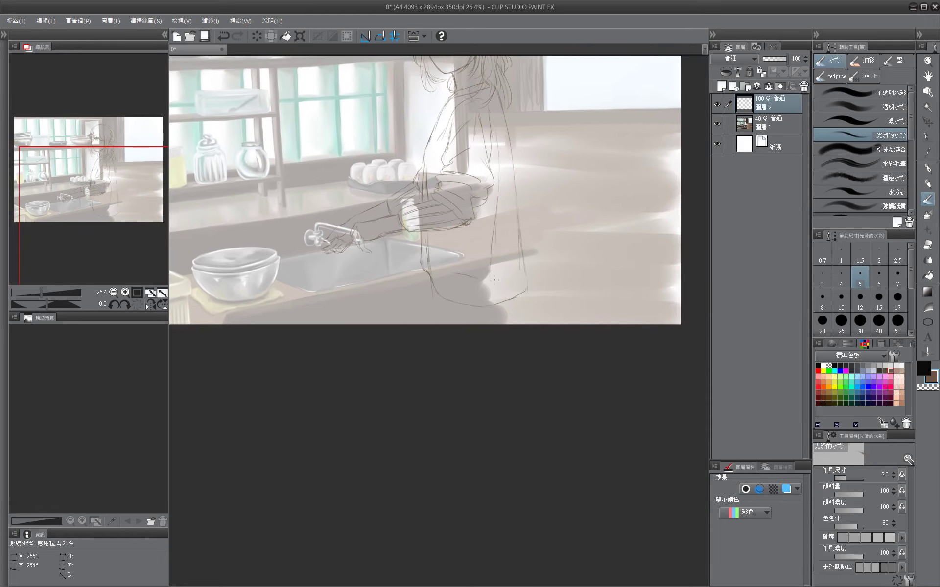
mouse_move(524, 240)
mouse_down()
mouse_move(526, 281)
mouse_move(515, 292)
mouse_up()
mouse_move(496, 282)
mouse_down()
mouse_move(496, 303)
mouse_move(450, 324)
mouse_up()
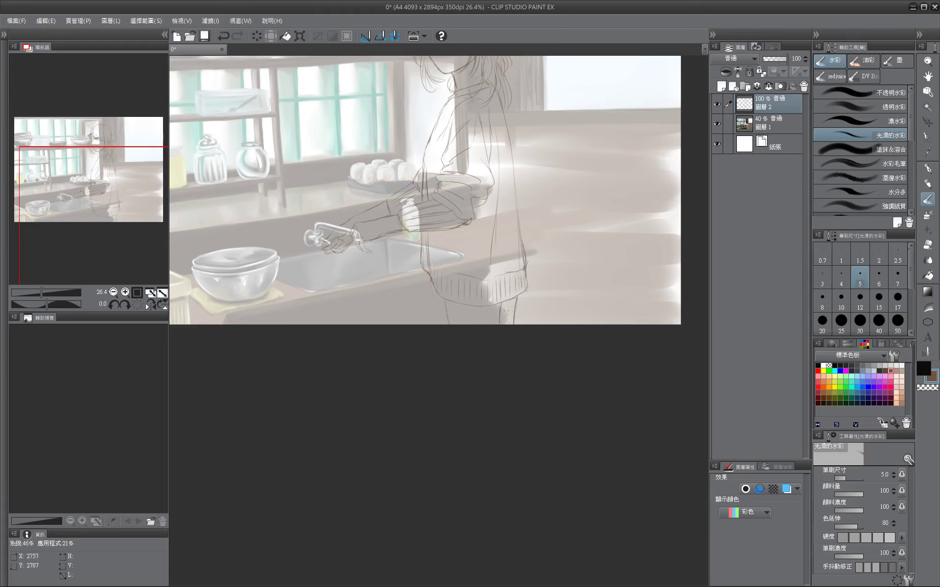
Set the brush size to 4 and sketch the eyelash lines beneath the girl's fringe.
scroll(444, 300, down, 1)
scroll(447, 390, up, 3)
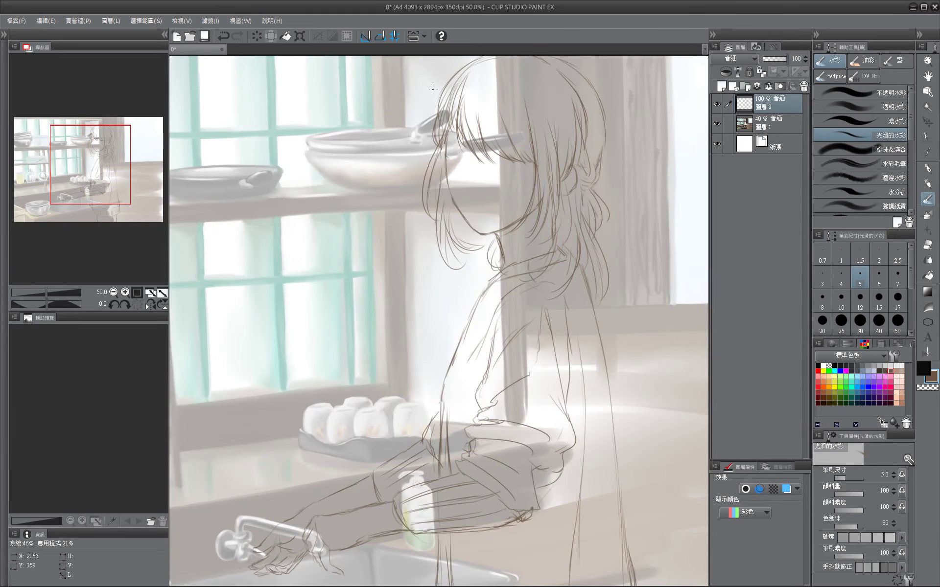
drag(448, 176, 460, 254)
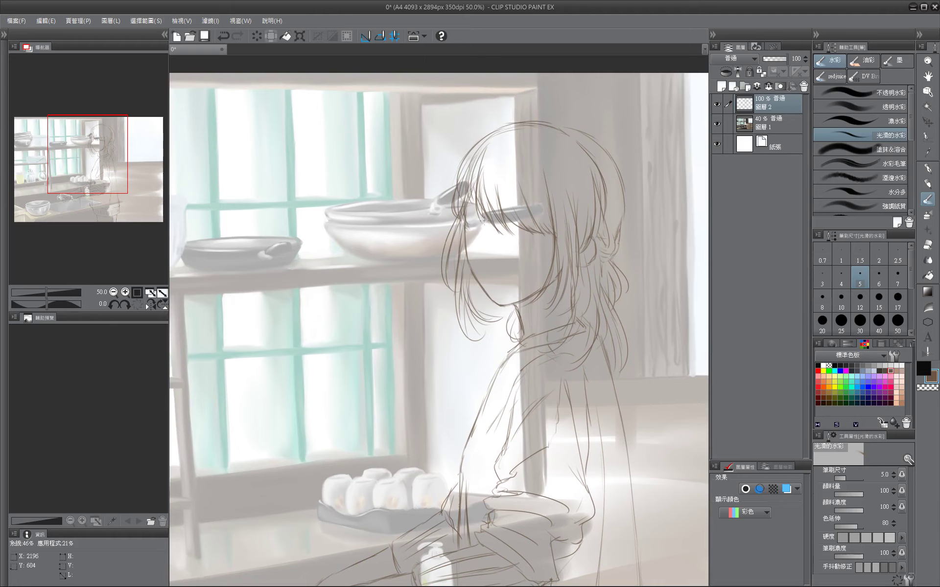
key(bracketleft)
mouse_move(525, 234)
mouse_down()
mouse_move(550, 237)
mouse_move(550, 248)
mouse_up()
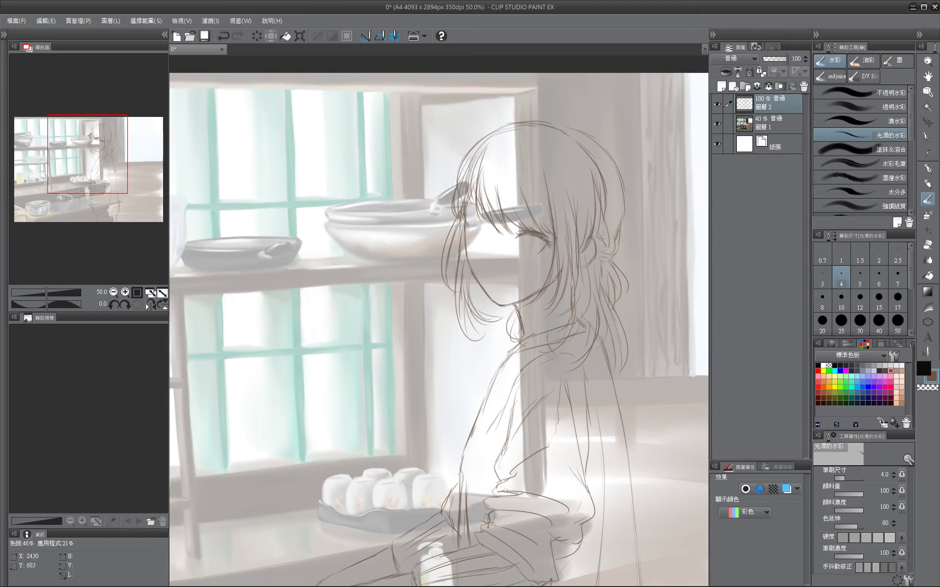
mouse_move(482, 230)
mouse_down()
mouse_move(470, 225)
mouse_move(480, 243)
mouse_move(523, 247)
mouse_up()
mouse_move(523, 239)
mouse_down()
mouse_move(527, 251)
mouse_move(540, 251)
mouse_up()
drag(525, 250, 535, 251)
Complete the girl's eyes, nose and open mouth, checking the face in a mirrored view.
mouse_move(484, 238)
mouse_down()
mouse_move(386, 241)
mouse_move(440, 235)
mouse_move(386, 264)
mouse_move(408, 277)
mouse_move(351, 282)
mouse_move(344, 267)
mouse_up()
key(ctrl+z)
key(ctrl+z)
drag(363, 211, 467, 205)
key(h)
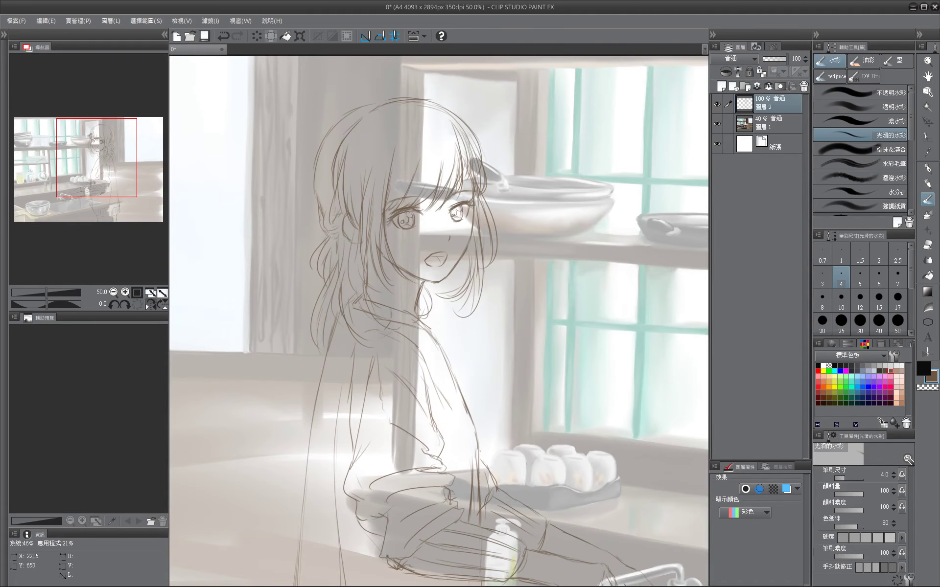
key(h)
key(ctrl+0)
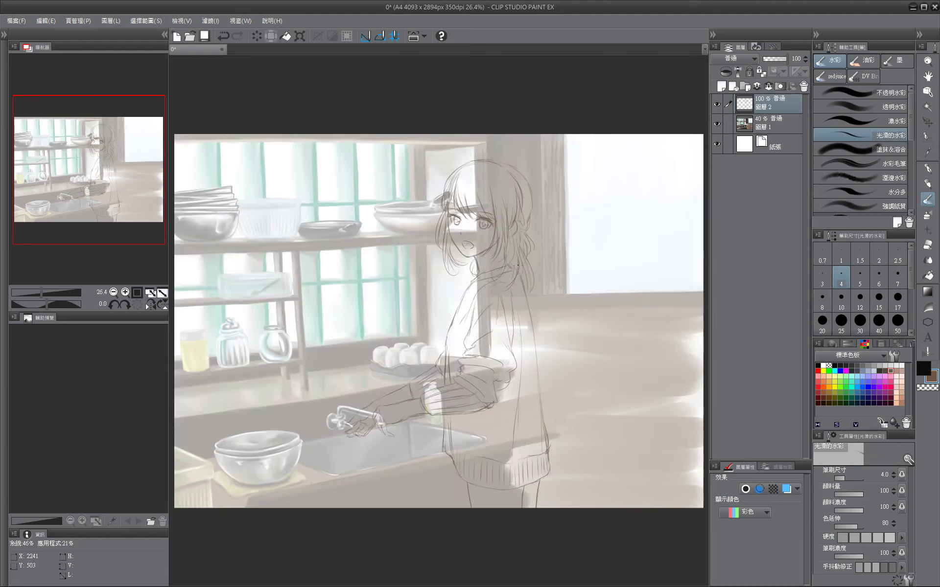
Restore the kitchen painting layer to 100% opacity and save the file.
scroll(569, 296, down, 3)
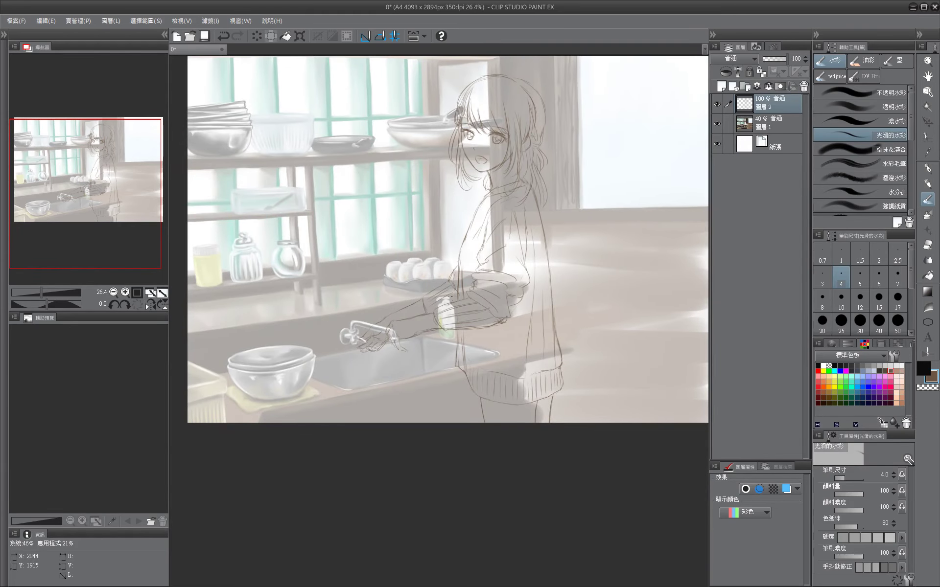
drag(484, 158, 446, 219)
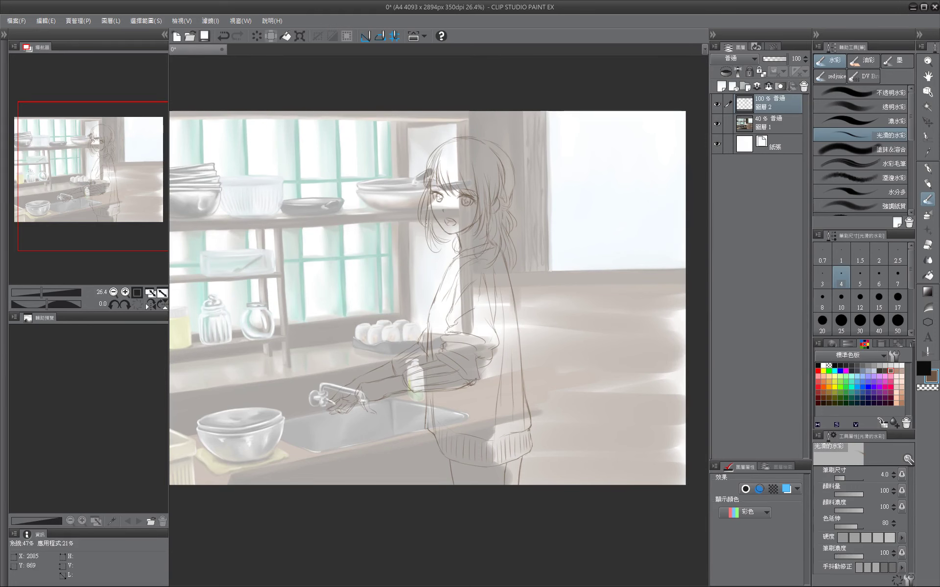
click(770, 125)
drag(775, 59, 785, 59)
click(205, 35)
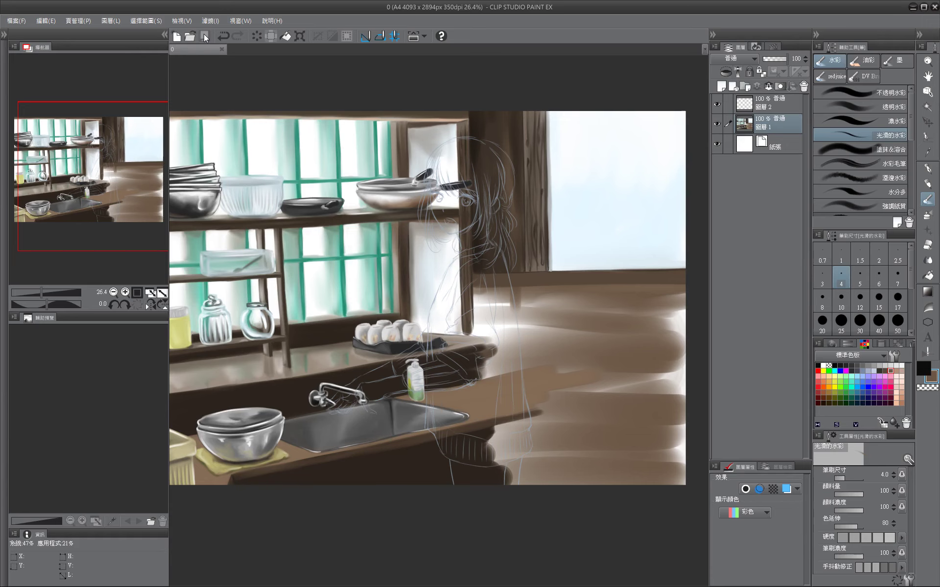
Paint a thin white stream of water falling from the tap into the sink on the kitchen layer, with brush sizes 8 and 10.
drag(392, 294, 460, 167)
key(bracketright)
key(bracketright)
key(bracketright)
key(bracketright)
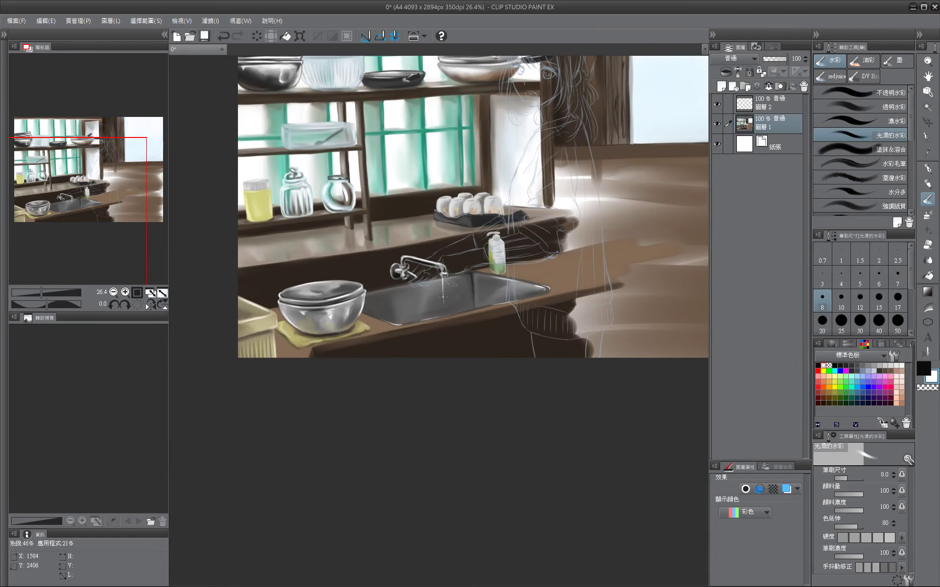
key(bracketright)
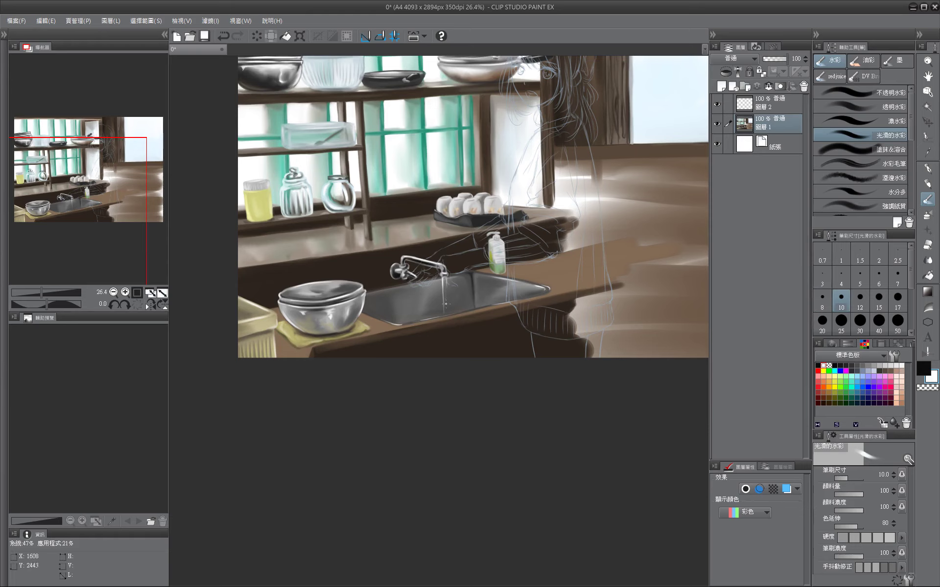
Refine the water stream with dark and light tones sampled from the sink, using brush sizes 7 to 12, and save the file.
alt+click(443, 282)
key(bracketleft)
key(bracketleft)
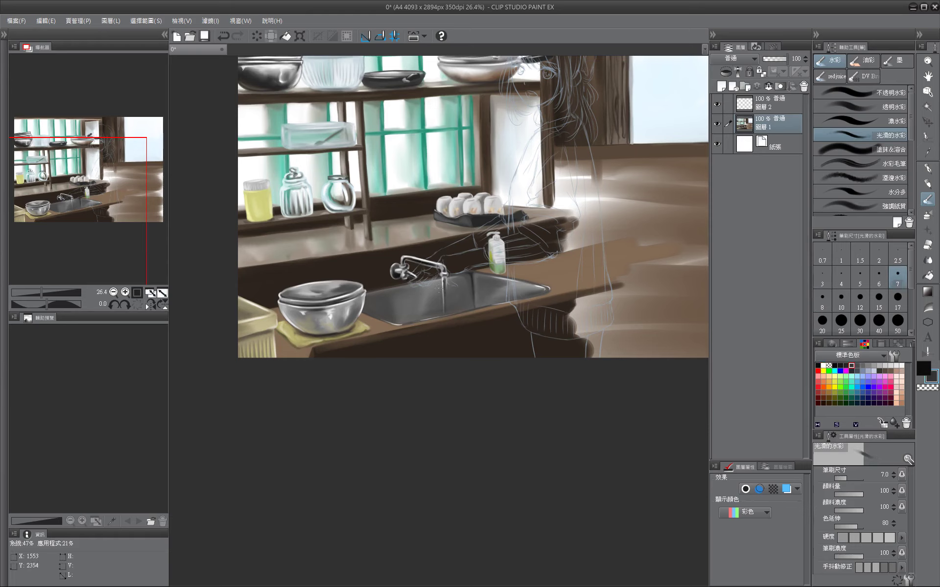
key(bracketright)
key(bracketright)
key(bracketright)
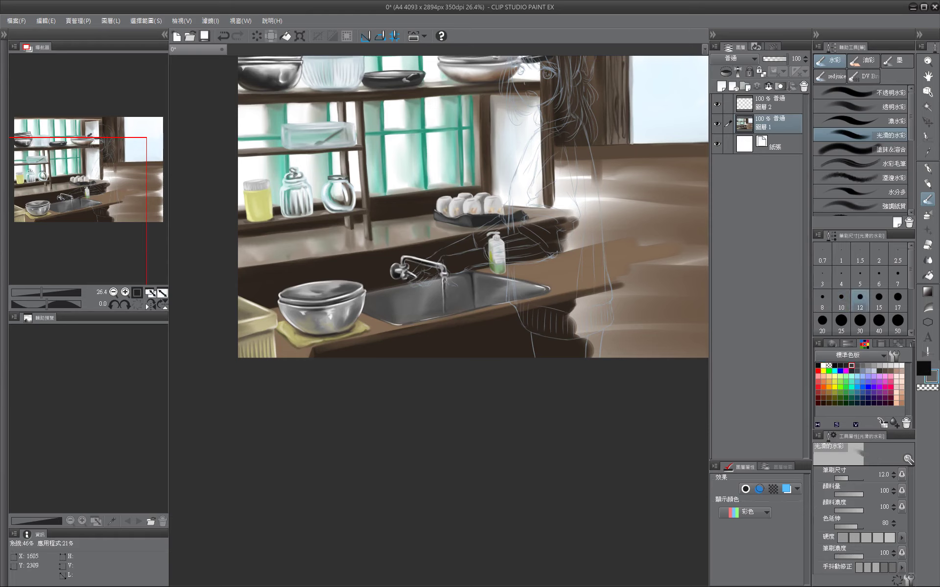
key(bracketleft)
alt+click(445, 288)
scroll(445, 288, up, 5)
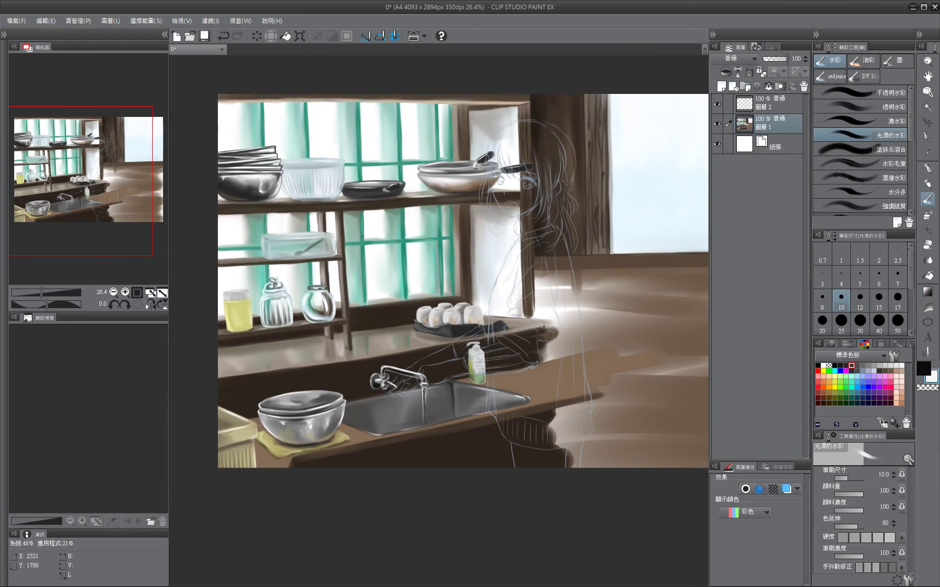
key(ctrl+s)
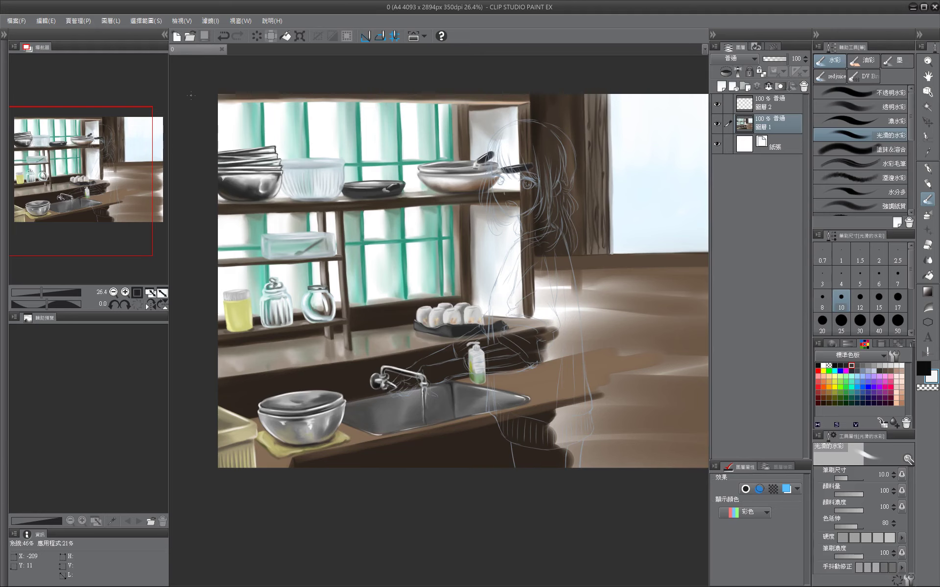
Warp the kitchen layer with a 10 by 2 mesh transformation, shifting the points along its lower edge slightly left, and apply it.
key(ctrl+shift+t)
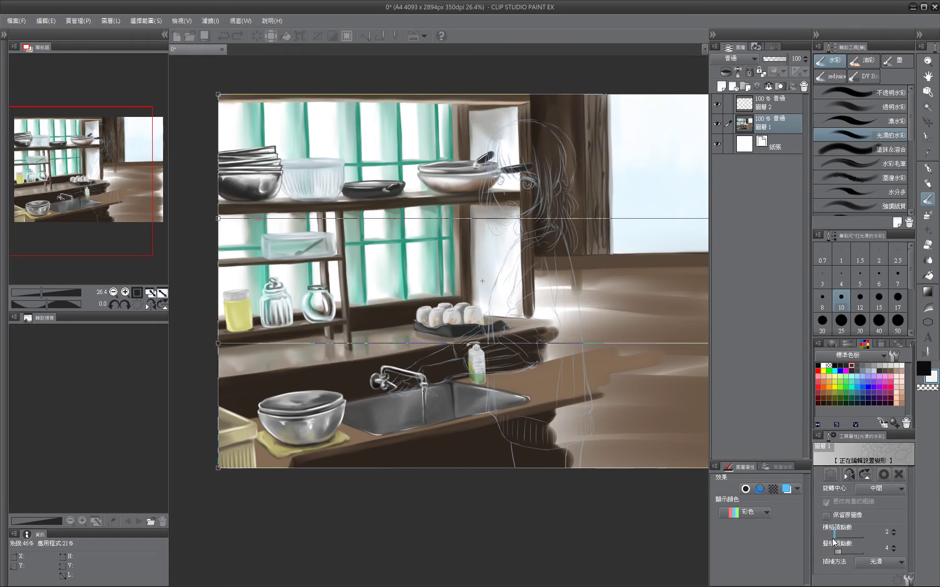
drag(336, 469, 325, 470)
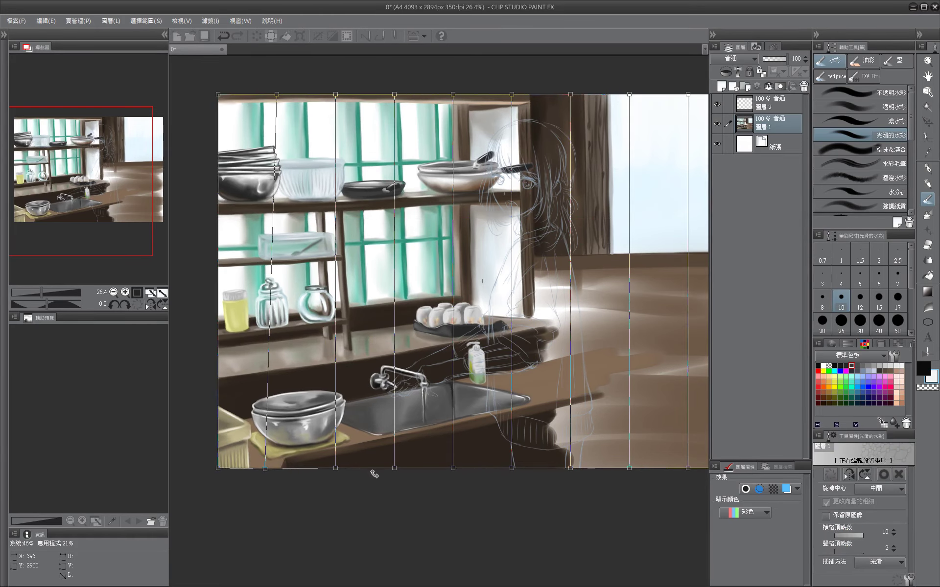
drag(394, 468, 383, 468)
drag(453, 467, 442, 468)
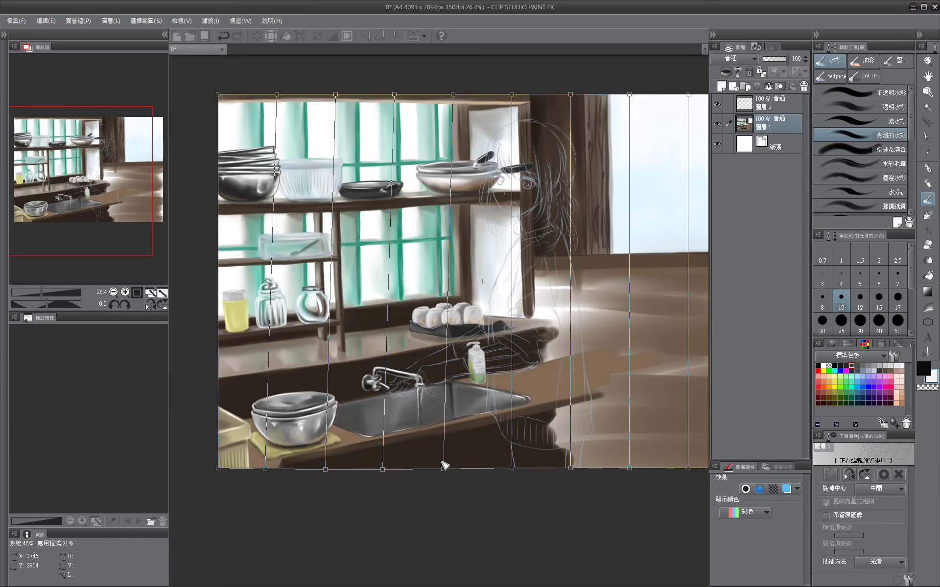
drag(512, 468, 505, 470)
drag(570, 468, 560, 469)
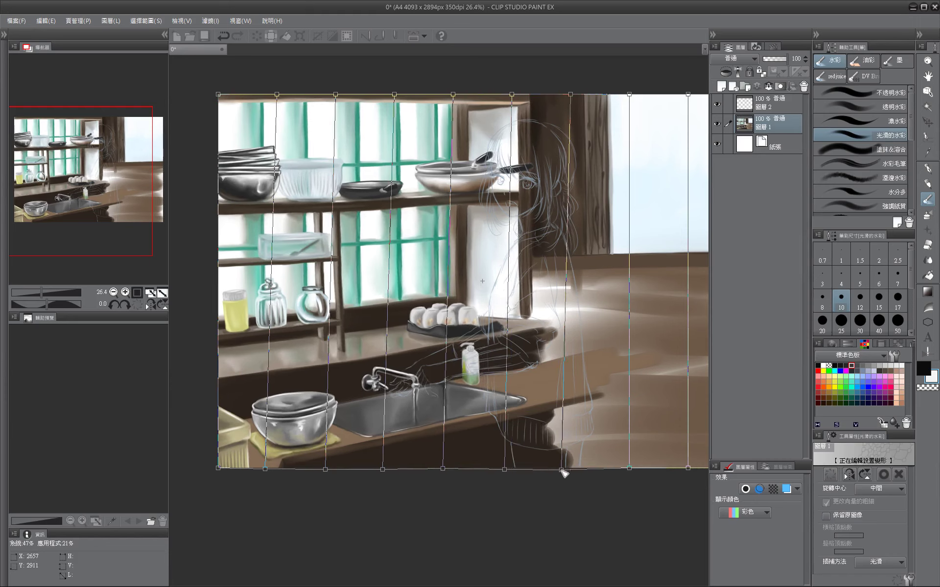
drag(629, 468, 622, 471)
drag(218, 467, 212, 474)
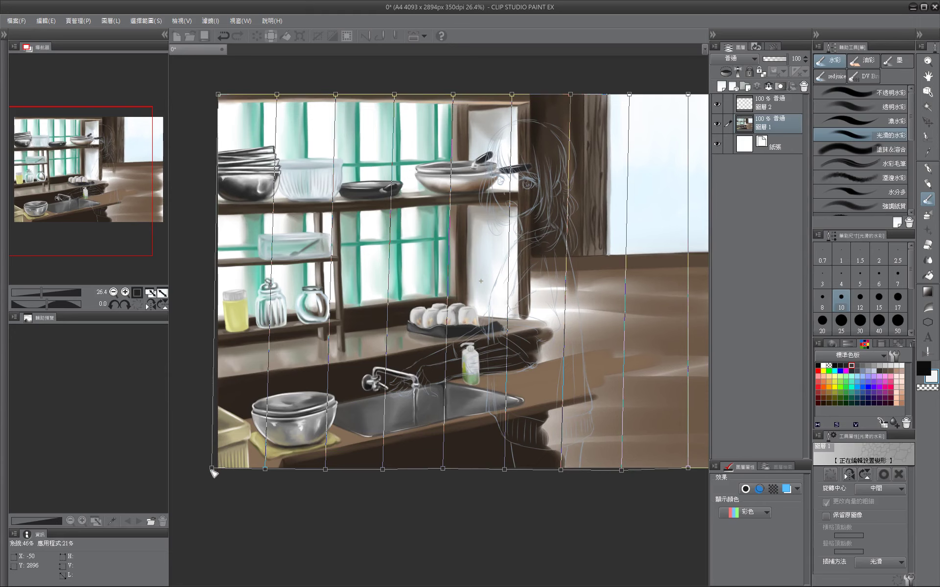
drag(294, 494, 511, 536)
key(Return)
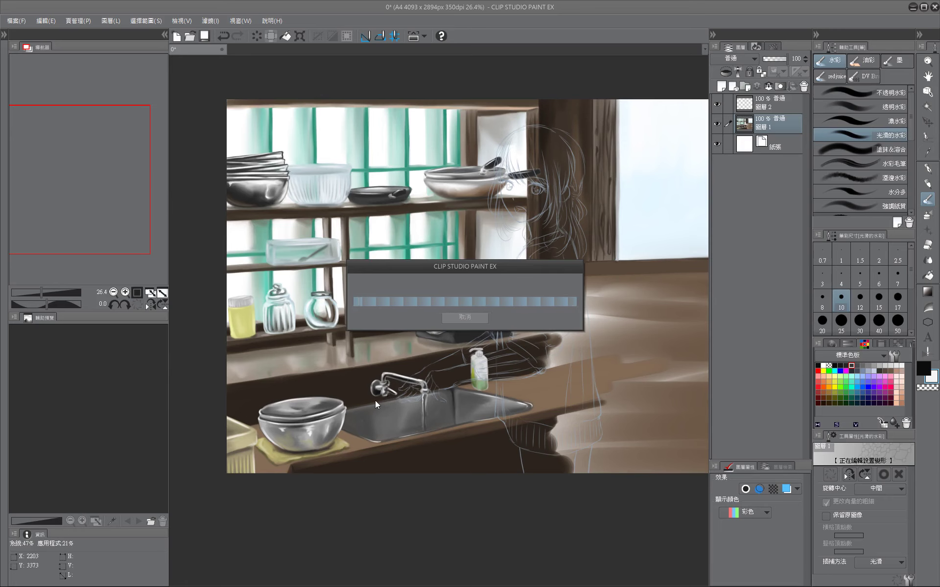
Shift the girl's sketch slightly left over the warped kitchen, return to the kitchen layer and save the file.
alt+click(295, 314)
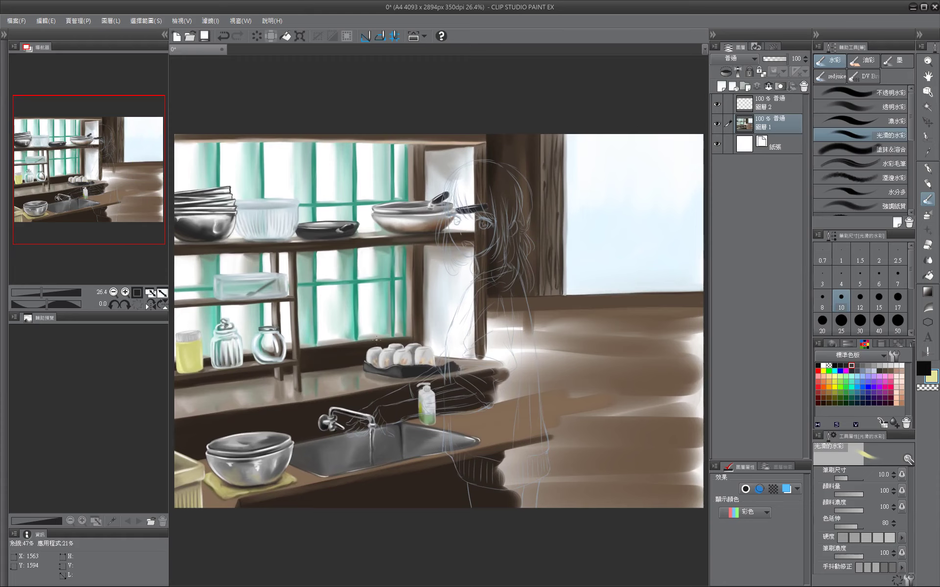
key(ctrl+z)
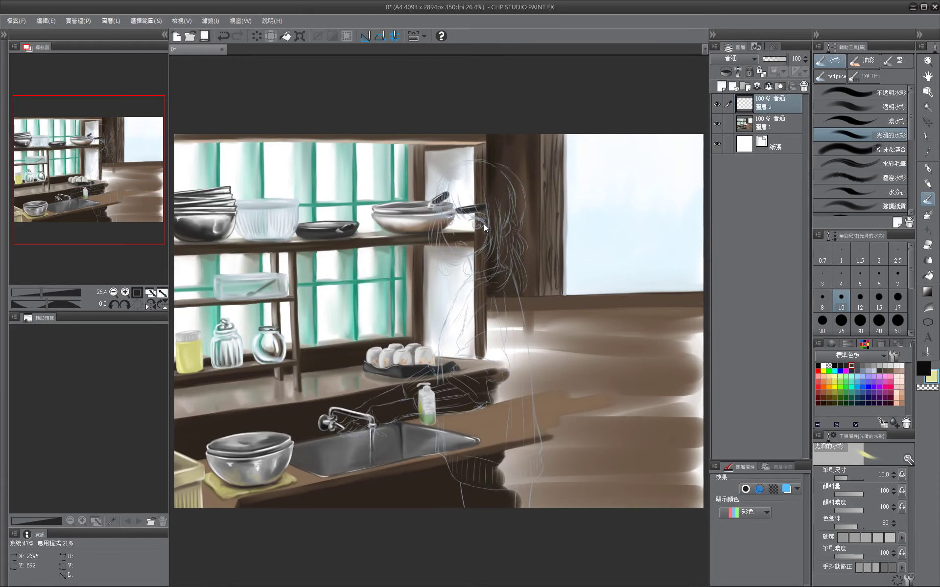
key(ctrl+y)
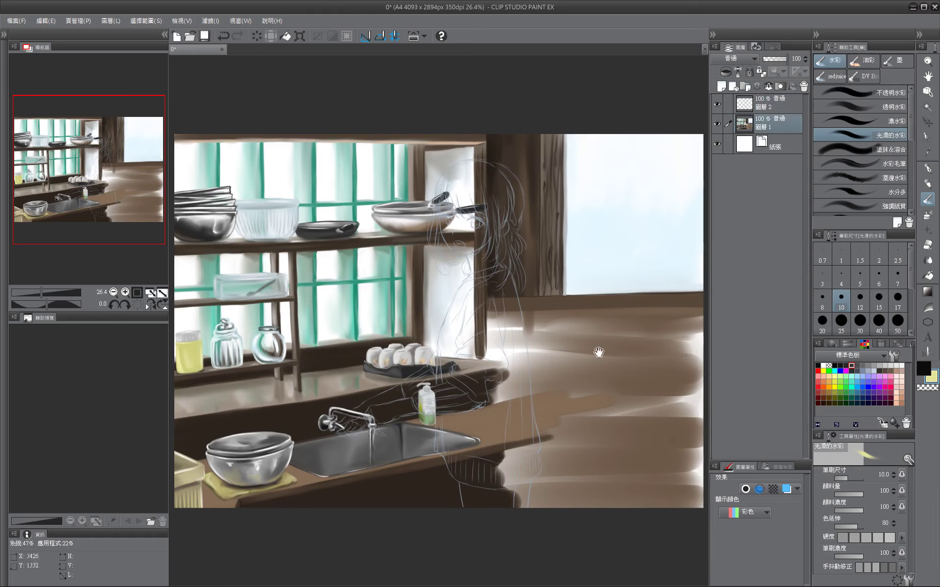
click(206, 36)
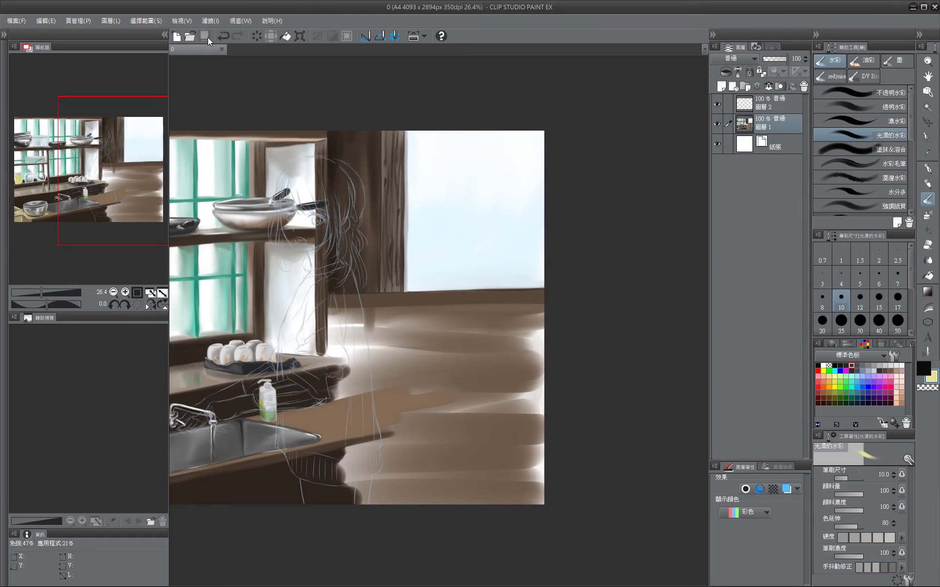
Retouch the brown wooden post beside the blue window with brush sizes 30 and 15, and save the file.
key(bracketright)
drag(449, 306, 511, 306)
key(bracketright)
key(bracketright)
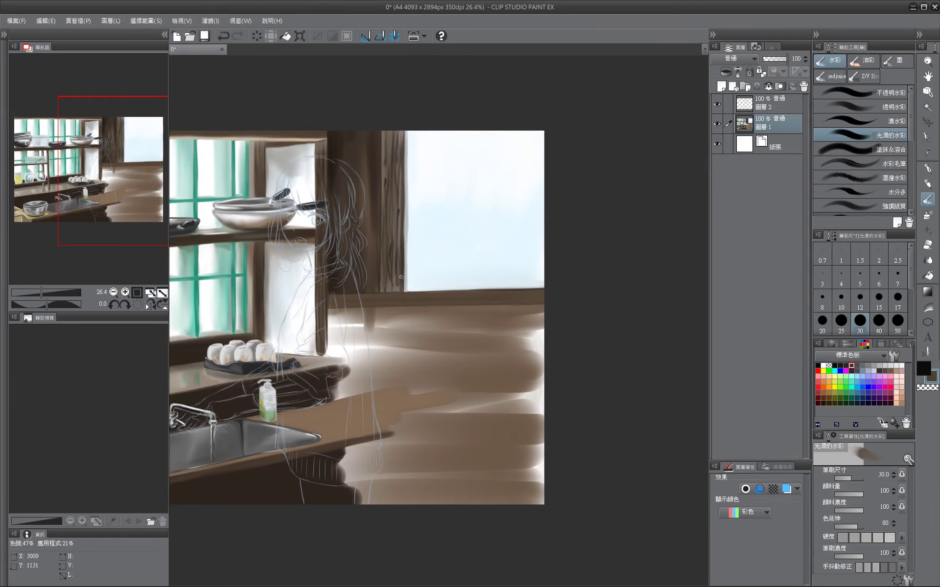
key(bracketleft)
key(bracketleft)
key(bracketleft)
drag(474, 386, 595, 340)
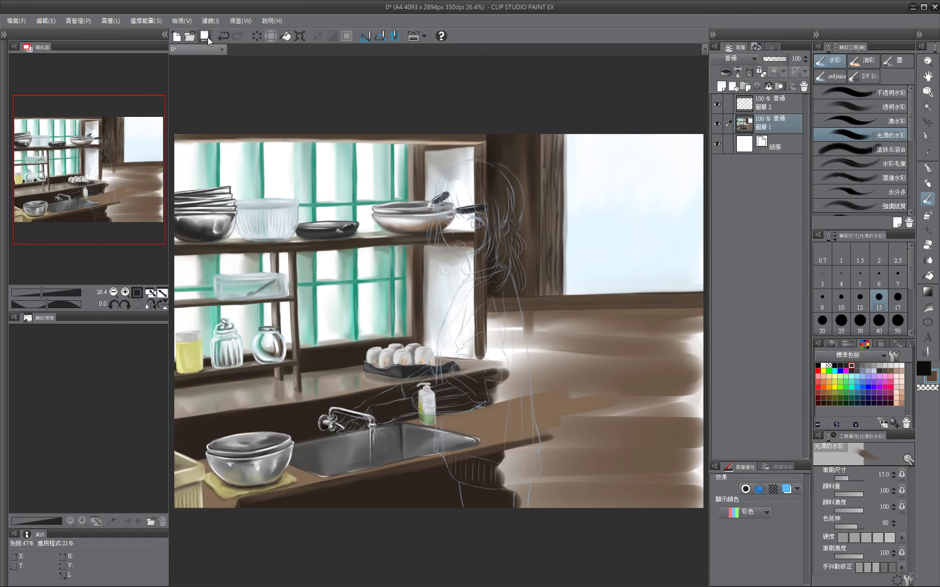
click(208, 37)
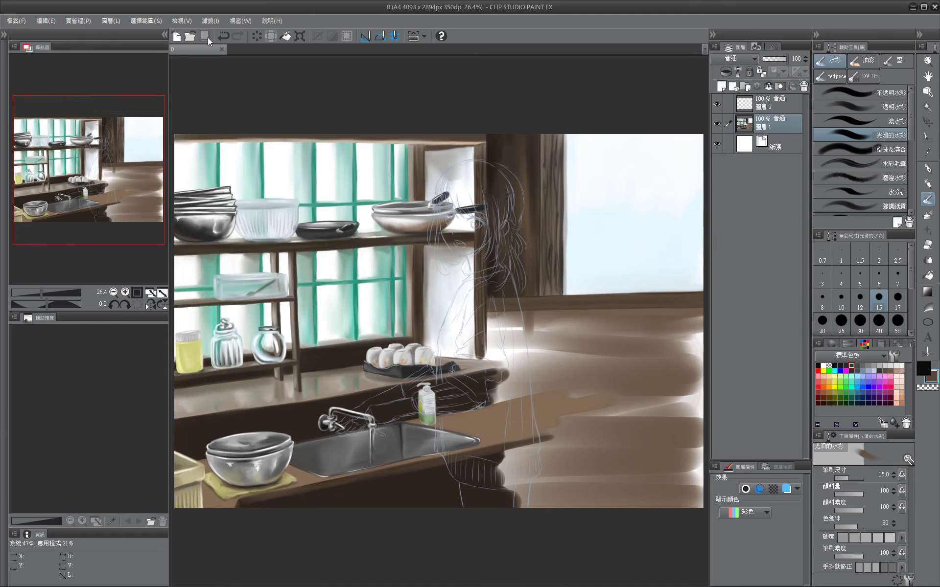
Repaint the blue window's lower edge, using brown at brush size 25 and sampled pale blue at size 50.
drag(553, 293, 406, 266)
key(bracketright)
key(bracketright)
key(bracketright)
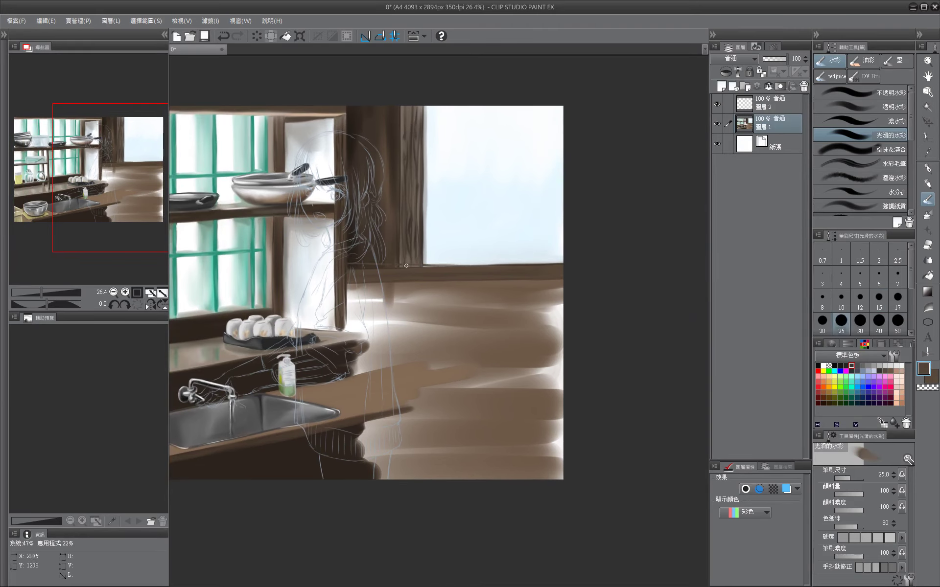
key(bracketright)
key(bracketright)
key(bracketright)
alt+click(534, 246)
mouse_move(543, 264)
mouse_down()
mouse_move(440, 264)
mouse_move(563, 264)
mouse_up()
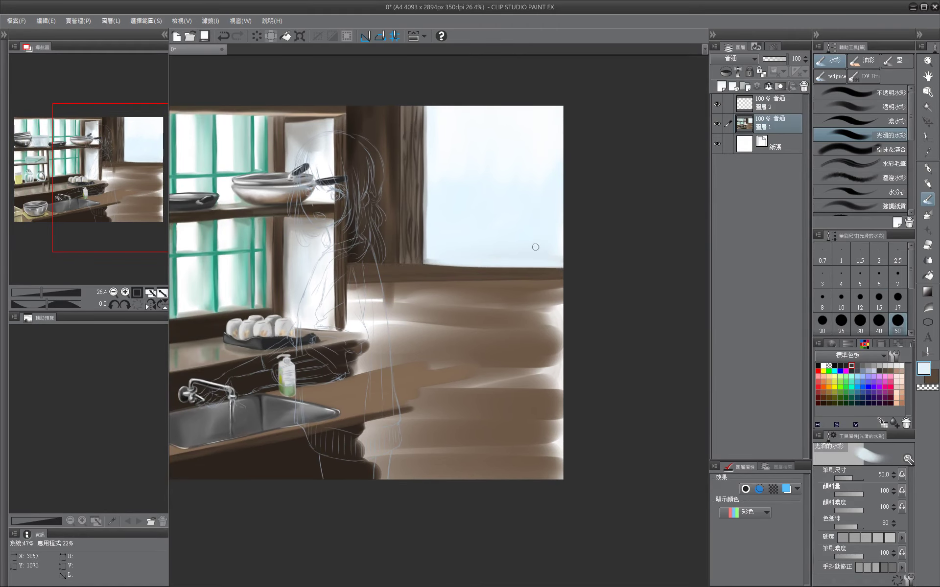
Paint a dark brown line along the top of the window sill, using the post's color at brush size 12.
alt+click(382, 262)
key(bracketleft)
key(bracketleft)
key(bracketleft)
key(bracketleft)
key(bracketleft)
key(bracketleft)
key(bracketleft)
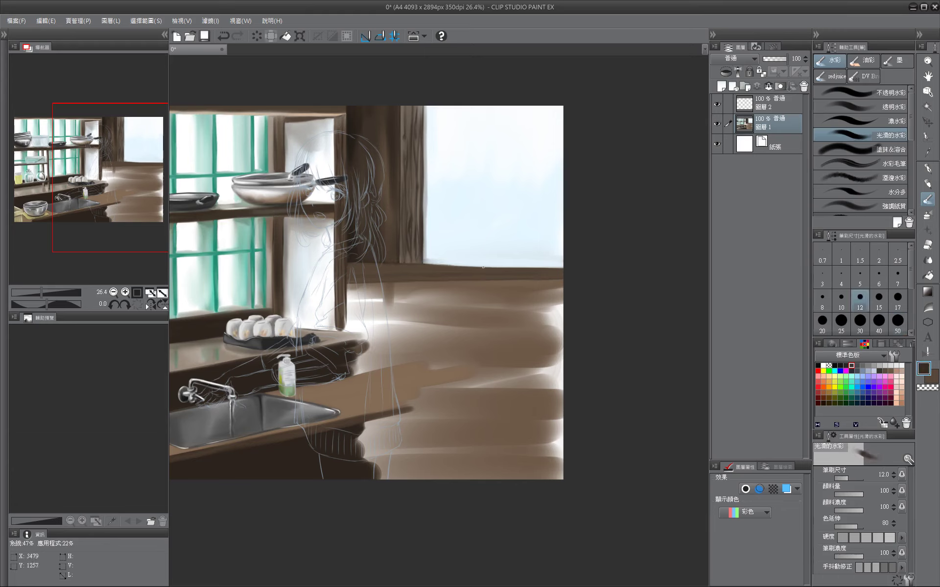
Even out the window pane's lower edge above the sill with sampled pale blue at brush size 60.
key(bracketright)
key(bracketright)
key(bracketright)
key(bracketright)
key(bracketright)
key(bracketright)
key(bracketright)
key(bracketright)
alt+click(487, 262)
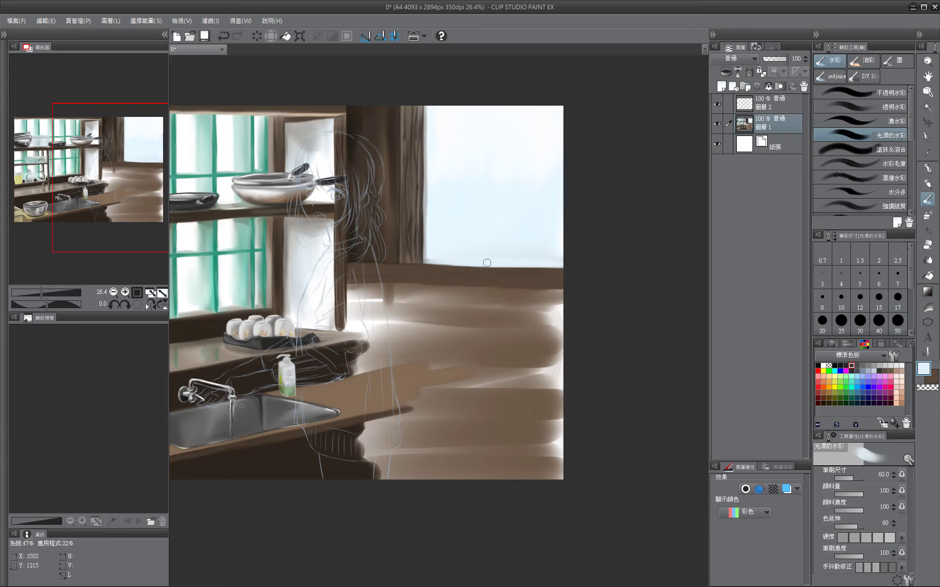
drag(487, 263, 568, 266)
Draw a dark brown line along the full boundary between window and sill at brush size 15.
alt+click(548, 274)
key(bracketleft)
key(bracketleft)
key(bracketleft)
key(bracketleft)
key(bracketleft)
key(bracketleft)
key(bracketleft)
drag(423, 267, 568, 270)
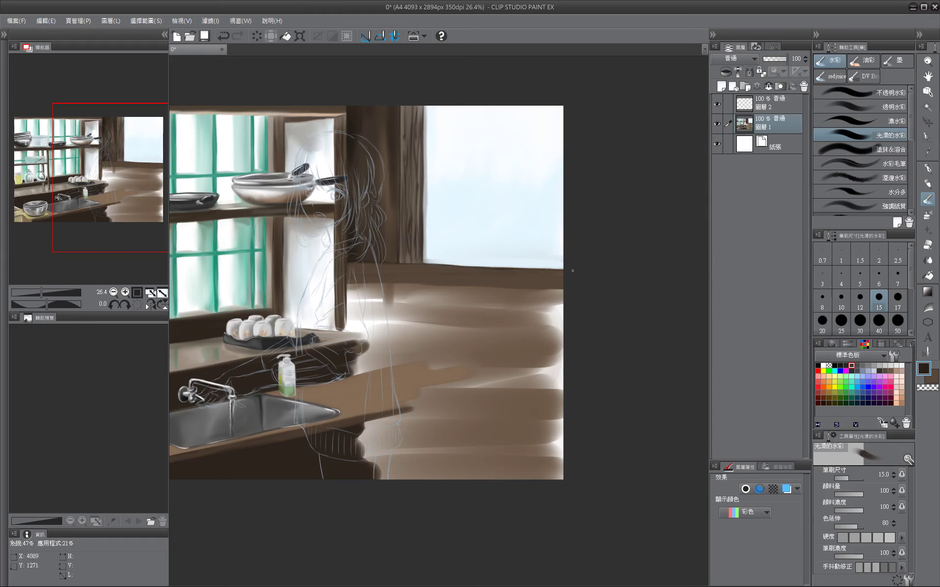
Define the lower edge of the window sill across to the canvas edge with brown at brush size 30.
drag(353, 284, 552, 291)
key(bracketright)
key(bracketright)
key(bracketright)
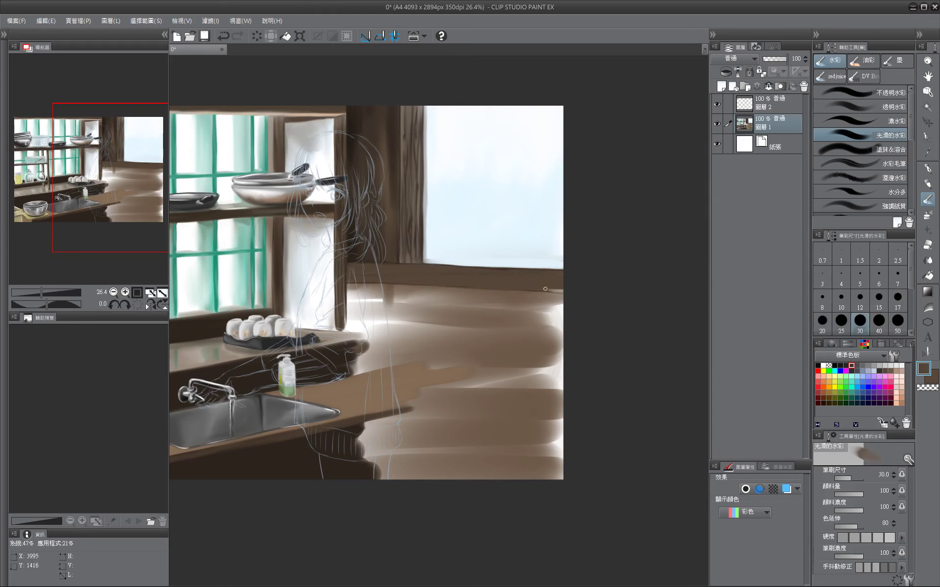
drag(543, 288, 564, 291)
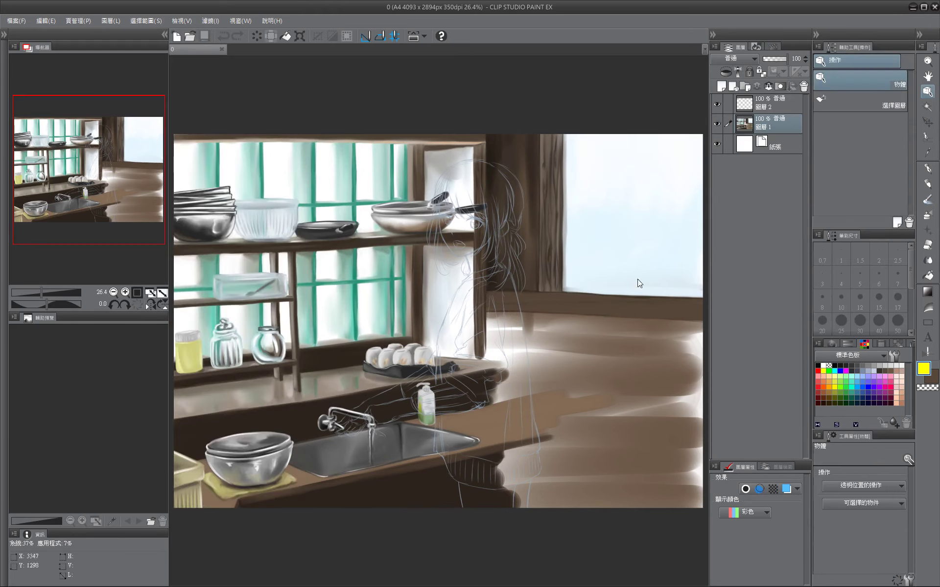
Begin the wall beneath the sill with the smooth watercolor brush at size 80, using dark brown with hue 29, saturation 29, value 23.
key(b)
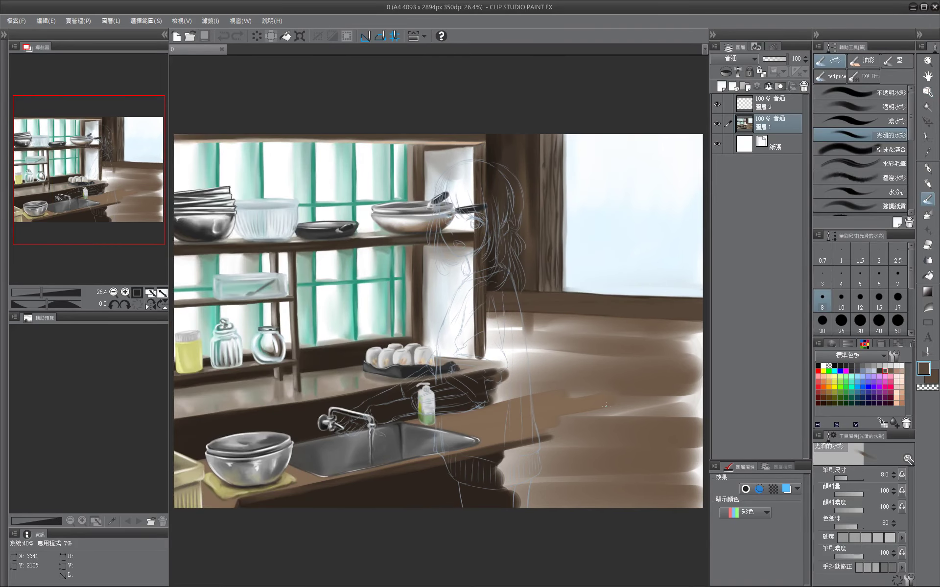
drag(606, 406, 500, 392)
key(bracketright)
key(bracketright)
key(bracketright)
key(bracketright)
key(bracketright)
key(bracketright)
key(bracketright)
key(bracketright)
key(bracketright)
key(bracketright)
key(bracketright)
key(bracketright)
drag(410, 306, 495, 309)
click(848, 343)
click(847, 391)
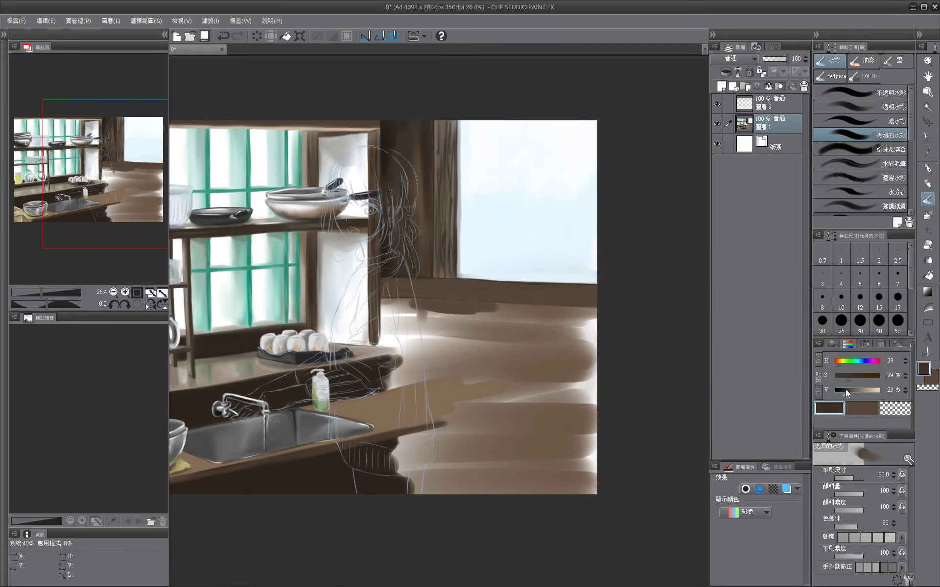
Fill the wall area beneath the window sill with broad dark brown strokes using a larger brush.
key(bracketright)
key(bracketright)
key(bracketright)
key(bracketright)
key(bracketright)
mouse_move(595, 313)
mouse_down()
mouse_move(593, 406)
mouse_move(472, 309)
mouse_move(602, 314)
mouse_up()
mouse_move(489, 305)
mouse_down()
mouse_move(407, 315)
mouse_move(581, 349)
mouse_move(588, 341)
mouse_move(492, 377)
mouse_move(476, 334)
mouse_move(428, 365)
mouse_move(411, 357)
mouse_move(414, 442)
mouse_move(394, 358)
mouse_move(334, 362)
mouse_move(414, 339)
mouse_up()
Fill the light gap between the window post and dark wall, and clean up the back counter's corner with brush sizes 50 and 20.
key(bracketleft)
key(bracketleft)
key(bracketleft)
key(bracketleft)
key(bracketleft)
key(bracketleft)
key(bracketleft)
key(bracketleft)
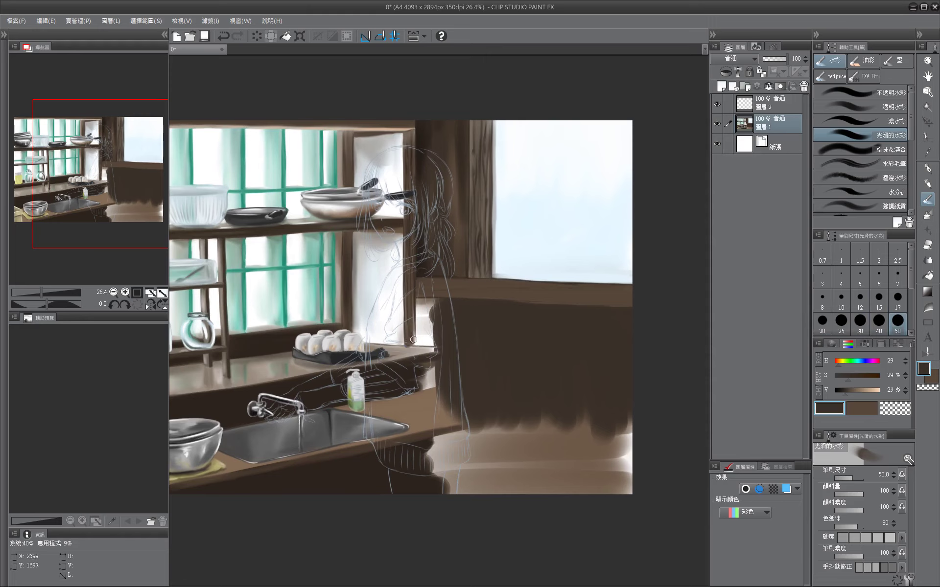
key(bracketleft)
key(bracketleft)
mouse_move(418, 299)
mouse_down()
mouse_move(423, 344)
mouse_move(424, 299)
mouse_up()
alt+click(413, 321)
key(bracketleft)
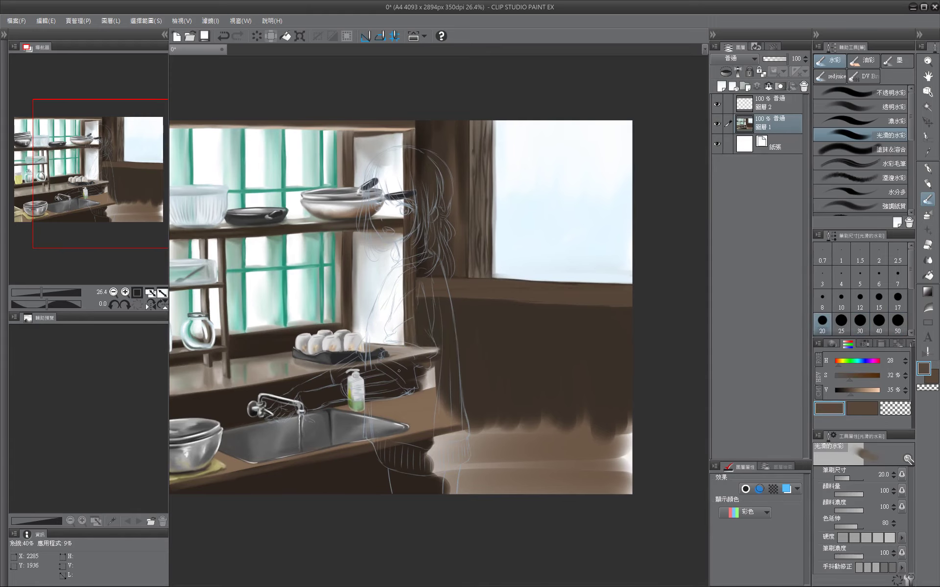
drag(399, 371, 357, 325)
Extend the dark brown wall downward beside the counter and mark its slanted base with a lighter brown line.
alt+click(539, 401)
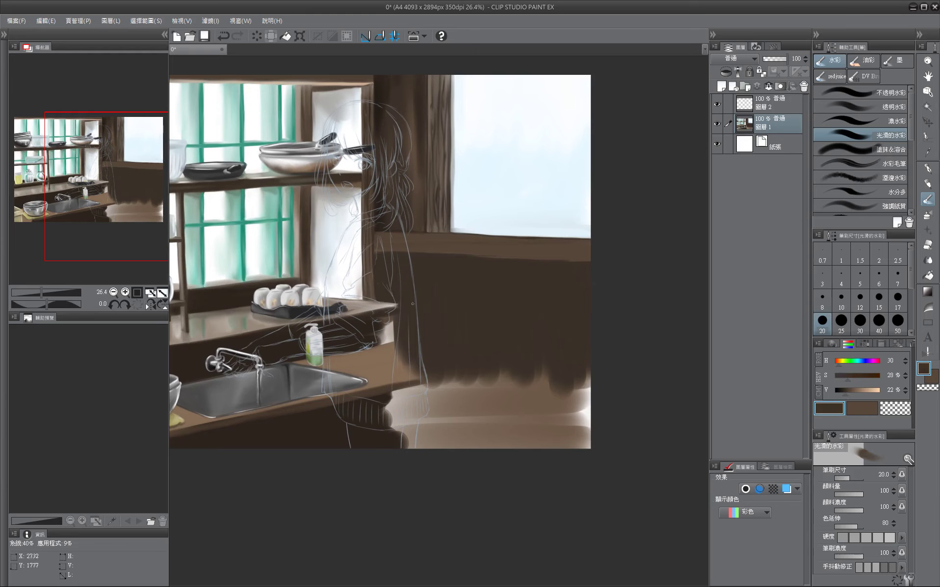
drag(646, 373, 694, 326)
key(bracketright)
key(bracketright)
key(bracketright)
key(bracketright)
mouse_move(494, 342)
mouse_down()
mouse_move(382, 343)
mouse_move(615, 356)
mouse_up()
alt+click(597, 306)
mouse_move(597, 306)
mouse_down()
mouse_move(431, 308)
mouse_move(552, 329)
mouse_up()
Paint a gray slanted surface below the wall's base, outlining its front edge at brush size 30 and filling it at size 80.
alt+click(493, 415)
key(bracketleft)
key(bracketleft)
key(bracketleft)
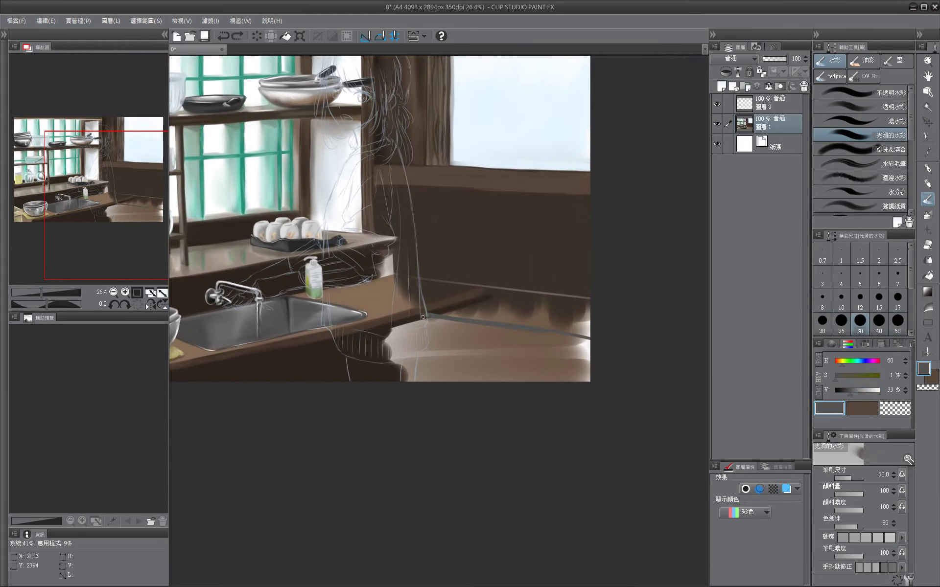
key(bracketright)
key(bracketright)
key(bracketright)
key(bracketright)
key(bracketright)
key(bracketright)
mouse_move(440, 323)
mouse_down()
mouse_move(502, 325)
mouse_move(368, 317)
mouse_move(413, 306)
mouse_up()
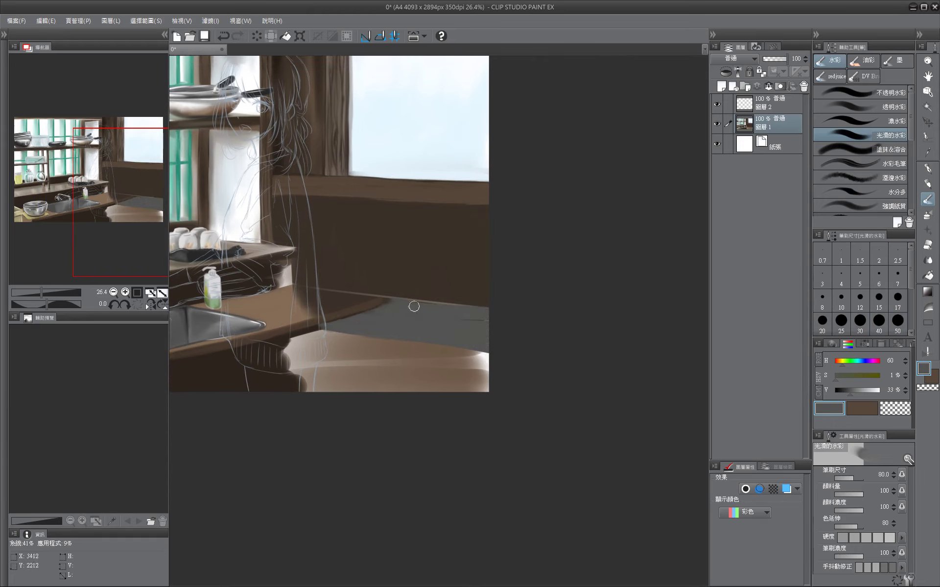
Straighten the front edge of the gray surface with brush size 50.
key(bracketleft)
key(bracketleft)
key(bracketleft)
drag(320, 327, 524, 344)
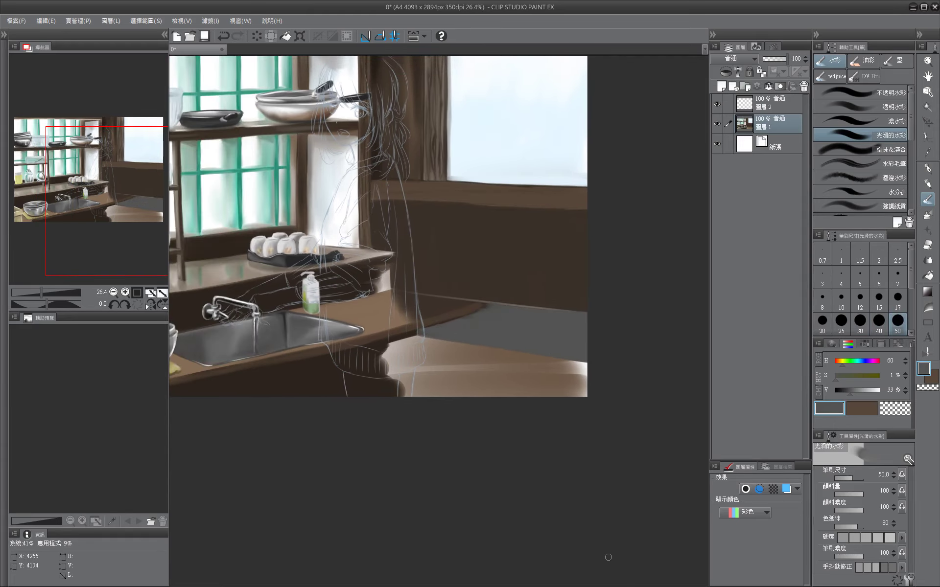
Draw a thin, very dark brown vertical seam on the wall below the sill near the canvas edge at brush size 8.
alt+click(567, 364)
mouse_move(458, 298)
mouse_down()
mouse_move(418, 298)
mouse_move(506, 300)
mouse_move(612, 286)
mouse_move(404, 298)
mouse_up()
key(bracketleft)
key(bracketleft)
key(bracketleft)
key(bracketleft)
key(bracketleft)
key(bracketleft)
alt+click(511, 207)
key(bracketleft)
key(bracketleft)
key(bracketleft)
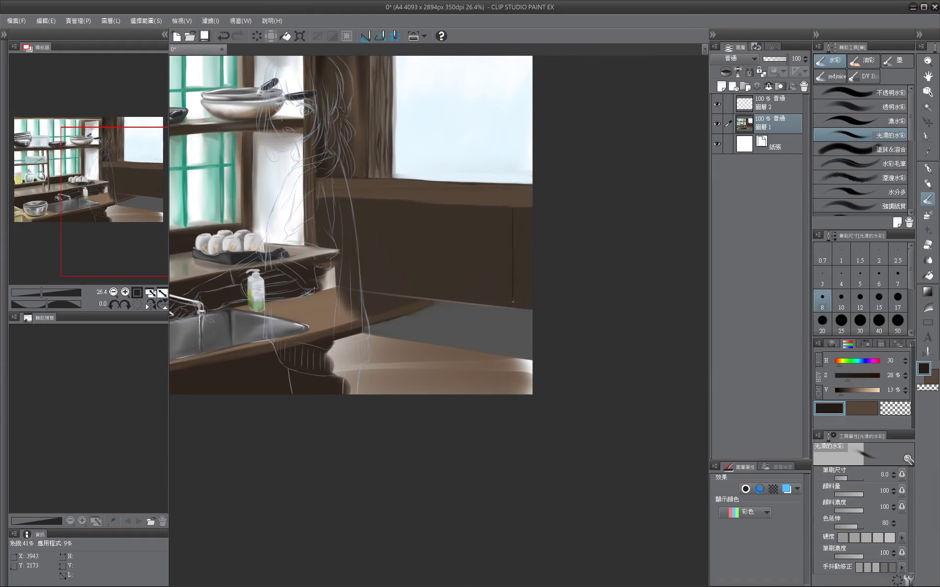
drag(512, 301, 523, 298)
Paint lighter brown vertical wood-grain streaks across the dark wall, using a color with hue 30, saturation 28, value 46.
alt+click(494, 234)
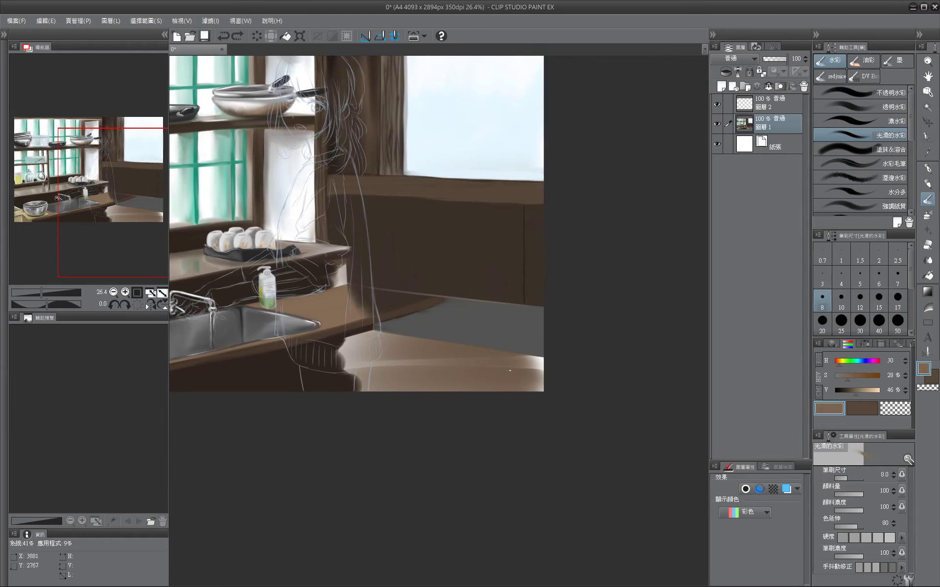
key(bracketright)
key(bracketright)
key(bracketright)
key(bracketright)
key(bracketright)
key(bracketright)
key(bracketright)
key(bracketright)
key(bracketright)
key(bracketright)
key(bracketright)
key(bracketright)
mouse_move(355, 218)
mouse_down()
mouse_move(362, 245)
mouse_move(404, 264)
mouse_move(510, 245)
mouse_move(497, 218)
mouse_move(447, 245)
mouse_move(355, 215)
mouse_up()
key(bracketright)
Soften the wood-grain streaks into the wall with sampled dark brown, using brush sizes 25 and 70.
alt+click(354, 215)
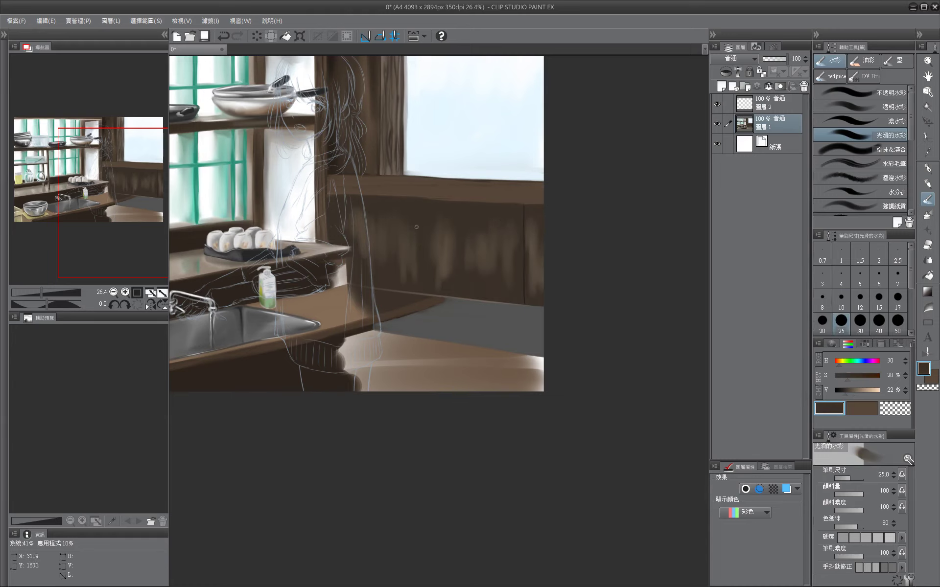
key(bracketleft)
key(bracketleft)
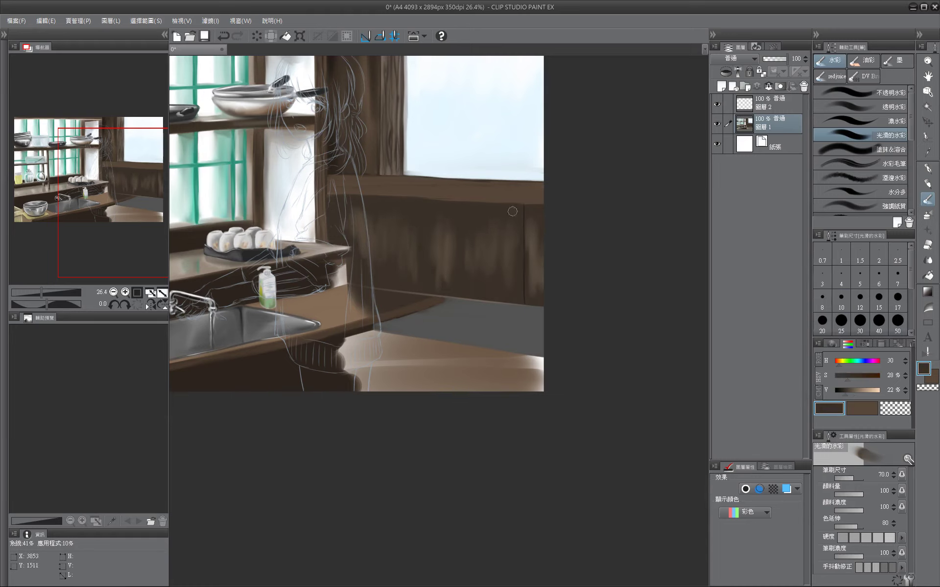
Paint thin vertical plank seams across the dark wall below the sill in very dark brown at brush size 12.
alt+click(531, 296)
key(bracketleft)
key(bracketleft)
key(bracketleft)
key(bracketleft)
key(bracketleft)
key(bracketleft)
key(bracketleft)
key(bracketleft)
key(bracketleft)
drag(489, 237, 491, 214)
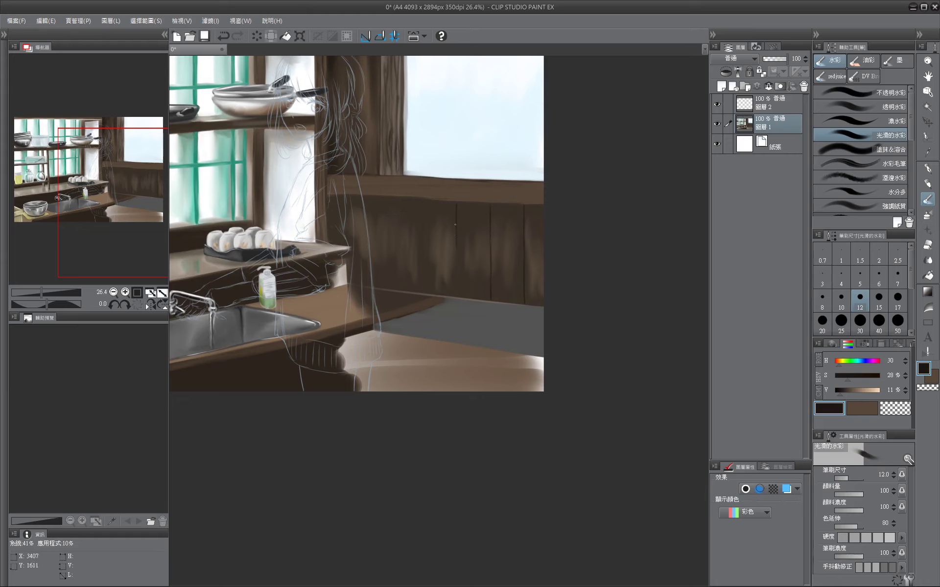
drag(415, 271, 466, 263)
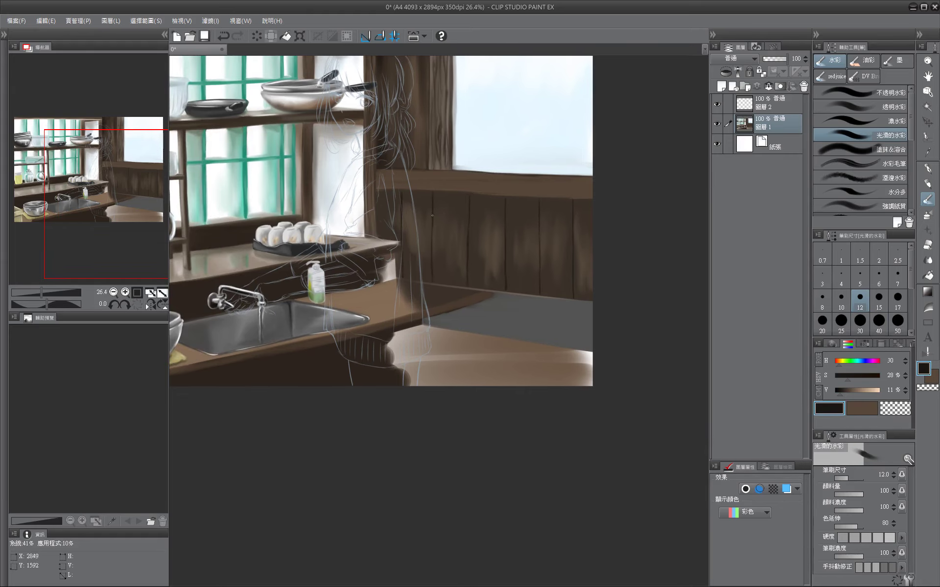
Darken the shadow along the underside of the window sill with very dark brown at brush size 40.
key(bracketright)
key(bracketright)
key(bracketright)
key(bracketright)
key(bracketright)
key(bracketright)
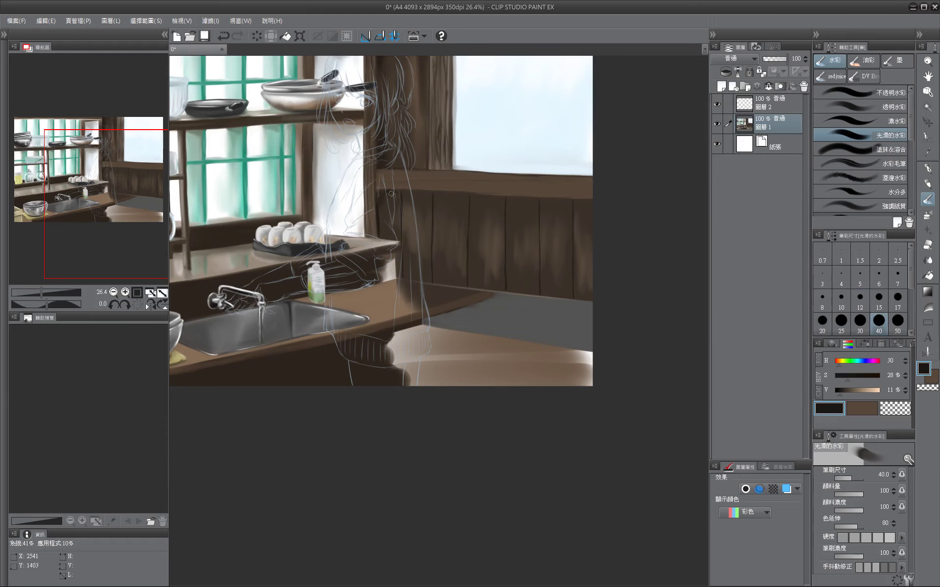
drag(408, 285, 319, 292)
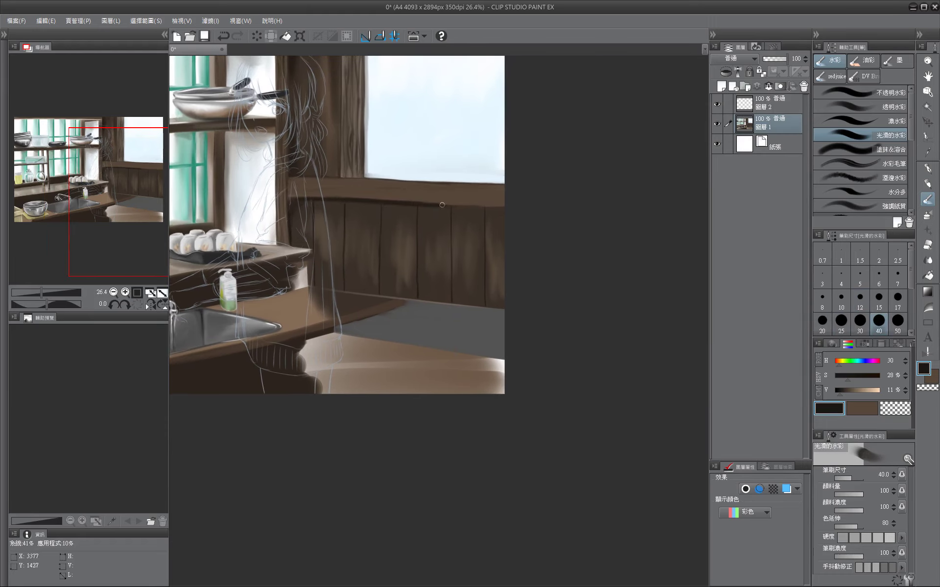
key(bracketright)
drag(358, 253, 448, 265)
Draw fine dark wood-grain cracks on the wall planks at brush size 10, adding thin light highlights with hue 30, saturation 28, value 89.
key(bracketleft)
key(bracketleft)
key(bracketleft)
key(bracketleft)
key(bracketleft)
key(bracketleft)
key(bracketleft)
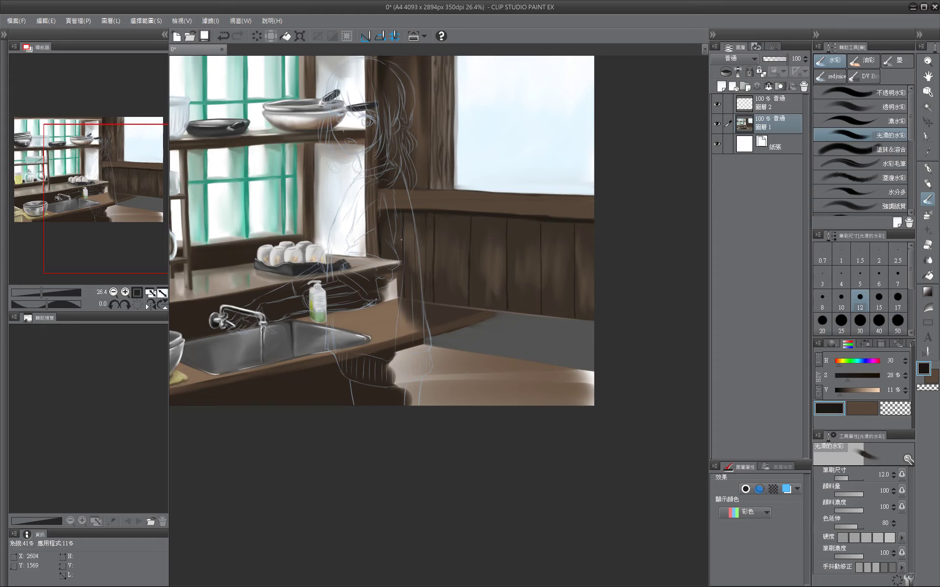
key(bracketleft)
key(bracketleft)
key(bracketright)
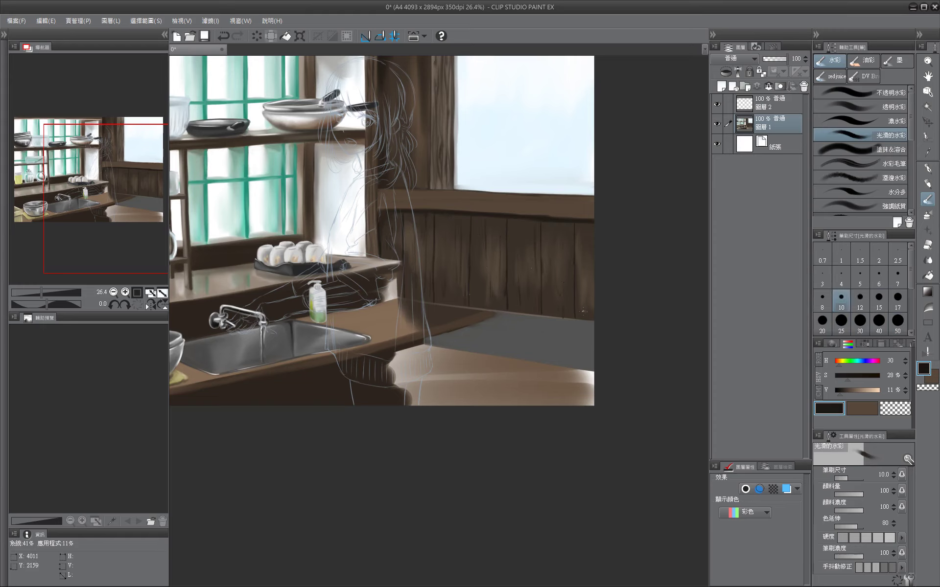
alt+click(474, 323)
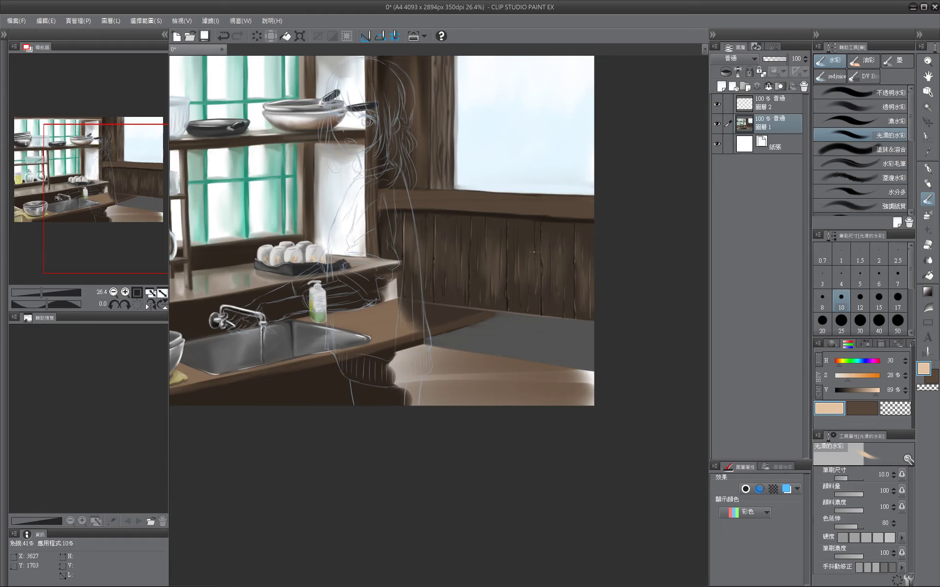
scroll(441, 144, up, 3)
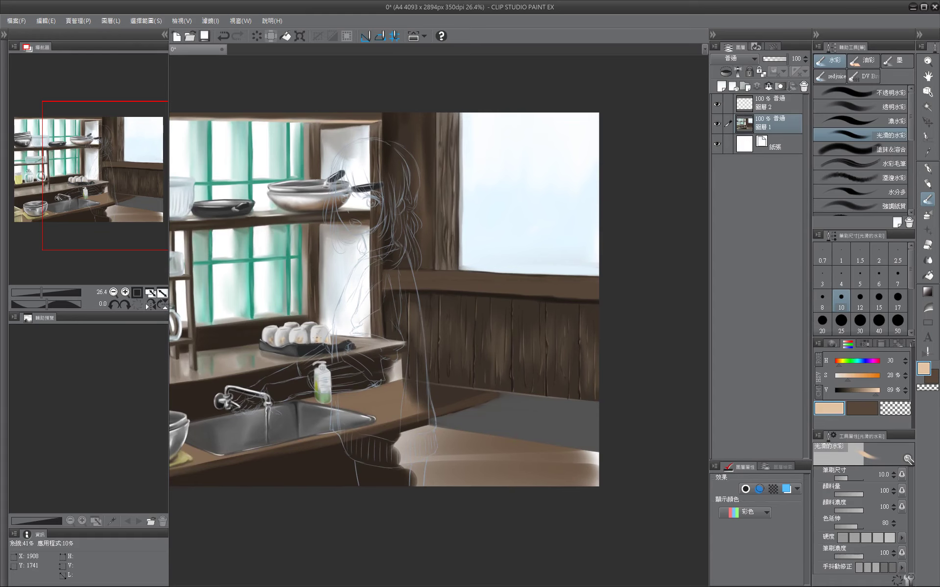
Outline a cutting board on the counter beside the sink in beige (hue 47, saturation 26, value 73), thickening its front edge at brush size 25.
scroll(317, 338, down, 7)
mouse_move(511, 258)
mouse_down()
mouse_move(548, 249)
mouse_move(455, 260)
mouse_move(523, 251)
mouse_move(520, 267)
mouse_move(549, 250)
mouse_move(465, 234)
mouse_up()
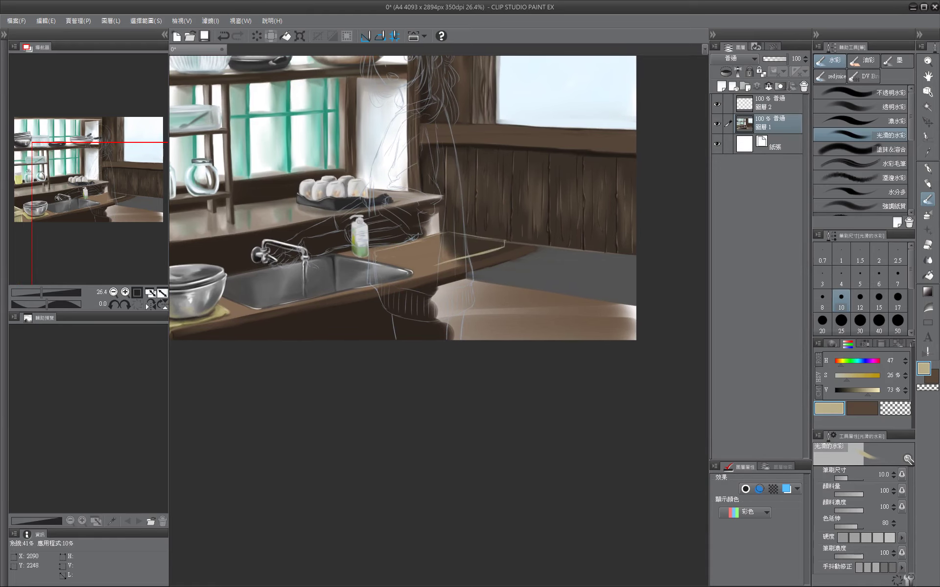
click(840, 321)
drag(433, 265, 504, 244)
drag(521, 277, 573, 278)
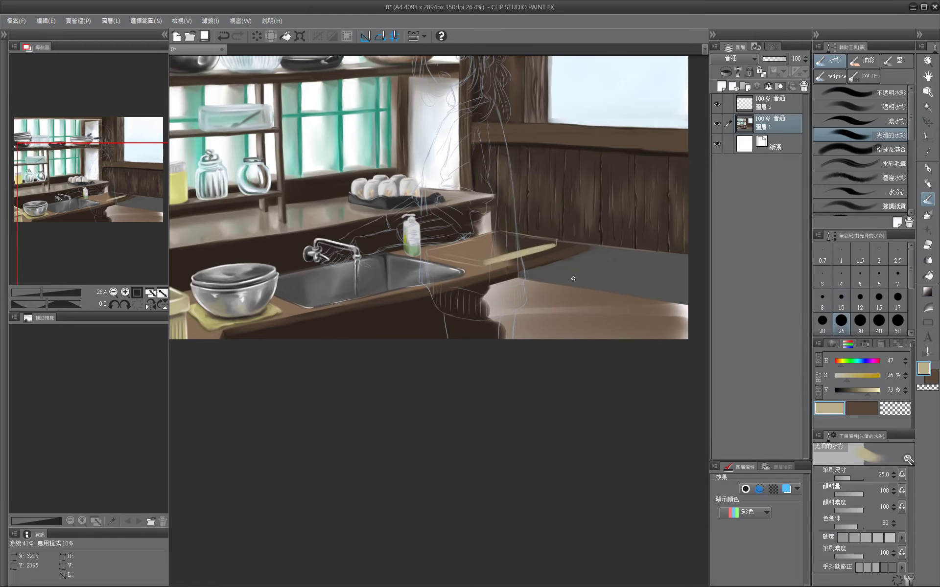
Fill the cutting board's top with the beige and square up its corners at brush size 20.
drag(553, 241, 499, 233)
click(860, 321)
drag(425, 252, 507, 259)
mouse_move(465, 247)
mouse_down()
mouse_move(524, 233)
mouse_move(573, 237)
mouse_move(472, 255)
mouse_up()
click(822, 321)
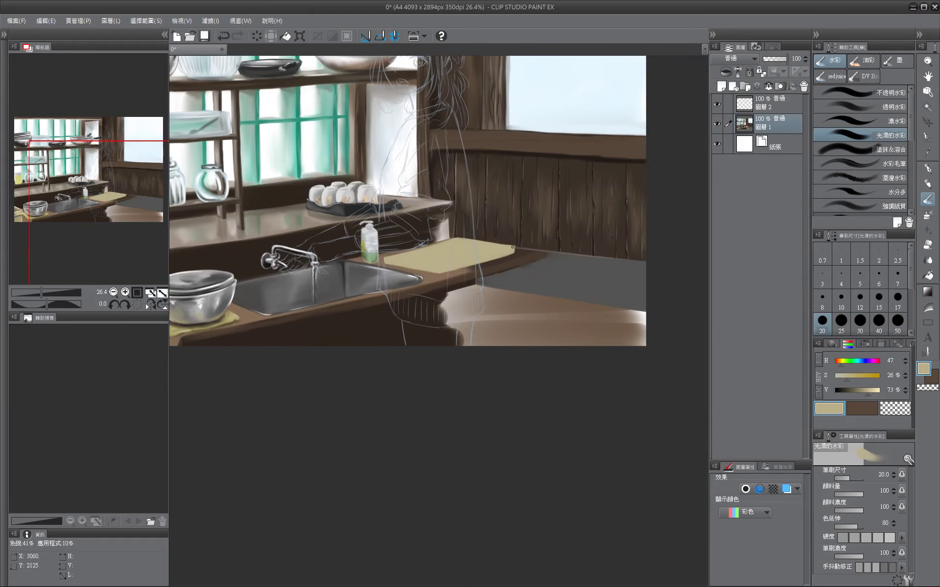
Shade the cutting board's front side in darker beige (hue 47, saturation 26, value 56) at brush sizes 50 and 17.
alt+click(496, 264)
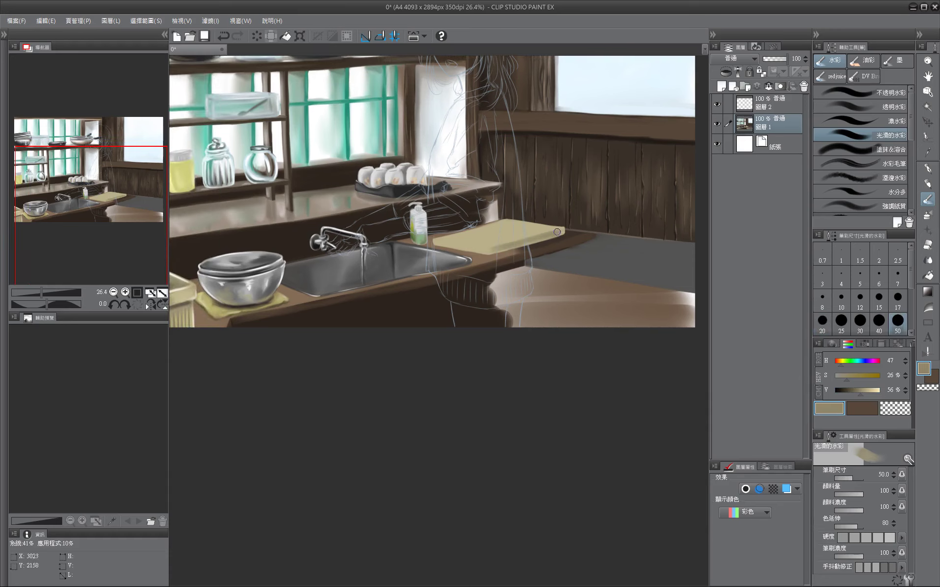
drag(433, 250, 473, 248)
key(bracketleft)
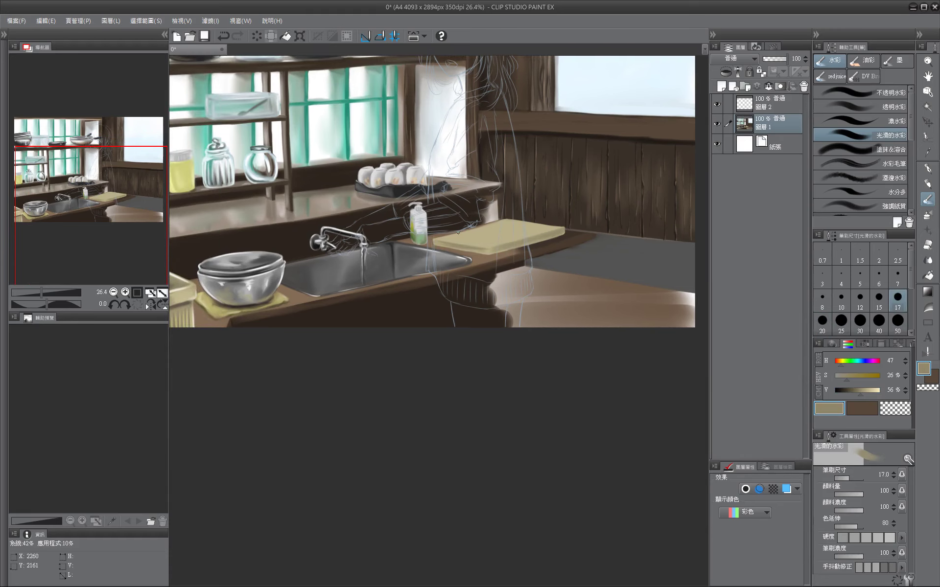
Add pale highlights to the cutting board's top and edges with hue 47, saturation 26, value 91, using brush sizes 40 and 17.
key(bracketright)
key(bracketright)
key(bracketright)
key(bracketright)
alt+click(533, 230)
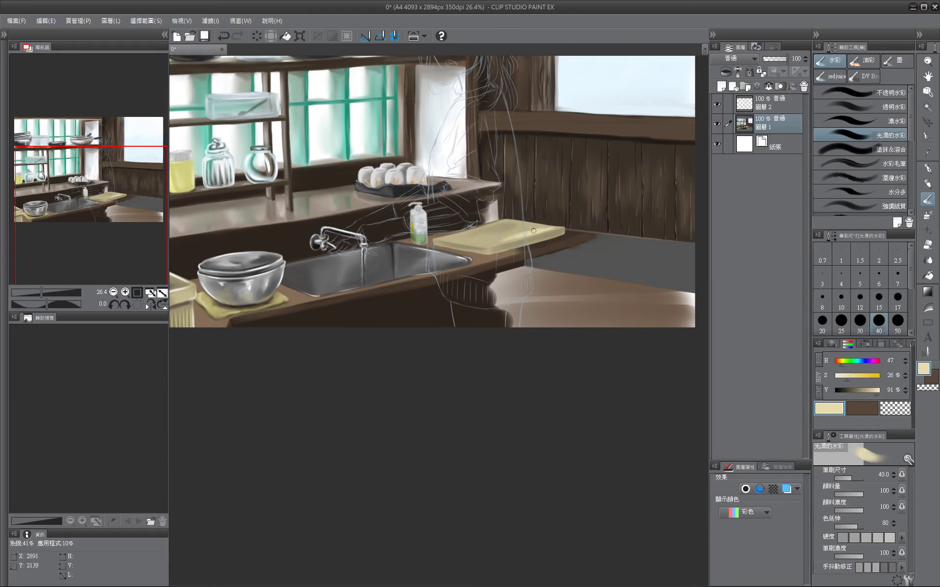
key(bracketleft)
key(bracketleft)
key(bracketleft)
key(bracketleft)
drag(552, 226, 481, 231)
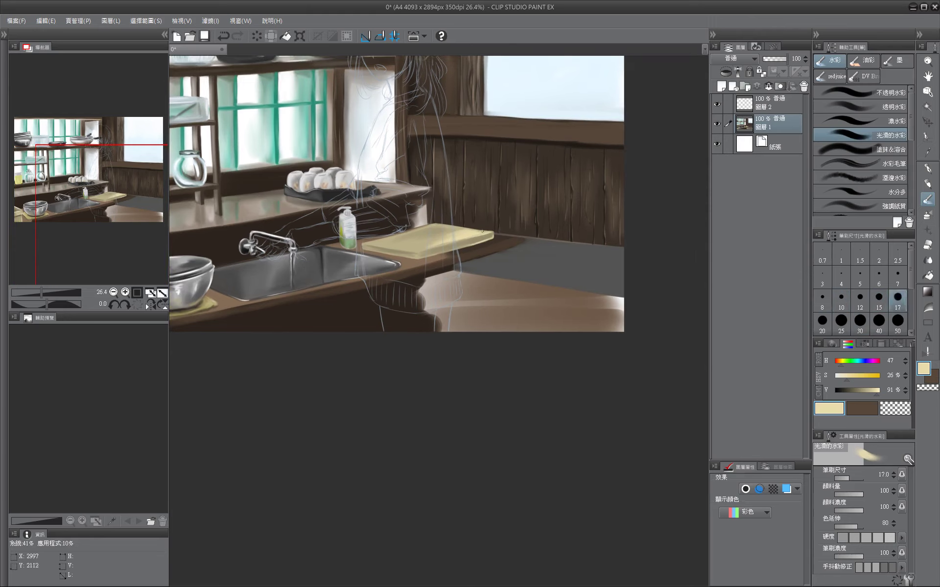
Brighten the cutting board's front rim and surface with the pale beige at brush size 25.
key(bracketright)
key(bracketleft)
key(bracketleft)
key(bracketright)
key(bracketright)
key(bracketright)
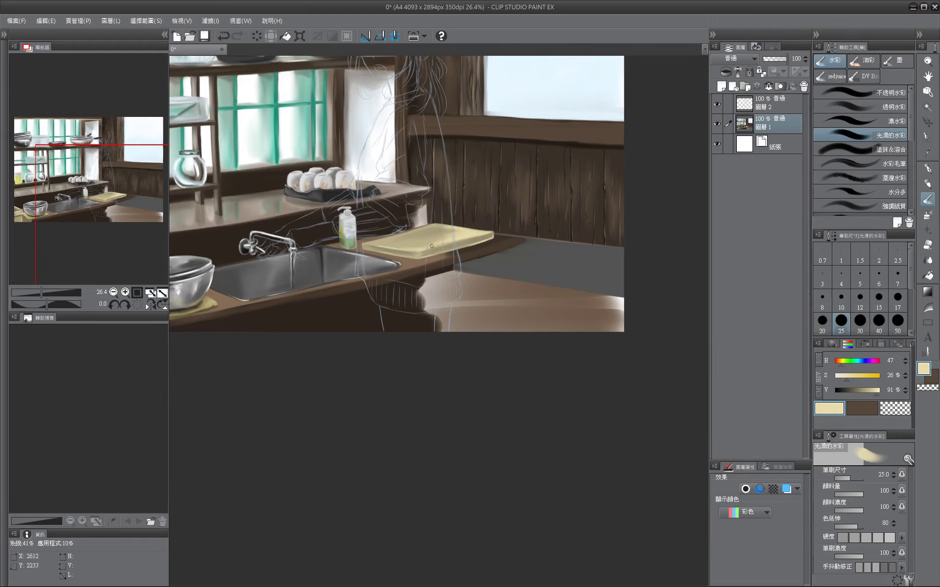
mouse_move(373, 250)
mouse_down()
mouse_move(420, 255)
mouse_move(534, 224)
mouse_up()
Trim the cutting board's far corner with sampled dark brown, then blend its top with beige value 64 at brush size 50.
alt+click(485, 238)
key(bracketright)
alt+click(549, 198)
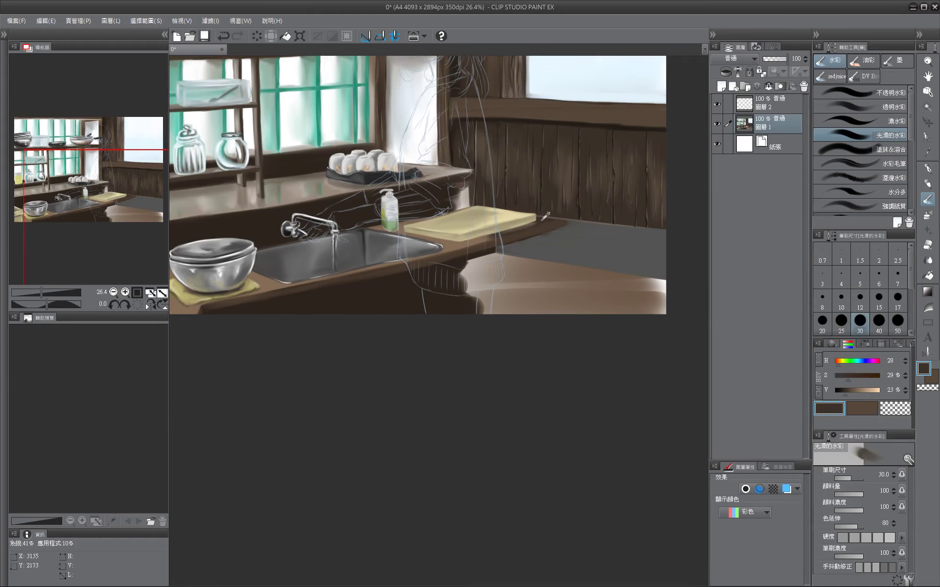
key(bracketleft)
key(bracketleft)
key(bracketleft)
alt+click(531, 269)
key(bracketright)
key(bracketright)
key(bracketright)
key(bracketright)
key(bracketright)
mouse_move(492, 209)
mouse_down()
mouse_move(532, 268)
mouse_move(227, 306)
mouse_up()
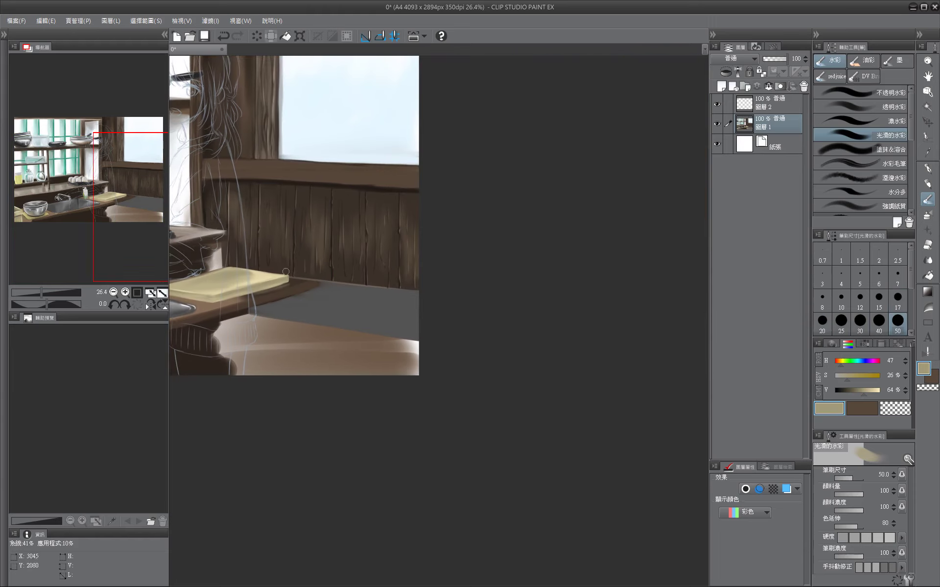
Sharpen the edges around the cutting board's corner and counter end with sampled dark brown, starting at brush size 15.
alt+click(297, 278)
key(bracketleft)
key(bracketleft)
key(bracketleft)
key(bracketleft)
key(bracketleft)
key(bracketleft)
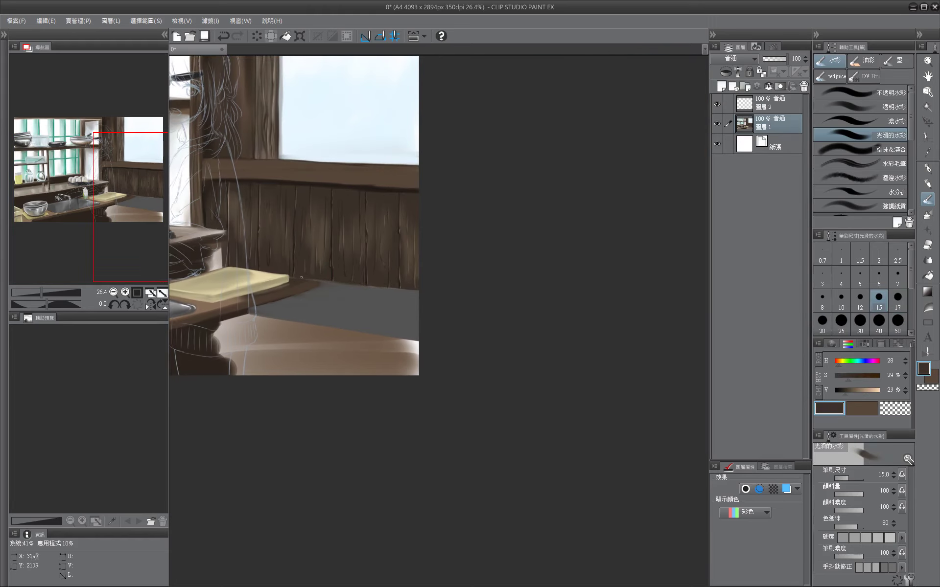
alt+click(289, 279)
key(bracketleft)
key(bracketleft)
key(bracketleft)
mouse_move(290, 278)
mouse_down()
mouse_move(551, 264)
mouse_move(484, 252)
mouse_up()
Refine the border between the wooden counter end and the gray surface with sampled gray (hue 60, saturation 1, value 33) at brush size 40.
key(bracketright)
alt+click(402, 275)
key(bracketright)
key(bracketright)
key(bracketright)
key(bracketright)
key(bracketright)
key(bracketright)
key(bracketleft)
key(bracketleft)
key(bracketleft)
key(bracketleft)
key(bracketleft)
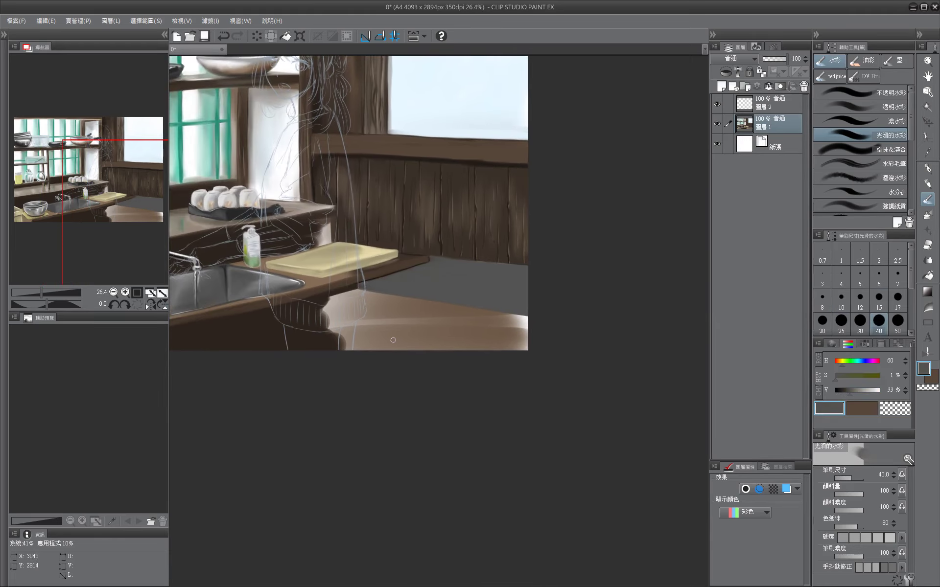
Paint a thin near-white highlight along the front edge of the gray surface at brush size 12.
click(864, 343)
click(896, 365)
drag(366, 285, 256, 280)
key(ctrl+z)
drag(318, 290, 293, 286)
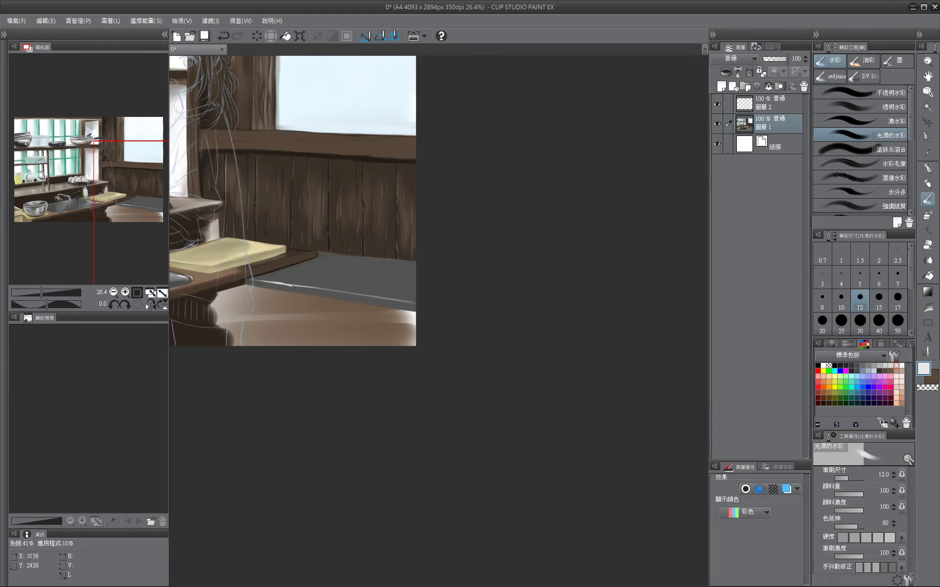
drag(481, 381, 695, 338)
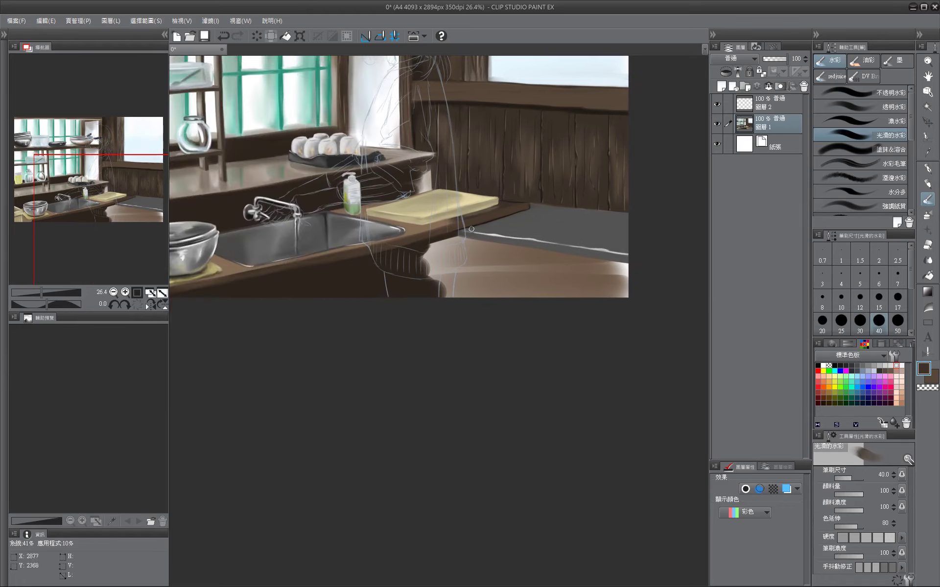
Define the line where the plank wall meets the gray surface with sampled dark brown at brush sizes 40 and 30.
key(bracketright)
key(bracketright)
key(bracketright)
key(bracketright)
alt+click(560, 234)
mouse_move(560, 235)
mouse_down()
mouse_move(384, 242)
mouse_move(482, 250)
mouse_up()
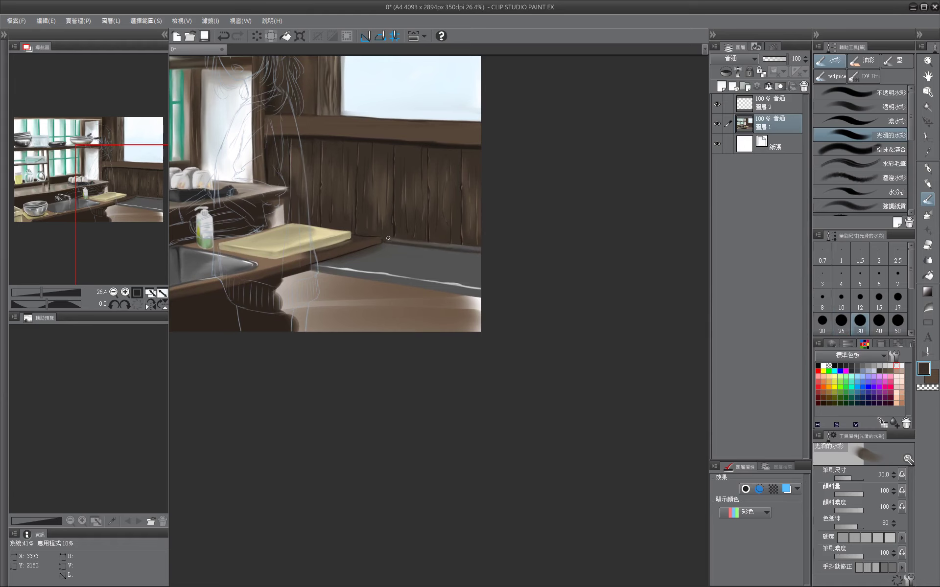
drag(386, 237, 481, 250)
mouse_move(492, 336)
mouse_down()
mouse_move(615, 330)
mouse_move(662, 314)
mouse_up()
Paint a short beige reflection on the gray surface beside the counter end at brush sizes 15 and 20.
alt+click(510, 245)
key(bracketleft)
key(bracketleft)
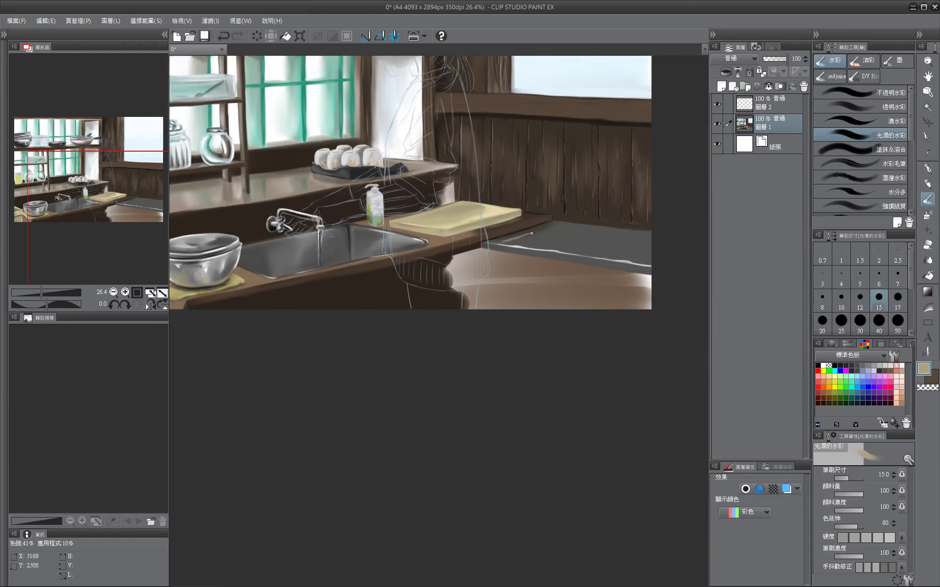
key(bracketright)
key(bracketright)
key(bracketright)
key(bracketright)
key(bracketright)
key(bracketright)
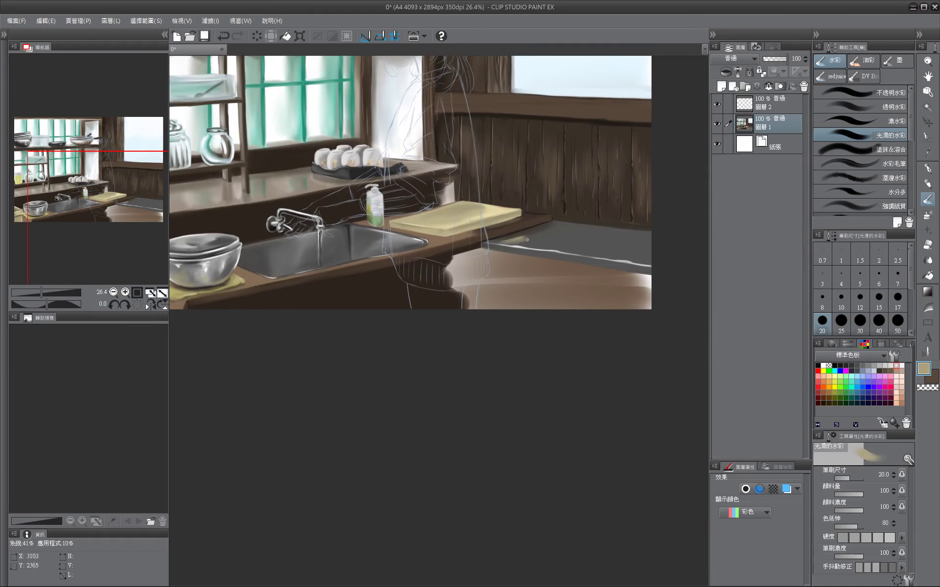
Blend the gray surface at brush size 30 and draw a near-black line beneath its white edge highlight at brush size 25.
drag(627, 363, 465, 373)
drag(420, 286, 374, 285)
alt+click(348, 255)
key(bracketleft)
key(bracketleft)
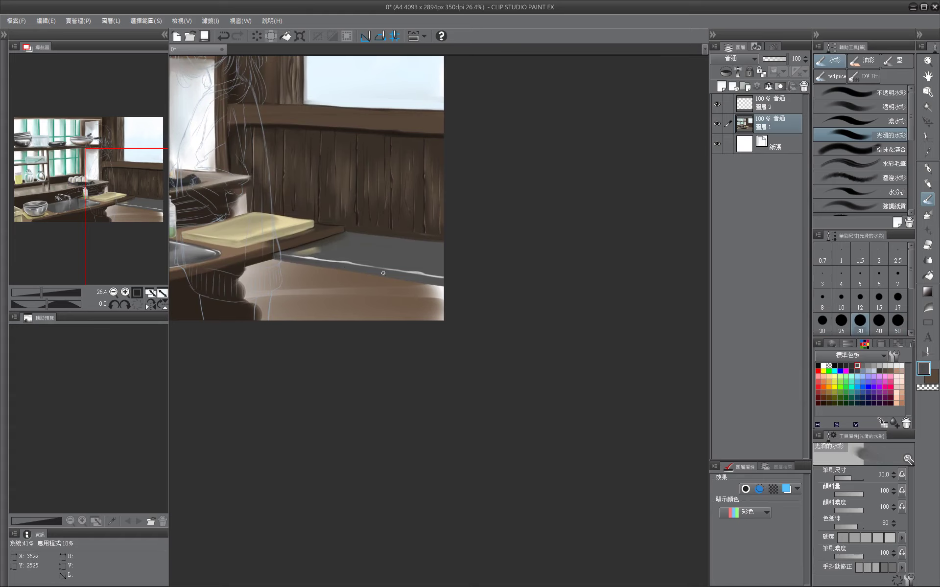
alt+click(383, 272)
drag(277, 259, 383, 272)
key(bracketleft)
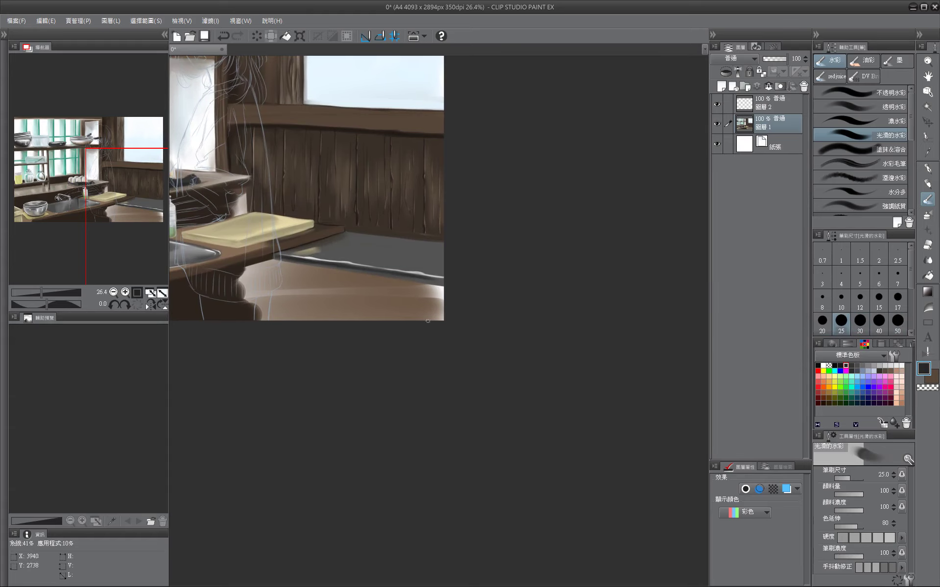
mouse_move(320, 271)
mouse_down()
mouse_move(467, 291)
mouse_move(363, 250)
mouse_up()
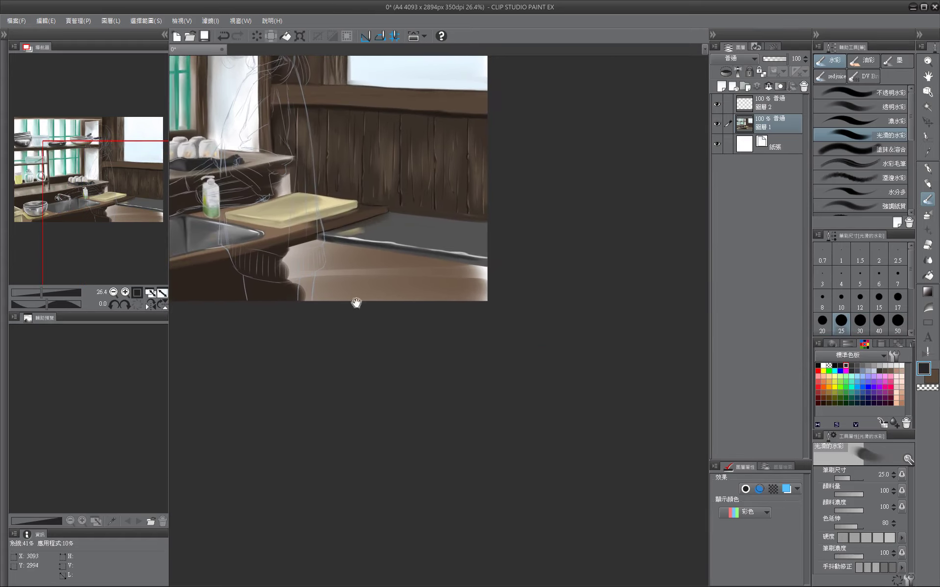
alt+click(317, 240)
alt+click(365, 251)
Cover the glossy light brown area below the gray surface with a flat sampled brown.
key(bracketright)
key(bracketright)
key(bracketright)
key(bracketright)
key(bracketright)
key(bracketright)
key(bracketright)
key(bracketright)
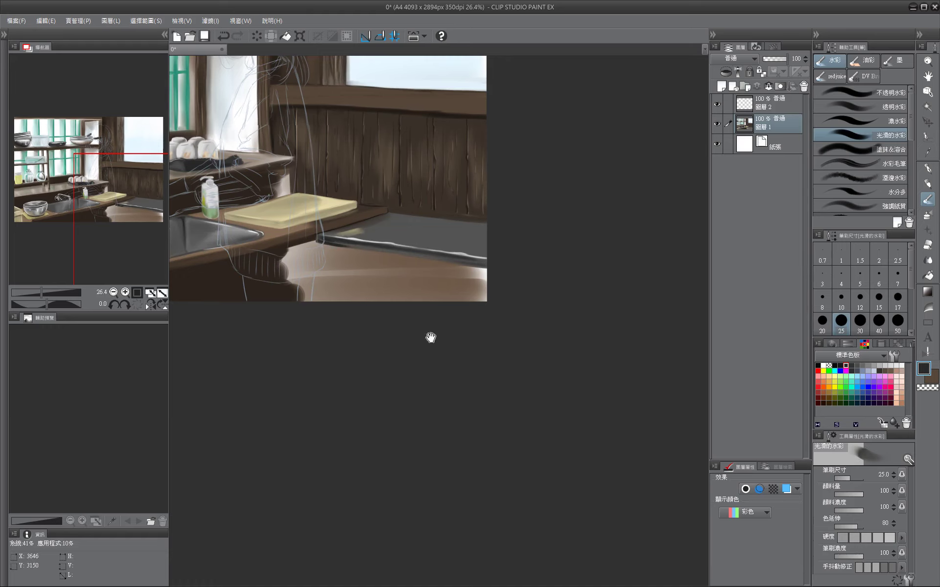
drag(430, 336, 505, 339)
alt+click(304, 289)
drag(372, 250, 373, 299)
drag(351, 420, 301, 413)
mouse_move(345, 244)
mouse_down()
mouse_move(529, 271)
mouse_move(416, 275)
mouse_move(406, 286)
mouse_up()
Deepen the dark brown around the cabinet corner behind the sketched sweater hem at brush size 70.
key(bracketright)
key(bracketright)
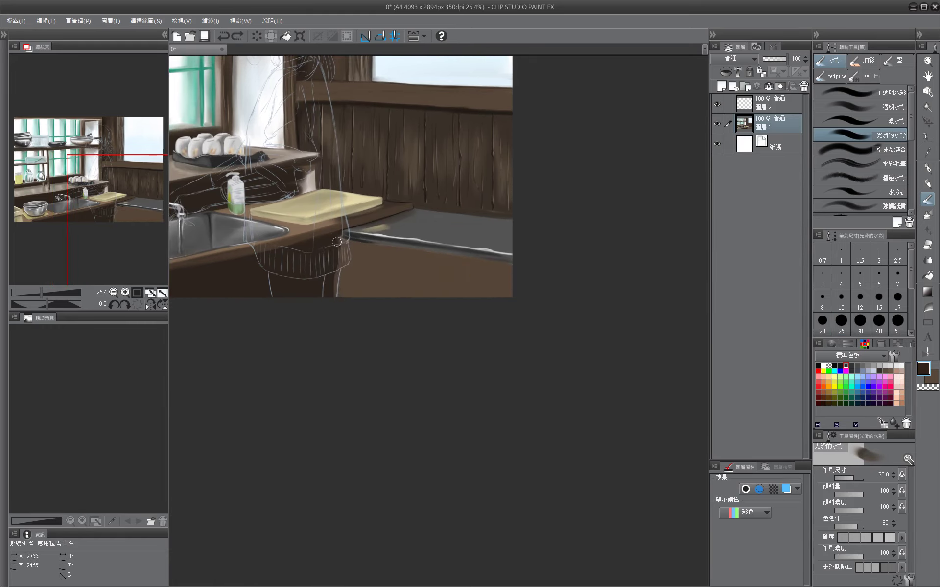
key(bracketleft)
key(bracketleft)
key(bracketleft)
key(bracketleft)
key(bracketleft)
alt+click(340, 245)
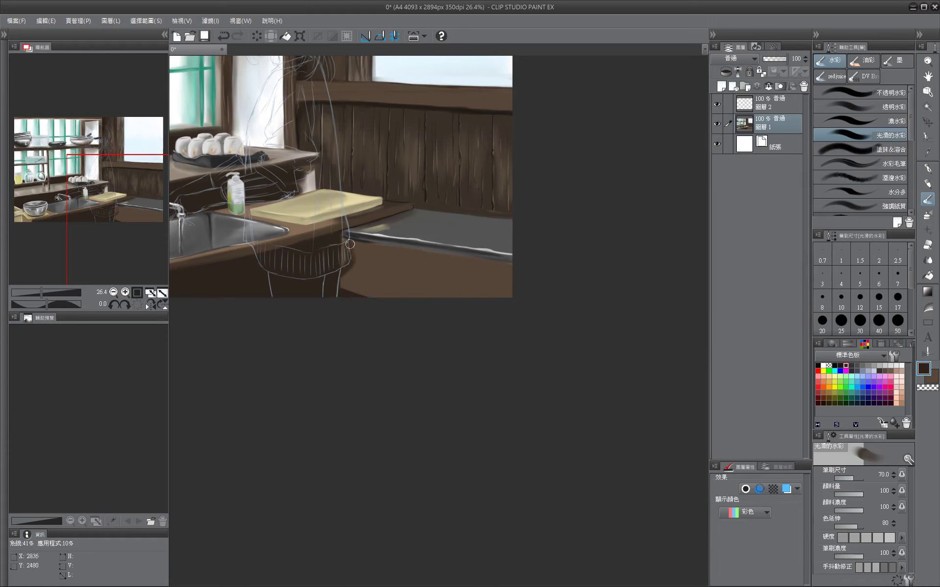
drag(342, 289, 438, 296)
Shade the cabinet front under the counter in very dark brown (hue 28, saturation 34, value 10) at brush size 100.
click(848, 344)
click(839, 390)
drag(381, 259, 575, 259)
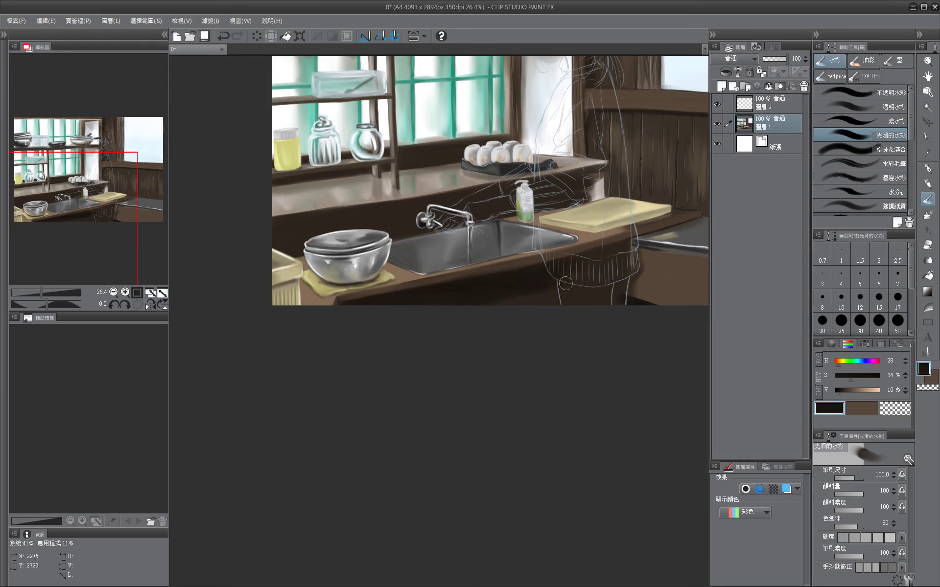
Deepen the shadows on the brown cabinet below the gray counter, beside the sketched sweater hem, at brush sizes 70 and 40.
key(bracketleft)
key(bracketleft)
key(bracketleft)
key(bracketleft)
key(bracketleft)
key(bracketleft)
key(bracketright)
key(bracketright)
key(bracketright)
key(bracketright)
key(bracketright)
key(bracketright)
mouse_move(633, 307)
mouse_down()
mouse_move(293, 287)
mouse_move(451, 295)
mouse_up()
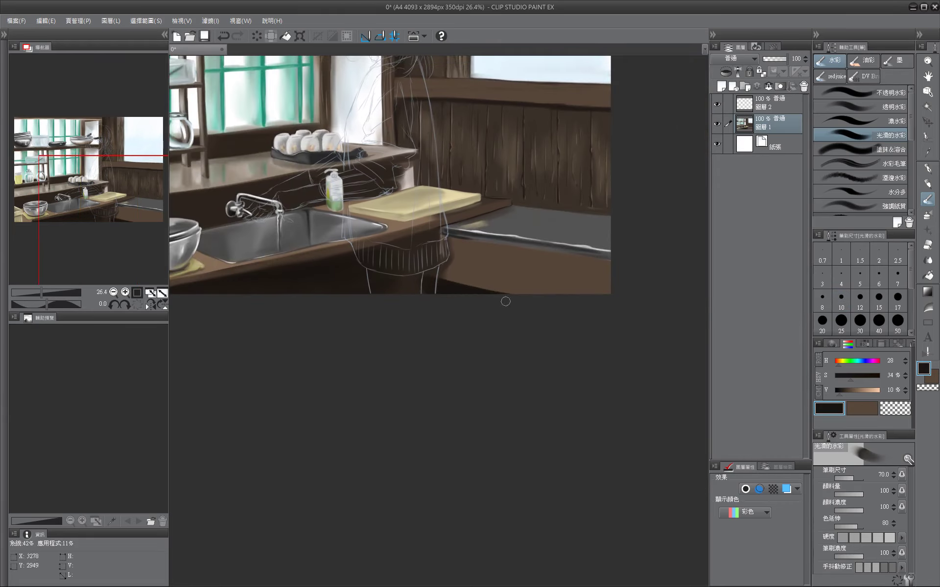
scroll(548, 410, right, 1)
scroll(549, 410, right, 4)
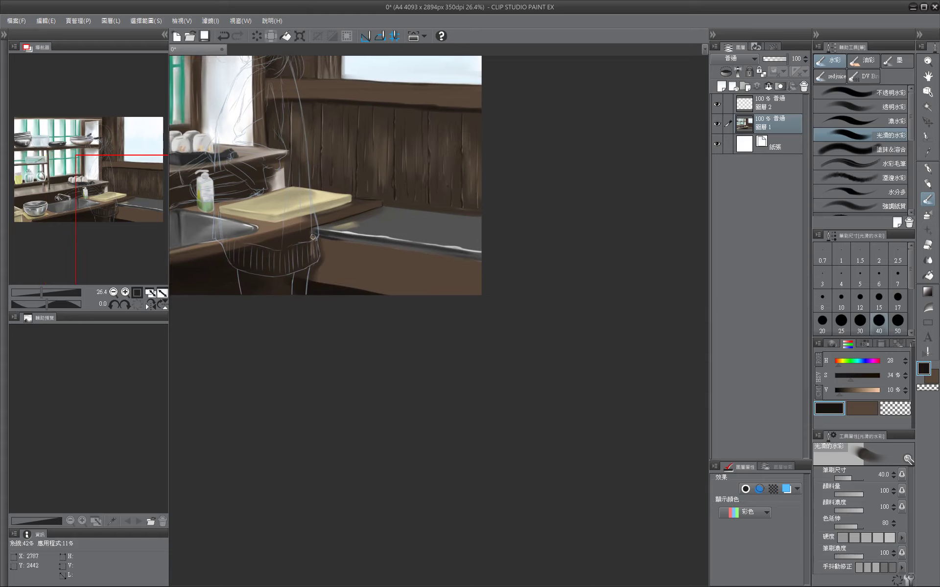
Outline a drawer front in near-black on the brown cabinet below the gray counter at brush size 12.
key(bracketleft)
key(bracketleft)
key(bracketleft)
key(bracketleft)
key(bracketleft)
key(bracketleft)
key(bracketleft)
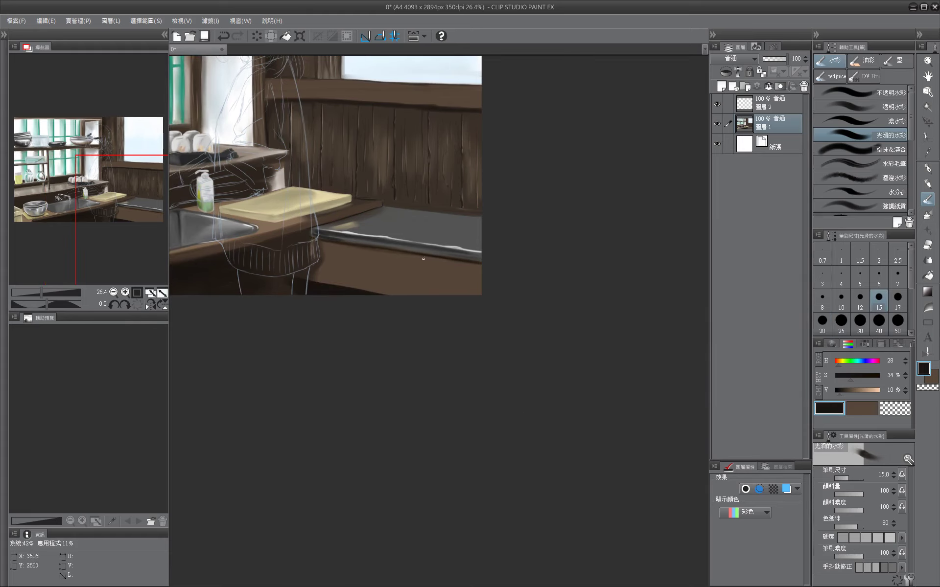
key(bracketright)
scroll(423, 259, left, 5)
scroll(513, 369, right, 1)
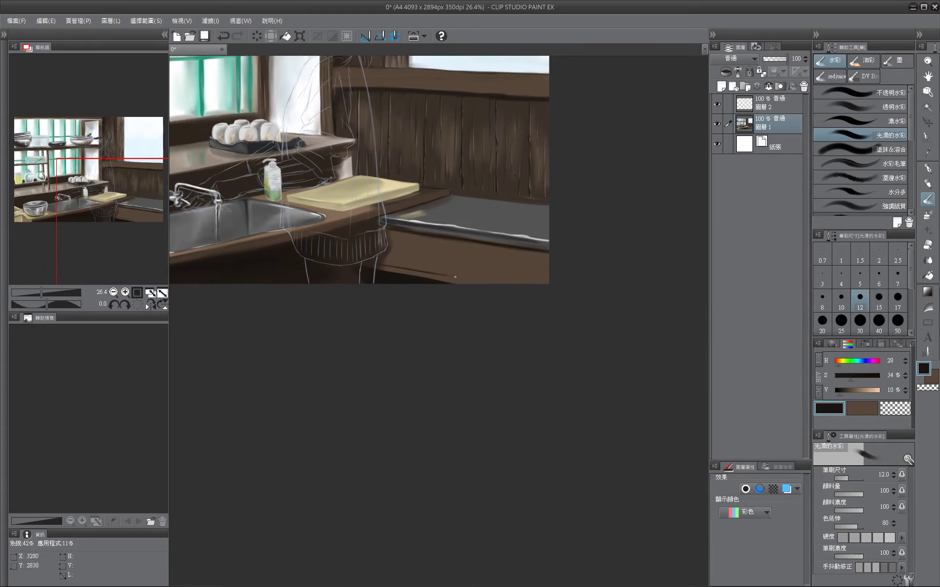
scroll(463, 314, up, 2)
drag(462, 314, 517, 368)
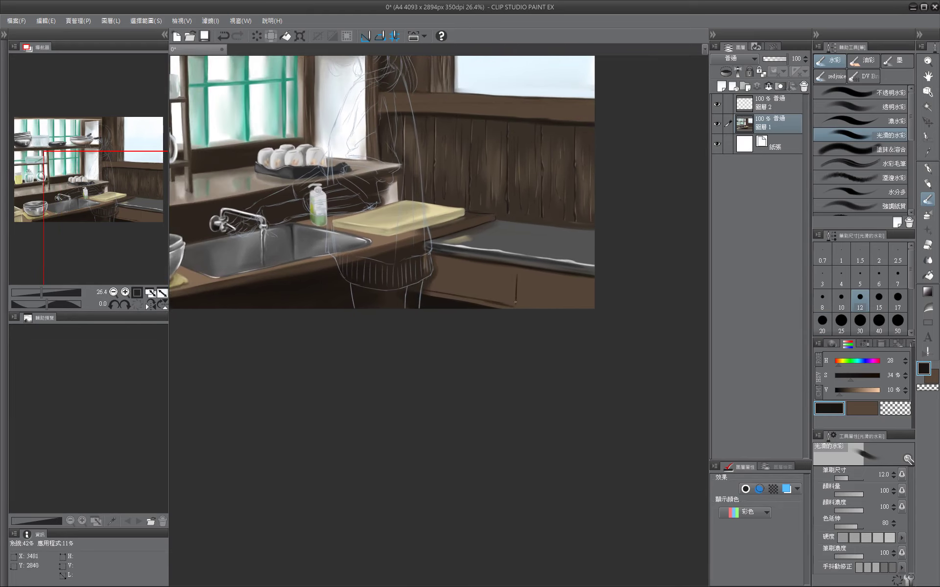
key(ctrl+z)
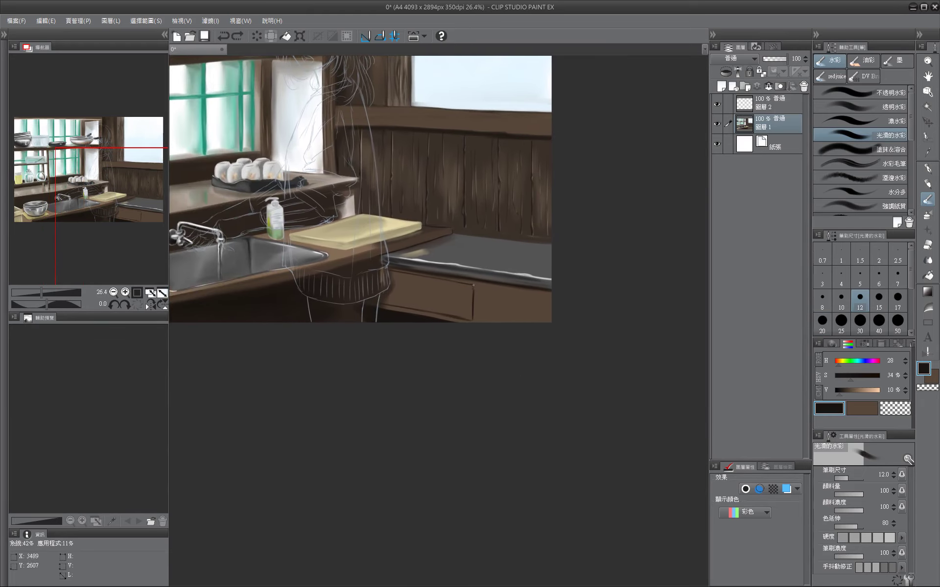
Refine the drawer outline at brush size 6 and darken the divider between the two drawers at brush size 17.
key(bracketleft)
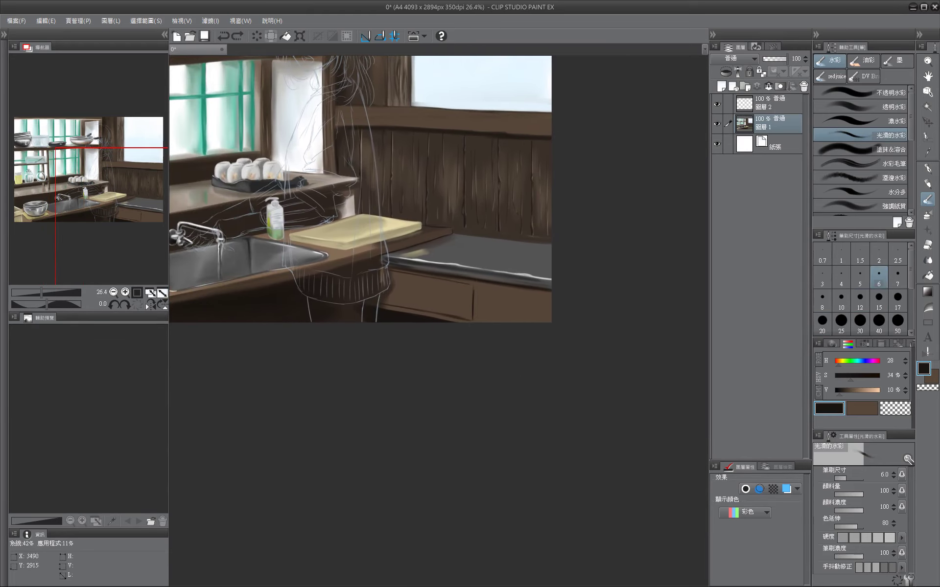
drag(467, 279, 402, 272)
mouse_move(472, 283)
mouse_down()
mouse_move(519, 270)
mouse_move(477, 303)
mouse_up()
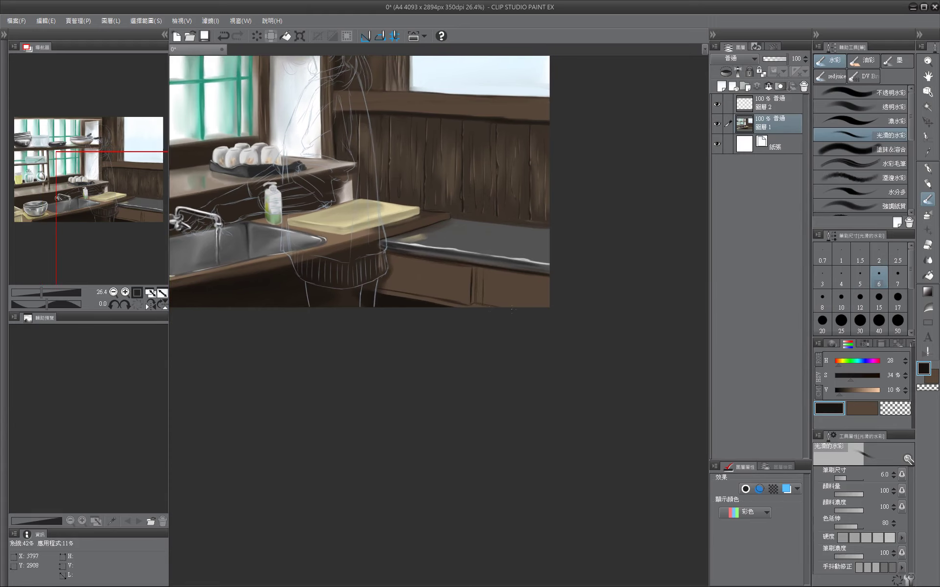
key(bracketright)
drag(388, 254, 400, 256)
drag(482, 267, 502, 268)
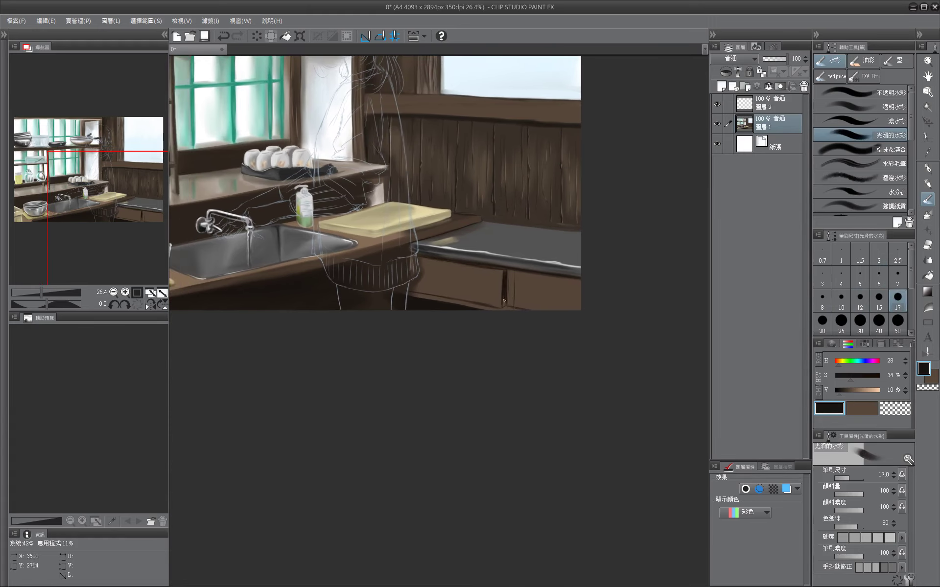
key(bracketleft)
key(bracketleft)
drag(500, 308, 431, 303)
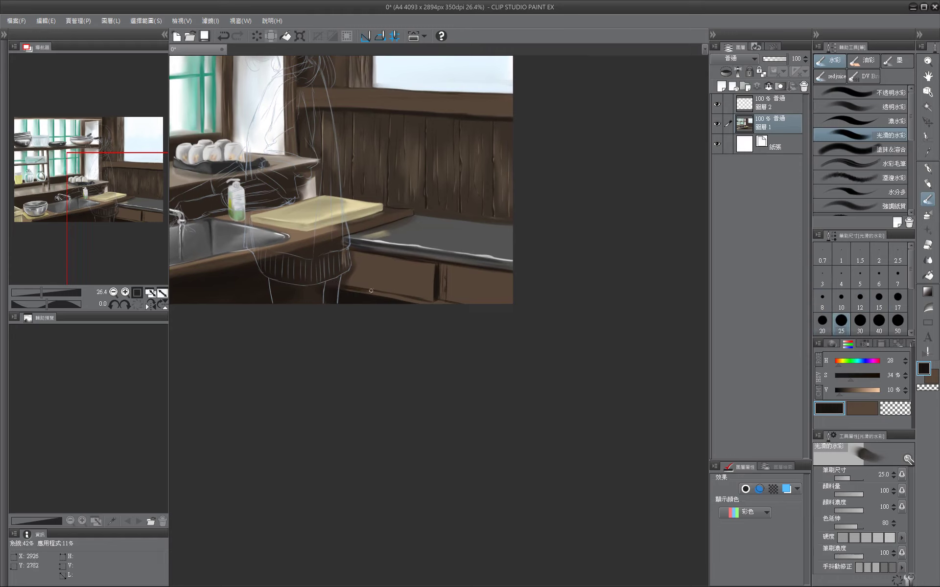
Thicken the near-black cabinet frame around both drawers and beneath the gray counter's edge.
key(bracketright)
key(bracketright)
key(bracketright)
key(bracketright)
key(bracketright)
key(bracketright)
key(bracketleft)
key(bracketleft)
key(bracketleft)
key(bracketleft)
key(bracketleft)
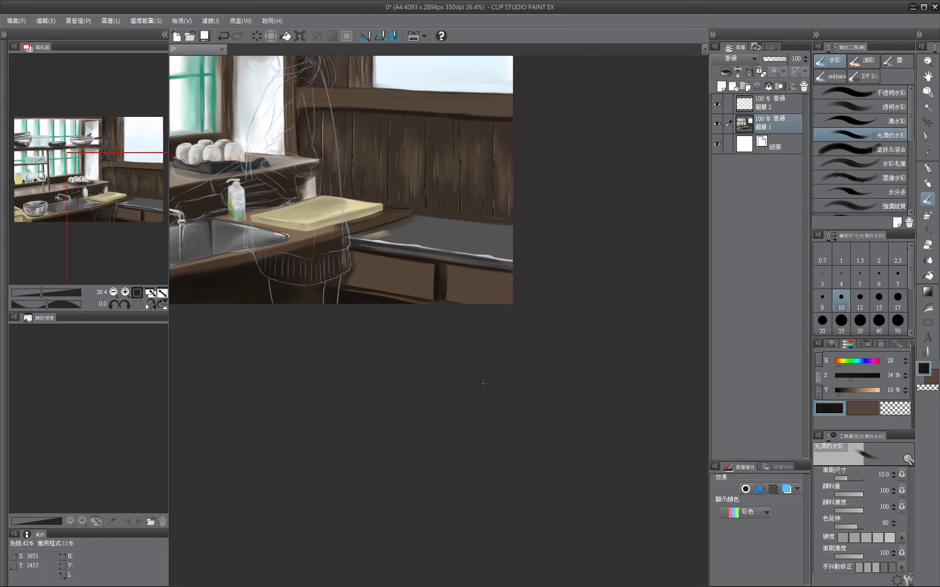
Sharpen the edges of the partly visible drawer beyond the divider with near-black lines at brush size 7.
drag(483, 384, 443, 380)
key(bracketleft)
key(bracketleft)
drag(420, 264, 381, 260)
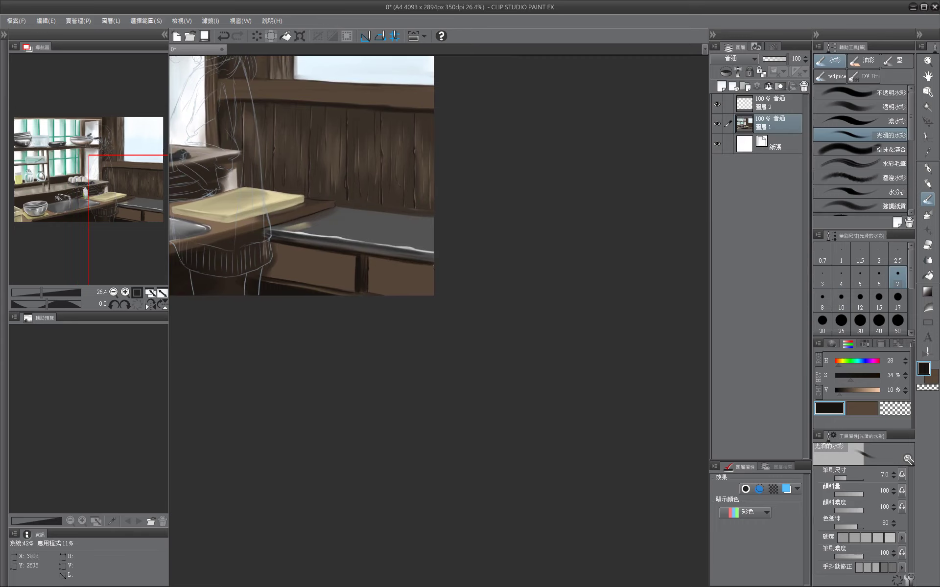
drag(457, 415, 419, 414)
Shade both drawer fronts with soft near-black and sampled brown strokes at brush sizes 70 and 50.
key(bracketright)
key(bracketright)
key(bracketright)
key(bracketright)
key(bracketright)
key(bracketright)
key(bracketright)
key(bracketright)
key(bracketright)
key(bracketright)
key(bracketright)
key(bracketright)
drag(391, 280, 341, 285)
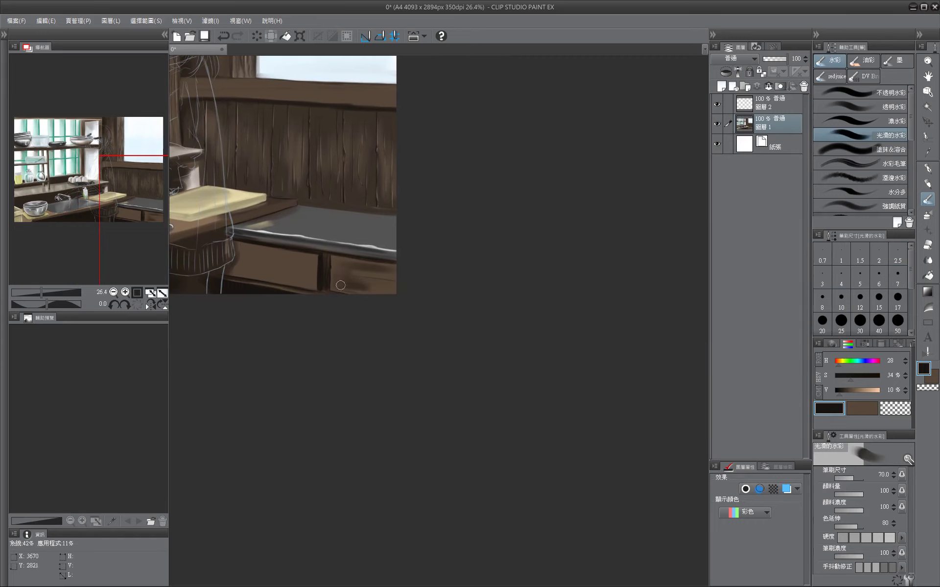
alt+click(340, 285)
key(bracketleft)
key(bracketleft)
alt+click(303, 277)
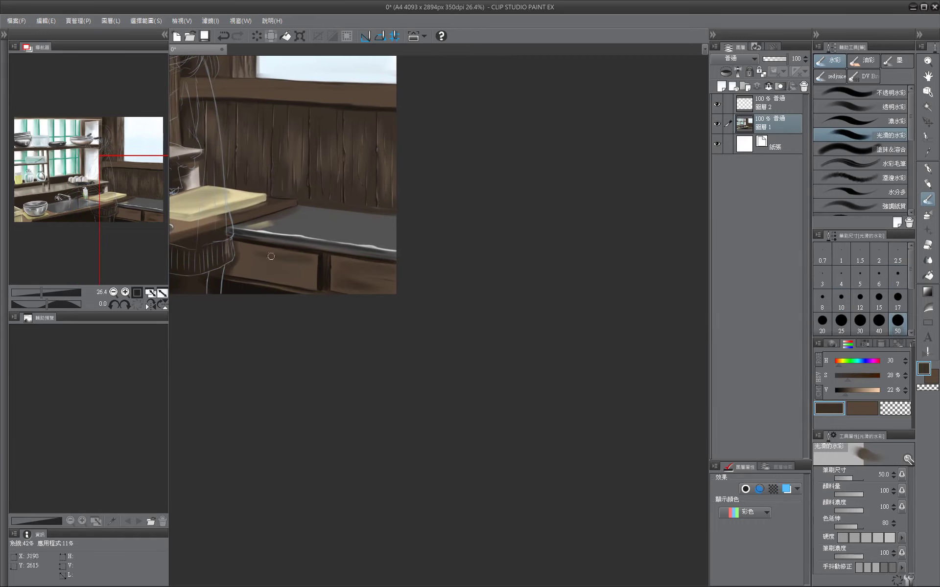
Draw near-black wood grain (hue 30, saturation 33, value 9) across both drawer fronts at brush sizes 10 and 7.
key(bracketleft)
alt+click(260, 253)
key(bracketleft)
key(bracketleft)
key(bracketleft)
key(bracketleft)
key(bracketleft)
key(bracketleft)
key(bracketleft)
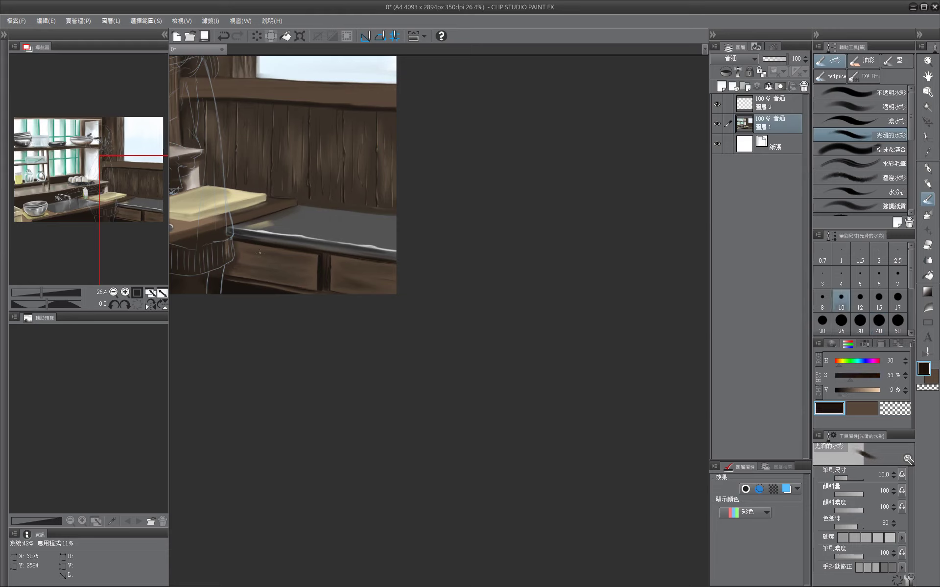
key(bracketleft)
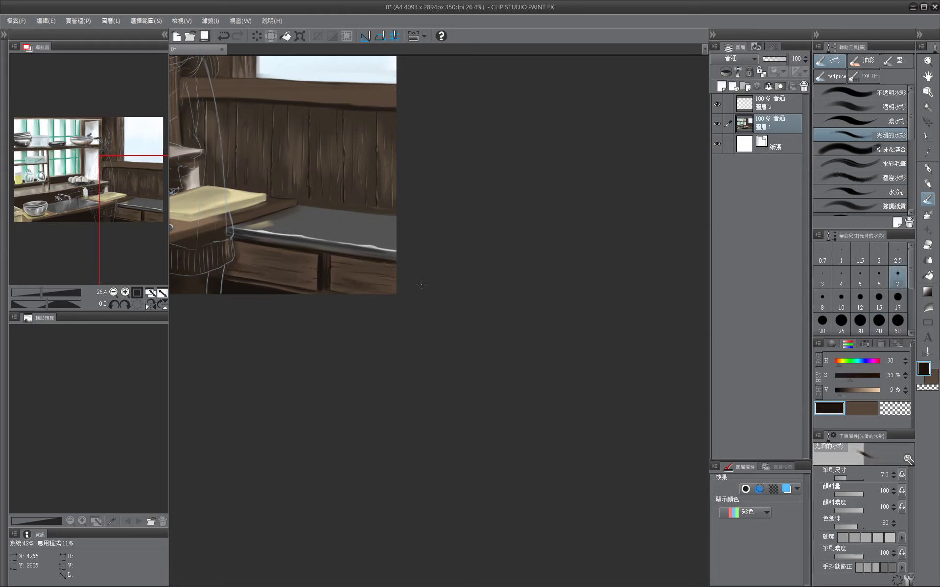
Add fine light tan grain highlights (hue 30, saturation 33, value 87) to the drawer fronts at brush size 7.
alt+click(270, 252)
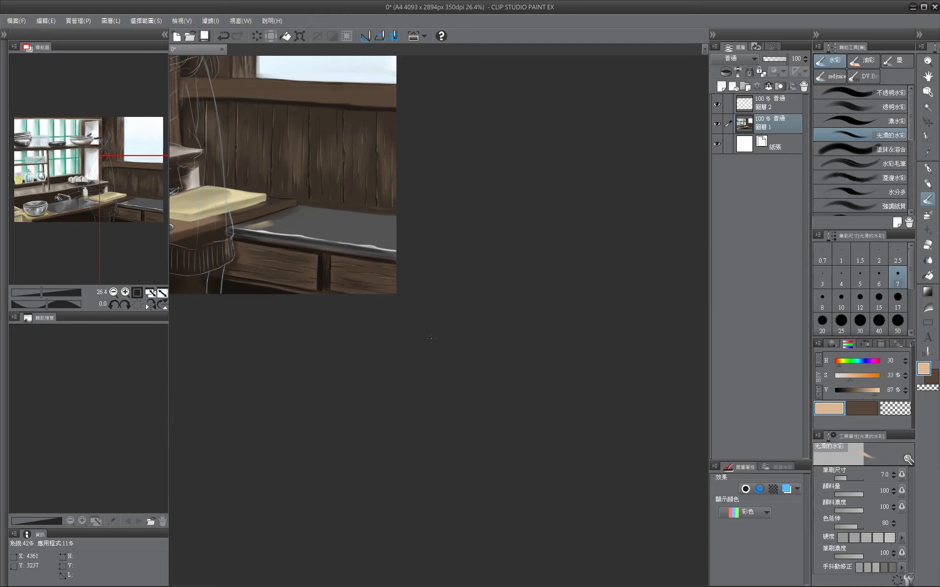
click(864, 344)
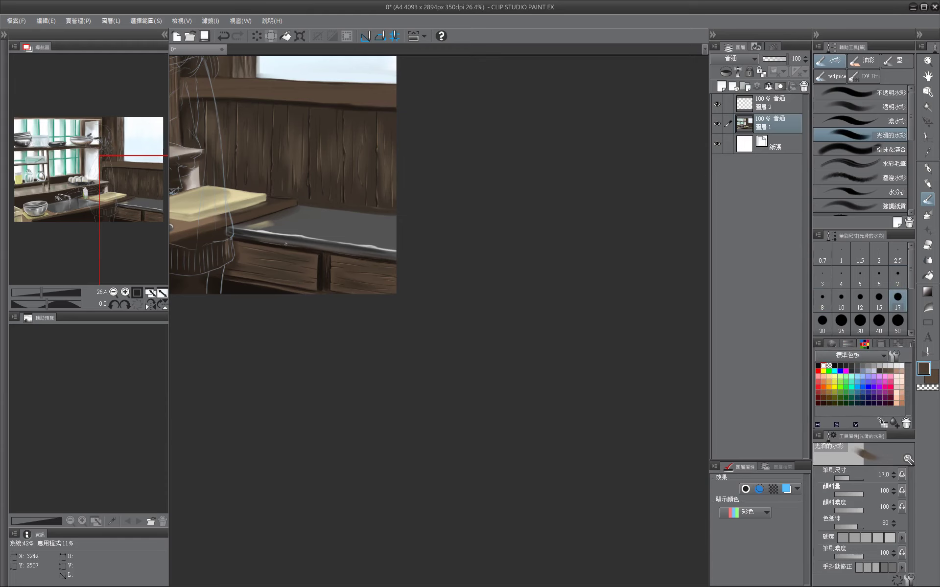
key(bracketleft)
Touch up the plank wall above the gray counter with dark and sampled brown strokes at brush sizes 15 and 8.
drag(310, 196, 460, 231)
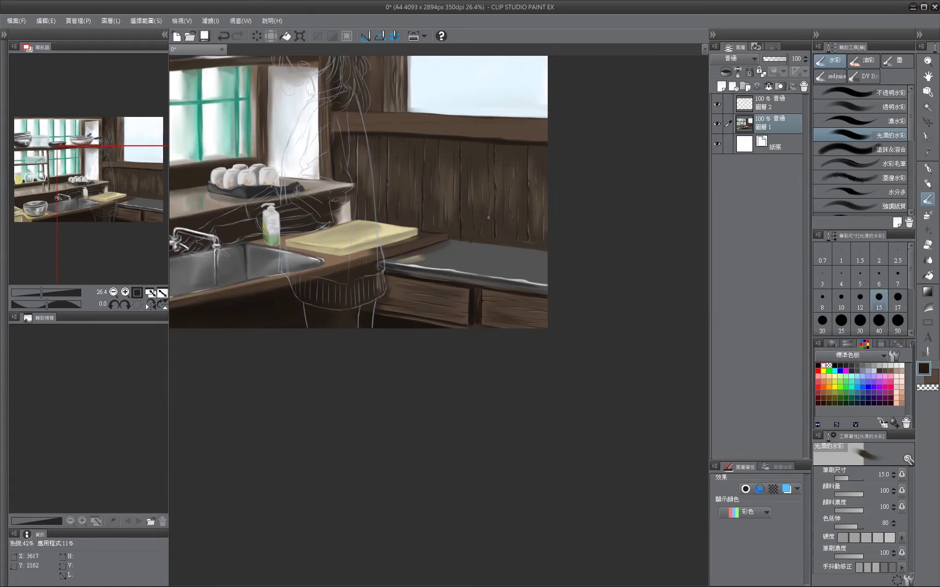
key(bracketleft)
key(bracketleft)
alt+click(544, 232)
key(bracketleft)
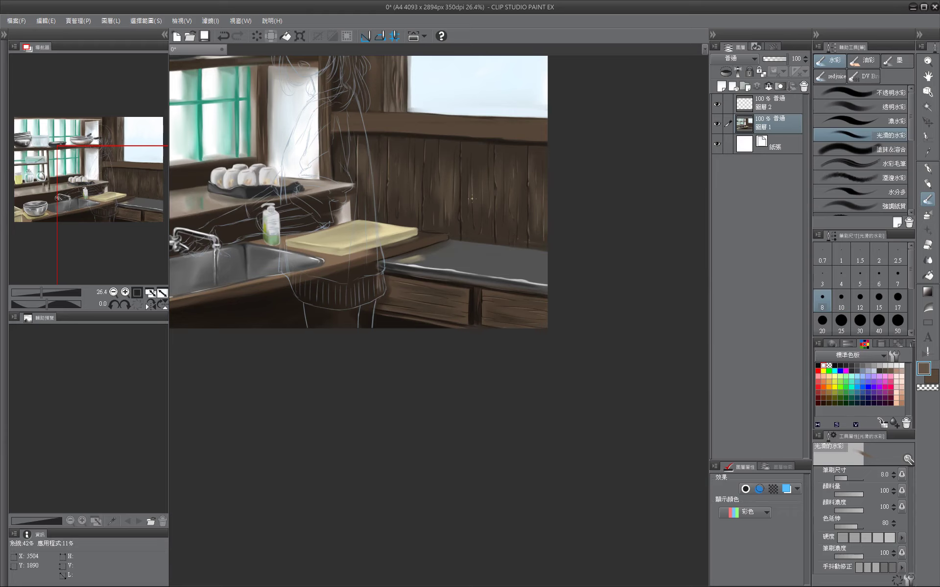
drag(471, 198, 353, 201)
Highlight the drawer edges with a light tan reused from the color history at a small brush size.
click(881, 344)
click(846, 377)
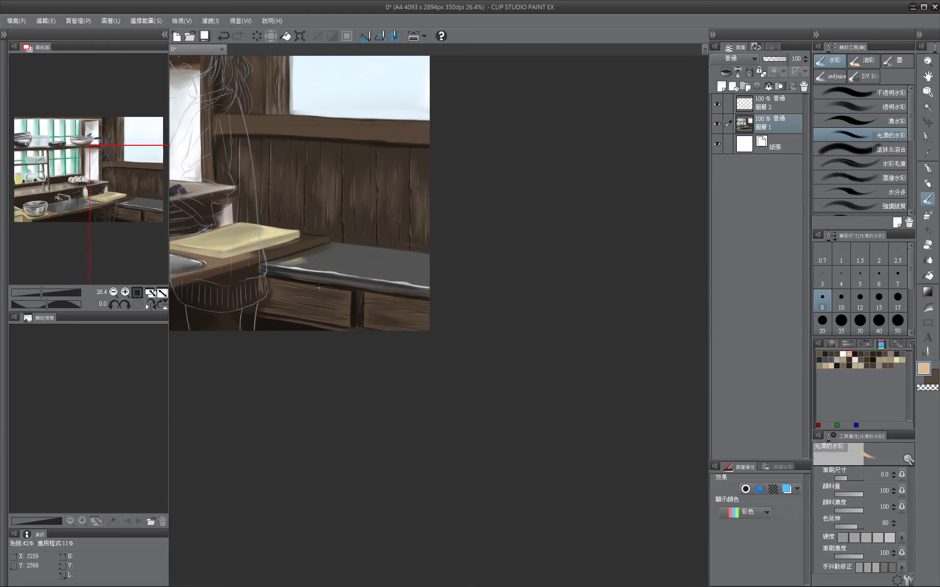
key(bracketleft)
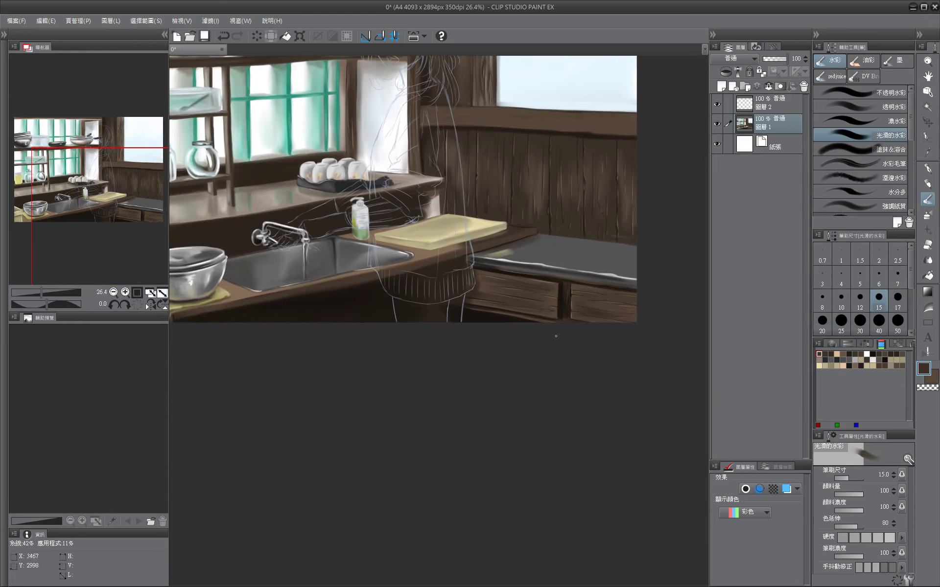
Shade the wooden counter's edge near the cutting board and the cabinet front under the sink in dark brown at brush size 25.
key(bracketright)
key(bracketright)
key(bracketright)
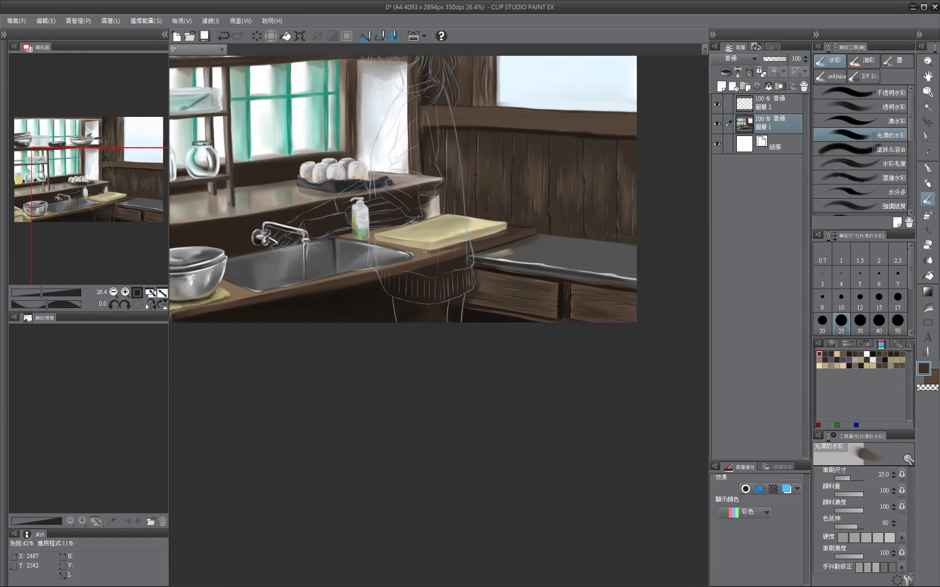
drag(579, 441, 448, 451)
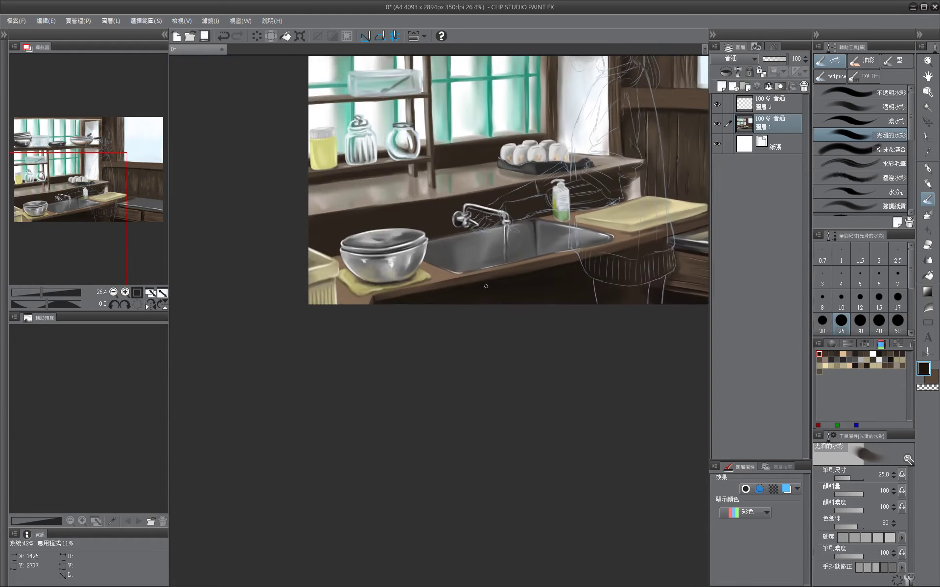
mouse_move(534, 271)
mouse_down()
mouse_move(347, 392)
mouse_move(337, 339)
mouse_up()
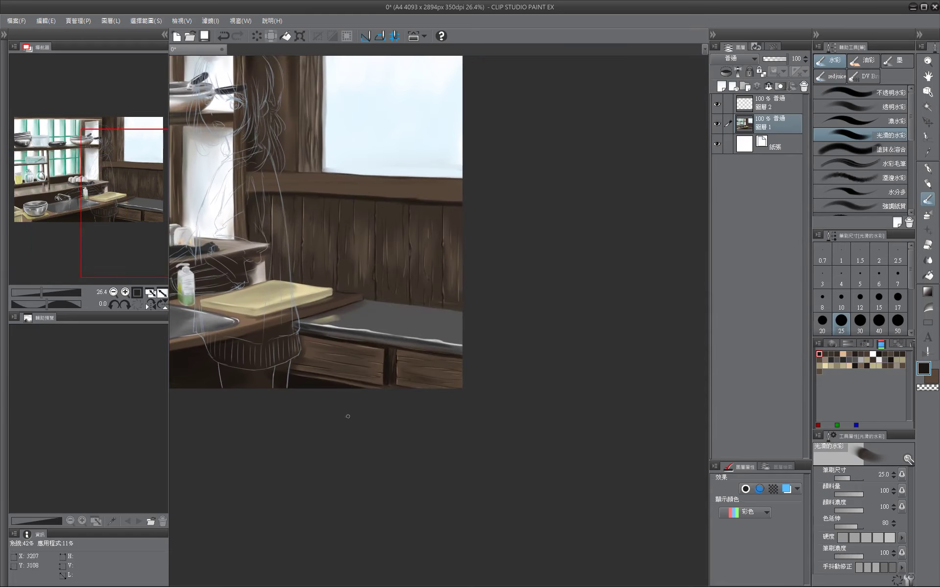
Refine the gray counter's surface and its white edge highlight with dark strokes at brush sizes 17 and 10.
key(bracketleft)
key(bracketleft)
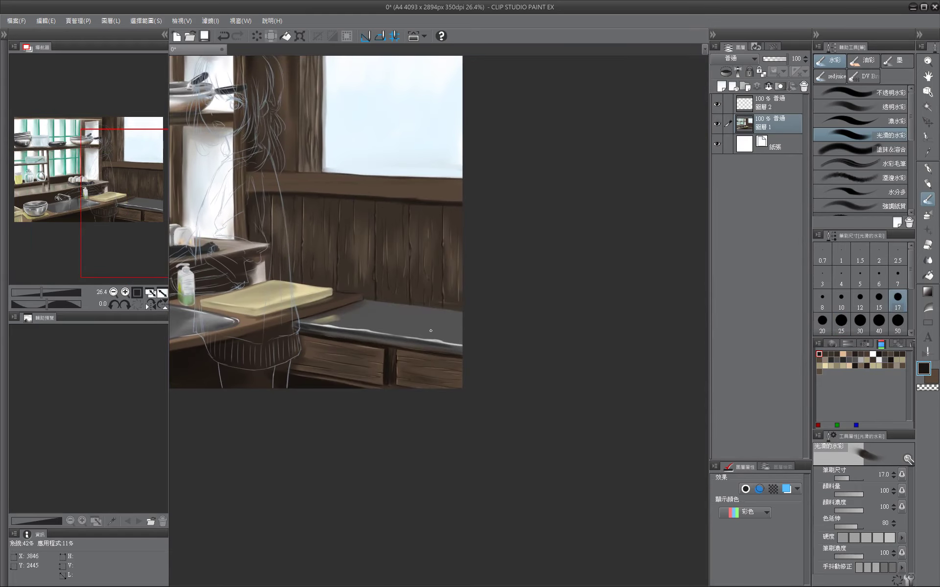
key(bracketleft)
key(bracketleft)
key(bracketleft)
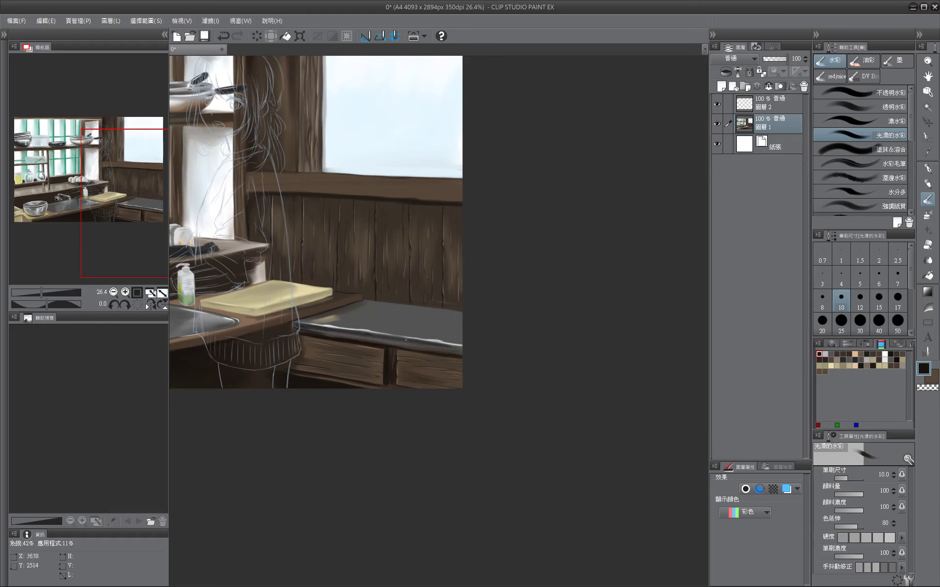
key(bracketright)
key(bracketright)
key(bracketright)
Blend sampled browns into the gray counter's corner beside the cutting board at brush sizes 30 and 70, and save the drawing.
drag(432, 305, 388, 324)
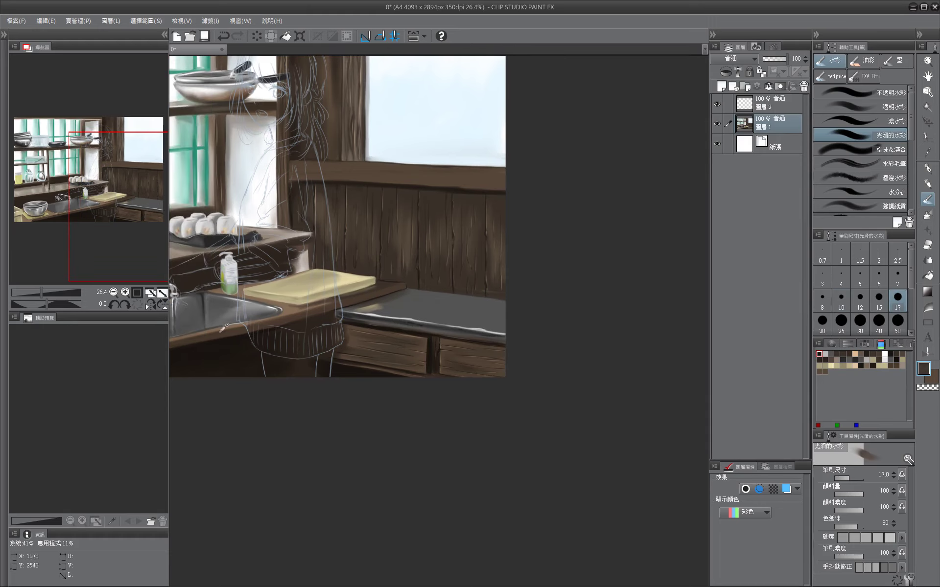
key(bracketright)
key(bracketright)
key(bracketright)
drag(384, 375, 462, 367)
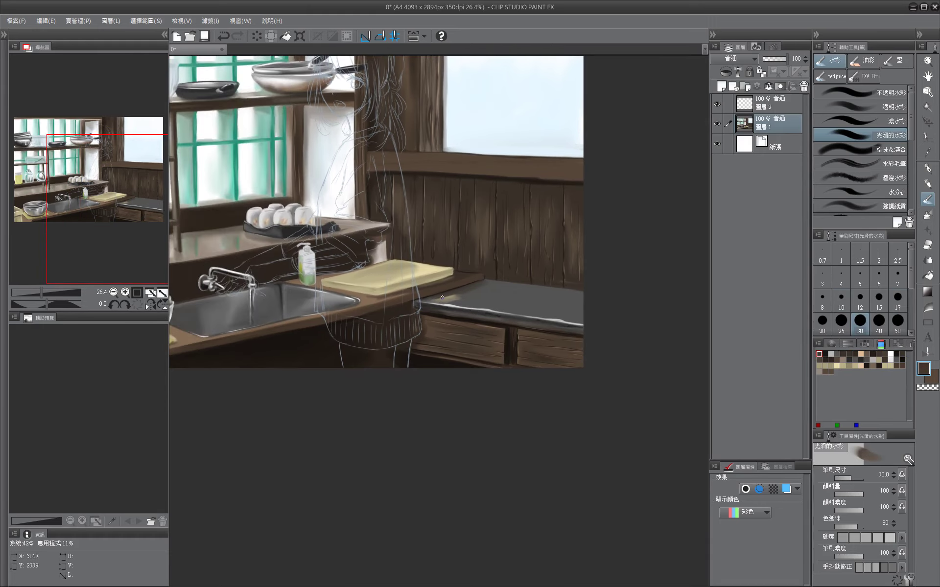
key(bracketright)
mouse_move(453, 302)
mouse_down()
mouse_move(489, 301)
mouse_move(461, 336)
mouse_up()
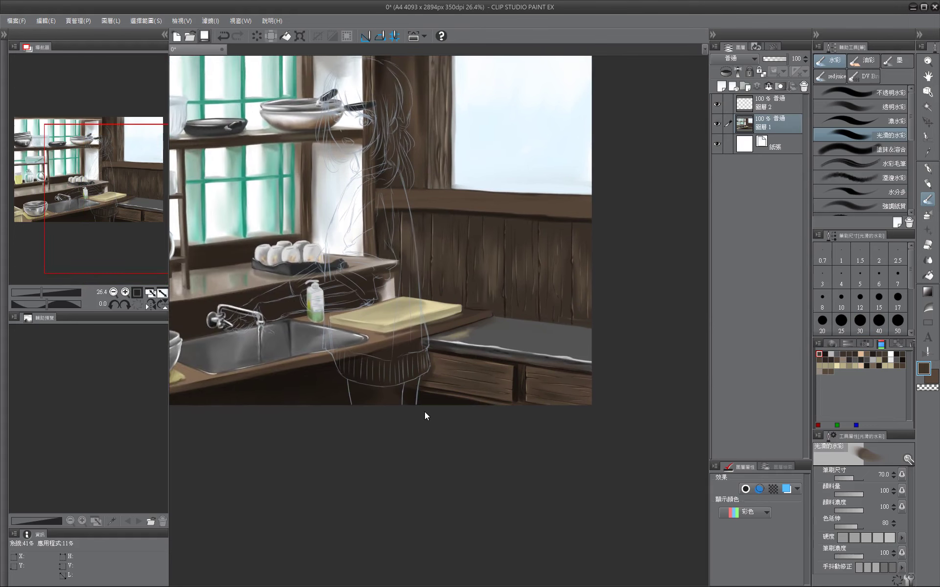
key(ctrl+s)
Sketch a box-shaped container with a rim and a curved front on the gray counter in sampled pale tan at brush size 7.
alt+click(506, 314)
key(bracketleft)
key(bracketleft)
key(bracketleft)
key(bracketleft)
key(bracketleft)
key(bracketleft)
key(bracketleft)
key(bracketleft)
key(bracketleft)
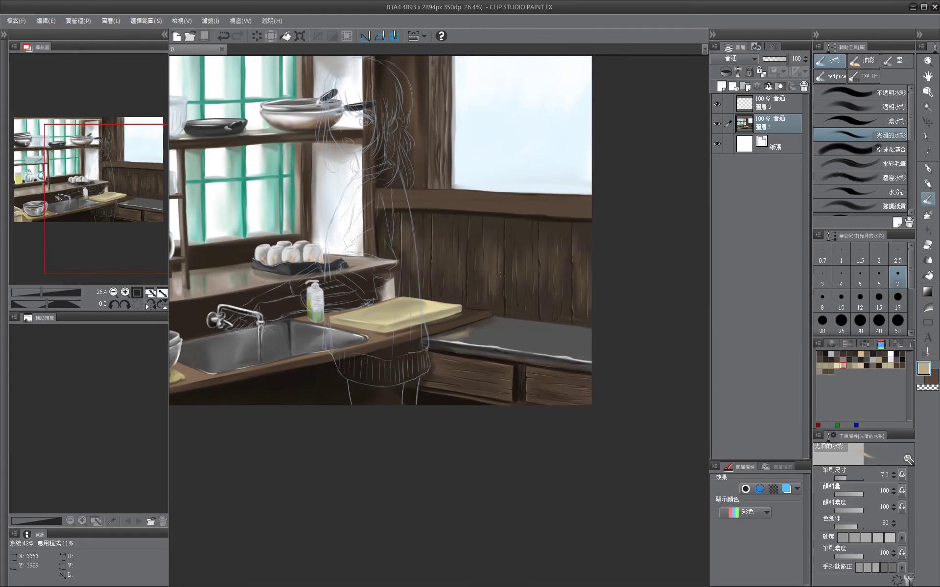
drag(482, 291, 477, 309)
drag(506, 411, 377, 386)
drag(355, 301, 460, 321)
drag(358, 264, 462, 281)
mouse_move(398, 298)
mouse_down()
mouse_move(517, 286)
mouse_move(437, 298)
mouse_up()
drag(496, 416, 481, 406)
drag(430, 292, 439, 326)
drag(379, 265, 540, 364)
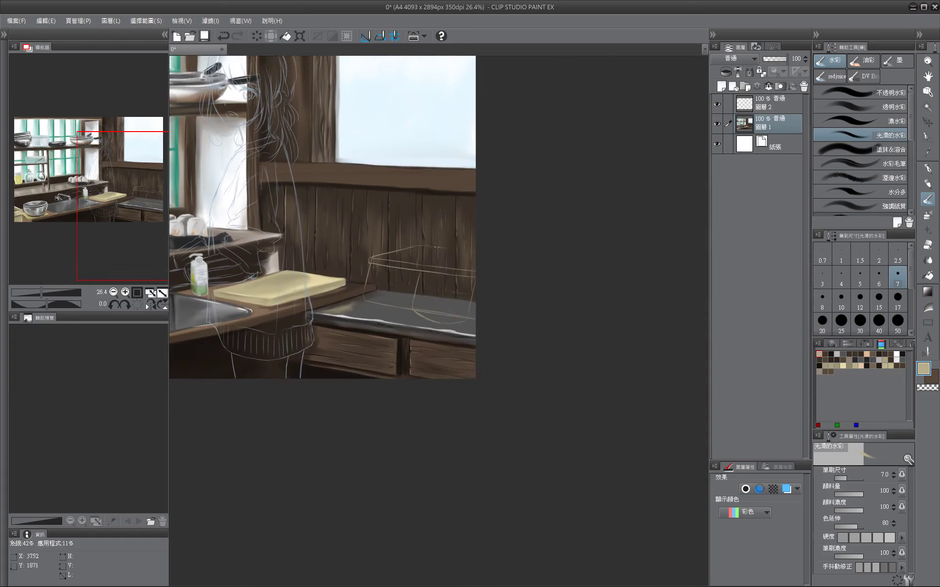
Finish the sketched container's upper rim and clean up its corner with a sampled wall brown at brush size 7.
drag(435, 248, 490, 251)
drag(510, 417, 531, 408)
alt+click(444, 235)
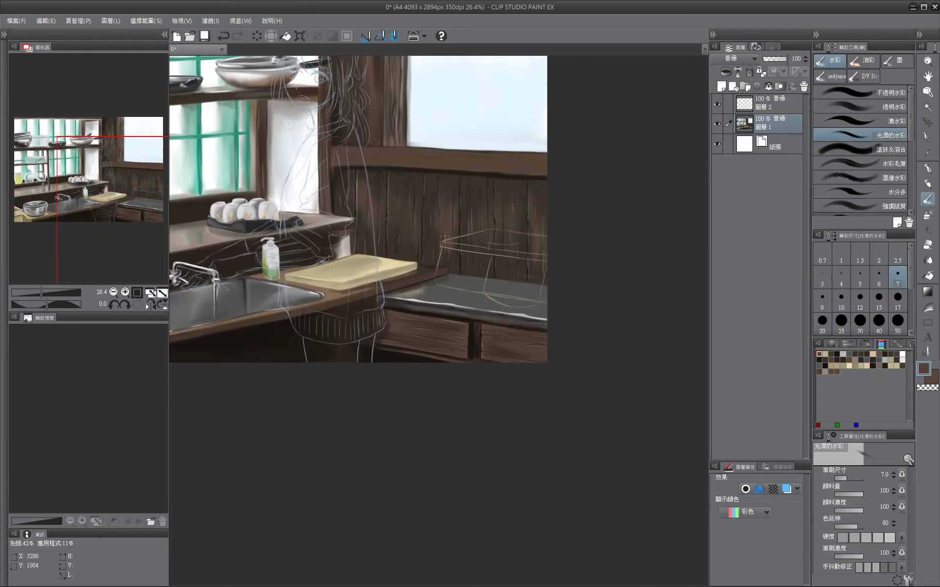
drag(424, 389, 286, 396)
Fill the front of the sketched container with a flat sampled pale tan at brush size 50.
key(bracketright)
key(bracketright)
key(bracketright)
key(bracketright)
key(bracketright)
key(bracketright)
key(bracketright)
key(bracketright)
alt+click(230, 274)
mouse_move(297, 288)
mouse_down()
mouse_move(409, 308)
mouse_move(346, 298)
mouse_move(402, 305)
mouse_move(407, 282)
mouse_move(301, 264)
mouse_move(307, 256)
mouse_move(396, 267)
mouse_move(308, 287)
mouse_move(402, 301)
mouse_move(310, 288)
mouse_move(345, 300)
mouse_up()
key(bracketright)
key(bracketright)
key(bracketright)
key(bracketleft)
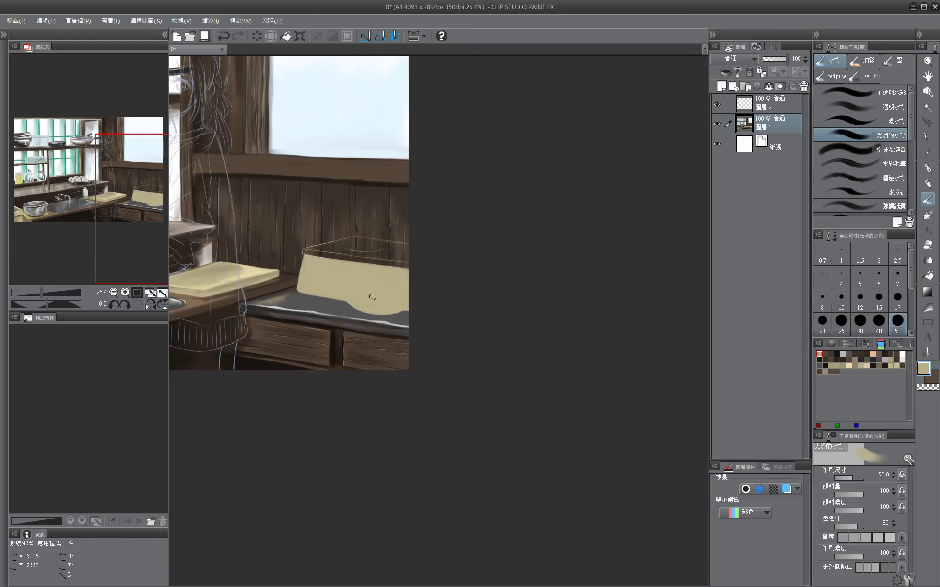
Draw dark slot lines across the container's curved front in a darker tan (H 47, S 26, V 47) at brush sizes 17 and 15.
click(847, 344)
click(840, 297)
click(878, 297)
drag(392, 303, 354, 296)
click(841, 297)
drag(453, 377, 488, 375)
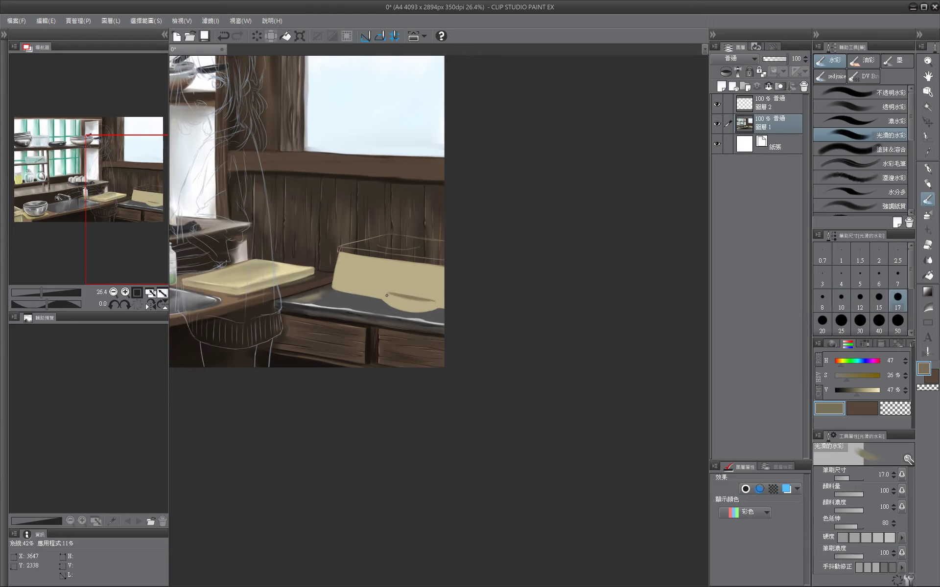
key(bracketright)
key(bracketright)
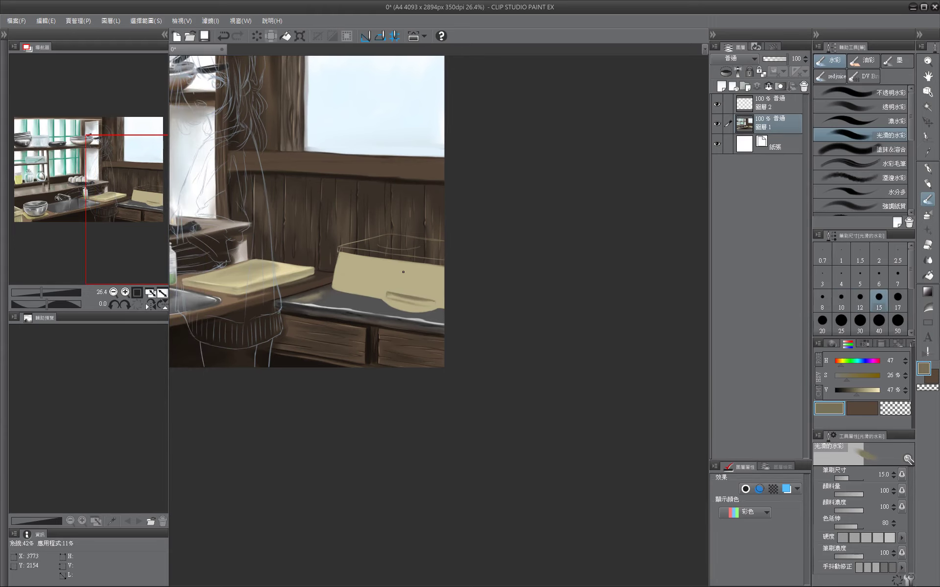
Draw thin vertical seams dividing the container's front into panels in the darker tan at brush size 8.
key(bracketleft)
key(bracketleft)
key(bracketleft)
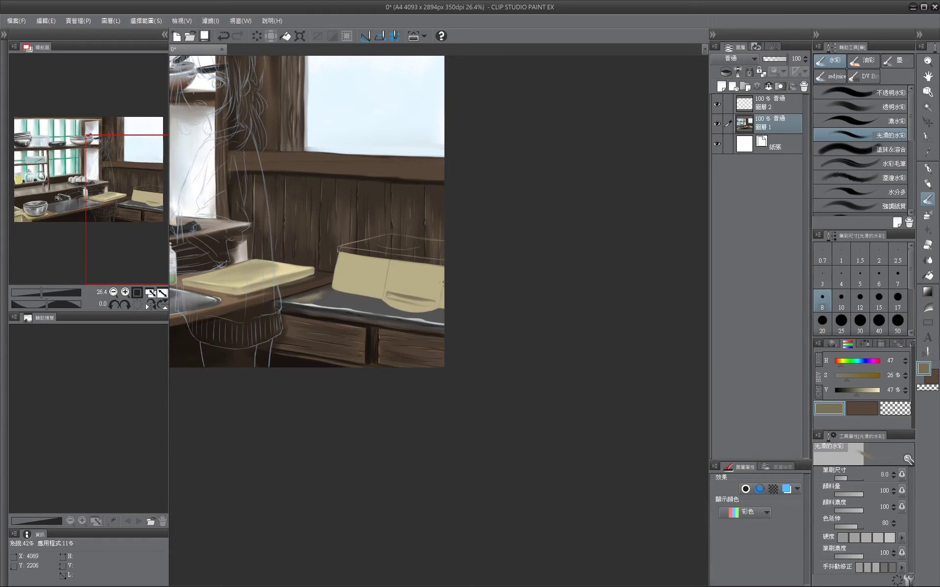
Fill the container's front panel above the curved slot with a flat gray from the standard color set.
key(bracketright)
key(bracketright)
key(bracketright)
key(bracketright)
key(bracketright)
key(bracketright)
key(bracketright)
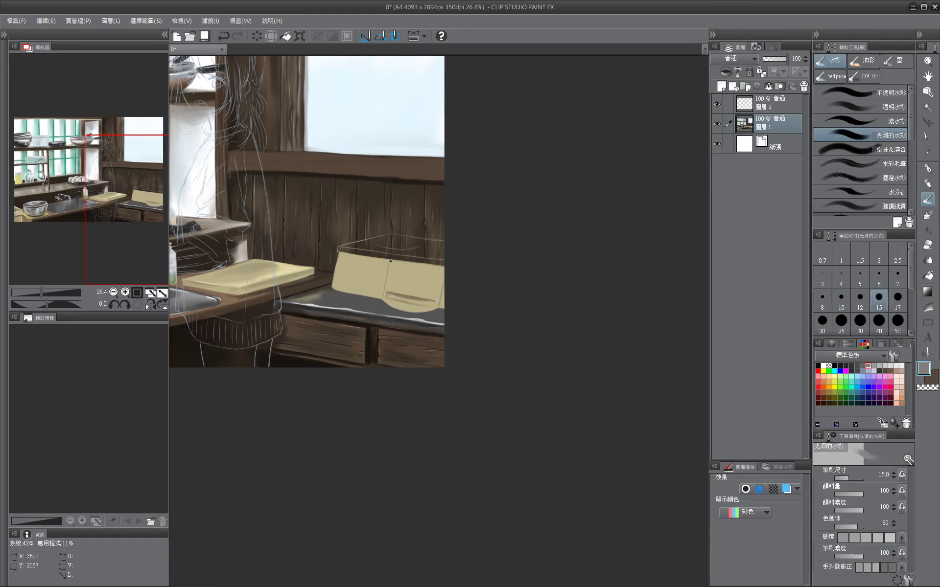
drag(366, 361, 306, 349)
mouse_move(330, 252)
mouse_down()
mouse_move(375, 240)
mouse_move(427, 247)
mouse_move(421, 269)
mouse_up()
key(bracketright)
key(bracketright)
key(bracketright)
key(bracketleft)
key(bracketleft)
key(bracketleft)
key(bracketleft)
key(bracketleft)
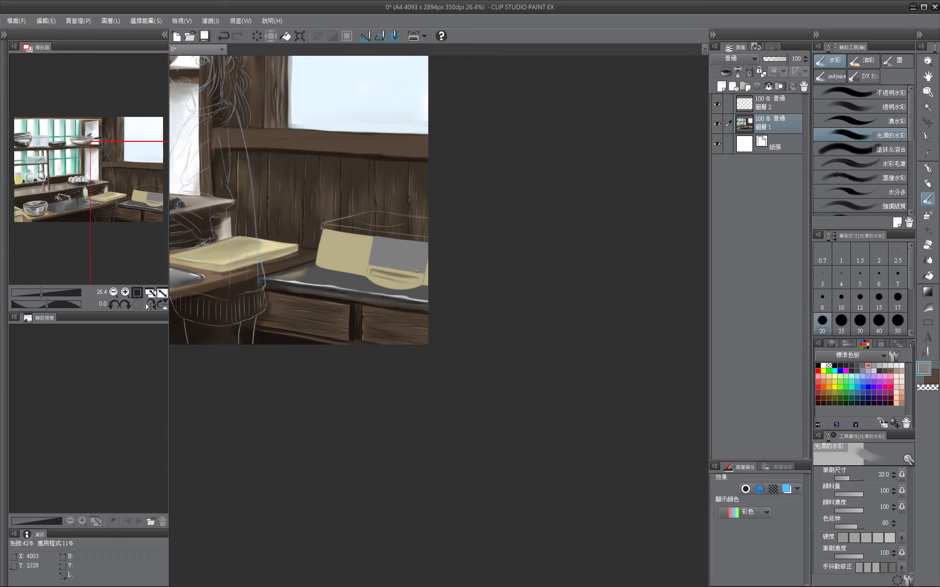
Clean up the gray panel with its sampled color and outline its edges in dark gray at brush size 7.
alt+click(408, 249)
key(bracketleft)
key(bracketleft)
key(bracketleft)
mouse_move(378, 240)
mouse_down()
mouse_move(435, 238)
mouse_move(431, 258)
mouse_move(350, 261)
mouse_move(365, 264)
mouse_up()
key(bracketright)
key(bracketright)
key(bracketright)
key(bracketright)
key(bracketright)
key(bracketleft)
key(bracketleft)
key(bracketleft)
key(bracketleft)
key(bracketleft)
key(bracketleft)
key(bracketleft)
key(bracketright)
key(bracketright)
key(bracketright)
key(bracketright)
key(bracketleft)
key(bracketleft)
key(bracketleft)
key(bracketleft)
key(bracketleft)
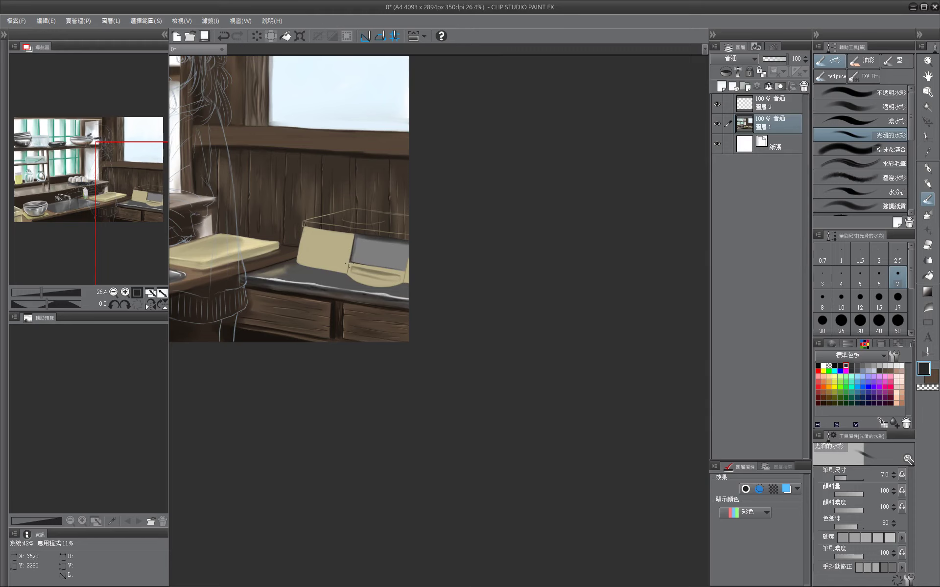
Shade the gray panel in dark gray at brush size 25 and outline an inner rectangular window at size 8.
key(bracketright)
key(bracketright)
key(bracketright)
key(bracketright)
key(bracketright)
key(bracketright)
key(bracketright)
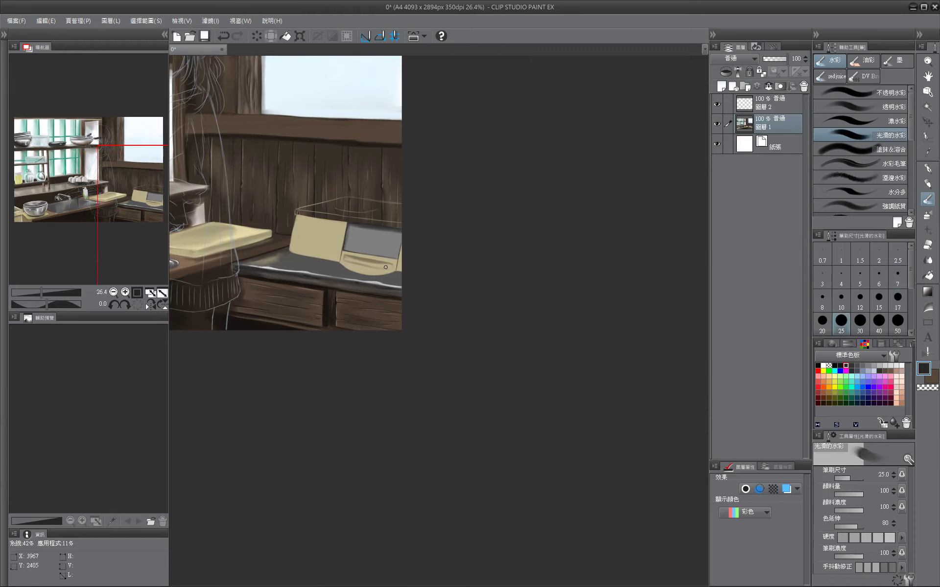
key(bracketleft)
key(bracketleft)
key(bracketleft)
key(bracketleft)
key(bracketleft)
key(bracketleft)
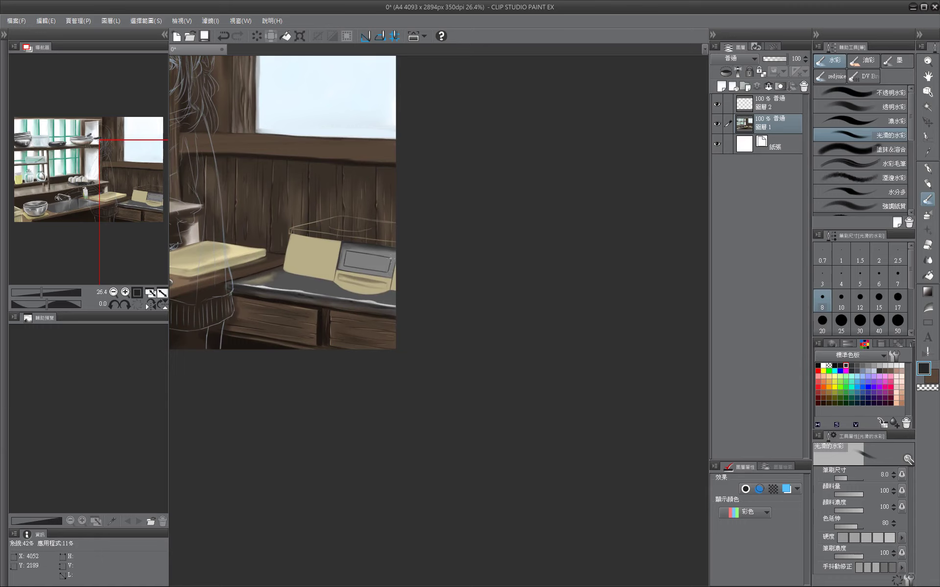
Fill the rectangular window in the gray panel with dark gray, varying the brush up to size 25.
key(bracketright)
key(bracketright)
key(bracketright)
key(bracketright)
key(bracketright)
key(bracketright)
mouse_move(390, 259)
mouse_down()
mouse_move(369, 270)
mouse_move(347, 251)
mouse_move(387, 260)
mouse_move(350, 264)
mouse_move(387, 271)
mouse_move(344, 299)
mouse_up()
key(bracketright)
key(bracketright)
key(bracketright)
key(bracketleft)
key(bracketleft)
key(bracketleft)
key(bracketleft)
key(bracketleft)
key(bracketleft)
key(bracketleft)
key(bracketright)
key(bracketright)
key(bracketright)
key(bracketright)
key(bracketright)
key(bracketright)
key(bracketleft)
key(bracketleft)
key(bracketleft)
key(bracketright)
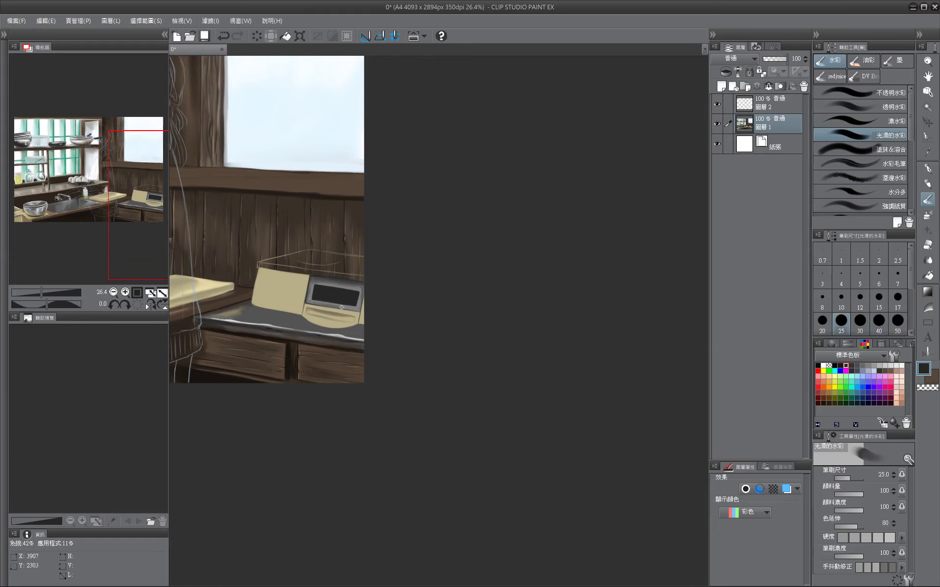
Brush light blue-gray over the panel's frame at size 50 and refine the edges with sampled dark gray at size 10.
key(bracketright)
key(bracketright)
key(bracketright)
click(868, 370)
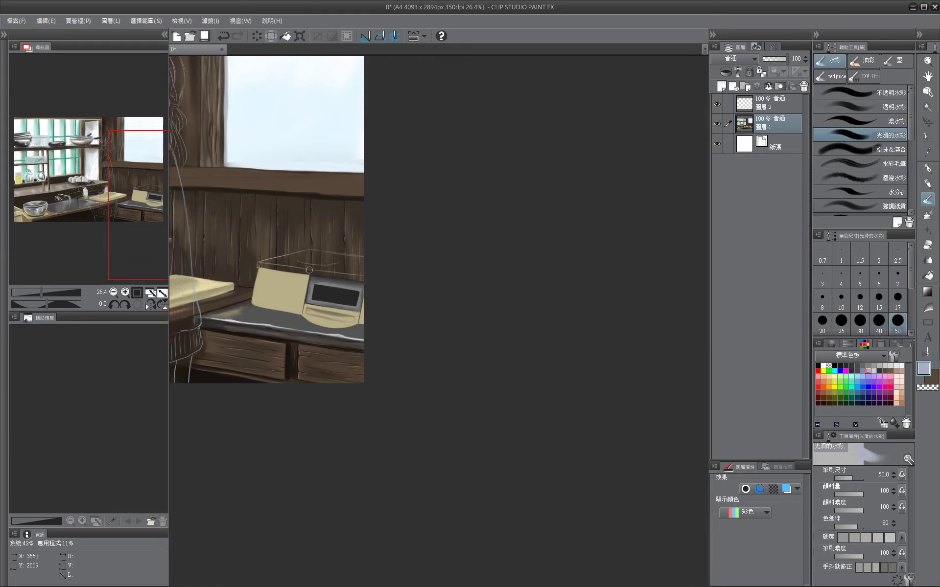
key(bracketleft)
key(bracketleft)
alt+click(358, 307)
key(bracketleft)
key(bracketleft)
key(bracketleft)
key(bracketleft)
key(bracketleft)
key(bracketleft)
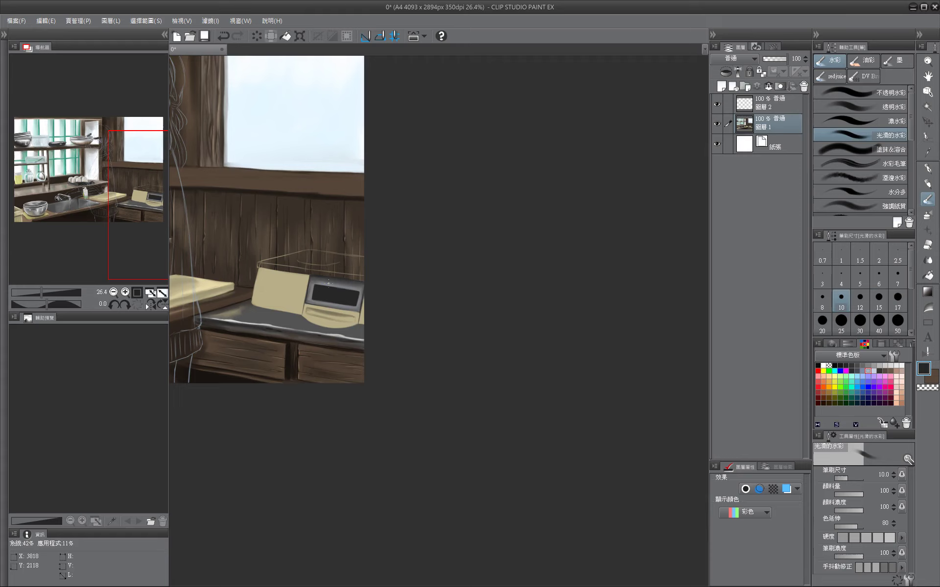
Paint a soft gray reflection inside the dark window at brush size 20.
click(868, 365)
key(bracketright)
key(bracketright)
key(bracketright)
key(bracketright)
key(bracketright)
key(bracketright)
key(bracketright)
key(bracketleft)
key(bracketleft)
key(bracketleft)
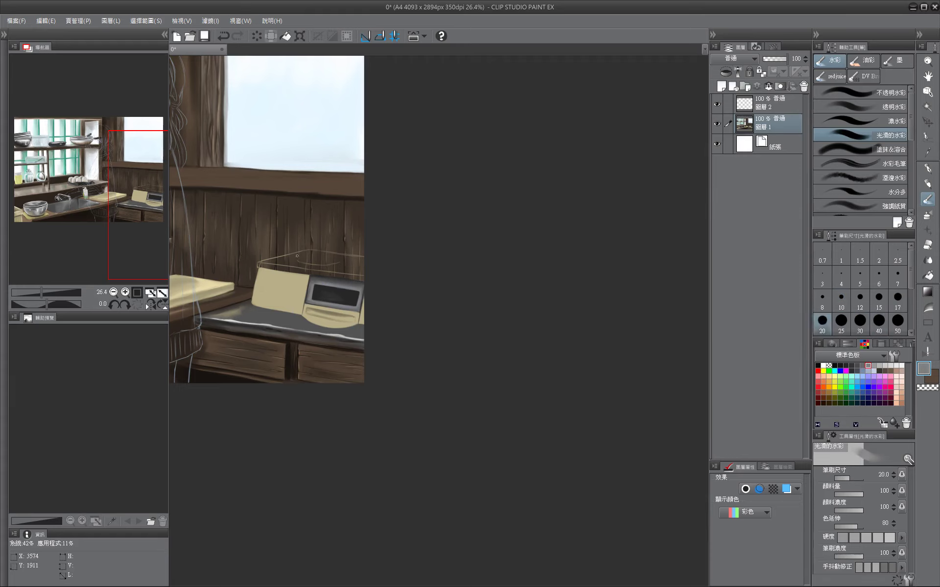
Define the edges around the gray panel and the curved slot with fine dark gray lines at brush sizes 7 and 6.
key(bracketleft)
key(bracketleft)
key(bracketleft)
key(bracketleft)
key(bracketleft)
key(bracketleft)
mouse_move(313, 306)
mouse_down()
mouse_move(324, 298)
mouse_move(318, 277)
mouse_up()
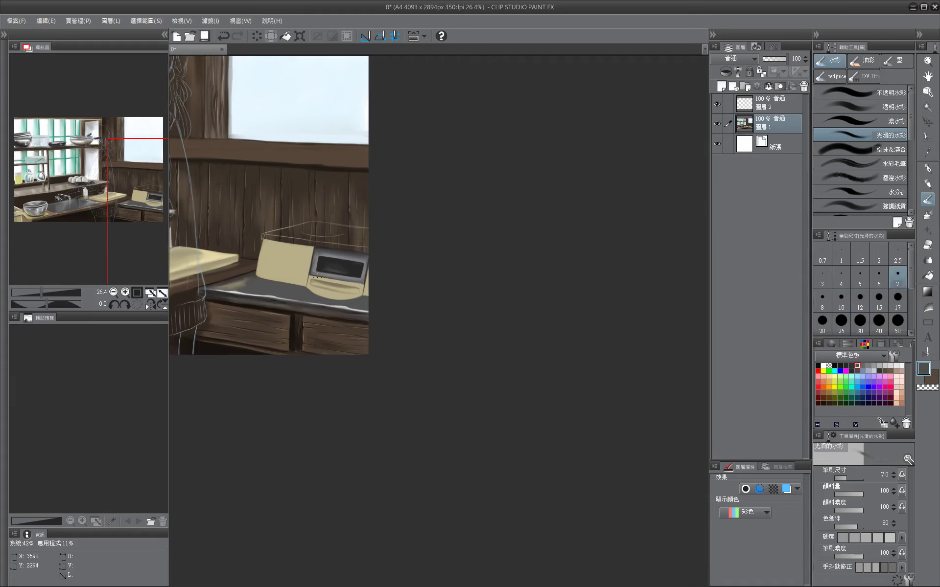
key(bracketleft)
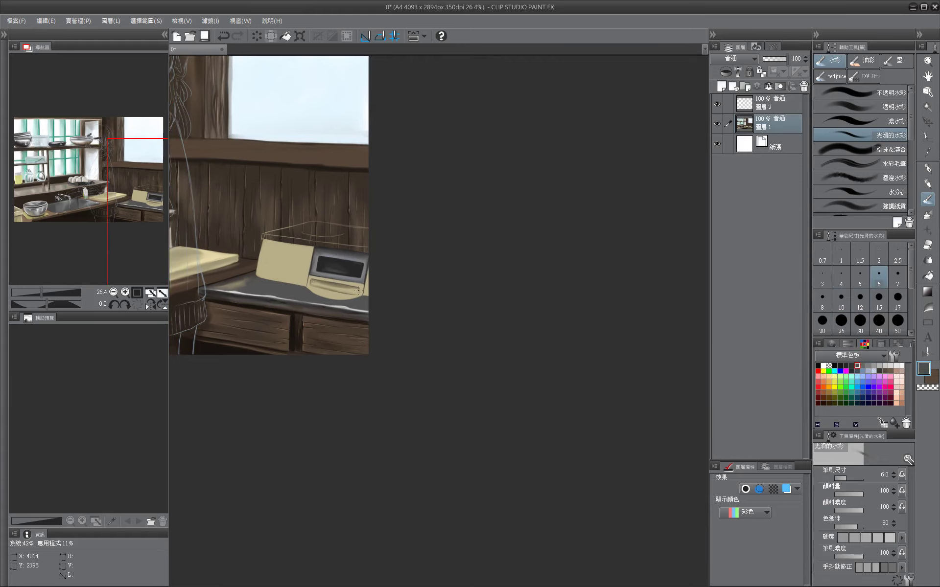
Refine the curved front's lower edge and shading with dark gray, sampled tans and counter gray at brush sizes 7, 10 and 20.
key(bracketright)
key(bracketright)
key(bracketright)
drag(360, 284, 332, 287)
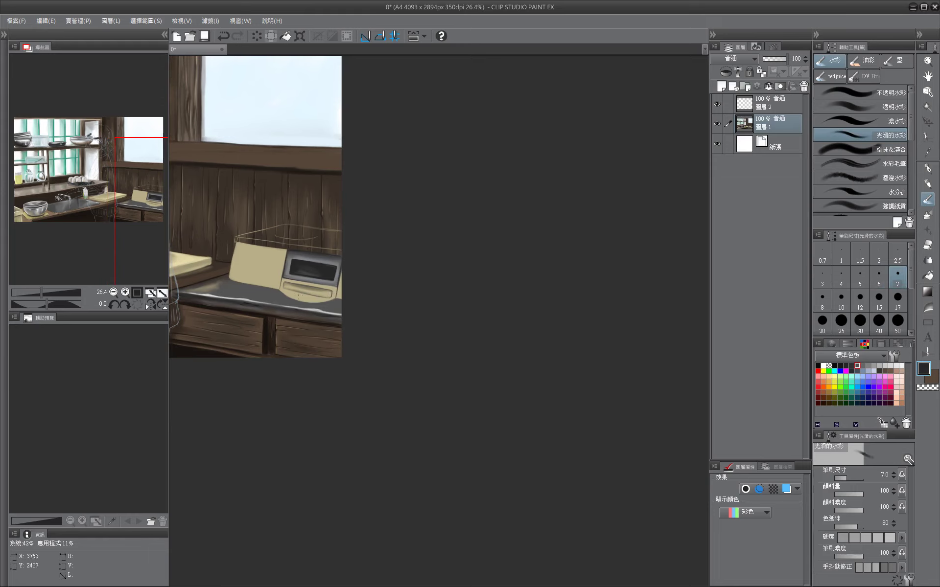
alt+click(286, 296)
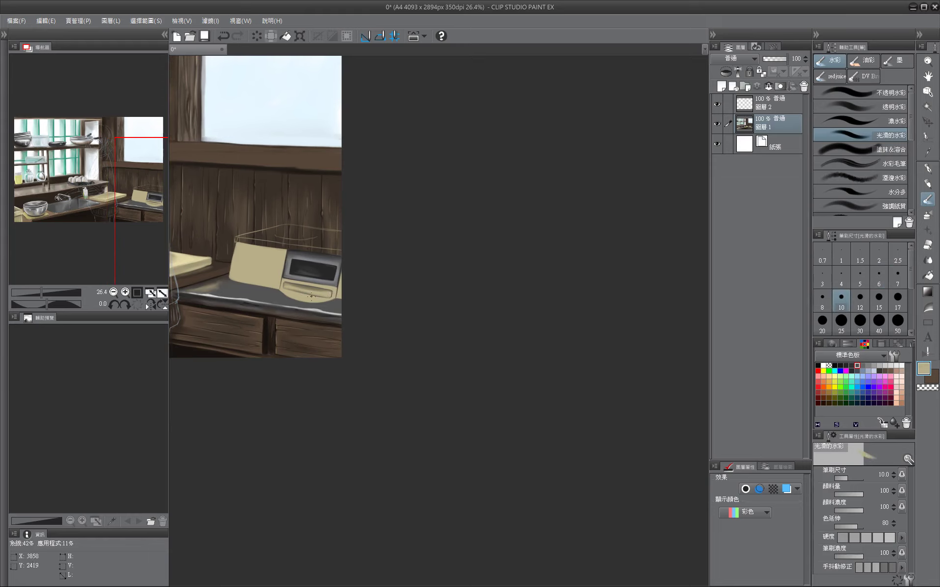
key(bracketright)
key(bracketright)
key(bracketright)
key(bracketright)
alt+click(299, 299)
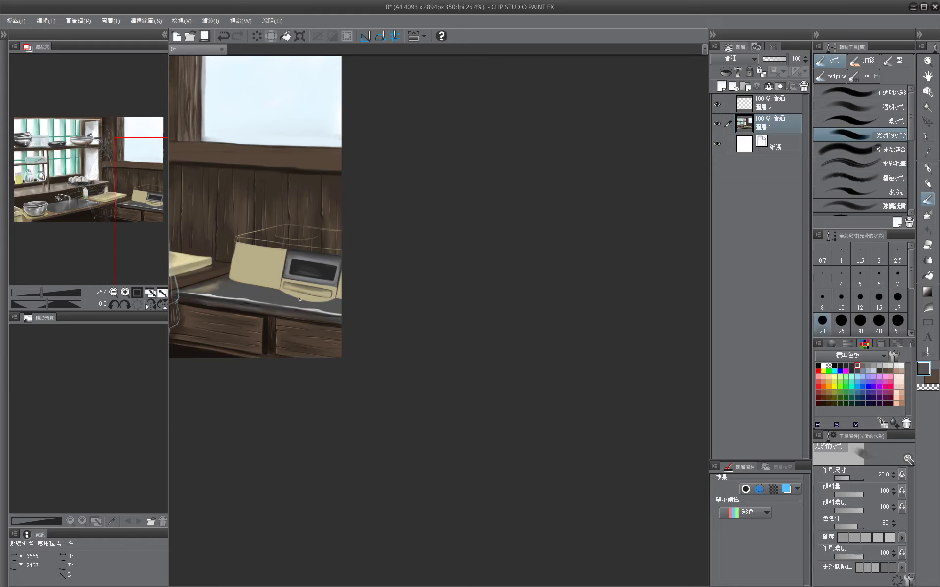
alt+click(324, 295)
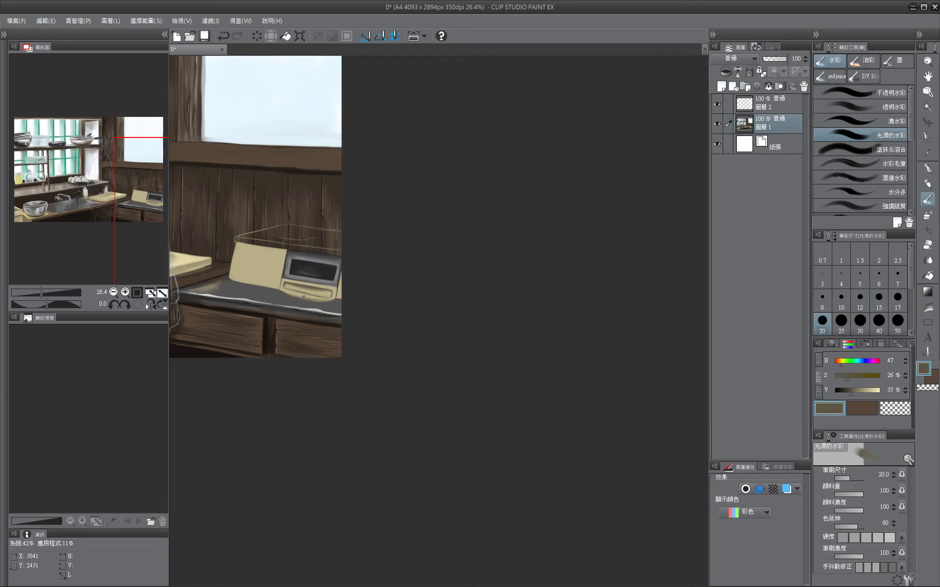
alt+click(304, 297)
Draw a round knob on the container's plain tan panel in a mid tan (H 48, S 26, V 52) at brush size 10.
drag(316, 312, 391, 317)
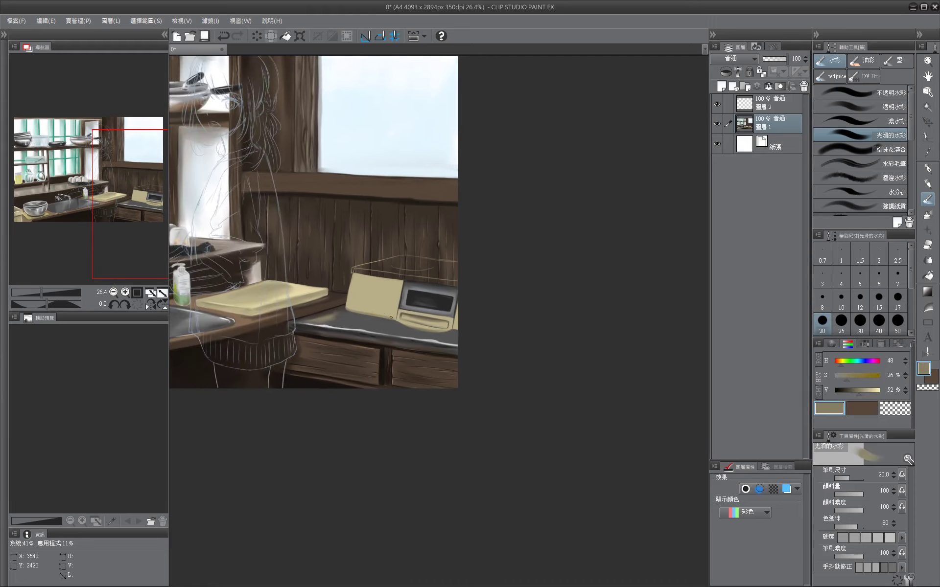
key(bracketleft)
key(bracketleft)
key(bracketleft)
key(bracketleft)
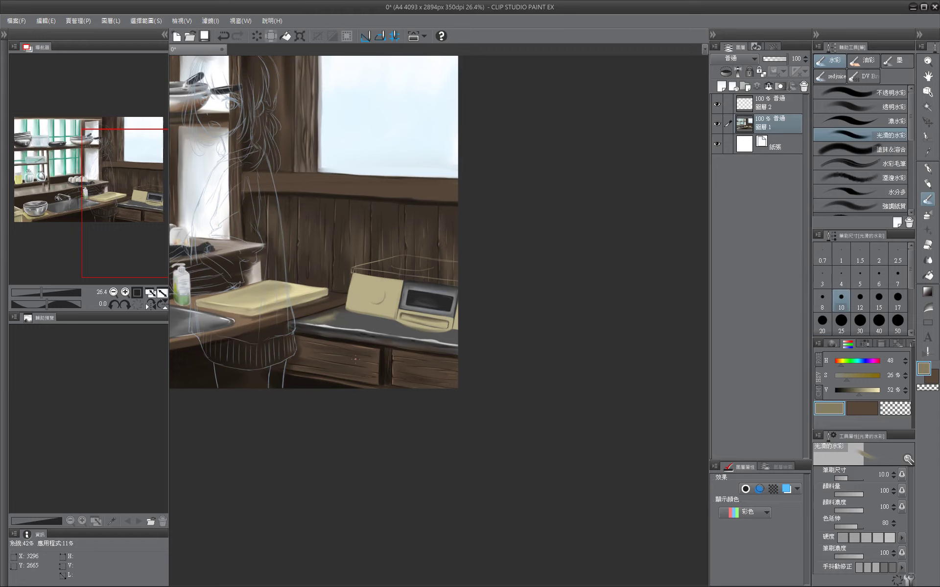
Highlight the round knob with a light cream (H 48, S 26, V 91) at brush sizes 17 and 50.
key(bracketright)
key(bracketright)
key(bracketright)
alt+click(370, 294)
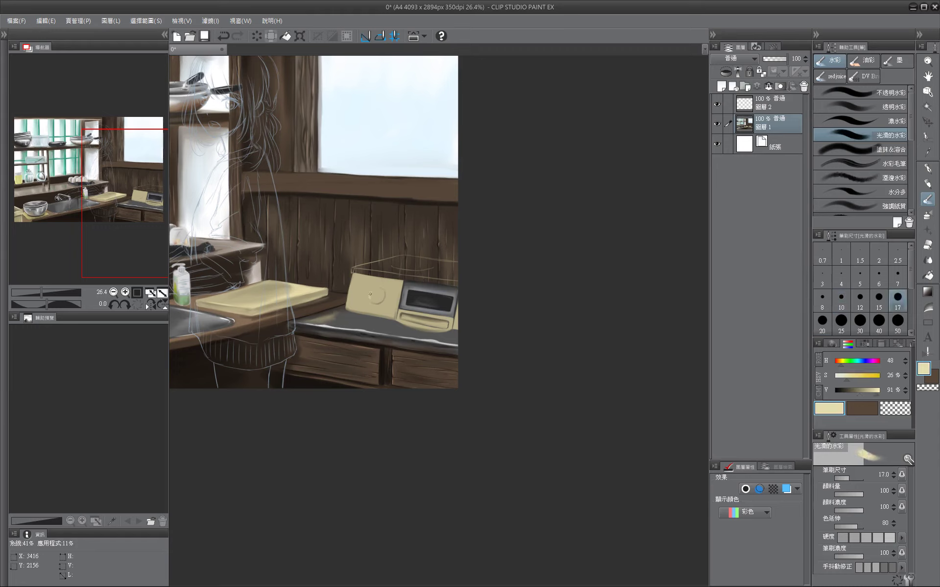
key(bracketright)
key(bracketright)
key(bracketright)
key(bracketright)
key(bracketright)
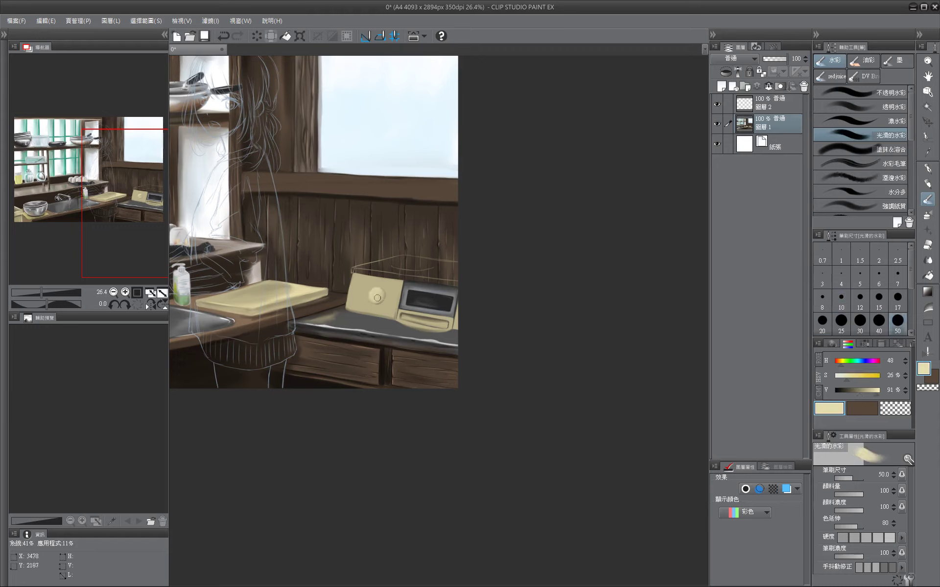
drag(528, 417, 427, 466)
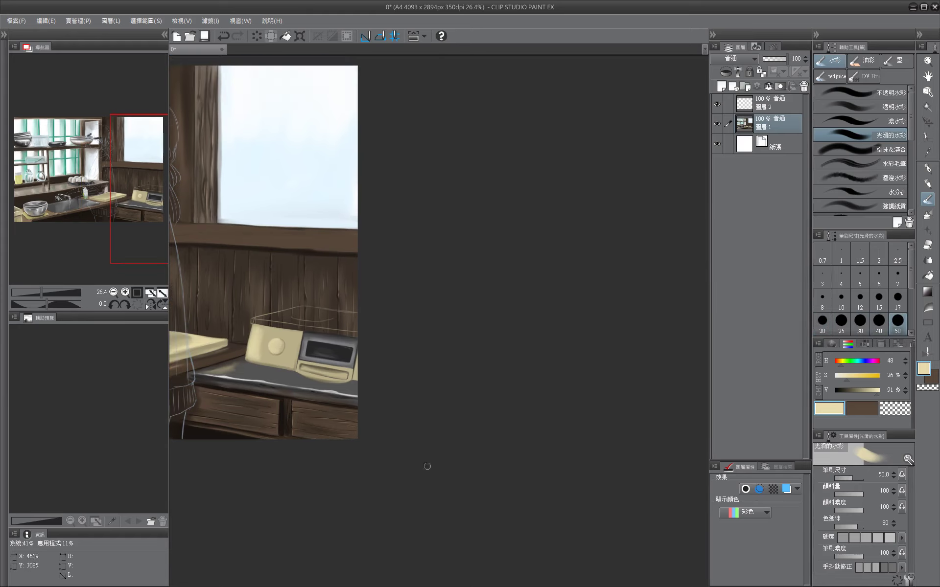
Draw small dial marks around the round knob in near-black (H 48, S 26, V 16) at brush sizes 5 and 7.
alt+click(297, 338)
key(bracketleft)
key(bracketleft)
key(bracketleft)
key(bracketleft)
key(bracketleft)
key(bracketleft)
key(bracketleft)
key(bracketleft)
key(bracketleft)
key(bracketleft)
key(bracketleft)
key(bracketleft)
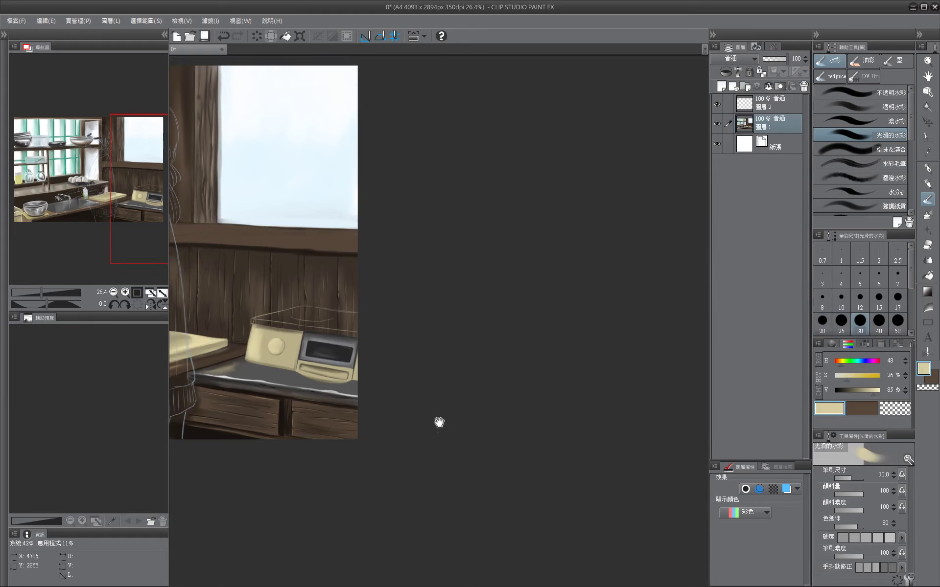
drag(248, 354, 297, 328)
alt+click(297, 328)
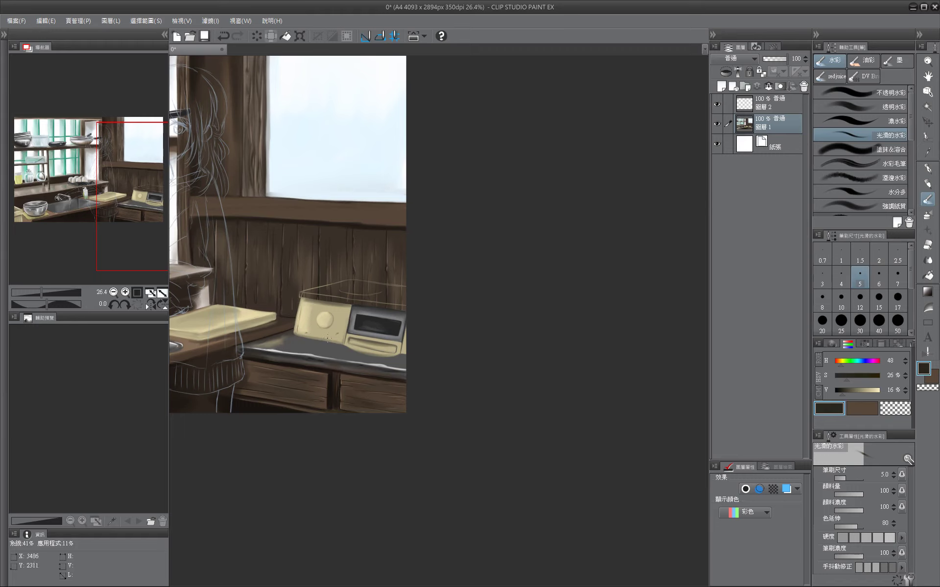
key(bracketright)
key(bracketright)
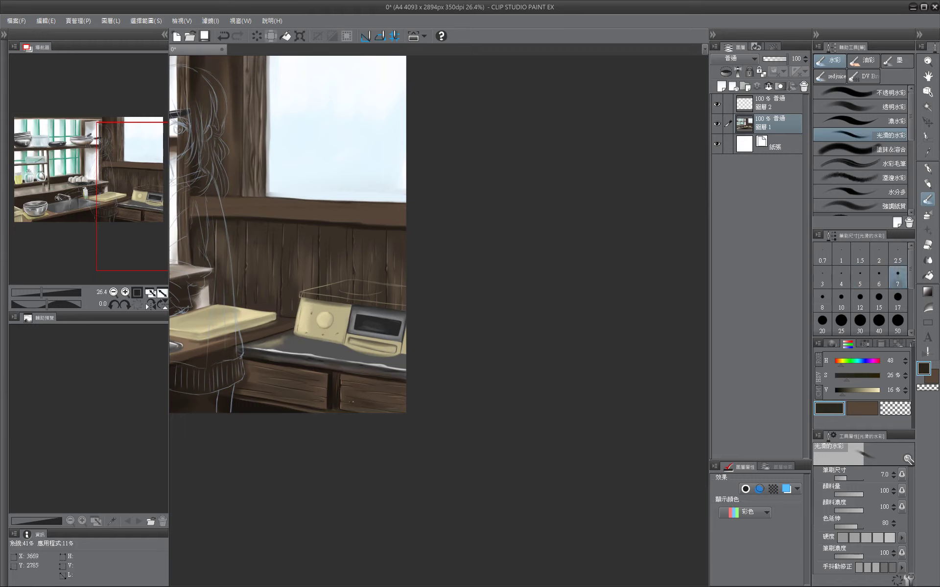
Paint a small foot beneath the appliance's front in near-black (H 47, S 26, V 17) at brush sizes 8 and 10.
key(bracketright)
alt+click(309, 317)
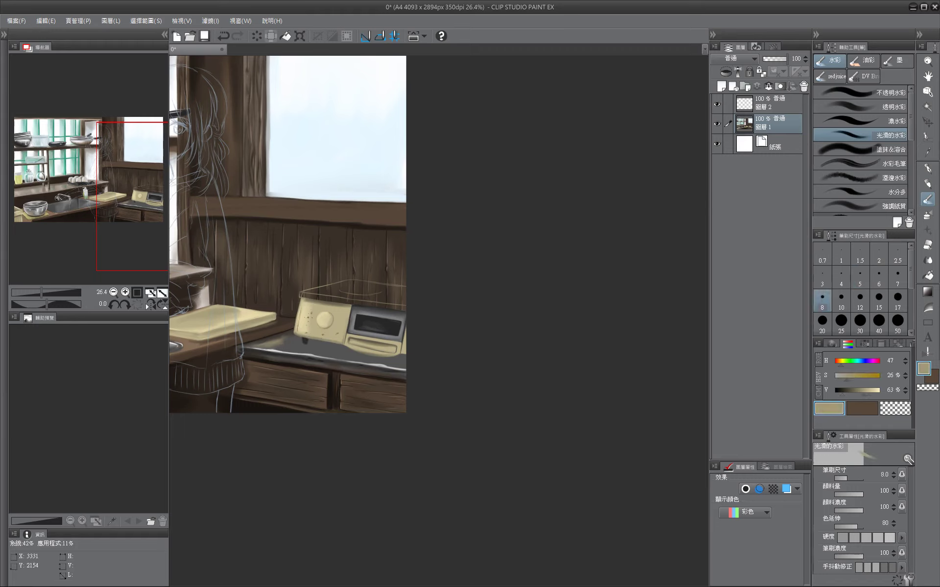
drag(853, 381, 842, 389)
key(bracketright)
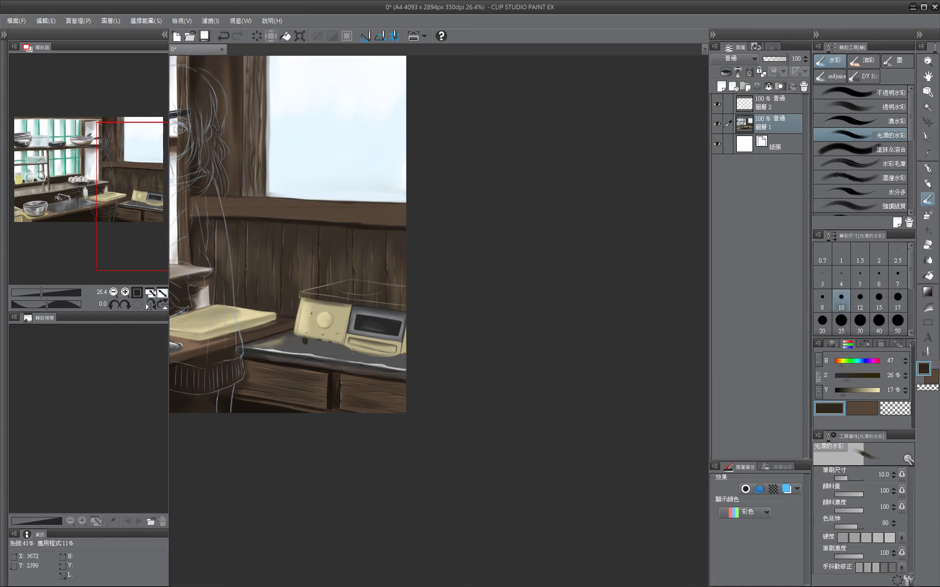
Pick a medium gray from the standard color set and paint the appliance's top front edge at brush size 20.
click(863, 344)
click(868, 365)
key(bracketright)
key(bracketright)
key(bracketright)
key(bracketright)
key(bracketright)
key(bracketright)
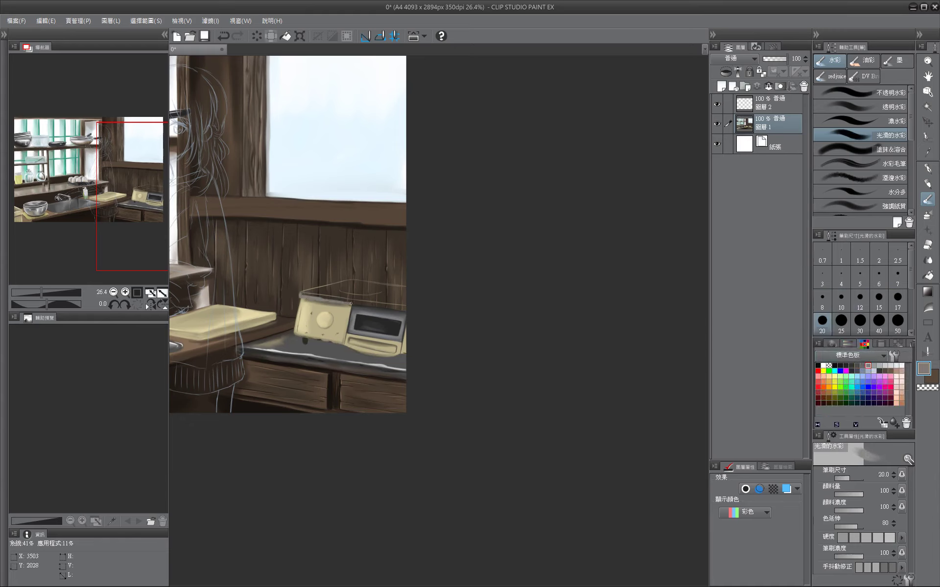
drag(339, 302, 406, 310)
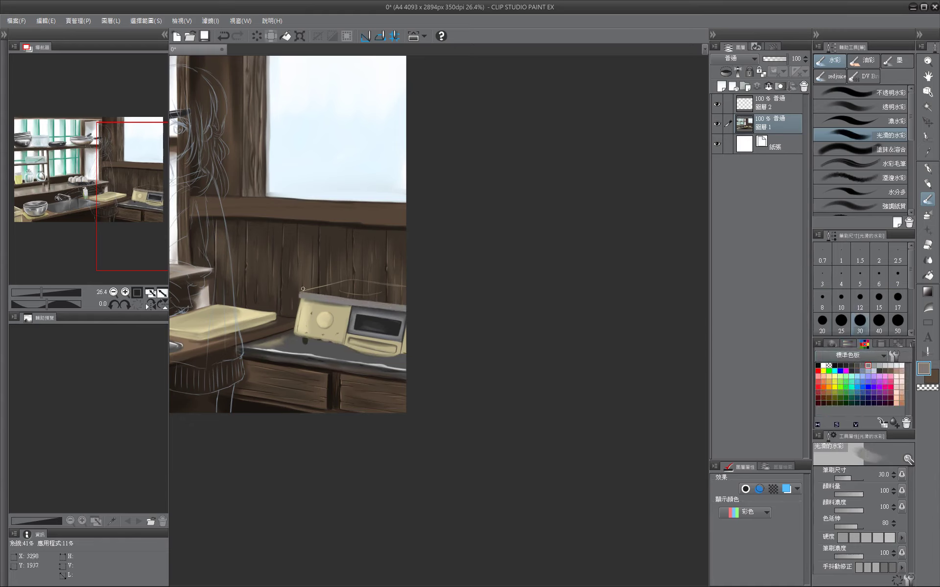
Fill the appliance's top surface with the medium gray at brush sizes 30 and 60.
key(bracketright)
mouse_move(303, 289)
mouse_down()
mouse_move(349, 282)
mouse_move(421, 302)
mouse_up()
key(bracketright)
key(bracketright)
drag(345, 293, 411, 290)
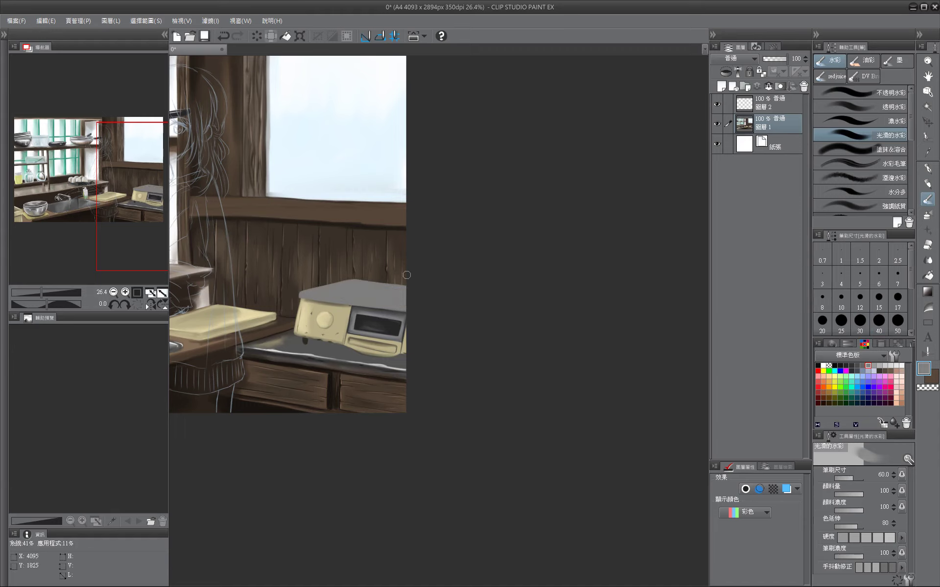
Add white highlights along the edges of the appliance's gray top at brush sizes 17 and 12.
key(bracketleft)
key(bracketleft)
key(bracketleft)
key(bracketleft)
key(bracketleft)
key(bracketleft)
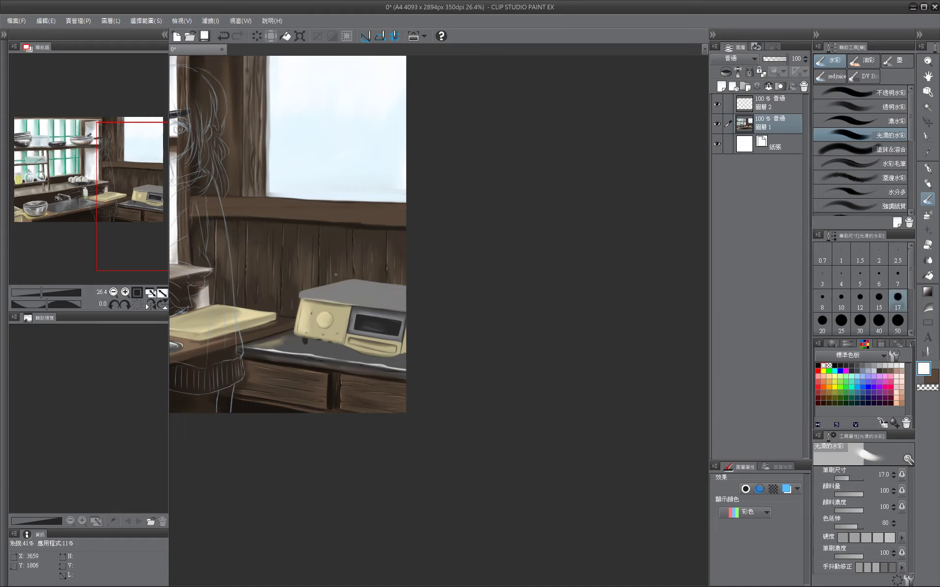
key(bracketleft)
key(bracketleft)
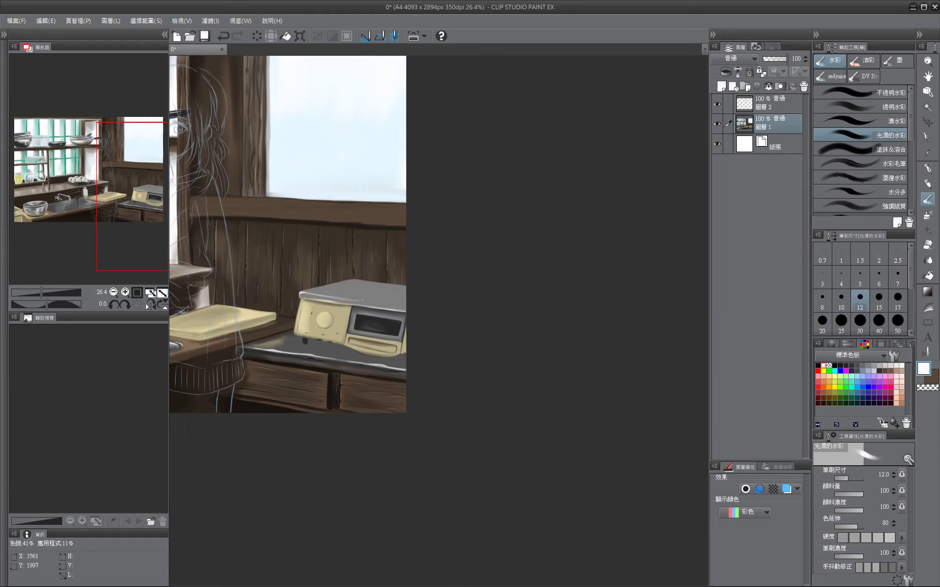
drag(361, 300, 408, 308)
Shade the gray top with dark gray at brush sizes 17 and 50, and tint its middle dark red at size 50.
key(bracketright)
key(bracketright)
click(845, 365)
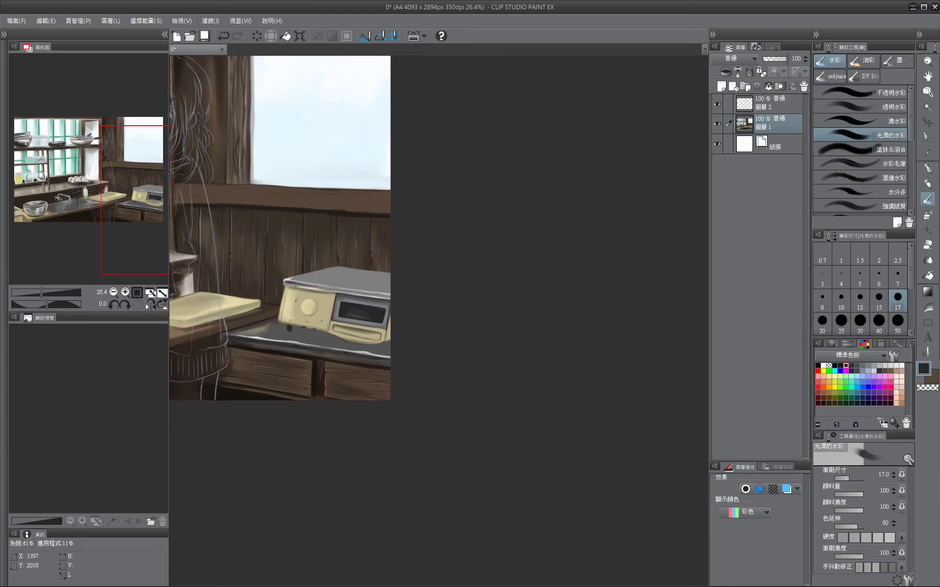
key(bracketright)
key(bracketright)
key(bracketright)
key(bracketright)
key(bracketright)
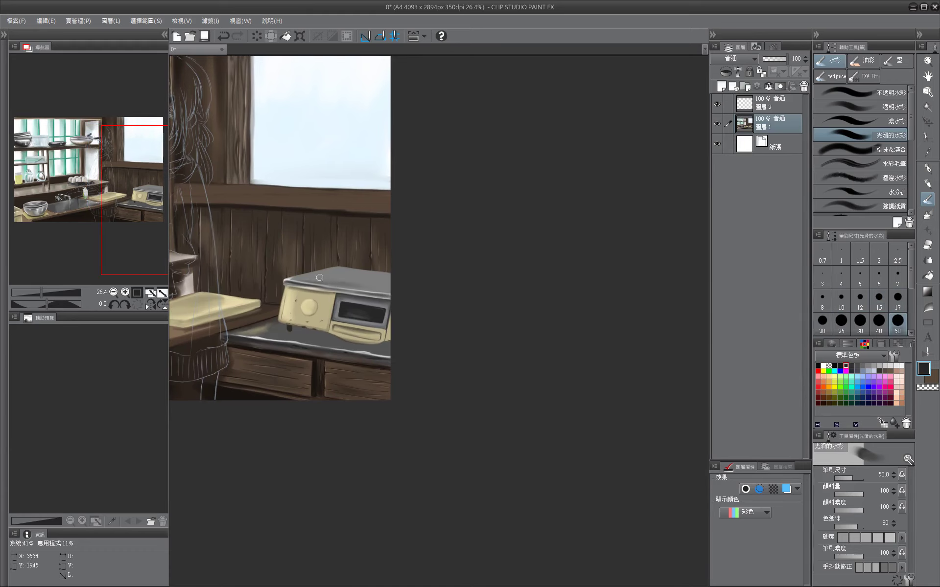
click(817, 392)
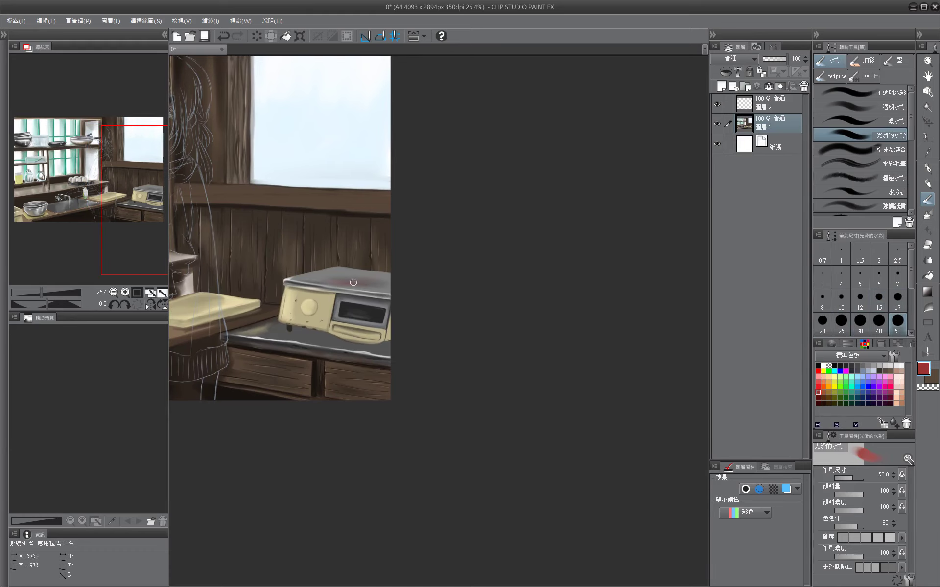
drag(353, 283, 448, 291)
Draw an oval burner ring on the gray top in a sampled dark gray at brush sizes 8 and 12.
alt+click(407, 286)
key(bracketleft)
key(bracketleft)
key(bracketleft)
key(bracketleft)
key(bracketleft)
key(bracketleft)
key(bracketleft)
key(bracketleft)
key(bracketleft)
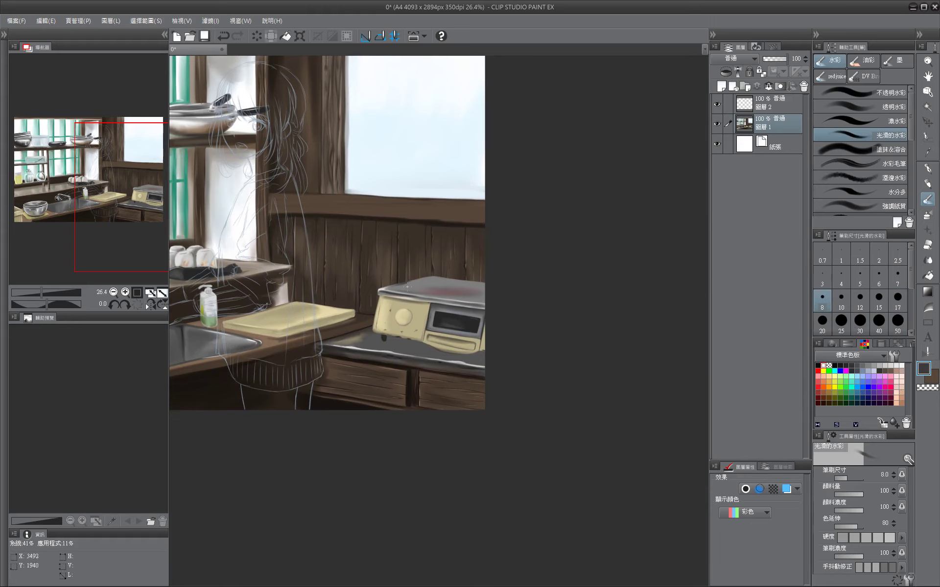
key(bracketright)
key(bracketright)
drag(491, 365, 436, 364)
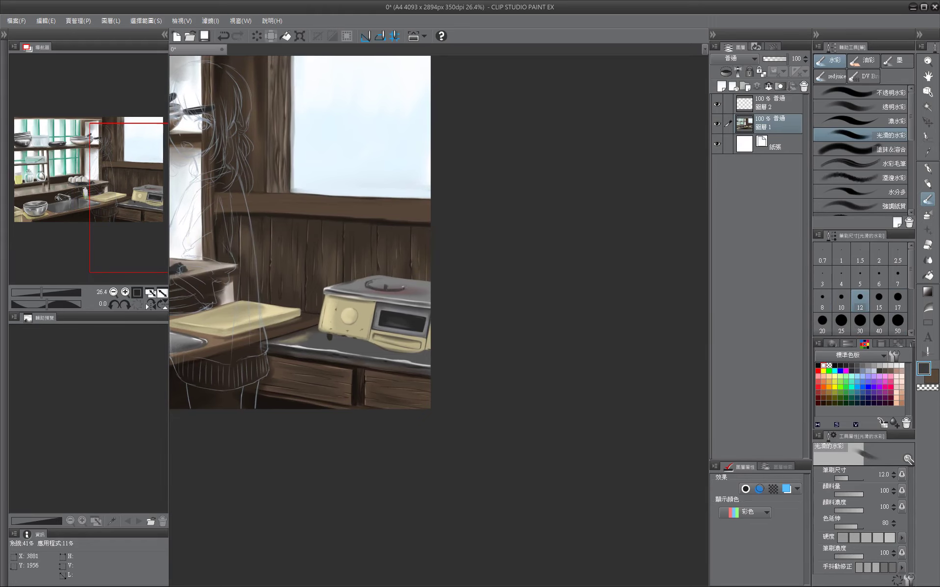
Define the burner ring and its prongs with black and sampled grays at brush size 12.
alt+click(394, 278)
drag(368, 288, 400, 289)
alt+click(387, 286)
alt+click(366, 283)
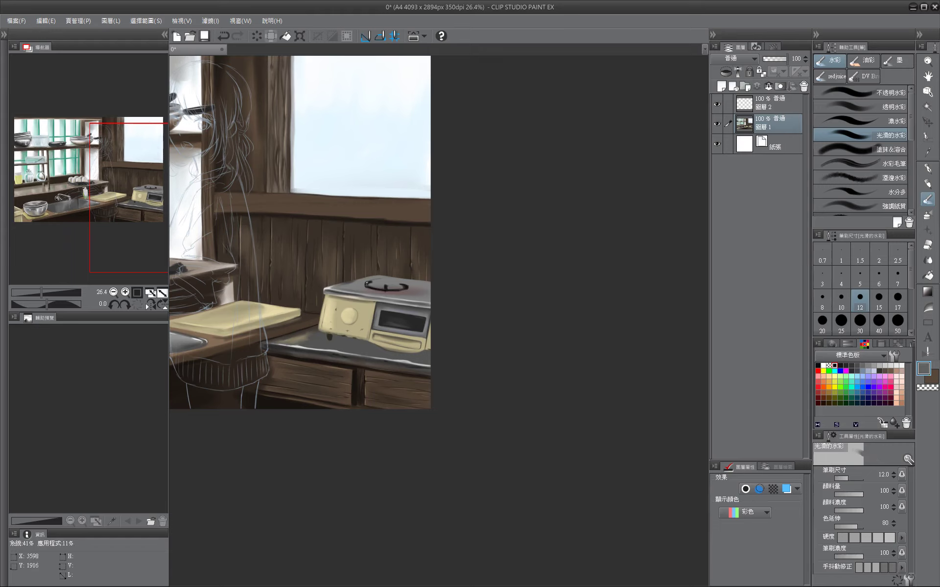
Fill the burner's center with a sampled tone at brush size 25 and paint light blue flames at size 17.
alt+click(386, 284)
key(bracketright)
key(bracketright)
key(bracketright)
key(bracketright)
drag(373, 285, 401, 285)
click(857, 376)
click(897, 298)
Paint orange and yellow flames over the blue ones on the burner at brush sizes 25 and 20.
click(823, 387)
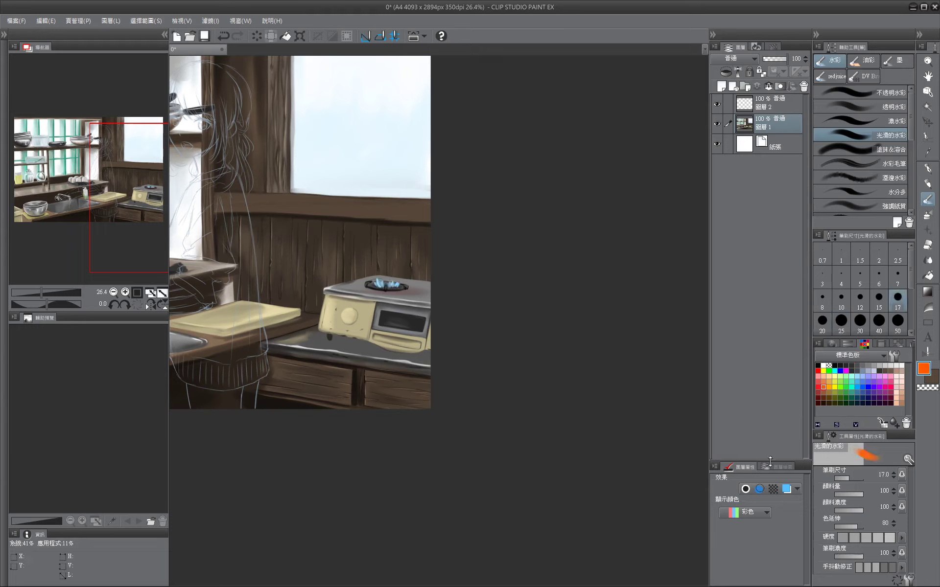
click(822, 323)
click(878, 323)
click(840, 323)
drag(381, 283, 386, 284)
click(823, 371)
click(822, 323)
click(818, 371)
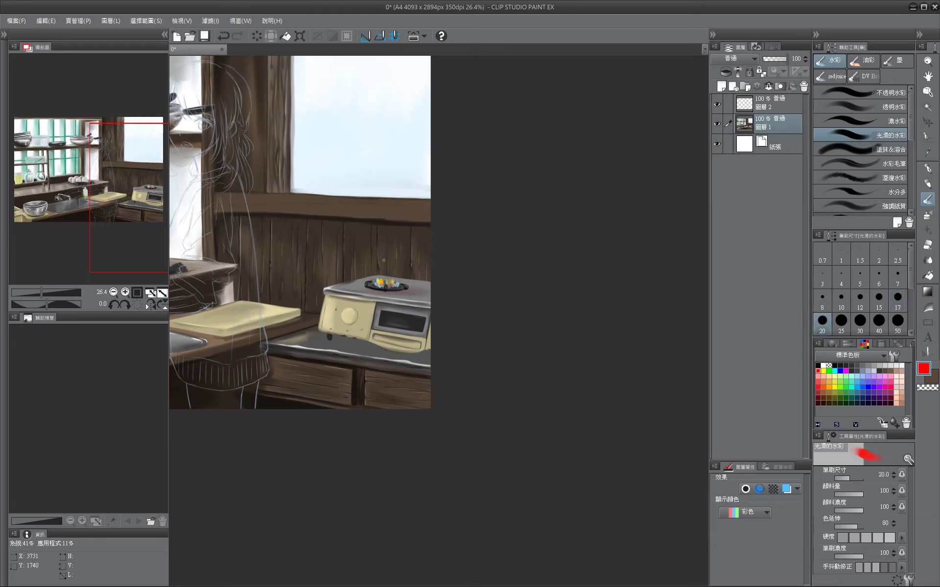
click(823, 371)
click(860, 323)
click(822, 323)
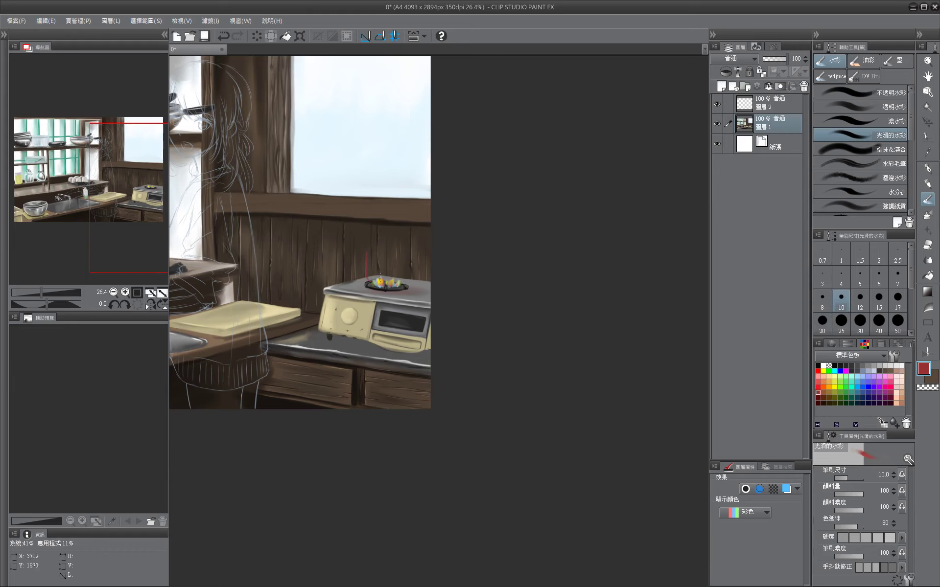
Outline a cylindrical pot above the burner in dark red at brush size 10 and fill its body at size 25.
drag(404, 260, 434, 254)
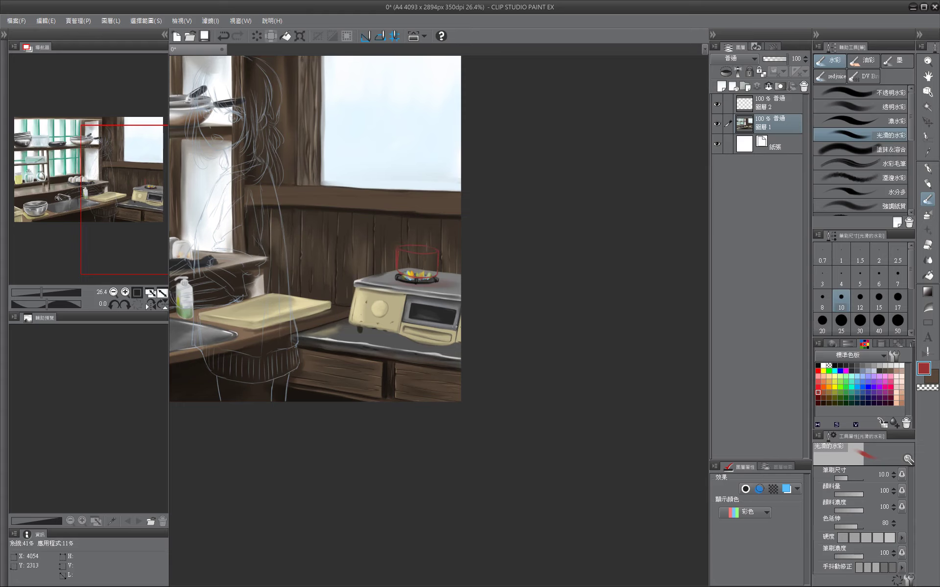
click(841, 320)
mouse_move(424, 255)
mouse_down()
mouse_move(355, 263)
mouse_move(368, 280)
mouse_move(356, 263)
mouse_move(342, 275)
mouse_move(363, 273)
mouse_move(352, 269)
mouse_up()
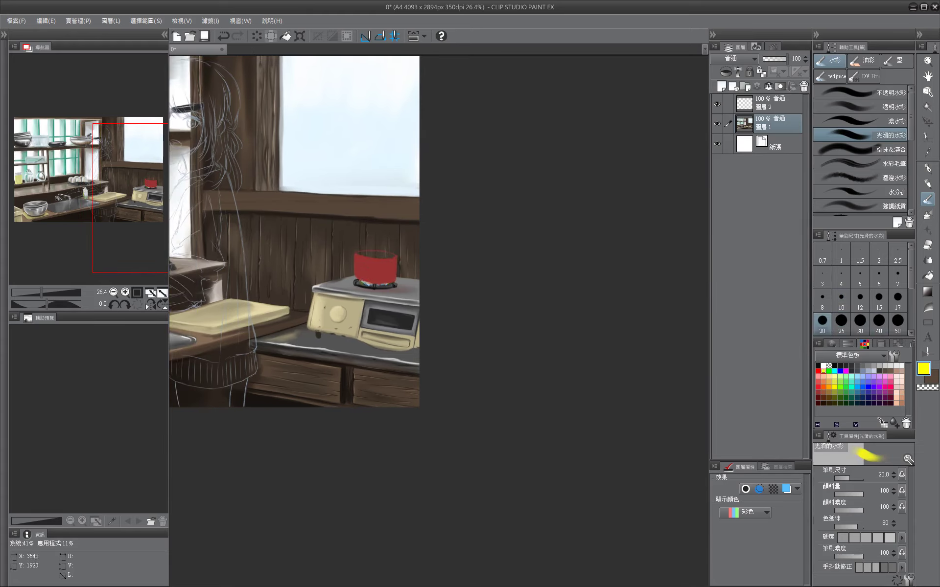
Add an orange glow to the pot's base at brush size 15 and shade its body with dark maroon at sizes 20 and 25.
click(823, 388)
click(878, 299)
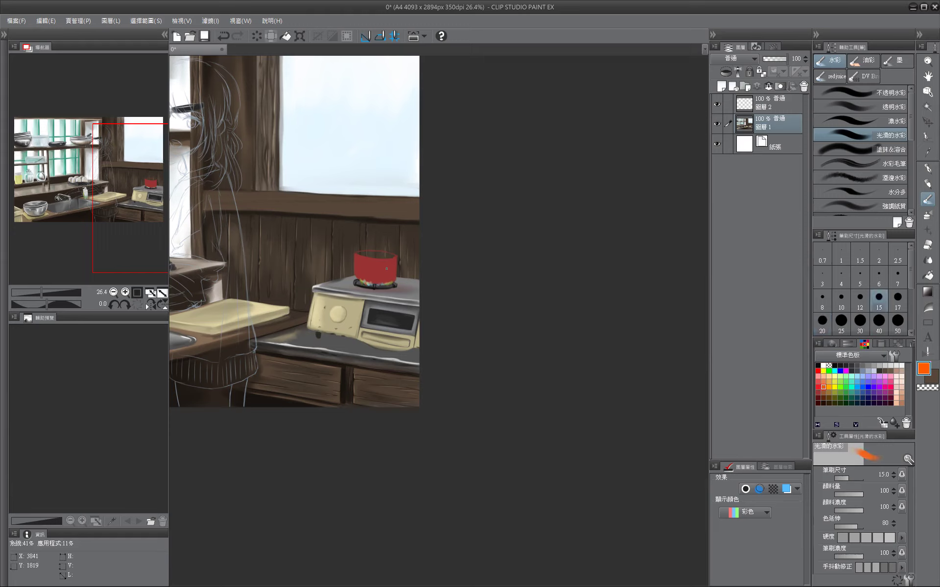
click(818, 403)
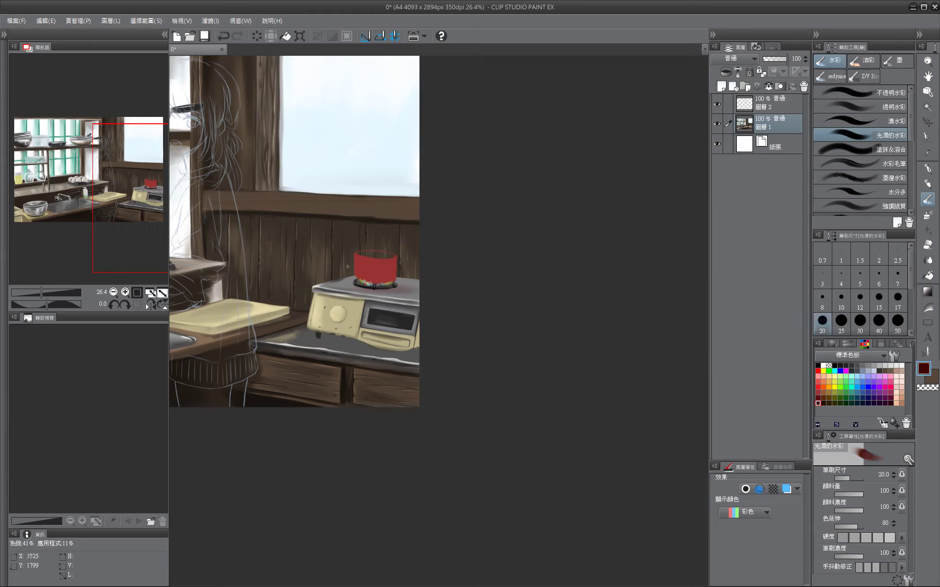
click(841, 320)
mouse_move(365, 280)
mouse_down()
mouse_move(388, 279)
mouse_move(370, 278)
mouse_move(392, 276)
mouse_move(361, 277)
mouse_move(364, 268)
mouse_move(388, 273)
mouse_move(364, 291)
mouse_move(374, 264)
mouse_up()
Darken the pot's base with near-black at brush size 17, and undo the last stroke.
click(840, 366)
click(897, 296)
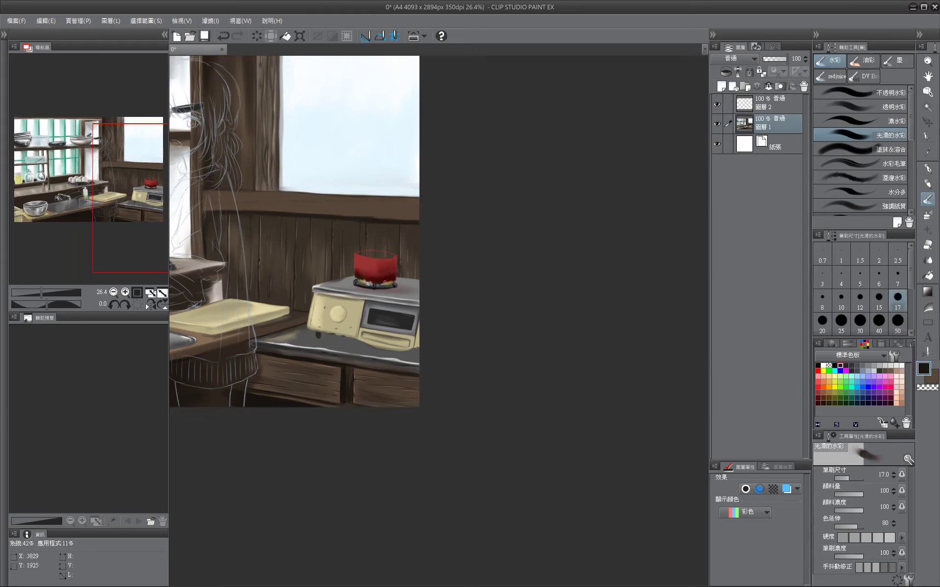
key(bracketright)
key(bracketright)
key(ctrl+z)
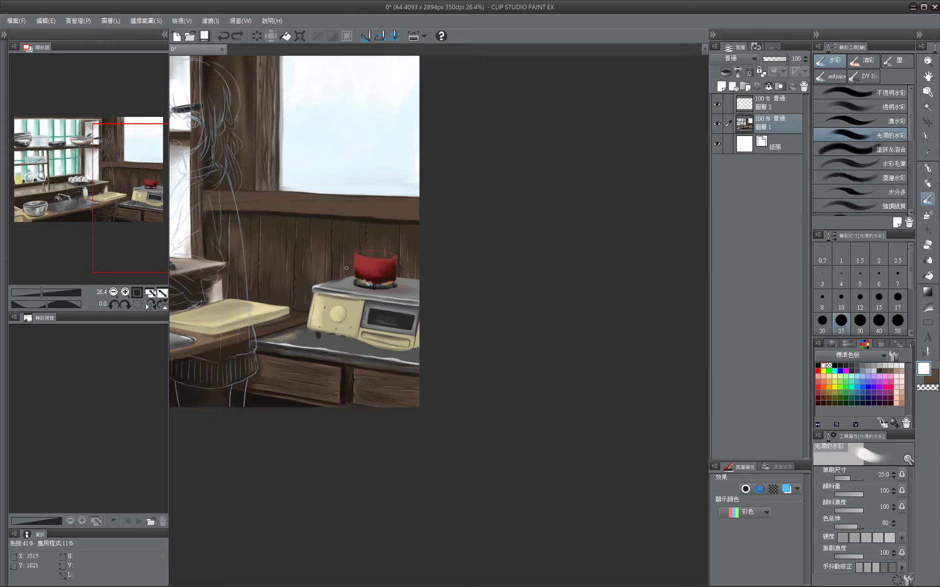
Add white highlights to the red pot's body and rim at brush sizes 12 and 10.
key(bracketleft)
key(bracketleft)
key(bracketleft)
key(bracketleft)
drag(347, 268, 293, 271)
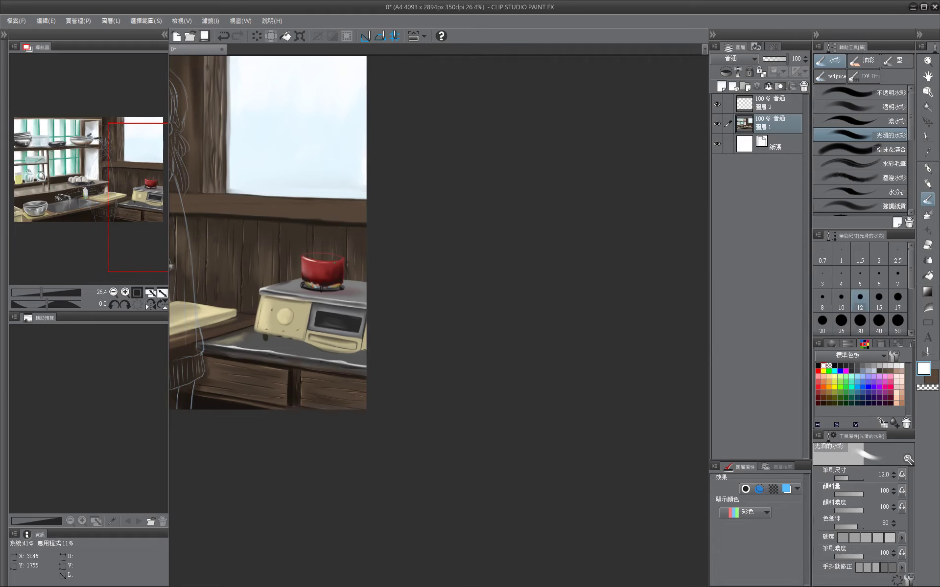
key(bracketleft)
Fill the pot's opening with a sampled gray at brush size 20.
alt+click(339, 258)
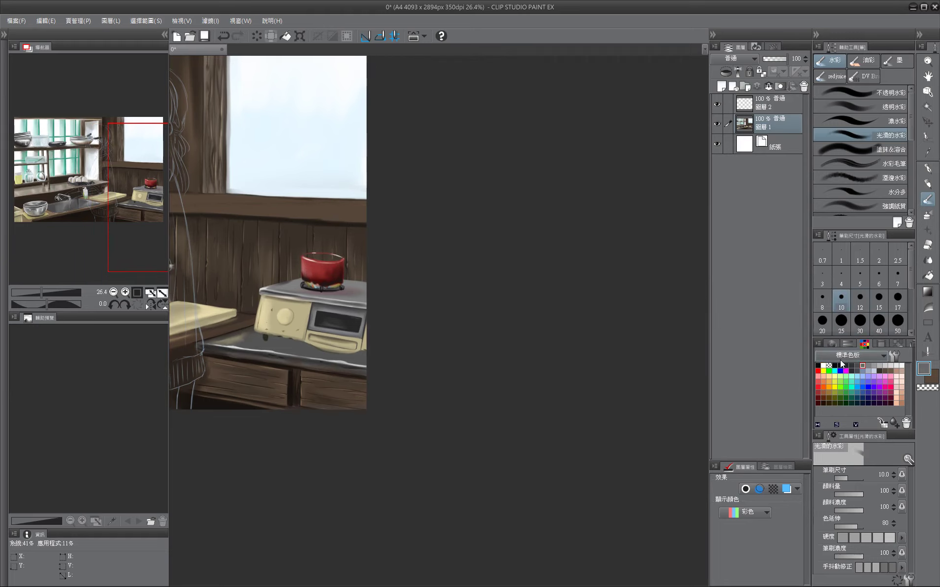
key(bracketright)
key(bracketright)
key(bracketright)
key(bracketright)
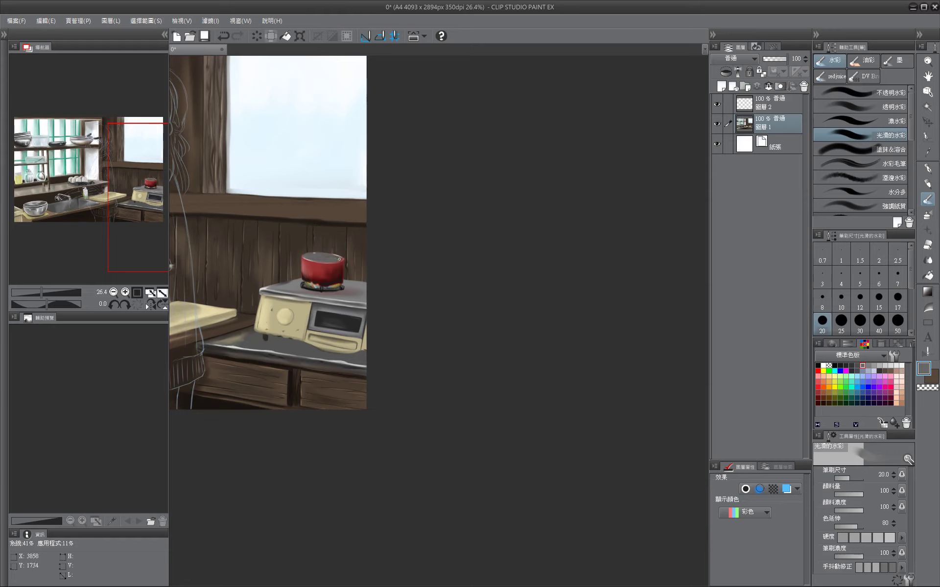
key(bracketright)
key(bracketright)
Darken the inside of the pot with near-black at brush size 25.
alt+click(314, 256)
mouse_move(306, 257)
mouse_down()
mouse_move(332, 258)
mouse_move(310, 256)
mouse_up()
key(bracketleft)
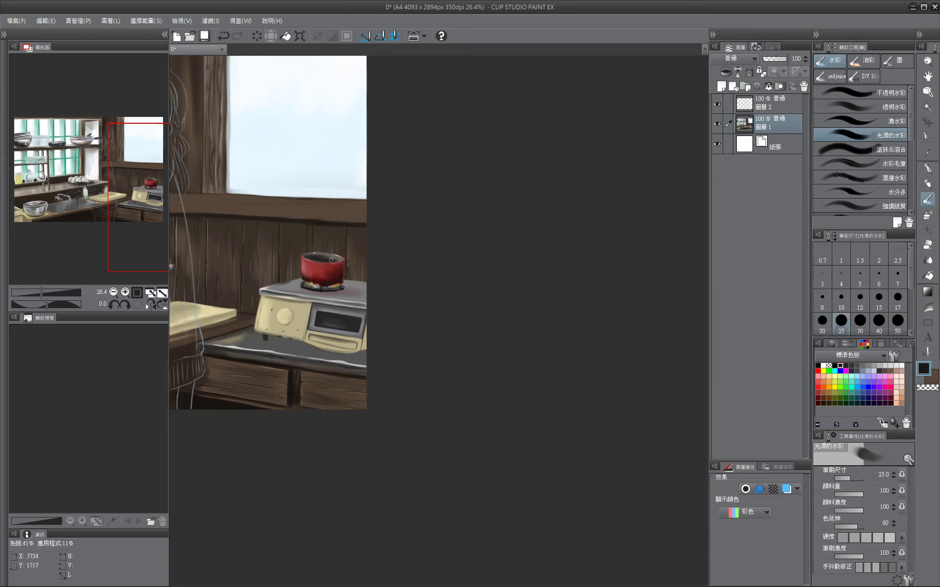
key(bracketleft)
key(bracketleft)
key(bracketleft)
key(bracketleft)
key(bracketleft)
key(bracketleft)
Draw a black handle on each side of the pot's rim at brush sizes 12 and 15.
key(c)
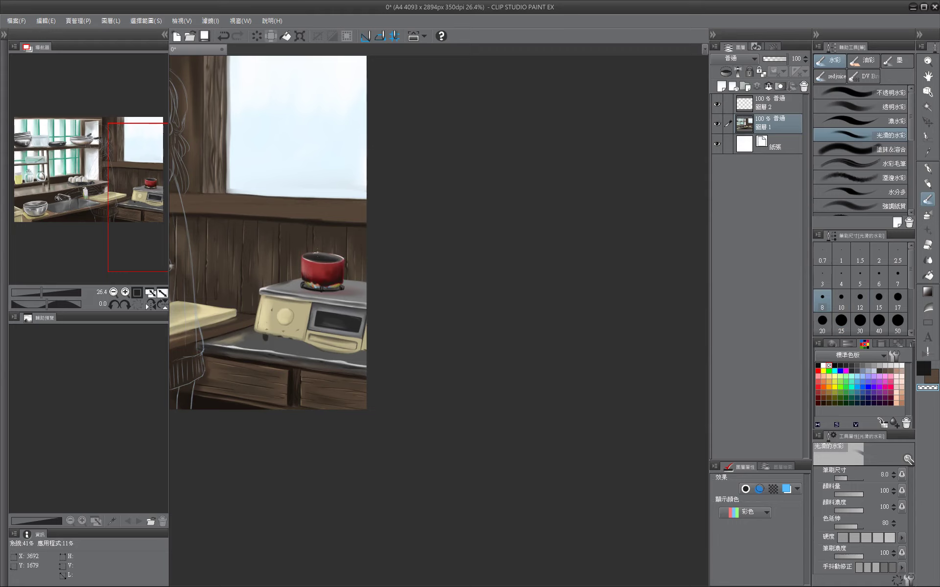
key(c)
key(bracketright)
key(bracketright)
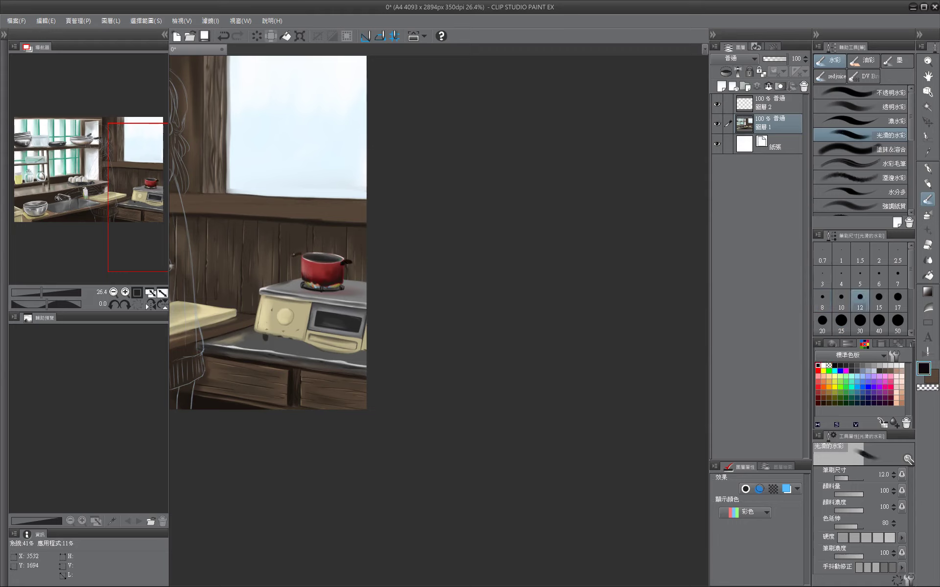
key(bracketright)
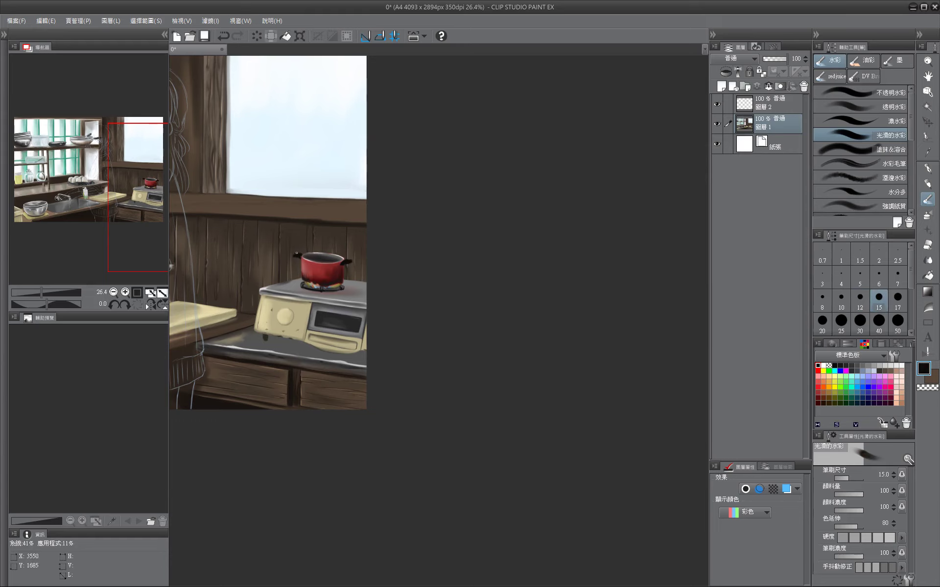
Add small white highlights to the pot's black handles at brush size 8.
key(c)
key(bracketleft)
key(bracketleft)
key(bracketleft)
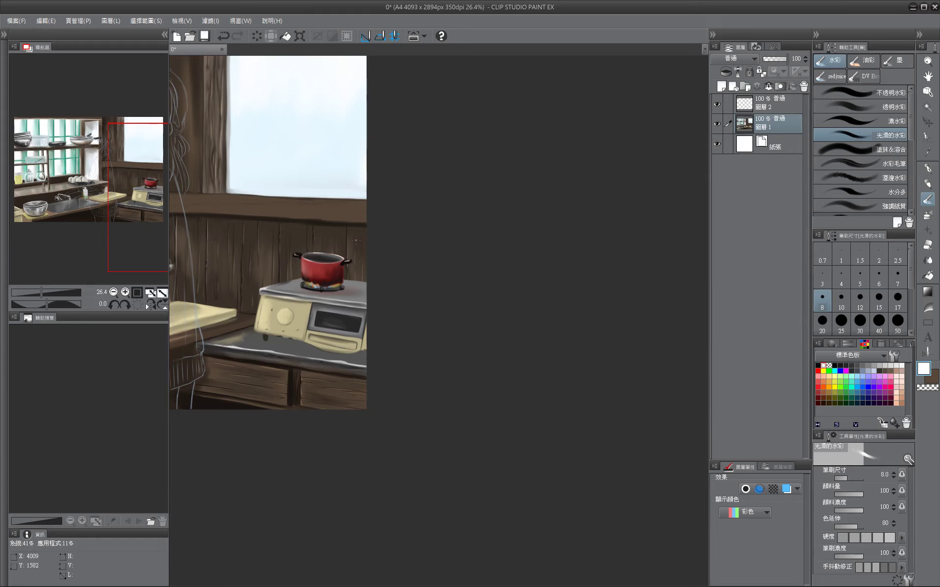
Shade the pot's lower body and base with a dark olive at brush size 20.
key(c)
key(c)
key(bracketright)
key(bracketright)
key(bracketright)
key(c)
key(bracketright)
key(bracketright)
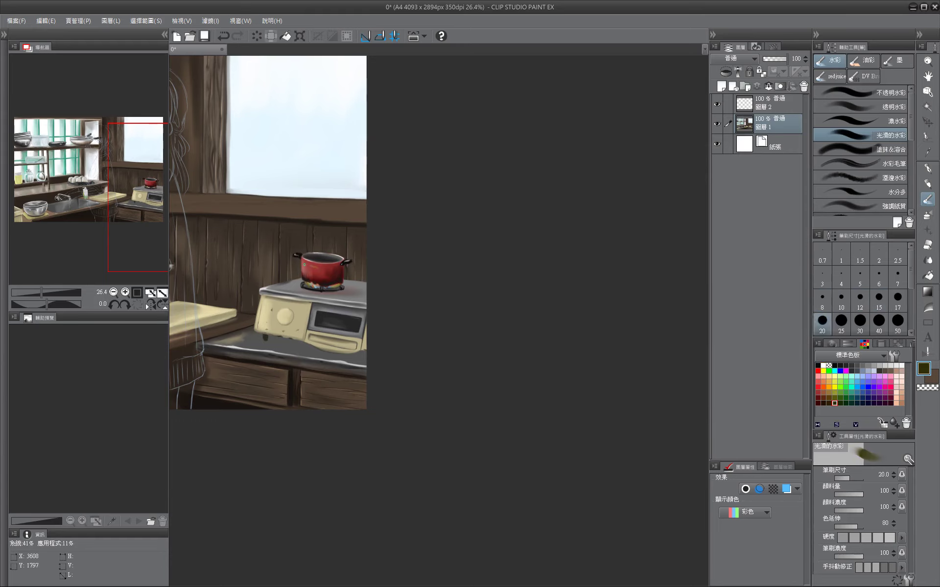
key(bracketright)
drag(418, 437, 533, 461)
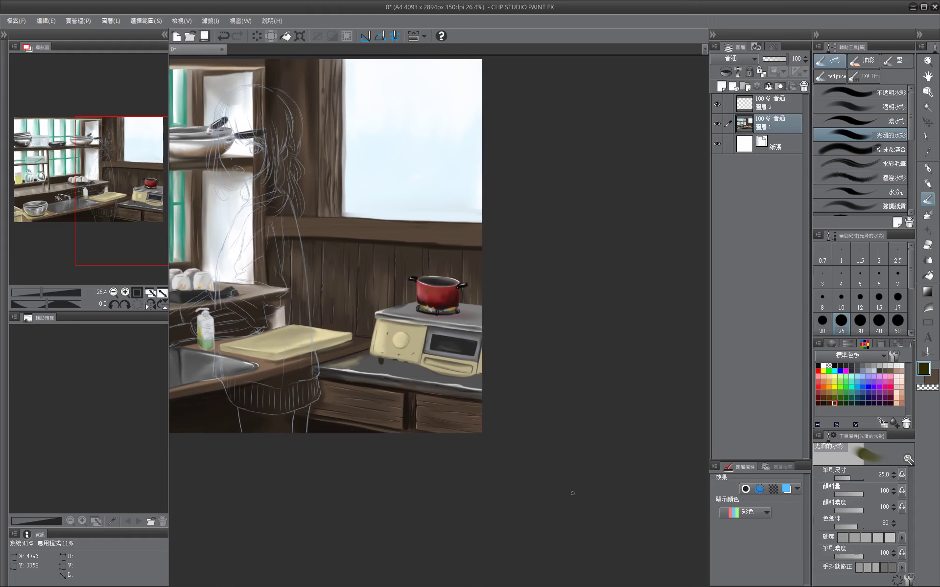
Shade the front edge of the stove's metal top with dark gray at brush sizes 12 and 20.
drag(572, 492, 508, 493)
key(bracketleft)
key(bracketleft)
key(bracketleft)
key(bracketleft)
key(c)
key(c)
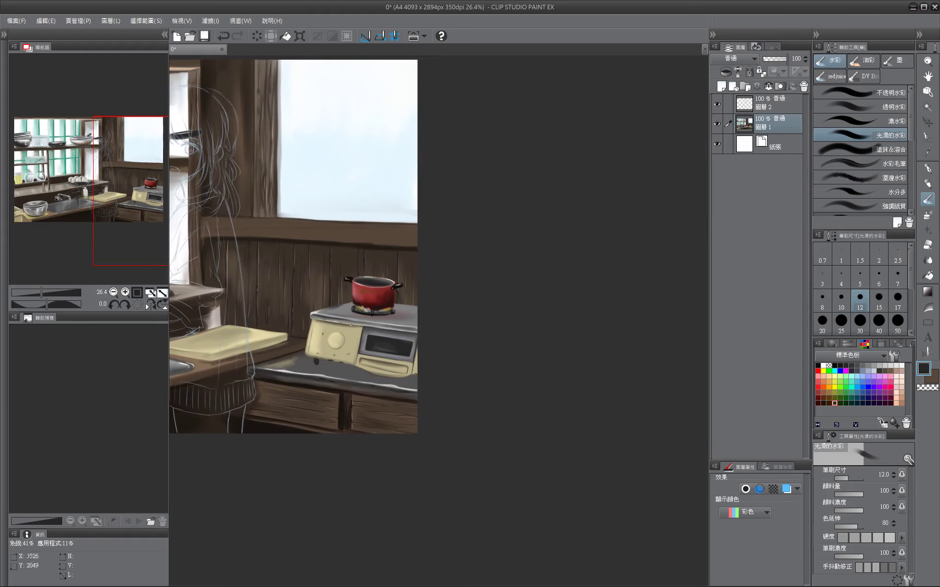
key(bracketright)
key(bracketright)
key(bracketright)
key(bracketright)
key(bracketleft)
key(bracketleft)
key(bracketleft)
key(bracketright)
key(bracketright)
key(bracketright)
key(bracketright)
key(bracketleft)
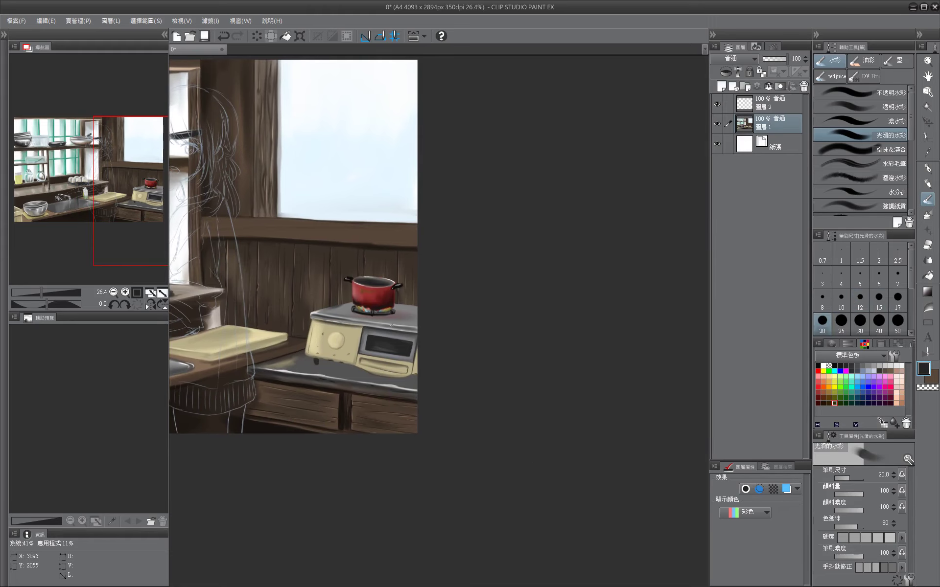
Add white highlights and small blue marks around the stove's knob at brush sizes 8 and 10.
drag(391, 325, 471, 293)
key(bracketright)
key(bracketright)
key(bracketright)
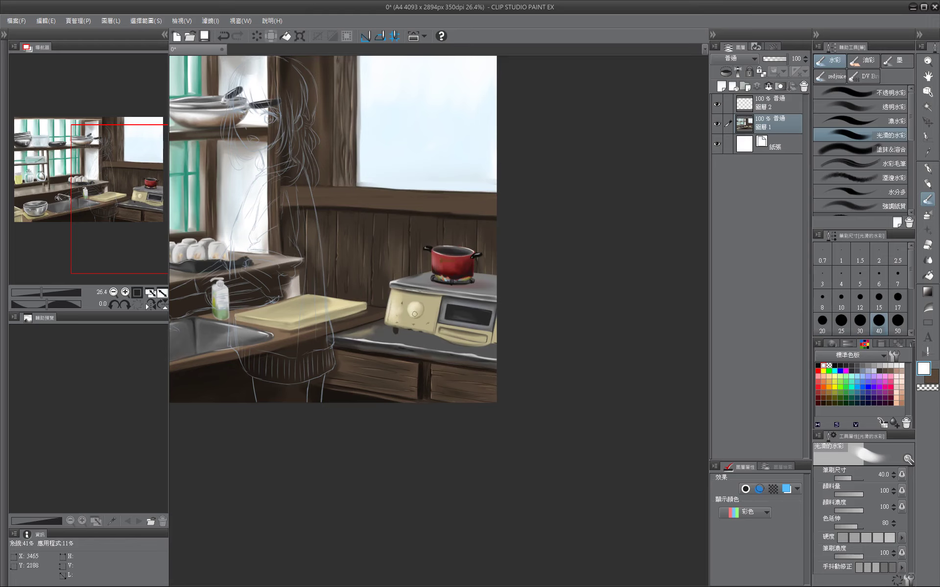
key(bracketleft)
key(bracketleft)
key(bracketleft)
key(bracketleft)
key(bracketleft)
key(bracketleft)
key(bracketleft)
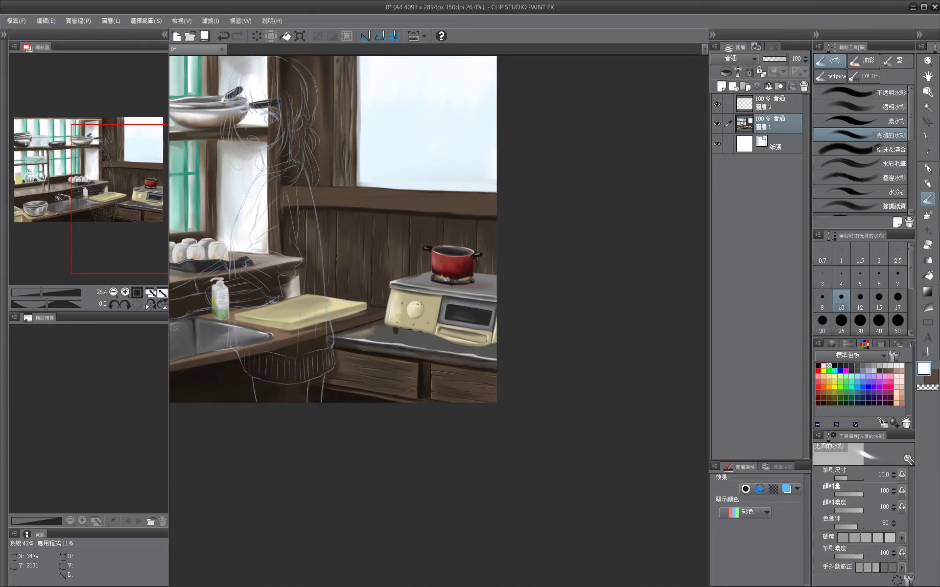
click(857, 392)
key(bracketleft)
key(bracketleft)
key(bracketright)
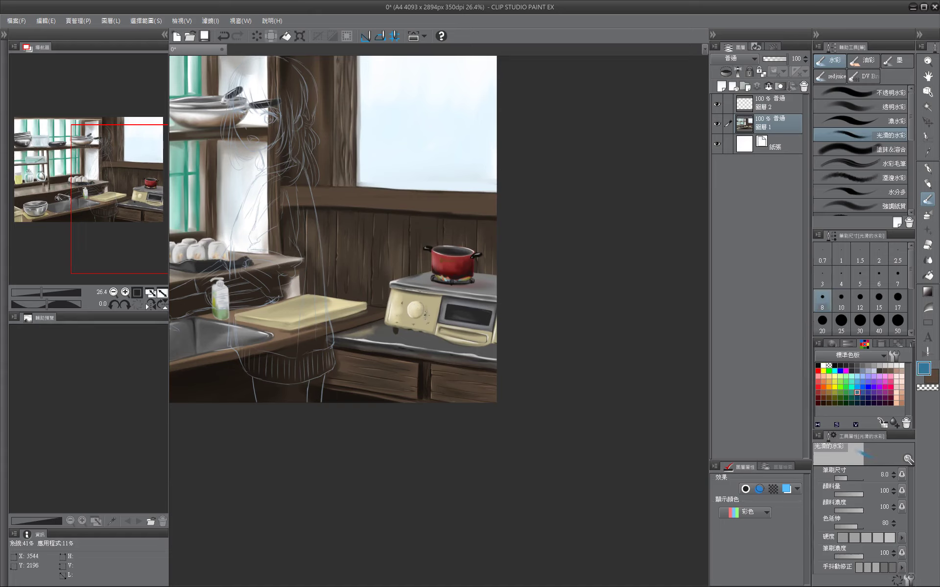
Add light gray marks and reflections to the stove's dark window at brush size 17.
alt+click(466, 316)
key(bracketleft)
key(bracketleft)
key(bracketleft)
key(bracketright)
key(bracketright)
key(bracketright)
key(bracketright)
key(bracketright)
key(bracketright)
key(bracketright)
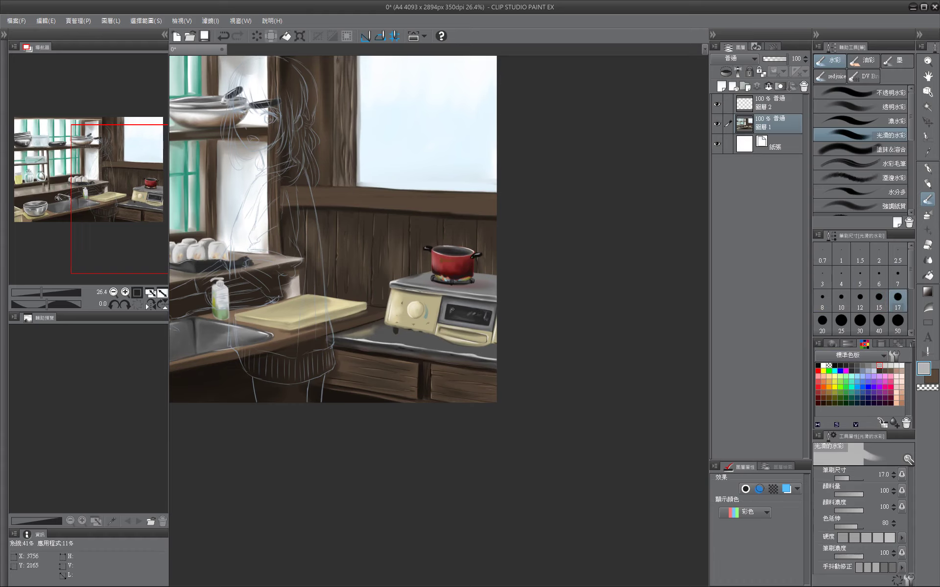
Touch up the stove's metal top with dark gray at brush size 50 and brown at sizes 25 and 8.
alt+click(408, 345)
drag(438, 348, 322, 330)
key(bracketright)
key(bracketright)
key(bracketright)
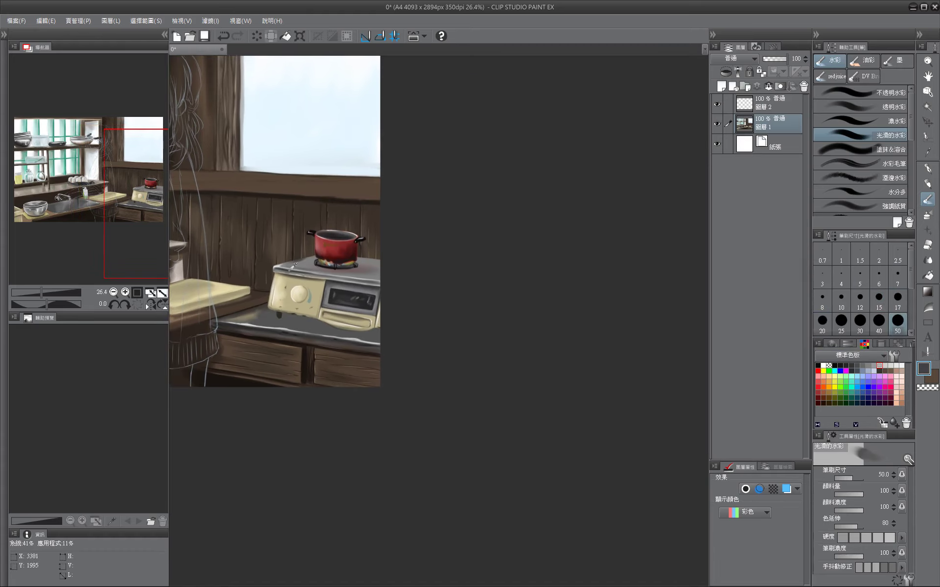
key(bracketleft)
drag(366, 260, 520, 259)
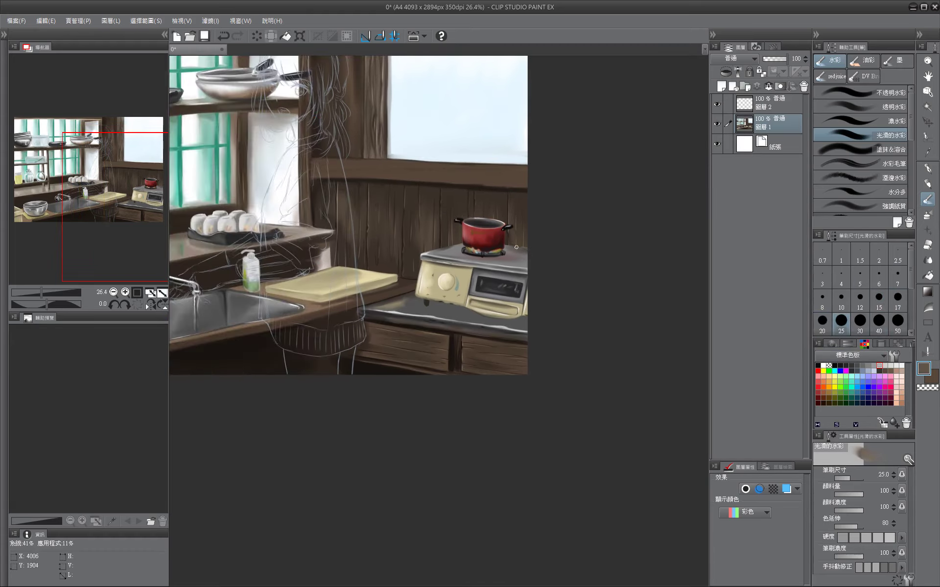
key(bracketleft)
key(bracketleft)
key(bracketleft)
key(bracketleft)
key(bracketleft)
key(bracketleft)
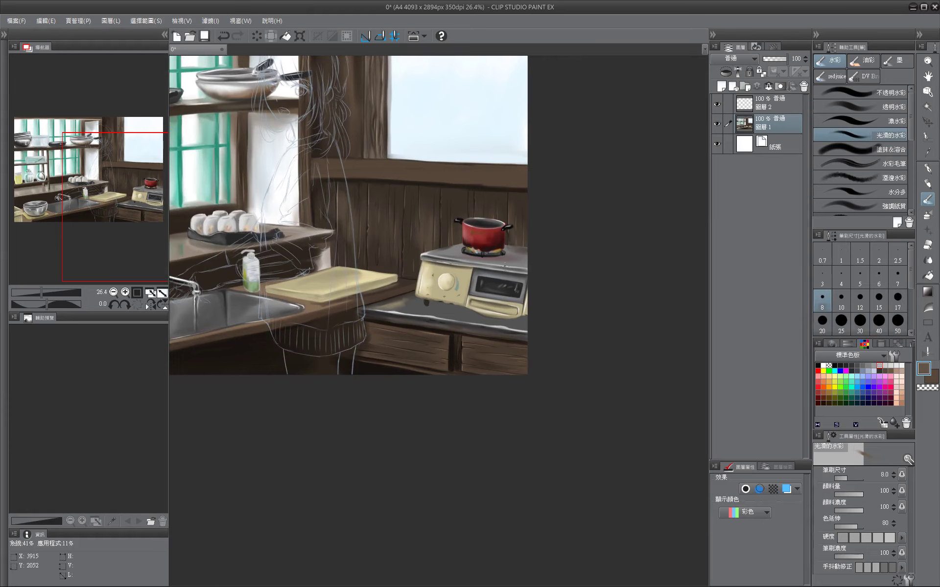
Block in gray handles on the two drawers beneath the stove counter at brush sizes 8 and 15.
drag(504, 266, 438, 267)
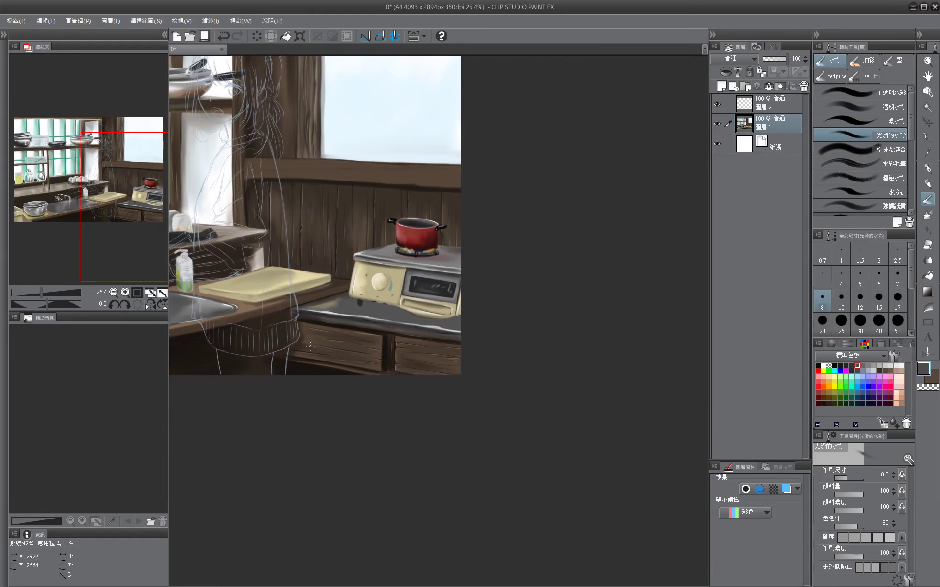
key(bracketright)
key(bracketright)
key(bracketright)
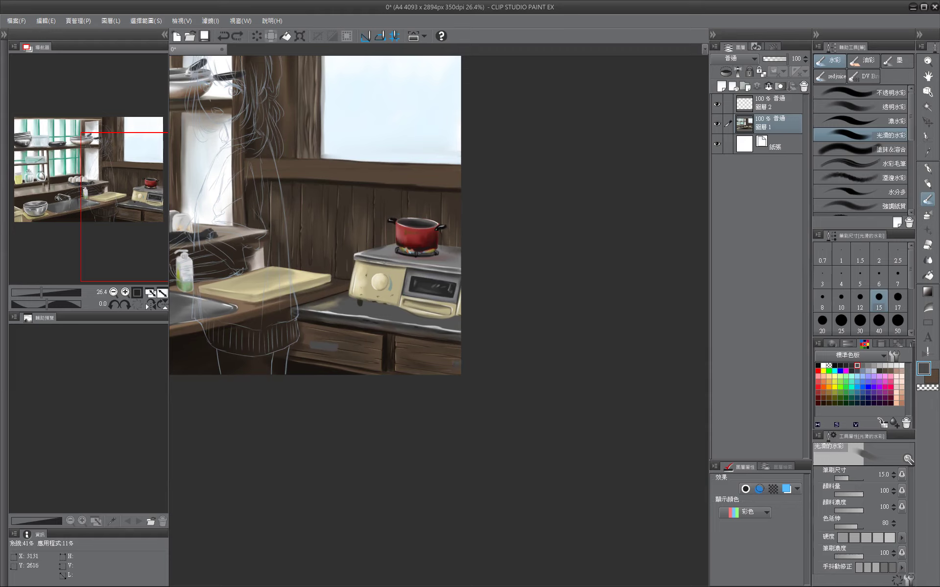
Shade the drawer handle with near-black at brush sizes 15 and 12, and add white highlights at size 17.
click(839, 366)
drag(313, 346, 332, 351)
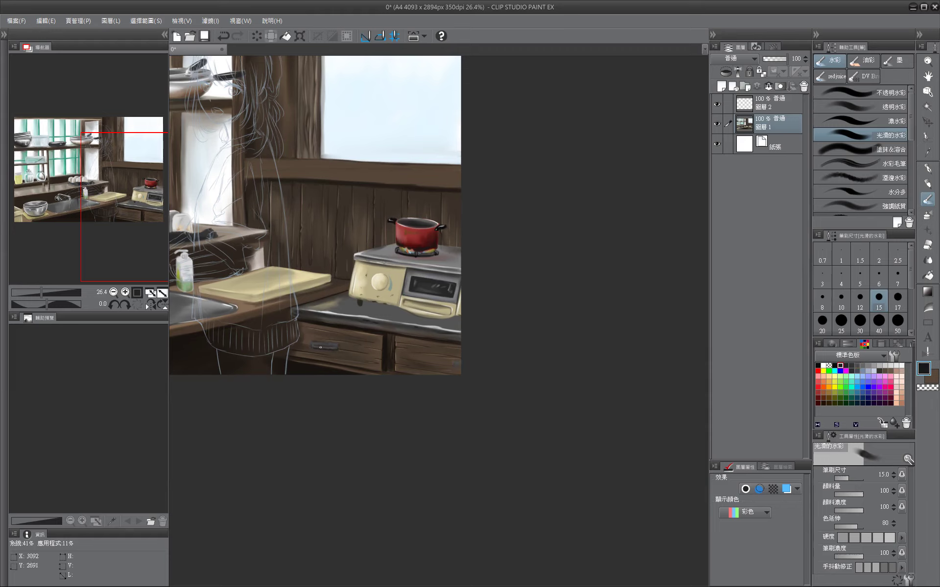
key(bracketleft)
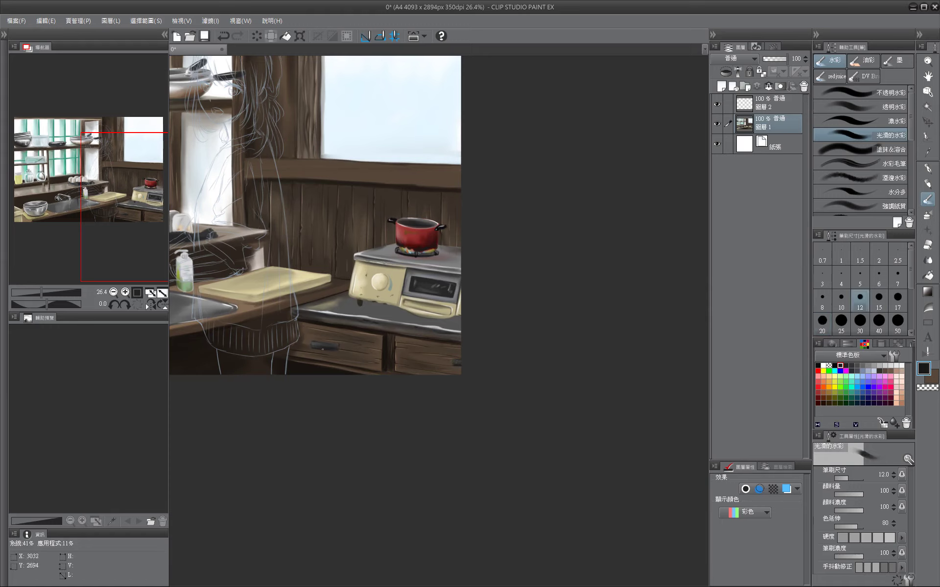
key(x)
key(bracketright)
key(bracketright)
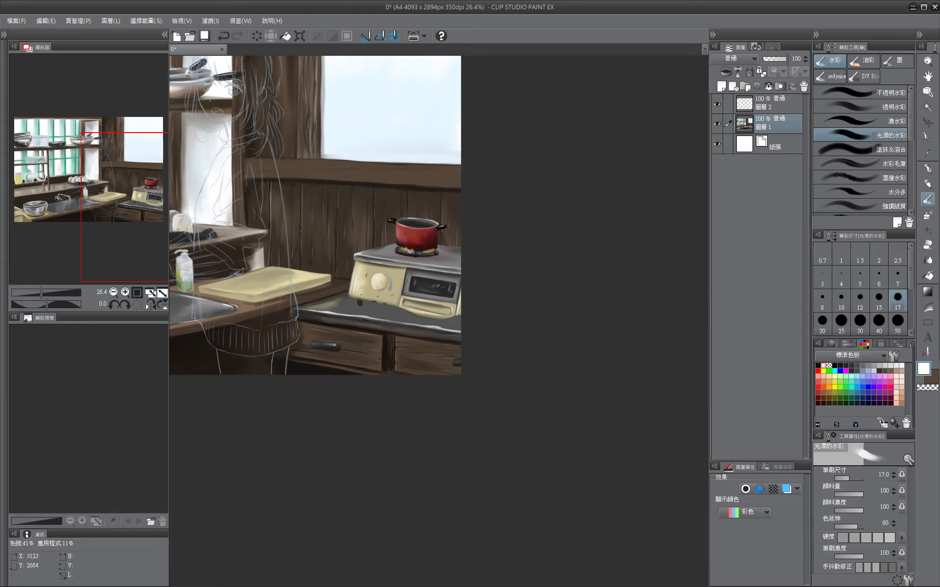
Define the slot in the stove's lower cream panel with olive brown at brush size 12.
alt+click(452, 338)
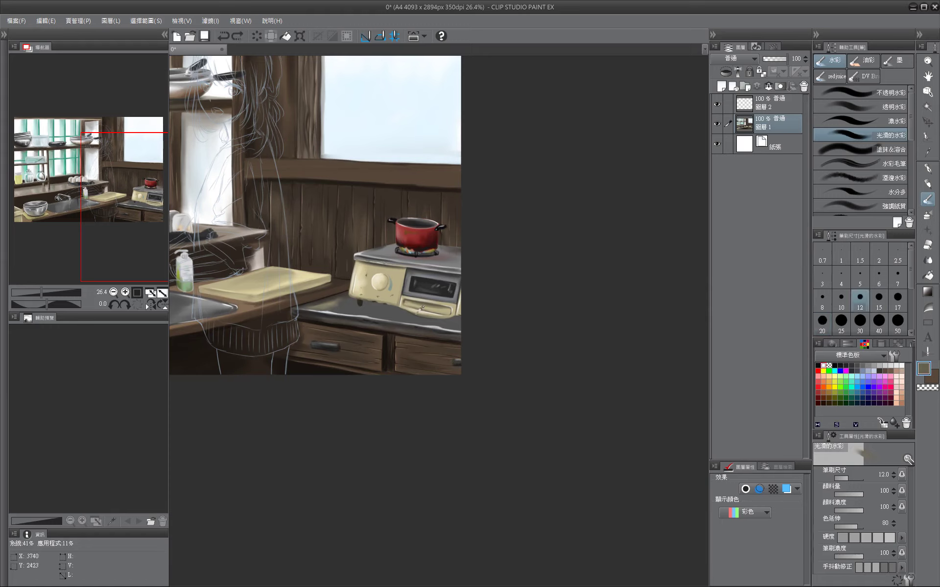
key(bracketleft)
key(bracketleft)
alt+click(437, 317)
Paint a white folded cloth on the counter in front of the stove at brush sizes 25 and 17.
click(895, 366)
key(bracketright)
key(bracketright)
key(bracketright)
key(bracketright)
drag(348, 306, 398, 312)
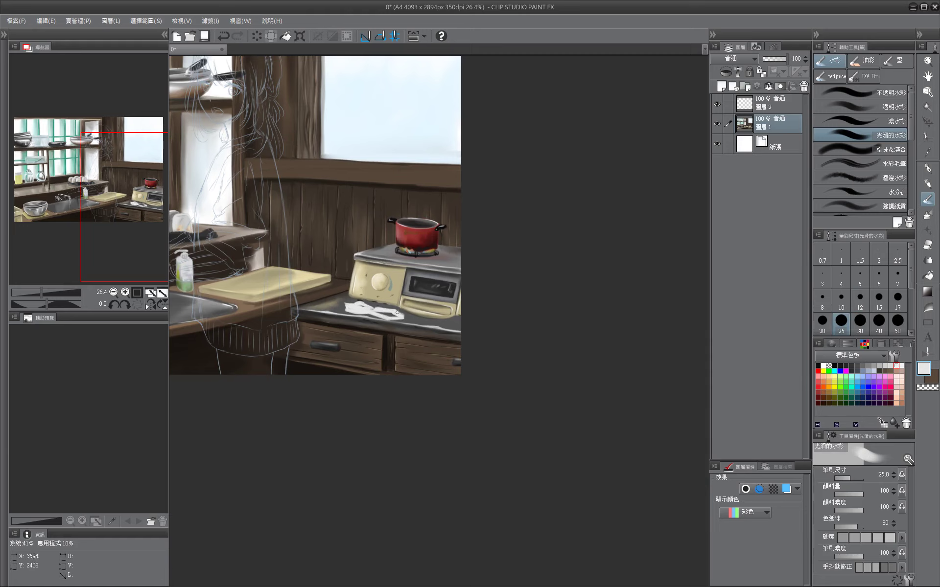
key(bracketleft)
key(bracketleft)
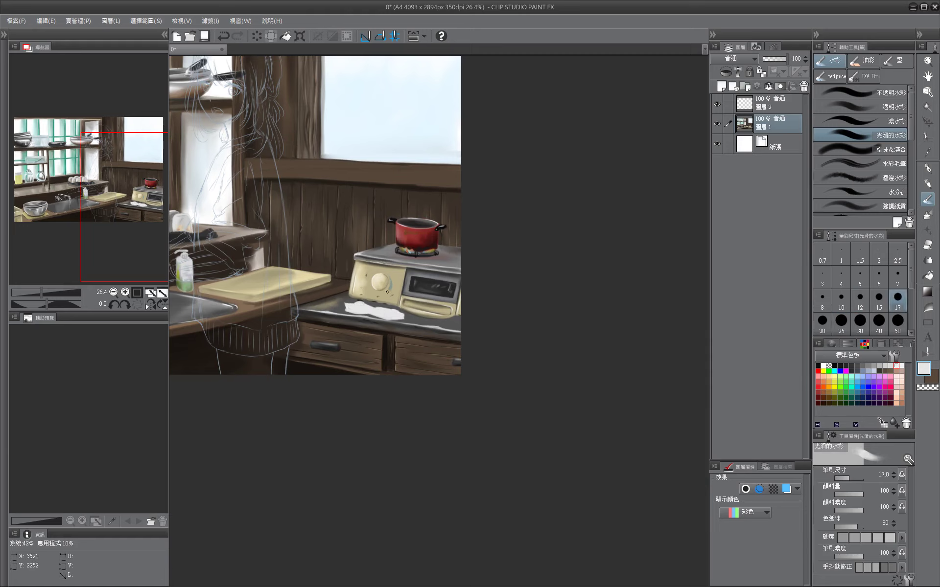
Draw dark gray fold lines across the white cloth at brush size 12.
alt+click(387, 292)
key(bracketright)
key(bracketright)
key(bracketleft)
key(bracketleft)
drag(396, 313, 348, 310)
key(bracketleft)
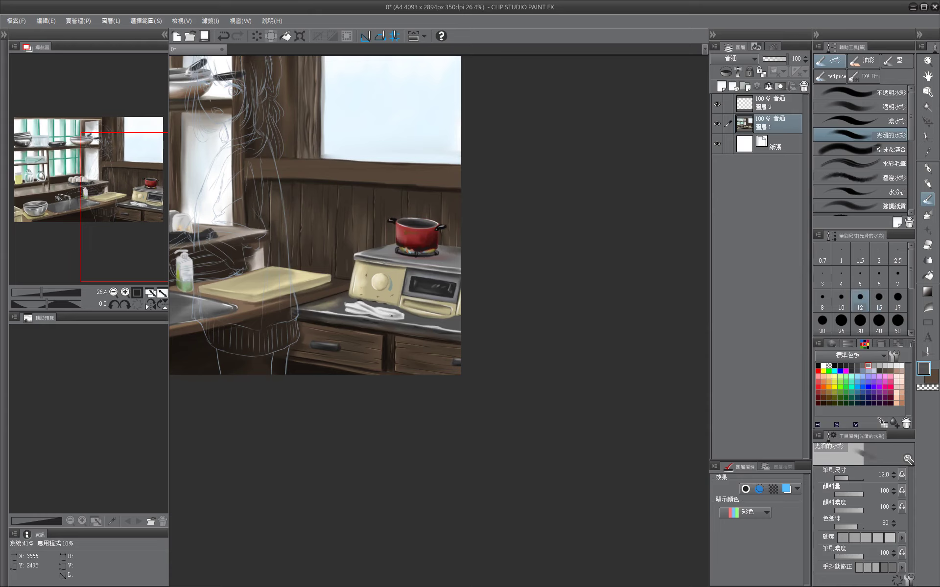
Refine the cloth's folds and lower edge with off-white and light gray at brush sizes 15 and 10.
alt+click(371, 317)
alt+click(390, 320)
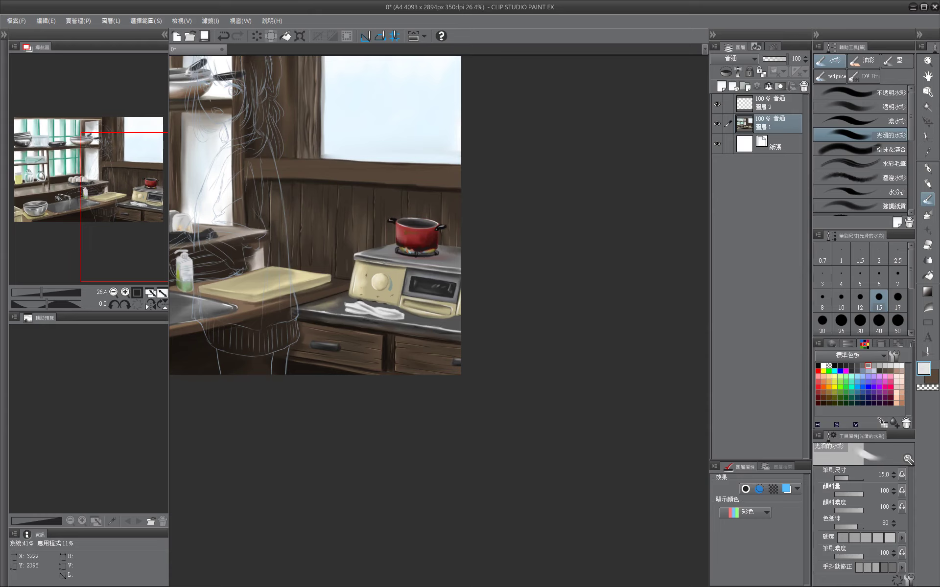
key(bracketright)
key(bracketright)
key(bracketleft)
key(bracketleft)
key(bracketleft)
mouse_move(350, 318)
mouse_down()
mouse_move(405, 323)
mouse_move(379, 322)
mouse_move(398, 319)
mouse_up()
key(bracketleft)
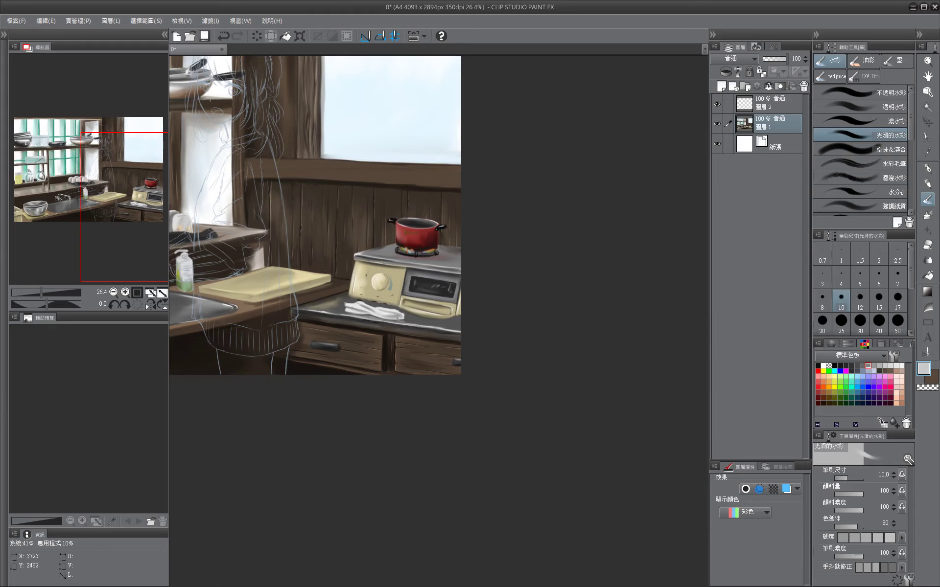
key(bracketright)
key(bracketright)
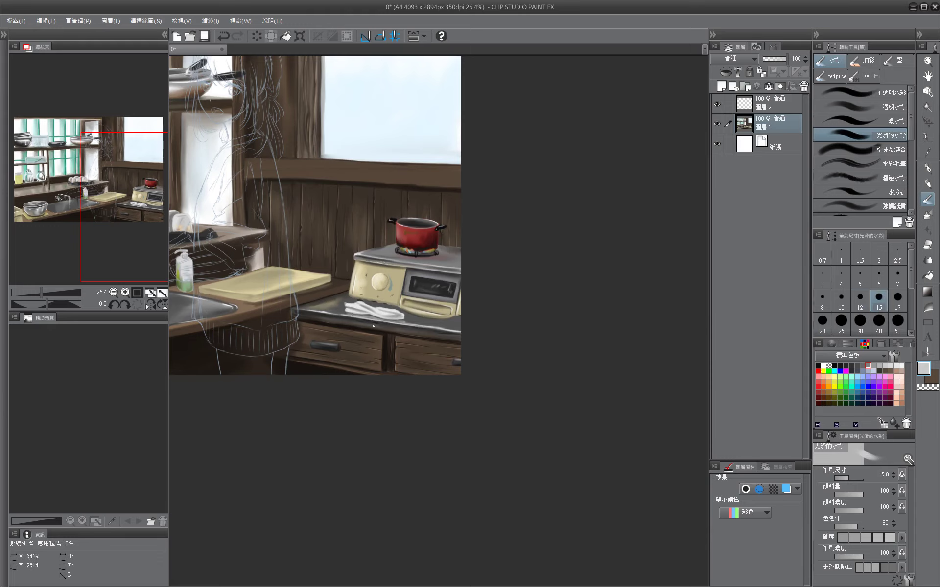
Paint olive-brown reflections on the counter beneath the stove at brush sizes 20, 30 and 50.
key(bracketright)
key(bracketright)
key(bracketright)
key(bracketleft)
alt+click(444, 325)
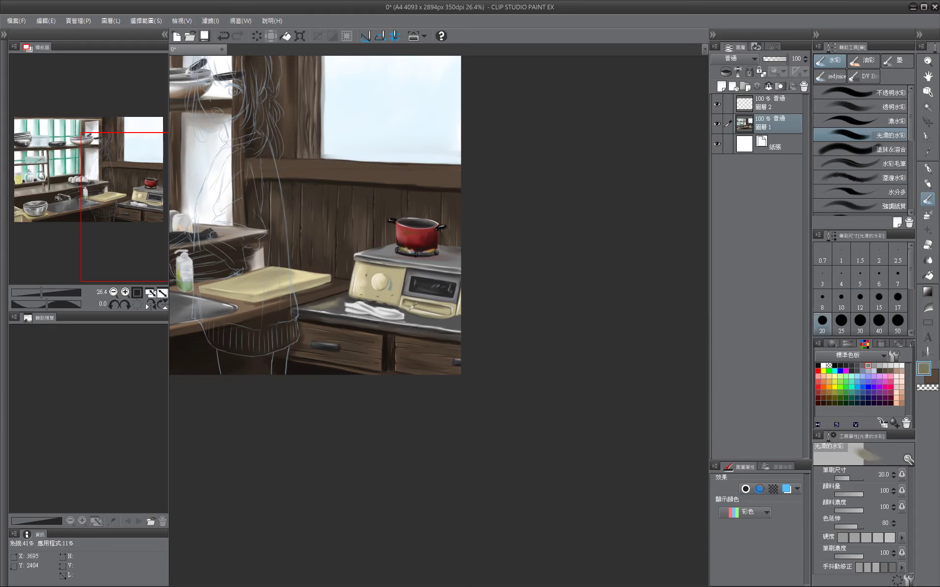
key(bracketleft)
key(bracketleft)
key(bracketright)
key(bracketright)
key(bracketright)
alt+click(444, 326)
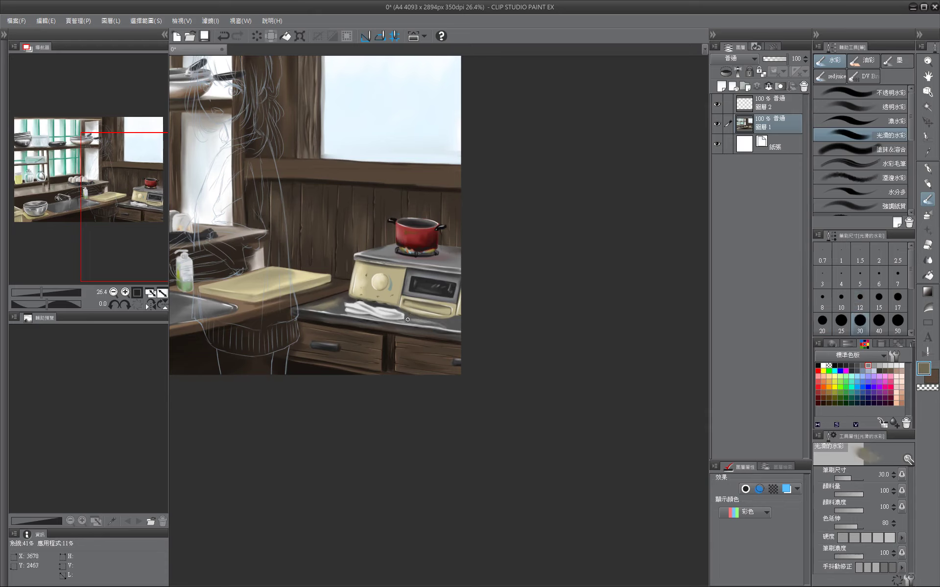
key(bracketleft)
key(bracketleft)
key(bracketright)
key(bracketright)
key(bracketright)
key(bracketright)
key(bracketright)
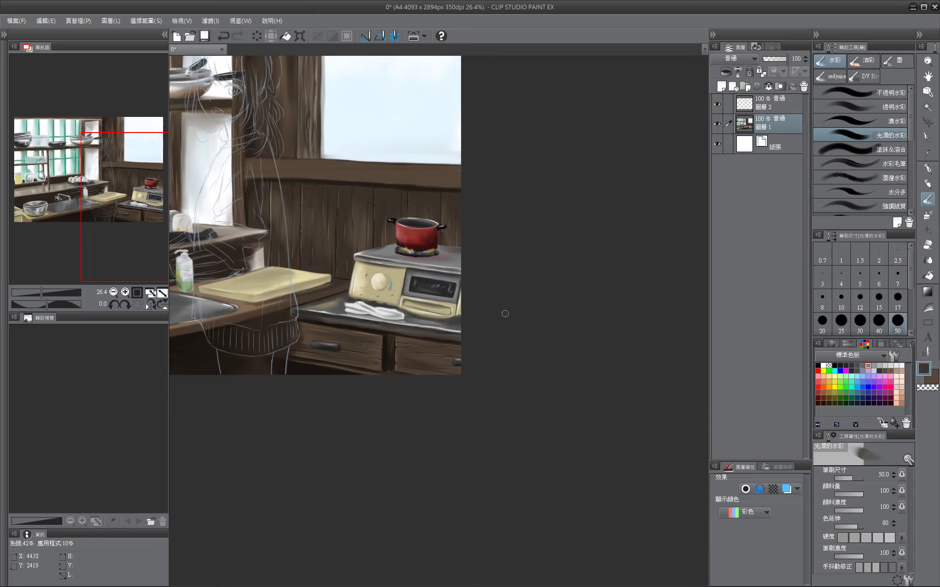
Touch up the counter's left end beside the cloth with dark gray and brown at brush sizes 15, 25 and 12.
key(bracketleft)
key(bracketleft)
key(bracketleft)
key(bracketleft)
key(bracketleft)
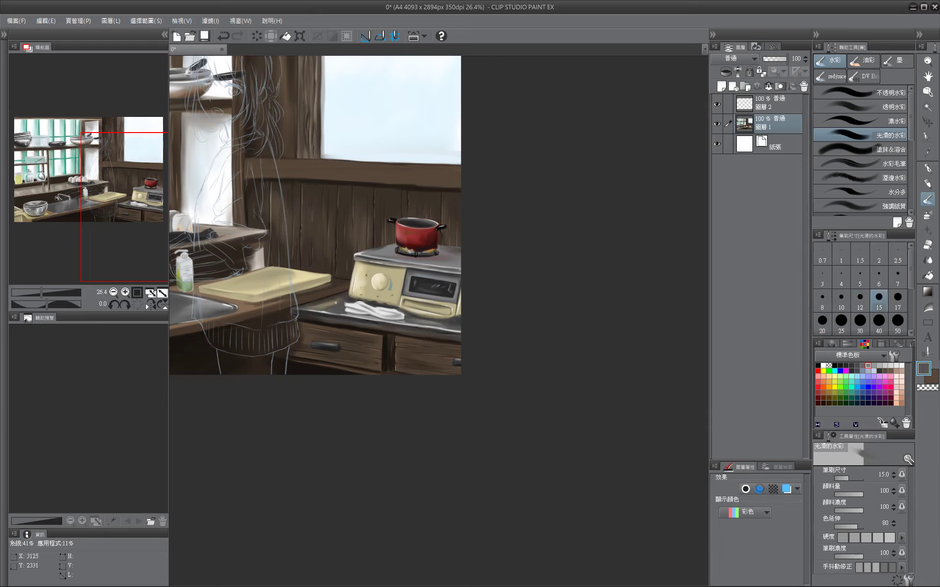
key(bracketright)
key(bracketright)
key(bracketright)
key(bracketleft)
key(bracketleft)
key(bracketleft)
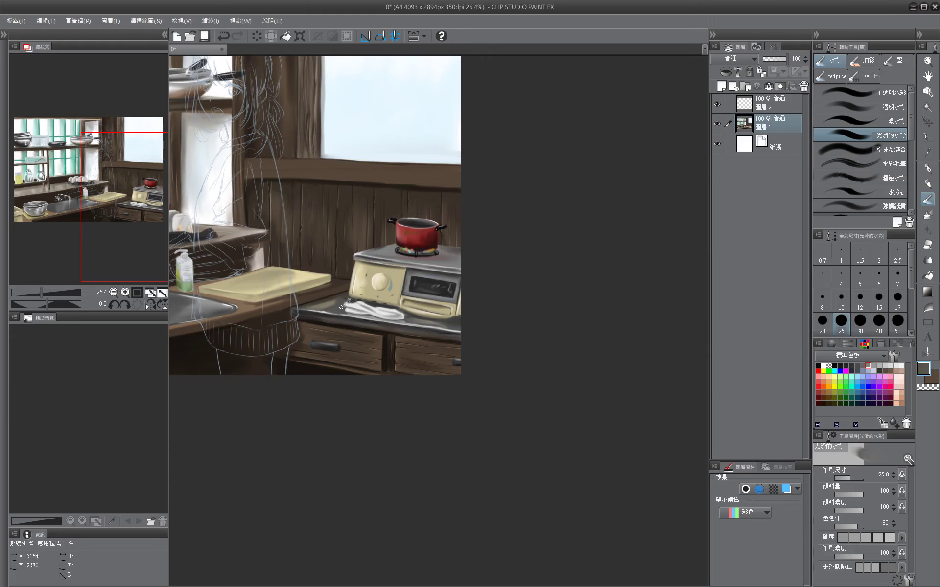
key(bracketleft)
key(bracketleft)
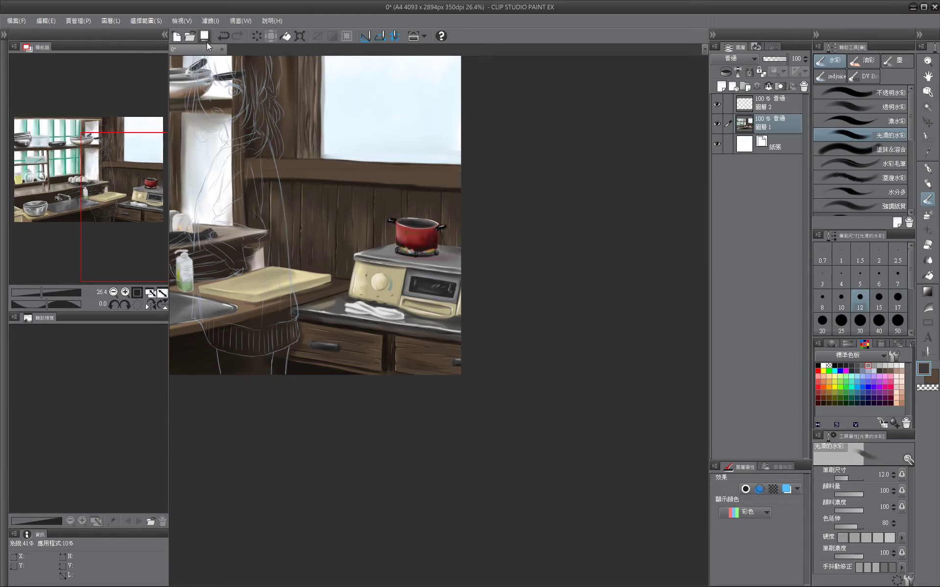
Shade the upper part of the window above the stove with light gray.
key(bracketright)
key(bracketright)
key(bracketright)
key(bracketright)
alt+click(418, 235)
drag(328, 132, 426, 310)
key(bracketright)
key(bracketright)
key(bracketright)
key(bracketright)
key(bracketright)
key(bracketright)
key(bracketright)
key(bracketright)
key(bracketright)
alt+click(430, 172)
mouse_move(429, 172)
mouse_down()
mouse_move(433, 219)
mouse_move(520, 177)
mouse_move(457, 194)
mouse_move(426, 222)
mouse_move(488, 198)
mouse_move(520, 219)
mouse_move(430, 218)
mouse_up()
Darken the wooden wall between the two windows with sampled dark brown, using brush sizes up to 100.
key(bracketright)
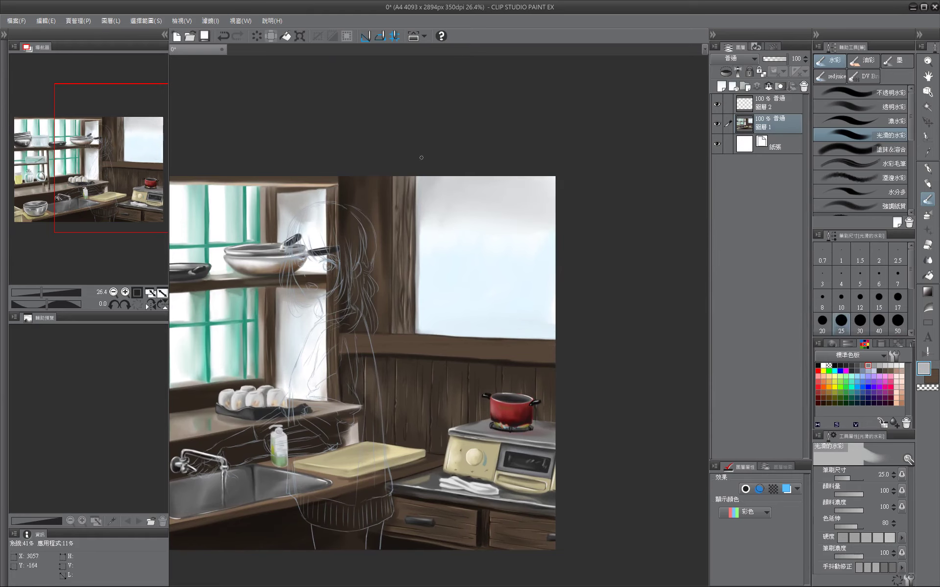
alt+click(430, 377)
drag(430, 377, 473, 388)
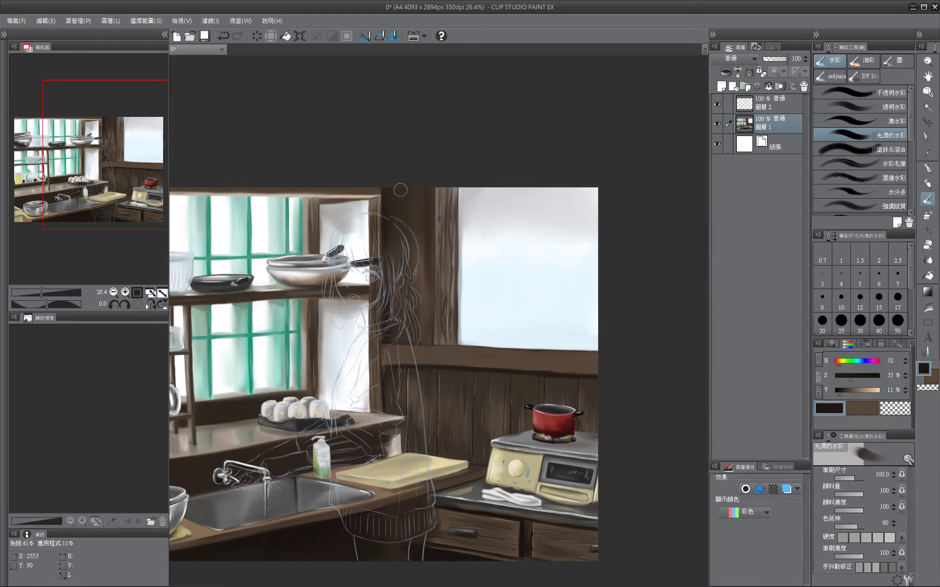
Paint fine dark and lighter brown wood grain on the wall between the windows at brush sizes 8 and 10, briefly hiding the sketch layer.
key(bracketleft)
key(bracketleft)
key(bracketleft)
key(bracketleft)
key(bracketleft)
key(bracketleft)
key(bracketleft)
key(bracketleft)
key(bracketleft)
key(bracketleft)
key(bracketleft)
key(bracketleft)
key(bracketleft)
key(bracketleft)
key(bracketleft)
key(bracketleft)
key(bracketleft)
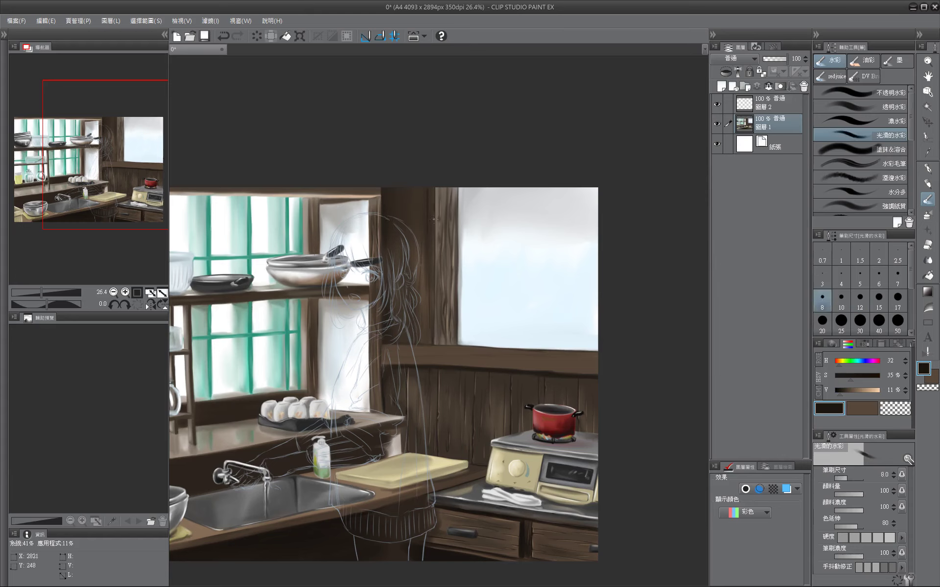
key(bracketright)
key(ctrl+comma)
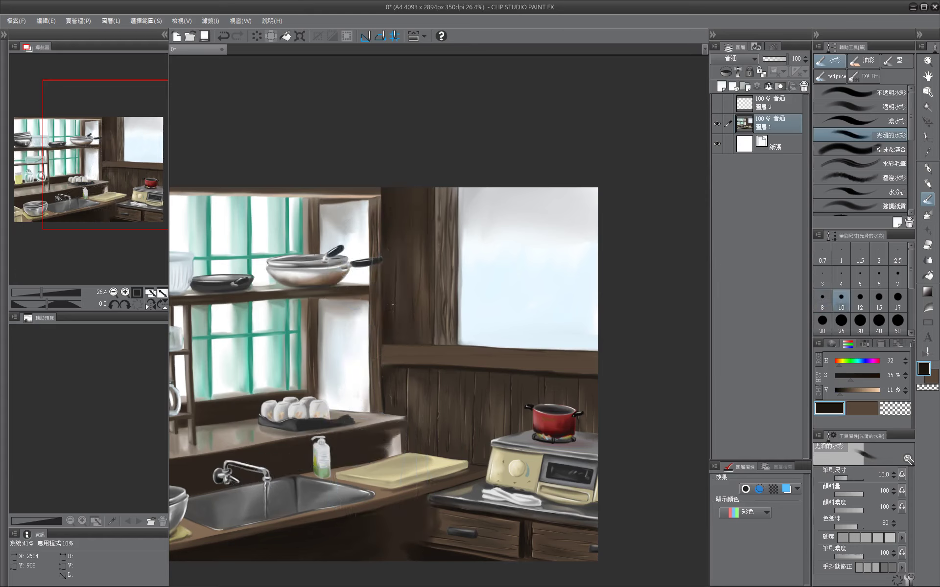
alt+click(402, 197)
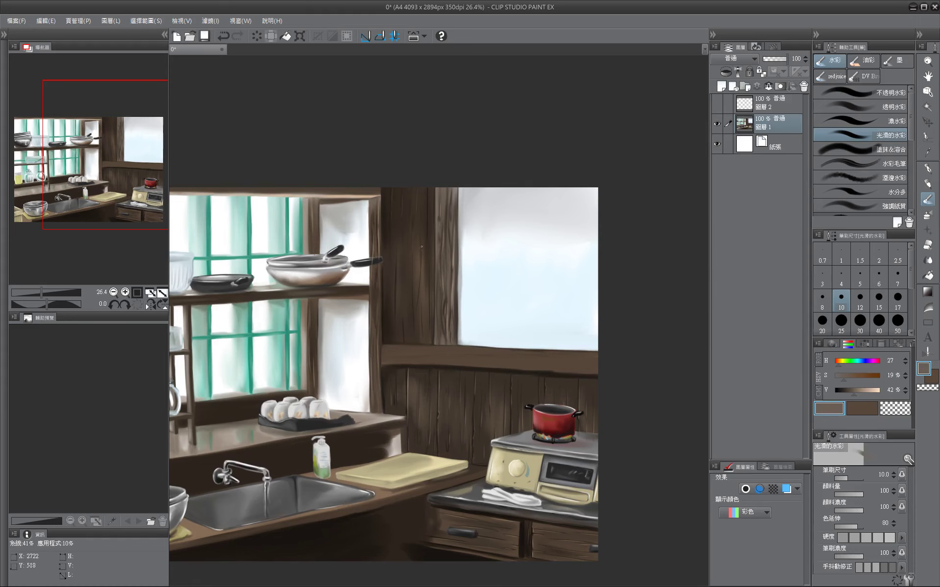
click(717, 105)
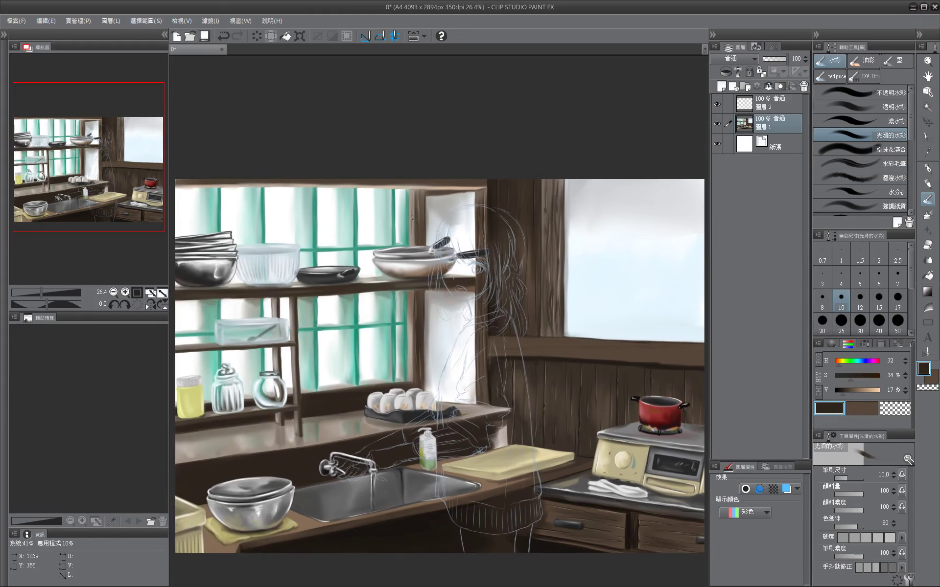
Paint dark brown grain on the upright frame beside the barred window at brush sizes 10 and 15.
key(bracketright)
alt+click(414, 332)
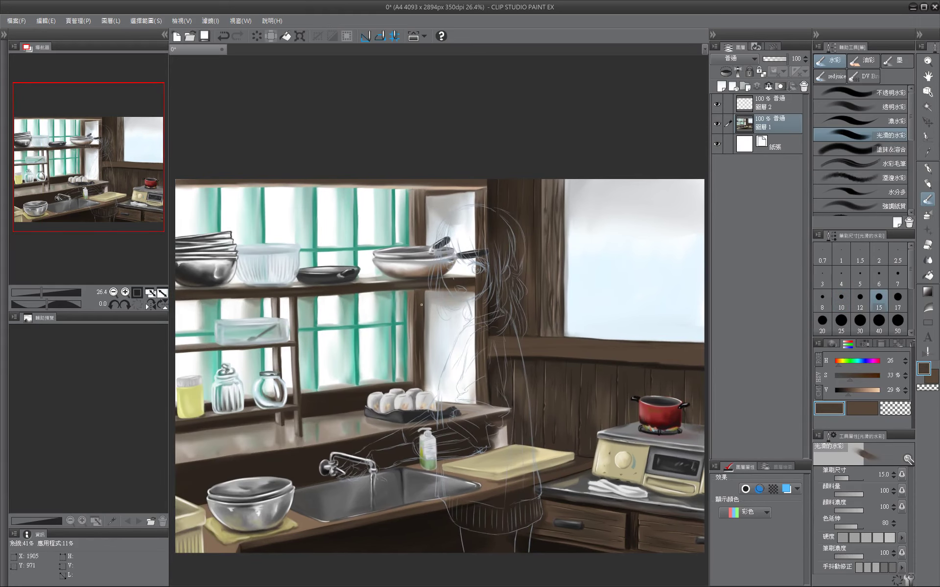
mouse_move(422, 305)
mouse_down()
mouse_move(502, 318)
mouse_move(361, 172)
mouse_move(418, 166)
mouse_up()
Darken the wood beneath the right end of the window ledge with sampled dark browns at brush sizes 80, 25 and 17.
key(bracketright)
key(bracketright)
key(bracketright)
key(bracketright)
key(bracketright)
key(bracketright)
key(bracketright)
key(bracketright)
key(bracketright)
alt+click(478, 316)
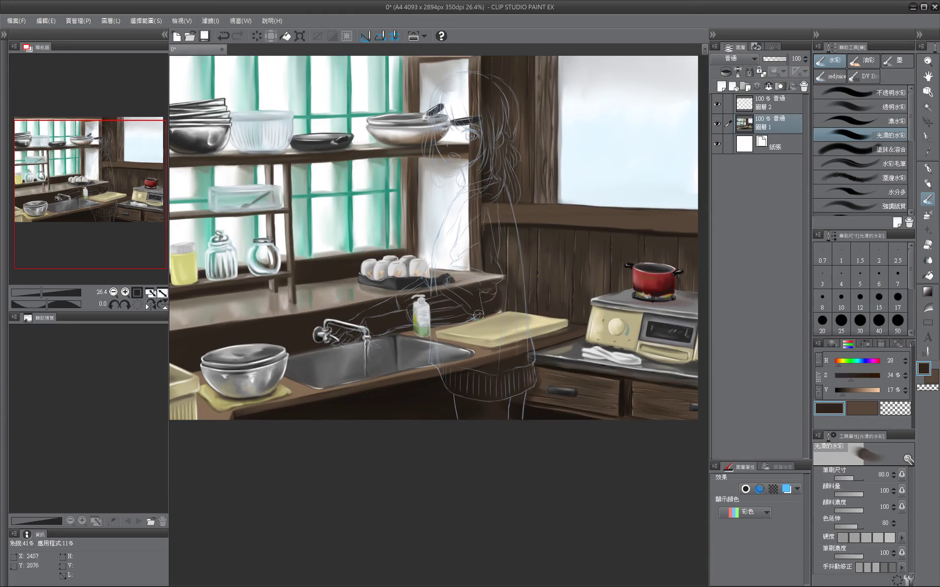
key(bracketleft)
key(bracketleft)
key(bracketleft)
key(bracketleft)
key(bracketleft)
key(bracketleft)
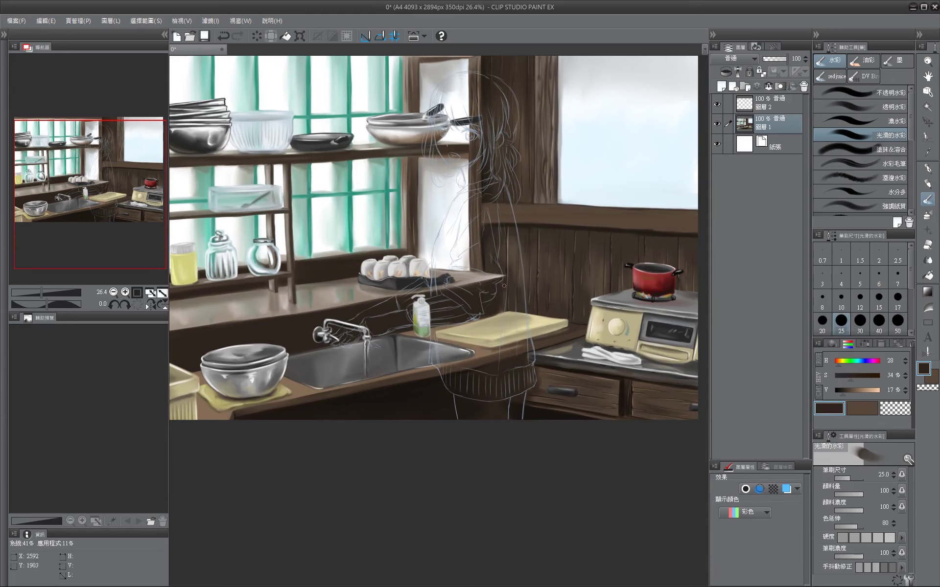
alt+click(494, 313)
drag(502, 313, 404, 314)
key(bracketleft)
key(bracketleft)
mouse_move(469, 486)
mouse_down()
mouse_move(560, 486)
mouse_move(315, 463)
mouse_up()
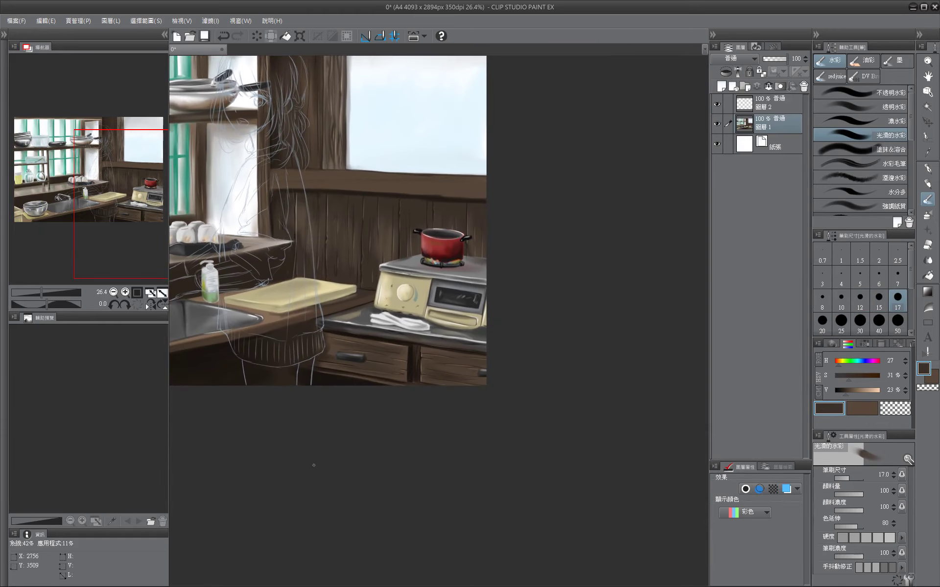
Tint the burner flame beneath the red pot with yellow and light cyan at brush sizes 20, 17 and 15.
drag(434, 440, 481, 461)
click(864, 343)
click(823, 371)
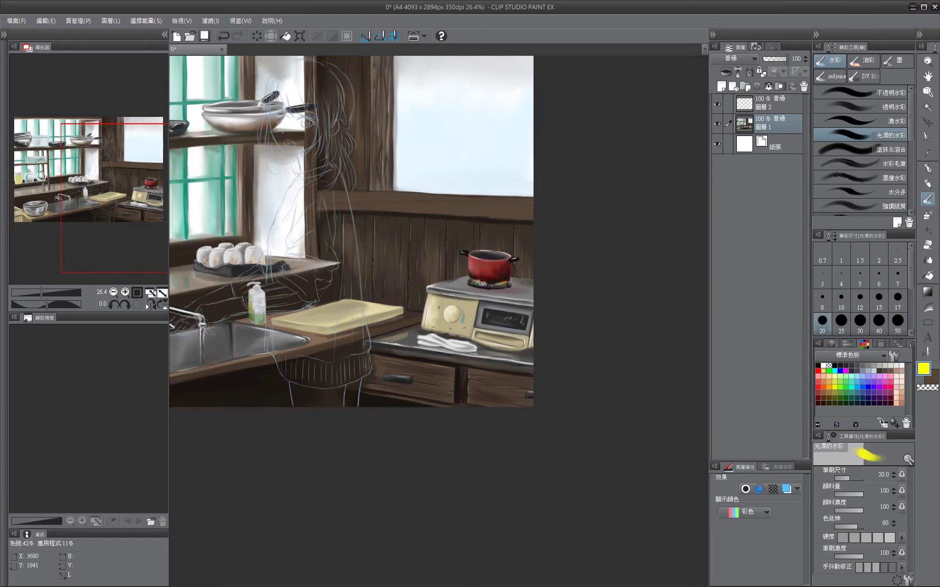
drag(482, 287, 478, 282)
click(851, 376)
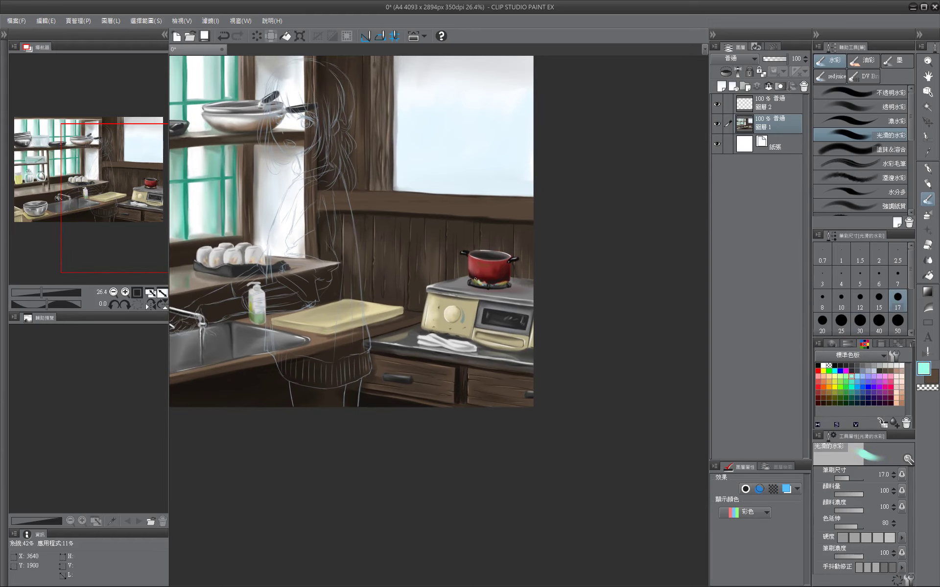
key(bracketleft)
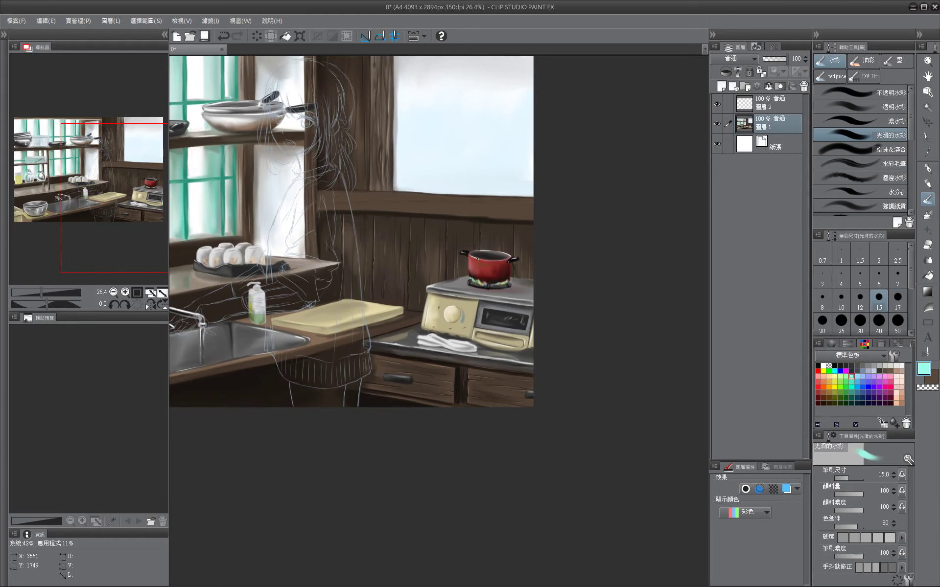
key(bracketleft)
key(bracketleft)
Darken the burner ring under the pot with black at brush sizes 10 and 15, and save the file.
alt+click(470, 281)
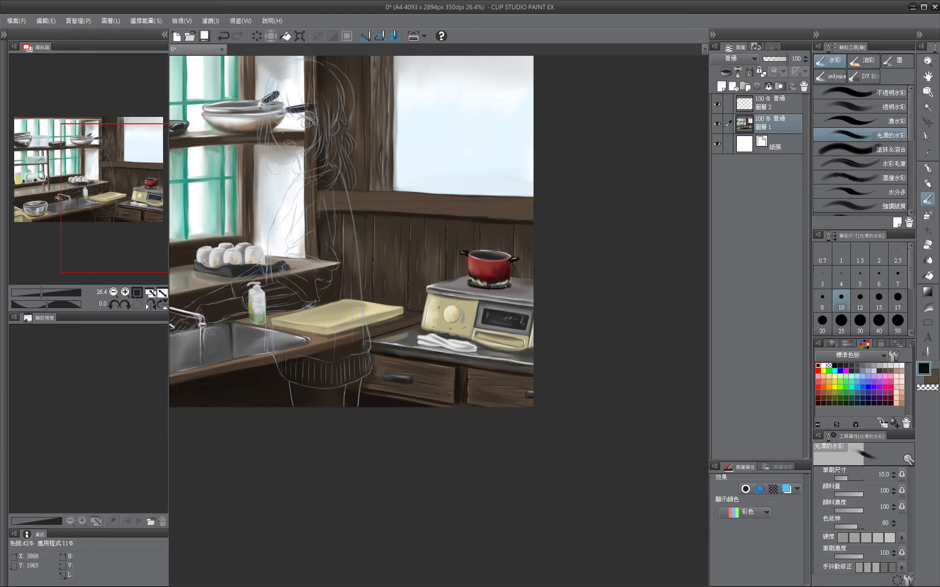
key(bracketright)
key(bracketright)
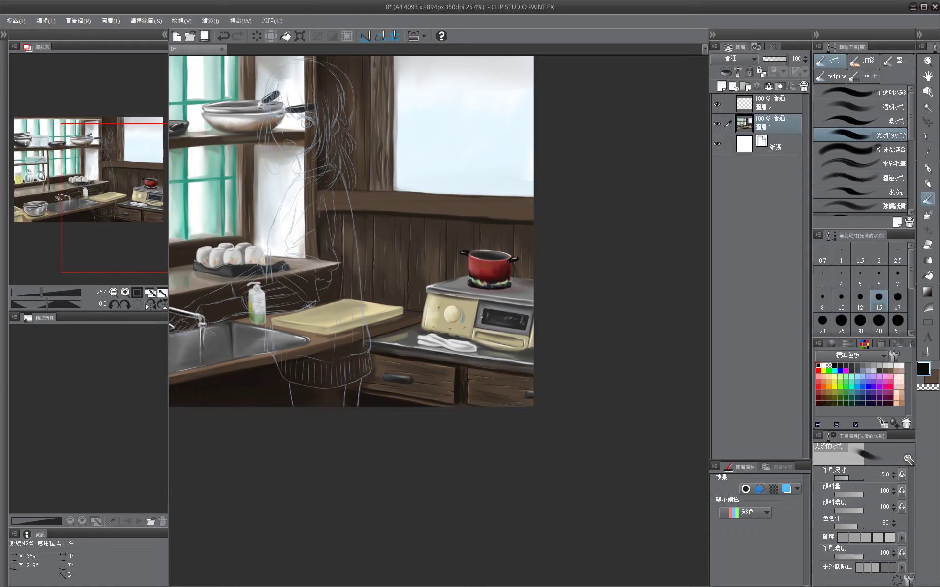
key(ctrl+0)
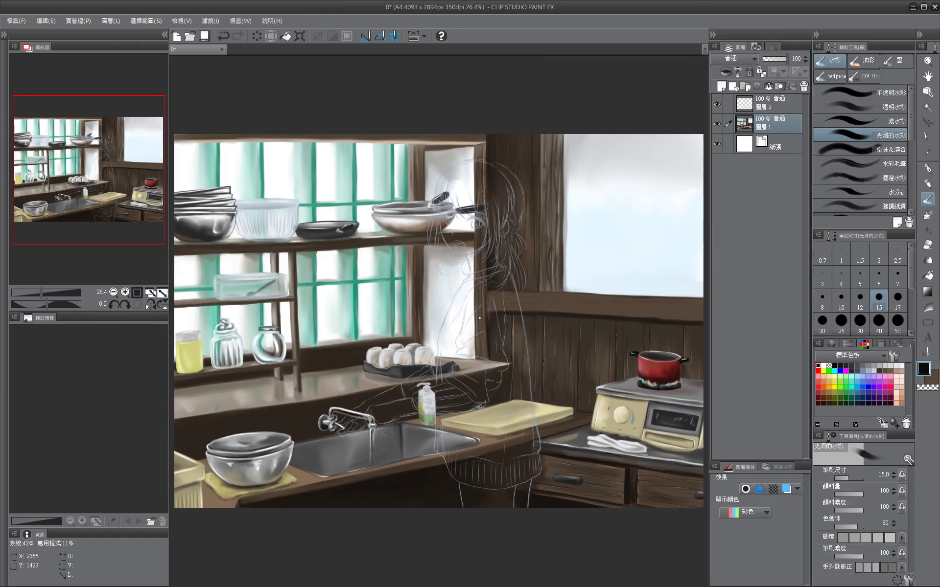
click(205, 36)
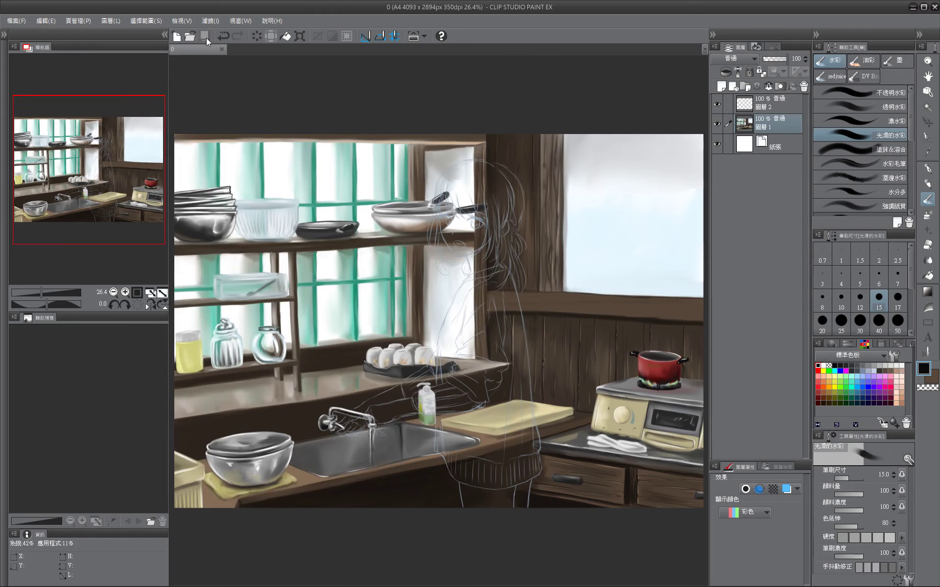
Touch up the area beside the soap bottle and the stove's top edge with sampled tones, using gray at brush size 15 on the stove.
key(bracketright)
key(bracketright)
key(bracketright)
key(bracketright)
key(bracketright)
key(bracketright)
key(bracketright)
mouse_move(195, 353)
mouse_down()
mouse_move(337, 334)
mouse_move(85, 290)
mouse_up()
alt+click(338, 335)
key(bracketleft)
key(bracketleft)
key(bracketleft)
key(bracketleft)
key(bracketleft)
key(bracketleft)
key(bracketleft)
key(bracketleft)
key(bracketleft)
alt+click(493, 337)
key(bracketright)
key(bracketright)
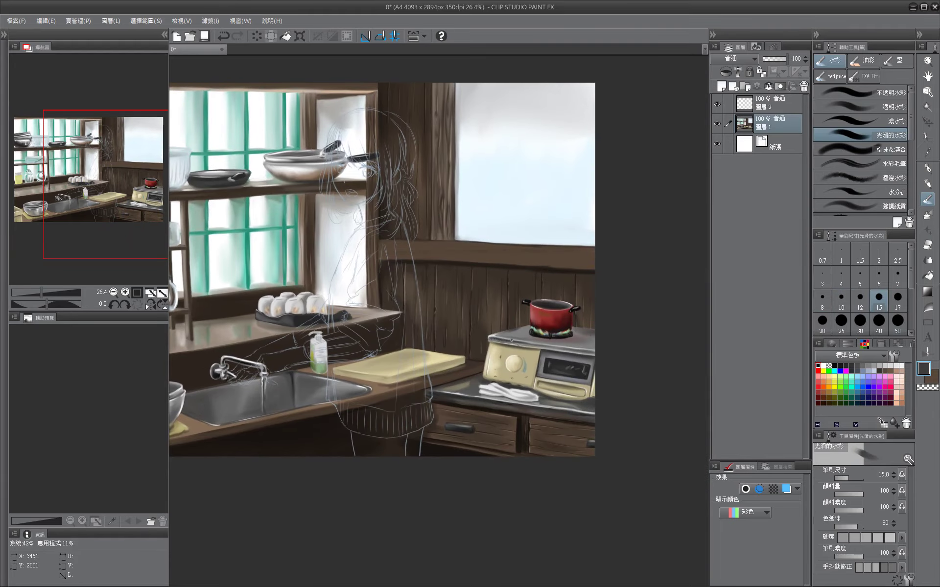
Add a soft gray-brown reflection to the right part of the sink at brush size 50.
key(ctrl+0)
key(bracketright)
key(bracketright)
key(bracketright)
key(bracketright)
key(bracketright)
key(bracketright)
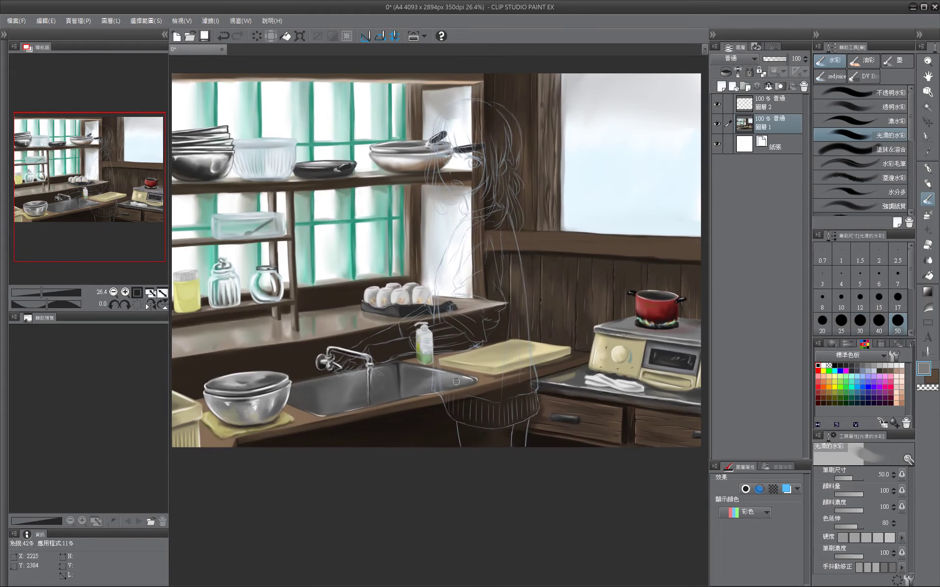
Refine the sink's left end with blue-gray at brush size 8 and paint off-white water splashes under the tap at size 10.
key(bracketleft)
key(bracketleft)
key(bracketleft)
key(bracketleft)
key(bracketleft)
key(bracketleft)
key(bracketleft)
key(bracketleft)
key(bracketleft)
key(bracketleft)
key(bracketright)
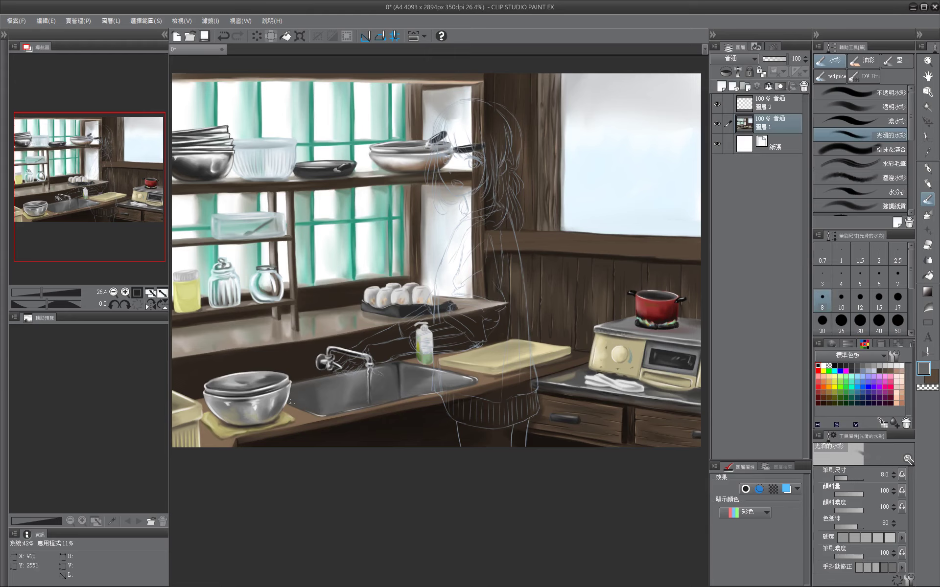
alt+click(372, 367)
key(bracketright)
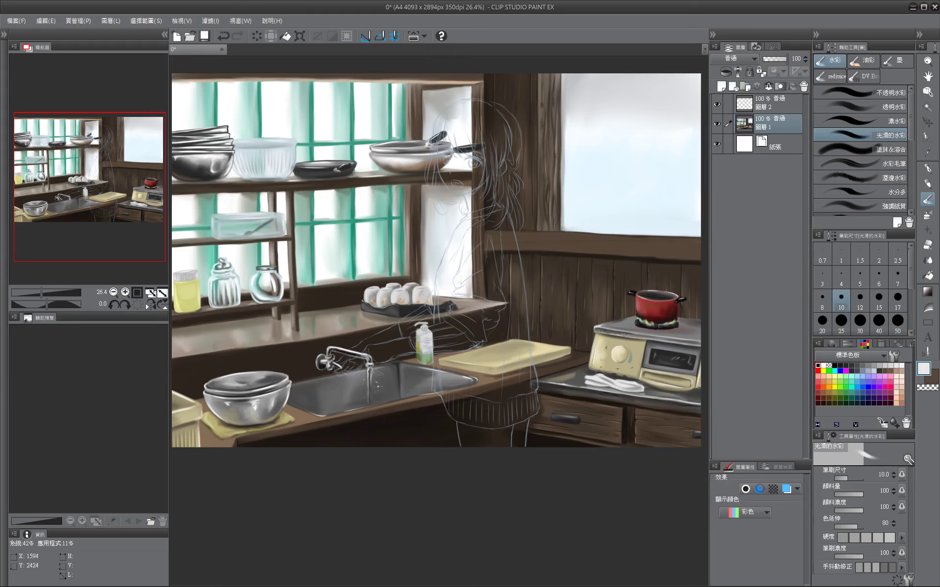
Add light brown highlights to the wooden wall and post beside the window above the stove at brush size 12.
drag(538, 98, 524, 172)
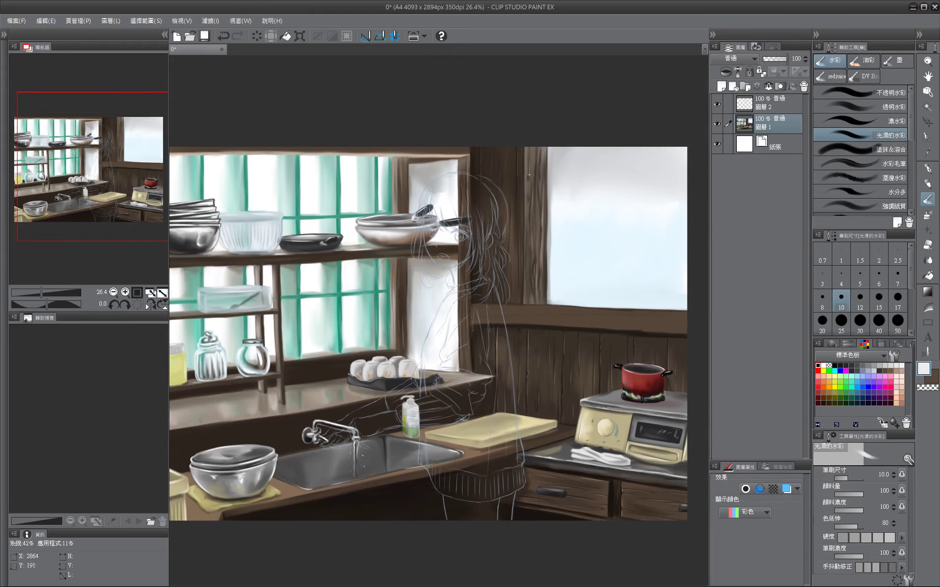
click(847, 344)
key(bracketright)
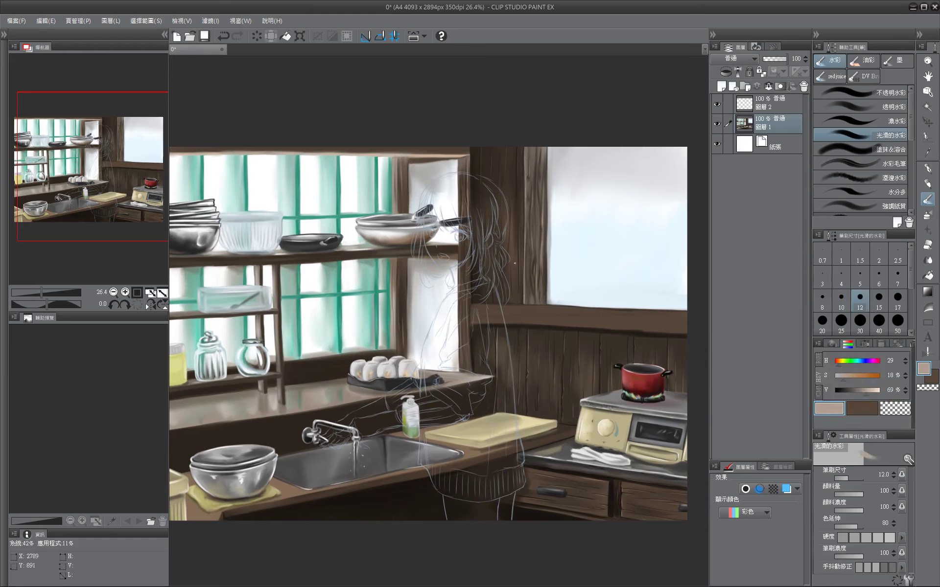
Shade the upright frame of the barred window with sampled browns at brush sizes 12, 25 and 17.
alt+click(398, 174)
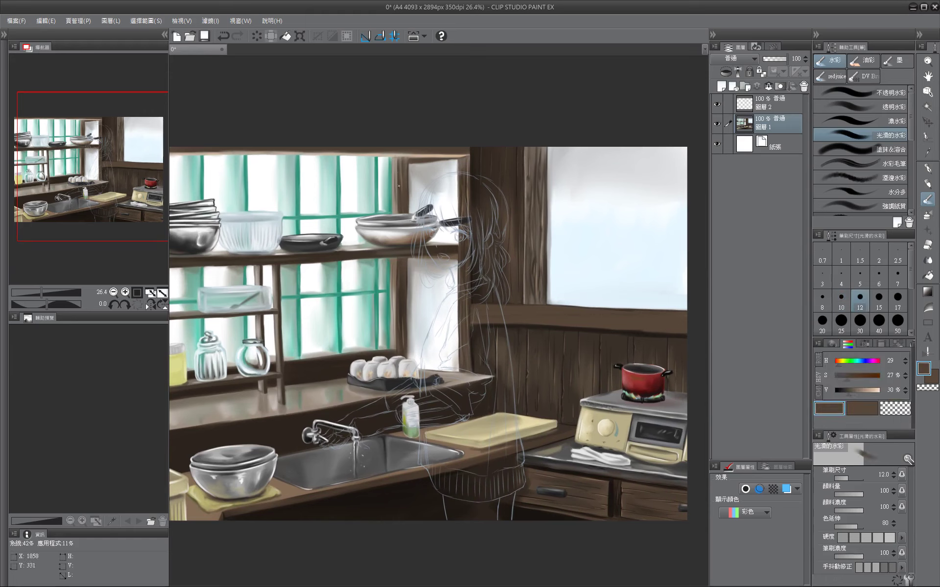
alt+click(398, 288)
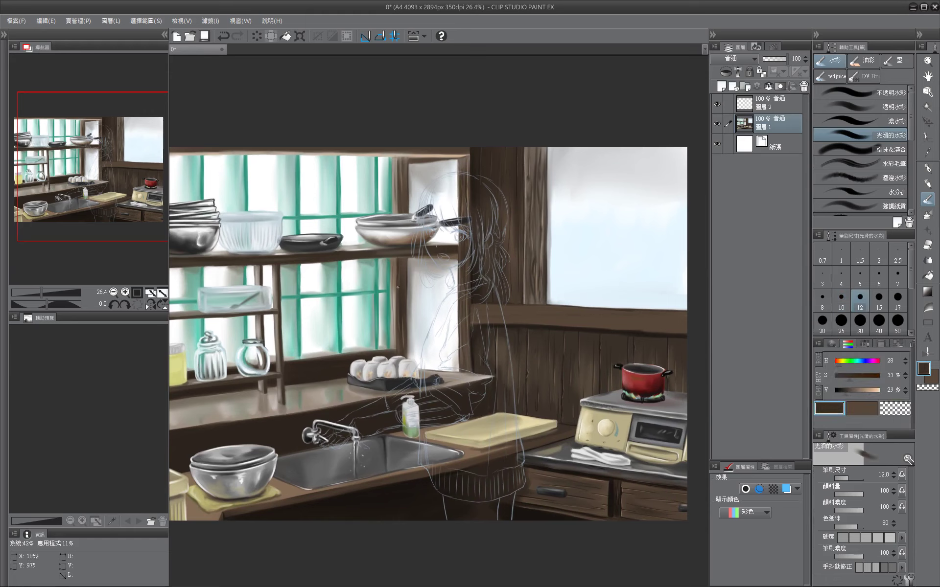
key(bracketright)
key(bracketright)
key(bracketright)
key(bracketright)
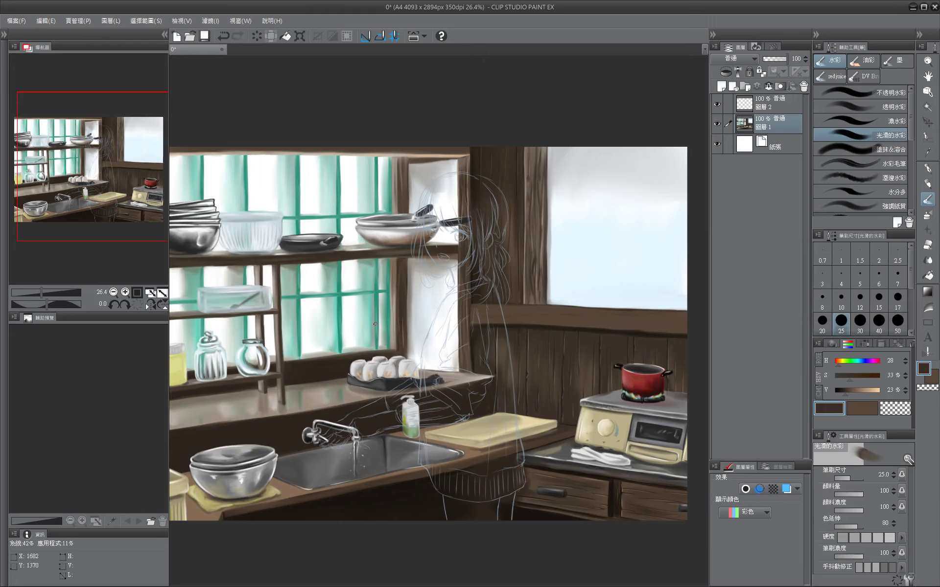
alt+click(394, 294)
key(bracketleft)
key(bracketleft)
alt+click(393, 314)
Brighten the barred window's panes with white at brush size 17 and save the file.
alt+click(343, 313)
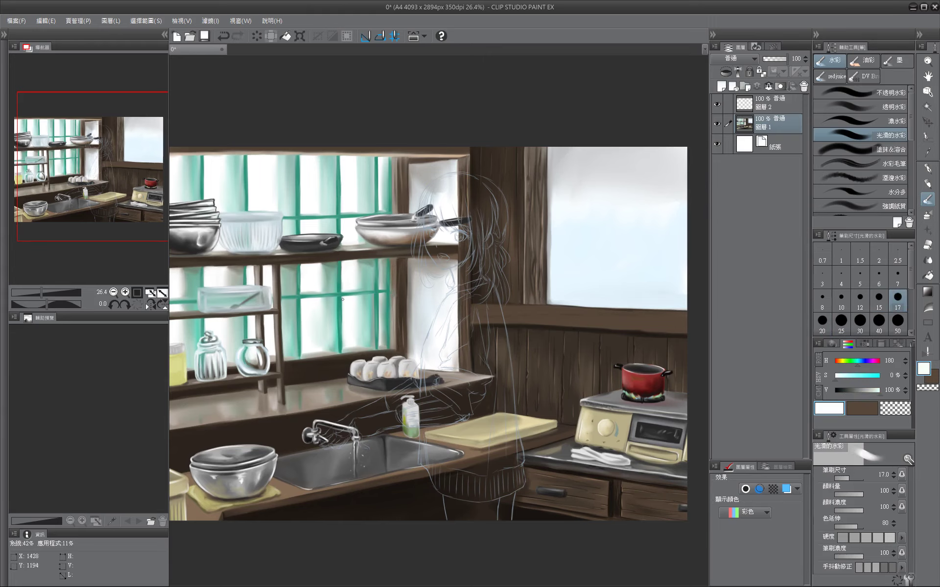
drag(311, 179, 376, 200)
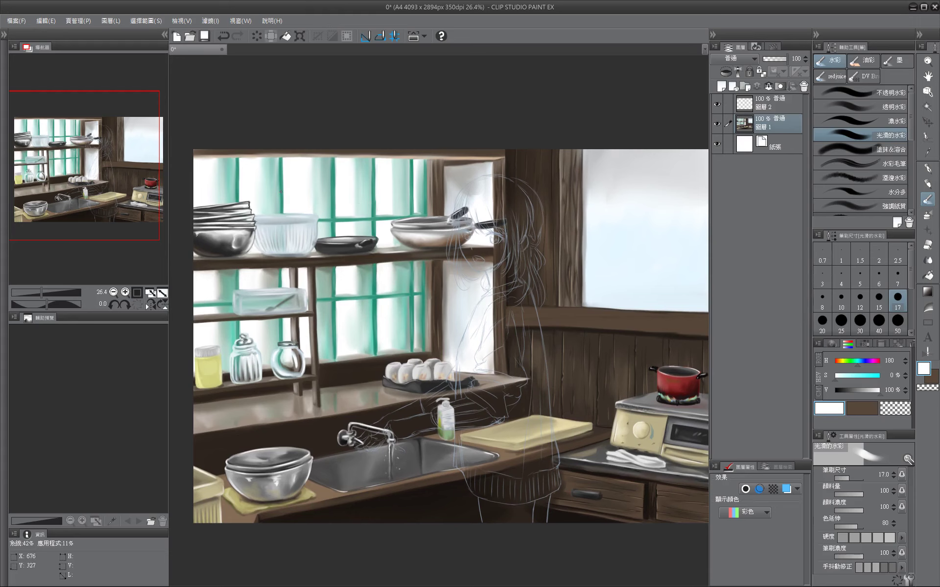
mouse_move(280, 191)
mouse_down()
mouse_move(185, 128)
mouse_move(380, 100)
mouse_up()
key(ctrl+0)
key(ctrl+s)
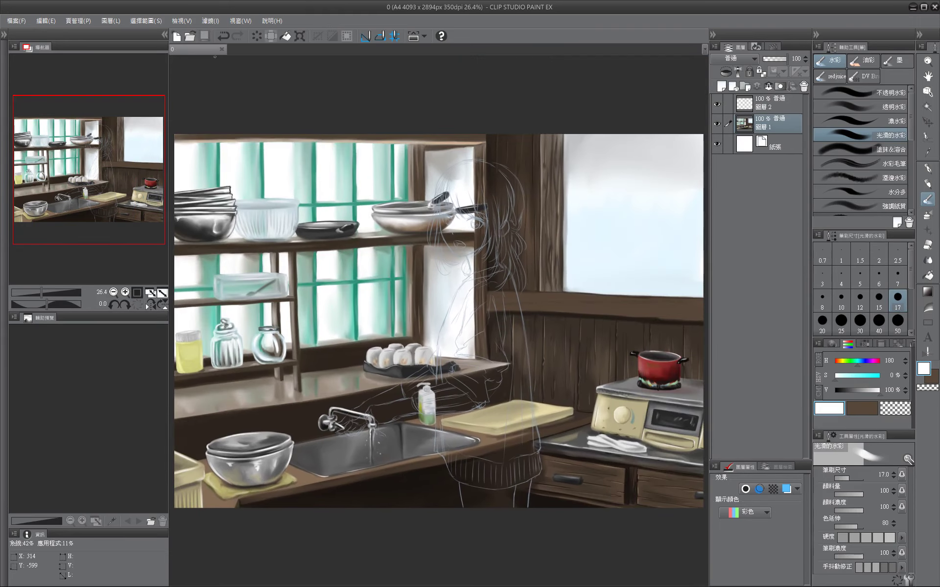
Hide the sketch layer and add a new layer above the painting with the blend mode 線性加深 (Linear Burn).
click(717, 104)
click(721, 86)
click(734, 58)
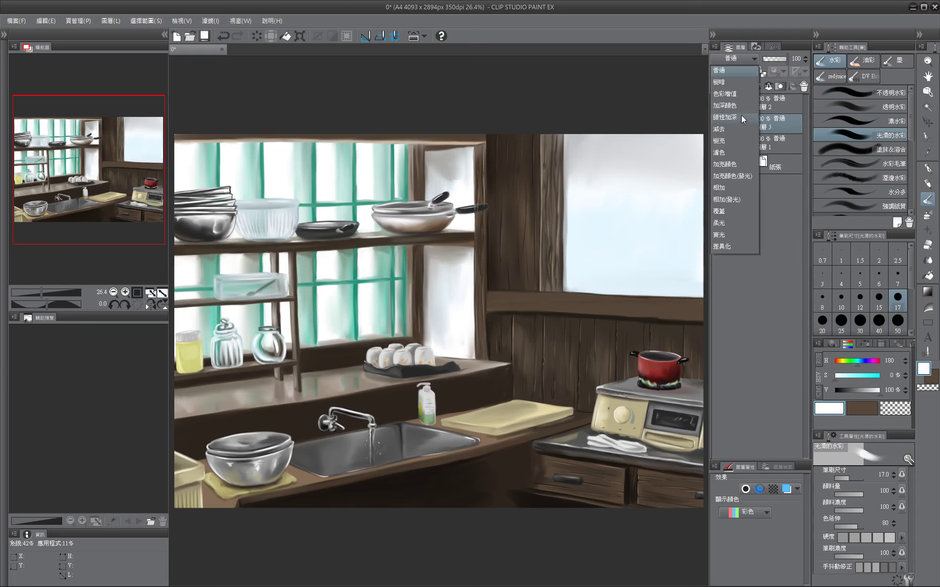
click(731, 105)
Shade the drawers and cabinet below the stove on the Linear Burn layer with light grey from the standard palette at brush sizes 100 and 70.
click(864, 343)
mouse_move(553, 470)
mouse_down()
mouse_move(643, 524)
mouse_move(600, 511)
mouse_move(610, 514)
mouse_up()
key(bracketleft)
key(bracketleft)
key(bracketleft)
key(bracketleft)
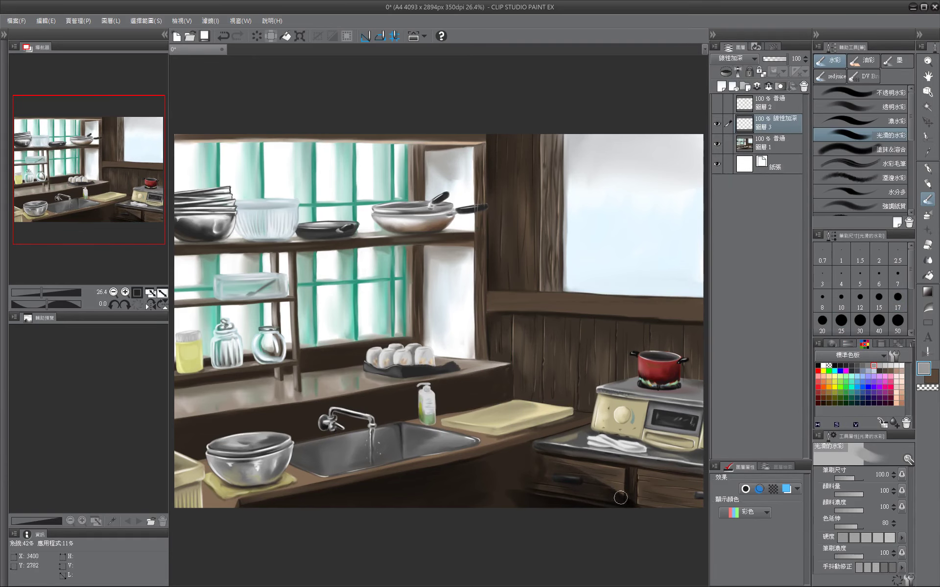
mouse_move(629, 479)
mouse_down()
mouse_move(550, 450)
mouse_move(629, 408)
mouse_up()
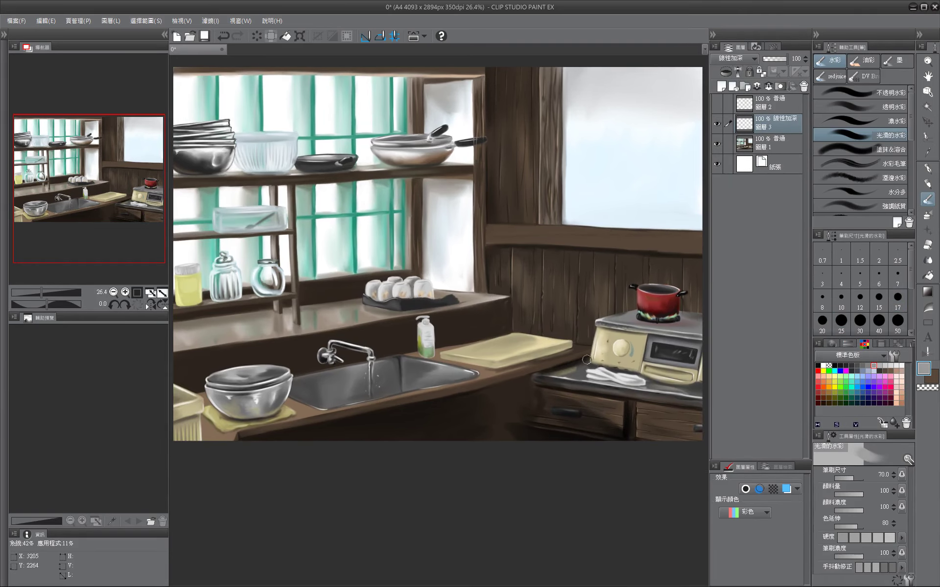
Add soft grey shadows around the stove counter and along the sink area, varying the brush size down to 30.
key(bracketleft)
key(bracketleft)
mouse_move(658, 375)
mouse_down()
mouse_move(511, 376)
mouse_move(571, 346)
mouse_up()
key(bracketright)
key(bracketright)
key(bracketright)
key(bracketright)
key(bracketright)
key(bracketright)
mouse_move(279, 356)
mouse_down()
mouse_move(271, 360)
mouse_move(336, 390)
mouse_up()
key(bracketleft)
key(bracketleft)
key(bracketleft)
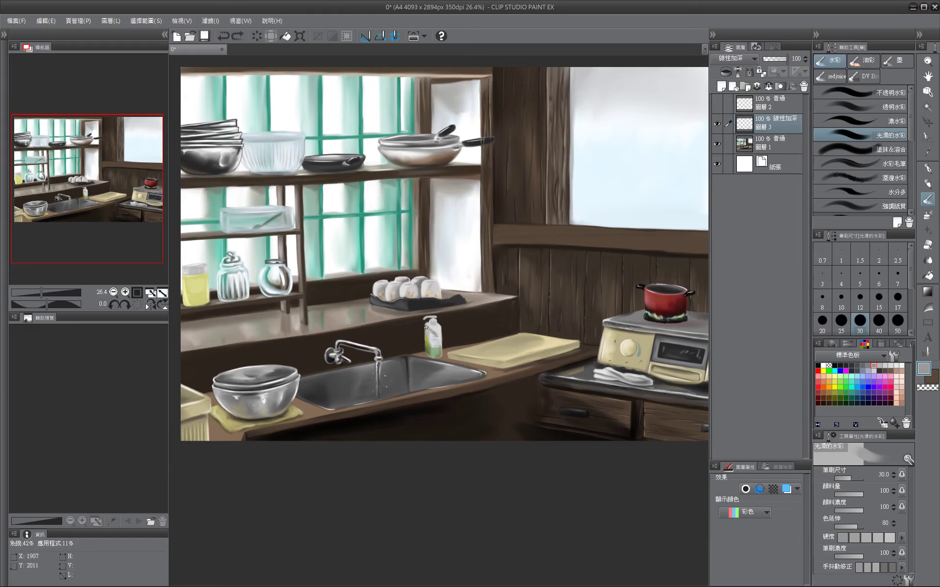
Paint a diagonal cast shadow on the plank wall between the window ledge and the stove at brush size 60.
drag(437, 350, 437, 327)
drag(428, 333, 304, 316)
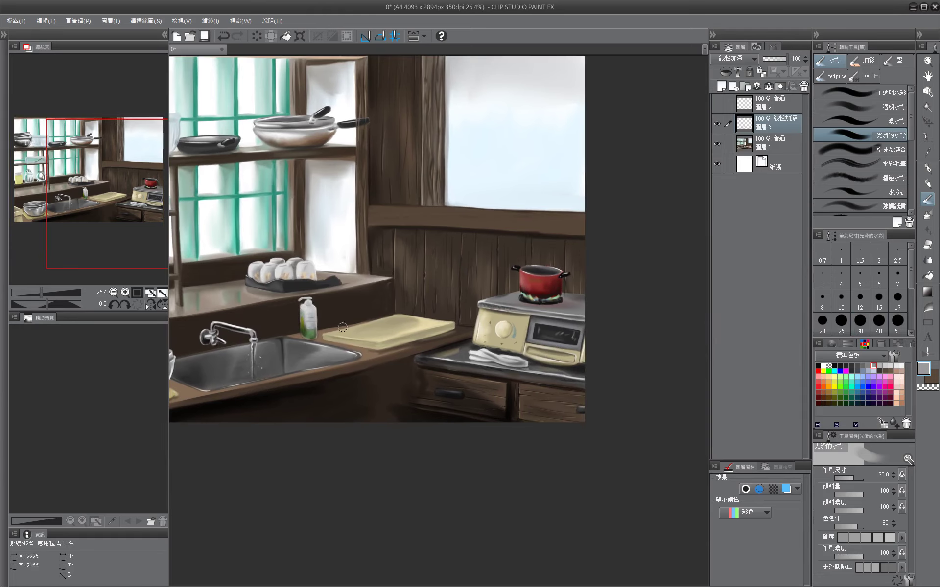
key(bracketright)
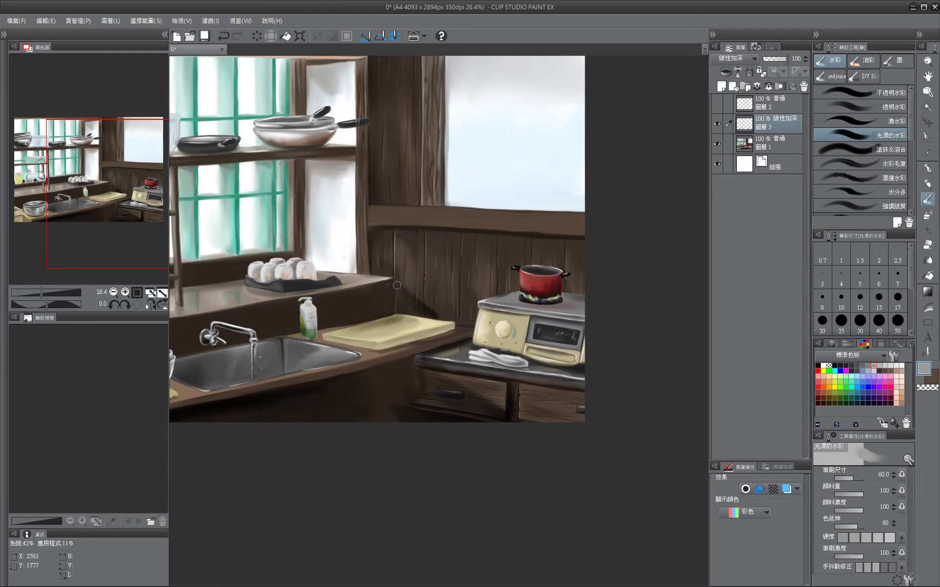
mouse_move(393, 288)
mouse_down()
mouse_move(430, 318)
mouse_move(490, 332)
mouse_up()
key(bracketleft)
key(bracketleft)
key(bracketleft)
key(bracketright)
key(bracketright)
key(bracketright)
key(bracketright)
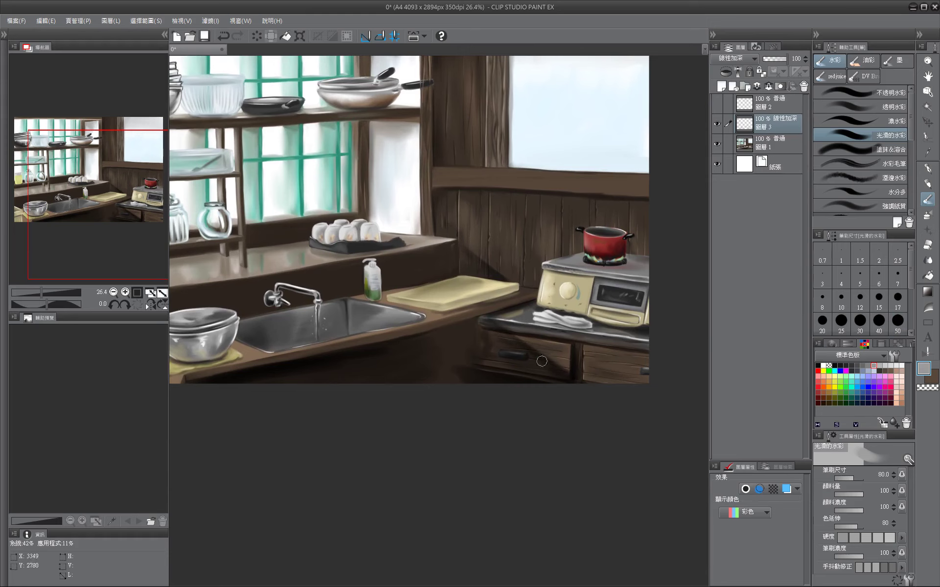
Shade beneath the upper shelf and over the white side pane and post at brush sizes 40 and 70.
mouse_move(574, 508)
mouse_down()
mouse_move(551, 449)
mouse_move(603, 511)
mouse_up()
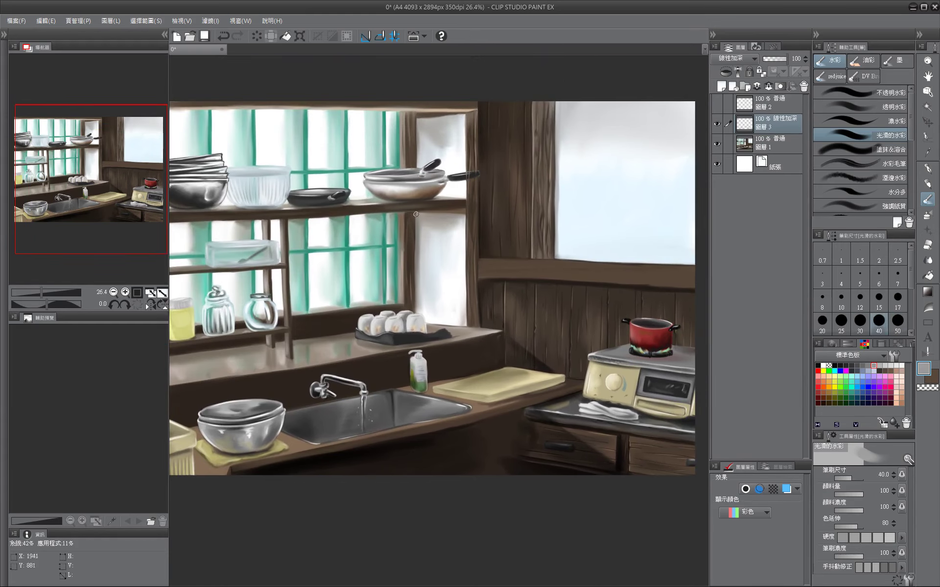
key(bracketleft)
key(bracketleft)
mouse_move(479, 107)
mouse_down()
mouse_move(556, 91)
mouse_move(486, 87)
mouse_up()
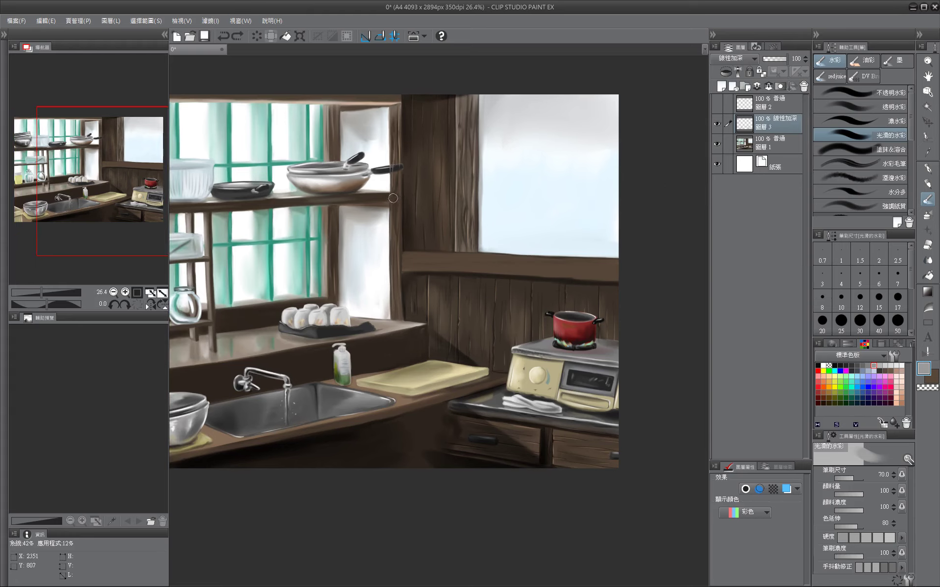
drag(455, 195, 386, 198)
key(bracketleft)
key(bracketleft)
key(bracketright)
key(bracketright)
key(bracketright)
key(bracketright)
key(bracketright)
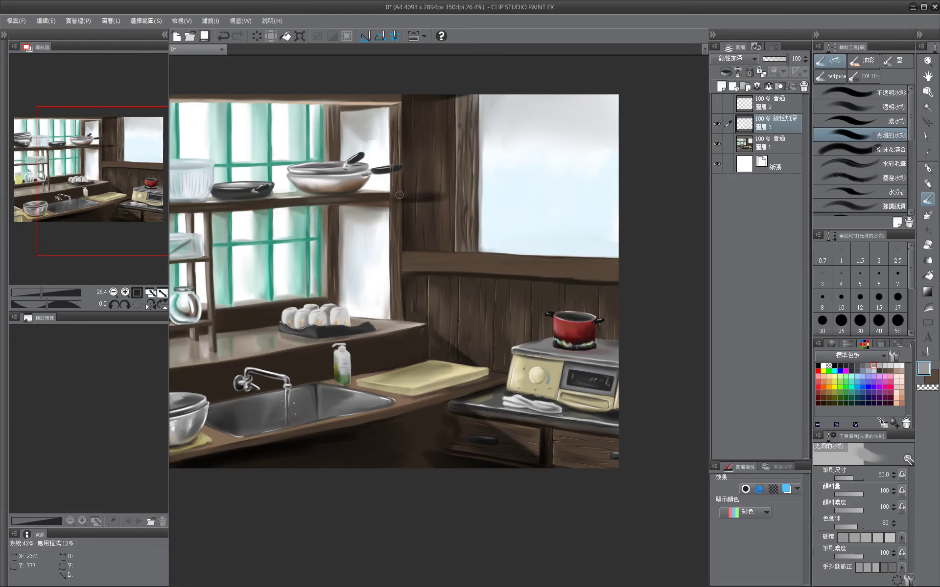
Paint the shelf and pan handle's shadow on the wall and shade the lower window frame, using brush sizes 60 to 25.
key(bracketleft)
key(bracketleft)
key(bracketleft)
key(bracketleft)
key(bracketleft)
key(bracketleft)
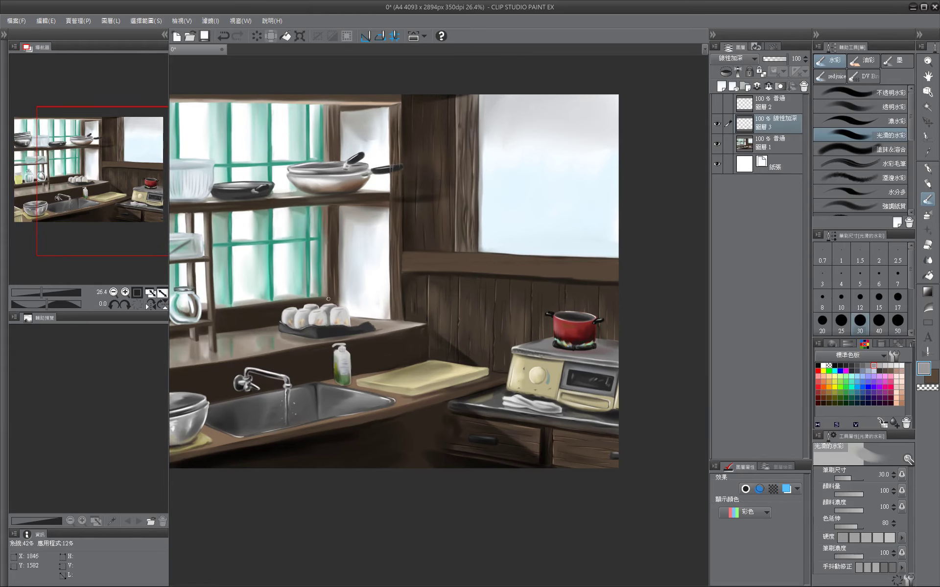
scroll(423, 367, left, 5)
key(bracketleft)
key(bracketleft)
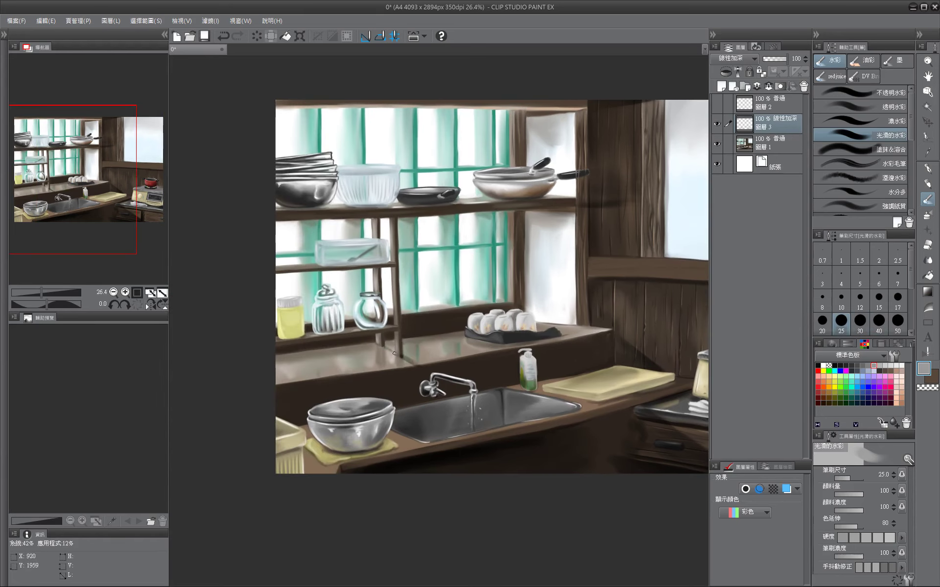
Shade the ledge around the shelf legs below the glass jars at brush sizes 30 and 60.
key(bracketright)
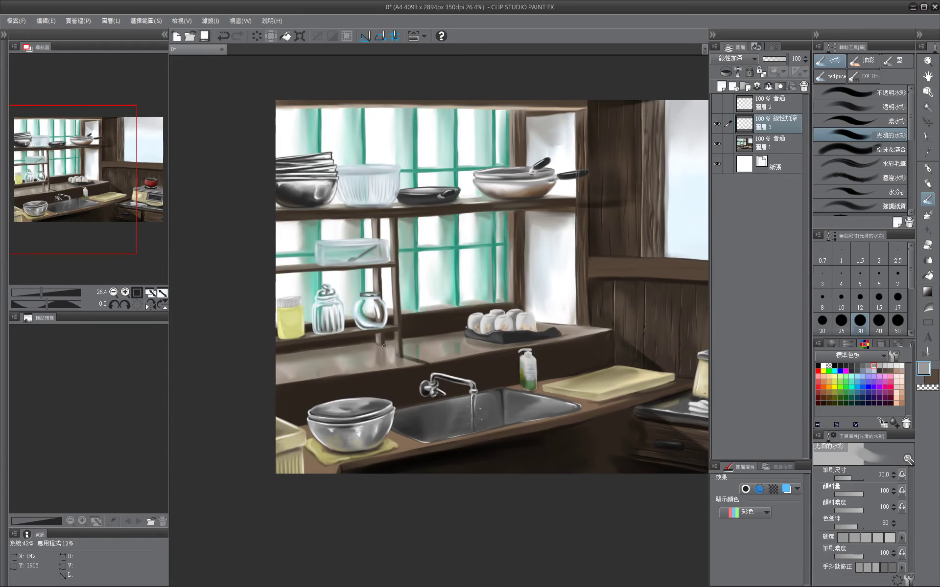
key(bracketright)
key(bracketright)
key(bracketright)
mouse_move(300, 380)
mouse_down()
mouse_move(410, 361)
mouse_move(386, 318)
mouse_up()
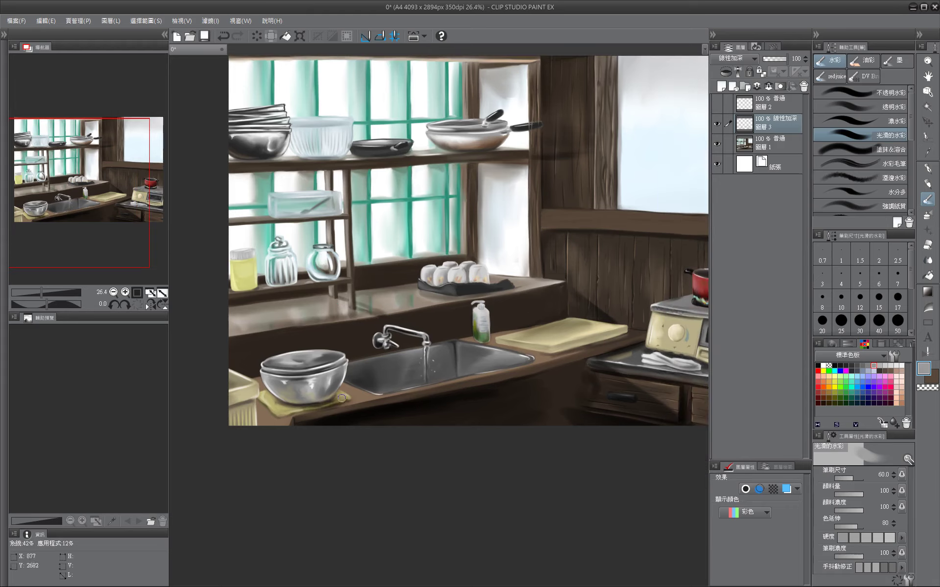
Deepen the shadows along the sink counter and the shelves at brush sizes 100 and 70.
drag(459, 480, 447, 539)
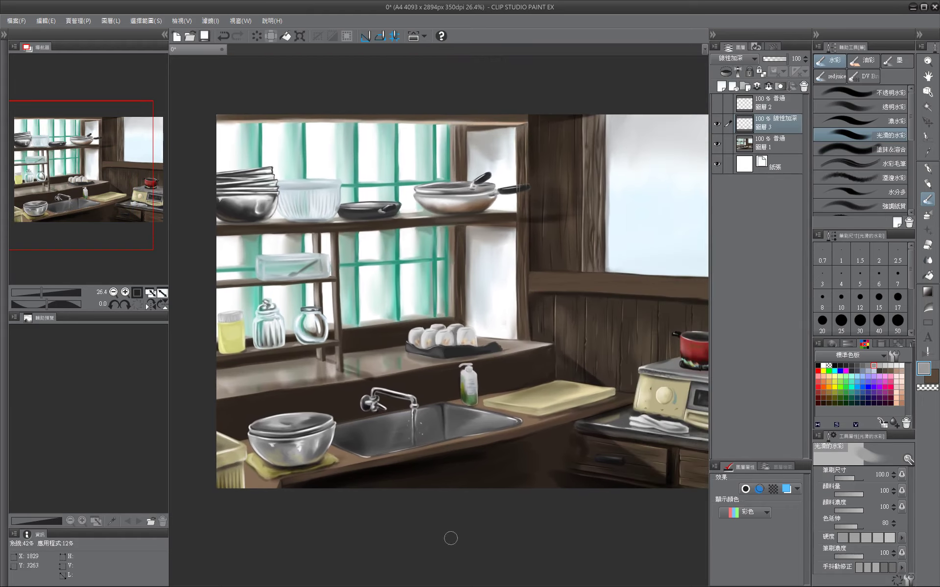
key(bracketleft)
key(bracketleft)
key(bracketleft)
key(bracketright)
key(bracketright)
key(bracketright)
key(bracketright)
drag(232, 224, 133, 234)
drag(466, 535, 277, 471)
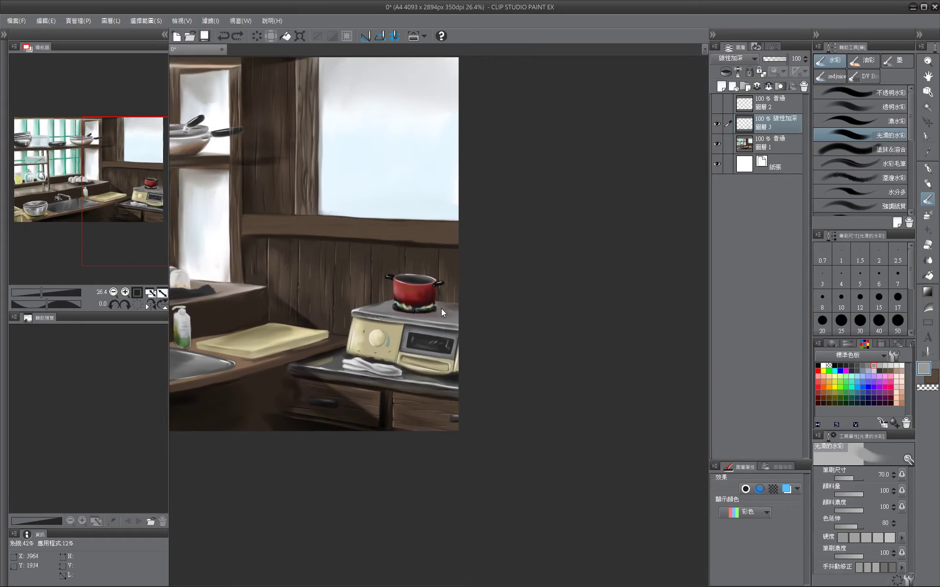
Shade the stove's edges at brush size 80 and the wooden wall beside the large window at brush size 50.
key(bracketright)
drag(398, 327, 464, 360)
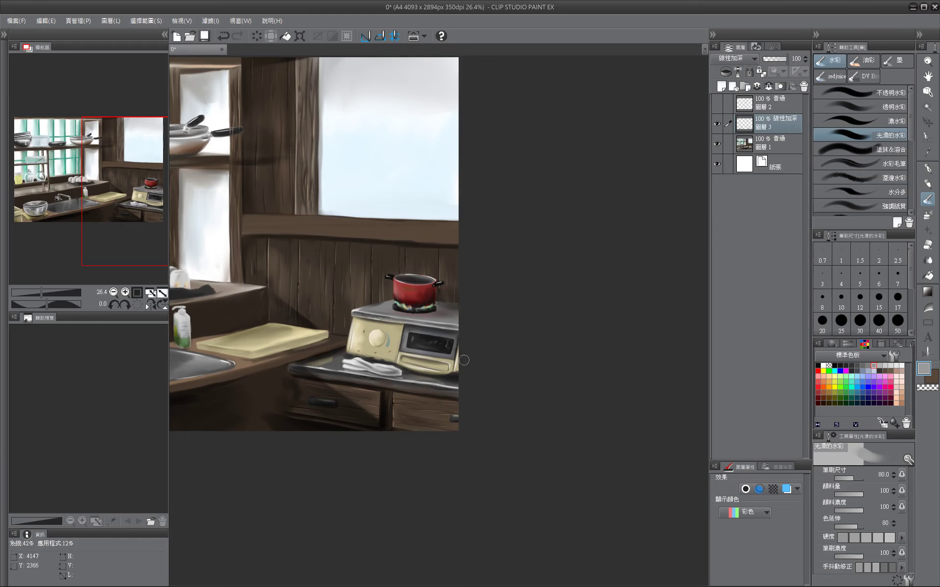
key(ctrl+0)
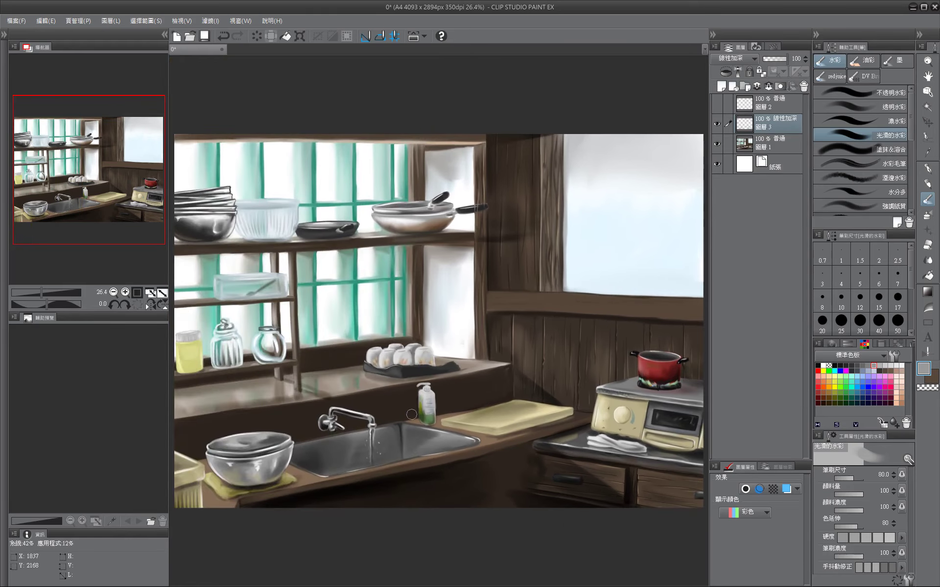
key(bracketleft)
key(bracketleft)
key(bracketleft)
key(bracketleft)
key(bracketleft)
key(bracketright)
key(bracketright)
key(bracketright)
key(bracketright)
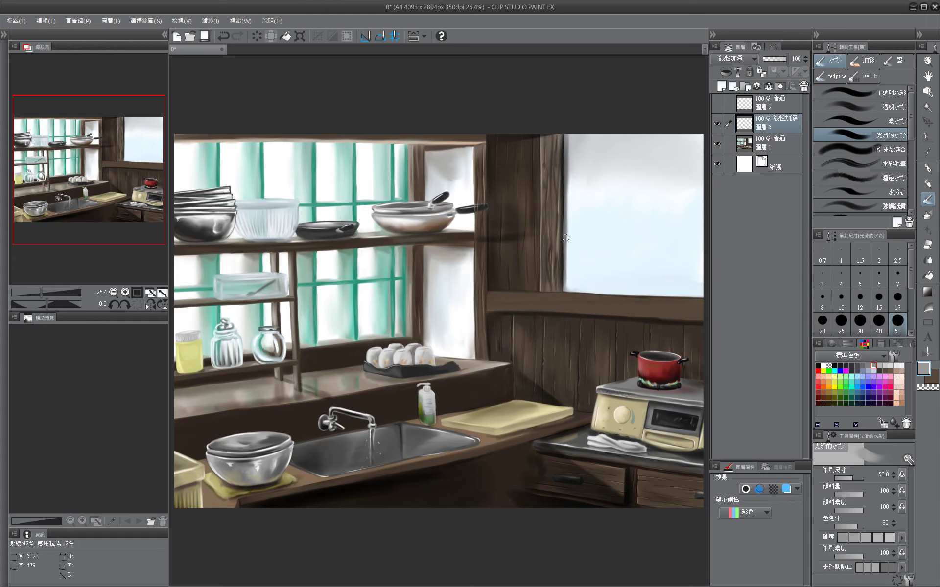
drag(562, 210, 530, 213)
Merge the Linear Burn layer into the painting layer, show the sketch layer and save the file.
click(767, 86)
key(bracketleft)
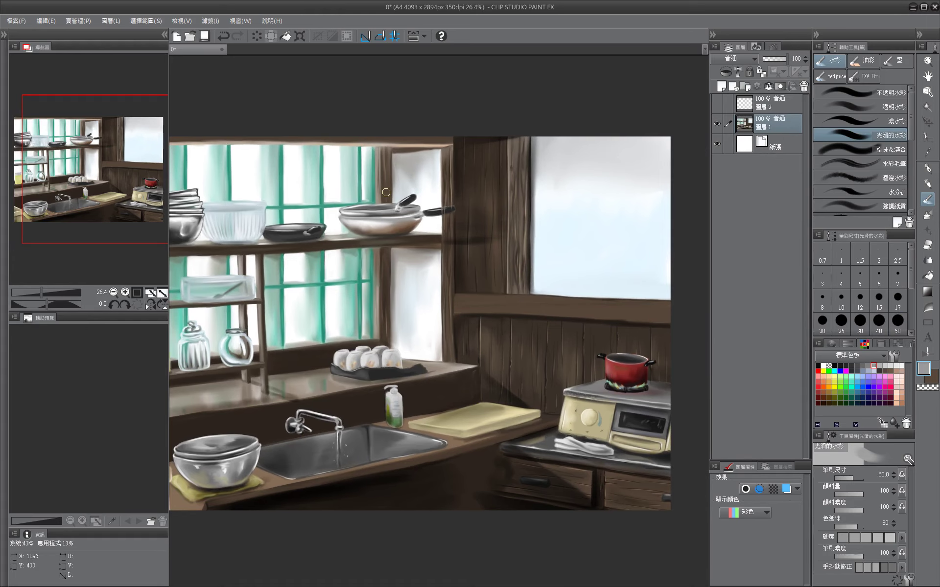
drag(385, 192, 417, 190)
click(716, 104)
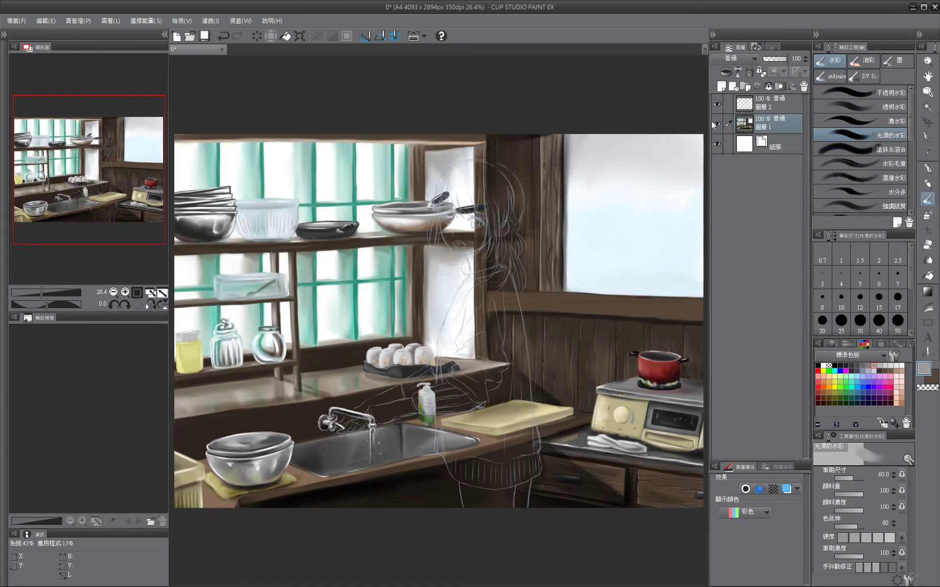
click(204, 38)
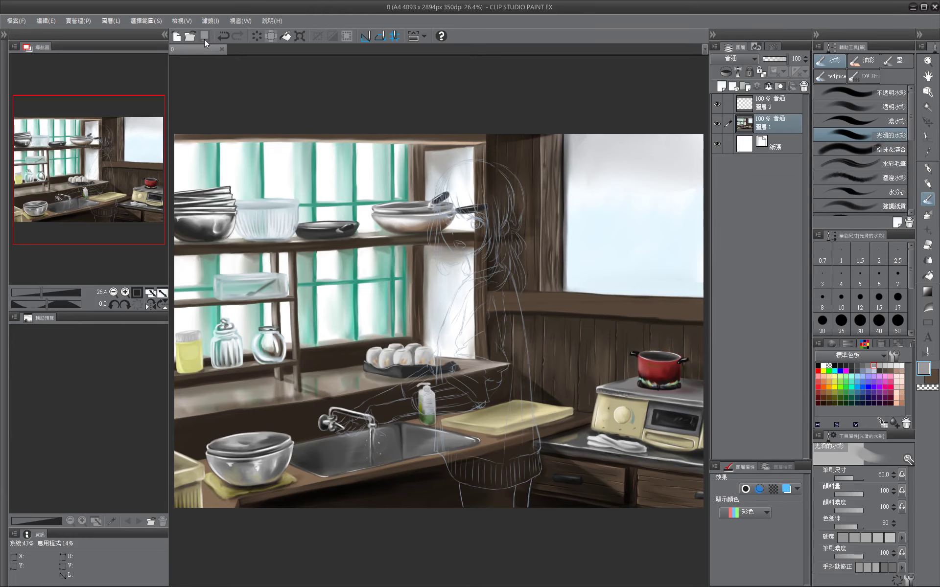
Add fine white highlights to the stove top's edge at brush size 7.
mouse_move(671, 410)
mouse_down()
mouse_move(480, 376)
mouse_move(528, 370)
mouse_up()
key(bracketleft)
key(bracketleft)
key(bracketleft)
key(bracketleft)
key(bracketleft)
key(bracketleft)
key(bracketleft)
key(bracketleft)
key(bracketleft)
key(bracketleft)
key(bracketleft)
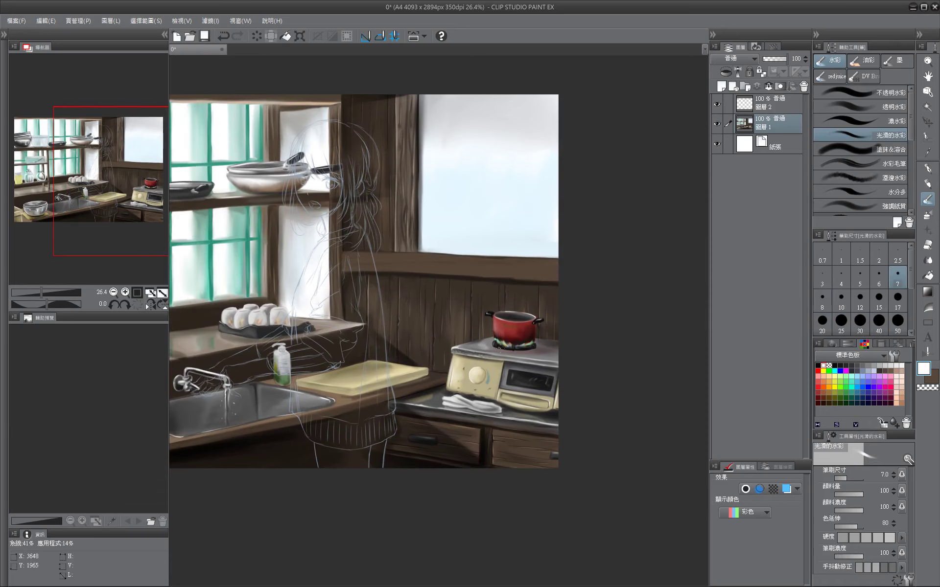
Shade the stove top around the red pot with a sampled dark grey at brush sizes 17 and 25.
alt+click(496, 348)
key(bracketright)
key(bracketright)
key(bracketright)
key(bracketright)
key(bracketright)
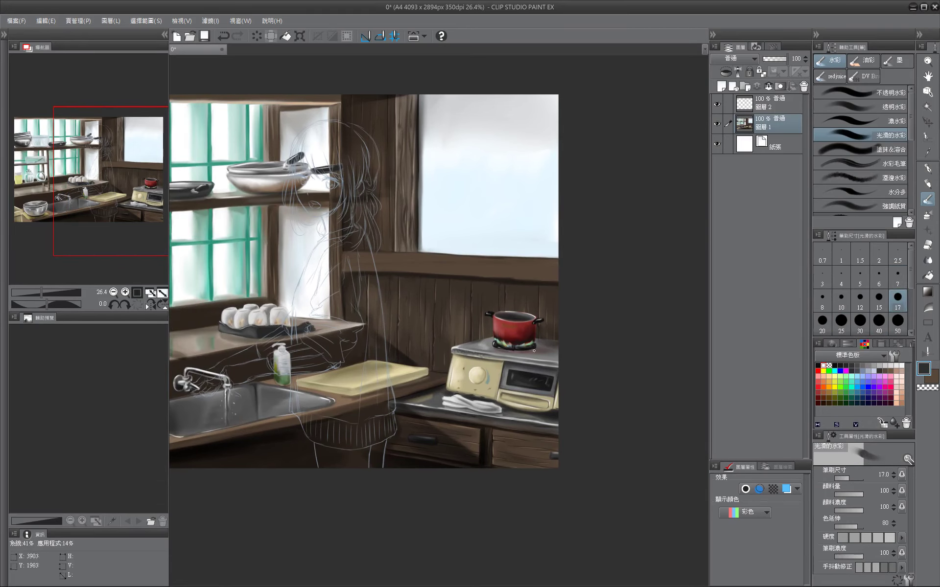
key(bracketright)
key(bracketright)
drag(574, 364, 530, 361)
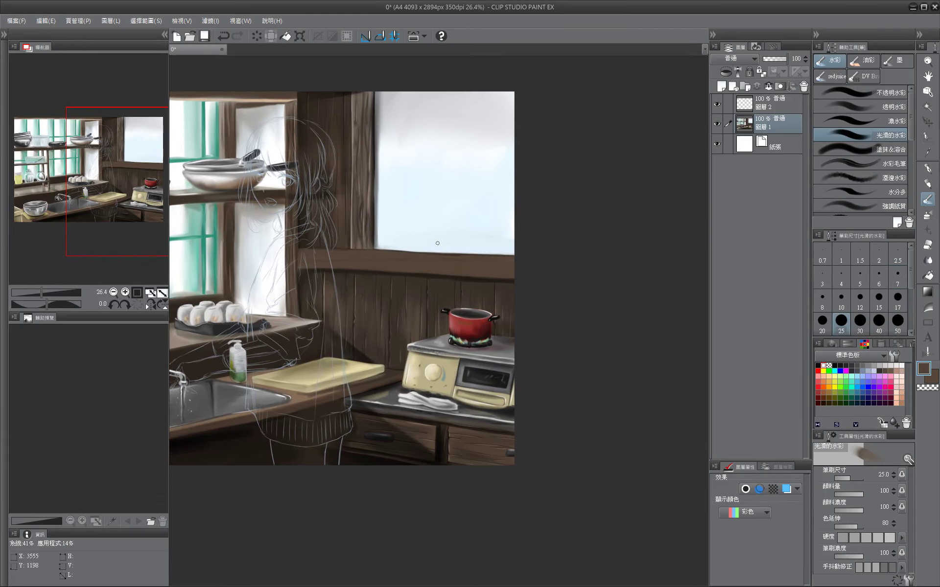
Draw dark wood grain along the beam under the large window with sampled dark browns at brush sizes 15 and 12.
alt+click(469, 272)
key(bracketleft)
key(bracketleft)
key(bracketleft)
key(bracketleft)
key(bracketright)
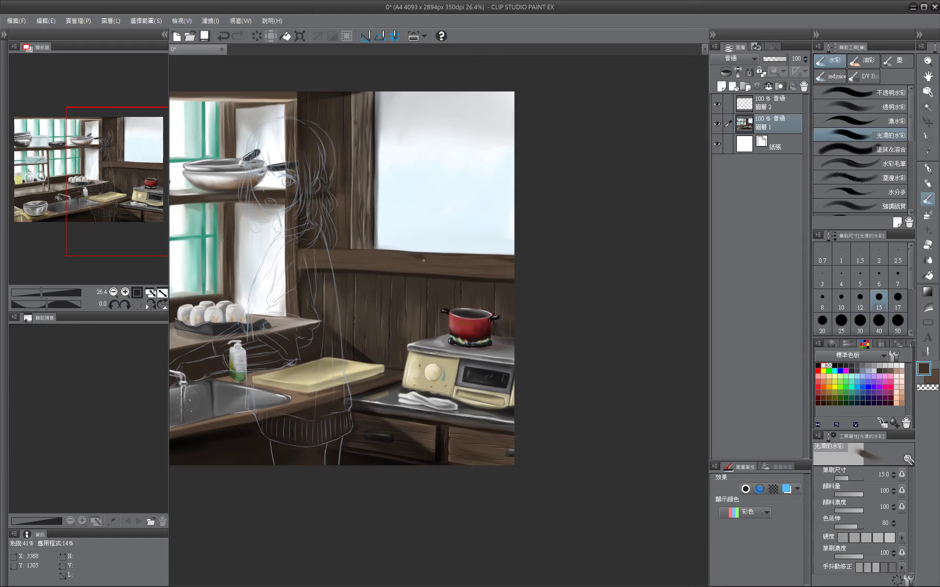
alt+click(480, 264)
key(bracketleft)
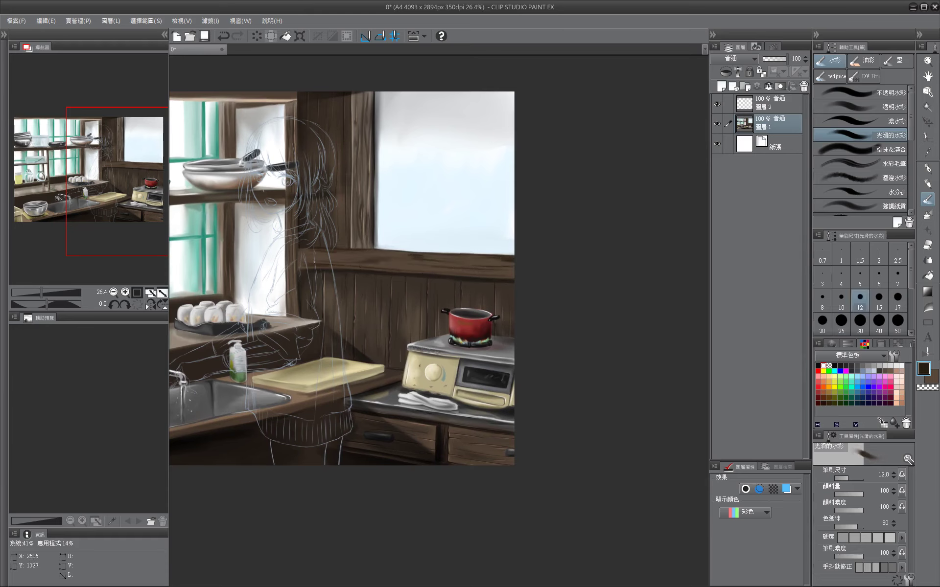
drag(362, 261, 366, 260)
drag(477, 275, 496, 277)
alt+click(395, 263)
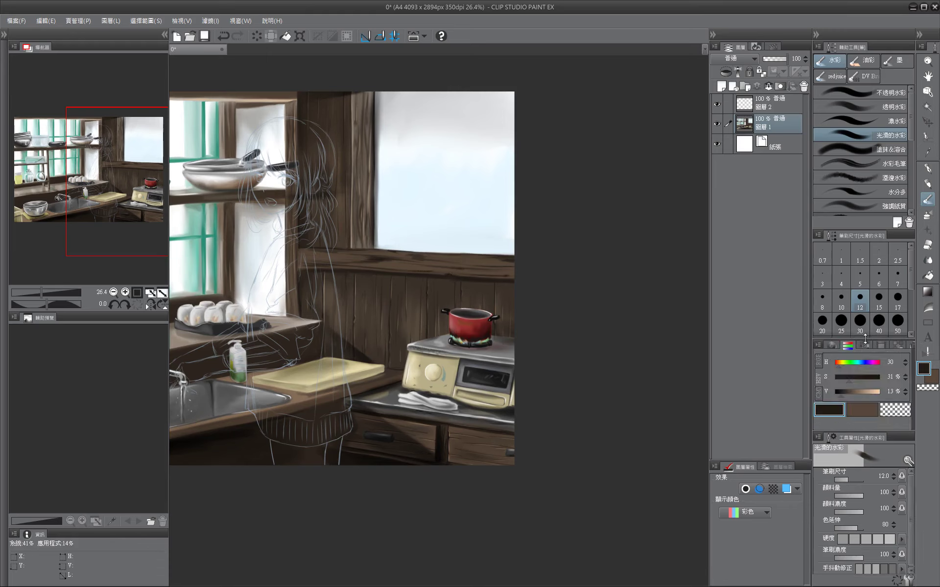
Add light brown highlights to the window beam's grain and the plank wall below it at brush size 10.
key(bracketleft)
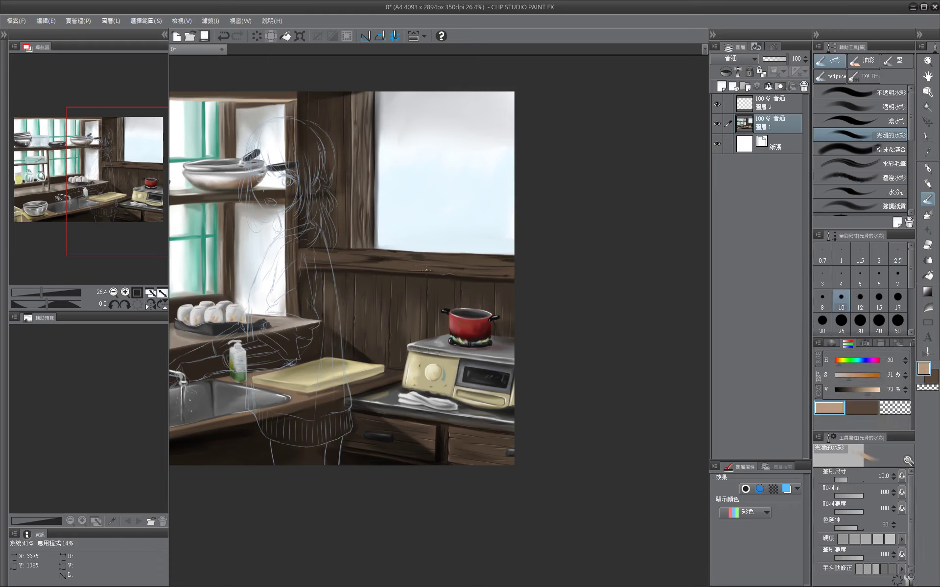
mouse_move(426, 270)
mouse_down()
mouse_move(477, 276)
mouse_move(463, 270)
mouse_move(507, 267)
mouse_up()
alt+click(373, 307)
mouse_move(373, 307)
mouse_down()
mouse_move(501, 257)
mouse_move(324, 335)
mouse_move(552, 383)
mouse_move(372, 293)
mouse_up()
Darken the plank wall and the beam above the stove with sampled browns at brush sizes 30 and 25.
click(860, 320)
alt+click(343, 342)
drag(572, 245, 491, 245)
key(bracketleft)
alt+click(490, 246)
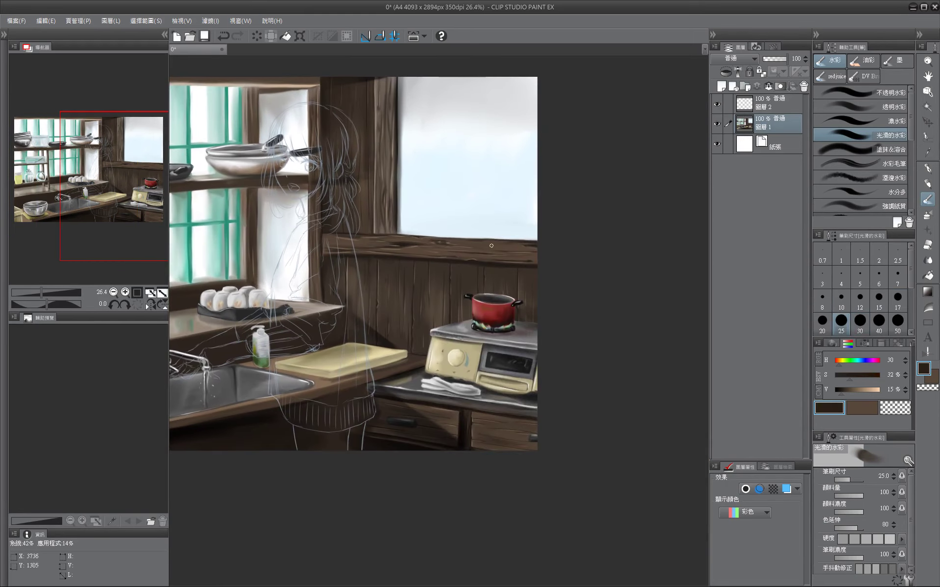
Refine the wood grain on the window beam and post with dark brown at brush size 10 and save the file.
key(bracketleft)
key(bracketleft)
key(bracketleft)
key(bracketleft)
key(bracketleft)
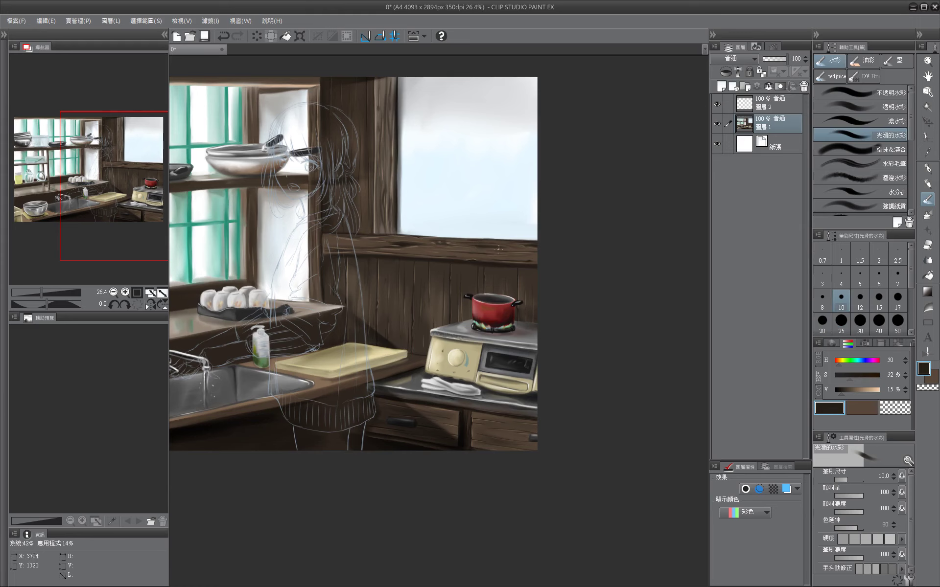
key(ctrl+0)
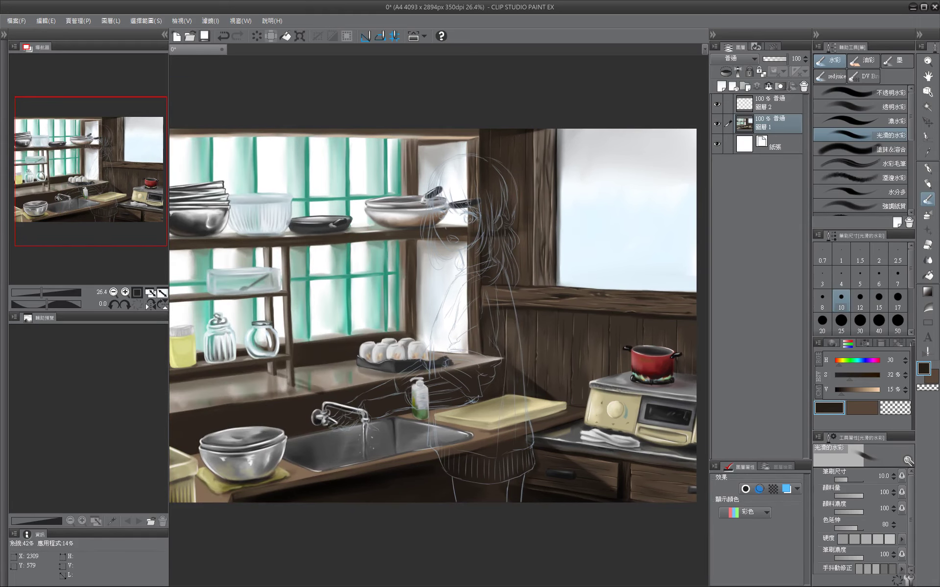
mouse_move(467, 203)
mouse_down()
mouse_move(472, 158)
mouse_move(477, 208)
mouse_up()
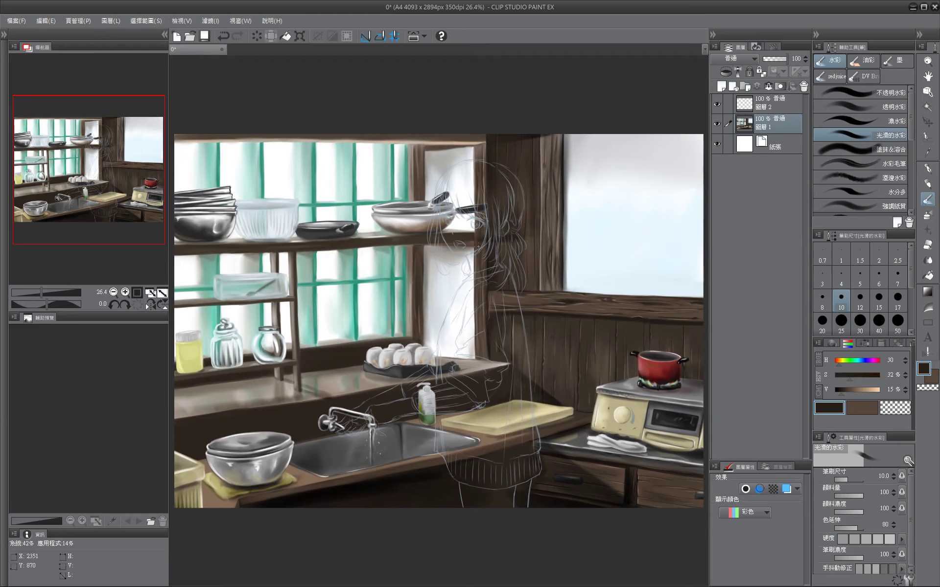
key(ctrl+s)
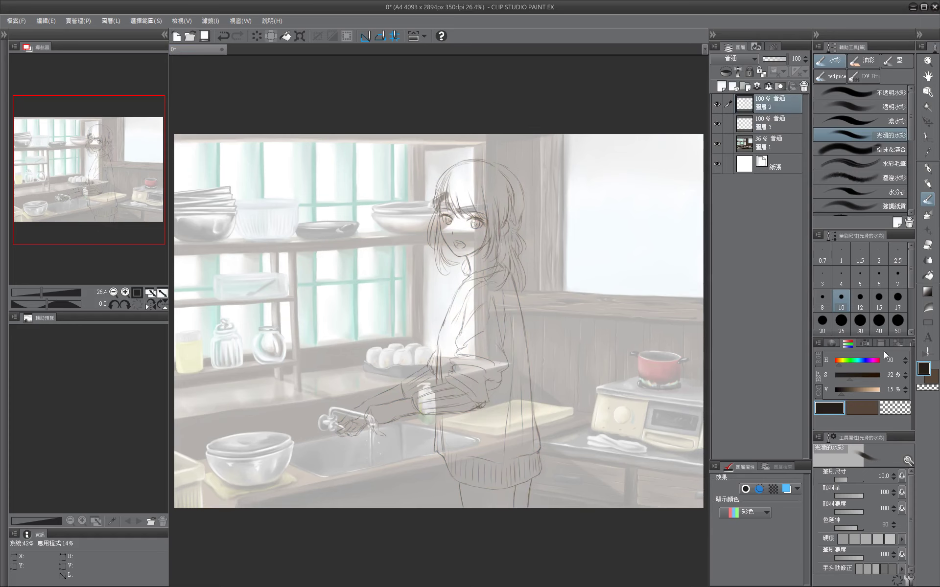
Paint the girl's face and neck with a pale skin tone from the standard palette on the layer beneath the sketch at brush size 80.
key(alt+bracketleft)
click(864, 343)
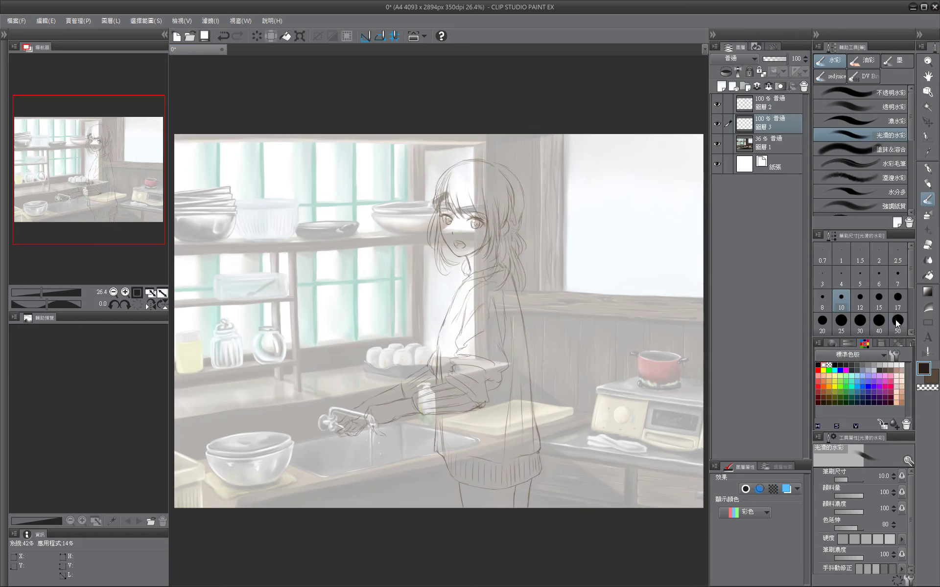
click(901, 375)
mouse_move(446, 201)
mouse_down()
mouse_move(456, 247)
mouse_move(486, 237)
mouse_move(476, 258)
mouse_up()
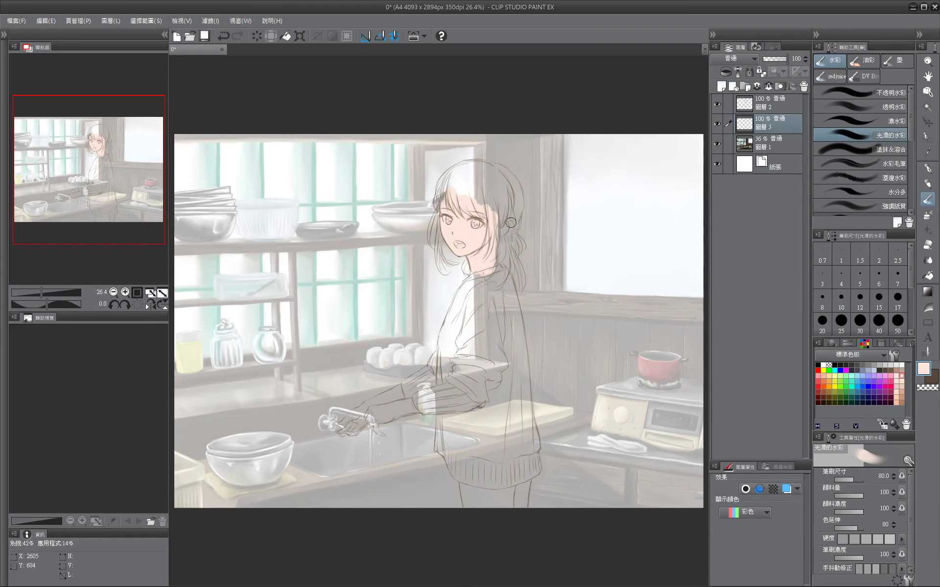
Lower the sketch layer's opacity to 38% and extend the pale skin tone over the girl's ear and neck at brush size 50.
key(bracketleft)
key(bracketleft)
key(bracketleft)
key(bracketleft)
key(bracketleft)
key(bracketleft)
key(bracketleft)
mouse_move(479, 313)
mouse_down()
mouse_move(528, 248)
mouse_move(518, 325)
mouse_up()
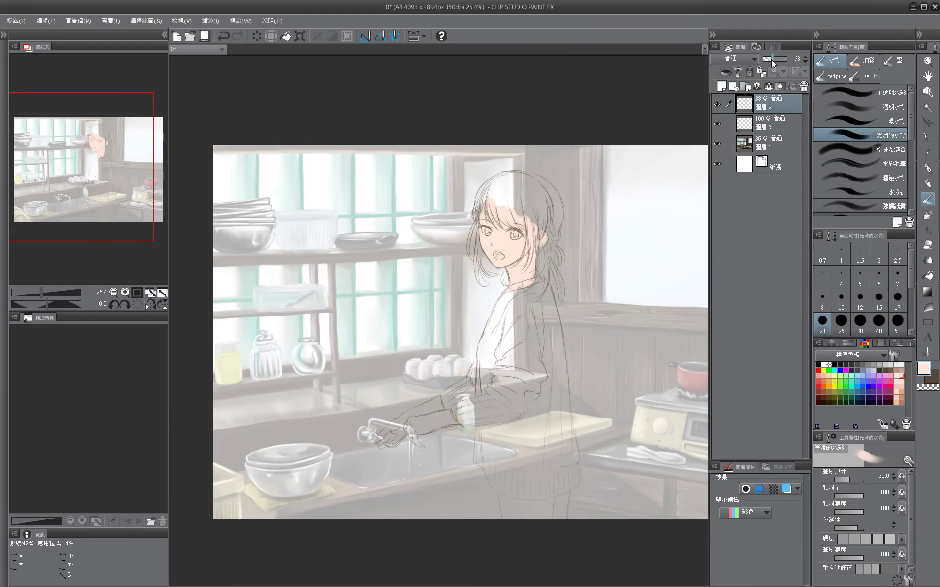
key(bracketright)
key(bracketright)
key(bracketright)
key(bracketright)
drag(537, 250, 530, 287)
Shade the forehead below the bangs and the inner ear with a muted skin shadow (H 19, S 22, V 73), reducing the brush to size 12.
click(848, 343)
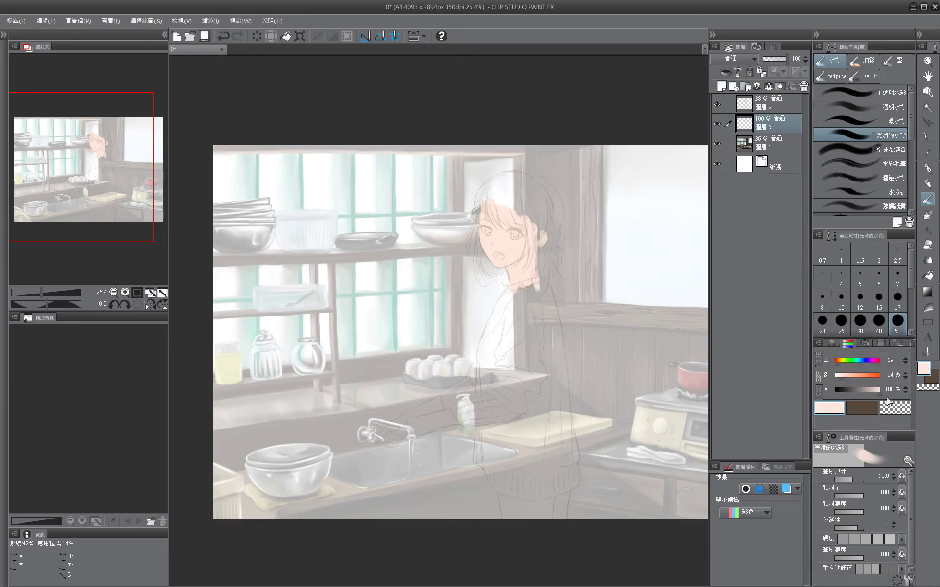
alt+click(507, 239)
key(bracketleft)
key(bracketleft)
key(bracketleft)
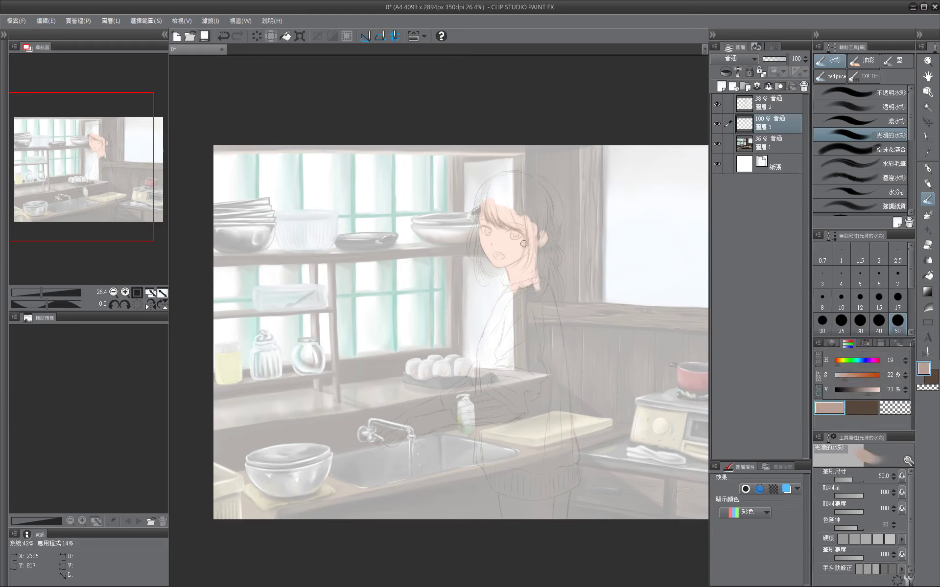
key(bracketleft)
key(bracketleft)
key(bracketleft)
key(bracketleft)
key(bracketleft)
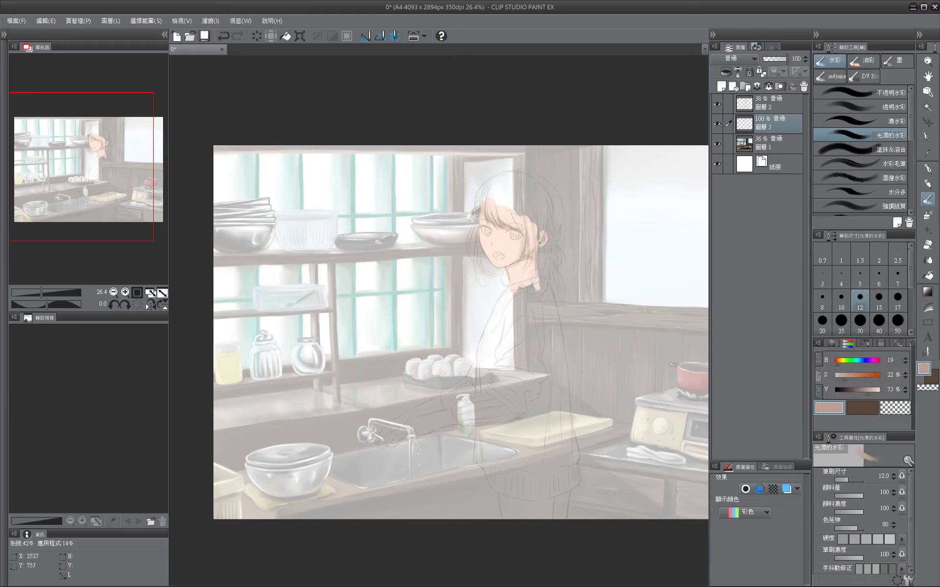
Build up the skin shadow on the girl's neck below the jaw and inside the ear, finishing at brush size 17.
scroll(506, 219, up, 2)
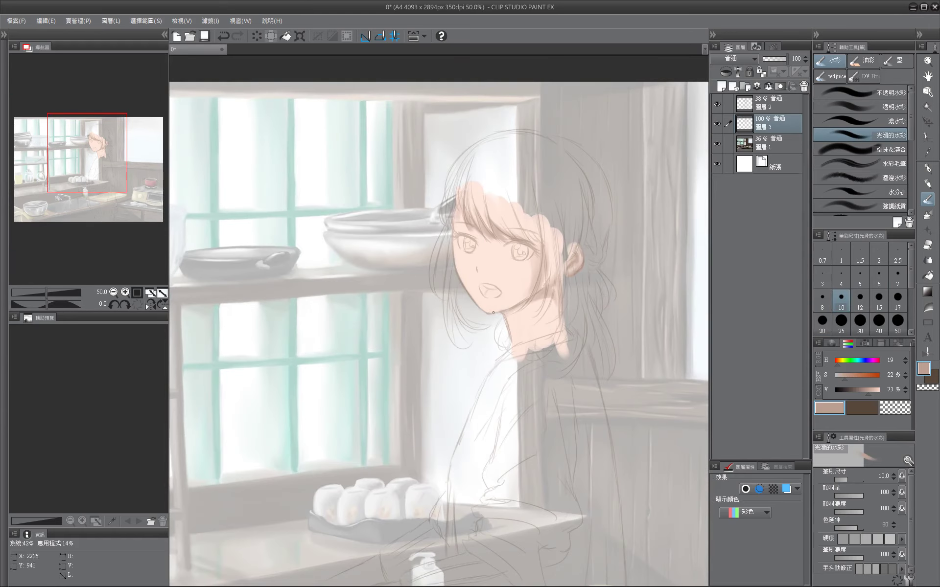
key(bracketright)
key(bracketright)
key(bracketright)
key(bracketright)
key(bracketright)
key(bracketright)
mouse_move(535, 336)
mouse_down()
mouse_move(521, 282)
mouse_move(536, 282)
mouse_move(523, 259)
mouse_move(512, 293)
mouse_move(510, 284)
mouse_up()
key(bracketleft)
key(bracketleft)
drag(519, 230, 512, 255)
key(bracketleft)
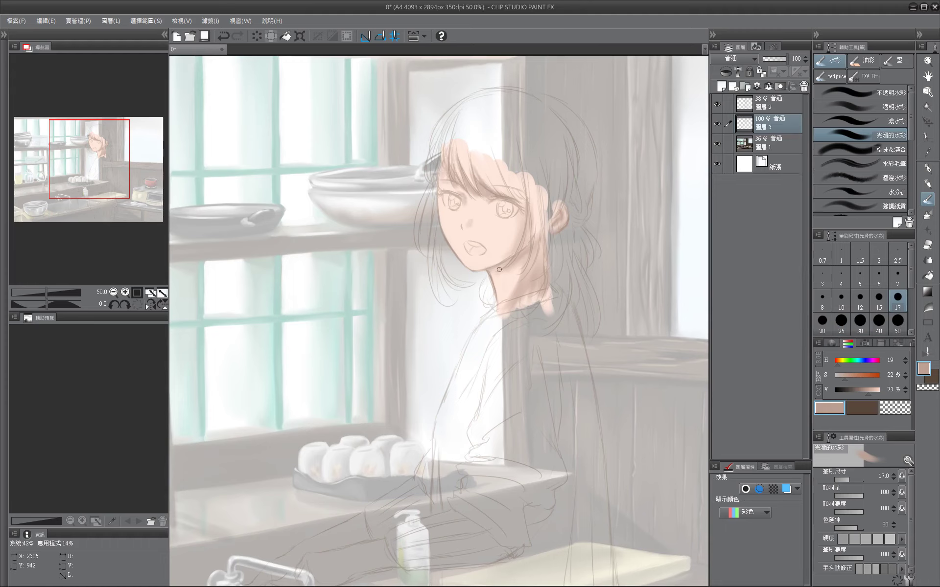
Soften the facial shading below the bangs at brush size 30 and refine the jaw and neck shadow at size 10.
key(bracketright)
key(bracketright)
key(bracketright)
mouse_move(509, 260)
mouse_down()
mouse_move(536, 228)
mouse_move(511, 188)
mouse_up()
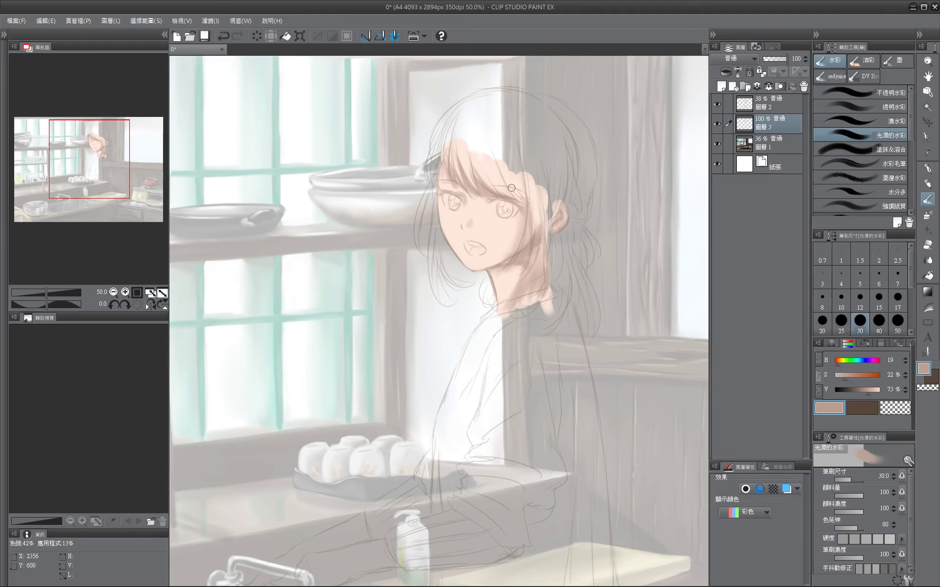
key(bracketleft)
key(bracketleft)
key(bracketleft)
key(bracketleft)
key(bracketleft)
key(bracketleft)
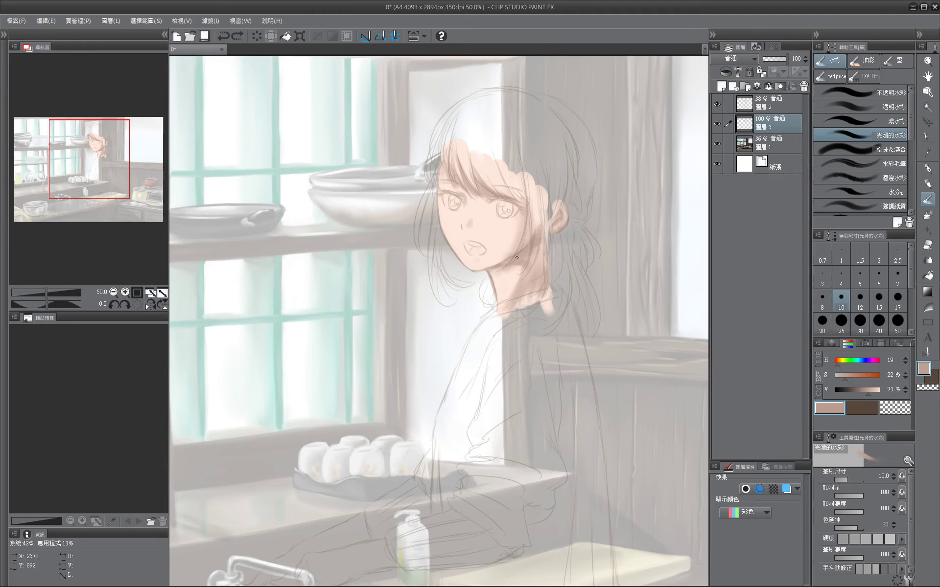
Add highlights to the girl's face with a very light skin tone (H 19, S 6, V 100) using small brush sizes around 17.
click(864, 342)
click(832, 362)
click(848, 342)
key(bracketright)
key(bracketright)
key(bracketright)
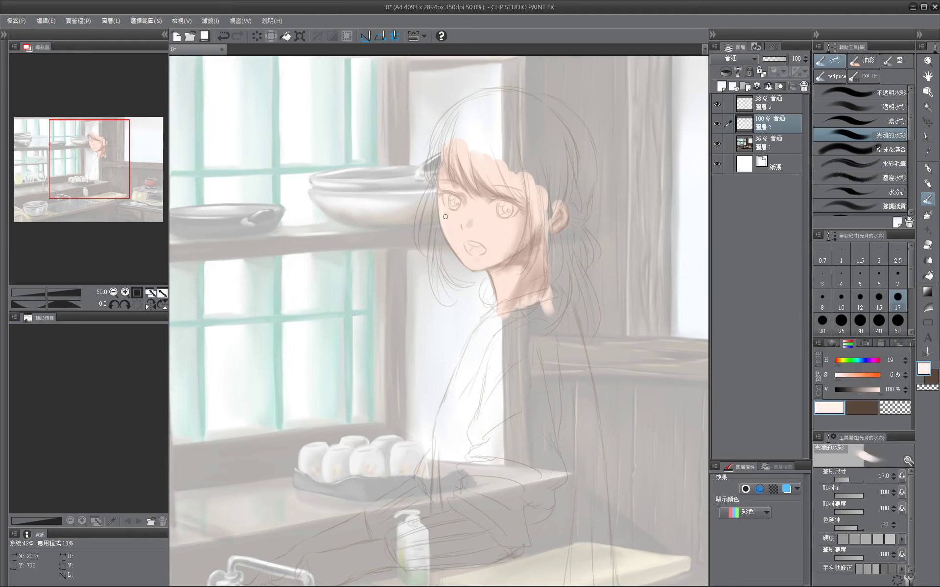
key(bracketleft)
key(bracketleft)
key(bracketleft)
key(bracketright)
key(bracketright)
key(bracketright)
key(bracketleft)
key(bracketright)
key(bracketright)
key(bracketleft)
key(bracketleft)
key(bracketleft)
key(bracketleft)
key(bracketright)
key(bracketright)
key(bracketright)
key(bracketright)
Adjust the skin layer's brightness to -9 and contrast to 10.
key(ctrl+u)
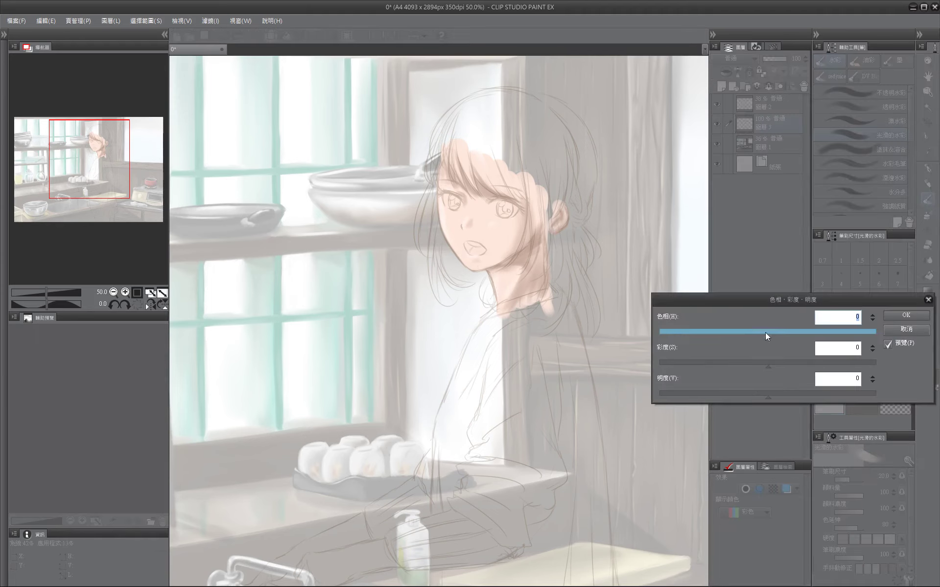
key(Escape)
key(ctrl+shift+u)
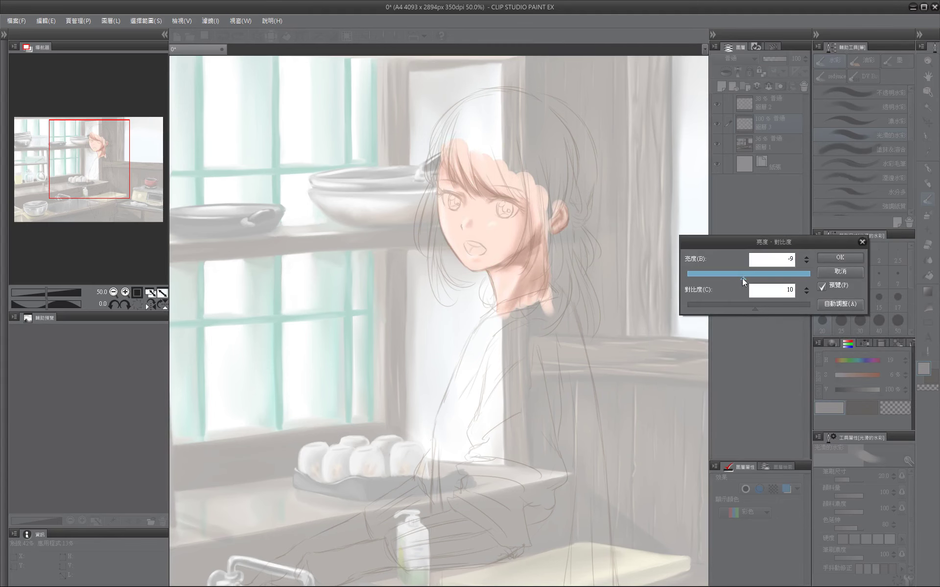
key(Return)
Blend the face and jaw shading with a pale skin tone from the standard palette at brush sizes 30 and 20.
drag(494, 223, 503, 282)
key(bracketright)
key(bracketright)
key(bracketright)
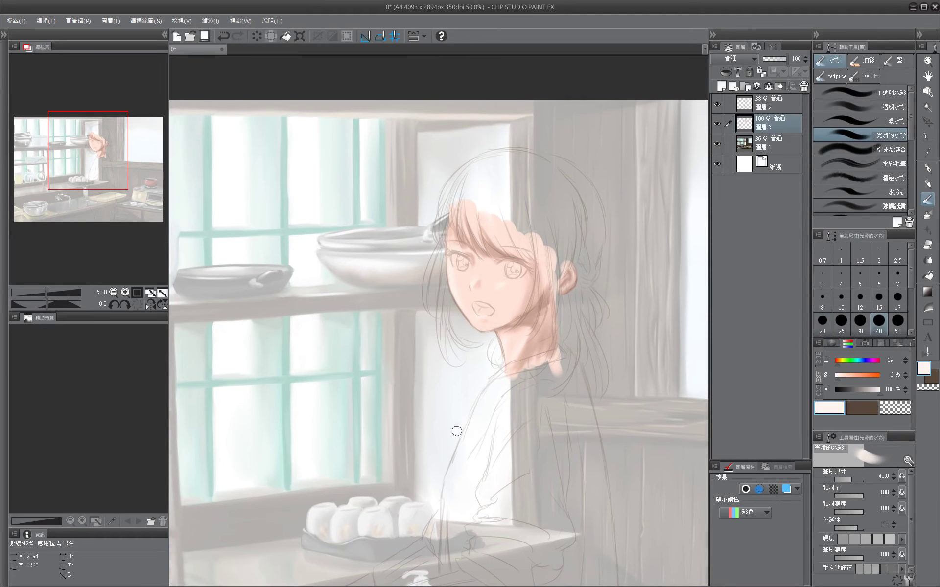
click(864, 343)
click(901, 381)
key(bracketleft)
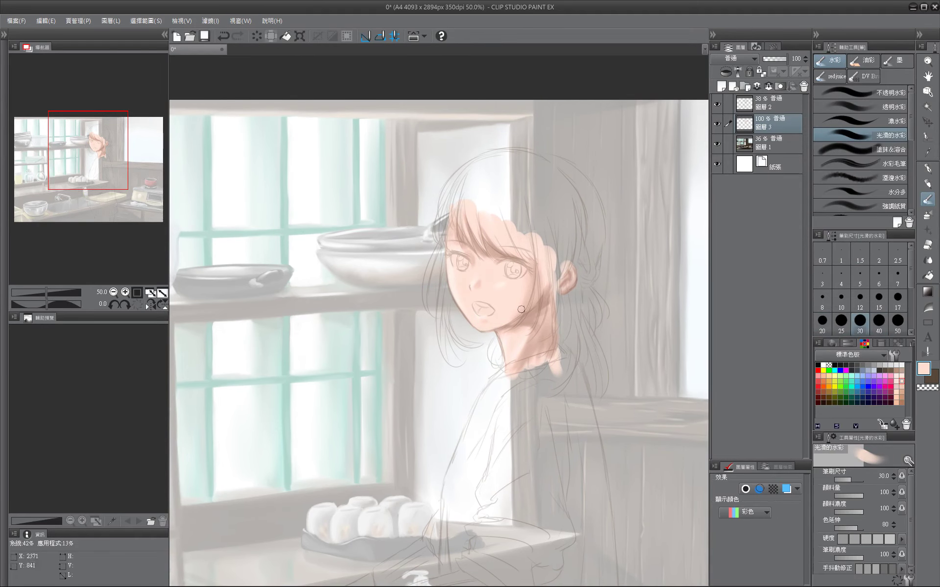
key(bracketright)
key(bracketleft)
key(bracketleft)
key(bracketleft)
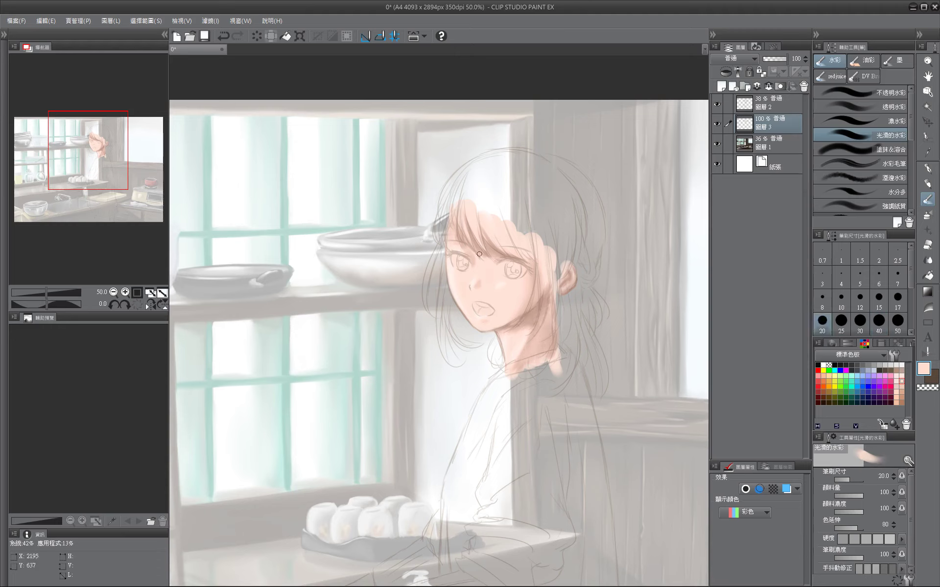
Refine the facial shading with a sampled skin tone at brush size 20 and lower the sketch layer's opacity to 20%.
key(bracketright)
key(bracketright)
key(bracketright)
alt+click(531, 314)
key(bracketleft)
key(bracketleft)
key(bracketleft)
click(768, 102)
drag(783, 59, 770, 58)
click(768, 123)
Outline the girl's face and jaw with reddish brown (H 17, S 39, V 57) using a thin brush around size 8.
click(848, 342)
drag(867, 391, 854, 380)
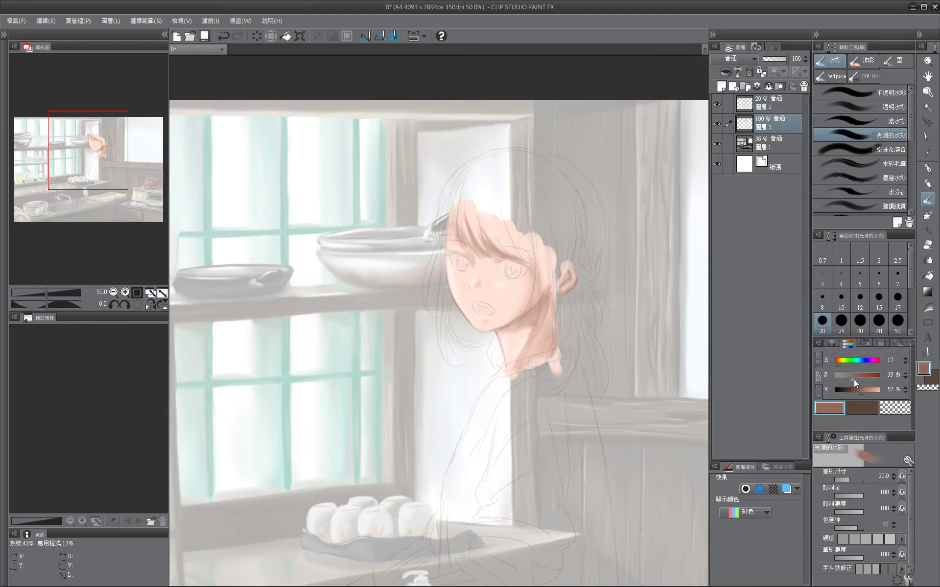
key(bracketleft)
key(bracketleft)
key(bracketleft)
key(bracketleft)
key(bracketleft)
key(bracketleft)
key(bracketleft)
key(bracketleft)
key(bracketleft)
drag(474, 327, 509, 306)
key(bracketright)
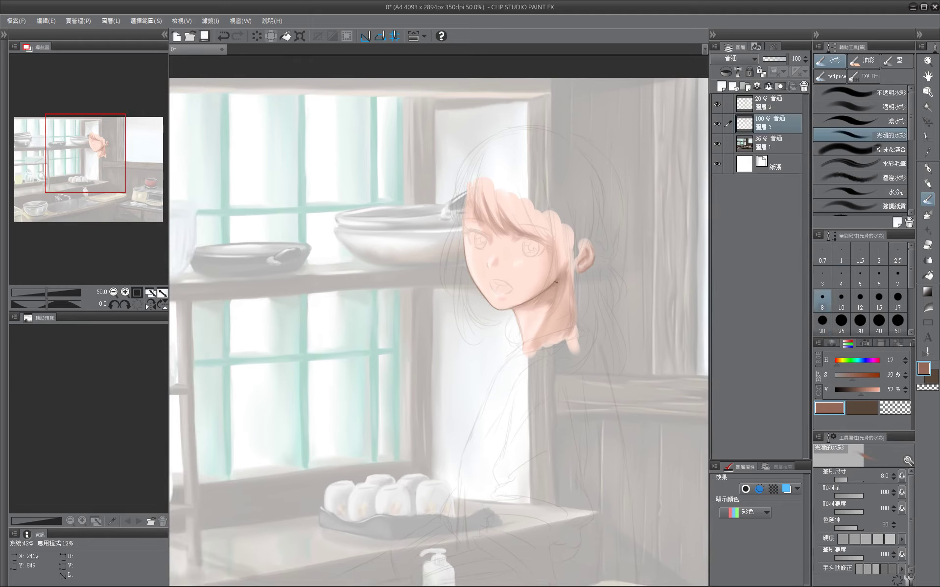
Draw the nose mark and the open mouth's outline in dark reddish brown (value 35%) at brush sizes 5 and 3.
click(850, 392)
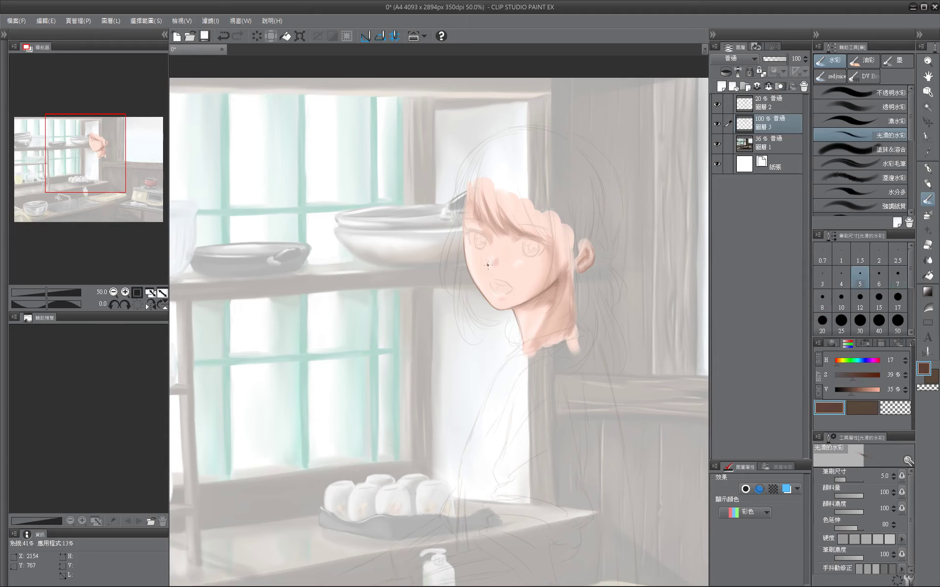
key(bracketleft)
key(bracketleft)
drag(493, 251, 451, 248)
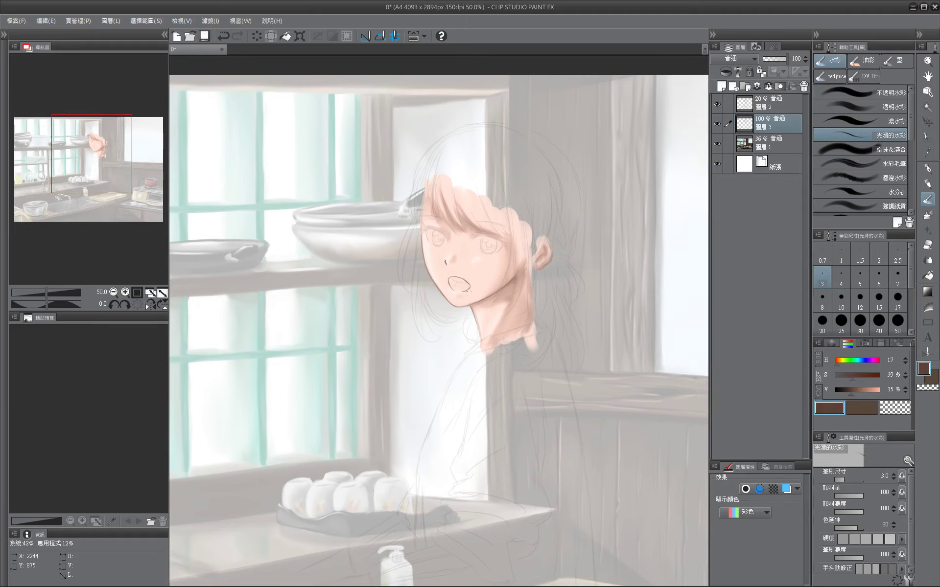
Fill the inside of the mouth with dark reddish brown and paint the tongue in pink (H 4, S 39, V 87) at brush size 12.
key(bracketright)
key(bracketright)
key(bracketright)
drag(851, 389, 874, 390)
click(836, 360)
key(bracketright)
key(bracketright)
key(bracketright)
key(bracketright)
click(452, 287)
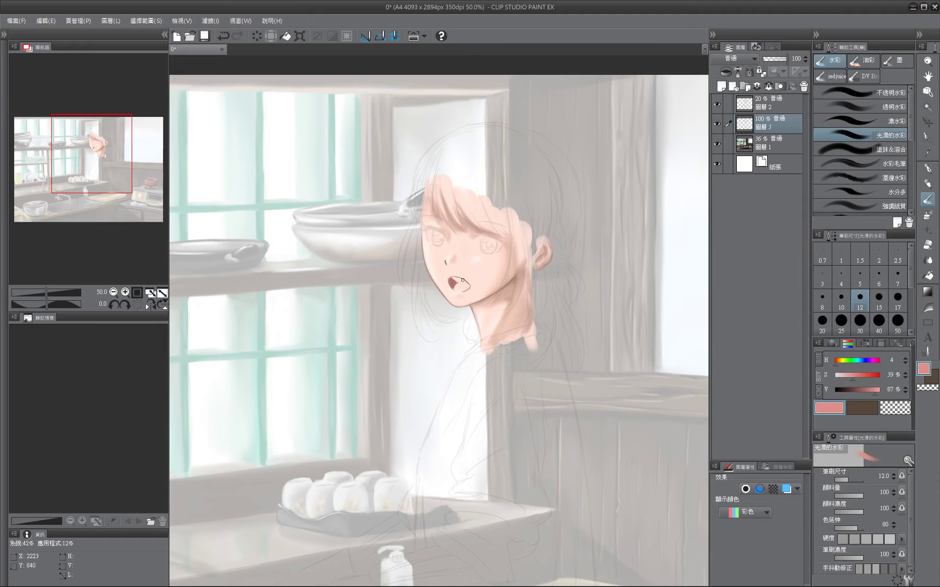
drag(467, 285, 393, 291)
Refine the tongue and mouth interior with sampled reds and pinks at brush sizes 7 and 12.
key(bracketleft)
key(bracketleft)
key(bracketleft)
alt+click(393, 291)
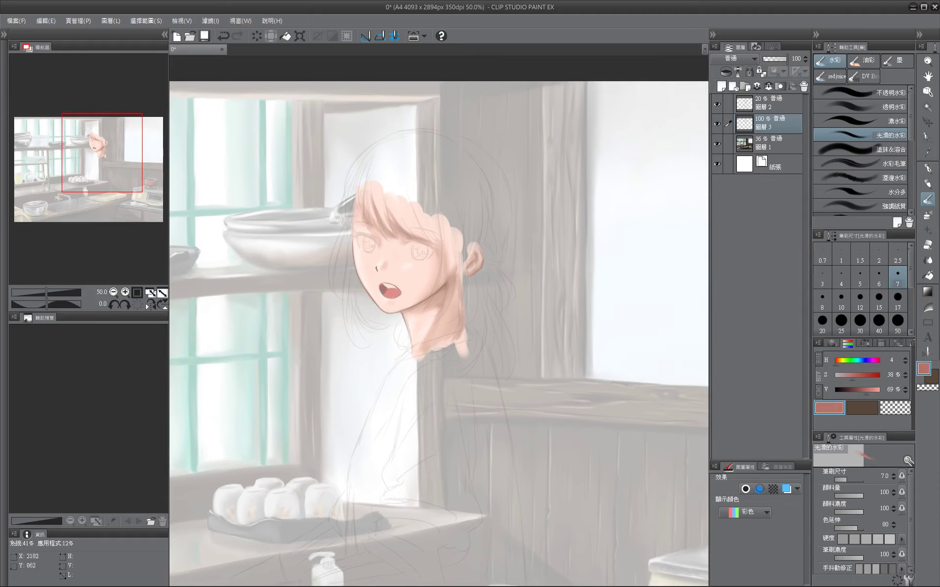
key(bracketright)
key(bracketright)
key(bracketright)
key(bracketright)
key(bracketleft)
key(bracketleft)
key(bracketleft)
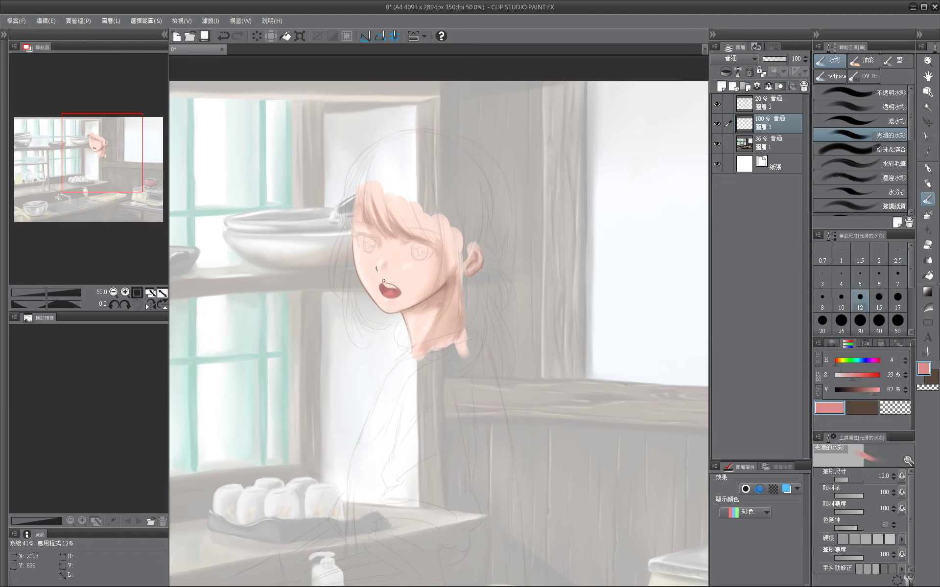
Paint the upper teeth with a pale tone at brush size 8 and white at size 4 from the standard palette.
click(864, 344)
click(895, 365)
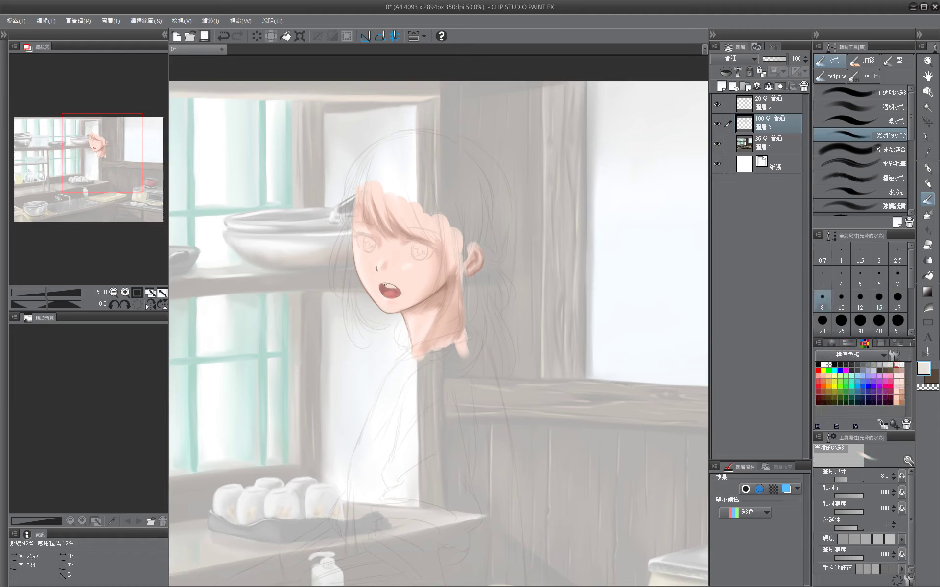
click(824, 364)
key(bracketleft)
key(bracketleft)
key(bracketleft)
key(bracketleft)
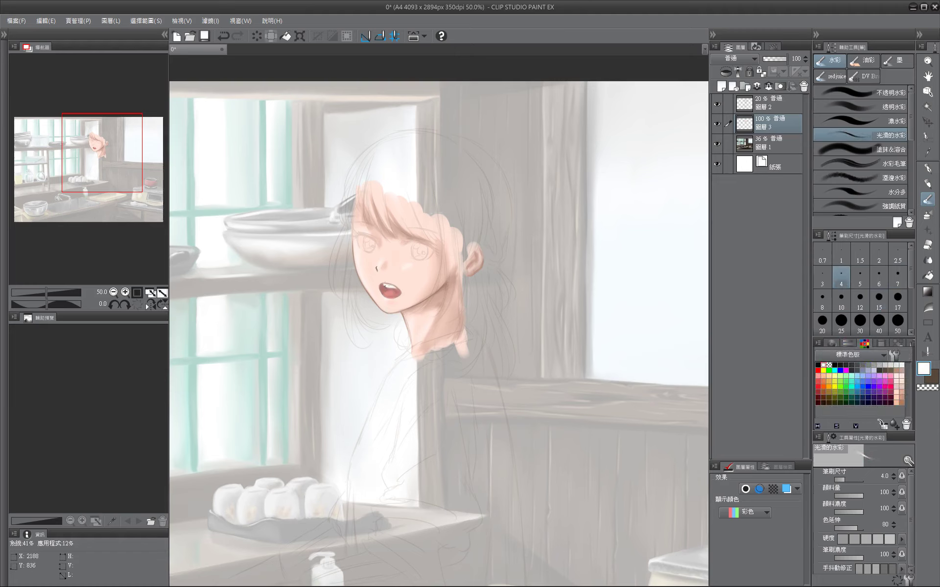
drag(478, 444, 549, 468)
Strengthen the mouth's outline with dark brown at brush size 4 and shade around the lips with a sampled skin tone at size 12.
alt+click(451, 309)
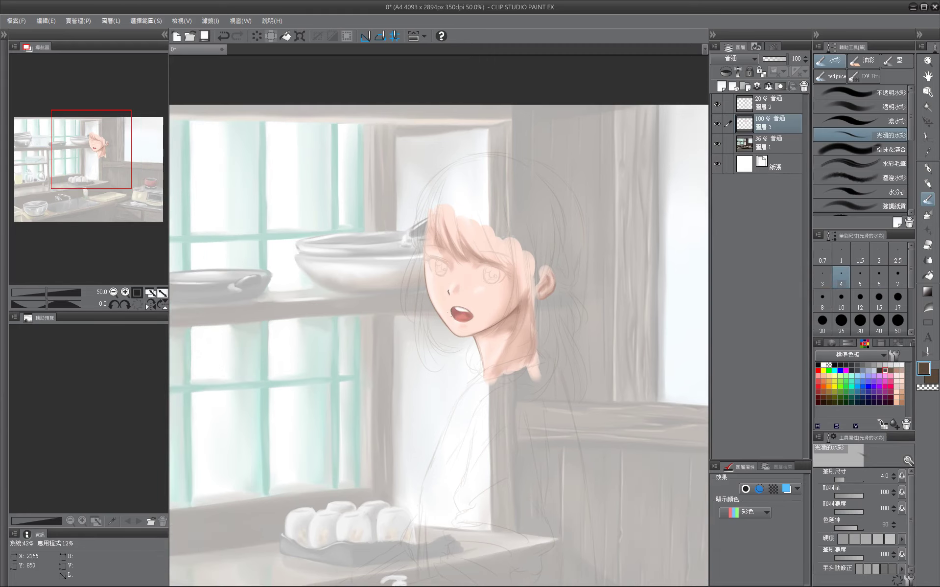
mouse_move(451, 311)
mouse_down()
mouse_move(402, 307)
mouse_move(420, 316)
mouse_up()
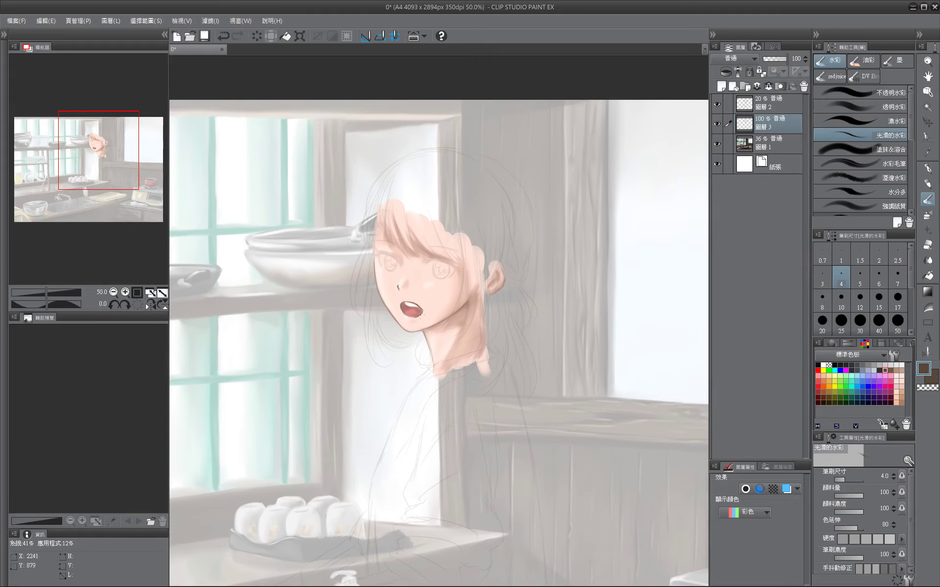
key(bracketright)
key(bracketright)
key(bracketright)
alt+click(465, 358)
drag(458, 357, 389, 371)
key(bracketright)
key(bracketright)
key(bracketright)
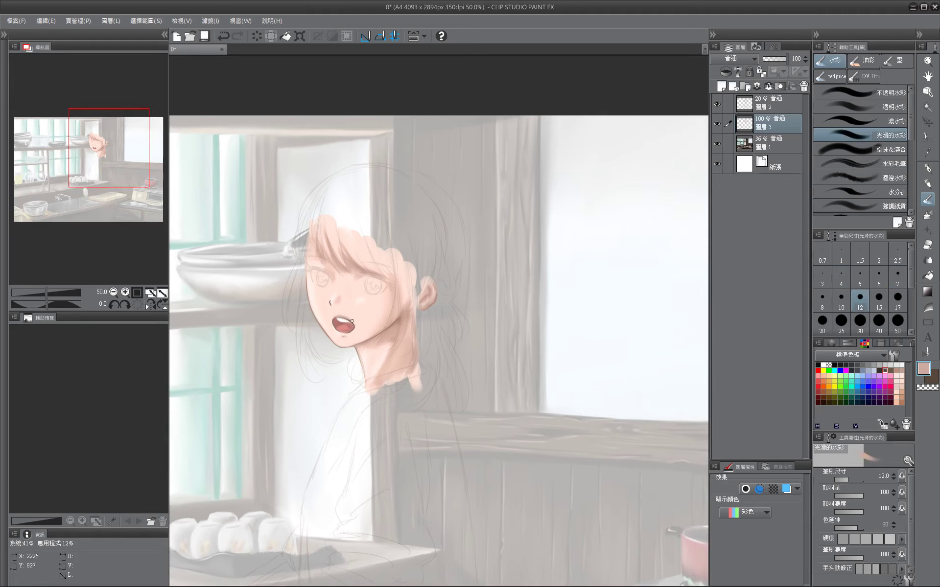
Touch up the edge of the upper lip and teeth with sampled pale tones at brush size 5.
key(bracketleft)
key(bracketleft)
alt+click(338, 316)
key(bracketleft)
key(bracketleft)
key(bracketleft)
alt+click(343, 313)
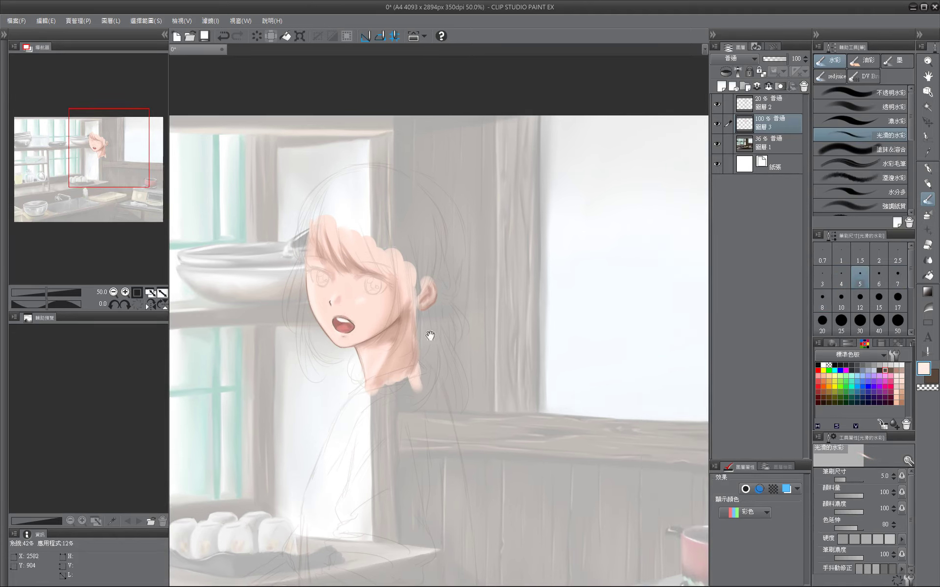
Blend the skin around the mouth and cheek with the pale tone at brush size 15.
drag(430, 336, 498, 329)
key(bracketright)
key(bracketright)
key(bracketright)
key(bracketright)
mouse_move(402, 303)
mouse_down()
mouse_move(431, 297)
mouse_move(326, 302)
mouse_move(384, 316)
mouse_up()
key(bracketright)
key(bracketleft)
key(bracketleft)
key(bracketright)
key(bracketright)
key(bracketright)
key(bracketright)
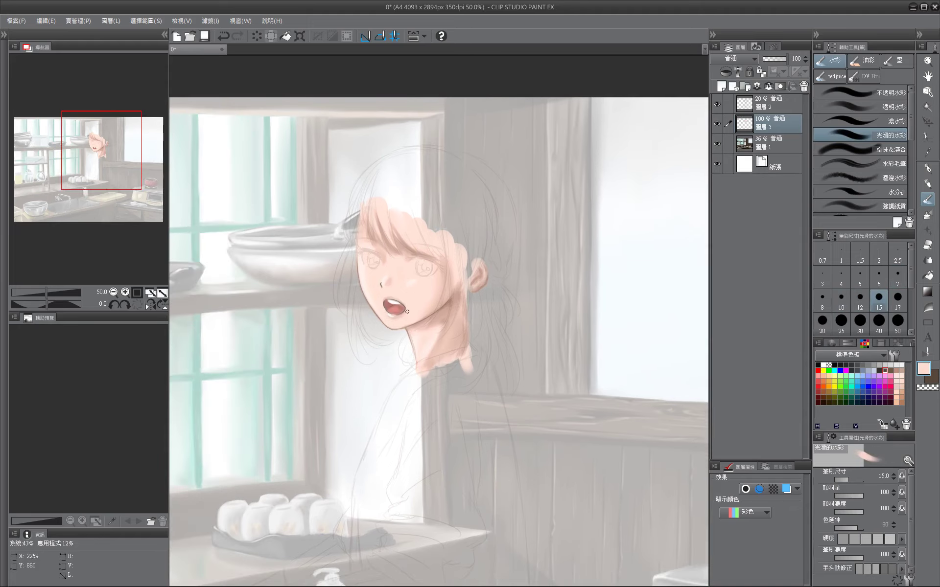
Sharpen the mouth's outline with a sampled dark brown at brush size 3.
alt+click(391, 298)
key(bracketleft)
key(bracketleft)
key(bracketleft)
key(bracketleft)
key(bracketleft)
key(bracketleft)
key(bracketleft)
key(bracketleft)
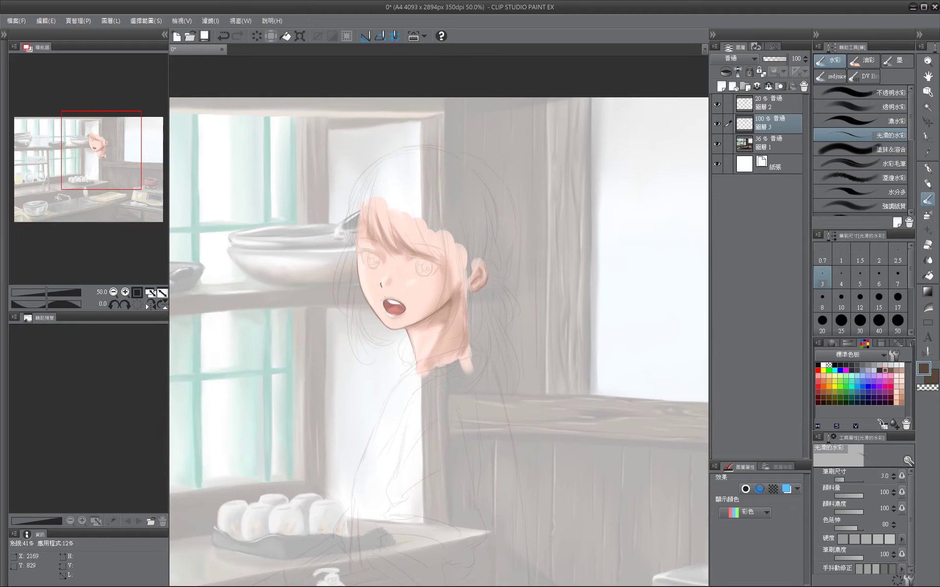
drag(388, 296, 429, 311)
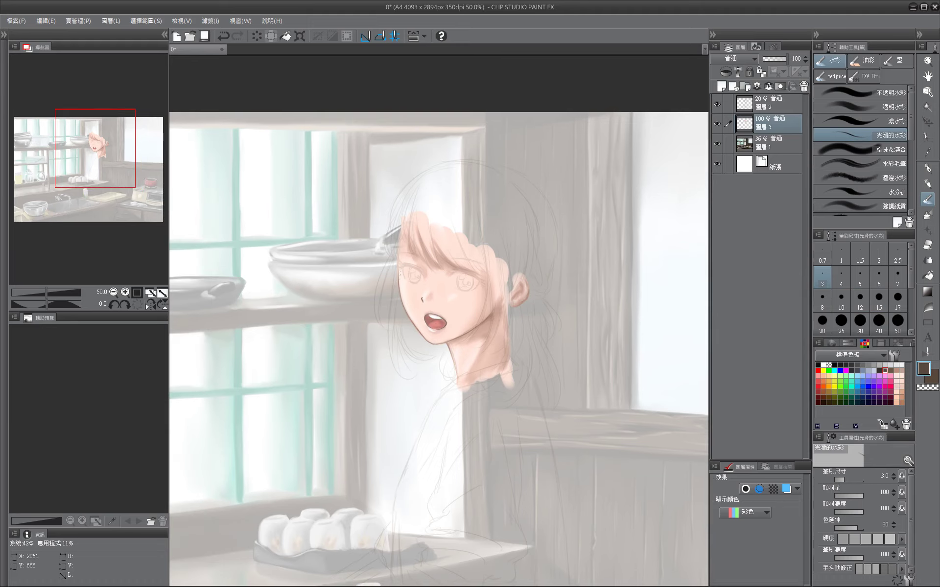
Fill the whites of both eyes with a sampled pale tone at brush size 20.
key(bracketright)
key(bracketright)
key(bracketright)
key(bracketright)
key(bracketright)
key(bracketright)
key(bracketright)
key(bracketright)
key(bracketright)
alt+click(406, 299)
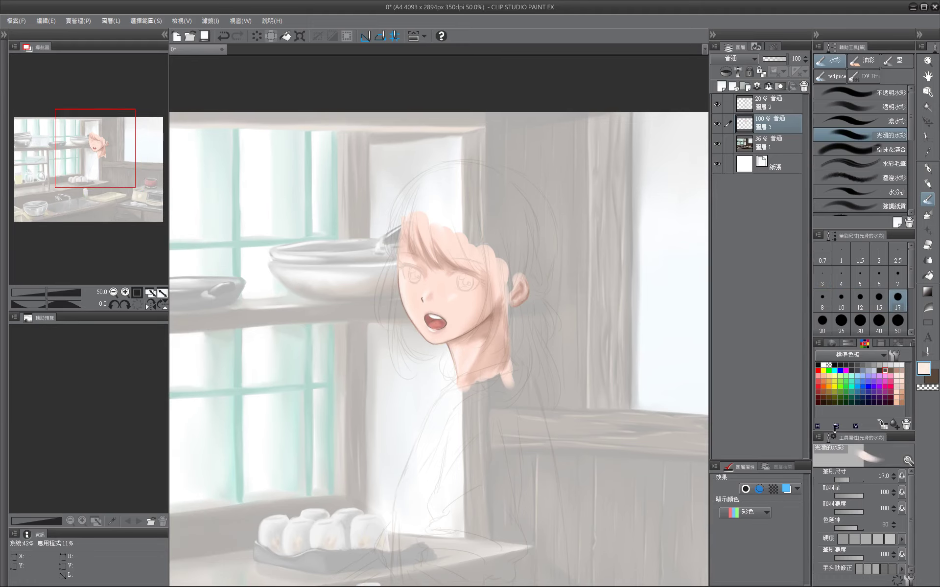
key(bracketright)
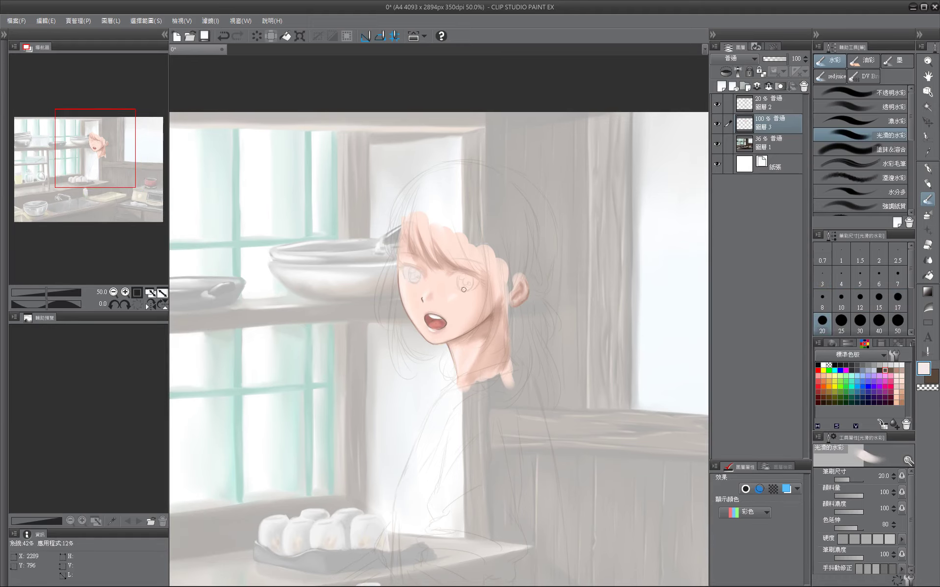
Draw the upper eyelids and lashes of both eyes in near-black from the standard palette at brush sizes 4 to 6.
click(818, 364)
click(840, 365)
click(841, 277)
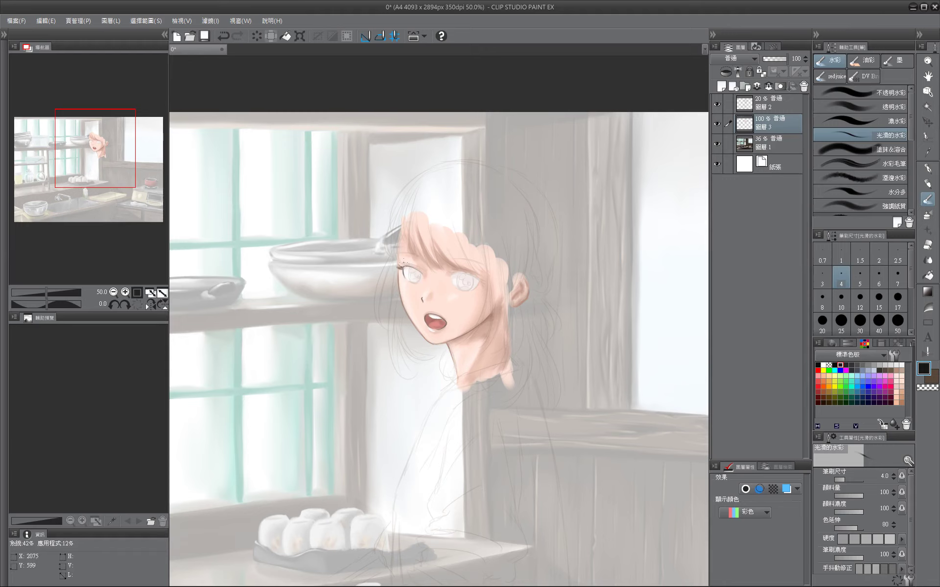
key(bracketright)
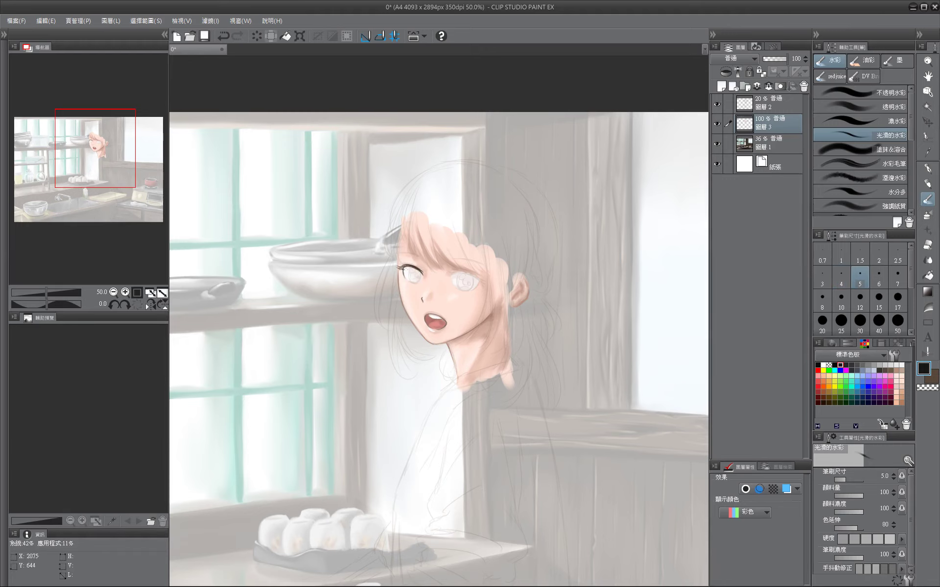
key(bracketleft)
key(bracketleft)
key(bracketright)
key(bracketright)
key(bracketright)
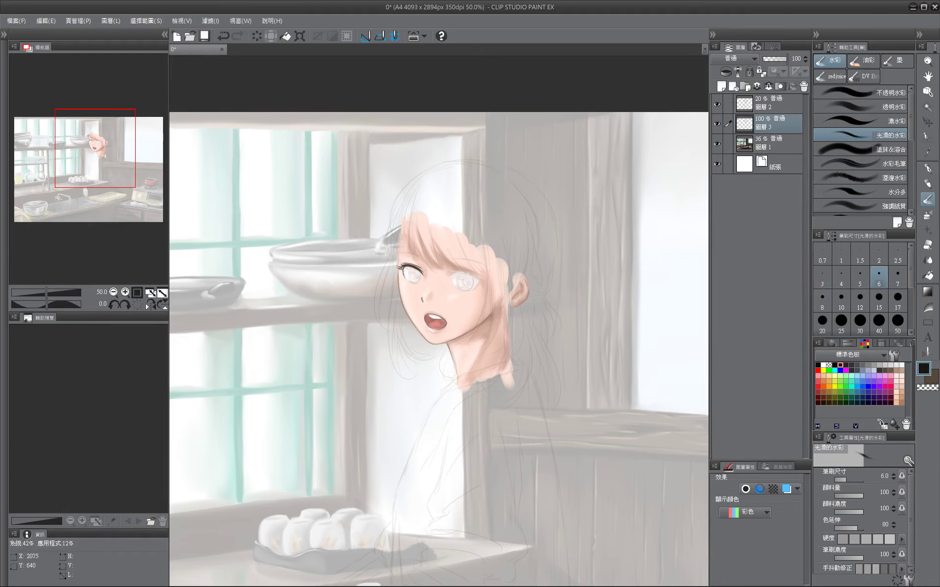
key(bracketleft)
key(bracketleft)
mouse_move(455, 271)
mouse_down()
mouse_move(372, 276)
mouse_move(400, 285)
mouse_up()
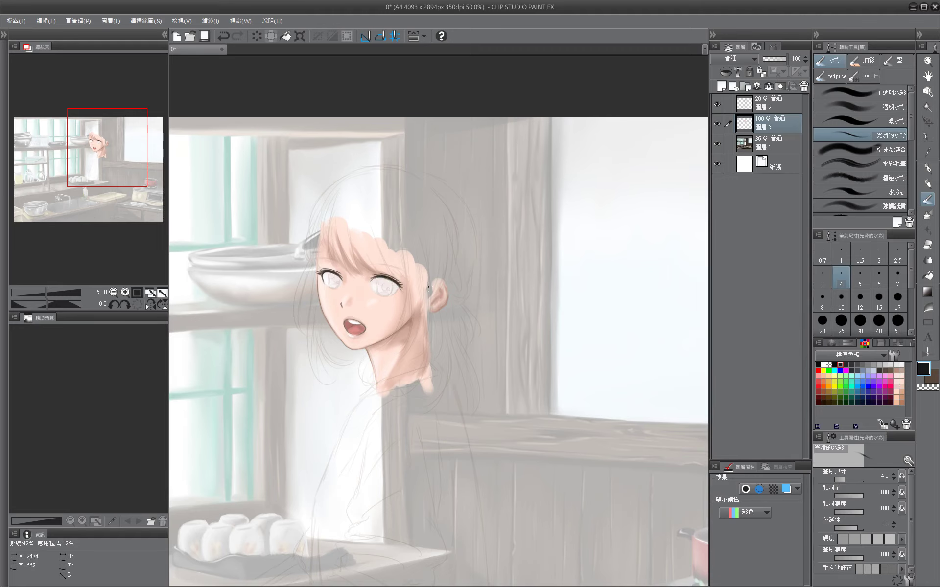
Outline the irises and refine the lashes of both eyes in near-black at brush size 4.
scroll(421, 284, left, 2)
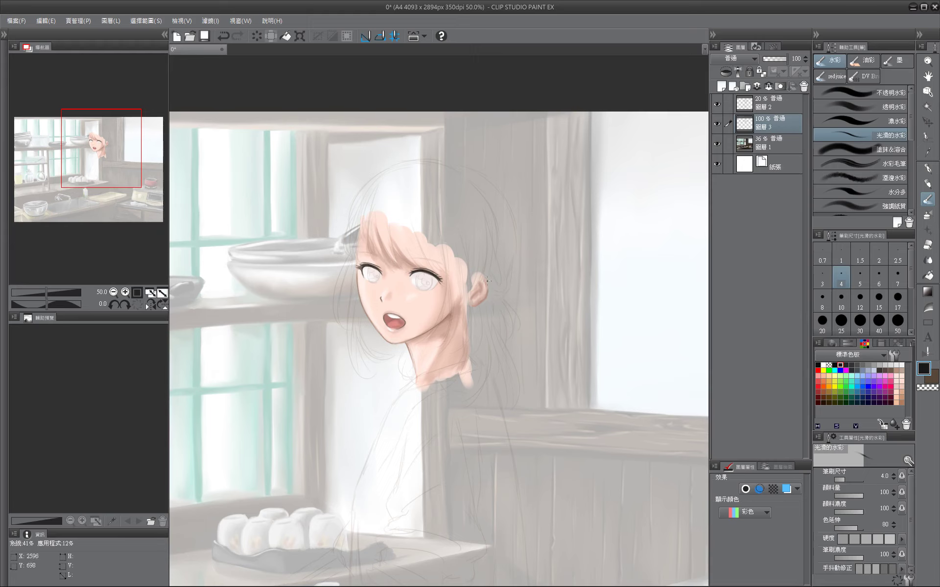
scroll(487, 280, right, 1)
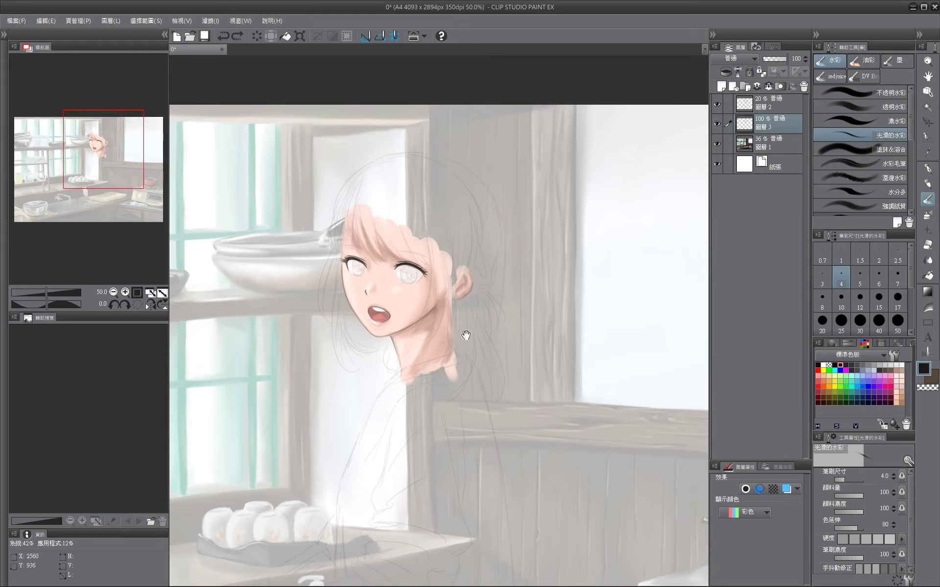
scroll(464, 329, left, 2)
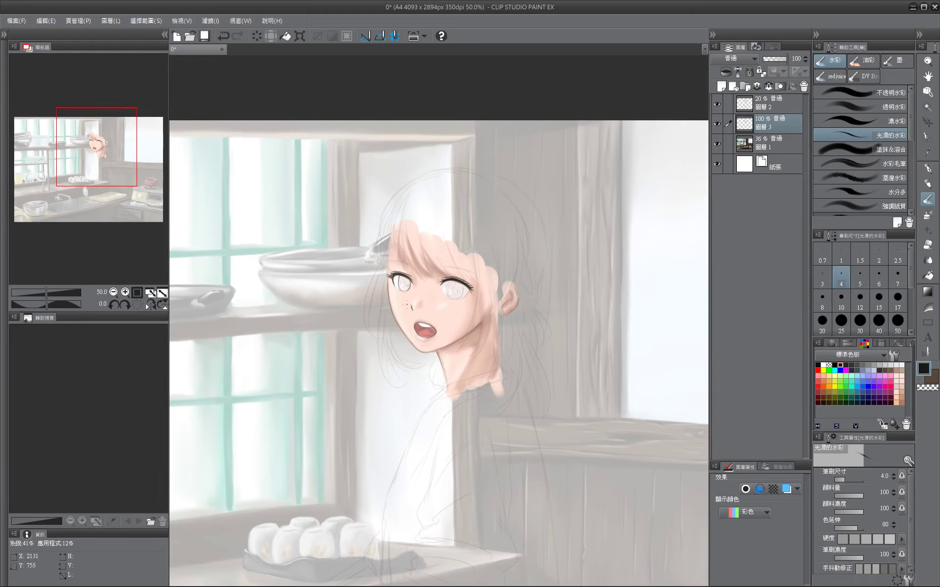
alt+click(390, 282)
alt+click(447, 280)
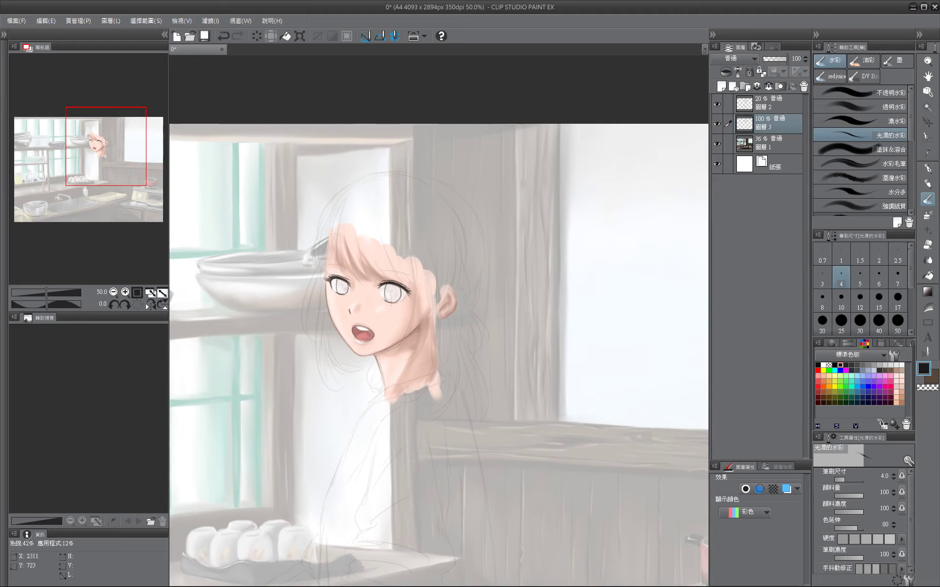
mouse_move(392, 305)
mouse_down()
mouse_move(446, 286)
mouse_move(550, 300)
mouse_up()
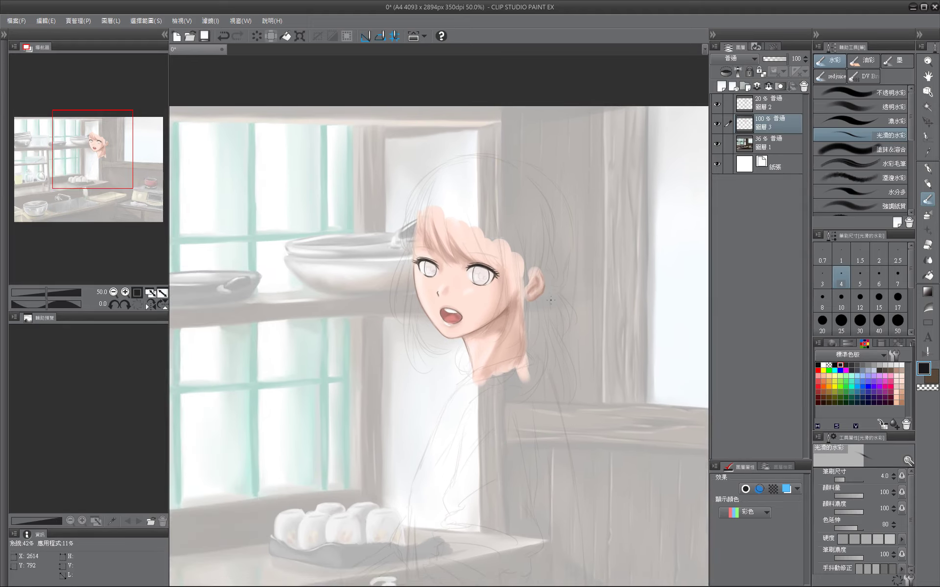
Fill both irises with light blue from the standard palette at brush size 12.
alt+click(427, 271)
click(862, 375)
click(860, 296)
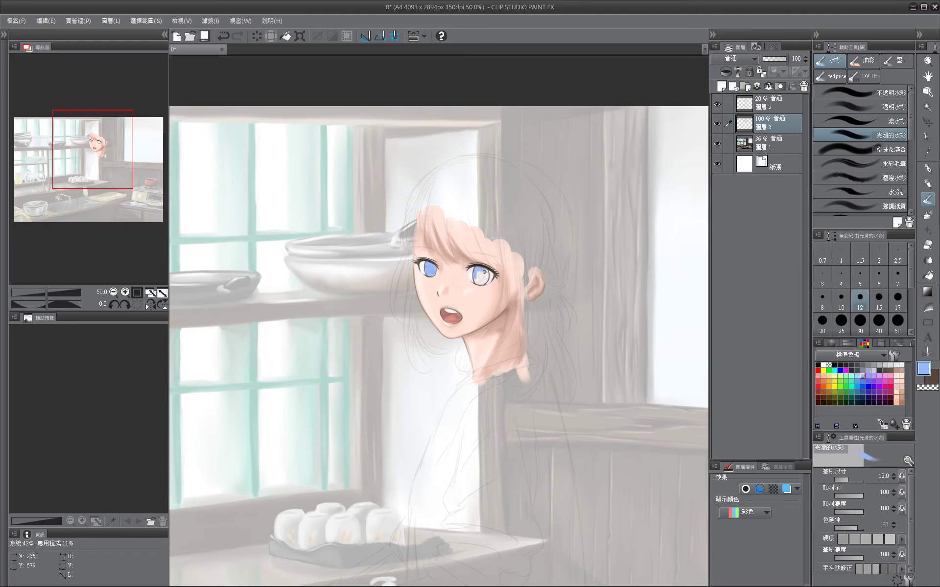
Shade both irises with dark blue (H 219, S 40, V 27) at brush sizes up to 15.
alt+click(473, 282)
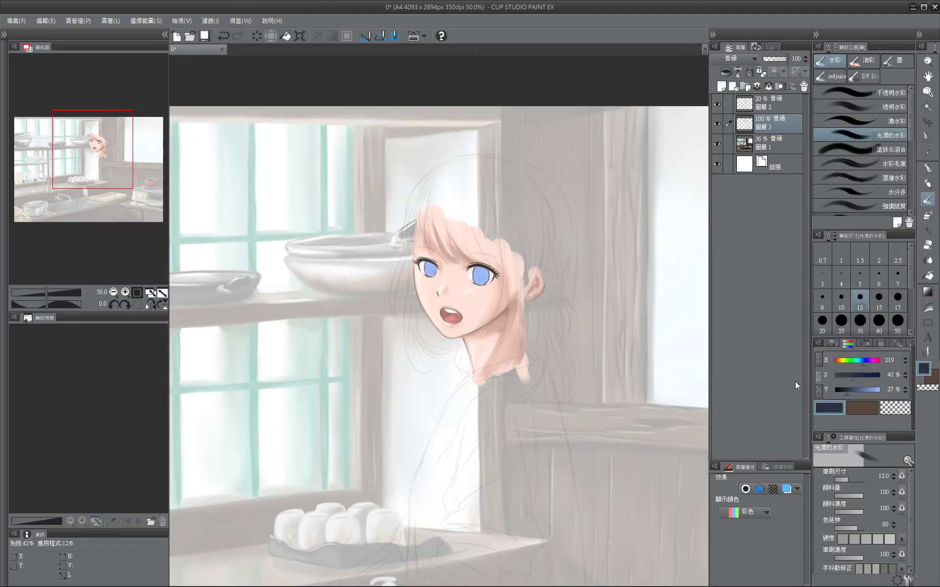
key(bracketleft)
key(bracketleft)
key(bracketleft)
key(bracketleft)
key(bracketright)
key(bracketright)
key(bracketright)
key(bracketright)
key(bracketright)
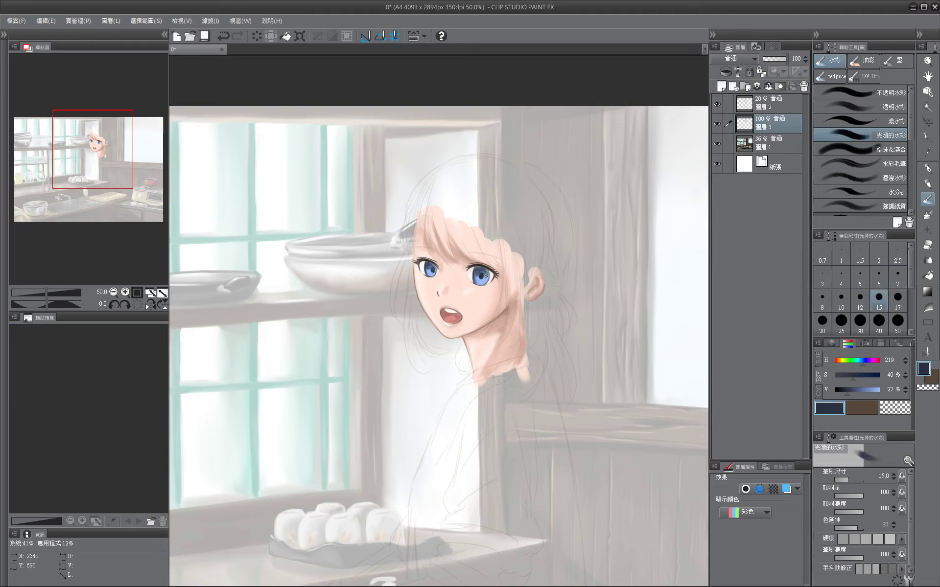
Define the pupils and iris rims of both eyes with the dark blue at brush sizes 6 and 7.
key(bracketleft)
key(bracketleft)
key(bracketleft)
key(bracketleft)
key(bracketleft)
key(bracketleft)
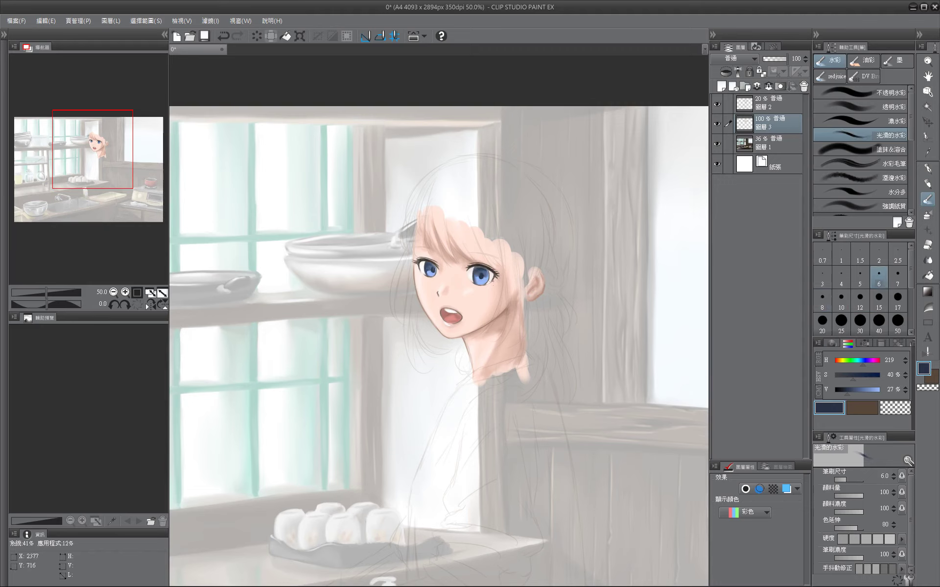
key(bracketright)
key(bracketright)
key(bracketright)
key(bracketleft)
key(bracketleft)
key(bracketleft)
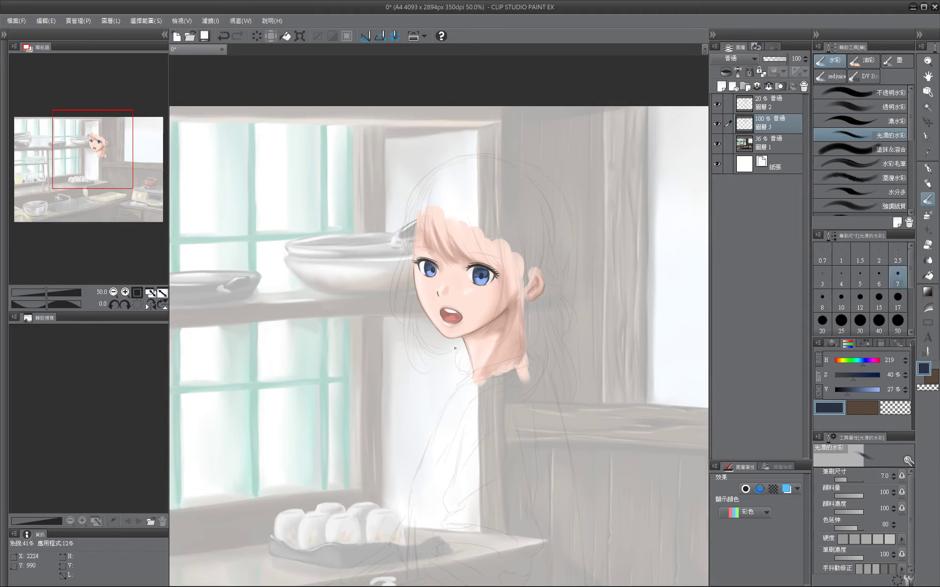
Deepen the dark blue details inside both irises at brush sizes 5 and 6.
key(bracketright)
key(bracketright)
key(bracketright)
key(bracketleft)
key(bracketleft)
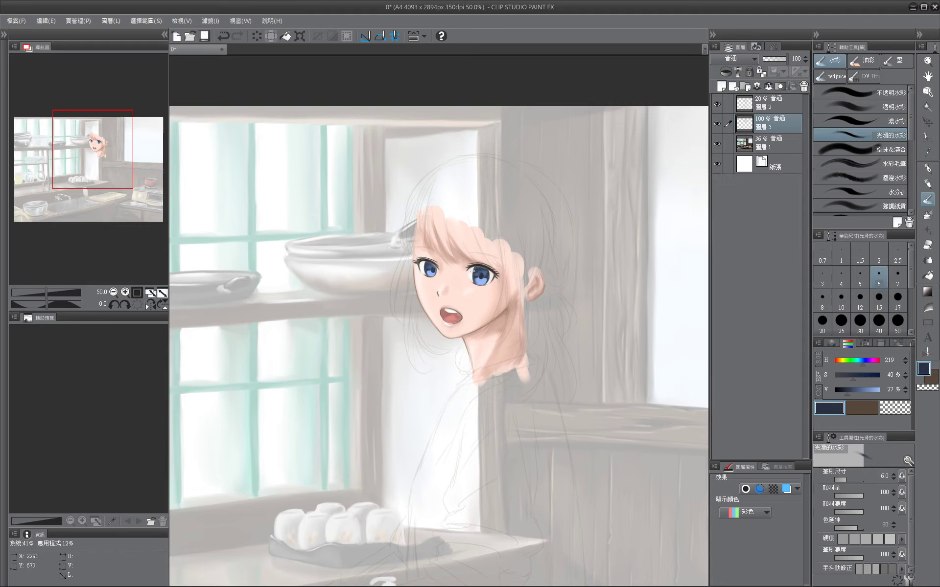
key(bracketright)
key(bracketright)
key(bracketleft)
key(bracketleft)
key(bracketleft)
Add pale blue reflections (H 219, S 16, V 100) to both irises at brush size 8.
alt+click(432, 276)
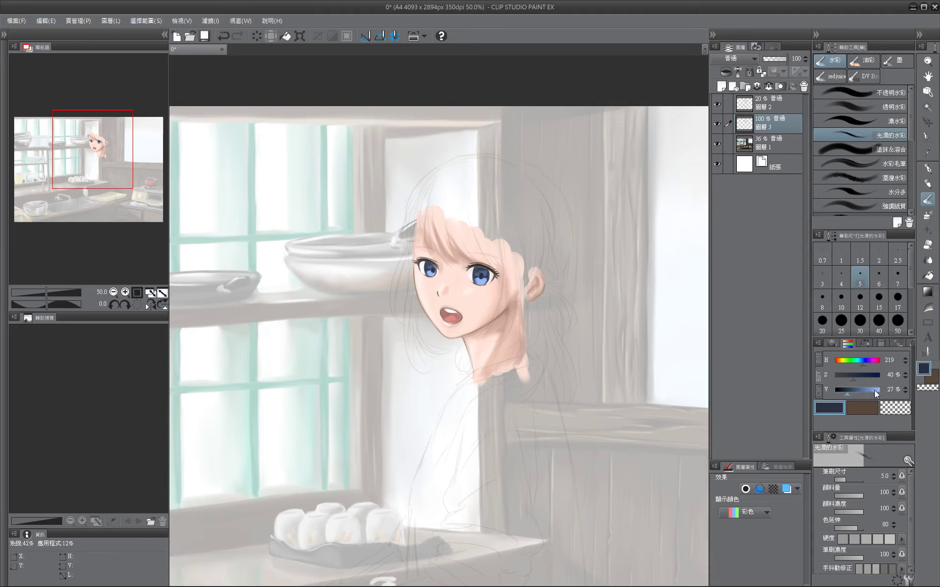
key(bracketright)
key(bracketright)
key(bracketright)
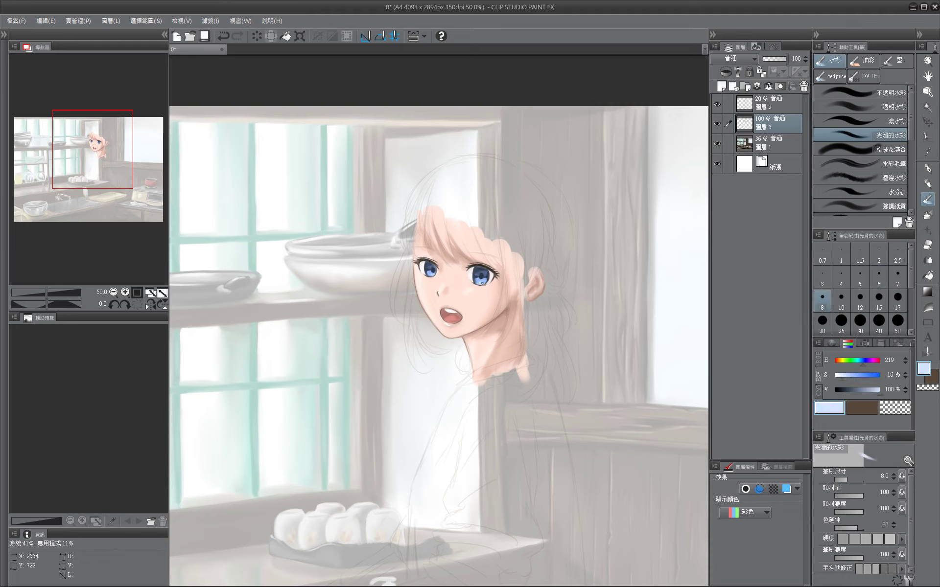
Paint white highlights in both eyes at brush sizes 8 and 6, undoing the last stroke.
click(864, 343)
click(823, 365)
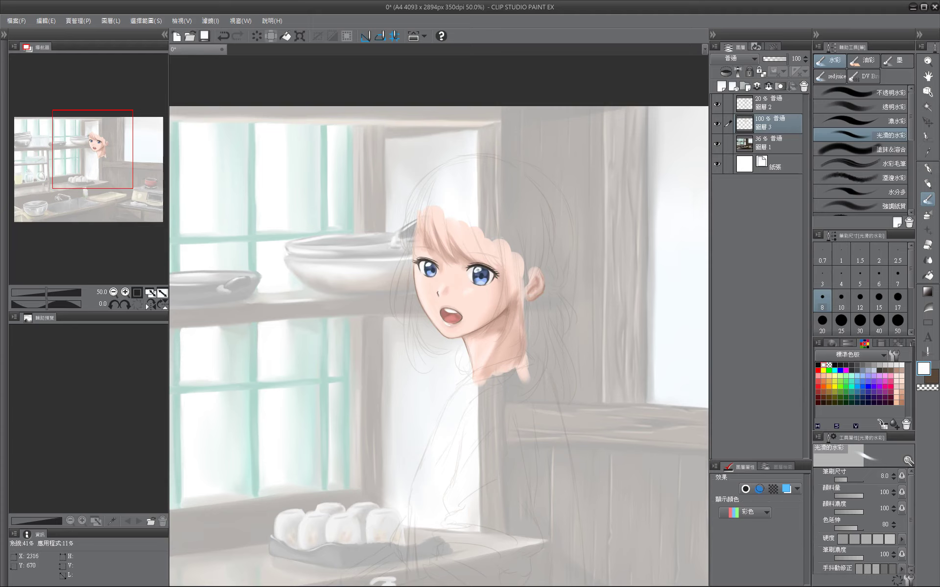
key(bracketleft)
key(bracketleft)
key(ctrl+z)
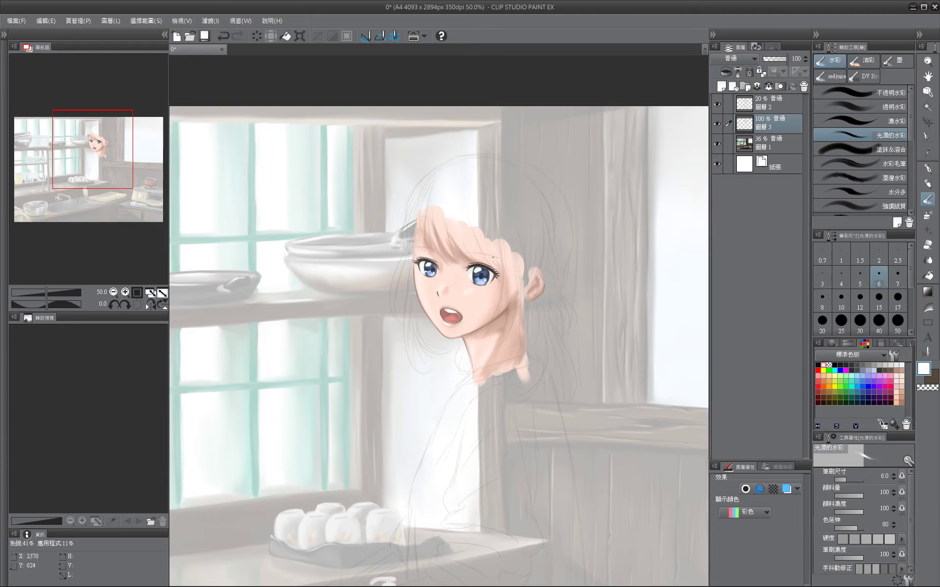
Darken the upper part of the eyes with a sampled dark tone at brush size 10.
alt+click(426, 260)
key(bracketright)
key(bracketright)
key(bracketright)
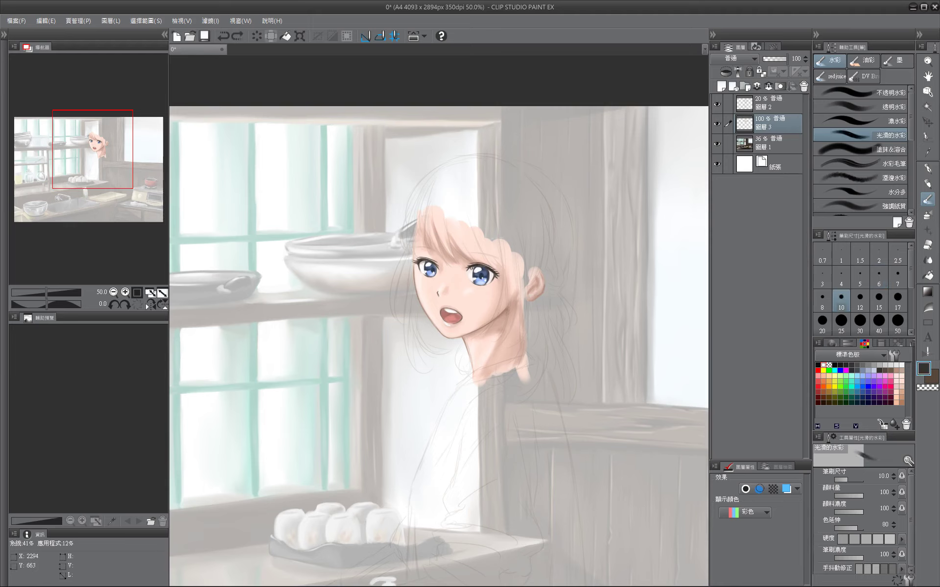
Touch up the whites of the eyes with a sampled pale tone at brush size 7.
alt+click(422, 271)
key(bracketleft)
key(bracketleft)
drag(407, 323, 343, 334)
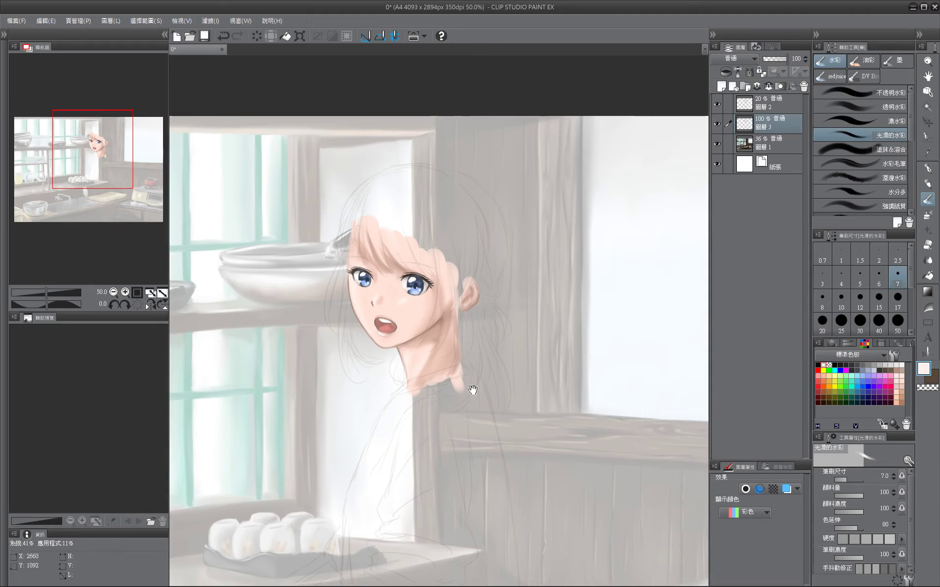
Refine the upper eyelid with a sampled near-black at brush size 4 and a sampled pink skin tone at size 8.
alt+click(406, 277)
key(bracketleft)
key(bracketleft)
key(bracketleft)
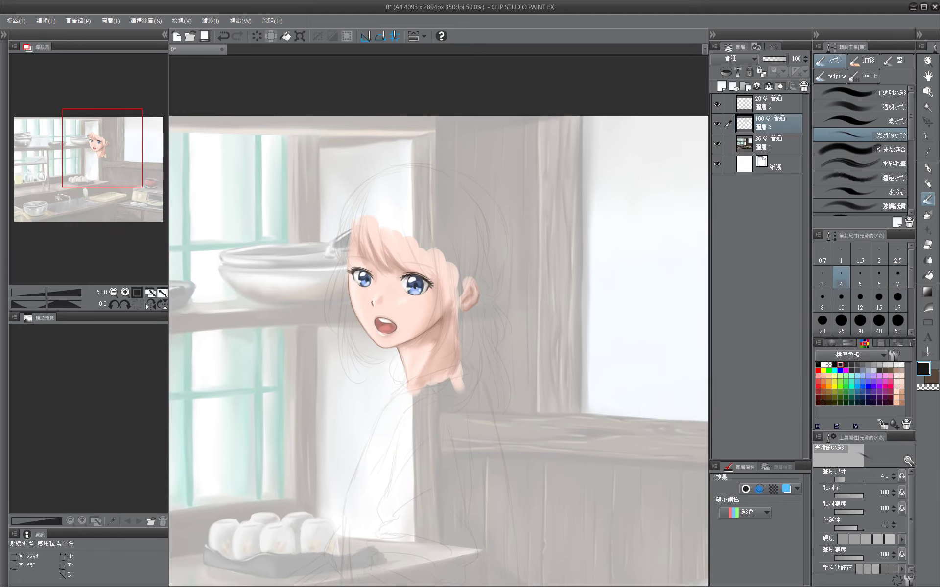
alt+click(404, 273)
key(bracketright)
key(bracketright)
key(bracketright)
key(bracketright)
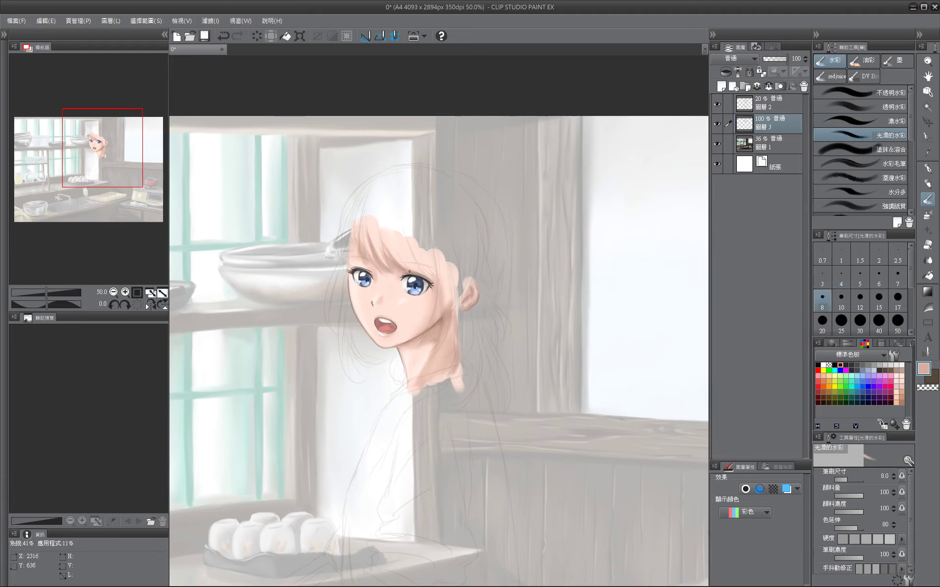
Retouch the lashes with a sampled near-black at brush sizes 4 and 3, and the eye's light areas with near-white at size 6.
alt+click(408, 272)
key(bracketleft)
key(bracketleft)
key(bracketleft)
key(bracketleft)
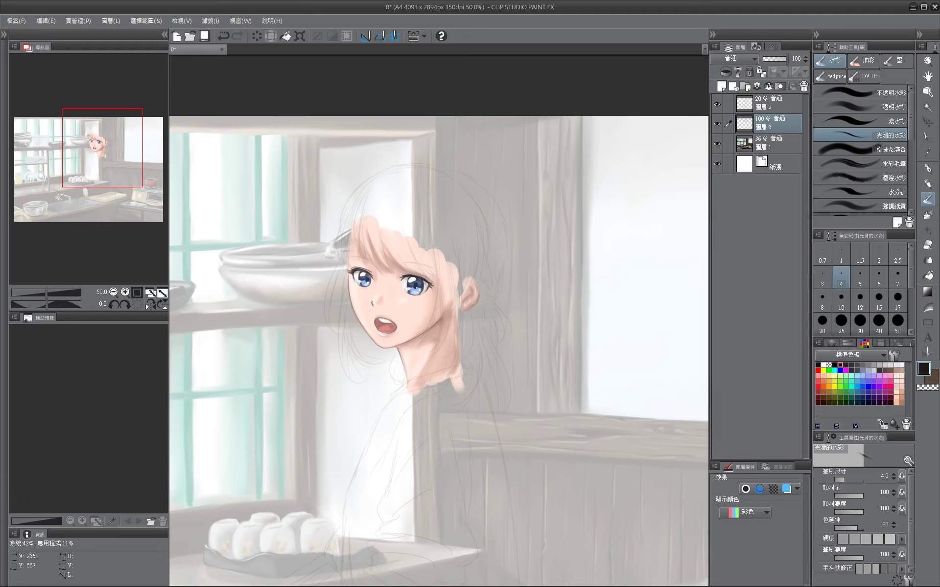
key(bracketleft)
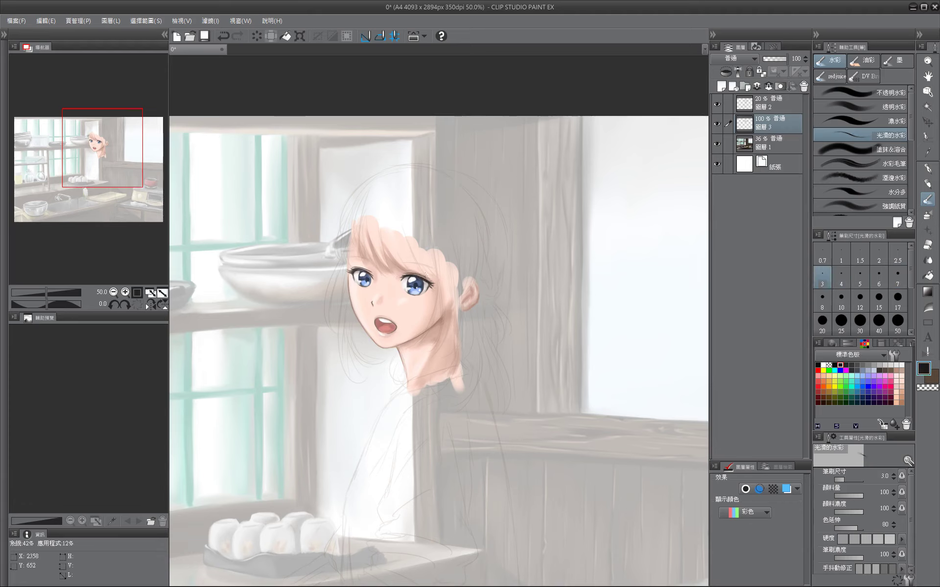
alt+click(417, 284)
key(bracketright)
key(bracketright)
key(bracketright)
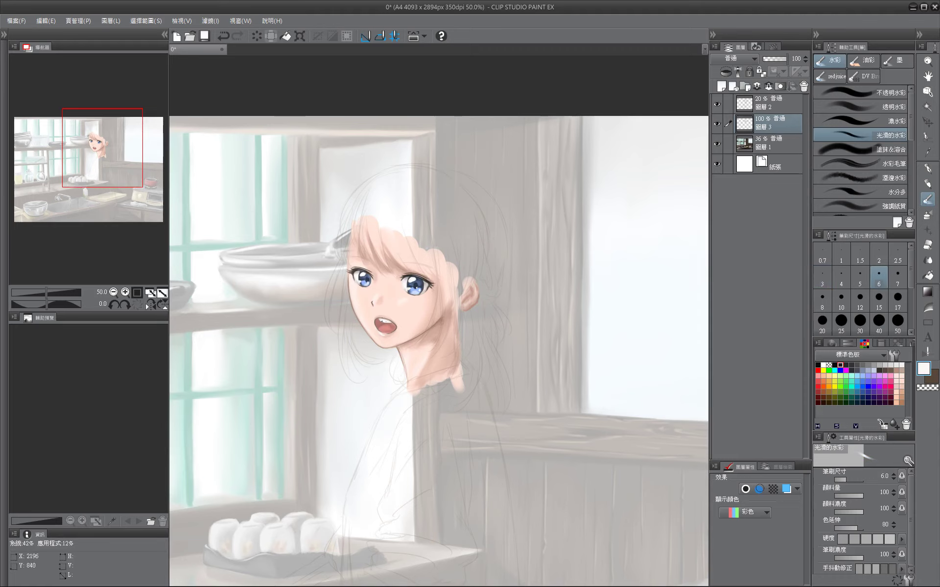
Refine the mouth's edge with a sampled brown and a sampled reddish pink at brush size 4.
alt+click(419, 342)
key(bracketleft)
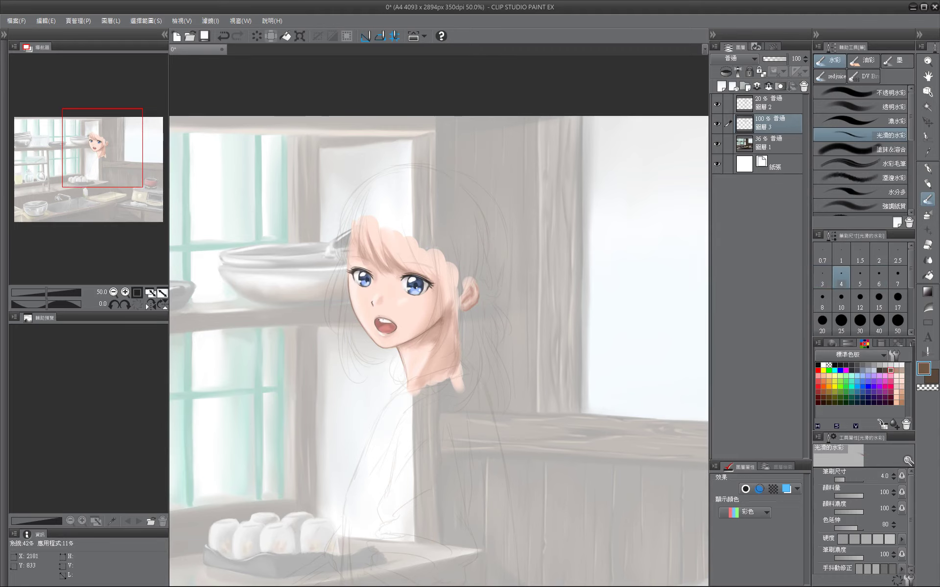
drag(392, 310, 409, 308)
alt+click(404, 323)
key(bracketleft)
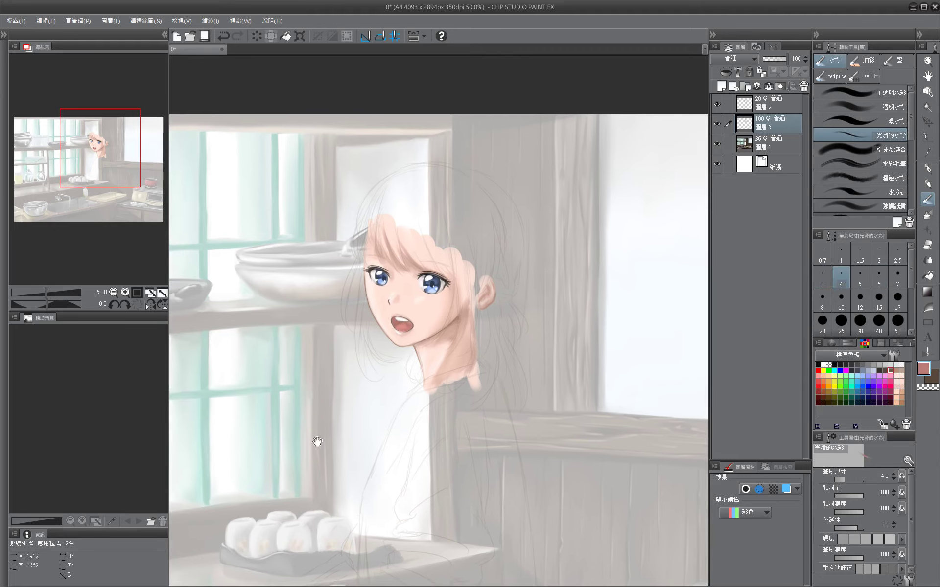
Color the lips and mouth edge with sampled reddish tones at brush sizes 7 and 8.
drag(317, 442, 409, 477)
alt+click(409, 477)
key(bracketright)
key(bracketright)
drag(489, 354, 376, 341)
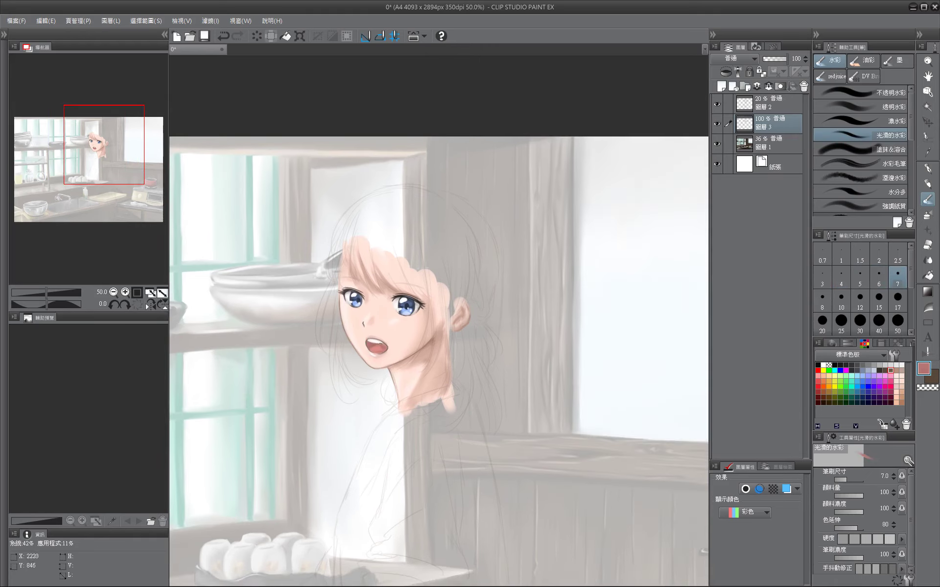
alt+click(373, 341)
key(bracketright)
Draw the curved neckline from the shoulder across the base of the neck in brown, and sample a skin tone.
mouse_move(374, 349)
mouse_down()
mouse_move(555, 349)
mouse_move(475, 335)
mouse_up()
alt+click(383, 453)
key(bracketright)
mouse_move(383, 454)
mouse_down()
mouse_move(327, 508)
mouse_move(359, 389)
mouse_up()
alt+click(490, 313)
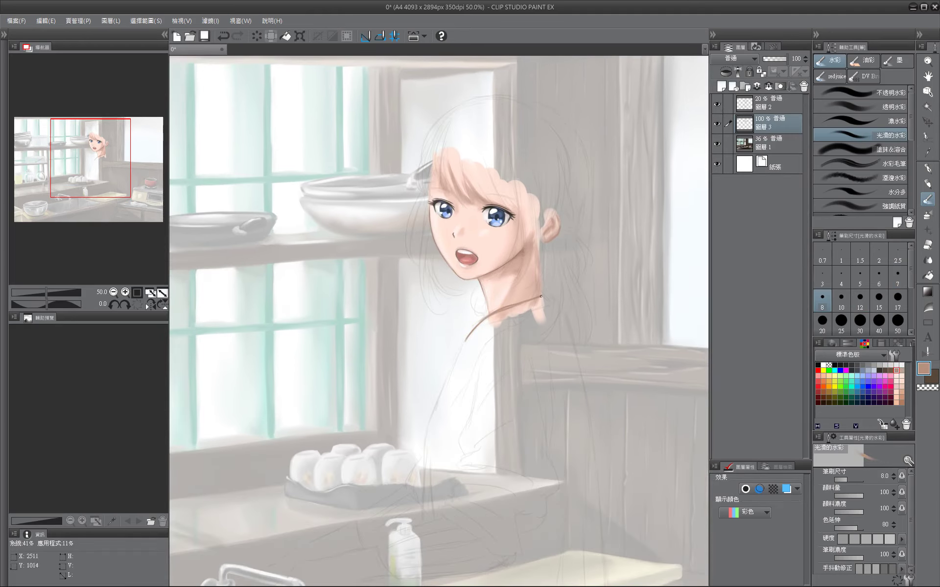
Outline the sweater's back down to the waist and its front edge in light brown at brush size 7.
key(bracketleft)
key(bracketleft)
key(bracketleft)
key(bracketright)
key(bracketright)
mouse_move(566, 312)
mouse_down()
mouse_move(553, 121)
mouse_move(591, 435)
mouse_up()
drag(545, 237, 613, 278)
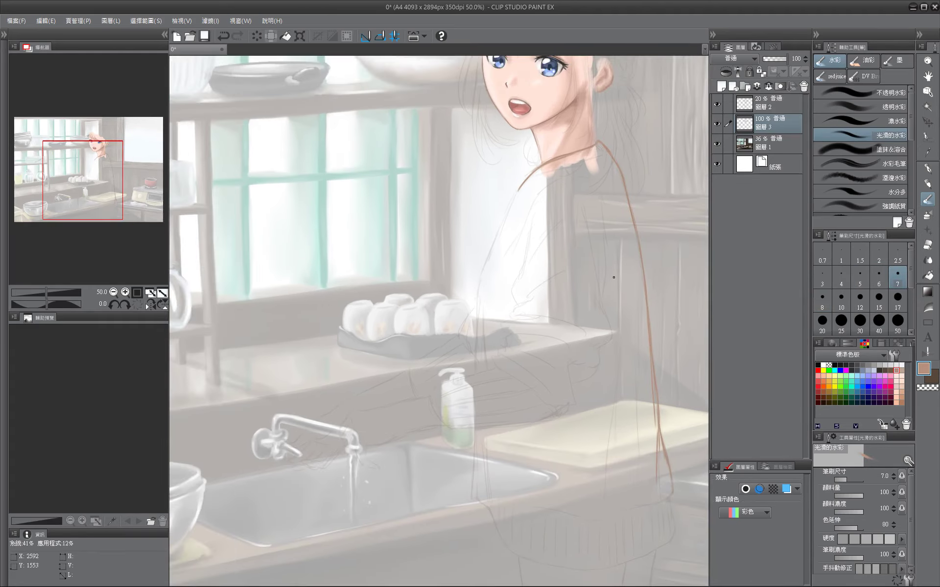
drag(516, 191, 491, 246)
drag(492, 246, 431, 338)
Block in the sweater's shoulder and upper back with light brown, enlarging the brush to about size 50.
key(bracketright)
key(bracketright)
key(bracketright)
key(bracketright)
key(bracketright)
key(bracketright)
key(bracketright)
key(bracketright)
key(bracketright)
key(bracketright)
key(bracketright)
mouse_move(487, 247)
mouse_down()
mouse_move(538, 241)
mouse_move(571, 337)
mouse_move(566, 289)
mouse_up()
key(bracketright)
mouse_move(537, 252)
mouse_down()
mouse_move(503, 210)
mouse_move(483, 215)
mouse_move(424, 313)
mouse_up()
key(ctrl+z)
key(bracketleft)
key(bracketleft)
key(ctrl+z)
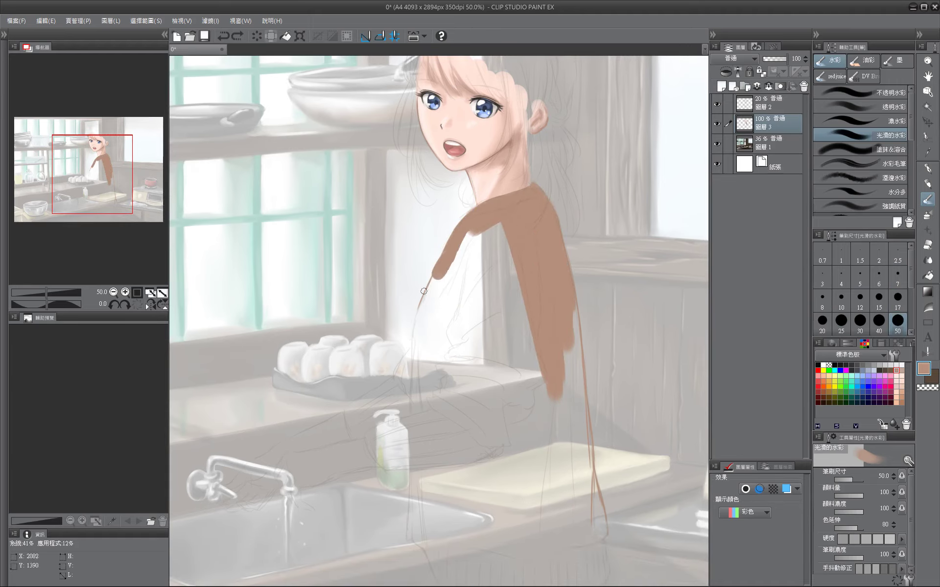
key(ctrl+z)
Paint the sweater's front edge in light brown from the shoulder down to the waist at brush size 20.
drag(443, 266, 434, 284)
mouse_move(471, 218)
mouse_down()
mouse_move(426, 304)
mouse_move(419, 342)
mouse_up()
mouse_move(416, 343)
mouse_down()
mouse_move(449, 261)
mouse_move(447, 341)
mouse_up()
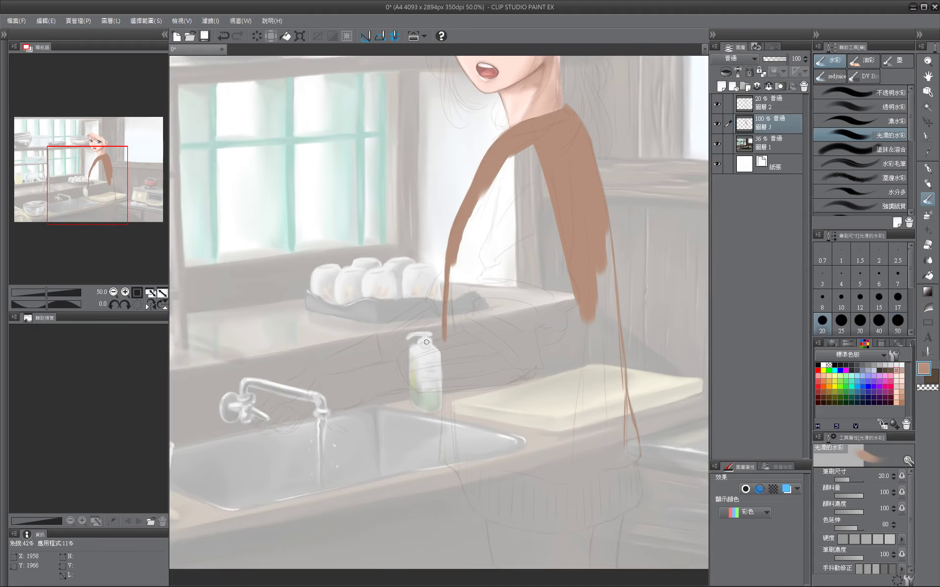
key(bracketright)
drag(463, 245, 449, 338)
Block in the far sleeve and its cuff in light brown, using a small brush for edges and size 70 for filling.
key(bracketleft)
key(bracketleft)
key(bracketleft)
key(bracketleft)
key(bracketleft)
key(bracketleft)
mouse_move(383, 329)
mouse_down()
mouse_move(367, 362)
mouse_move(385, 360)
mouse_move(385, 330)
mouse_move(430, 294)
mouse_move(406, 382)
mouse_up()
key(bracketright)
key(bracketright)
key(bracketright)
drag(372, 353, 431, 303)
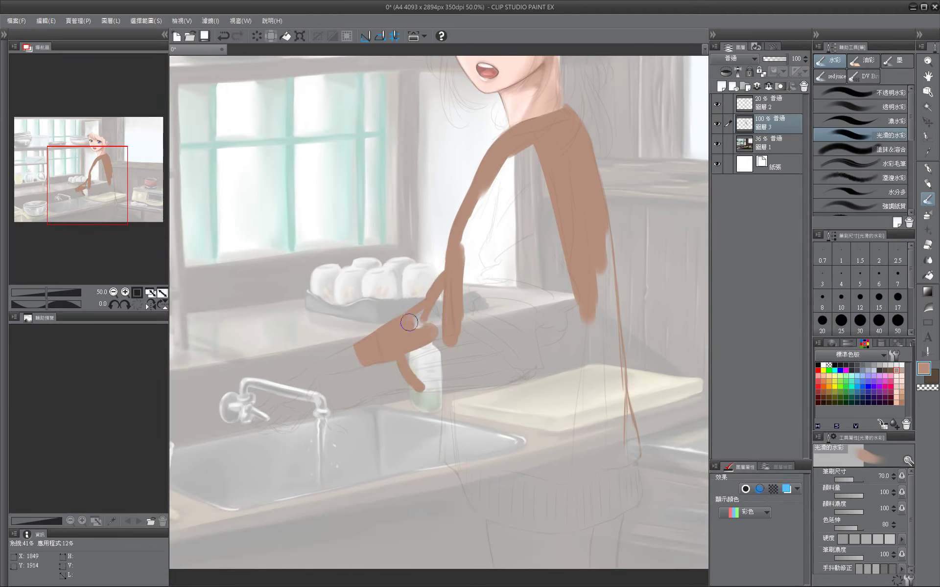
Outline the near sleeve's lower edge, the sweater's lower front and its curved hem in light brown.
key(bracketleft)
key(bracketleft)
key(bracketleft)
mouse_move(416, 388)
mouse_down()
mouse_move(346, 361)
mouse_move(430, 359)
mouse_up()
mouse_move(447, 279)
mouse_down()
mouse_move(454, 340)
mouse_move(394, 313)
mouse_move(479, 335)
mouse_move(463, 334)
mouse_move(550, 302)
mouse_move(539, 215)
mouse_up()
key(bracketleft)
key(bracketleft)
key(bracketleft)
key(bracketleft)
key(bracketright)
key(bracketright)
key(bracketright)
key(bracketright)
key(bracketright)
key(bracketright)
key(bracketright)
scroll(526, 130, up, 2)
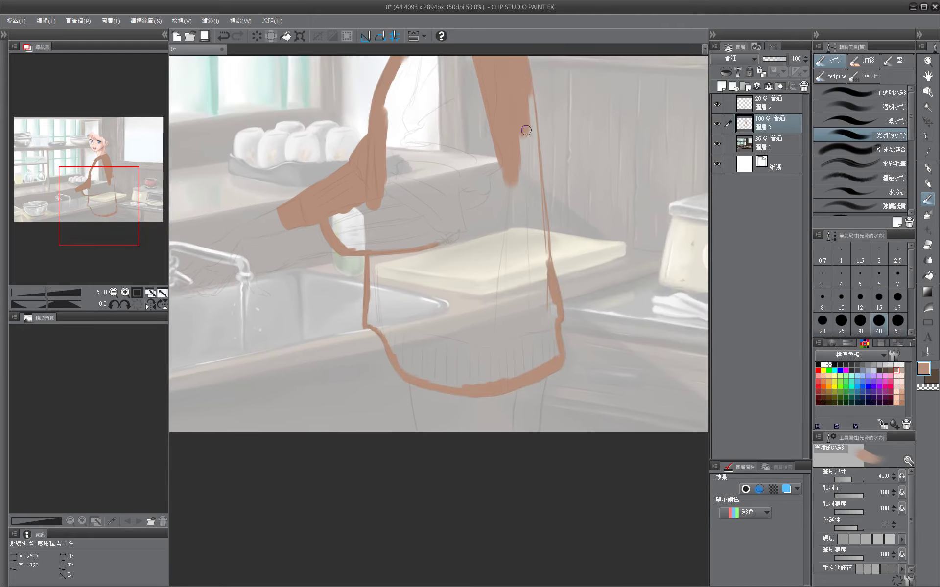
Fill the rest of the sweater's body, near sleeve and ribbed hem with light brown, starting at brush size 40.
drag(526, 130, 551, 343)
scroll(551, 342, up, 3)
key(bracketright)
key(bracketright)
key(bracketright)
key(bracketright)
key(bracketright)
key(bracketright)
mouse_move(460, 162)
mouse_down()
mouse_move(392, 245)
mouse_move(440, 297)
mouse_move(346, 367)
mouse_up()
scroll(346, 367, down, 3)
key(bracketleft)
key(bracketleft)
mouse_move(416, 264)
mouse_down()
mouse_move(401, 289)
mouse_move(431, 348)
mouse_move(565, 356)
mouse_move(521, 293)
mouse_move(415, 269)
mouse_move(504, 347)
mouse_move(486, 369)
mouse_up()
Paint the chest's fold shadow in darker brown (H 21, S 32, V 48) at brush size 20.
scroll(486, 369, up, 5)
key(bracketleft)
key(bracketleft)
key(bracketleft)
key(bracketleft)
key(bracketleft)
key(bracketleft)
key(bracketleft)
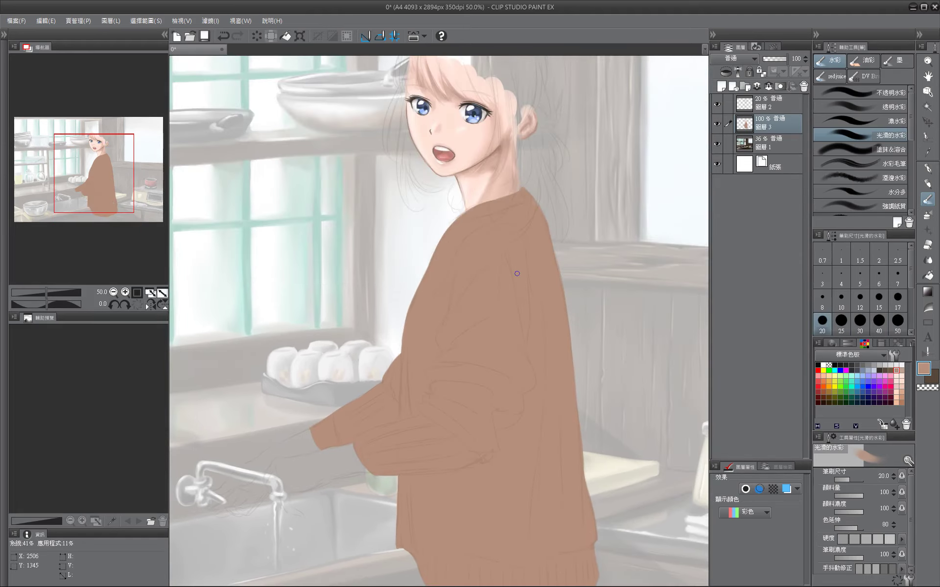
scroll(480, 320, down, 1)
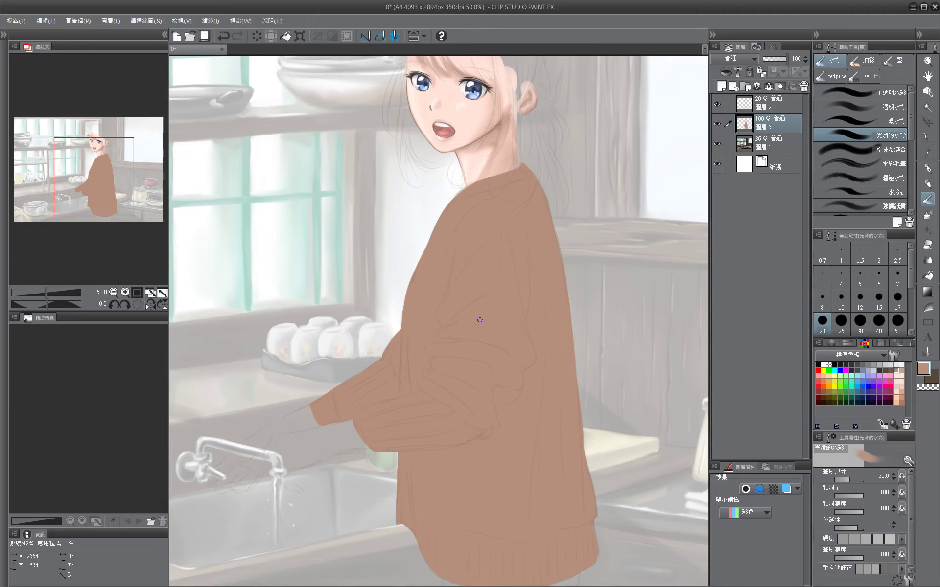
scroll(471, 201, down, 3)
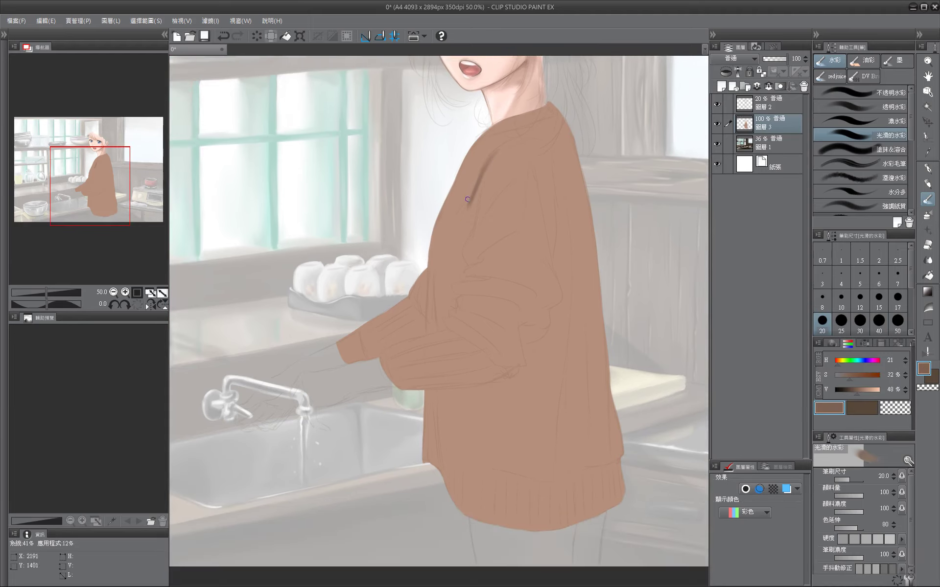
mouse_move(483, 171)
mouse_down()
mouse_move(460, 235)
mouse_move(460, 269)
mouse_up()
mouse_move(443, 315)
mouse_down()
mouse_move(453, 234)
mouse_move(451, 256)
mouse_move(466, 229)
mouse_move(449, 305)
mouse_move(421, 312)
mouse_move(420, 290)
mouse_move(425, 318)
mouse_move(434, 276)
mouse_move(395, 323)
mouse_move(443, 291)
mouse_up()
Shade the underside of the far sleeve and the area beside the near arm in dark brown.
key(bracketleft)
key(bracketleft)
key(bracketleft)
scroll(426, 318, down, 1)
key(bracketright)
key(bracketright)
key(bracketright)
key(bracketright)
mouse_move(367, 329)
mouse_down()
mouse_move(433, 302)
mouse_move(392, 313)
mouse_up()
key(bracketleft)
key(bracketleft)
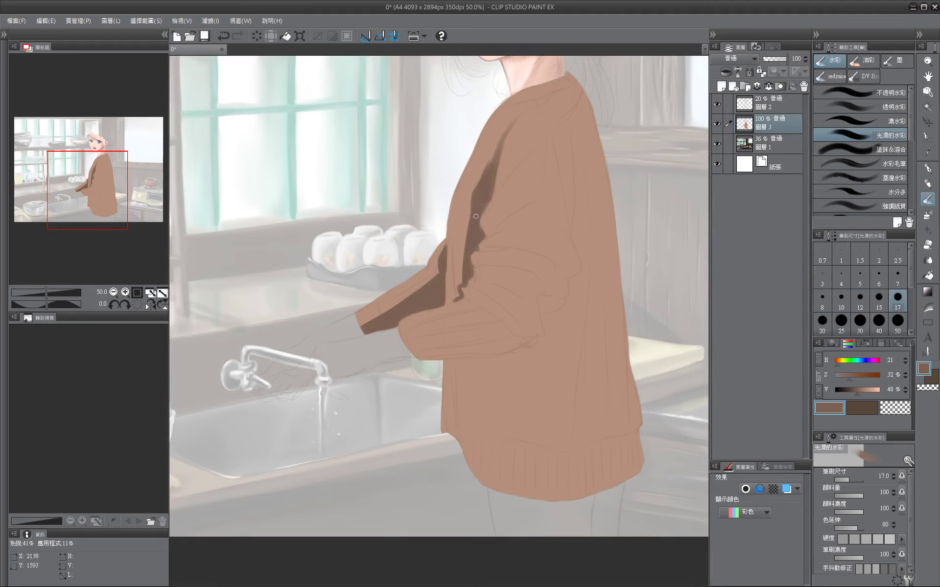
Refine the front fold shadows at brush size 12 and draw the shoulder seam in dark brown at size 5.
key(bracketleft)
key(bracketleft)
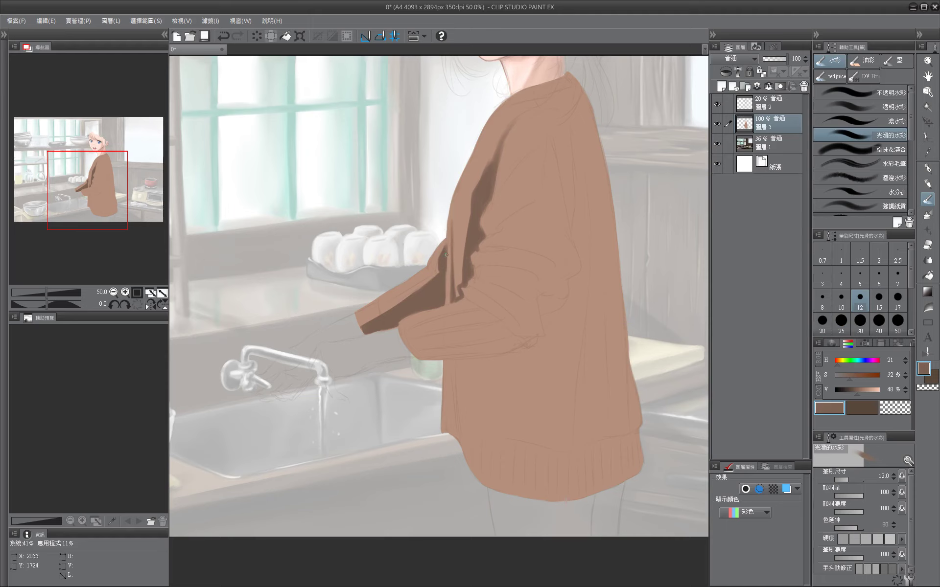
key(bracketleft)
key(bracketleft)
mouse_move(394, 373)
mouse_down()
mouse_move(365, 469)
mouse_move(372, 417)
mouse_up()
key(bracketleft)
key(bracketleft)
Paint the fold shadows on the near sleeve's upper arm in dark brown, starting at brush size 20.
key(bracketright)
key(bracketright)
key(bracketright)
key(bracketright)
key(bracketright)
key(bracketright)
key(bracketright)
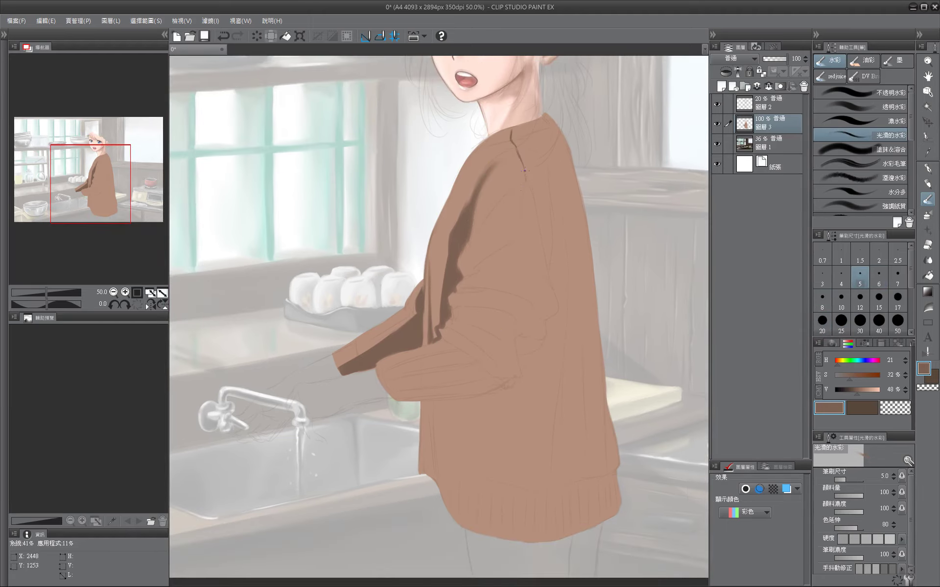
drag(485, 252, 508, 243)
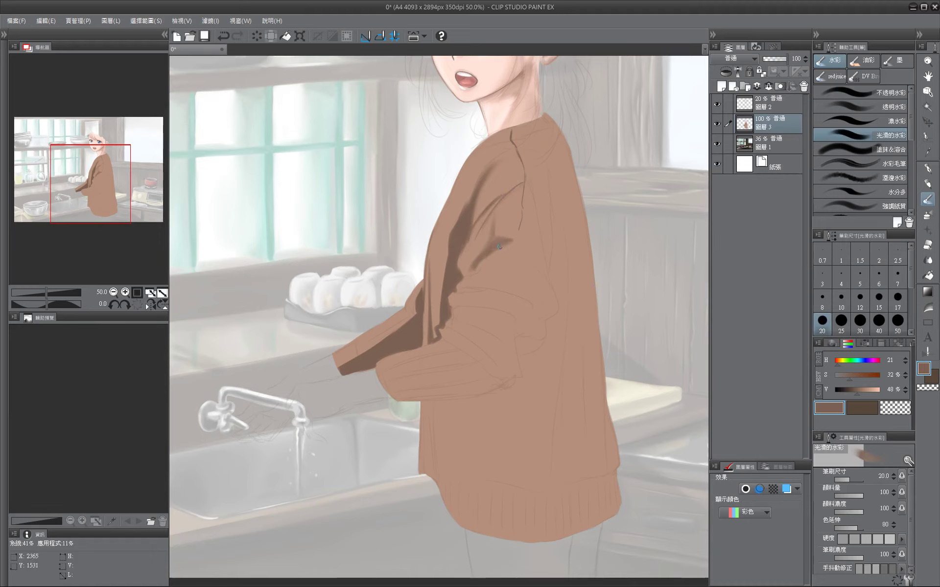
key(bracketleft)
mouse_move(465, 279)
mouse_down()
mouse_move(468, 254)
mouse_move(505, 267)
mouse_up()
Paint the long folds running from the armhole down the back of the upper arm at brush size 12.
key(bracketleft)
key(bracketleft)
key(bracketleft)
key(bracketright)
key(bracketright)
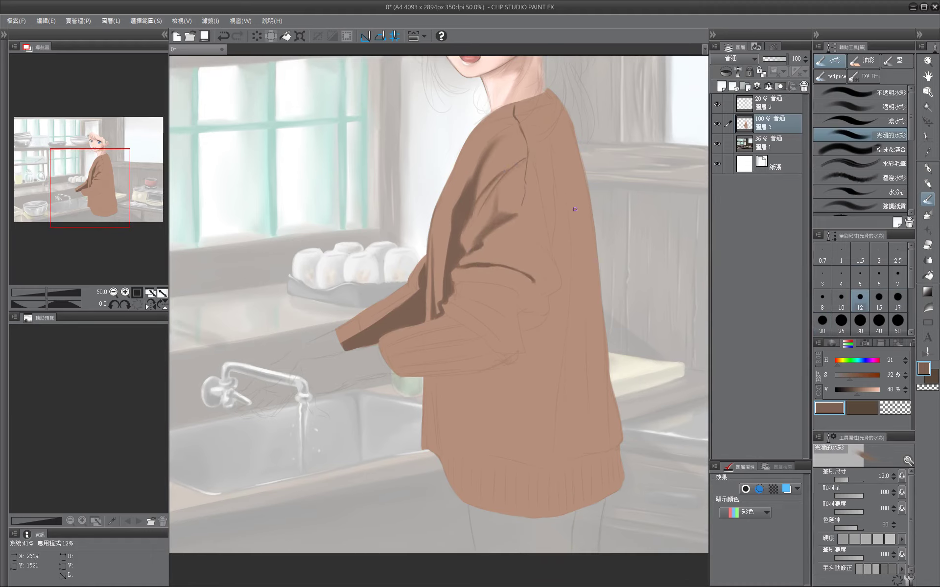
mouse_move(556, 206)
mouse_down()
mouse_move(553, 241)
mouse_move(554, 190)
mouse_move(562, 279)
mouse_up()
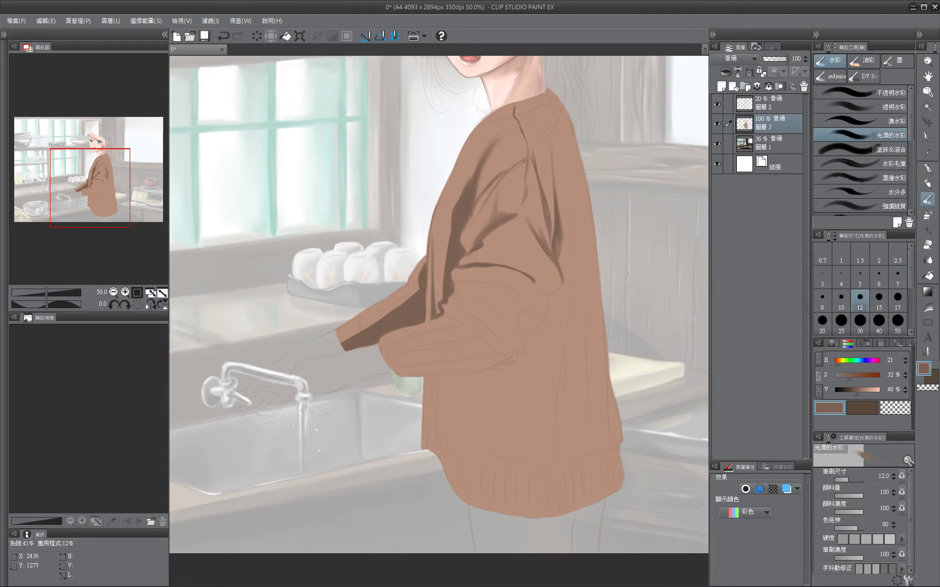
Paint the bunched folds above the near forearm and around the elbow in dark brown at brush size 12.
scroll(524, 203, down, 2)
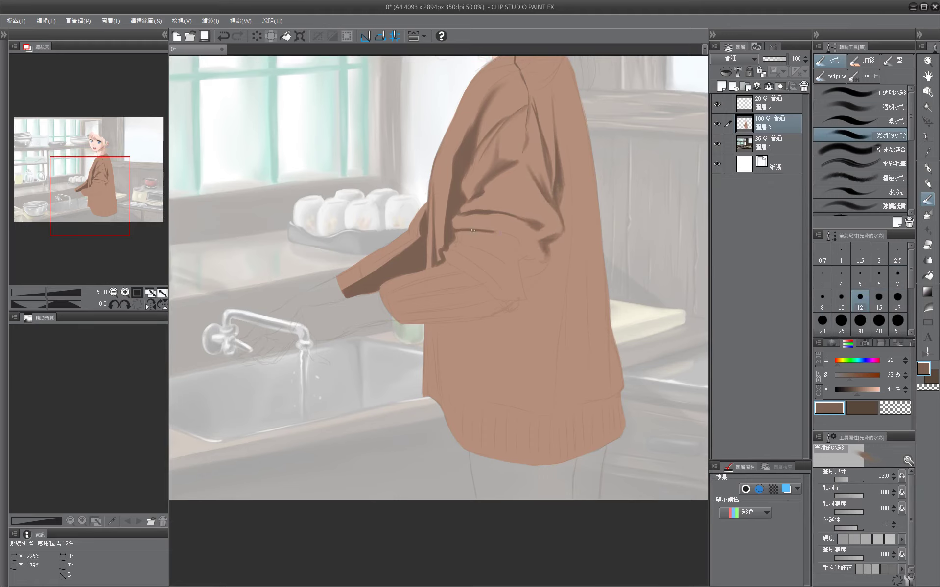
mouse_move(518, 234)
mouse_down()
mouse_move(481, 232)
mouse_move(488, 213)
mouse_move(457, 238)
mouse_move(498, 257)
mouse_move(453, 258)
mouse_up()
mouse_move(509, 255)
mouse_down()
mouse_move(449, 250)
mouse_move(504, 302)
mouse_up()
mouse_move(552, 250)
mouse_down()
mouse_move(525, 295)
mouse_move(520, 272)
mouse_move(521, 287)
mouse_move(499, 301)
mouse_up()
Thicken the elbow shadow and add fold shading on the near sleeve in dark brown at brush size 15.
key(bracketright)
key(bracketright)
key(bracketright)
key(bracketleft)
drag(496, 245, 449, 279)
key(bracketleft)
mouse_move(539, 176)
mouse_down()
mouse_move(551, 225)
mouse_move(531, 259)
mouse_up()
drag(535, 216, 509, 222)
scroll(492, 254, up, 3)
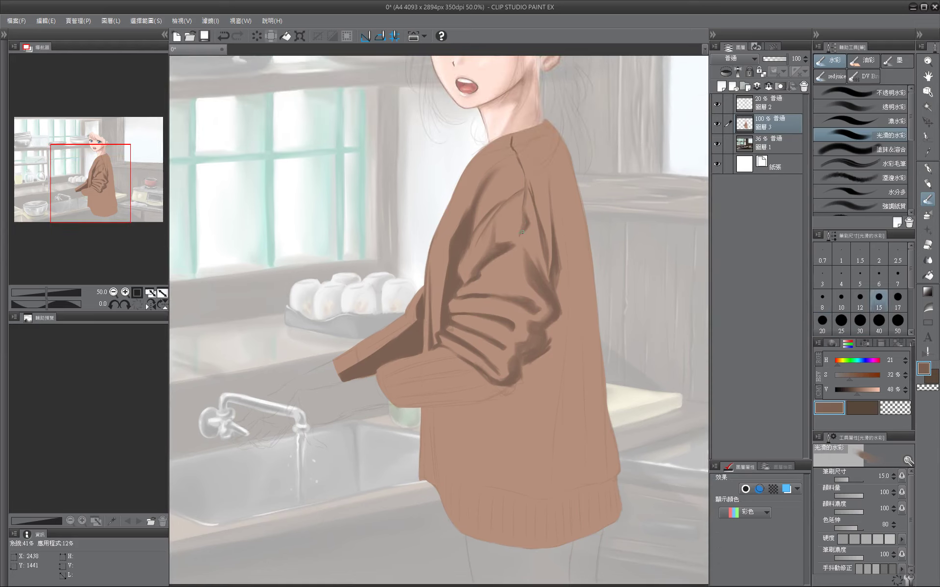
Shade the underside of the near forearm and cuff in dark brown, starting at brush size 12.
drag(564, 382, 543, 283)
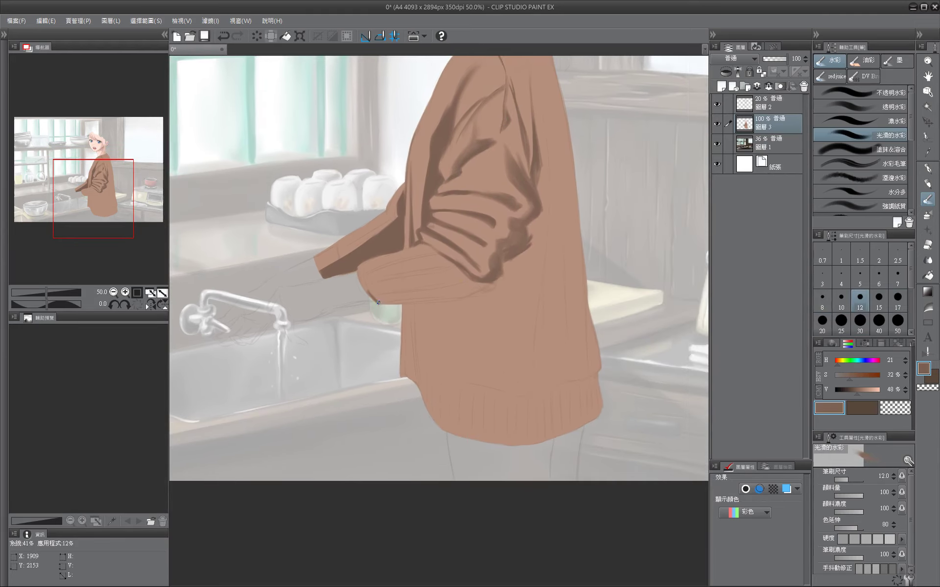
key(bracketright)
key(bracketright)
mouse_move(450, 299)
mouse_down()
mouse_move(374, 294)
mouse_move(490, 286)
mouse_move(503, 399)
mouse_up()
key(bracketleft)
key(bracketleft)
Shade the sweater's neckline at brush size 25 and touch up the sleeve folds at sizes 15 and 17.
key(bracketright)
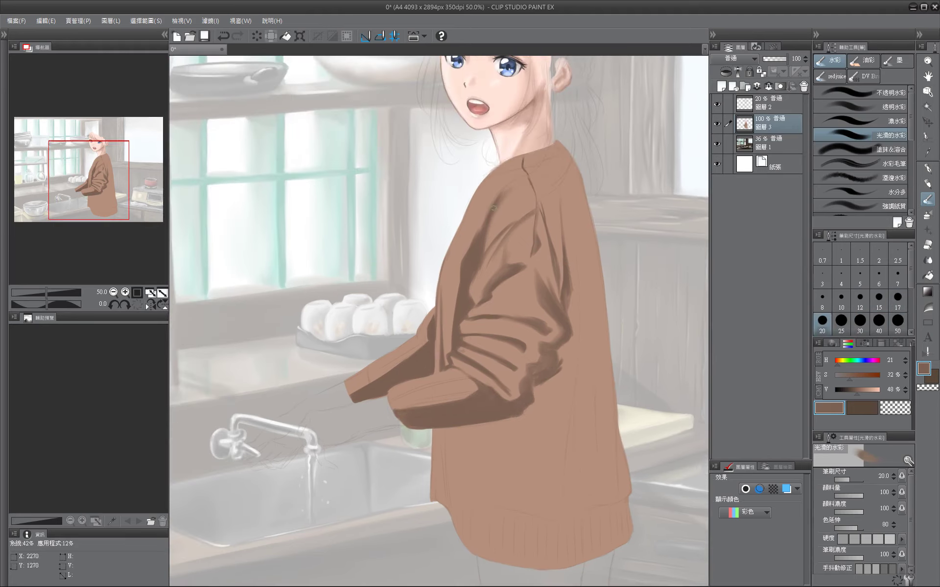
key(bracketright)
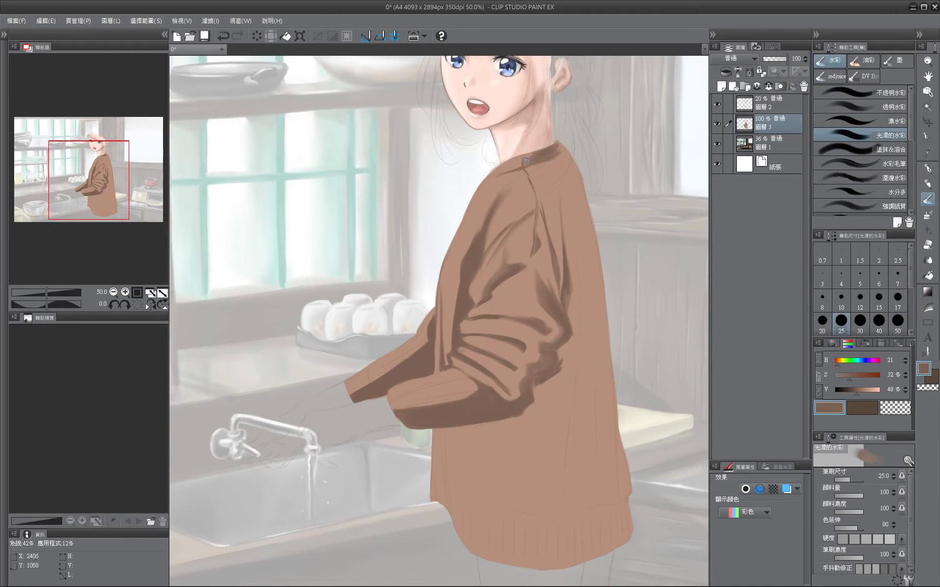
key(bracketleft)
key(bracketleft)
key(bracketleft)
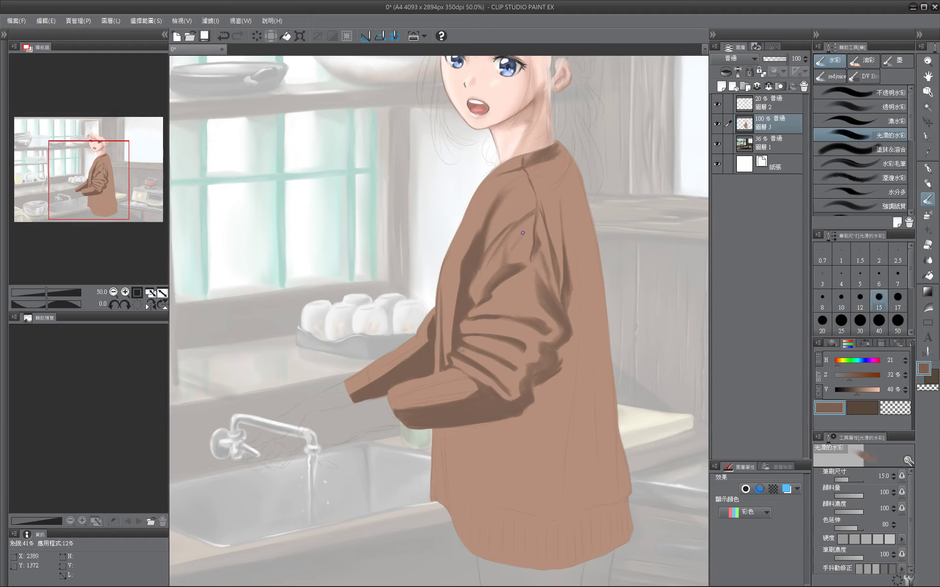
key(bracketright)
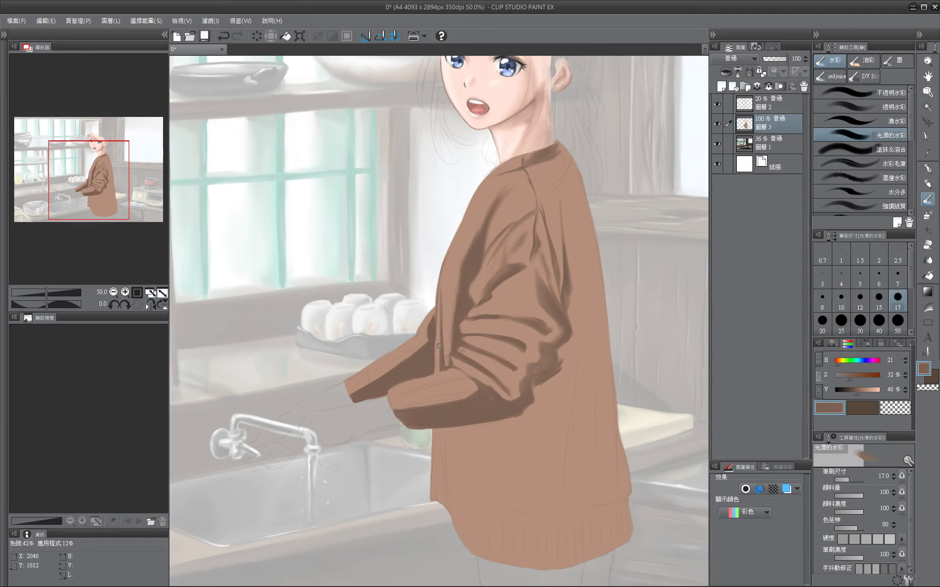
Sample a darker brown and deepen the upper-sleeve crease and front sleeve folds at brush sizes 20, 15 and 12.
alt+click(513, 272)
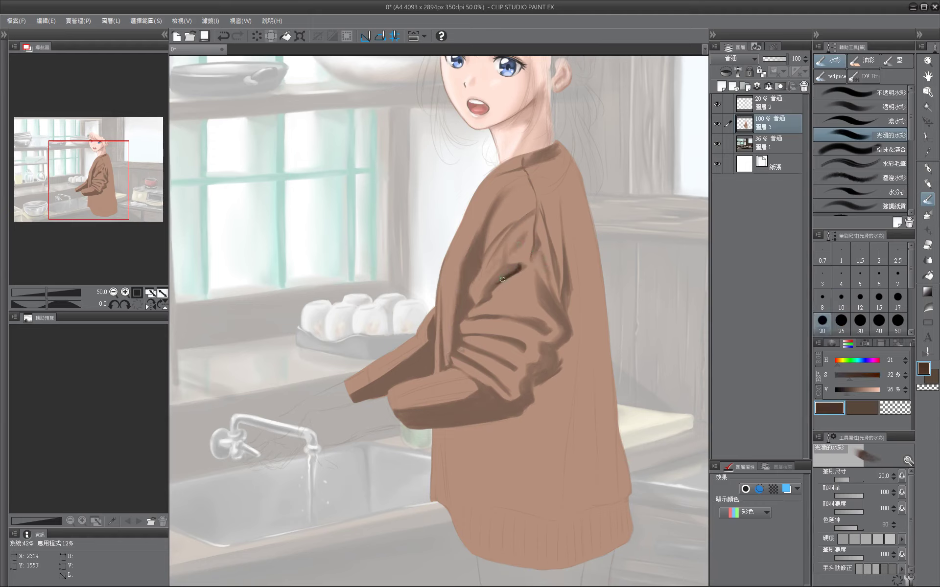
key(bracketleft)
mouse_move(476, 256)
mouse_down()
mouse_move(460, 336)
mouse_move(466, 299)
mouse_up()
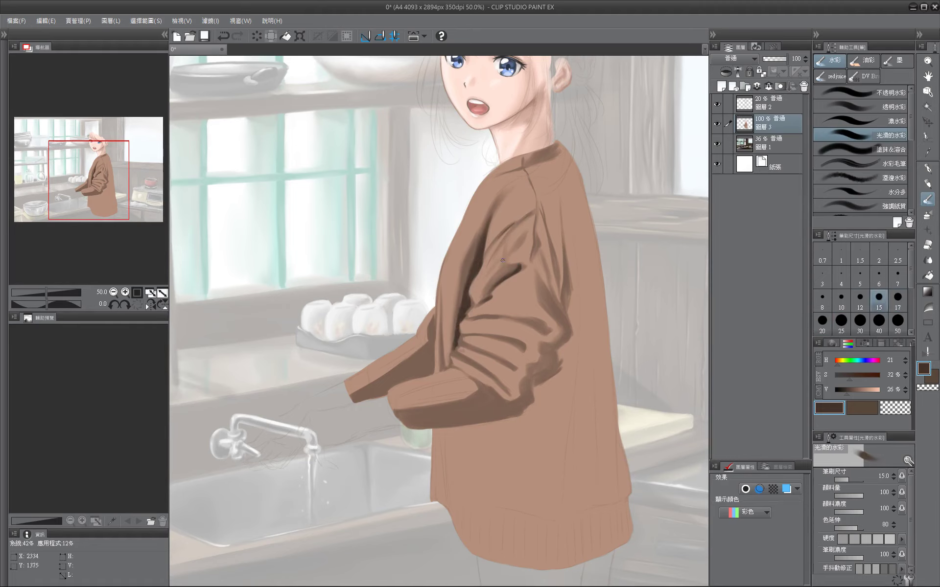
key(bracketleft)
drag(465, 347, 406, 326)
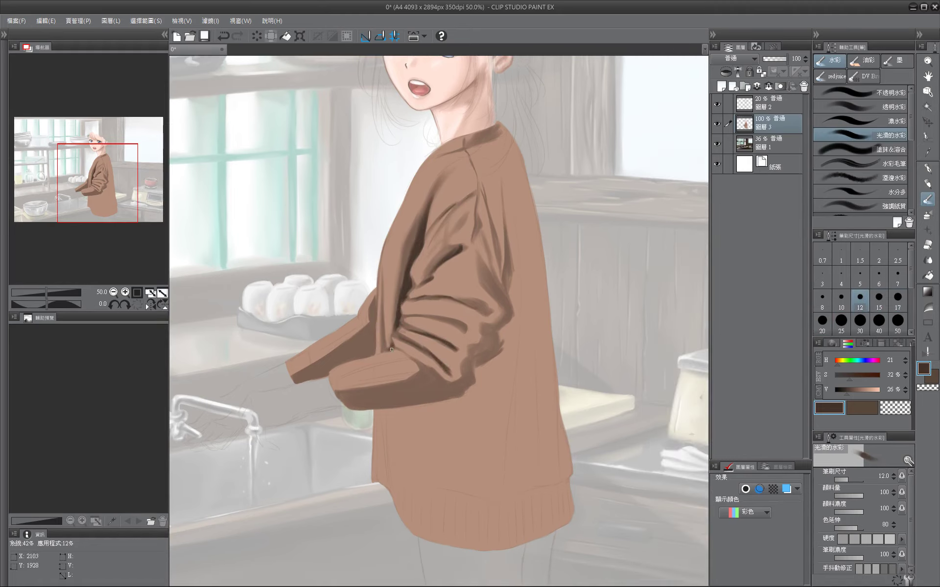
Paint a dark brown shadow on the sweater body behind the near sleeve and elbow at about brush size 17.
key(bracketright)
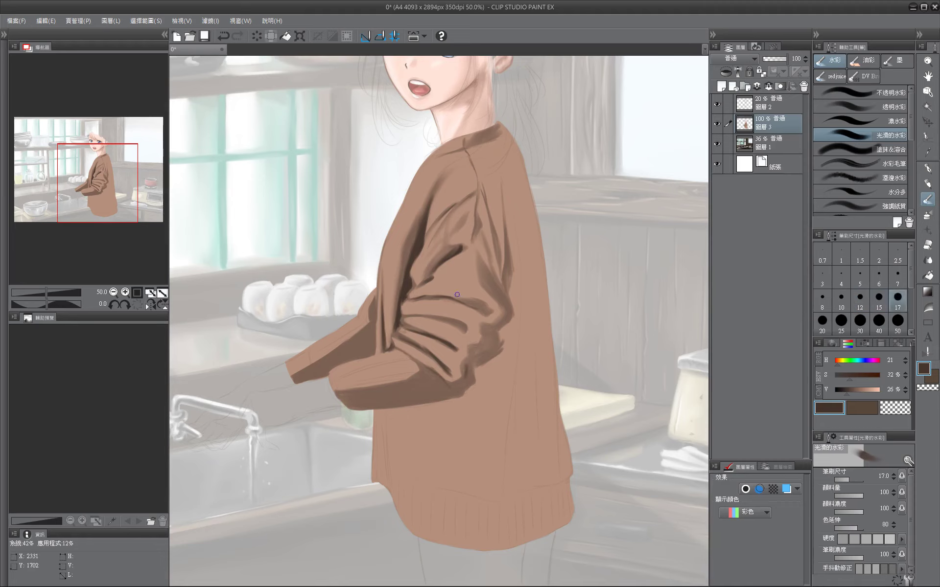
key(bracketleft)
key(bracketleft)
key(bracketright)
key(bracketright)
mouse_move(521, 201)
mouse_down()
mouse_move(511, 309)
mouse_move(523, 297)
mouse_up()
drag(528, 183, 511, 353)
mouse_move(454, 392)
mouse_down()
mouse_move(487, 362)
mouse_move(446, 362)
mouse_move(429, 392)
mouse_move(475, 323)
mouse_move(478, 379)
mouse_up()
Extend the sleeve's cast shadow down the sweater body below the elbow with broad strokes, starting at brush size 30.
key(bracketright)
key(bracketright)
key(bracketright)
key(bracketright)
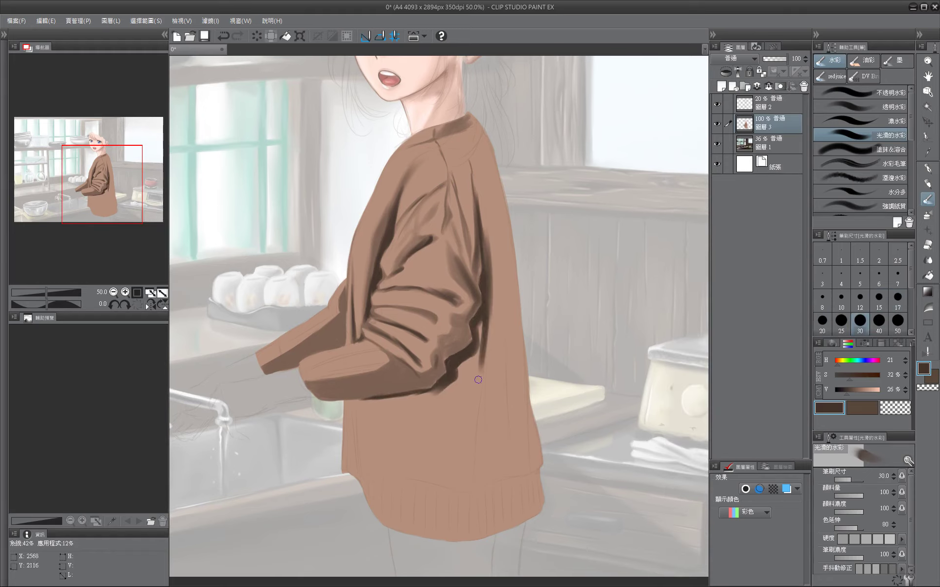
key(bracketright)
drag(477, 323, 482, 456)
key(bracketright)
mouse_move(479, 343)
mouse_down()
mouse_move(463, 381)
mouse_move(492, 454)
mouse_up()
Refine the shadow's edge along the back of the sleeve at brush size 15 and the shoulder seam at size 12.
key(bracketleft)
key(bracketleft)
key(bracketleft)
key(bracketleft)
key(bracketleft)
key(bracketleft)
key(bracketleft)
key(bracketleft)
key(bracketleft)
key(bracketleft)
key(bracketleft)
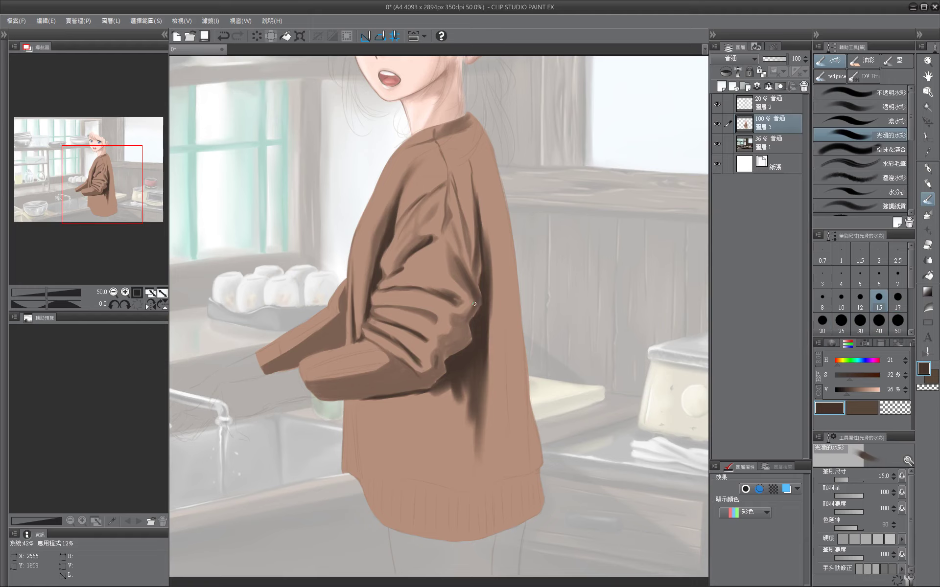
key(bracketright)
key(bracketright)
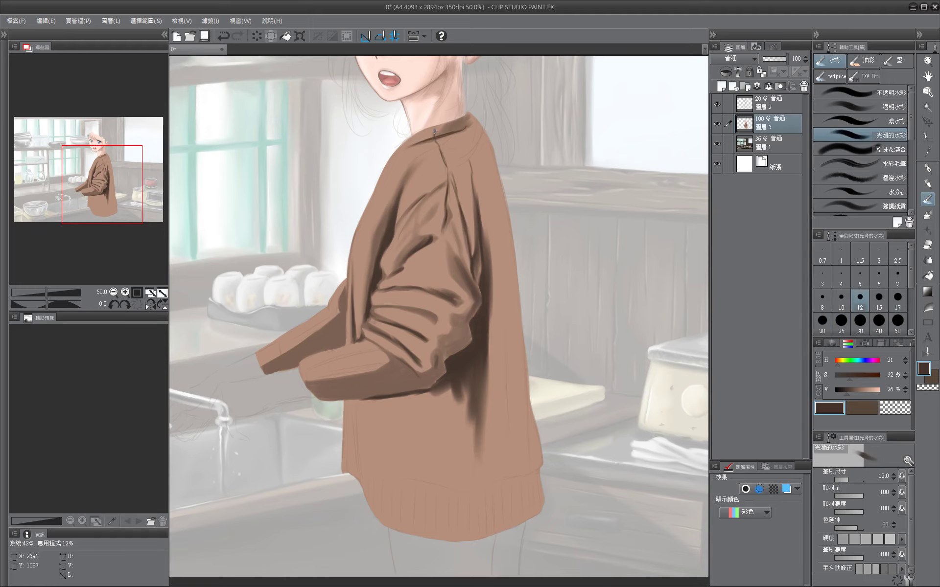
Darken the bunched folds above the near forearm at brush sizes 12 and 17.
drag(400, 303, 414, 256)
key(bracketright)
key(bracketright)
key(bracketright)
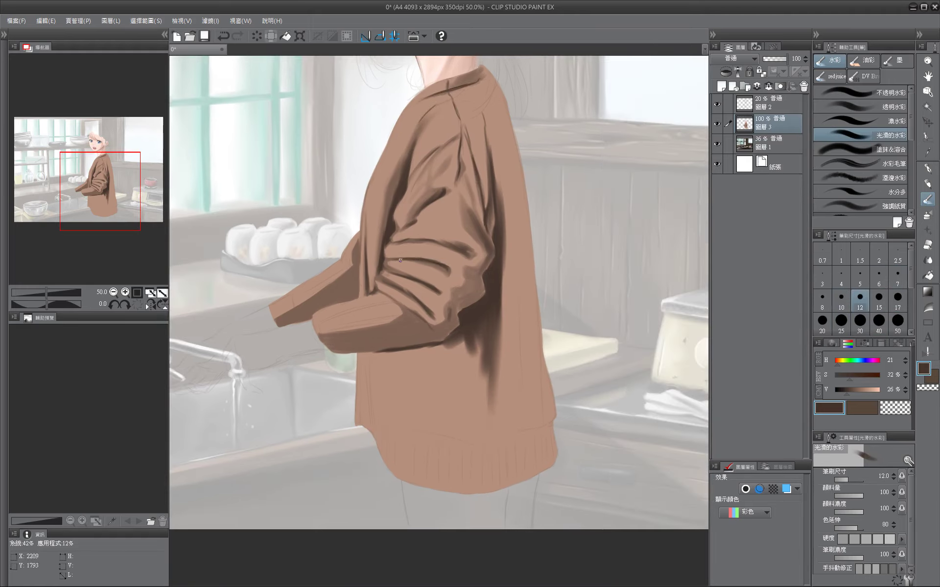
key(bracketright)
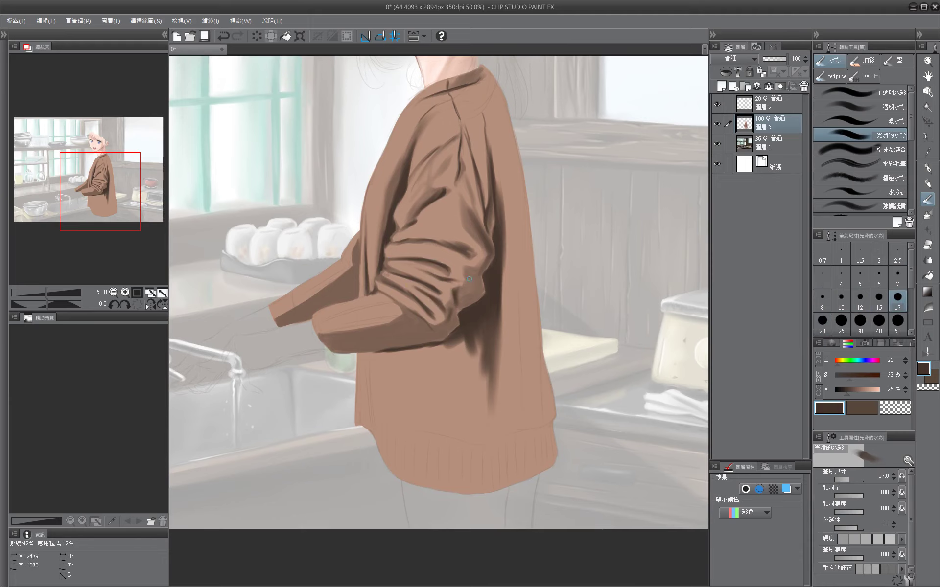
Sharpen the dark creases at the near elbow with brush size 8.
key(bracketleft)
key(bracketleft)
key(bracketleft)
key(bracketleft)
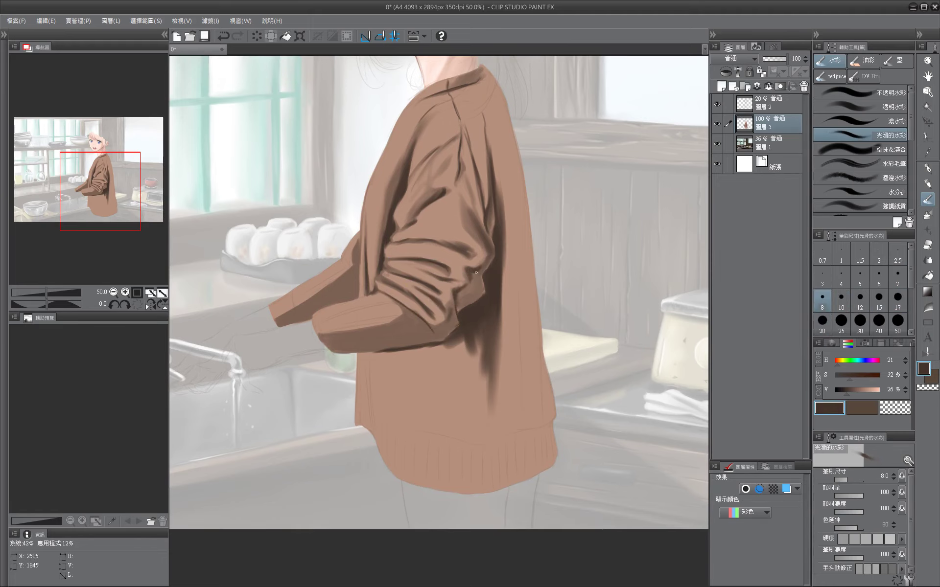
drag(476, 272, 494, 252)
drag(543, 332, 577, 314)
Touch up the mid-sleeve folds at brush size 12, then sample a mid brown and soften them at up to size 40.
key(bracketright)
key(bracketright)
drag(445, 216, 379, 237)
alt+click(378, 237)
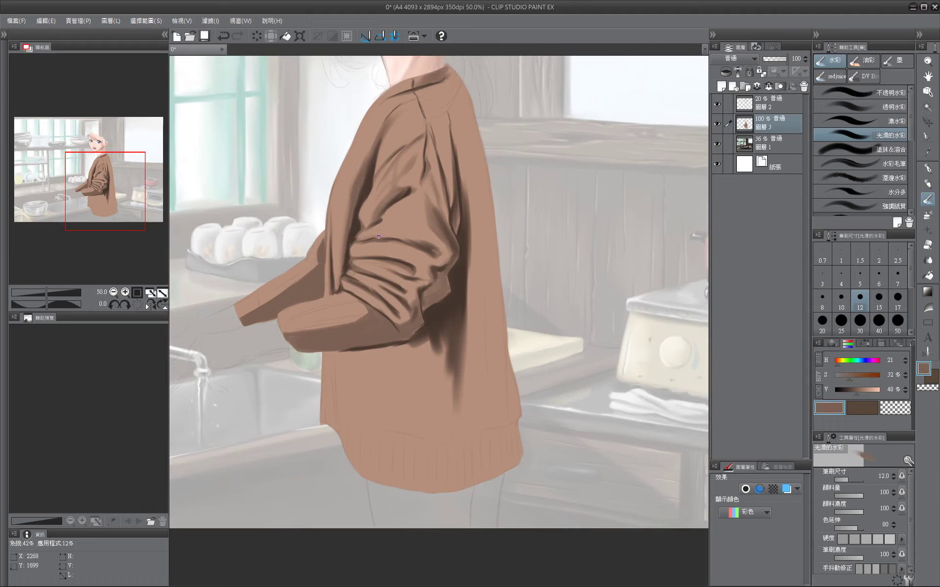
key(bracketright)
key(bracketright)
key(bracketright)
key(bracketright)
key(bracketright)
key(bracketright)
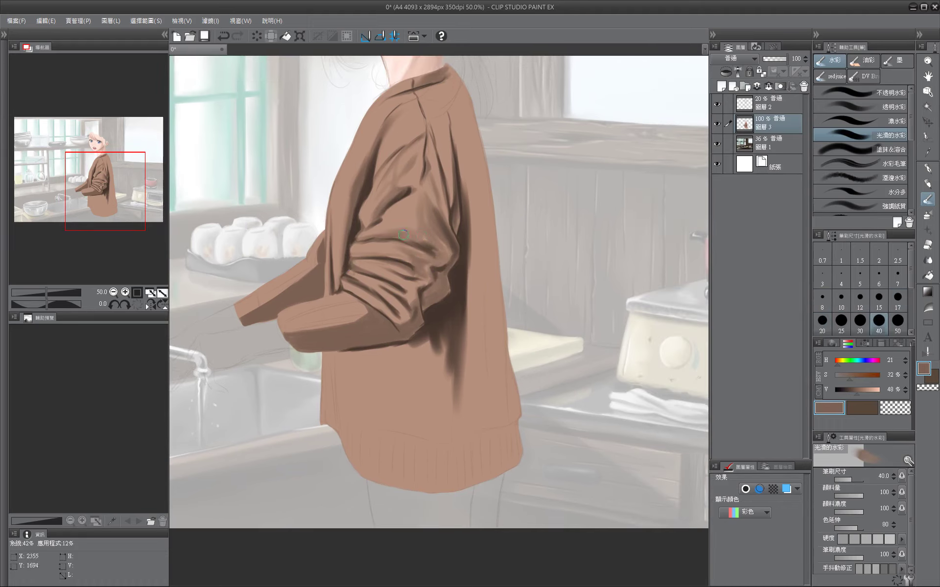
Blend the fold shading around the near elbow at brush size 15, sampling a darker brown from the sleeve.
key(bracketleft)
key(bracketleft)
key(bracketleft)
key(bracketleft)
key(bracketleft)
drag(491, 328, 499, 352)
alt+click(429, 329)
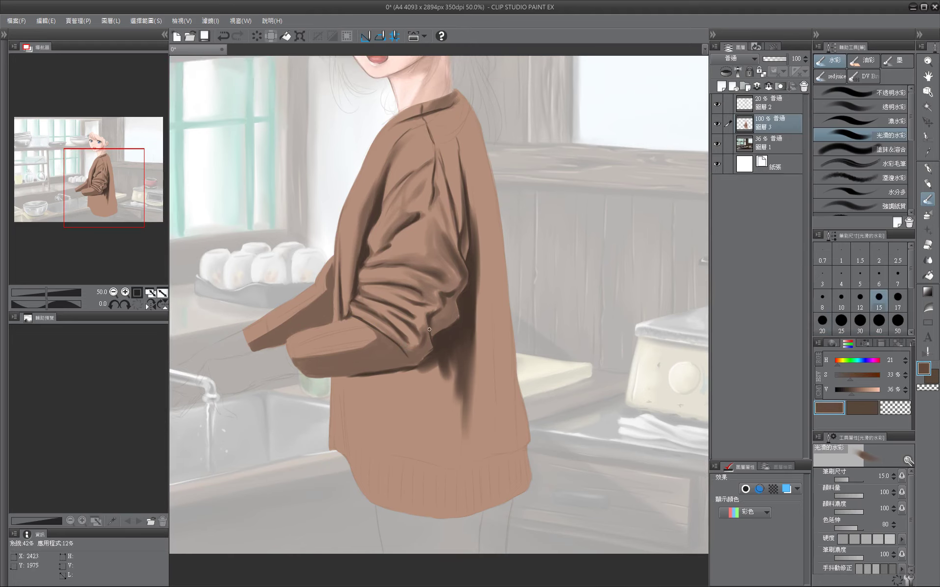
mouse_move(440, 240)
mouse_down()
mouse_move(443, 203)
mouse_move(483, 300)
mouse_up()
key(bracketright)
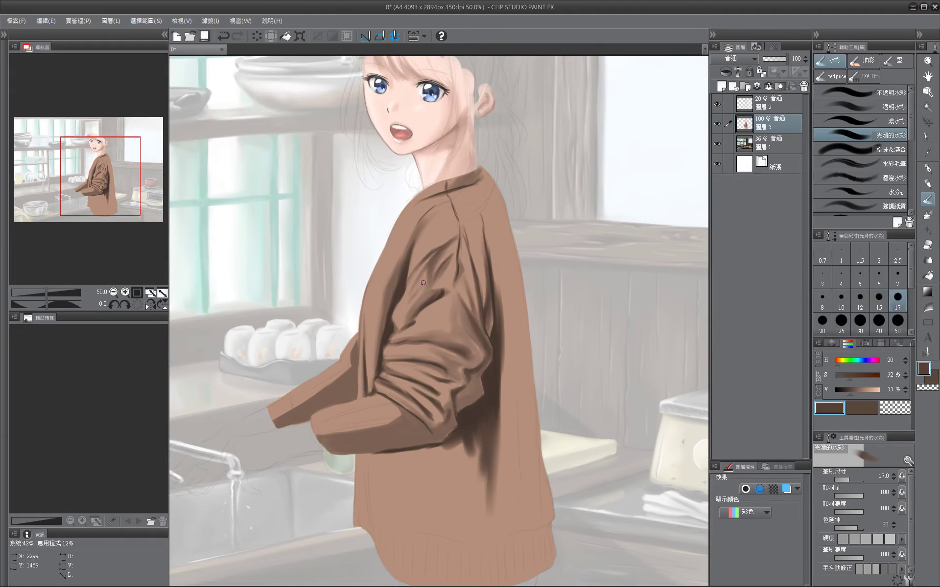
Deepen the upper-sleeve fold shading at brush size 20 and refine the shoulder seam at size 8.
key(bracketright)
key(bracketright)
key(bracketleft)
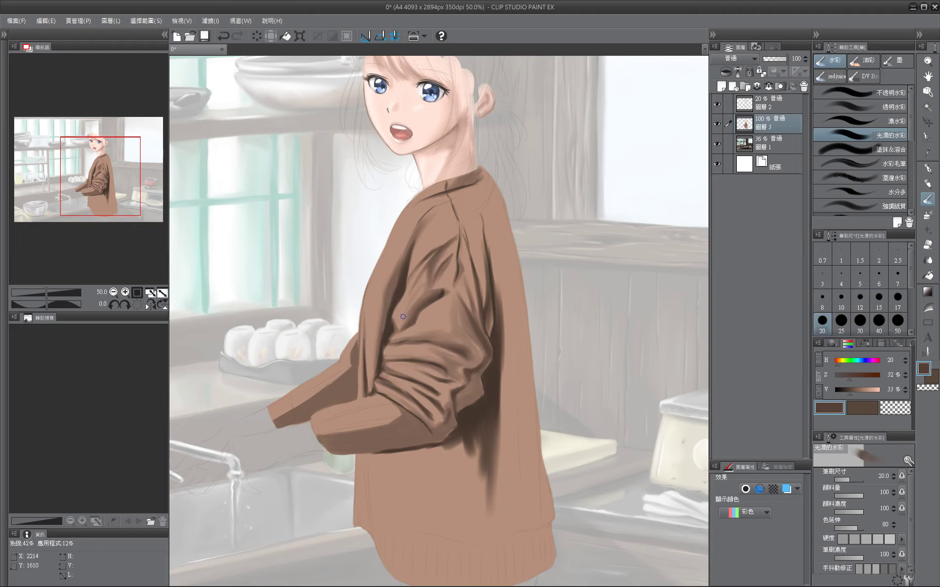
key(bracketleft)
key(bracketleft)
key(bracketleft)
key(bracketleft)
key(bracketleft)
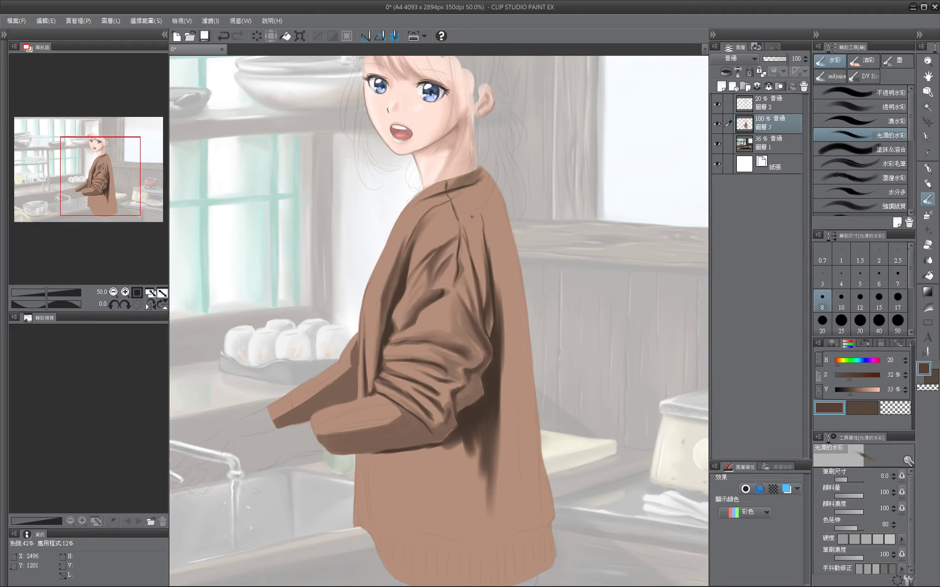
Draw dark brown knit rib lines along the near and far cuffs at brush size 7.
key(bracketleft)
drag(471, 216, 369, 151)
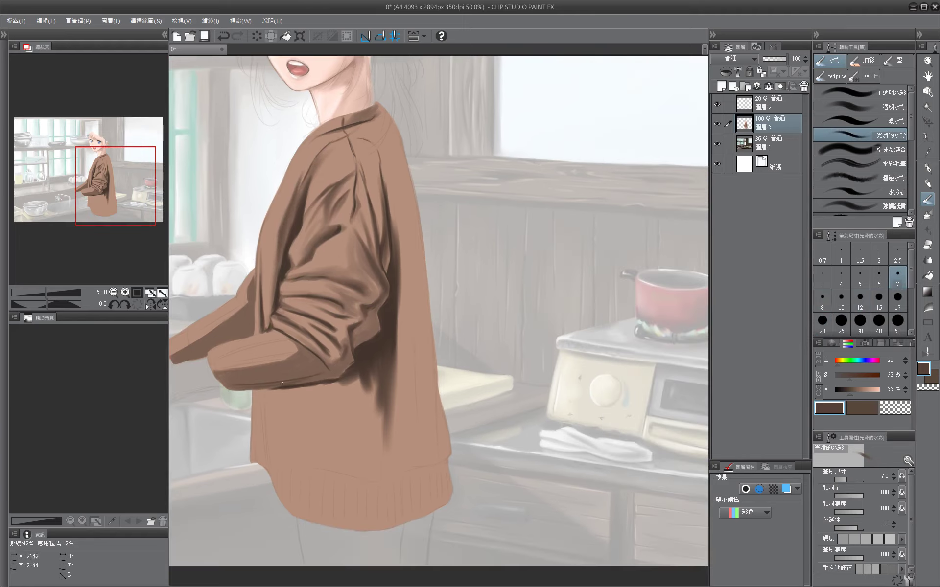
mouse_move(310, 355)
mouse_down()
mouse_move(262, 350)
mouse_move(499, 232)
mouse_up()
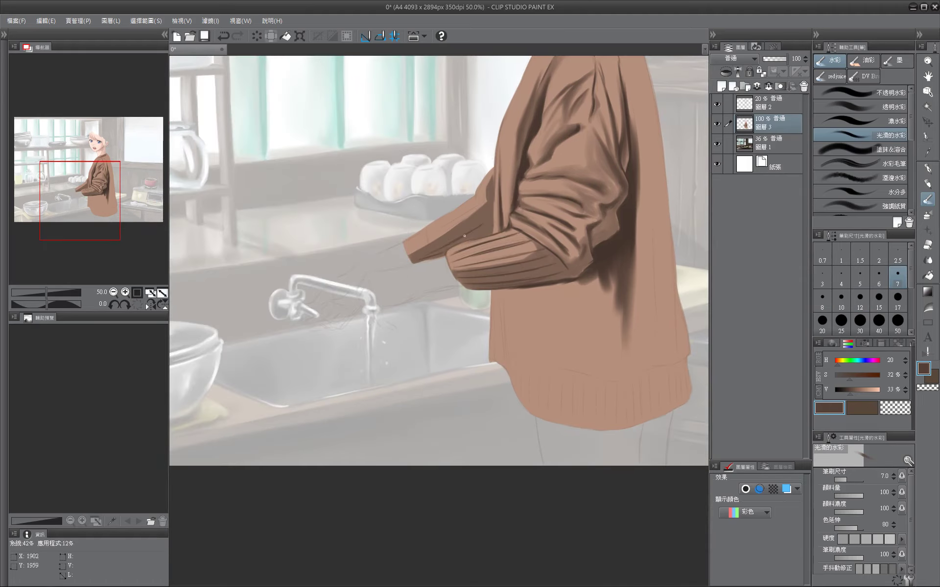
drag(412, 249, 483, 193)
Darken the far sleeve where it meets the sweater front at brush size 12 and add fine creases at size 7.
key(bracketright)
key(bracketright)
key(bracketright)
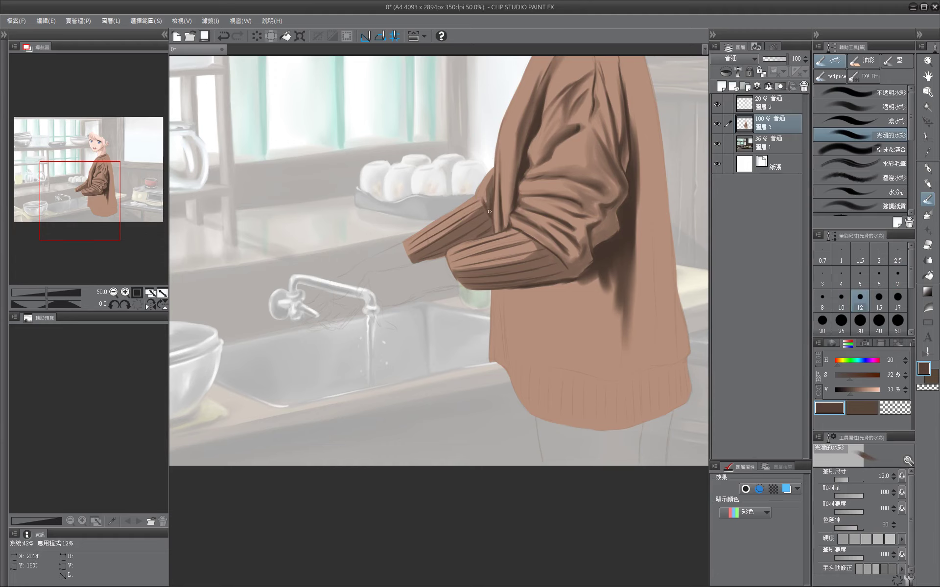
key(bracketleft)
key(bracketleft)
key(bracketleft)
key(bracketright)
key(bracketright)
key(bracketright)
key(bracketright)
key(bracketright)
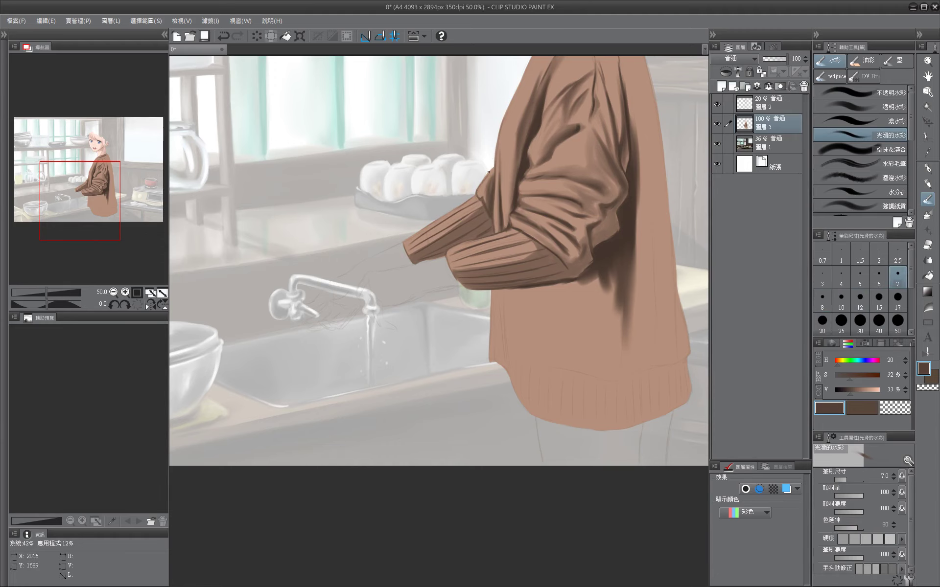
Touch up the shadow along the back edge of the near sleeve at brush size 15.
mouse_move(609, 211)
mouse_down()
mouse_move(565, 321)
mouse_move(530, 299)
mouse_up()
key(bracketleft)
key(bracketleft)
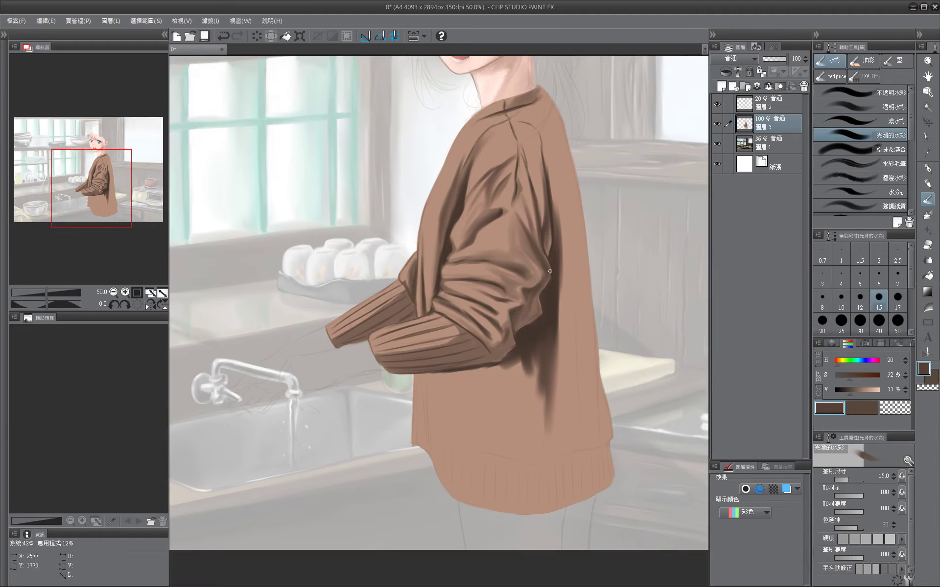
Shade the sleeve folds around the elbow at brush size 25.
key(bracketright)
key(bracketright)
key(bracketright)
key(bracketright)
key(bracketright)
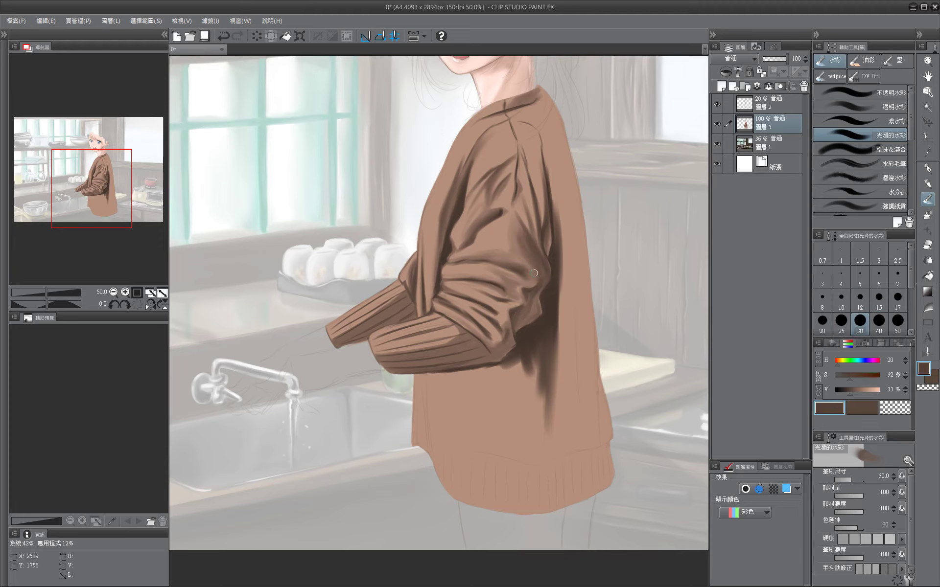
key(bracketleft)
key(bracketleft)
key(bracketleft)
key(bracketright)
key(bracketright)
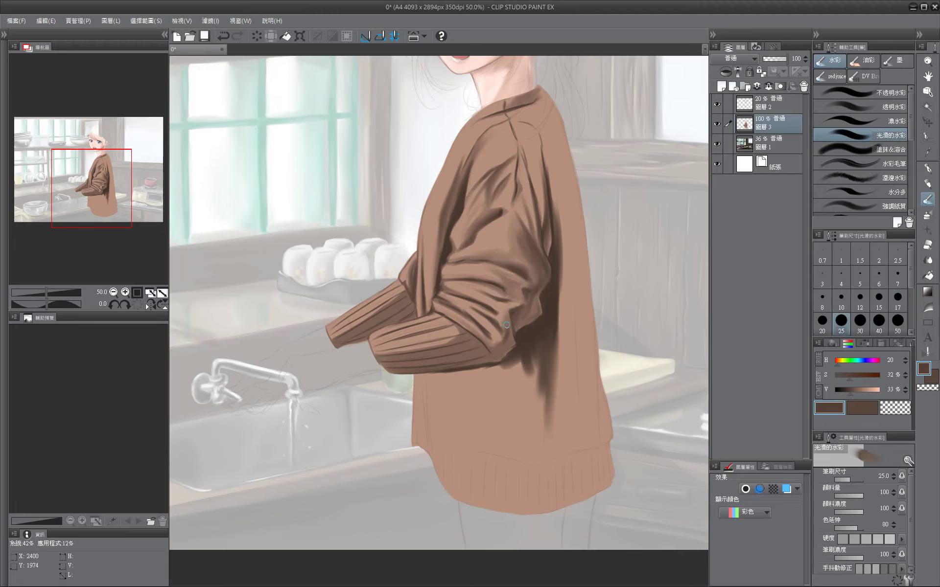
drag(506, 324, 511, 283)
Pick a darker brown (H 21, S 33, V 27) and paint long vertical folds down the back of the sweater.
alt+click(563, 195)
mouse_move(564, 169)
mouse_down()
mouse_move(541, 393)
mouse_move(554, 325)
mouse_up()
alt+click(558, 235)
mouse_move(558, 234)
mouse_down()
mouse_move(576, 255)
mouse_move(548, 247)
mouse_move(519, 254)
mouse_move(572, 193)
mouse_move(556, 359)
mouse_move(588, 191)
mouse_move(594, 210)
mouse_move(599, 195)
mouse_move(592, 147)
mouse_move(576, 261)
mouse_up()
key(bracketright)
key(bracketright)
key(bracketright)
key(bracketright)
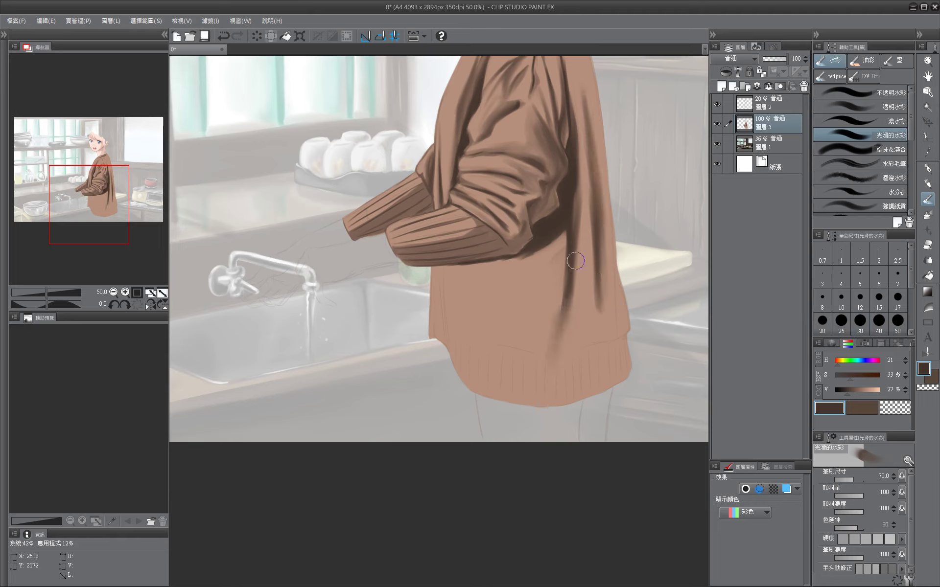
Paint broad dark shading on the sweater's front below the sleeve, running down toward the hem.
key(bracketleft)
key(bracketleft)
key(bracketleft)
key(bracketleft)
key(bracketleft)
key(bracketleft)
mouse_move(485, 273)
mouse_down()
mouse_move(462, 343)
mouse_move(453, 282)
mouse_up()
key(bracketright)
key(bracketright)
key(bracketright)
key(bracketright)
mouse_move(464, 362)
mouse_down()
mouse_move(500, 263)
mouse_move(487, 271)
mouse_move(538, 259)
mouse_up()
drag(562, 313, 561, 261)
Darken the sweater's lower front edge down to the hem corner with a small brush.
key(bracketleft)
key(bracketleft)
key(bracketleft)
key(bracketleft)
key(bracketleft)
key(bracketleft)
key(bracketleft)
key(bracketleft)
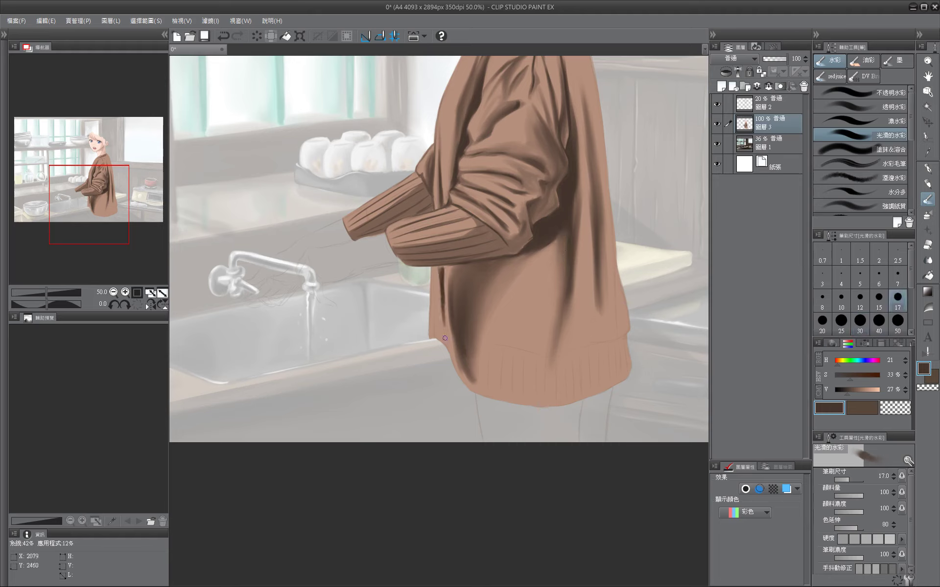
mouse_move(432, 342)
mouse_down()
mouse_move(432, 311)
mouse_move(433, 337)
mouse_up()
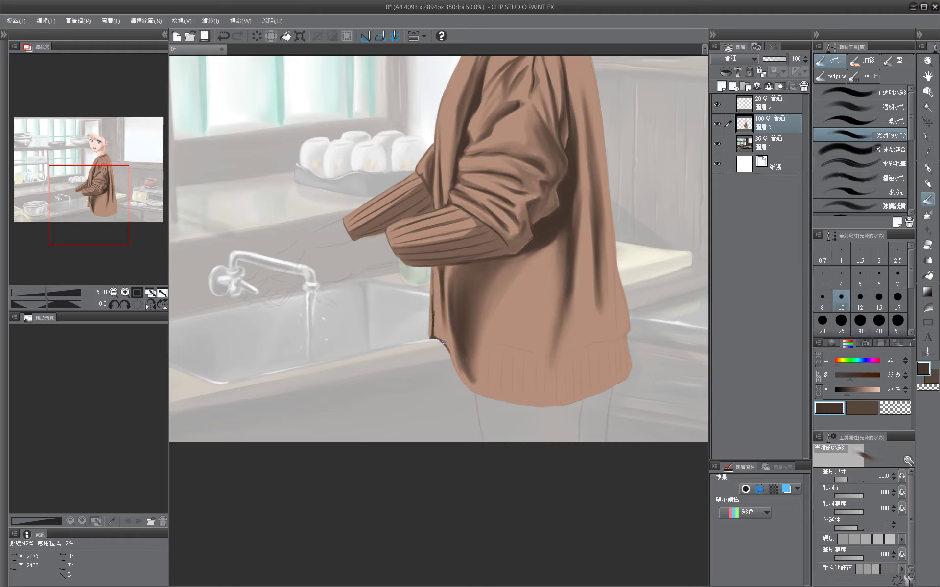
Darken the front curve of the hem band along its outer edge.
key(bracketright)
drag(455, 373, 470, 389)
mouse_move(460, 372)
mouse_down()
mouse_move(456, 353)
mouse_move(427, 334)
mouse_move(419, 314)
mouse_up()
Draw the dark seam line across the sweater from front to back along the top of the hem band.
key(bracketright)
key(bracketright)
scroll(417, 310, left, 2)
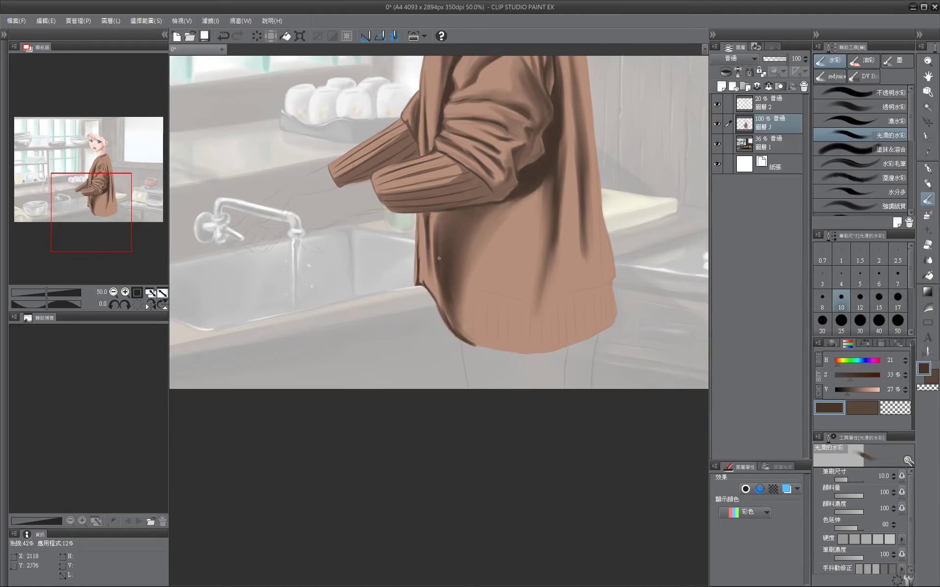
key(bracketleft)
key(bracketleft)
key(bracketleft)
key(bracketleft)
key(bracketleft)
key(bracketleft)
key(bracketright)
key(bracketright)
key(bracketright)
key(bracketright)
key(bracketright)
key(bracketright)
key(bracketleft)
key(bracketleft)
scroll(459, 289, right, 1)
mouse_move(421, 285)
mouse_down()
mouse_move(534, 301)
mouse_move(608, 274)
mouse_up()
Draw the vertical rib lines along the whole hem band at brush size 8.
key(bracketright)
key(bracketleft)
key(bracketleft)
key(bracketleft)
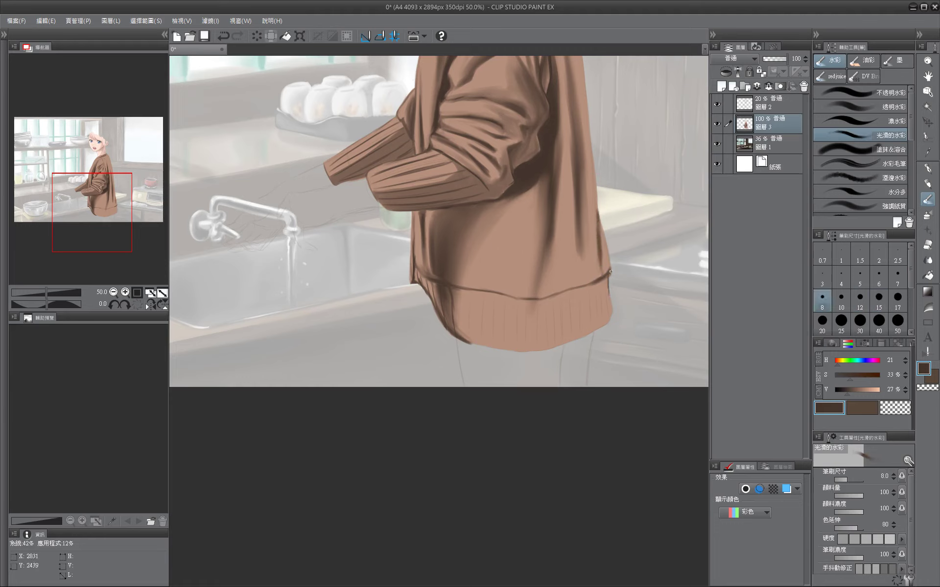
key(bracketright)
key(bracketright)
key(bracketright)
key(bracketleft)
key(bracketleft)
key(bracketleft)
drag(607, 314, 595, 296)
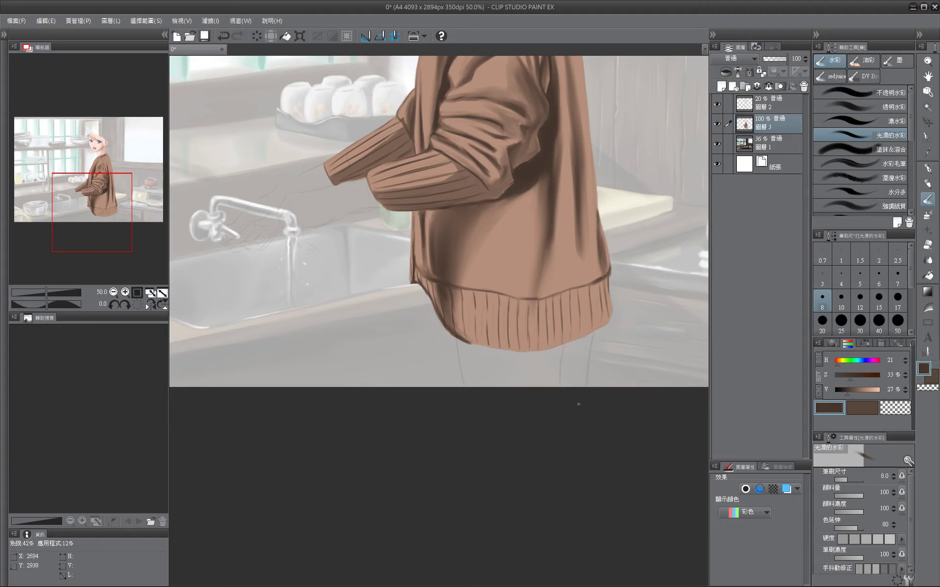
Darken the hem band's lower outline and shade its back corner at brush size 20.
drag(566, 412, 450, 394)
key(bracketright)
key(bracketright)
key(bracketright)
key(bracketright)
key(bracketright)
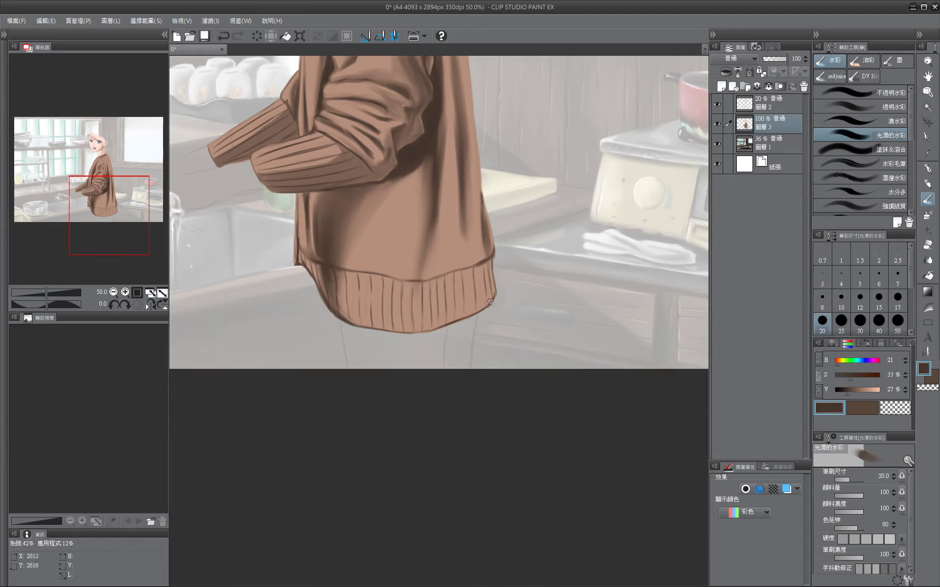
drag(463, 327, 507, 558)
Define the collar seam and shade the upper back below the collar at brush size 15.
key(bracketright)
key(bracketright)
key(bracketright)
key(bracketright)
key(bracketright)
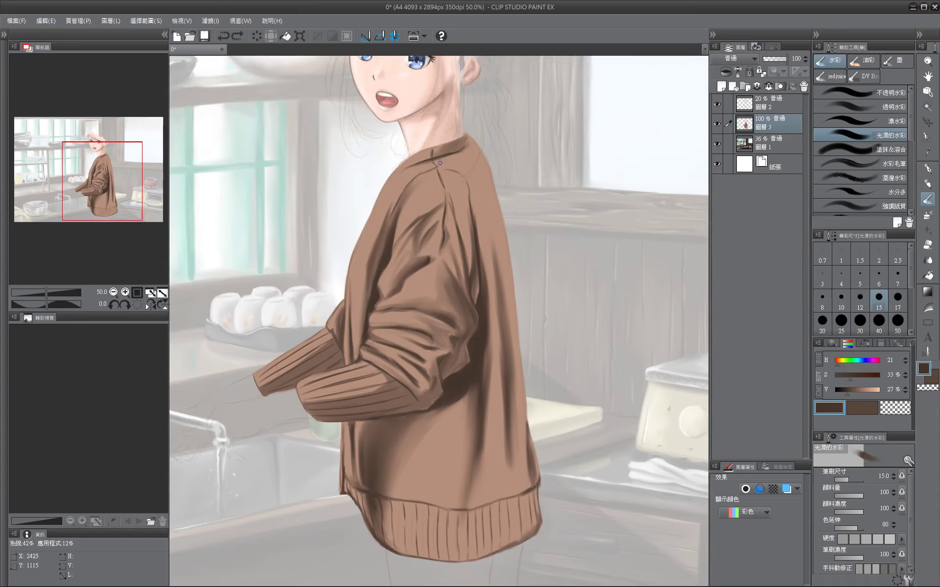
drag(472, 149, 492, 234)
key(bracketleft)
key(bracketleft)
key(bracketleft)
key(bracketleft)
key(bracketleft)
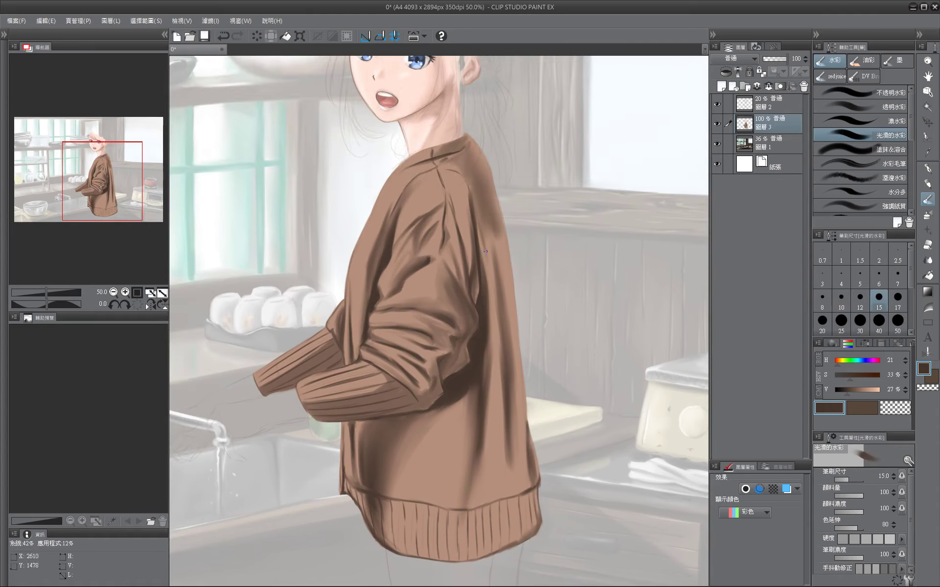
Refine the fold shading on the upper back and shoulder at brush size 12.
key(bracketleft)
key(bracketleft)
key(bracketleft)
key(bracketleft)
key(bracketleft)
key(bracketright)
key(bracketright)
key(bracketright)
key(bracketright)
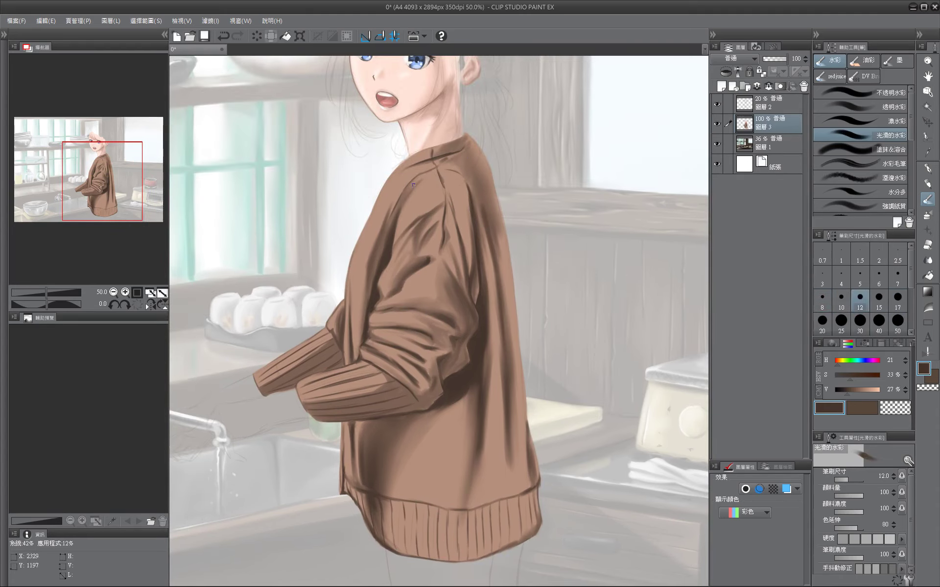
Soften and widen the shadow beneath the bent sleeve at brush size 60.
drag(341, 336, 358, 240)
key(bracketright)
key(bracketright)
key(bracketright)
key(bracketright)
key(bracketright)
key(bracketright)
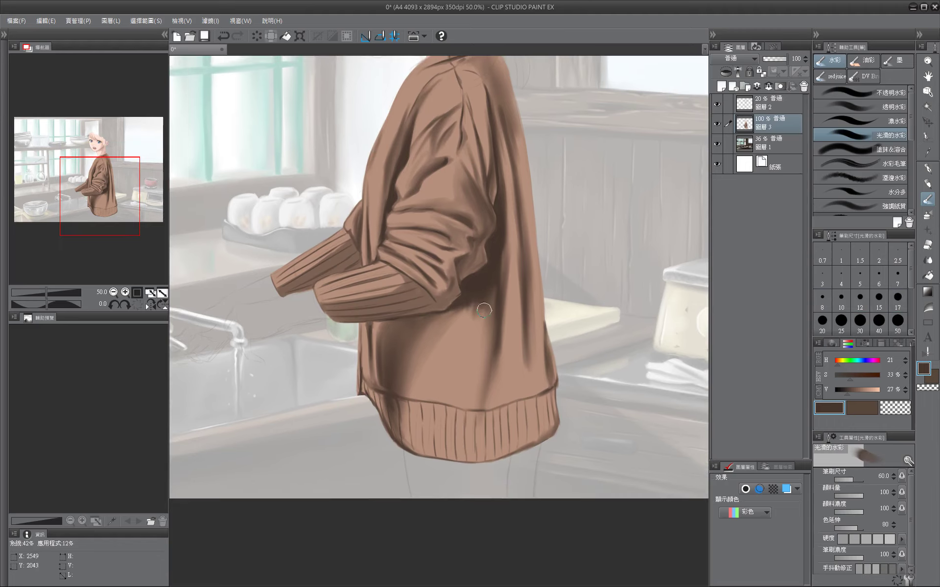
Deepen the long folds running from the middle of the back down to the hem.
key(bracketleft)
key(bracketleft)
key(bracketleft)
key(bracketleft)
key(bracketleft)
key(bracketleft)
key(bracketleft)
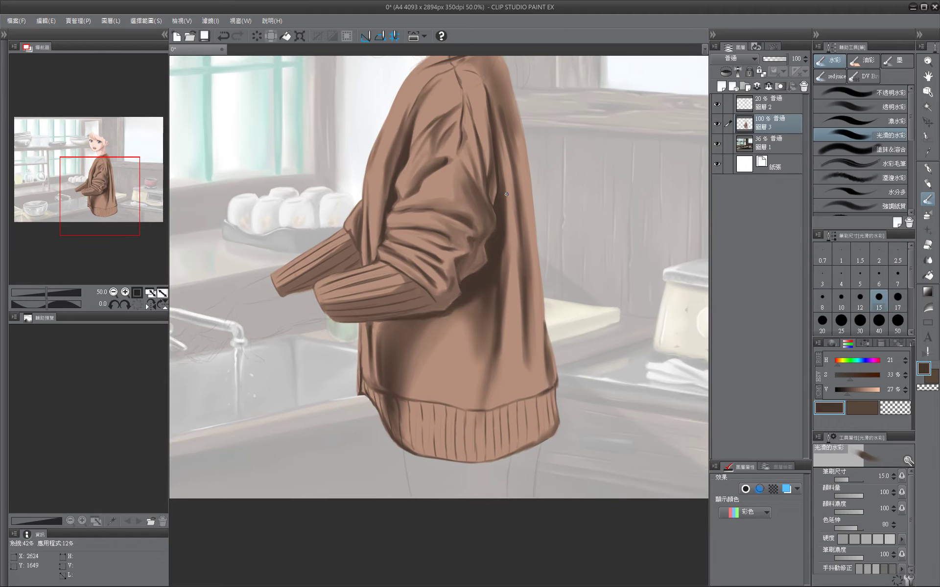
key(bracketright)
key(bracketright)
key(bracketright)
mouse_move(542, 337)
mouse_down()
mouse_move(551, 272)
mouse_move(504, 330)
mouse_move(538, 417)
mouse_up()
Shade along the rear edge of the sweater's back at brush size 25.
key(bracketright)
key(bracketright)
key(bracketright)
key(bracketright)
key(bracketright)
key(bracketleft)
key(bracketleft)
key(bracketleft)
key(bracketleft)
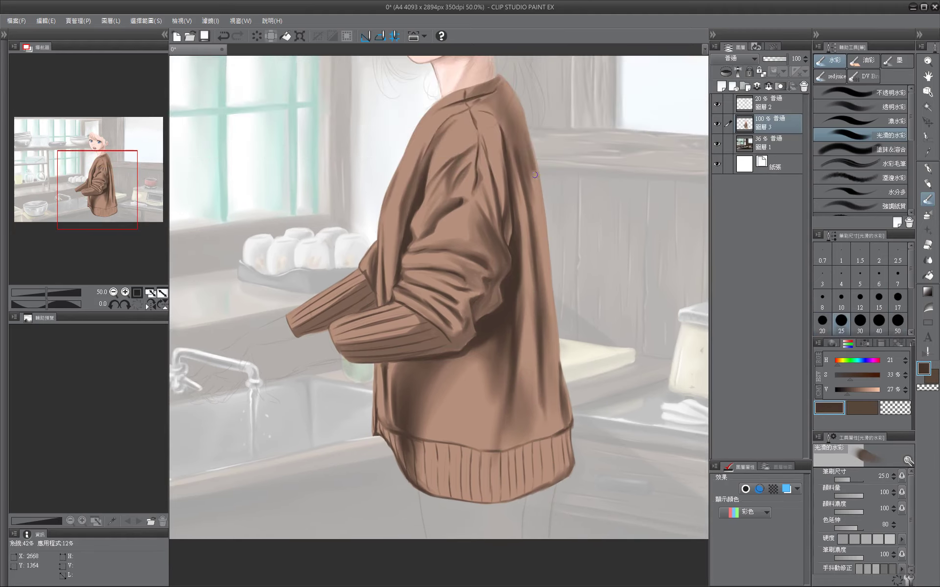
Darken the lower back outline down to the hem seam at brush size 8.
key(bracketleft)
key(bracketleft)
key(bracketleft)
key(bracketleft)
key(bracketleft)
key(bracketleft)
drag(557, 320, 559, 372)
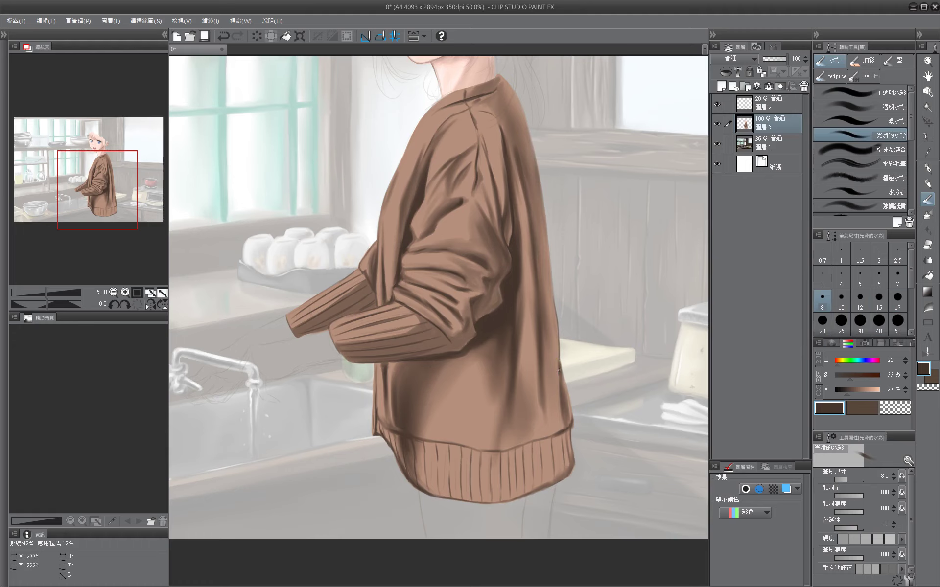
mouse_move(571, 414)
mouse_down()
mouse_move(577, 379)
mouse_move(574, 426)
mouse_up()
Refine the upper back outline from the collar downward at brush size 7.
key(bracketleft)
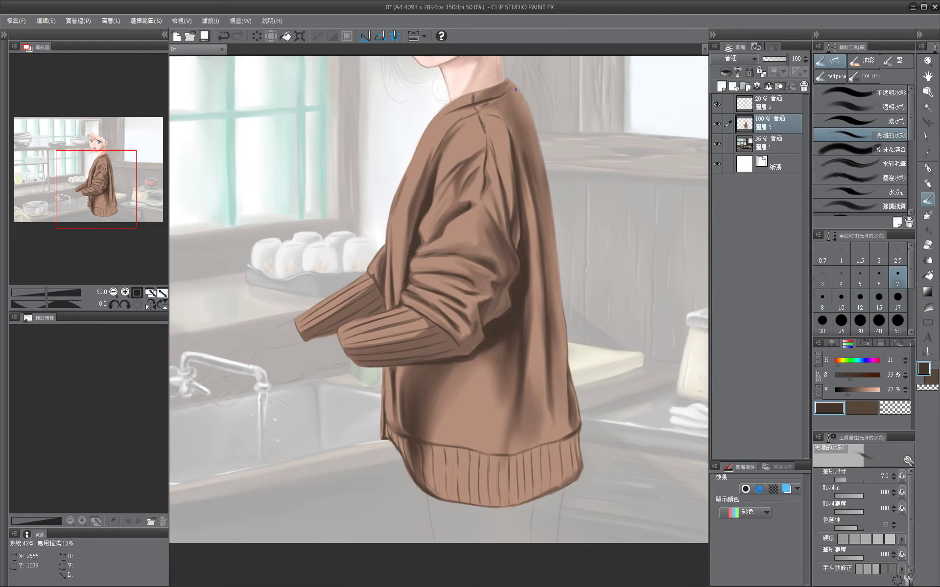
drag(553, 224, 557, 274)
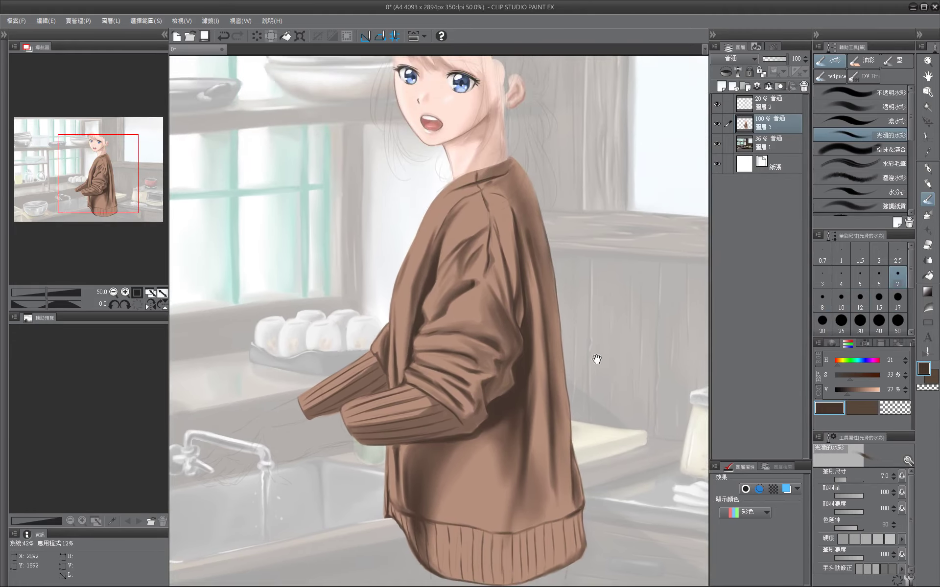
drag(593, 357, 606, 357)
Lock the sweater layer's transparent pixels and choose a pale peach highlight colour (H 21, S 17, V 100).
alt+click(469, 160)
key(bracketright)
key(bracketright)
key(bracketright)
key(bracketright)
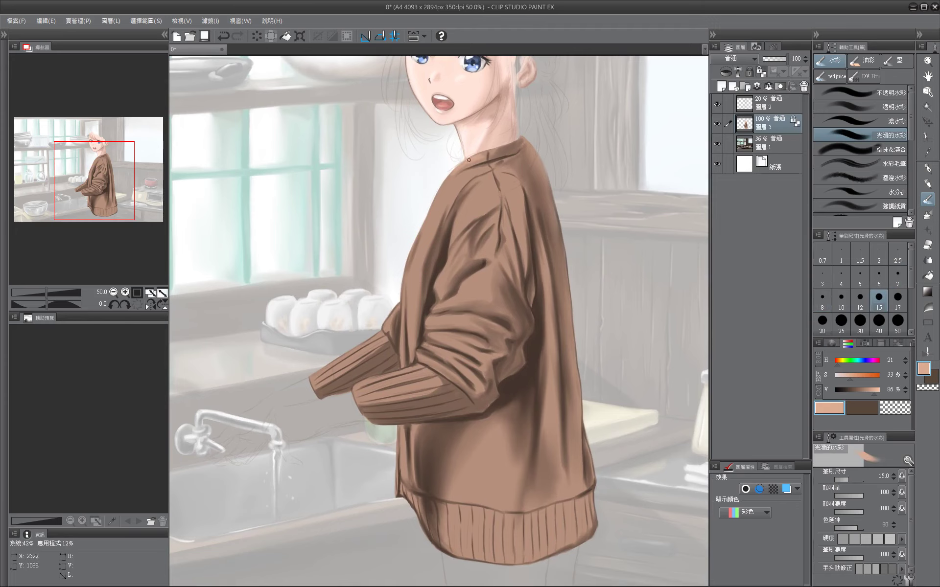
alt+click(469, 160)
key(bracketleft)
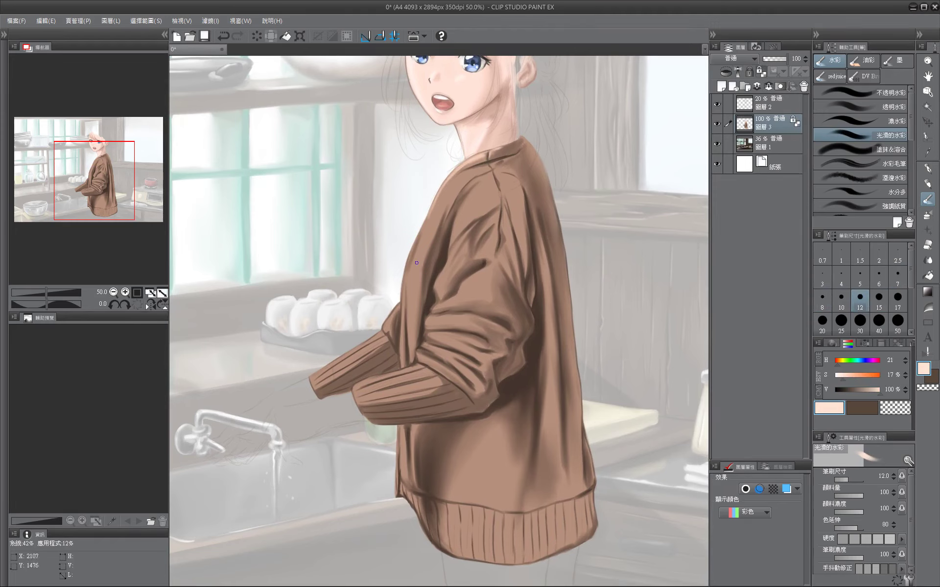
Paint a pale highlight along the front of the collar and shoulder.
key(bracketright)
key(bracketright)
drag(480, 168, 496, 134)
key(bracketleft)
key(bracketleft)
key(bracketleft)
key(bracketleft)
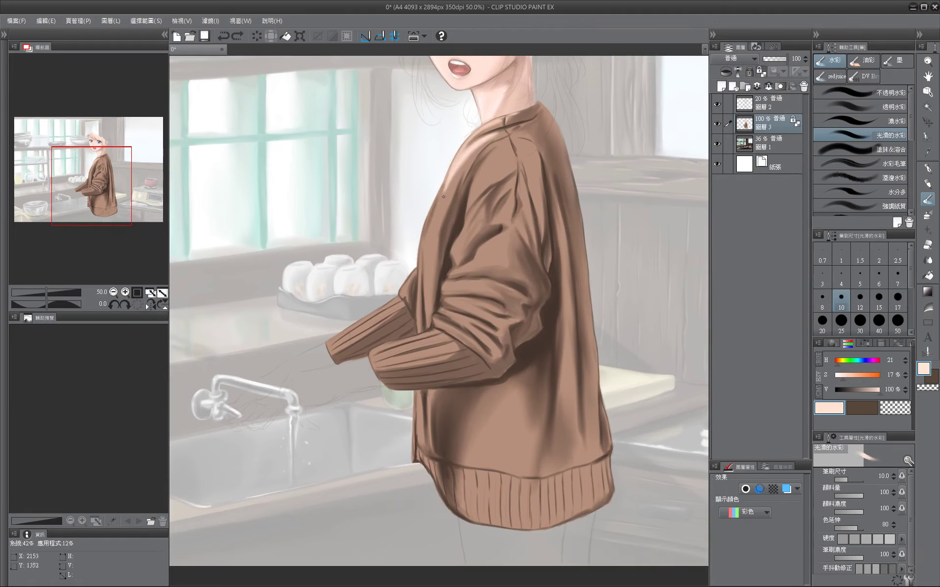
Extend the pale highlight down the sweater's front chest edge toward the sleeves.
scroll(441, 187, down, 3)
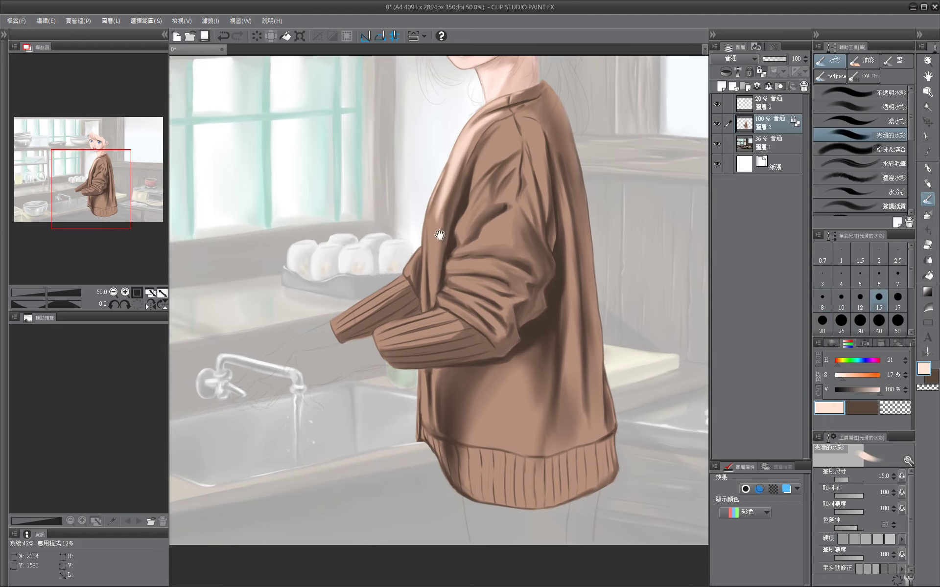
key(bracketright)
key(bracketright)
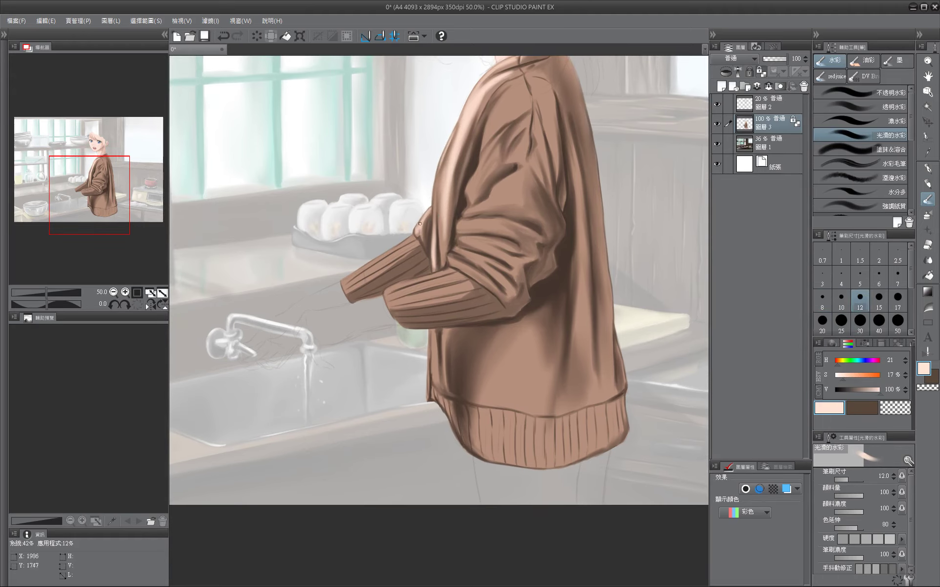
Paint pale peach highlights between the ribs of the far sleeve, varying the brush size between about 10 and 15.
scroll(420, 224, down, 3)
key(bracketright)
key(bracketright)
key(bracketleft)
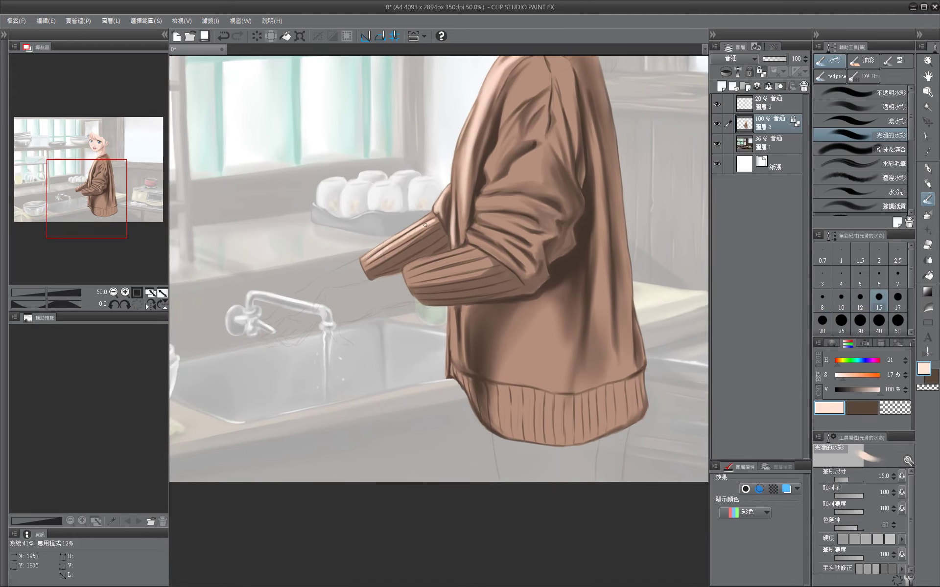
key(bracketleft)
key(bracketleft)
key(bracketleft)
key(bracketright)
key(bracketright)
key(bracketright)
key(bracketright)
key(bracketleft)
drag(447, 255, 475, 230)
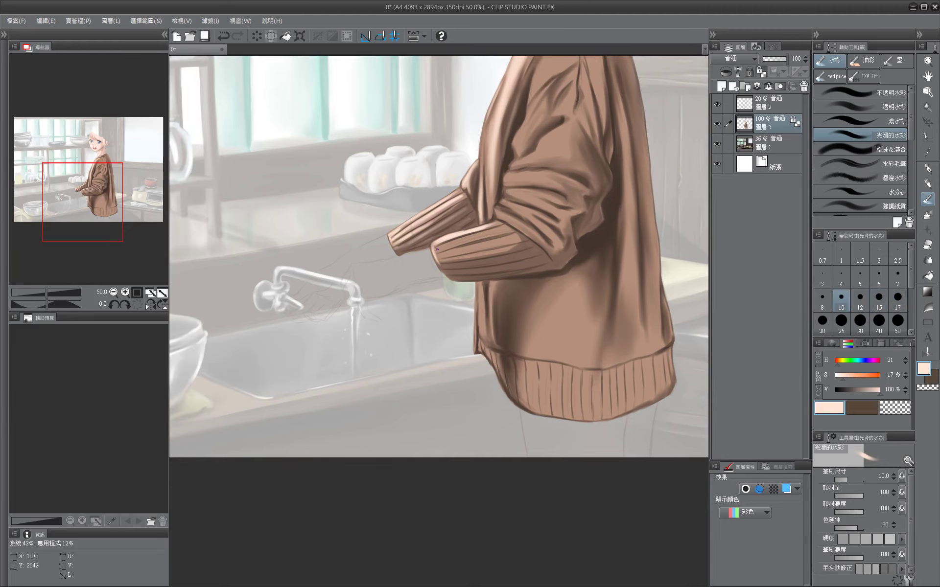
Paint pale highlights along the ribs of the near sleeve's cuff with a brush size of up to 20.
key(bracketright)
key(bracketright)
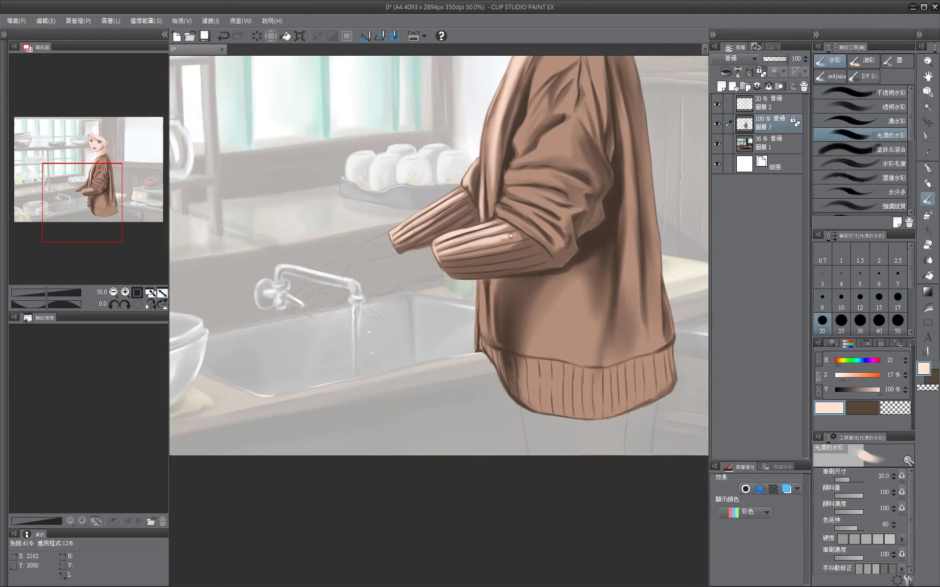
drag(440, 253, 325, 246)
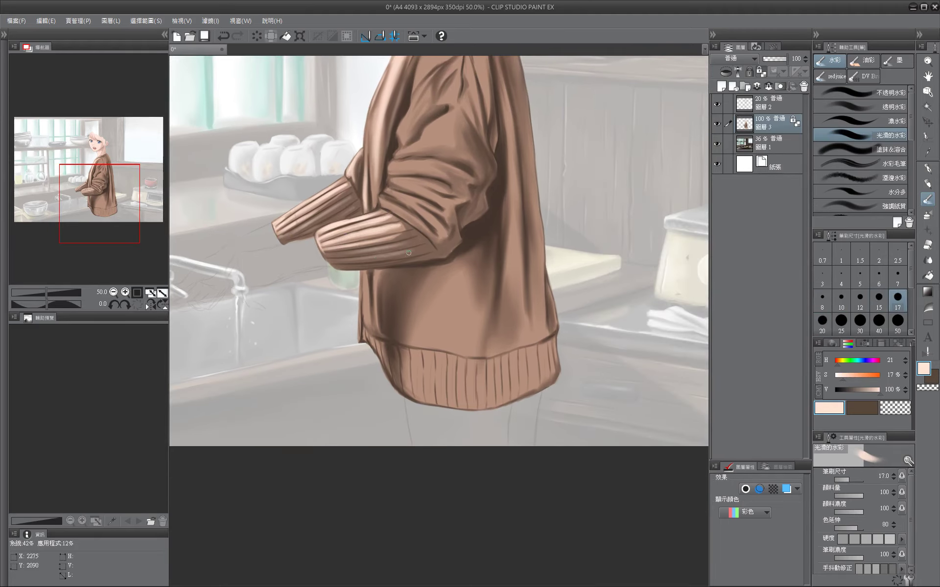
key(bracketleft)
key(bracketleft)
key(bracketleft)
Highlight the gathered forearm folds and the front creases of the near upper arm.
mouse_move(409, 253)
mouse_down()
mouse_move(515, 283)
mouse_move(398, 228)
mouse_move(508, 269)
mouse_up()
key(bracketright)
key(bracketright)
key(bracketright)
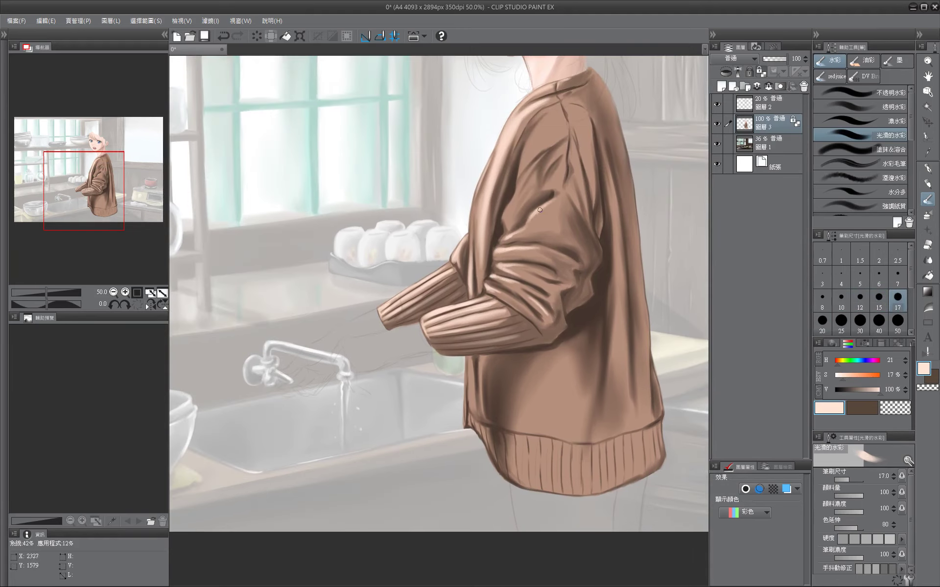
key(bracketleft)
key(bracketleft)
key(bracketleft)
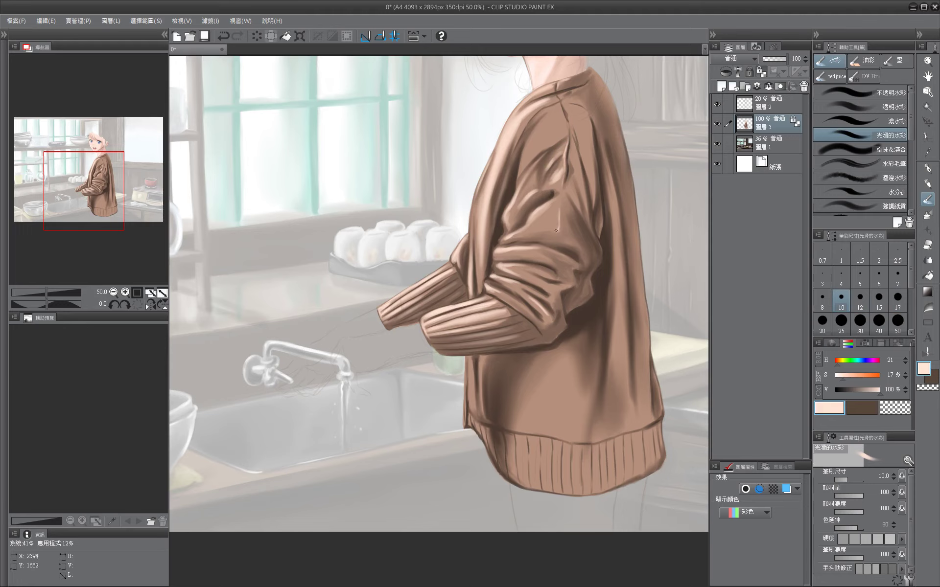
Brighten the smooth fabric between the creases at the rear of the upper arm, just above the elbow.
key(bracketright)
key(bracketleft)
key(bracketleft)
key(bracketright)
key(bracketright)
key(bracketright)
key(bracketright)
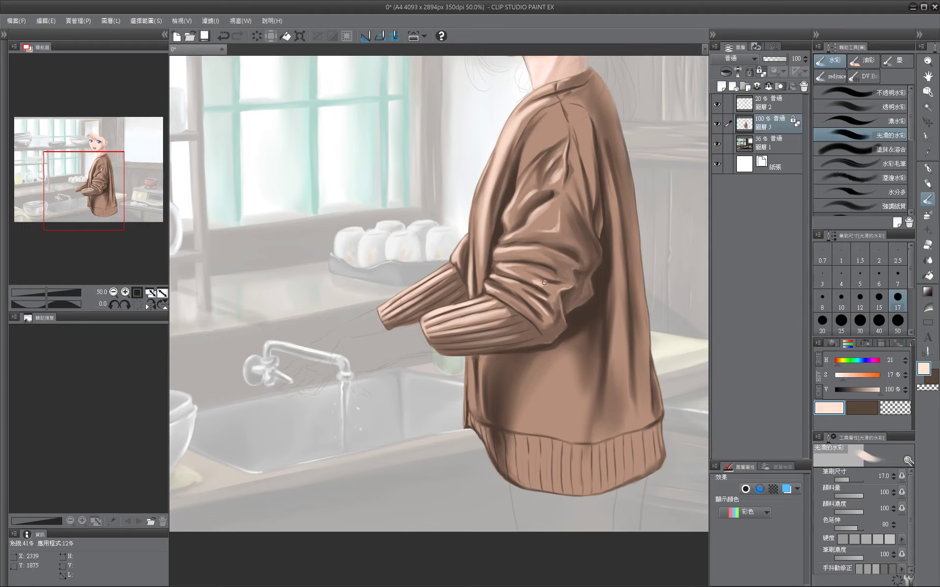
Add fine pale highlights to the outer elbow folds of the near sleeve, ending at brush size 10.
key(bracketleft)
key(bracketright)
key(bracketleft)
key(bracketleft)
key(bracketleft)
key(bracketright)
key(bracketleft)
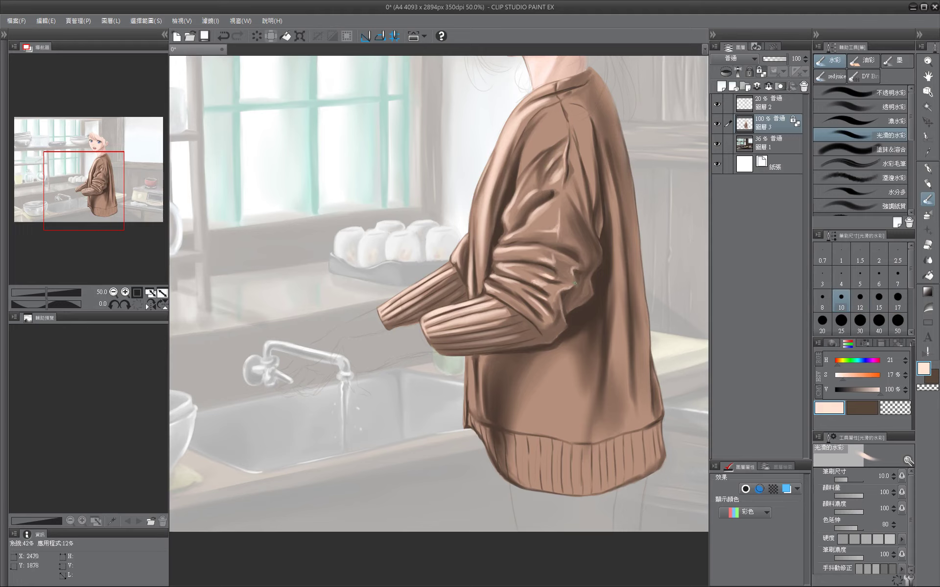
Sample a pale peach (H 20, S 17, V 100) and brighten the front ribs of the near cuff.
key(bracketright)
key(bracketright)
key(bracketright)
key(bracketright)
key(bracketright)
alt+click(550, 302)
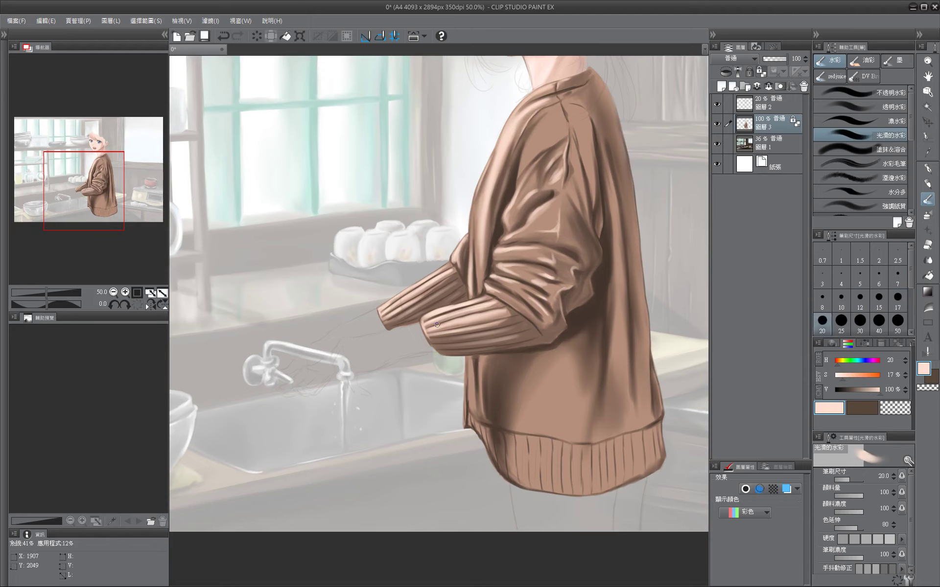
key(bracketleft)
key(bracketleft)
key(bracketright)
key(bracketright)
key(bracketright)
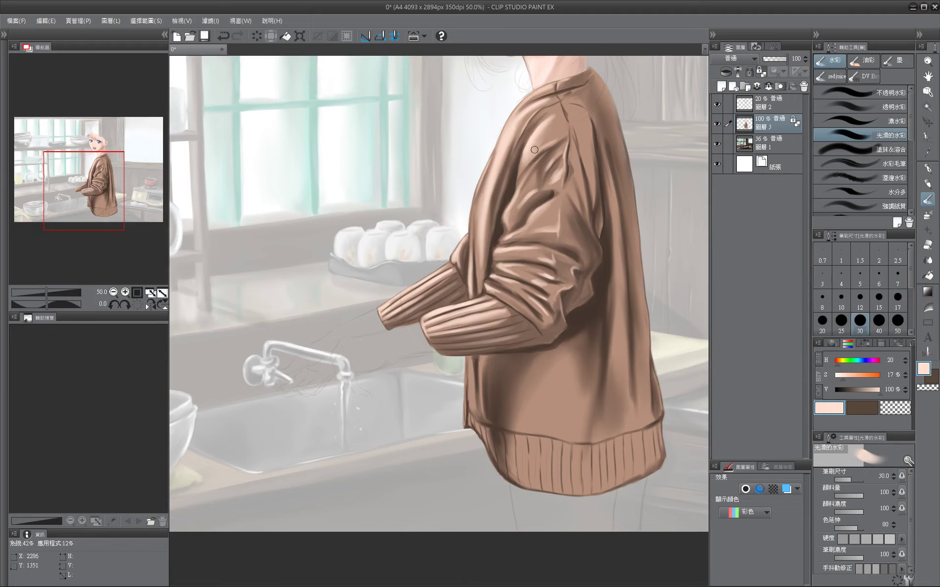
Brighten the folds of the upper sleeve and shoulder with the pale peach, ending at brush size 17.
key(bracketleft)
key(bracketleft)
key(bracketleft)
key(bracketleft)
key(bracketleft)
key(bracketleft)
key(bracketleft)
key(bracketright)
key(bracketright)
key(bracketright)
key(bracketleft)
key(bracketright)
key(bracketright)
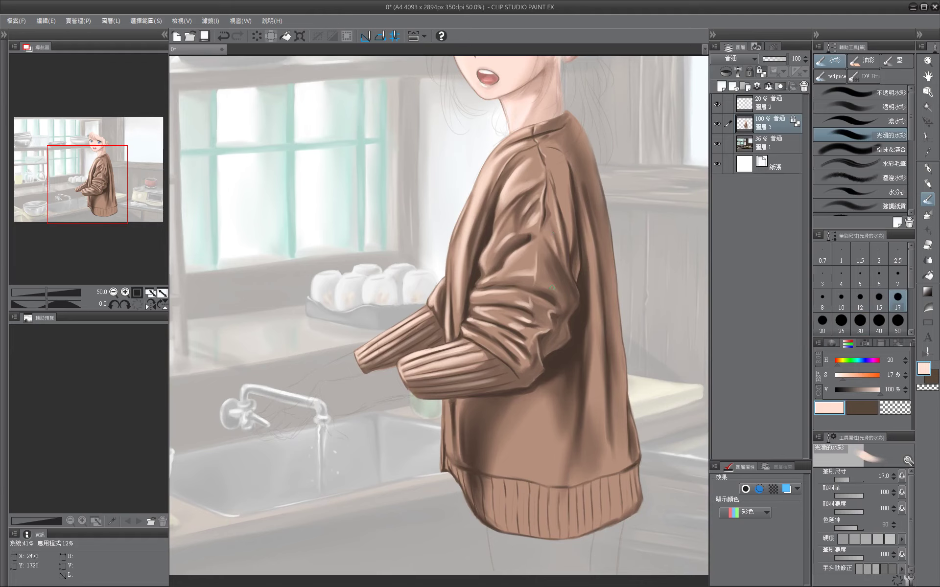
Sample a softer peach (H 21, S 19, V 96) and paint a broad highlight on the sweater's lower body at brush sizes 25 to 30.
alt+click(537, 312)
scroll(536, 312, down, 2)
scroll(480, 365, up, 2)
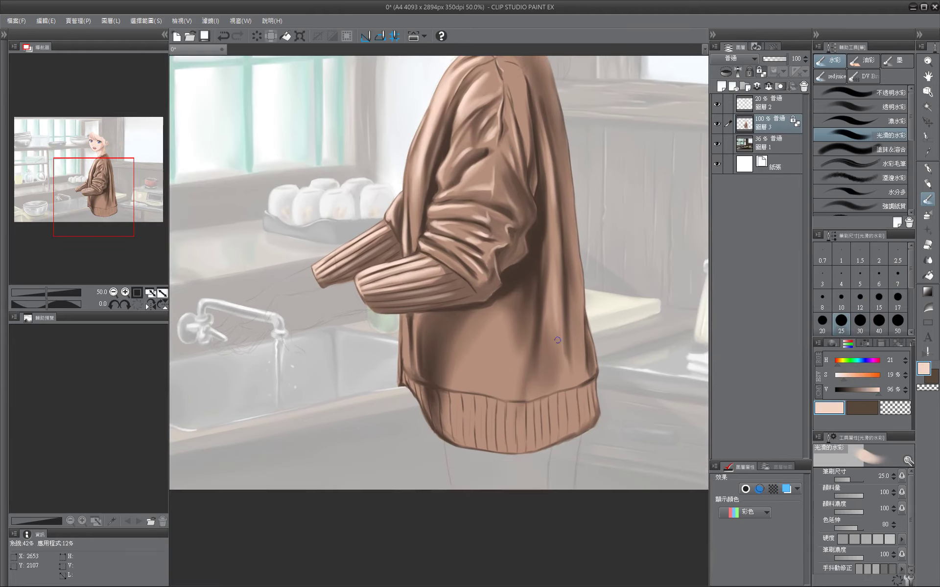
key(bracketright)
key(bracketright)
key(bracketright)
key(bracketright)
key(bracketright)
key(bracketright)
key(bracketright)
key(bracketright)
mouse_move(480, 365)
mouse_down()
mouse_move(499, 388)
mouse_move(499, 323)
mouse_up()
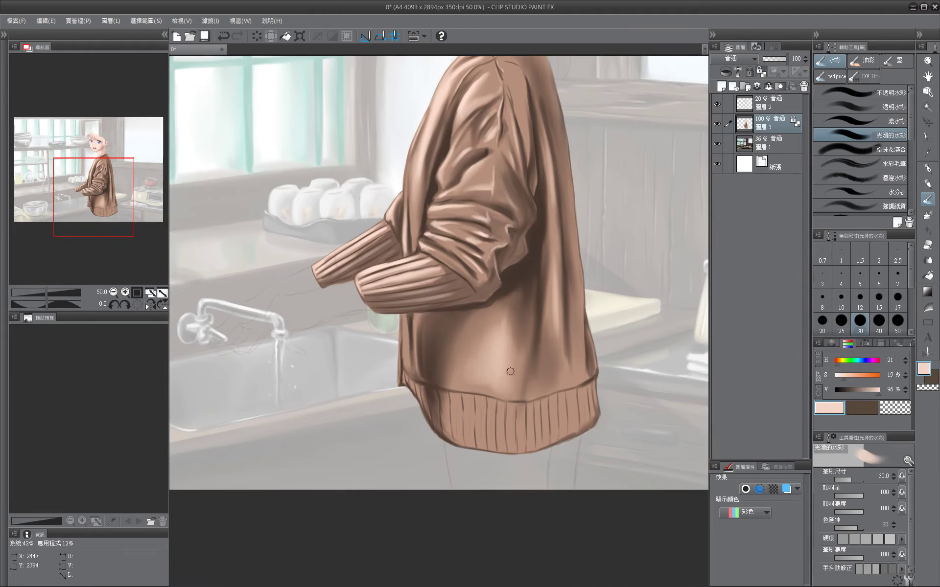
Add soft peach highlights behind the shoulder seam on the upper back at brush size 25.
key(bracketleft)
scroll(525, 206, up, 3)
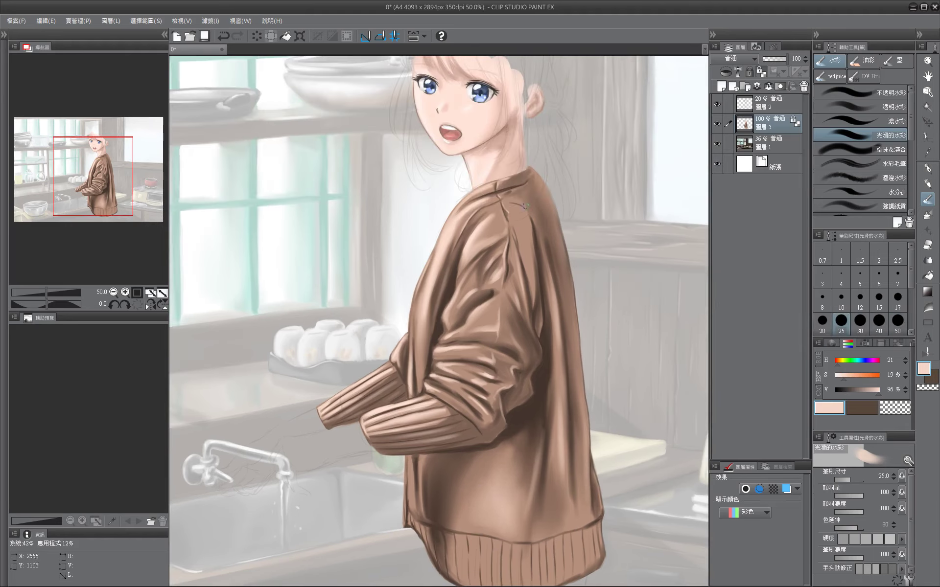
key(bracketleft)
key(bracketleft)
Highlight the sweater's lower front edge and the ribs of the hem with brush sizes from 10 to 25.
scroll(525, 206, down, 5)
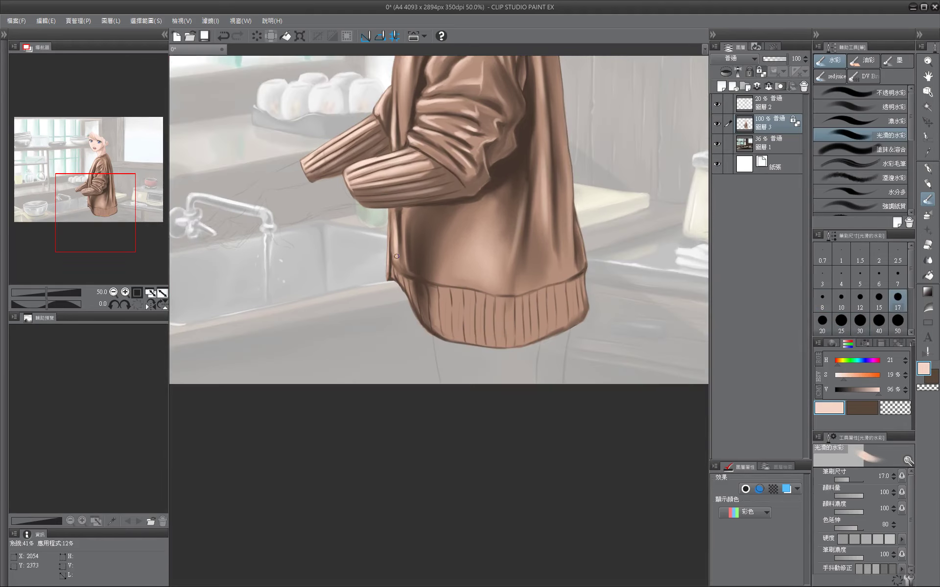
key(bracketleft)
key(bracketleft)
key(bracketleft)
key(bracketright)
key(bracketright)
key(bracketright)
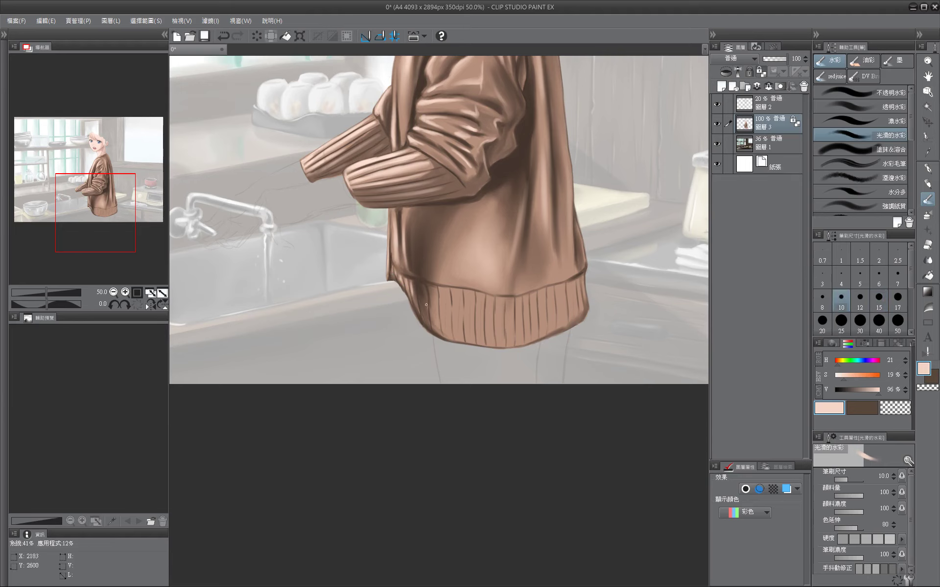
key(bracketright)
key(bracketright)
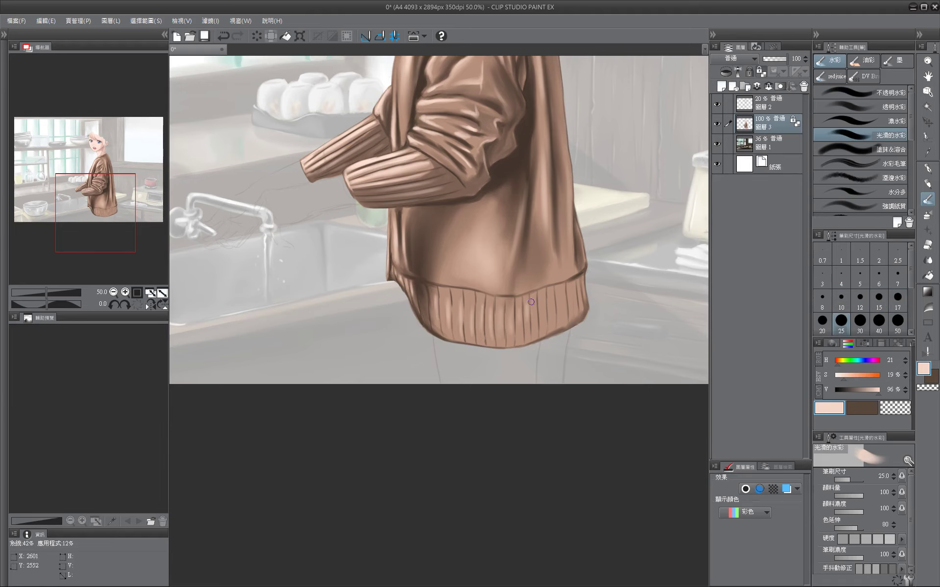
Touch up the highlights along the top of the far sleeve at brush size 10.
scroll(490, 310, up, 5)
key(bracketleft)
key(bracketleft)
key(bracketleft)
key(bracketleft)
key(bracketleft)
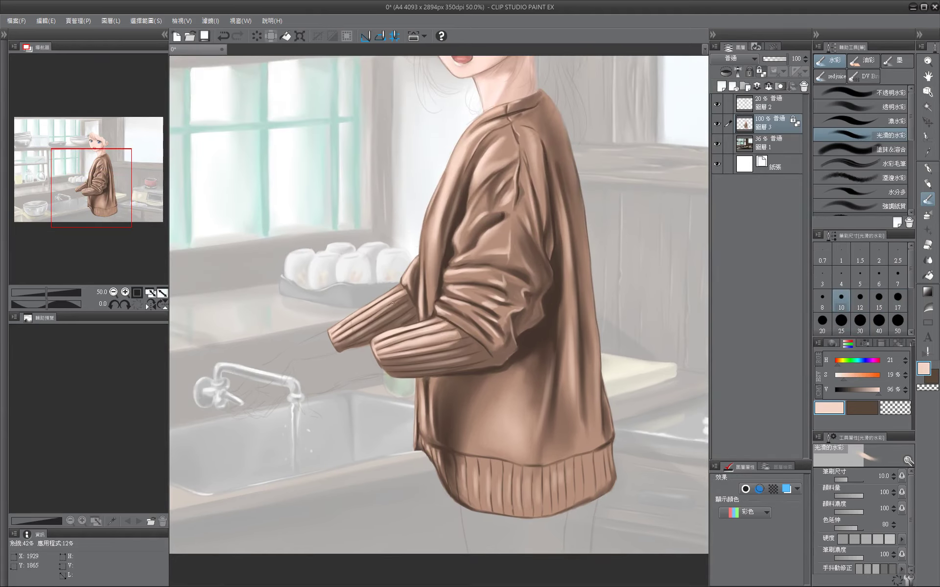
Pick a near-white (H 150, S 1, V 100) and brighten the front edge of the shoulder at brush size 15.
scroll(344, 334, up, 3)
key(bracketright)
key(bracketright)
alt+click(471, 225)
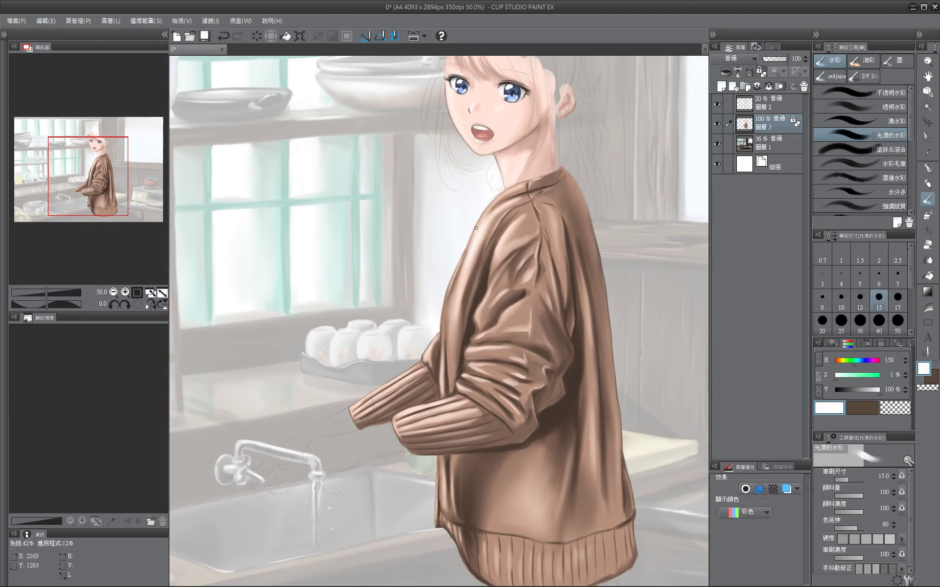
Sample a warm off-white (H 26, S 6, V 99), touch up the front shoulder highlight at brush size 20 and undo the last stroke.
key(bracketleft)
key(bracketleft)
key(bracketright)
key(bracketright)
key(bracketright)
key(bracketright)
alt+click(462, 290)
key(ctrl+z)
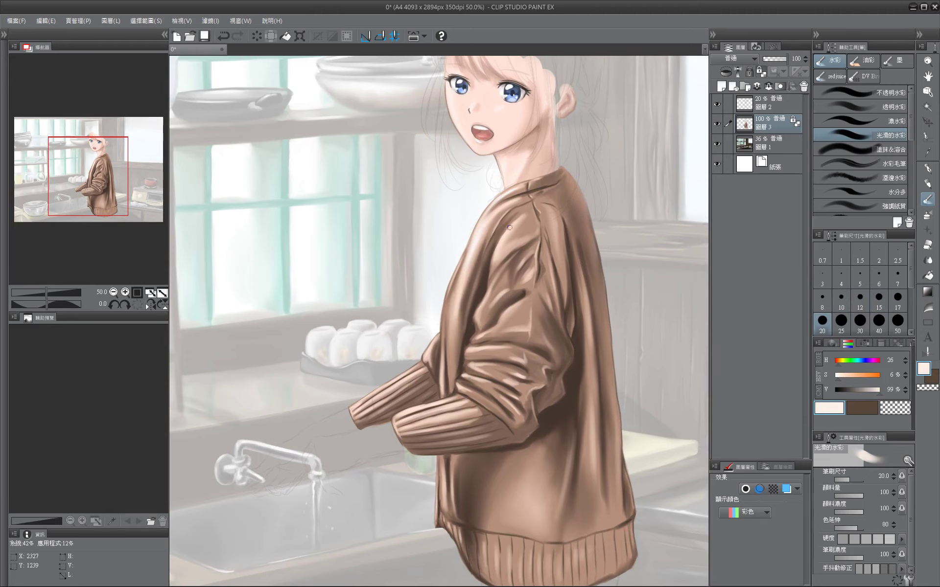
Sample a muted peach (H 21, S 23, V 84) and refine the sweater's lower front edge at brush size 12.
mouse_move(468, 325)
mouse_down()
mouse_move(432, 302)
mouse_move(400, 303)
mouse_move(465, 235)
mouse_move(479, 192)
mouse_up()
key(bracketleft)
key(bracketleft)
key(bracketleft)
alt+click(472, 242)
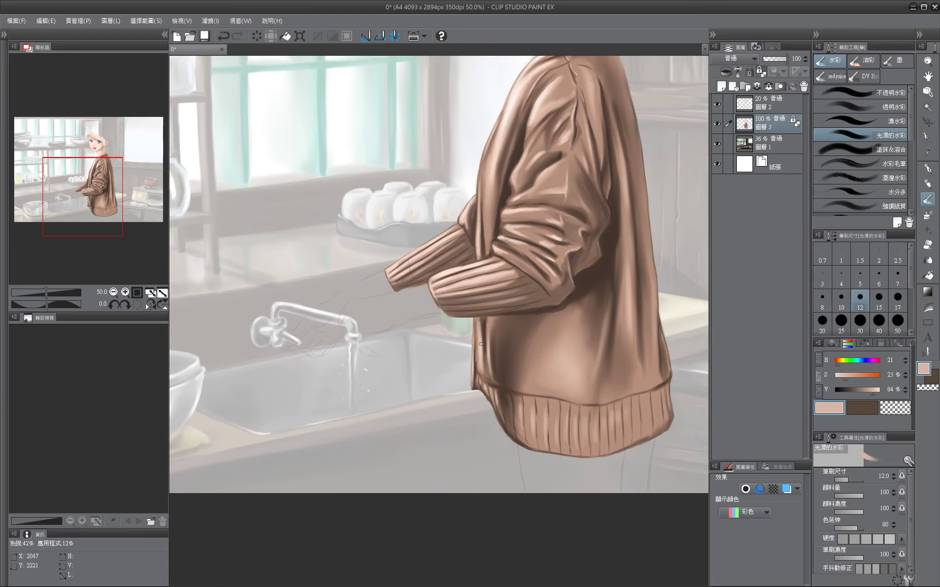
Deepen the shadow beneath the near sleeve using a dark brown (H 20, S 34, V 31) at brush size 20.
drag(462, 377, 352, 347)
key(bracketright)
key(bracketright)
key(bracketright)
key(bracketright)
key(bracketright)
key(bracketright)
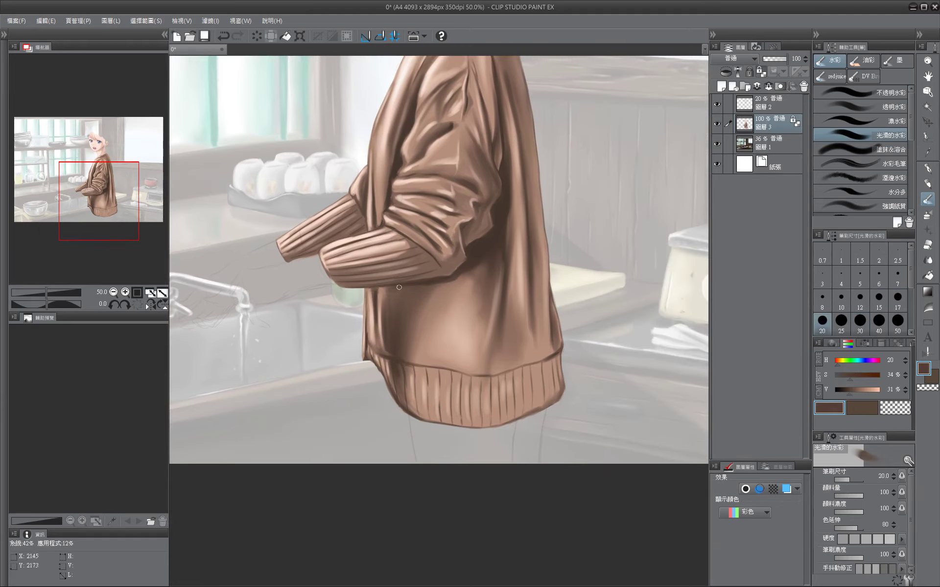
alt+click(480, 267)
mouse_move(488, 273)
mouse_down()
mouse_move(454, 286)
mouse_move(489, 401)
mouse_up()
Blend the shading behind the near arm and along the back with sampled browns, ending with H 21, S 32, V 71 at size 25.
key(bracketleft)
key(bracketleft)
key(bracketleft)
key(bracketleft)
key(bracketleft)
alt+click(459, 263)
alt+click(479, 247)
drag(478, 247, 460, 152)
key(bracketright)
key(bracketright)
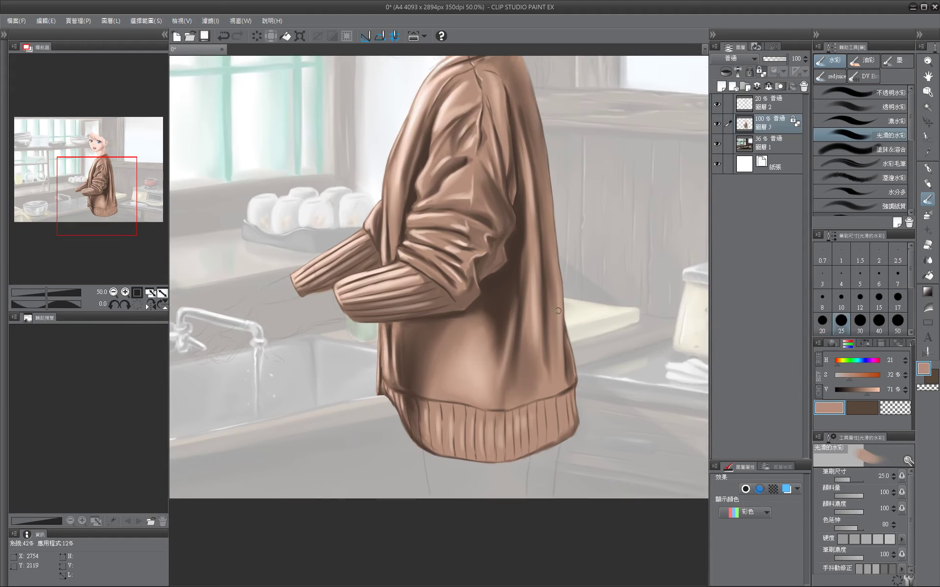
Sample a mid brown (H 20, S 33, V 56) and shade the upper back at brush size 30.
key(bracketleft)
key(bracketleft)
key(bracketleft)
drag(606, 227, 600, 401)
alt+click(519, 270)
key(bracketright)
key(bracketright)
key(bracketright)
key(bracketright)
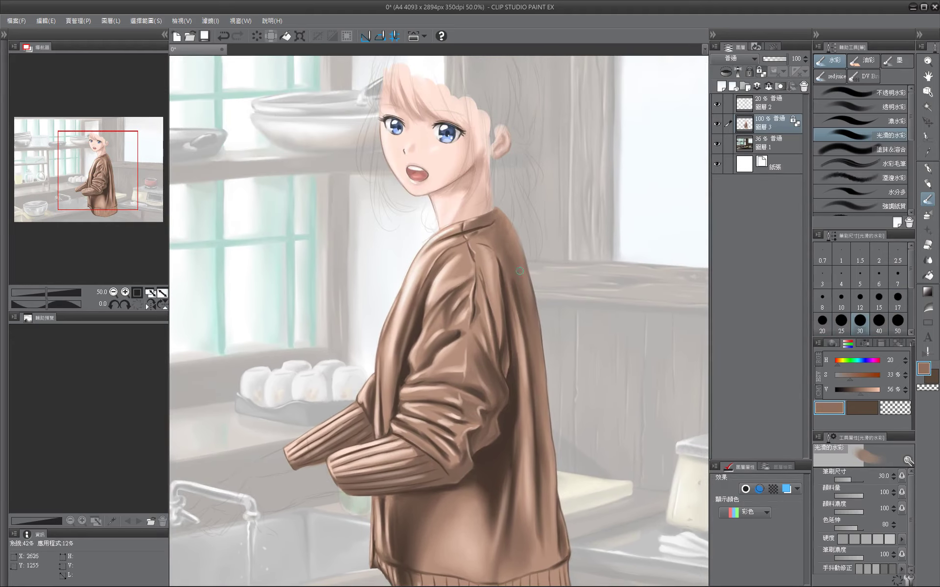
Unlock the sweater layer's transparent pixels and refine the back of the collar with brown H 20, S 32, V 52 at brush size 12.
key(bracketleft)
key(bracketleft)
key(bracketleft)
key(bracketleft)
key(bracketleft)
alt+click(498, 211)
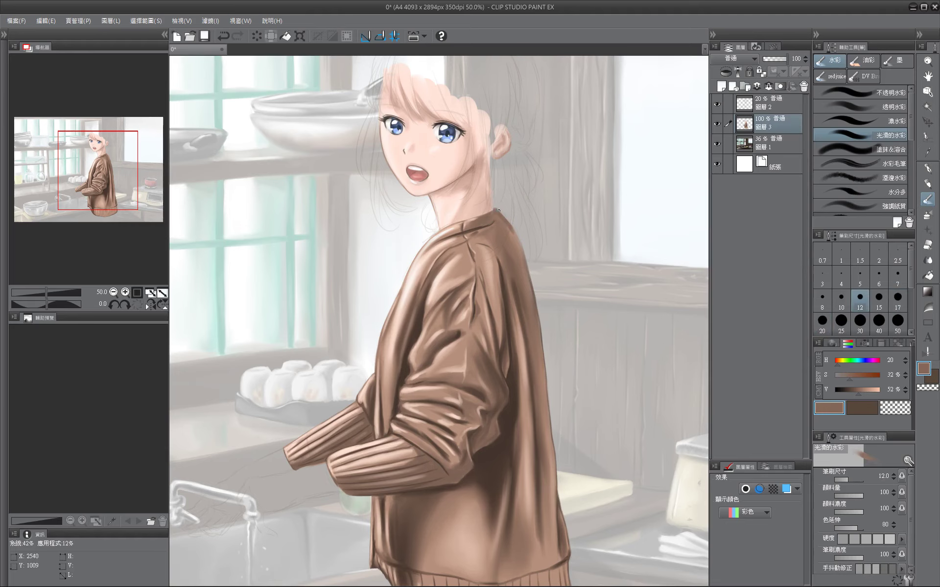
Sample a dark brown (H 21, S 33, V 31) and redraw the outline from the collar's nape down the back at brush sizes 8 to 12.
key(bracketleft)
key(bracketleft)
alt+click(533, 287)
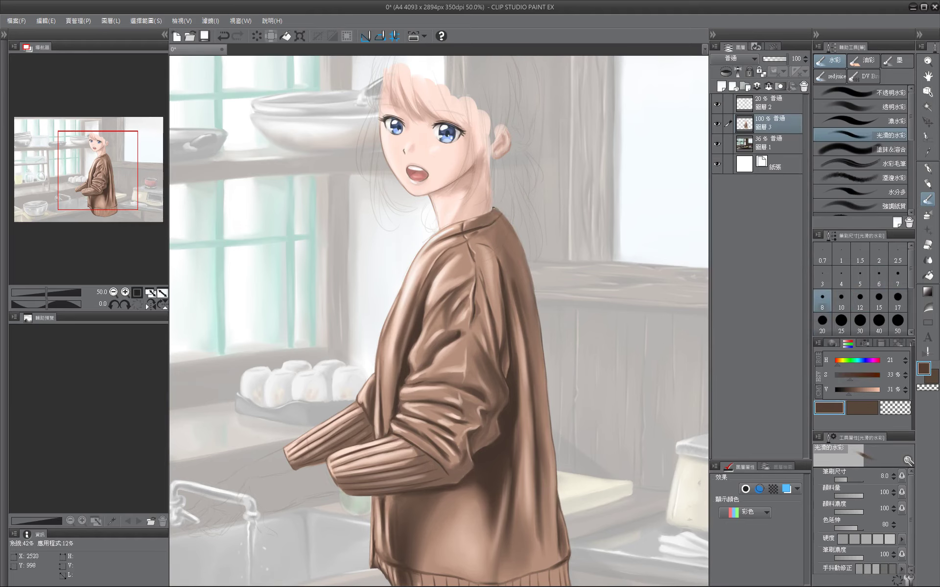
drag(522, 241, 518, 188)
key(bracketright)
drag(526, 308, 516, 231)
key(bracketright)
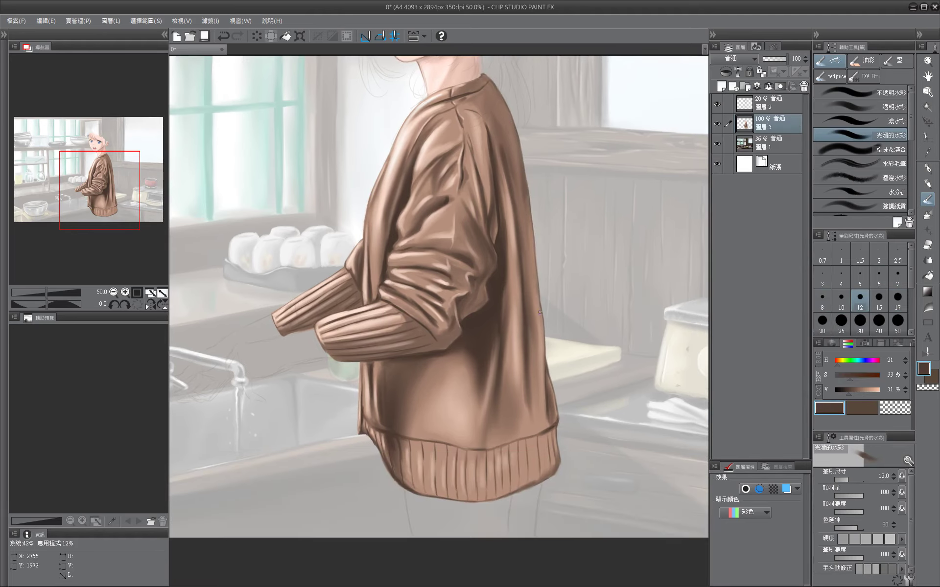
drag(543, 340, 541, 294)
Darken the fold shadows on the sweater's lower back with the dark brown (H 21, S 33, V 31) at brush sizes 15 to 30.
key(bracketright)
key(bracketright)
key(bracketright)
key(bracketright)
key(bracketright)
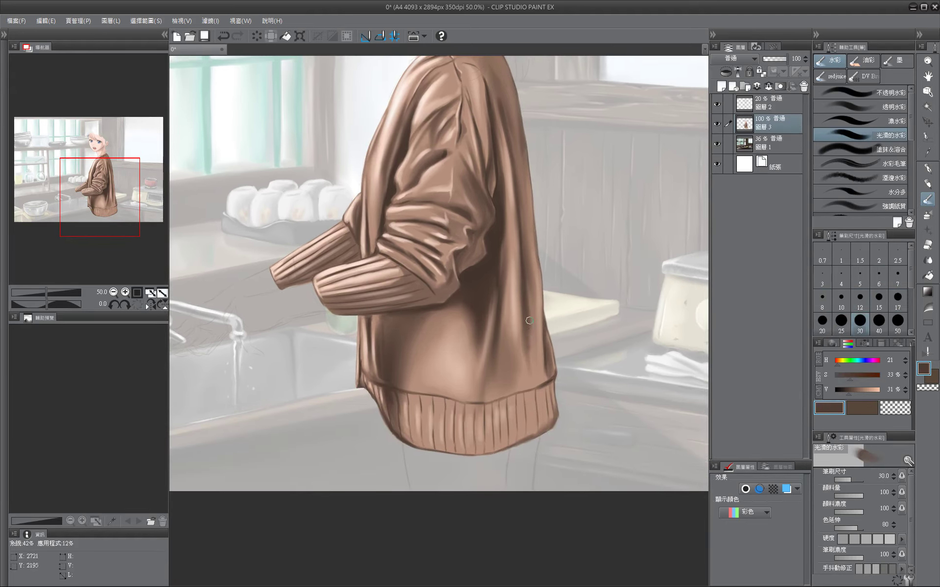
key(bracketleft)
key(bracketleft)
key(bracketleft)
drag(495, 233, 497, 260)
Blend the folds on the lower back with sampled browns H 21, S 28, V 64 at brush size 30 and H 20, S 29, V 71 at 40.
alt+click(488, 311)
key(bracketright)
key(bracketright)
key(bracketright)
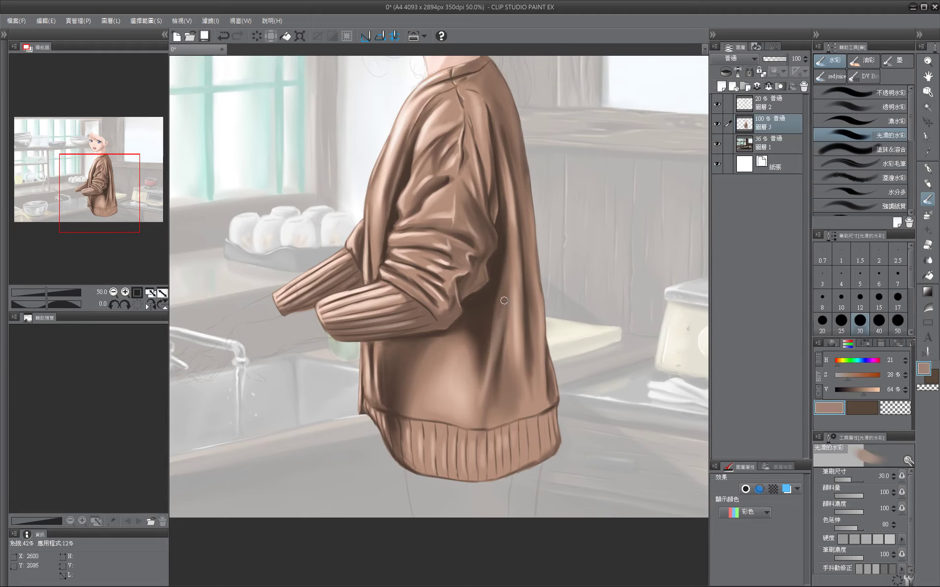
key(bracketright)
alt+click(494, 362)
drag(488, 394, 494, 350)
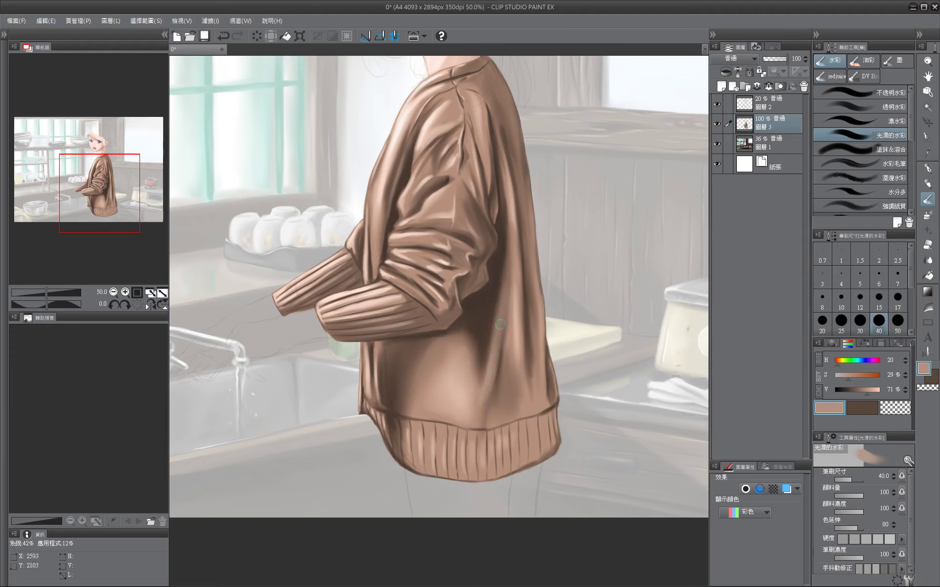
Sample a light brown (H 21, S 32, V 69) and touch up the sweater at brush size 10.
alt+click(489, 383)
key(bracketleft)
key(bracketleft)
key(bracketleft)
key(bracketleft)
key(bracketleft)
key(bracketleft)
key(bracketleft)
drag(376, 272, 434, 280)
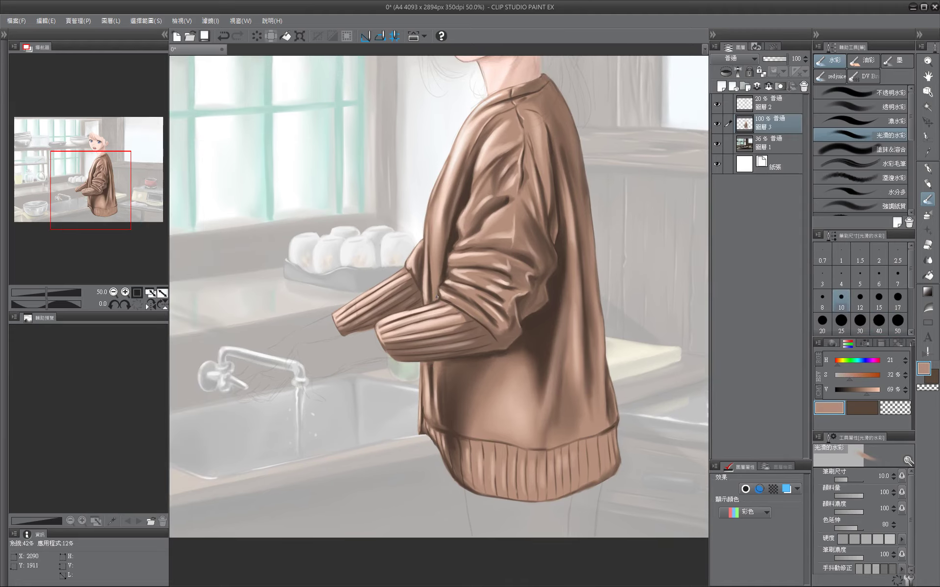
key(bracketright)
key(bracketright)
key(bracketright)
key(bracketright)
scroll(457, 373, down, 2)
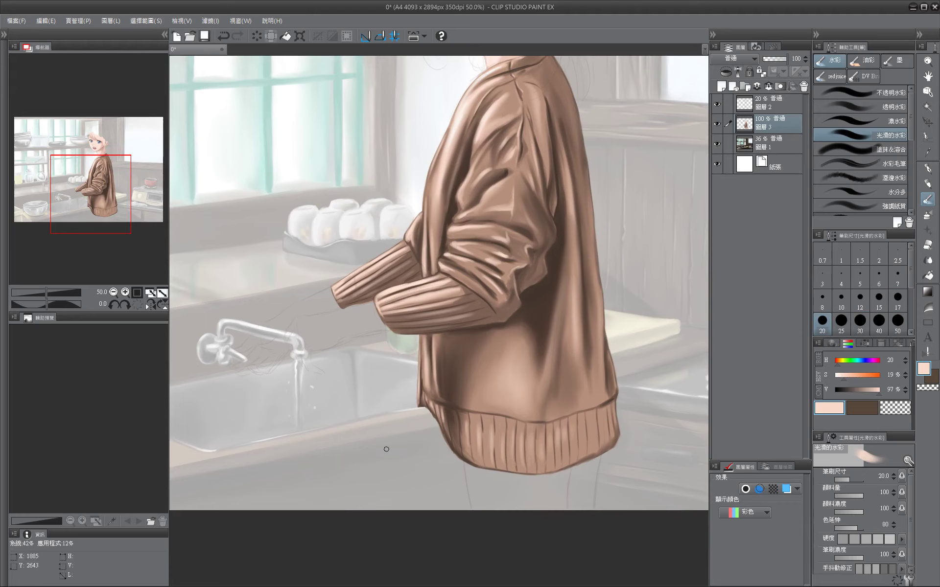
scroll(572, 447, up, 5)
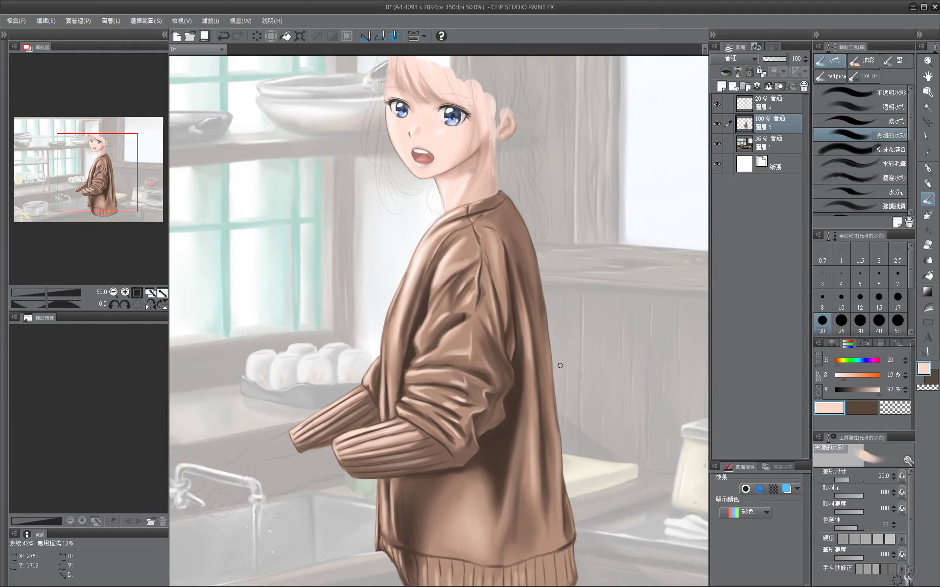
drag(533, 384, 546, 132)
Sample a brown (H 21, S 33, V 47) and refine the hem's ribbing at brush size 8.
alt+click(431, 328)
key(bracketleft)
key(bracketleft)
key(bracketleft)
key(bracketleft)
key(bracketleft)
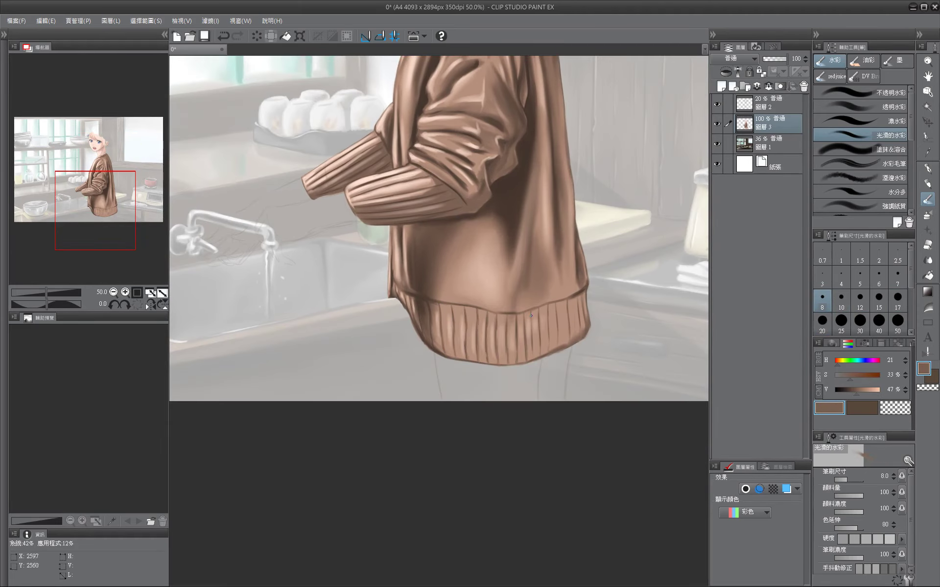
Shade the lower edge of the ribbed hem with sampled brown H 20, S 32, V 50 at brush size 25.
key(bracketright)
key(bracketright)
key(bracketright)
key(bracketright)
key(bracketright)
key(bracketright)
alt+click(566, 344)
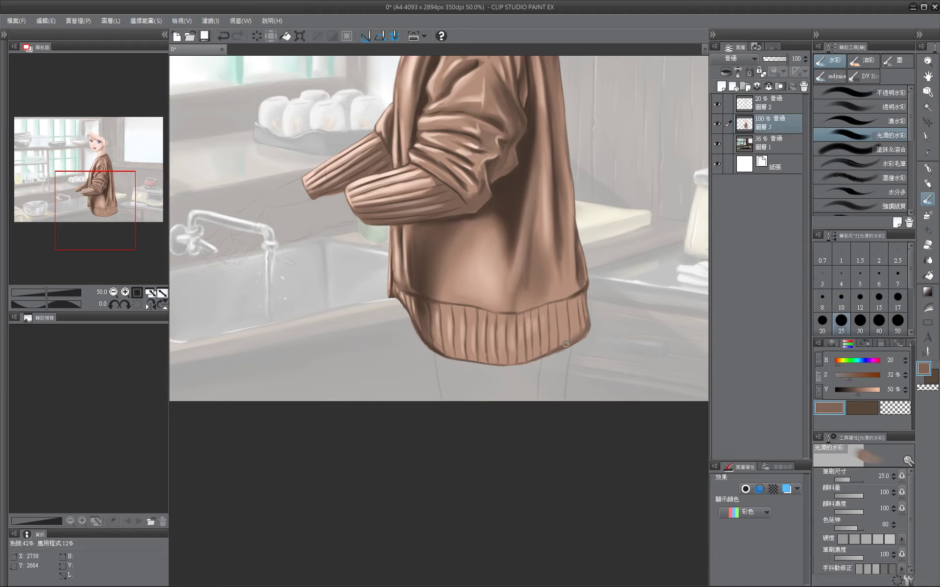
Sample a dark brown (H 21, S 33, V 33) and clean up the hem's outline at brush sizes 7 to 10.
key(bracketleft)
key(bracketleft)
key(bracketleft)
key(bracketleft)
key(bracketleft)
alt+click(427, 346)
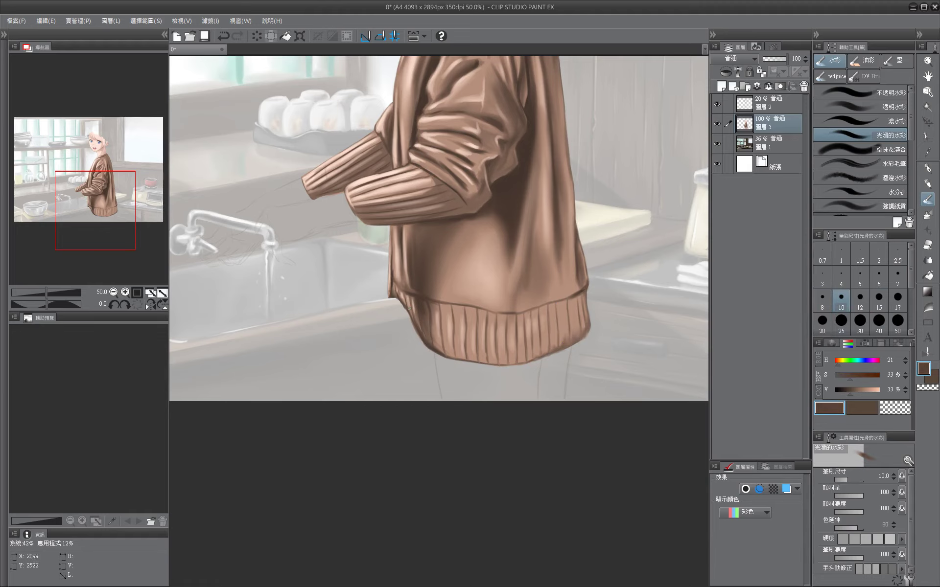
key(bracketleft)
key(bracketleft)
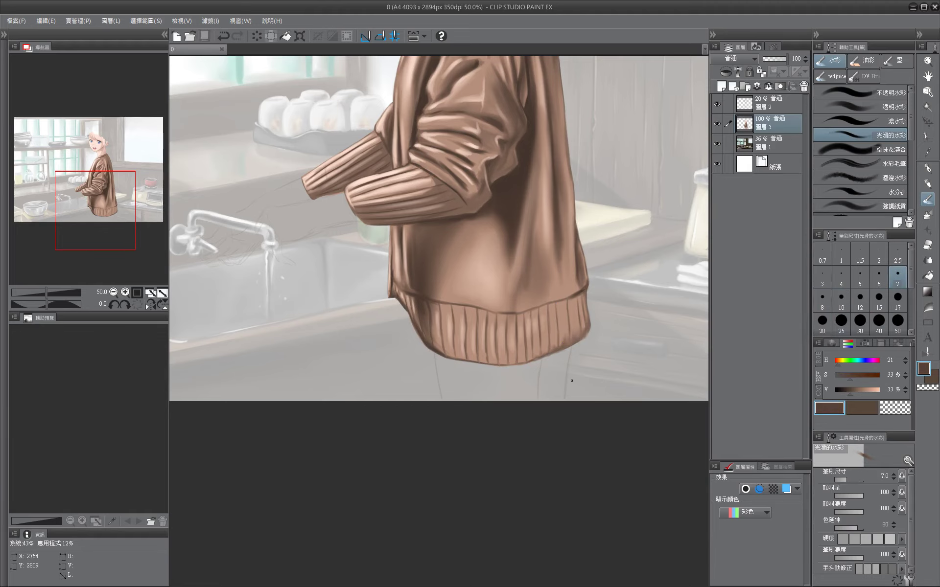
Outline the thighs below the hem in a pinkish skin tone (H 15, S 25, V 82) at brush size 8.
drag(538, 147, 569, 381)
alt+click(489, 230)
drag(539, 441, 538, 83)
key(bracketleft)
key(bracketright)
key(bracketright)
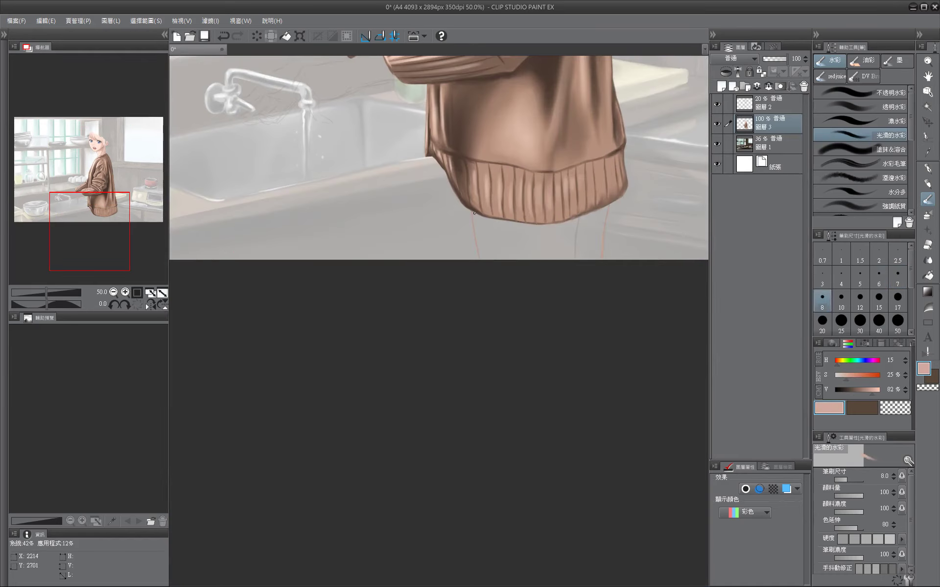
Fill the thighs below the hem with the pinkish skin tone at brush size 40.
drag(508, 292, 397, 337)
key(bracketright)
key(bracketright)
key(bracketright)
key(bracketright)
key(bracketright)
key(bracketright)
key(bracketright)
key(bracketright)
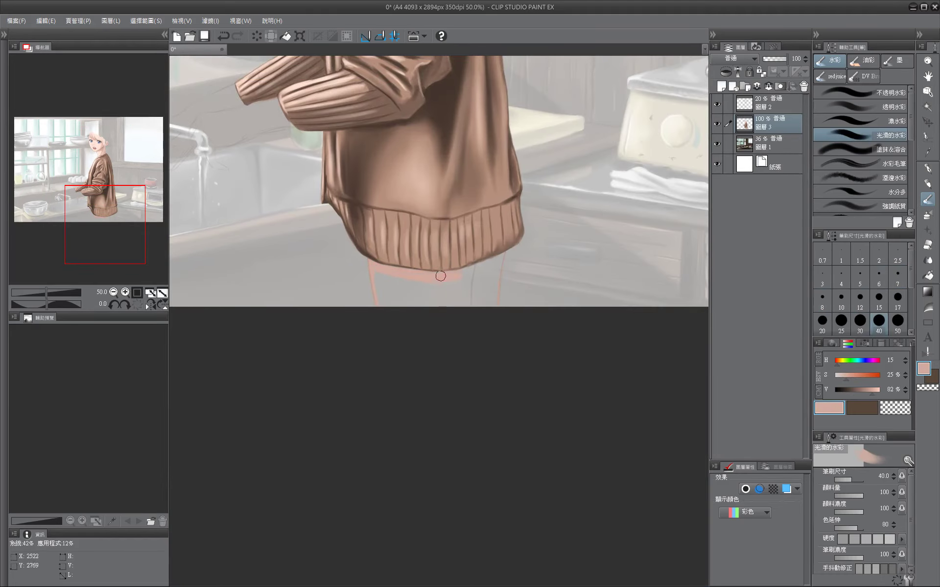
mouse_move(477, 274)
mouse_down()
mouse_move(494, 290)
mouse_move(481, 277)
mouse_up()
Sample a brown (H 21, S 32, V 52) and clean the hem's edge above the thighs at brush size 8.
alt+click(484, 258)
key(bracketleft)
key(bracketleft)
key(bracketleft)
key(bracketleft)
key(bracketleft)
key(bracketleft)
key(bracketleft)
key(bracketleft)
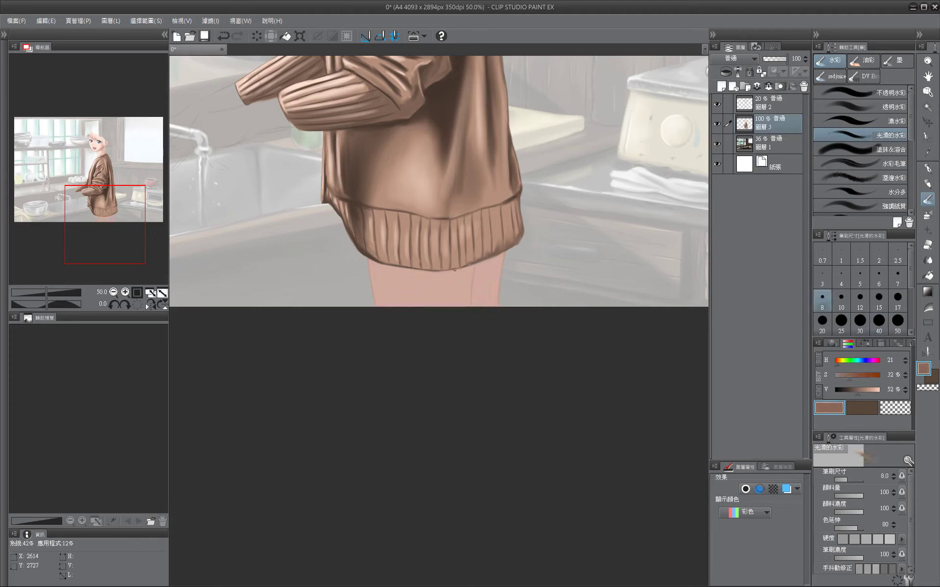
Lock the figure layer's transparent pixels and shade the thighs with a darker skin tone (H 15, S 25, V 58) at brush size 30.
alt+click(519, 219)
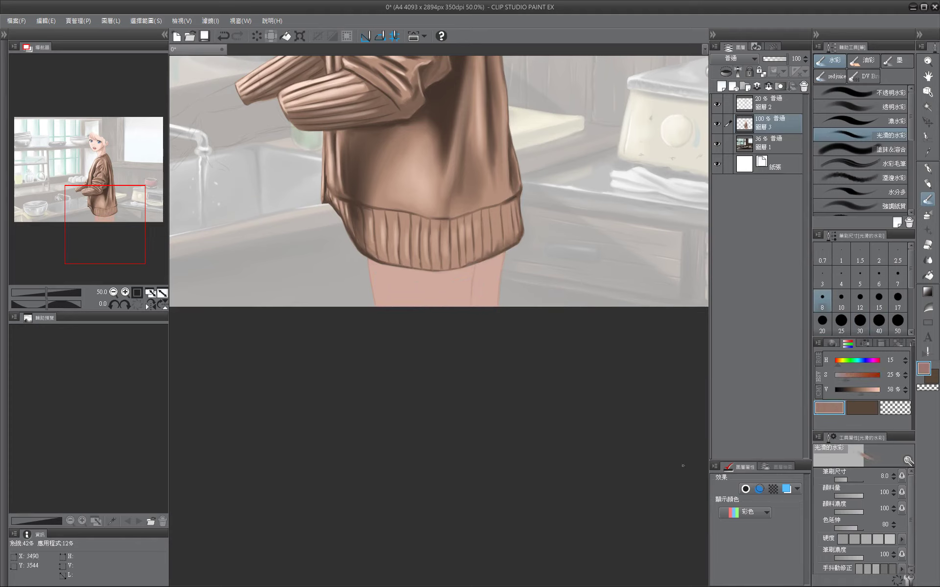
key(bracketright)
key(bracketright)
key(bracketright)
key(bracketright)
key(bracketright)
key(bracketright)
key(bracketright)
key(bracketright)
key(bracketright)
key(bracketright)
key(bracketright)
key(bracketright)
key(bracketright)
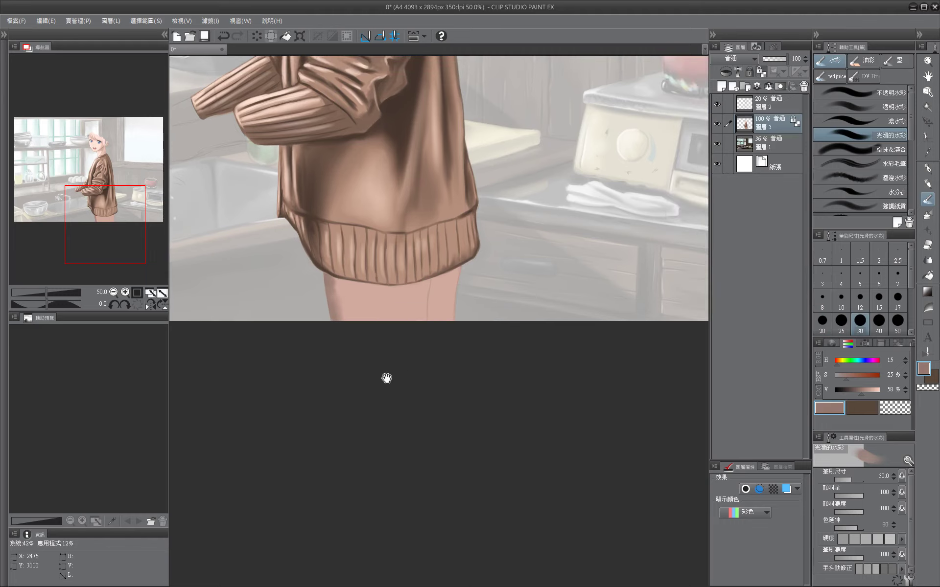
drag(428, 363, 384, 377)
mouse_move(387, 305)
mouse_down()
mouse_move(357, 291)
mouse_move(406, 294)
mouse_move(431, 316)
mouse_up()
Extend the darker skin shading over the rear thigh and under the hem, ending at brush size 25.
key(bracketleft)
key(bracketleft)
key(bracketleft)
key(bracketleft)
key(bracketleft)
key(bracketleft)
key(bracketright)
key(bracketright)
key(bracketright)
mouse_move(449, 282)
mouse_down()
mouse_move(462, 298)
mouse_move(409, 288)
mouse_move(378, 313)
mouse_move(442, 323)
mouse_up()
key(bracketleft)
key(bracketleft)
key(bracketleft)
key(bracketleft)
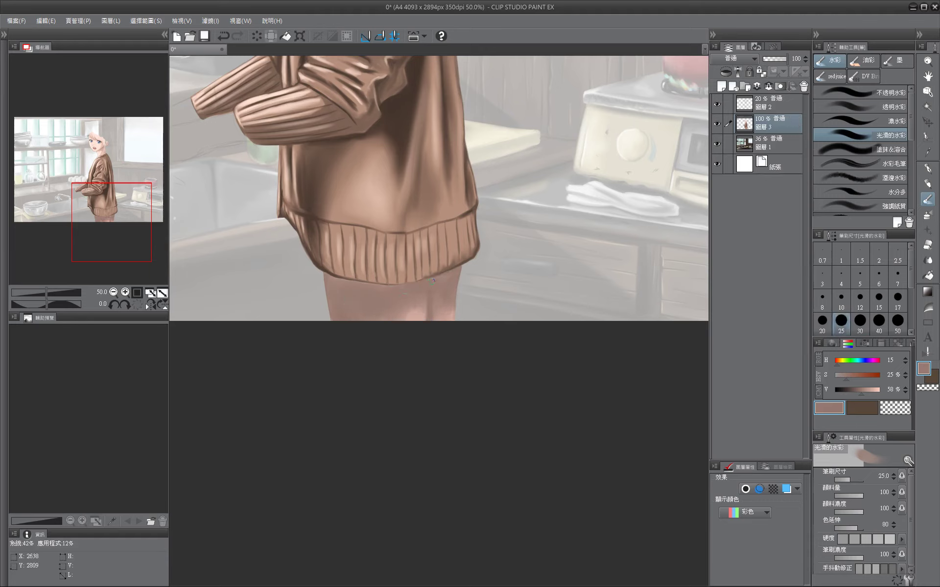
Deepen the shadow on the front thigh below the hem with H 15, S 25, V 47 at brush sizes 20 to 25.
alt+click(334, 318)
key(bracketleft)
key(bracketleft)
key(bracketleft)
key(bracketleft)
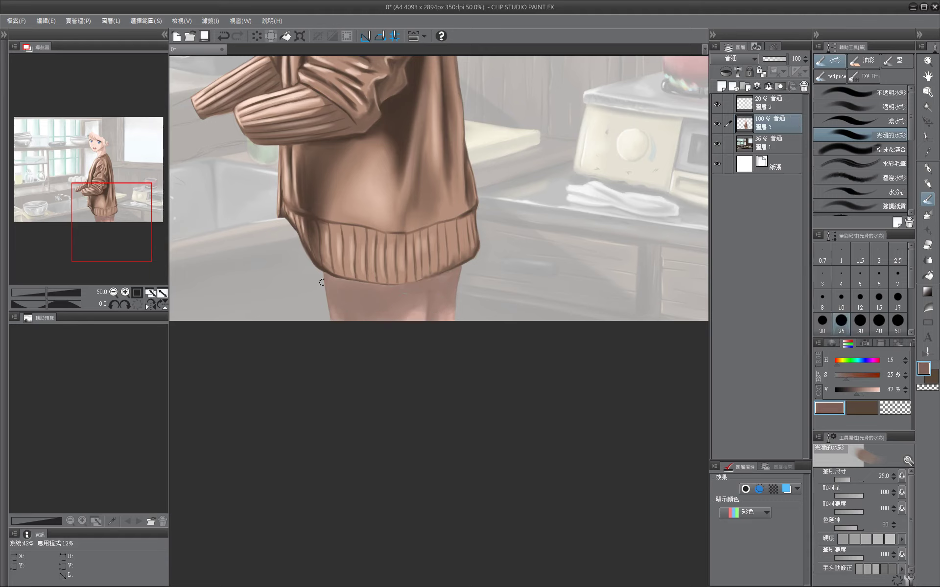
key(bracketright)
key(bracketright)
key(bracketright)
key(bracketright)
drag(326, 277, 380, 304)
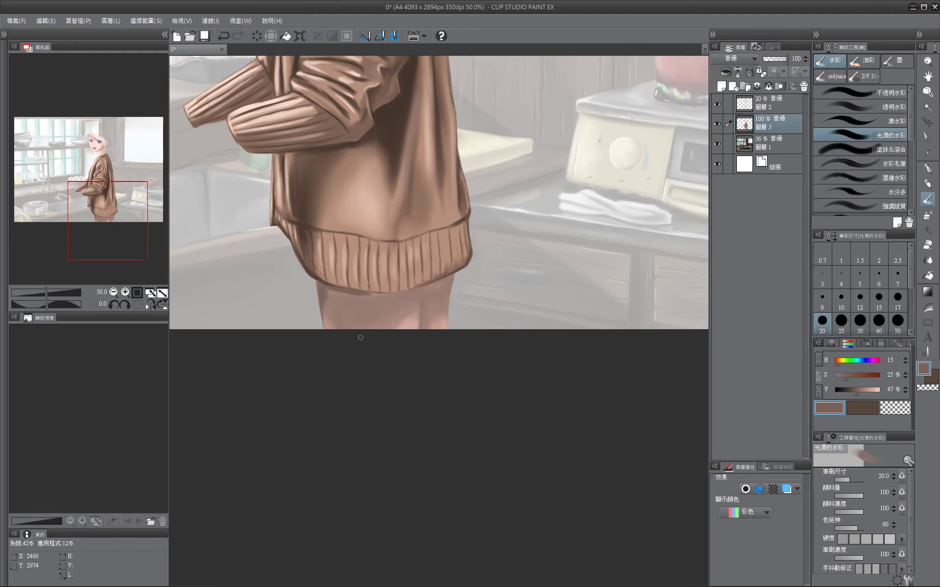
Spread the deeper skin shadow across both thighs at brush sizes 20 to 60.
key(bracketright)
key(bracketright)
key(bracketright)
key(bracketright)
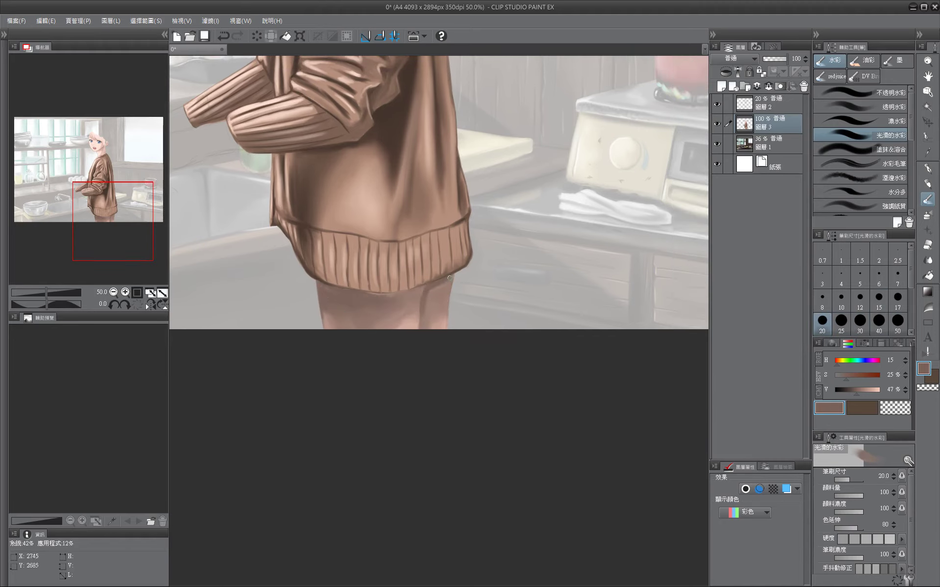
key(bracketright)
key(bracketright)
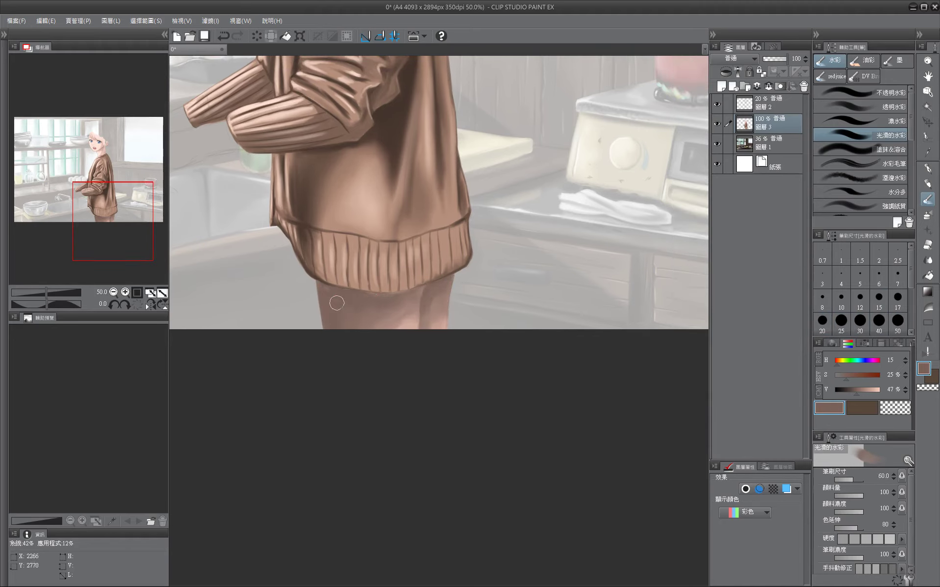
key(bracketright)
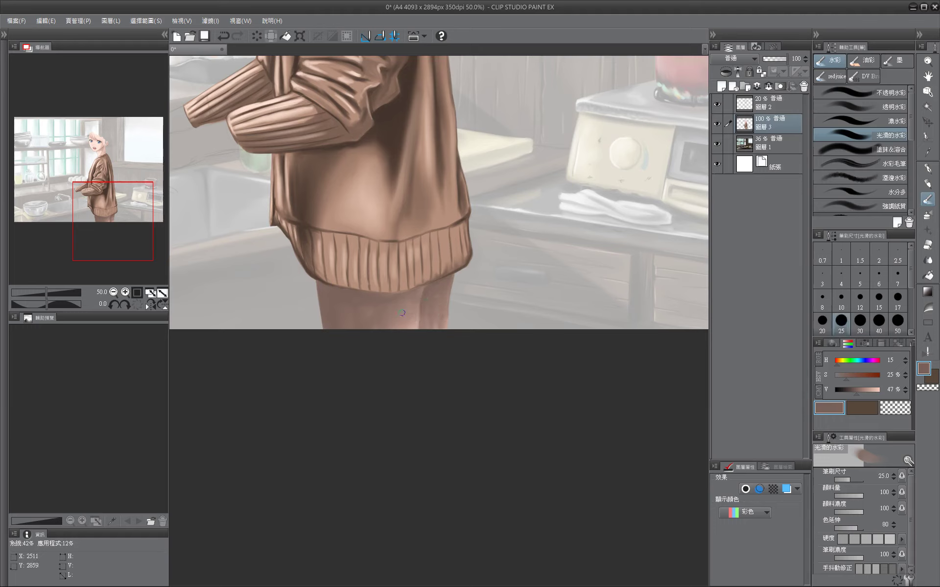
Paint the contact shadow under the hem and the line between the thighs in dark brown H 15, S 25, V 31.
alt+click(402, 313)
key(bracketleft)
key(bracketleft)
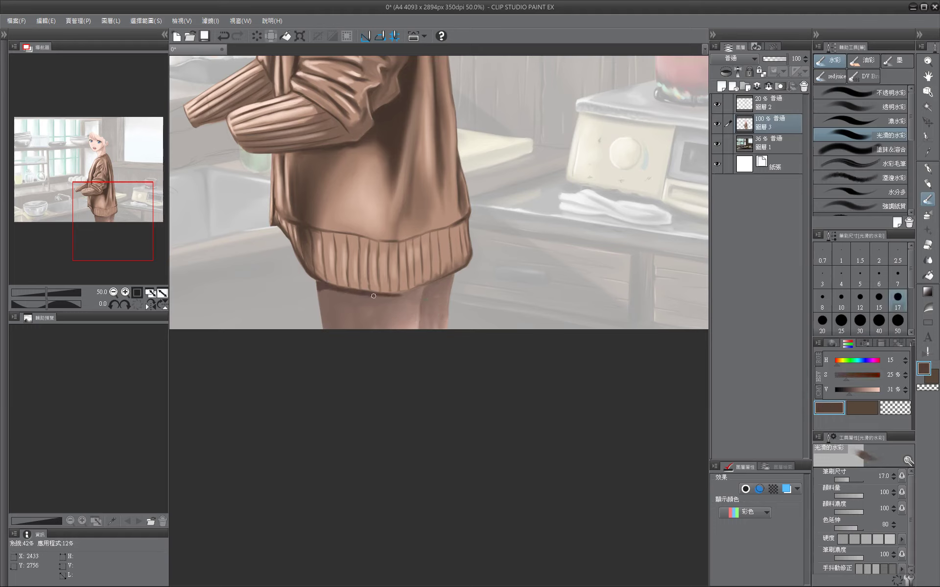
key(bracketleft)
key(bracketleft)
key(bracketleft)
key(bracketleft)
key(bracketright)
key(bracketright)
key(bracketright)
drag(421, 292, 421, 327)
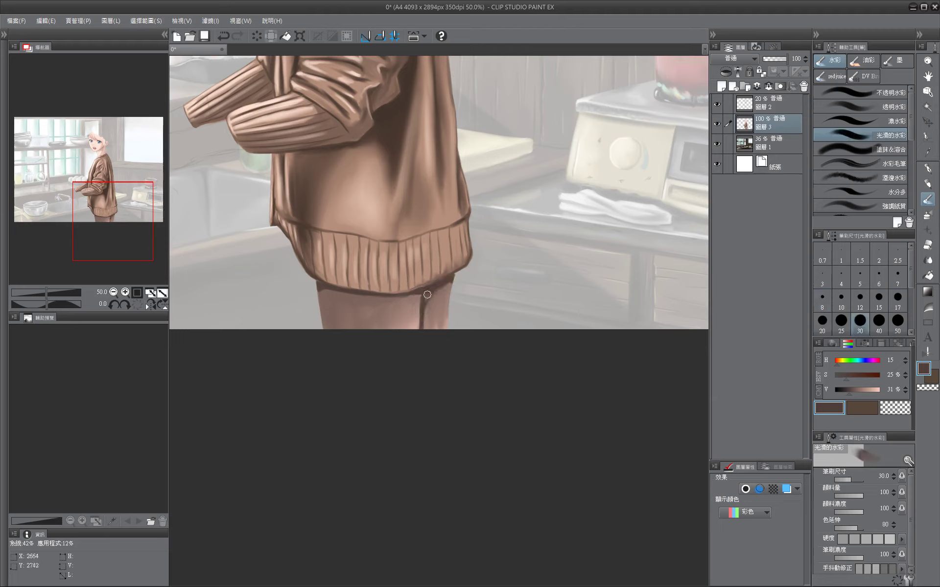
Shade the rear thigh with the same dark brown and refine the shadow along the hem, ending at brush size 12.
key(bracketleft)
key(bracketleft)
key(bracketright)
key(bracketright)
key(bracketright)
key(bracketright)
drag(446, 311, 426, 293)
key(bracketright)
key(bracketleft)
key(bracketleft)
key(bracketleft)
key(bracketleft)
key(bracketleft)
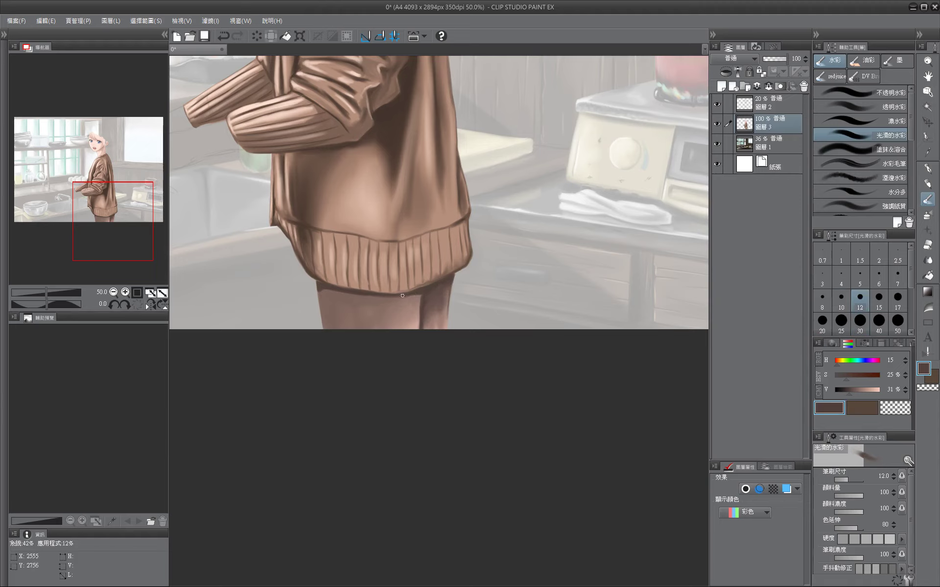
Broaden the dark brown H 15, S 25, V 31 shadow on the front thigh below the hem, using brush sizes up to 25.
key(bracketright)
key(bracketright)
key(bracketleft)
key(bracketleft)
key(bracketleft)
key(bracketleft)
key(bracketright)
key(bracketright)
key(bracketright)
key(bracketright)
key(bracketright)
key(bracketright)
key(bracketright)
key(bracketright)
key(bracketright)
mouse_move(367, 317)
mouse_down()
mouse_move(330, 310)
mouse_move(403, 377)
mouse_up()
key(bracketleft)
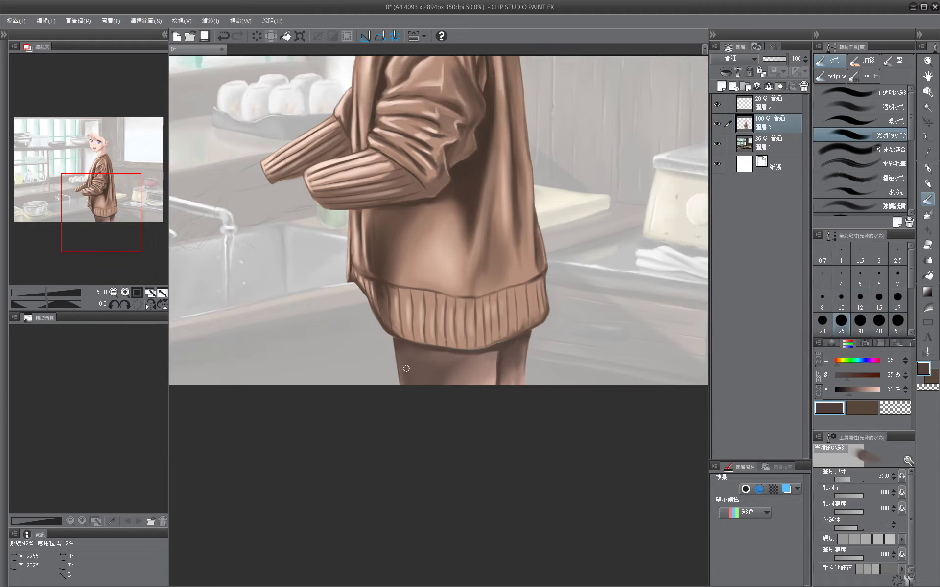
Refine the contact shadow where the line between the thighs meets the hem at brush size 15.
key(bracketleft)
key(bracketleft)
key(bracketleft)
key(bracketleft)
key(bracketright)
key(bracketright)
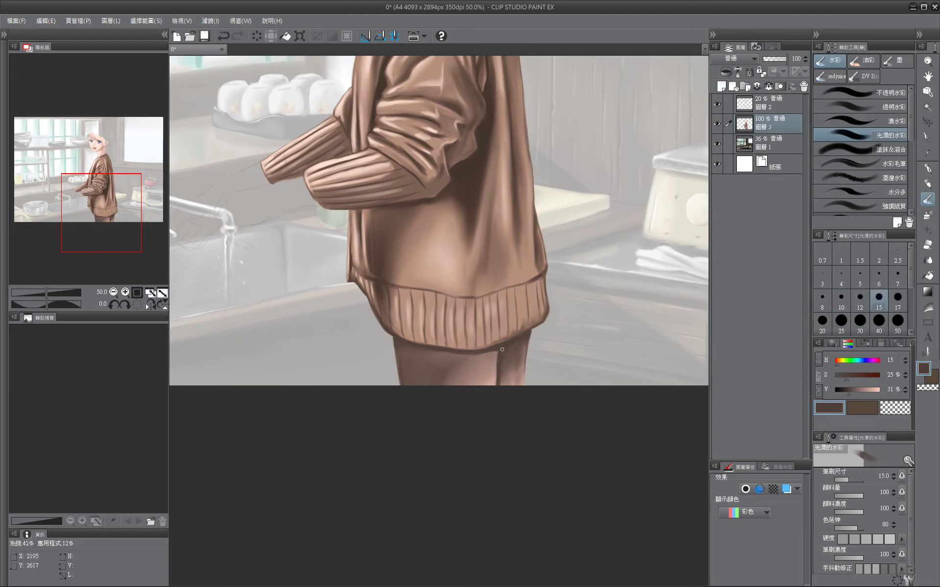
Soften the shadow between the thighs and along the hem with H 18, S 26, V 35 at brush sizes 25 down to 8.
alt+click(493, 367)
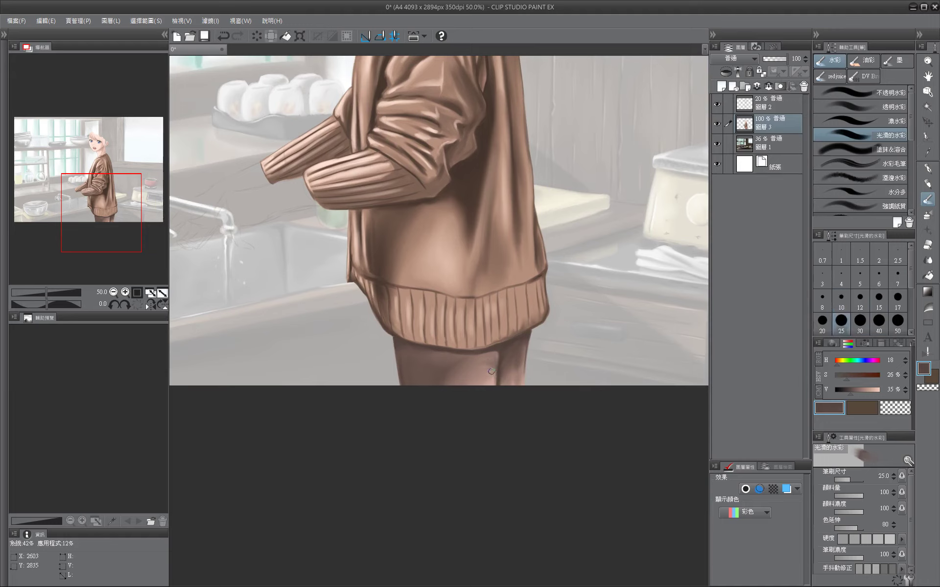
key(bracketleft)
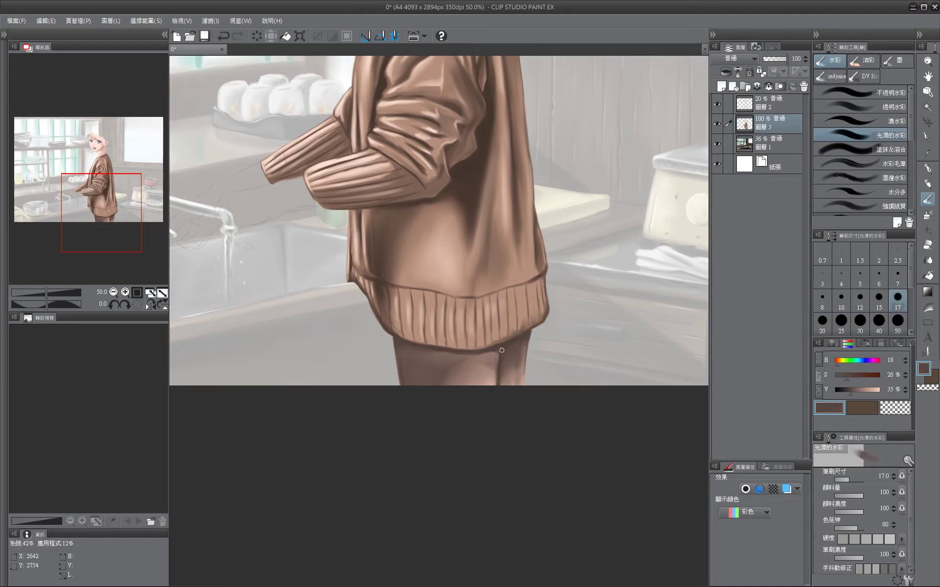
key(bracketleft)
key(bracketleft)
key(bracketleft)
key(bracketleft)
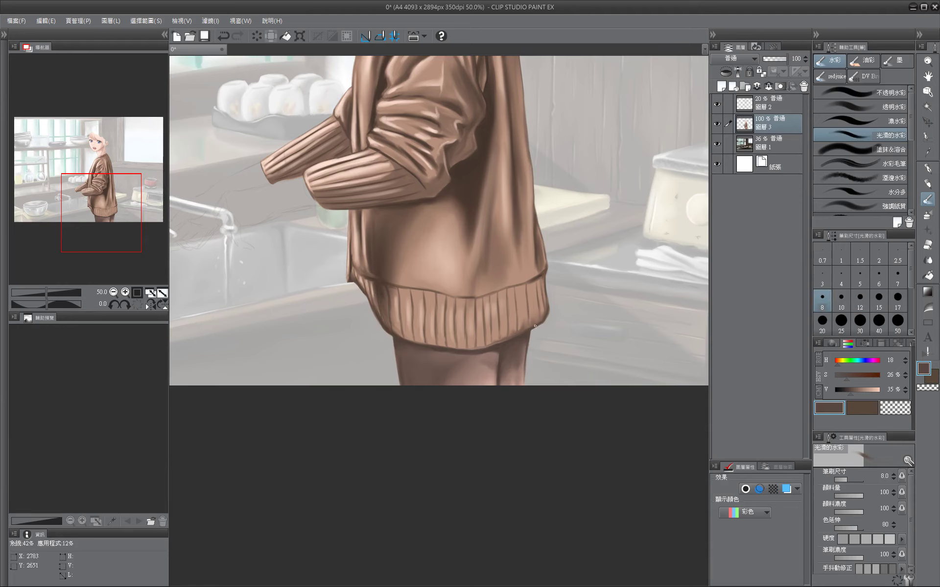
Compare the figure with the kitchen background at 100 % opacity and set the background layer's opacity to 42 %.
scroll(443, 366, up, 5)
scroll(586, 371, down, 2)
scroll(586, 371, up, 3)
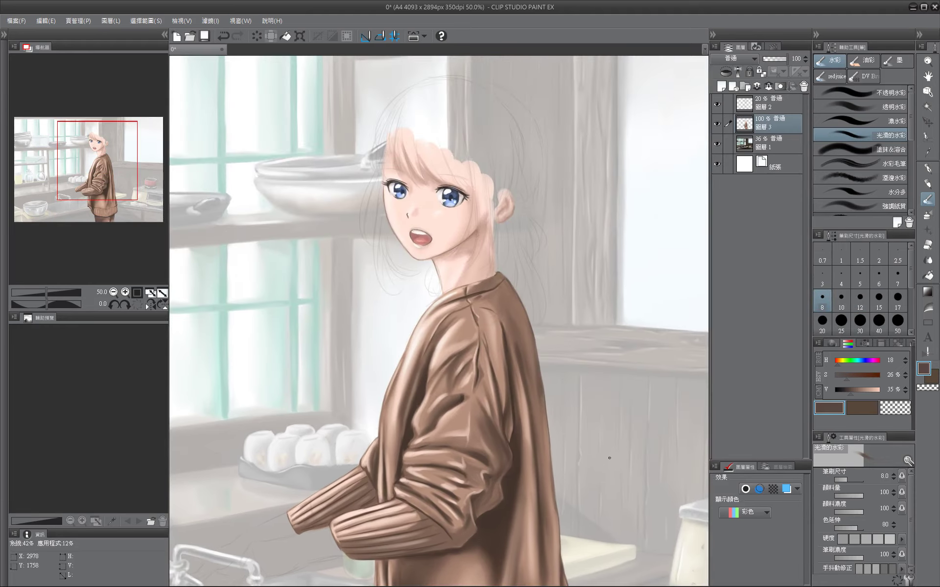
scroll(586, 372, down, 5)
key(ctrl+z)
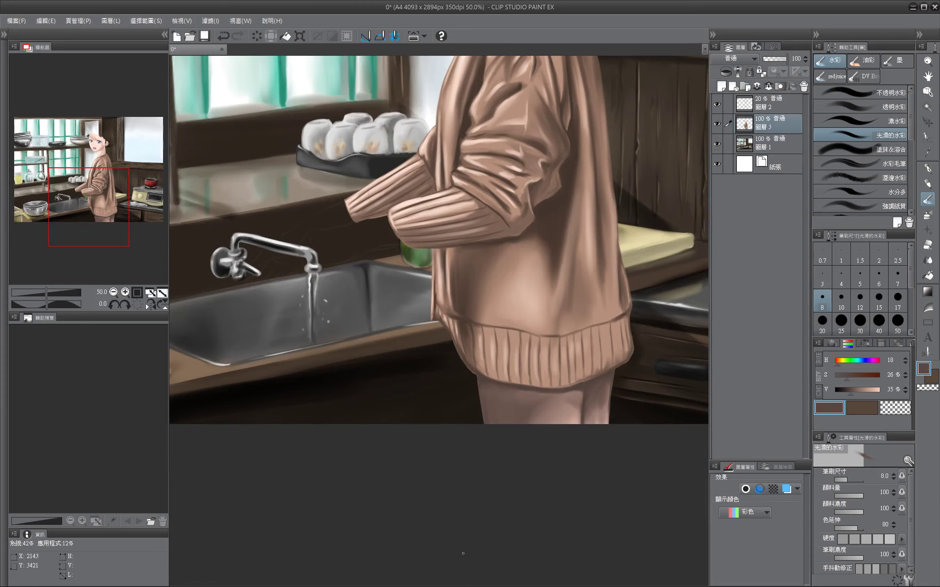
key(ctrl+z)
scroll(463, 554, up, 4)
scroll(476, 373, down, 4)
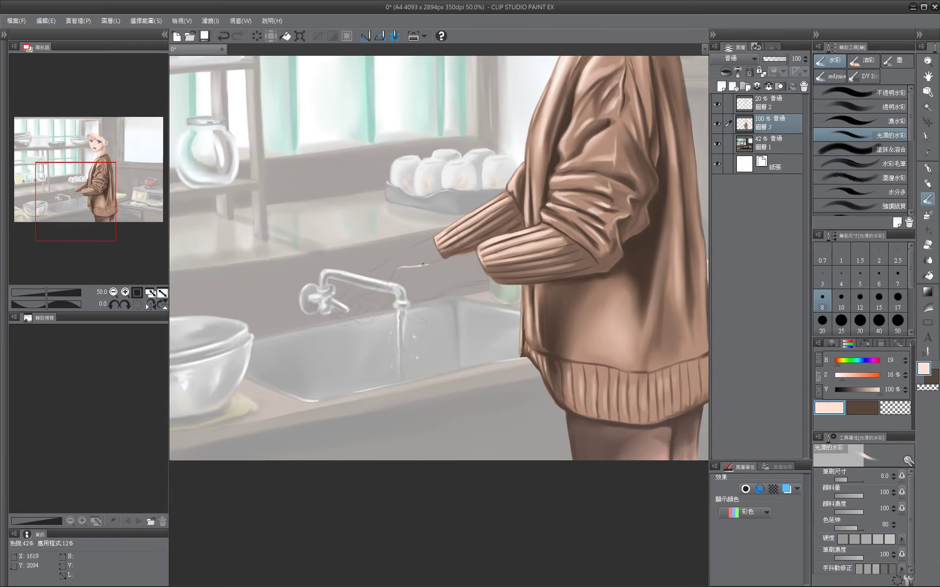
Outline the front forearm and hand over the faucet in pale skin H 19, S 16, V 100 at brush sizes 8 to 6.
drag(423, 265, 469, 253)
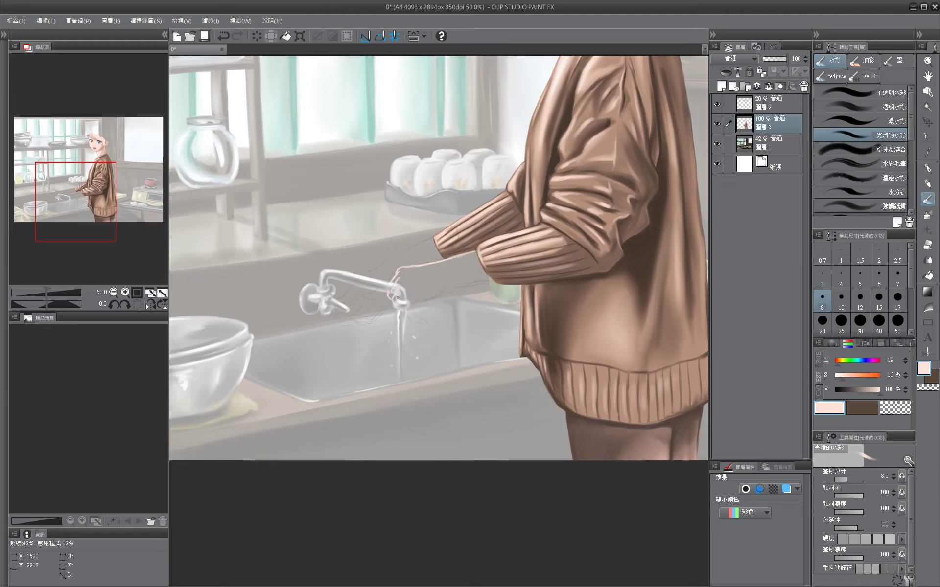
drag(436, 295, 491, 234)
key(bracketleft)
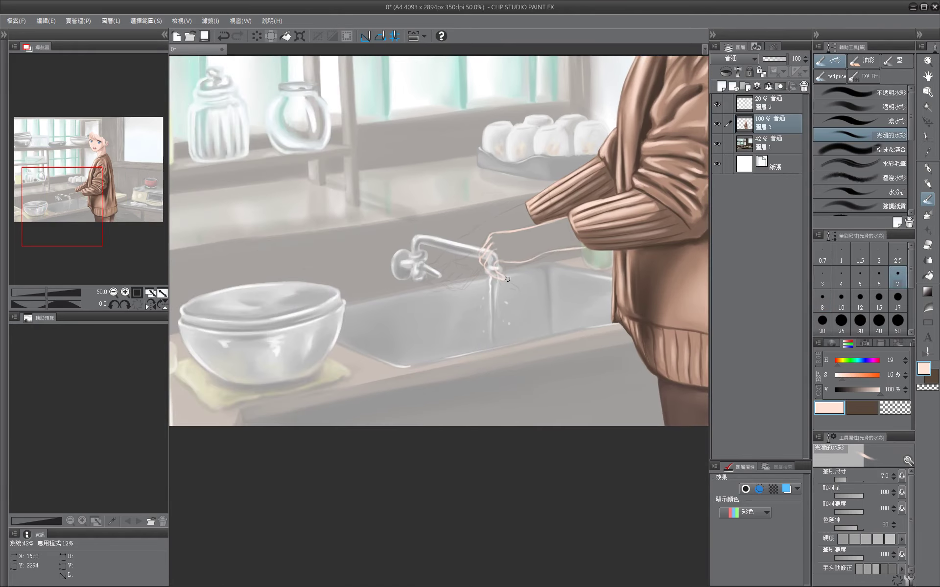
key(bracketleft)
drag(490, 270, 381, 280)
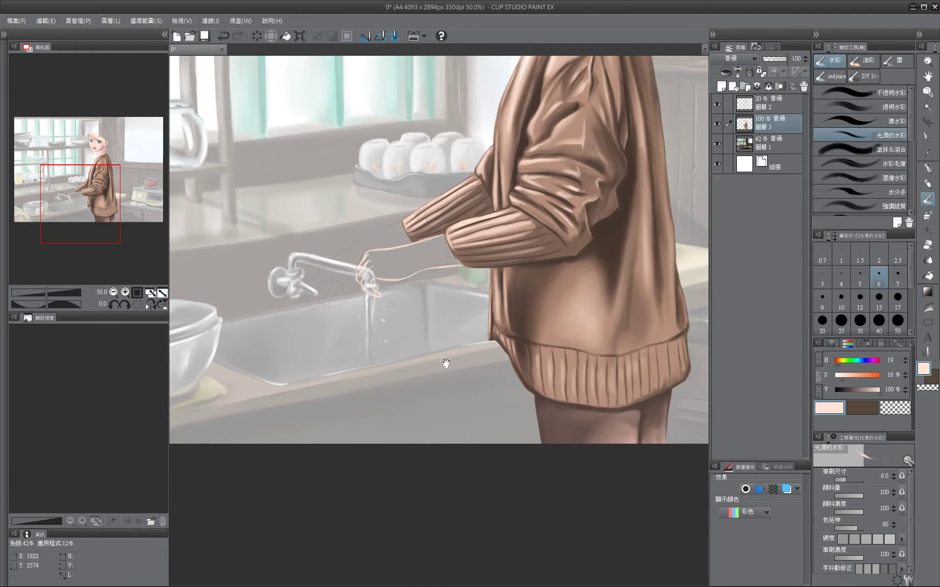
drag(445, 361, 527, 370)
Fill the front hand and forearm with the pale skin tone H 19, S 16, V 100, enlarging the brush from size 12.
key(bracketright)
key(bracketright)
key(bracketright)
key(bracketright)
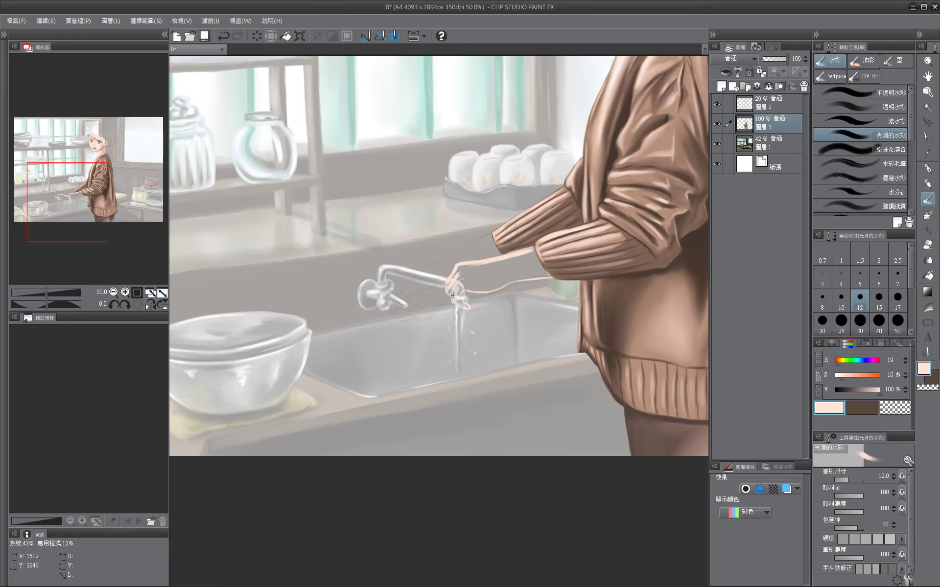
key(bracketright)
key(bracketright)
key(bracketright)
key(bracketright)
key(bracketright)
mouse_move(462, 274)
mouse_down()
mouse_move(536, 252)
mouse_move(477, 585)
mouse_move(494, 291)
mouse_up()
key(bracketleft)
key(bracketleft)
key(bracketleft)
key(bracketleft)
Build up soft skin shading over the front hand and forearm with sampled tones, working up to brush size 30.
alt+click(399, 333)
mouse_move(398, 332)
mouse_down()
mouse_move(408, 345)
mouse_move(325, 323)
mouse_up()
key(bracketright)
mouse_move(415, 294)
mouse_down()
mouse_move(536, 285)
mouse_move(460, 287)
mouse_move(452, 277)
mouse_up()
key(bracketright)
key(bracketright)
key(bracketright)
alt+click(533, 284)
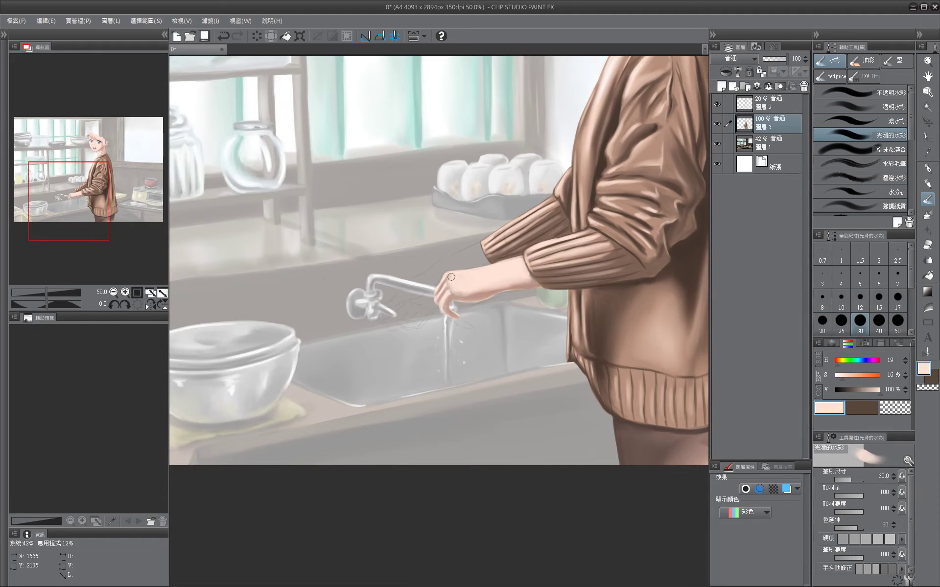
Smooth the front forearm and refine the fingers with pale skin H 19, S 16, V 100 at brush sizes 15 to 10.
key(bracketleft)
key(bracketleft)
key(bracketleft)
mouse_move(519, 285)
mouse_down()
mouse_move(453, 296)
mouse_move(446, 309)
mouse_move(399, 286)
mouse_up()
key(bracketleft)
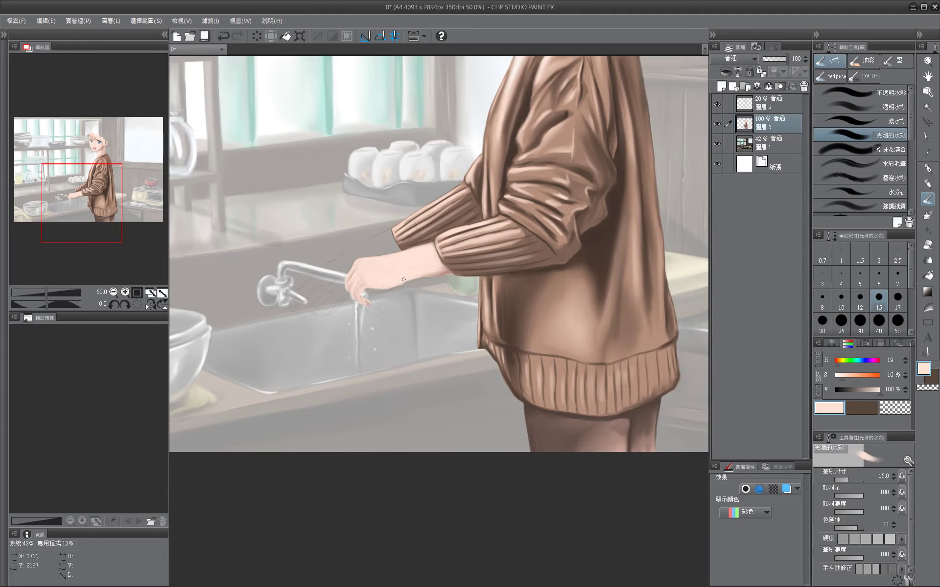
key(bracketleft)
key(bracketleft)
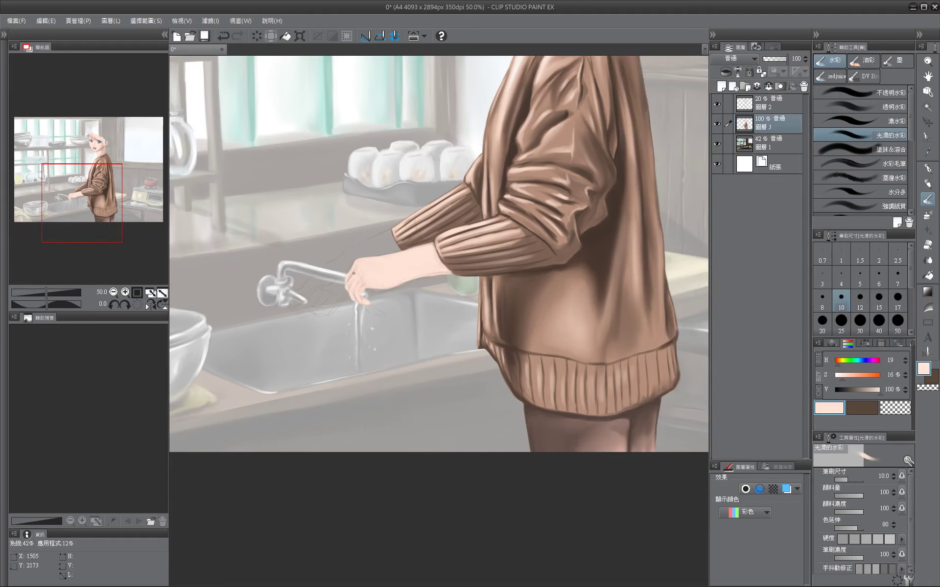
drag(351, 271, 510, 313)
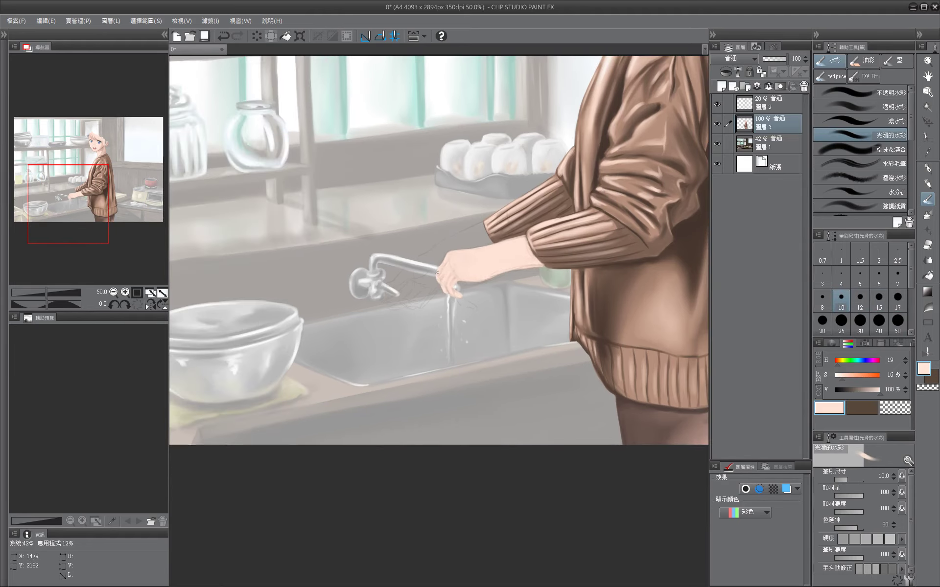
key(bracketleft)
Paint a shadow line where the front forearm enters the cuff in H 20, S 32, V 60 at brush size 6.
drag(496, 245, 414, 269)
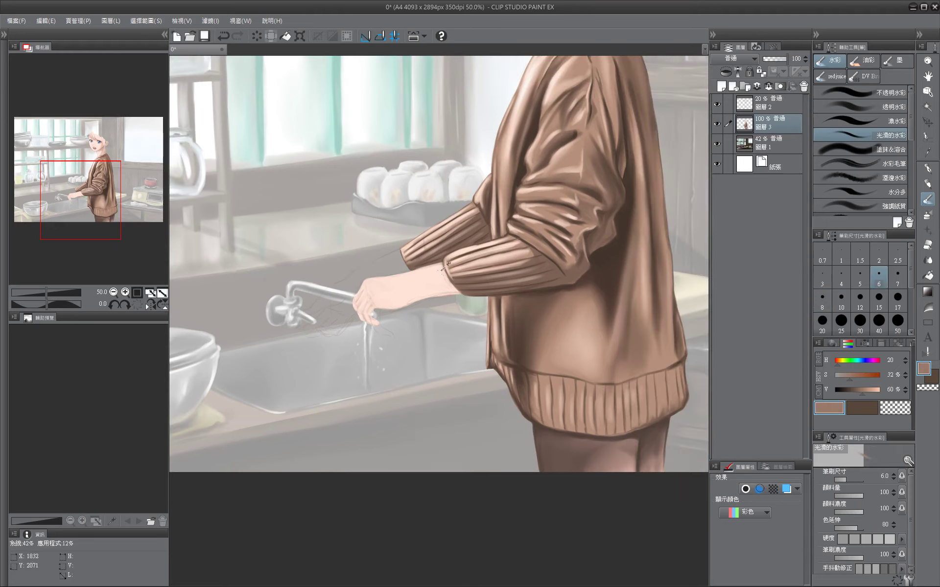
alt+click(414, 269)
mouse_move(362, 298)
mouse_down()
mouse_move(395, 558)
mouse_move(417, 304)
mouse_up()
Shade the front hand and forearm with pinkish skin H 16, S 22, V 93 from brush size 8 and undo the last stroke.
alt+click(415, 309)
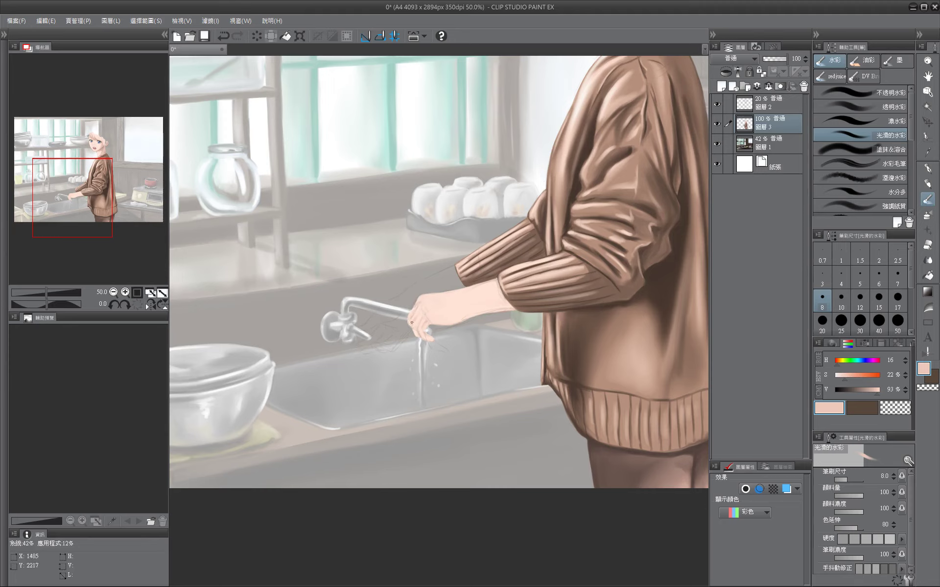
key(bracketright)
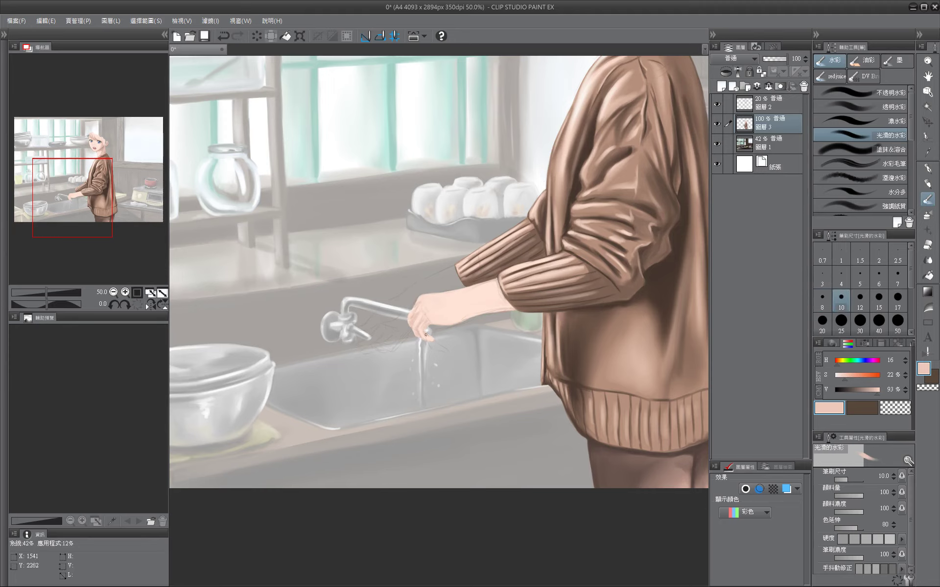
mouse_move(429, 318)
mouse_down()
mouse_move(358, 308)
mouse_move(441, 274)
mouse_move(377, 274)
mouse_move(405, 259)
mouse_up()
key(bracketright)
key(bracketright)
key(bracketright)
key(bracketright)
key(bracketright)
key(bracketleft)
key(bracketleft)
key(bracketleft)
key(bracketleft)
key(ctrl+z)
Outline the fingers and the underside of the front hand in brown H 16, S 22, V 59 at brush size 4.
key(bracketleft)
key(bracketleft)
key(bracketleft)
key(bracketleft)
alt+click(405, 259)
key(bracketleft)
key(bracketleft)
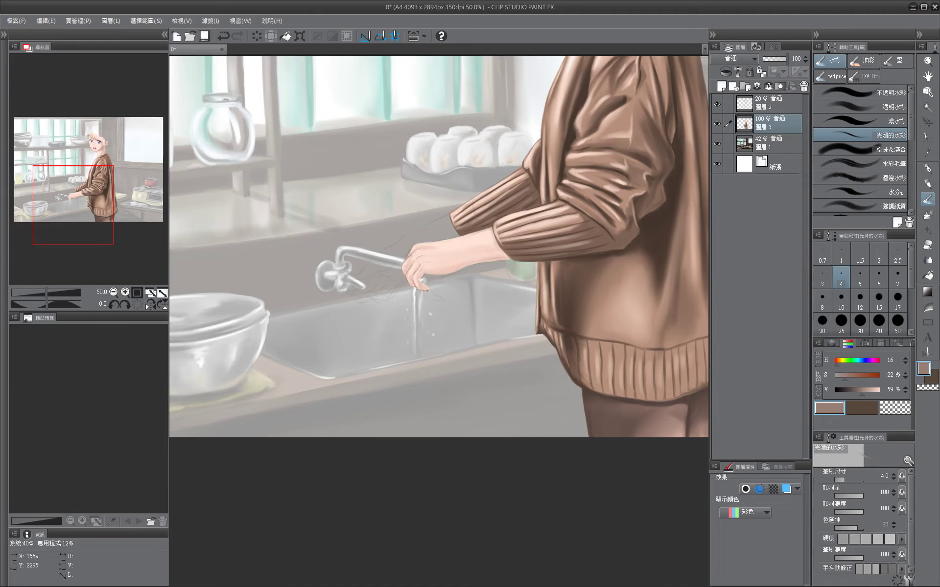
drag(427, 291, 365, 274)
key(ctrl+z)
key(ctrl+y)
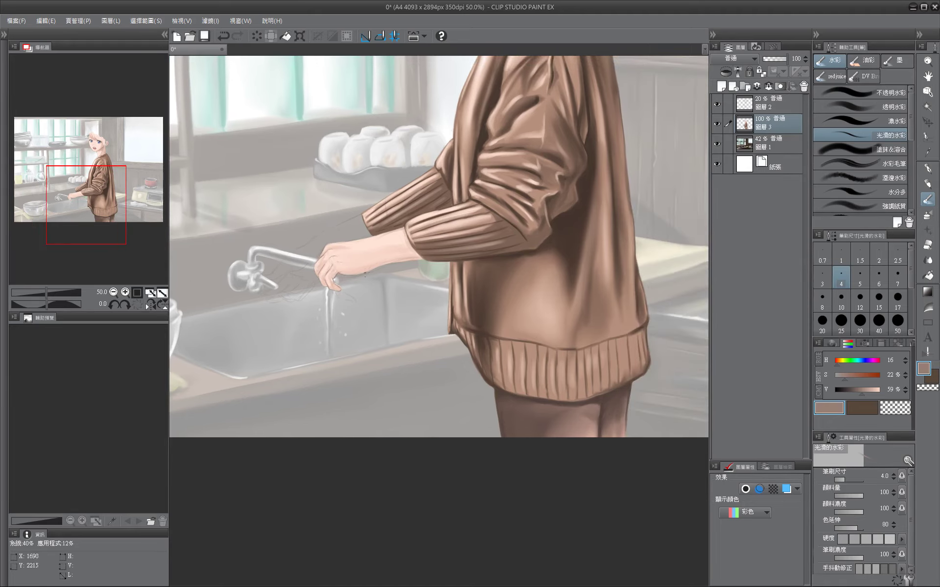
drag(419, 261, 542, 204)
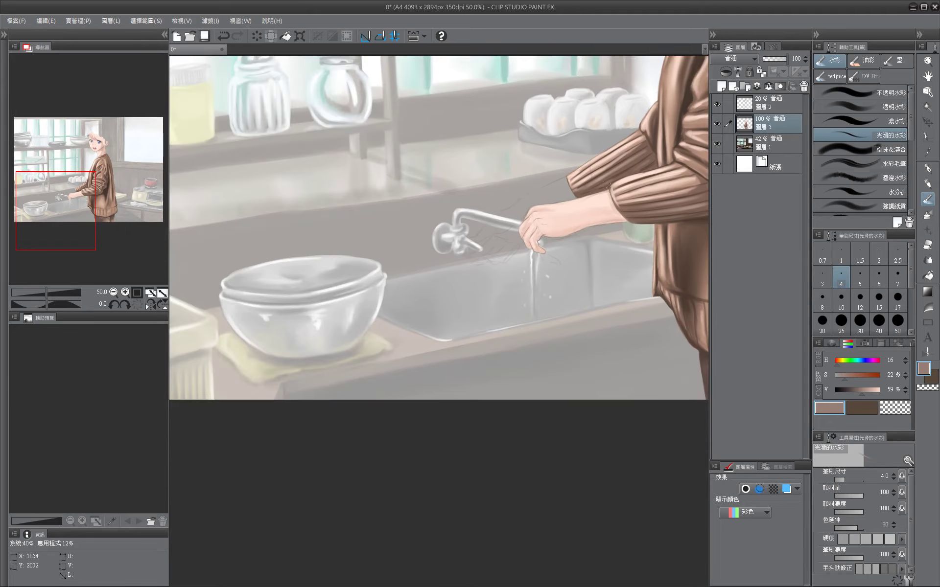
Darken the finger and hand outlines with deep brown H 16, S 22, V 31 at brush sizes 6 to 10.
alt+click(524, 218)
key(bracketright)
key(bracketright)
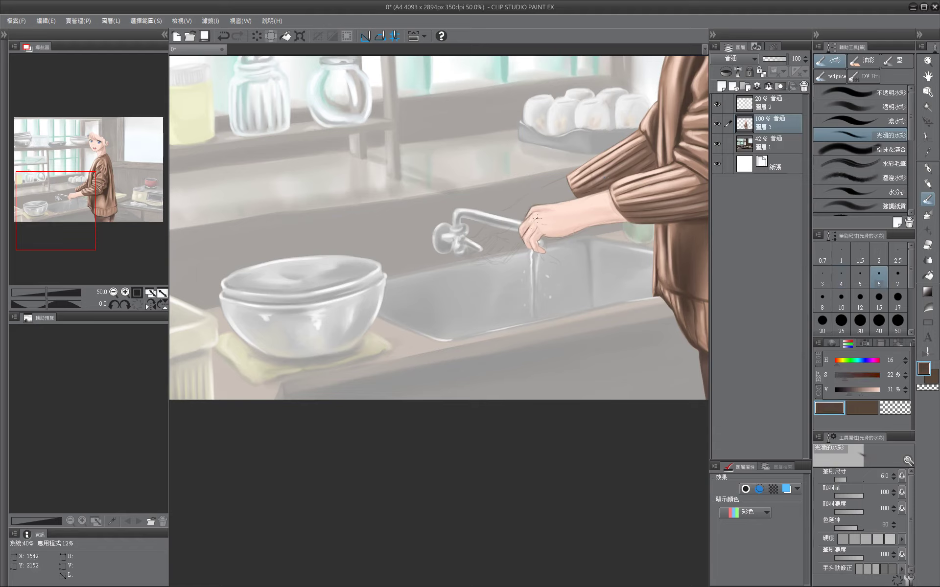
key(bracketright)
key(bracketright)
key(bracketright)
key(bracketleft)
key(bracketleft)
key(bracketleft)
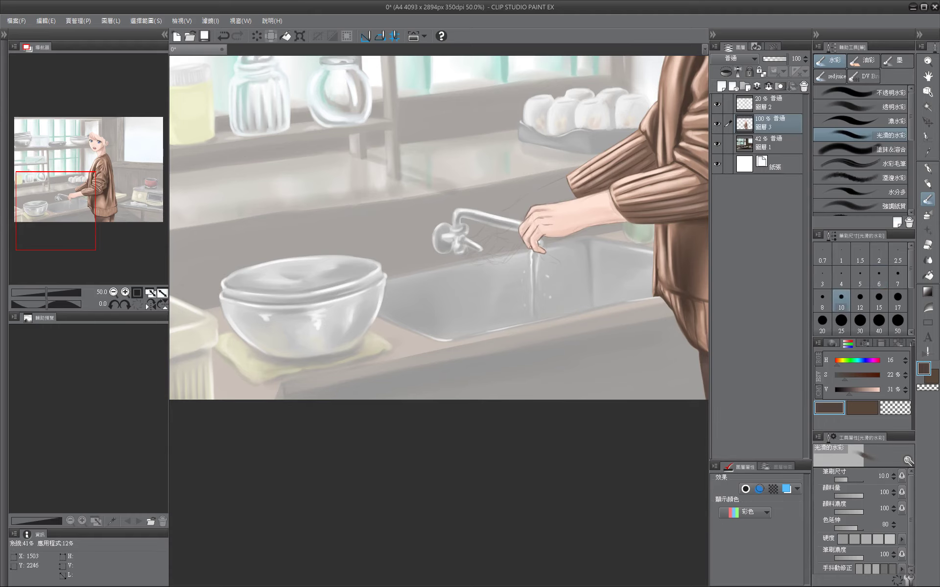
drag(541, 250, 366, 270)
Highlight the back of the front hand with very pale skin H 18, S 9, V 100 from brush size 10.
mouse_move(440, 196)
mouse_down()
mouse_move(502, 455)
mouse_move(534, 245)
mouse_up()
key(bracketright)
key(bracketright)
key(bracketright)
drag(453, 285, 445, 231)
alt+click(446, 231)
key(bracketright)
key(bracketright)
key(bracketright)
key(bracketright)
key(bracketright)
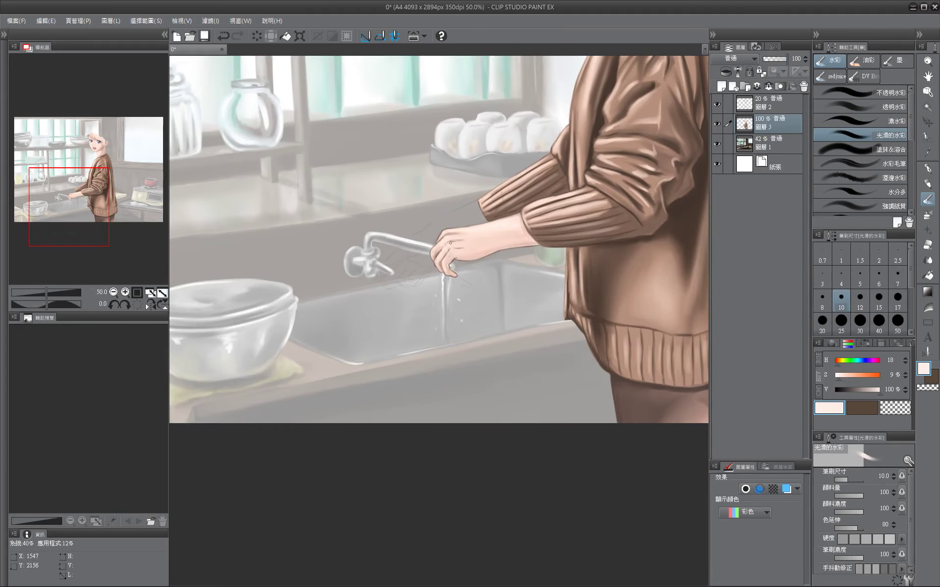
Blend the back of the hand with skin tone H 18, S 19, V 97 at brush size 20 and toggle the sketch layer's visibility.
alt+click(458, 245)
key(bracketleft)
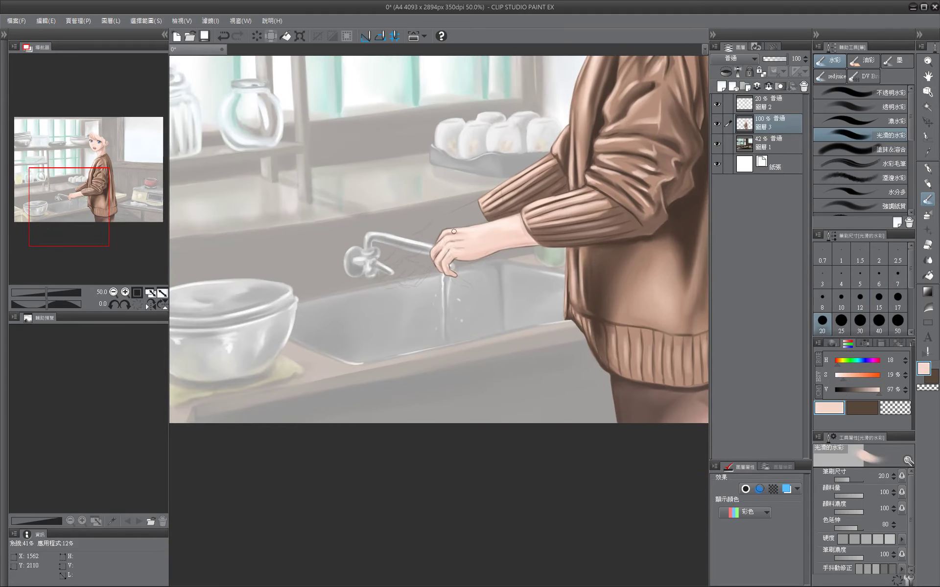
key(bracketleft)
key(bracketright)
key(bracketright)
click(717, 105)
key(bracketleft)
key(bracketleft)
mouse_move(536, 245)
mouse_down()
mouse_move(489, 251)
mouse_move(548, 227)
mouse_up()
Shade the lower side of the front hand with H 17, S 21, V 80 at brush sizes 17 to 12.
alt+click(489, 251)
key(bracketright)
key(bracketright)
key(bracketleft)
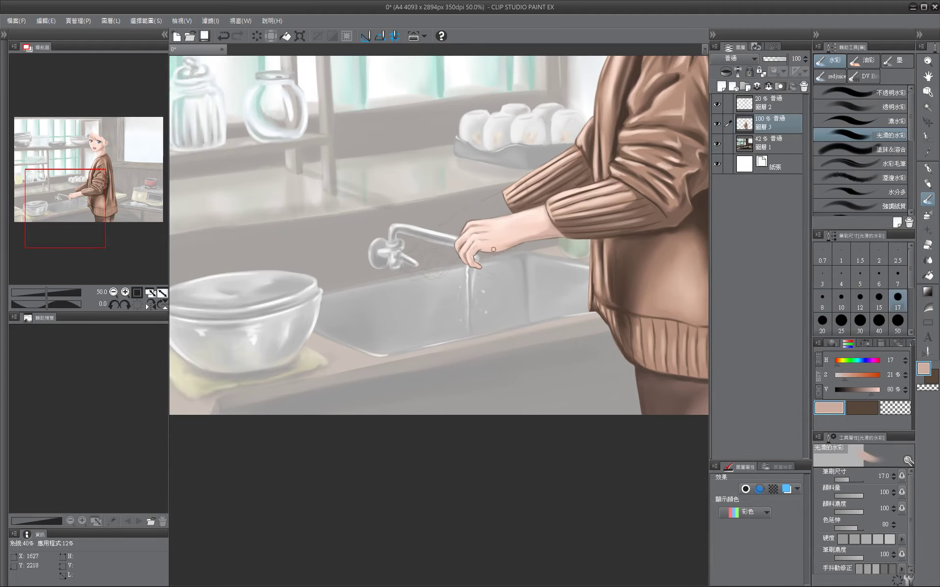
key(bracketleft)
key(bracketleft)
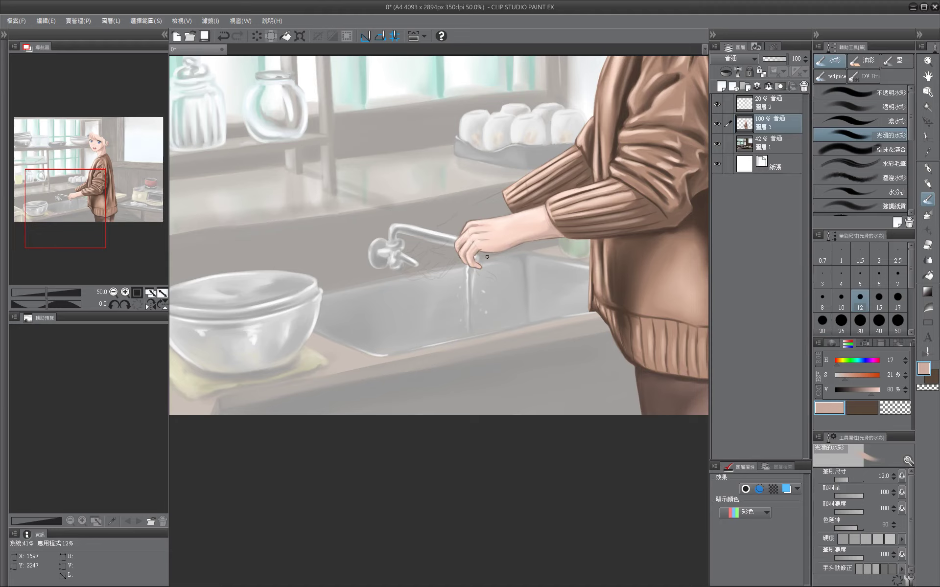
drag(487, 256, 518, 252)
Lighten the top of the front hand and knuckles with H 19, S 13, V 99 at brush size 7.
key(bracketleft)
key(bracketleft)
key(bracketleft)
alt+click(499, 218)
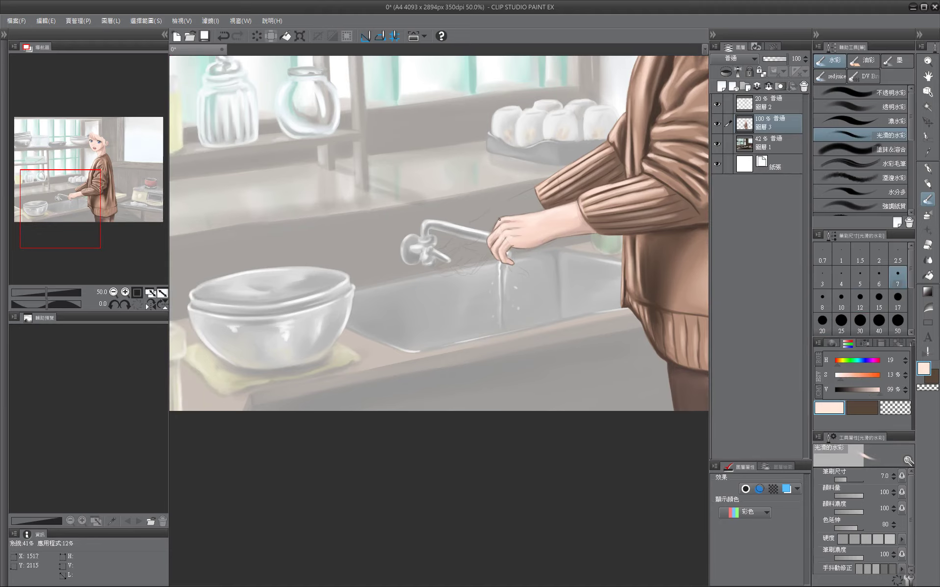
Outline the rear forearm from its cuff toward the faucet with brown from the standard color set at brush size 4.
click(864, 342)
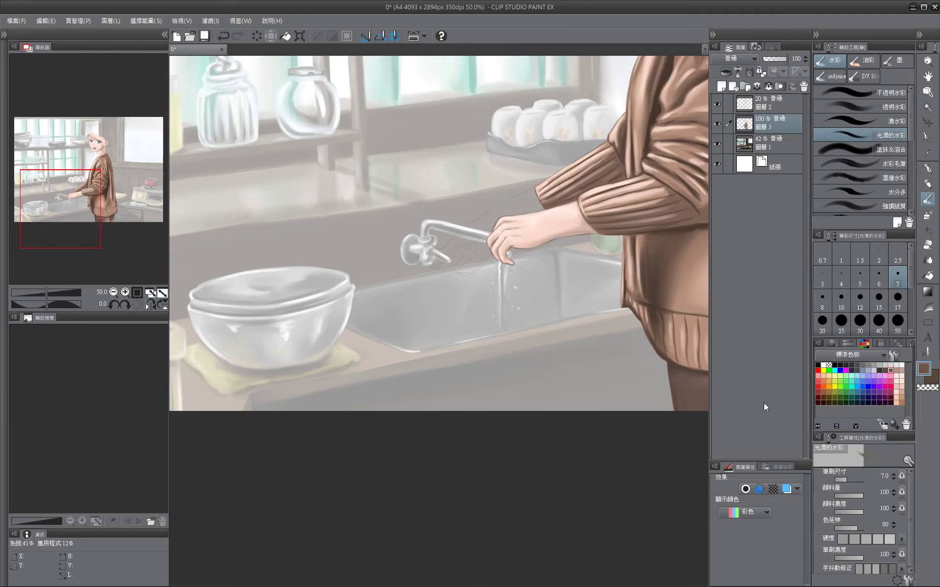
key(bracketleft)
key(bracketleft)
key(bracketleft)
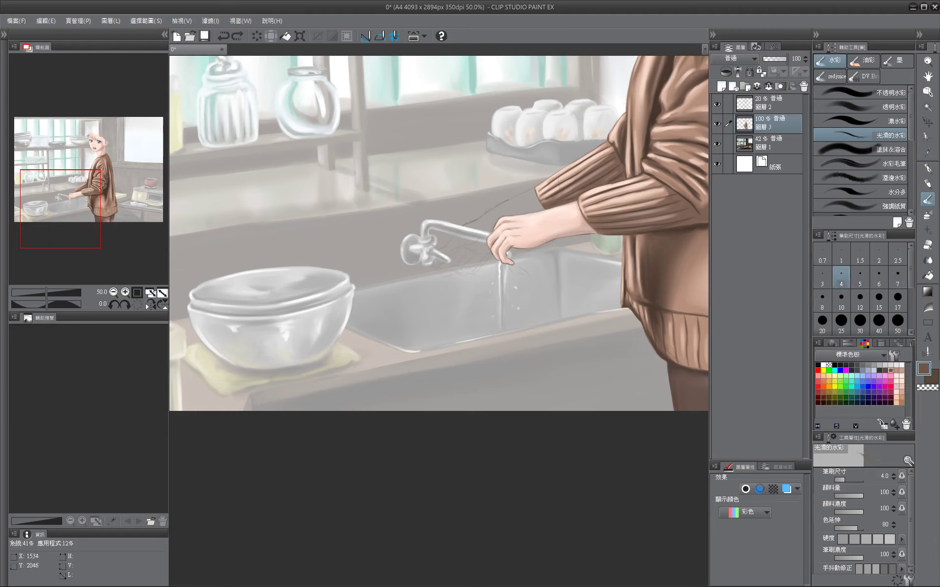
drag(526, 193, 500, 203)
Fill the rear hand and forearm with pale skin from brush size 10 upward and shade them with a pinker tone at size 17.
key(bracketright)
key(bracketright)
key(bracketright)
key(bracketright)
key(bracketright)
alt+click(481, 228)
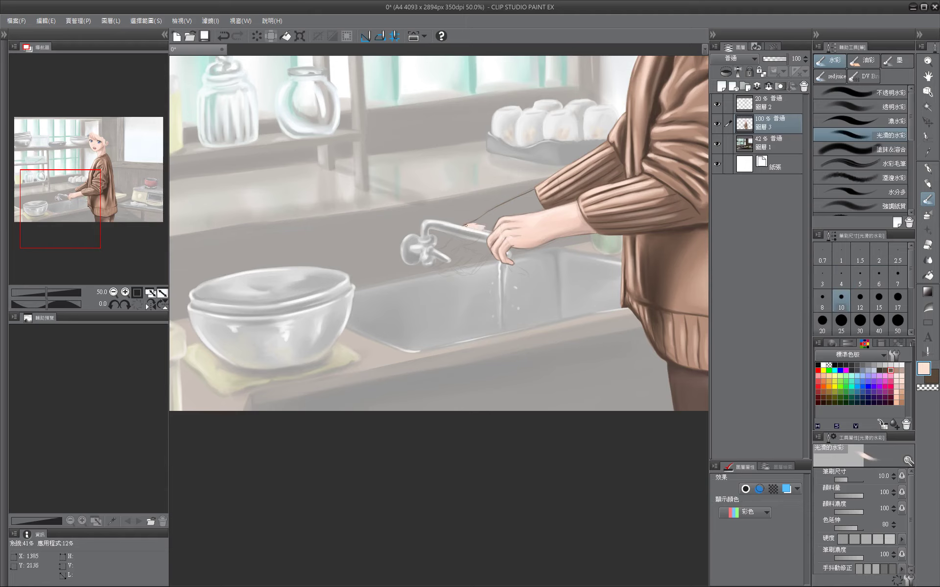
key(bracketright)
key(bracketright)
key(bracketright)
key(bracketright)
mouse_move(498, 216)
mouse_down()
mouse_move(325, 246)
mouse_move(389, 206)
mouse_up()
key(bracketleft)
alt+click(460, 218)
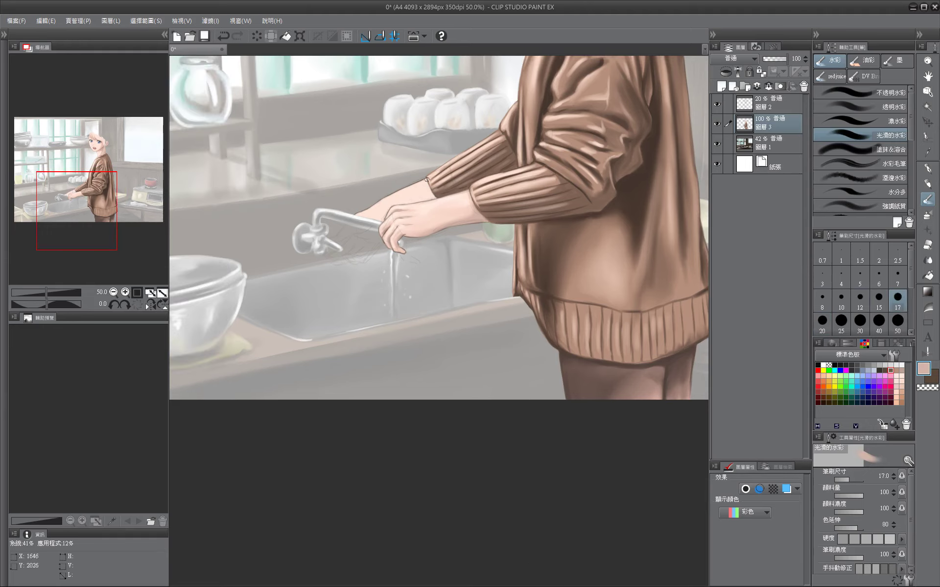
Shade the rear forearm below the sweater cuff with the pinker skin tone at brush size 8, then lighten it with pale skin at 17.
key(bracketleft)
key(bracketleft)
key(bracketleft)
key(bracketleft)
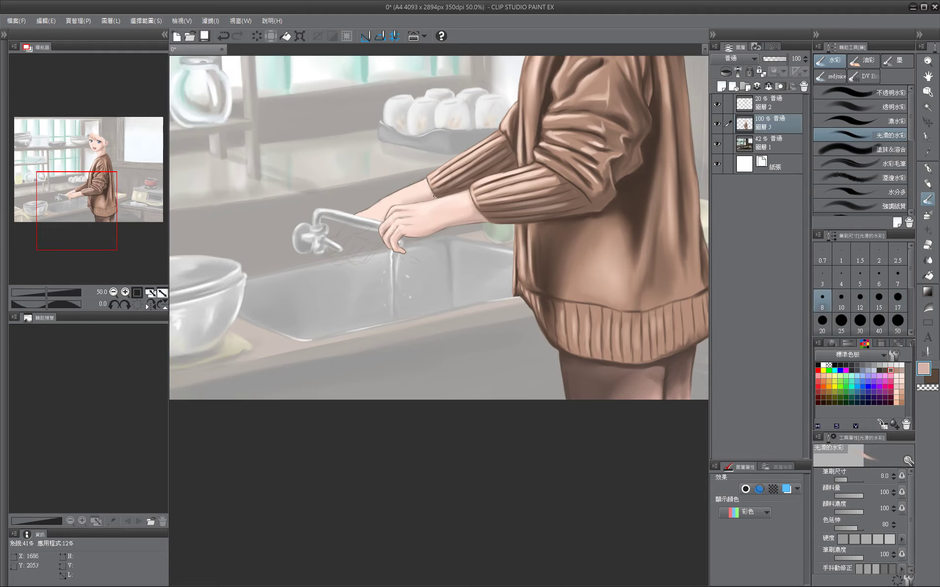
key(bracketright)
key(bracketright)
key(bracketright)
key(bracketright)
alt+click(397, 196)
key(bracketleft)
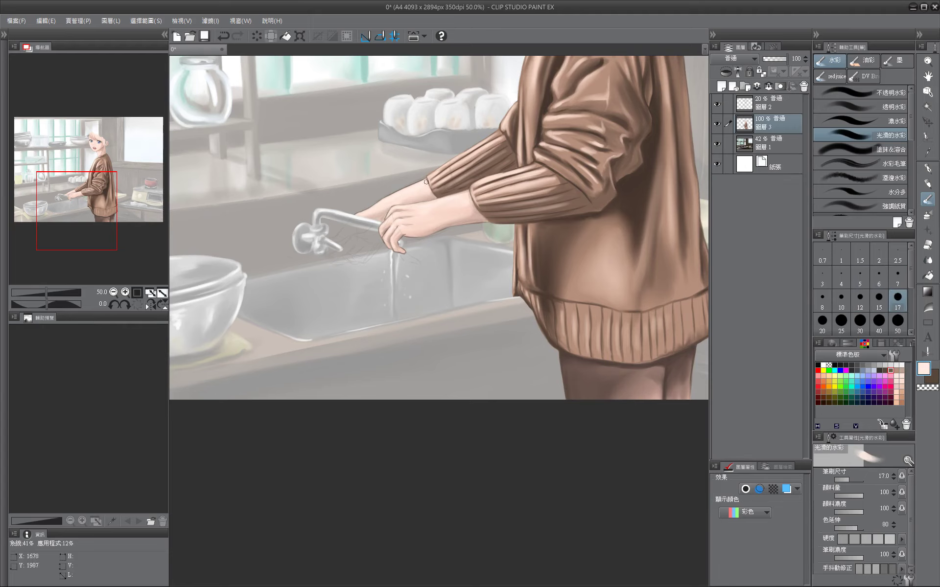
Outline the rear hand's thumb behind the faucet with brown at brush size 4 and fill it with pale skin at size 15.
drag(410, 317, 533, 317)
key(bracketleft)
key(bracketleft)
key(bracketleft)
key(bracketleft)
key(bracketleft)
key(bracketleft)
key(bracketleft)
key(x)
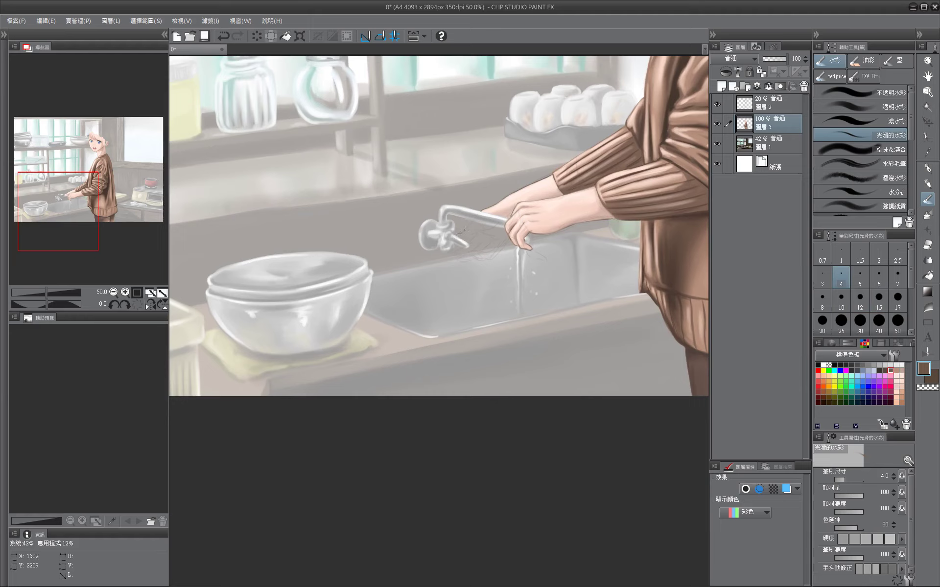
drag(474, 233, 465, 244)
alt+click(593, 206)
click(879, 298)
drag(467, 227, 388, 219)
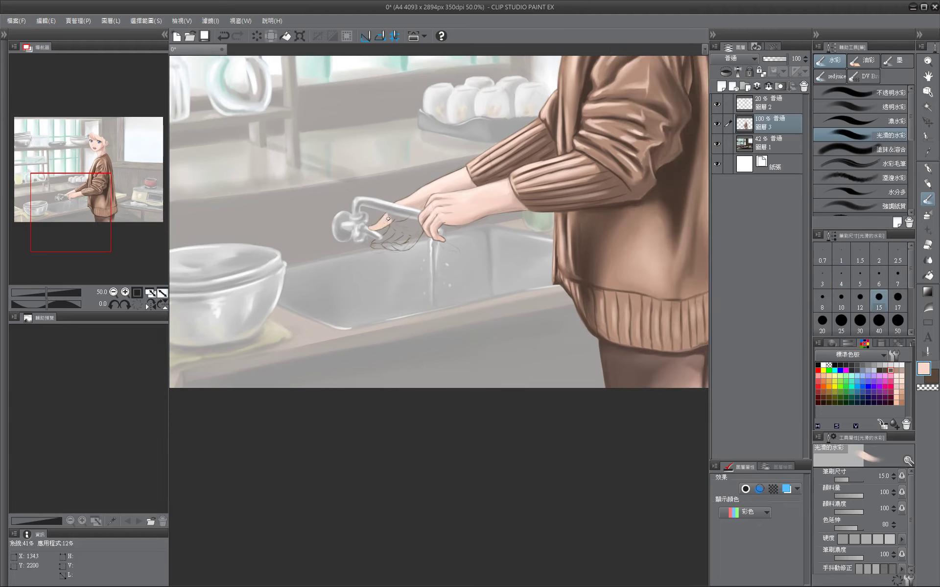
Add a layer beneath the figure and fill the rear hand's palm and fingers with pale skin at brush sizes 10 to 25.
key(bracketleft)
key(ctrl+shift+n)
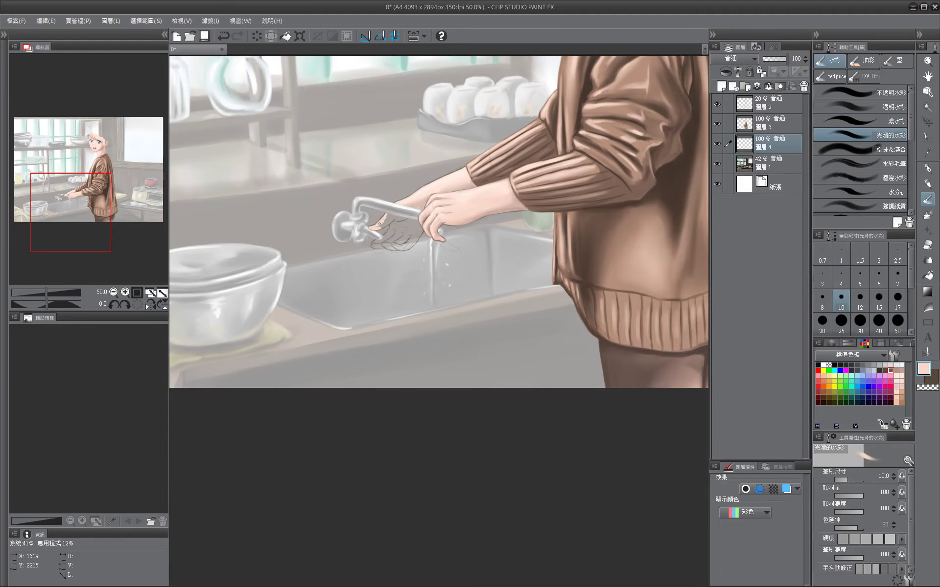
key(bracketright)
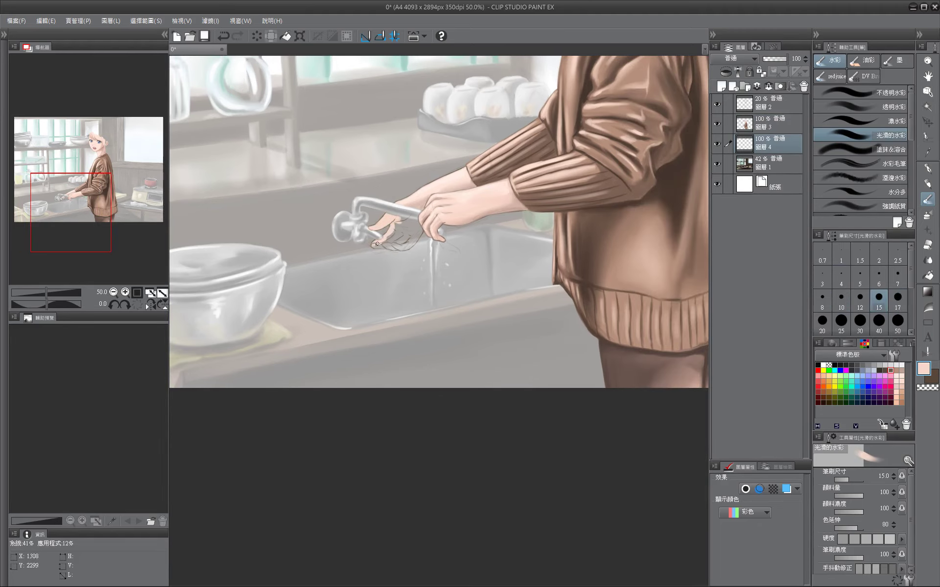
mouse_move(377, 243)
mouse_down()
mouse_move(411, 211)
mouse_move(420, 231)
mouse_move(395, 230)
mouse_up()
key(bracketright)
key(bracketright)
key(bracketright)
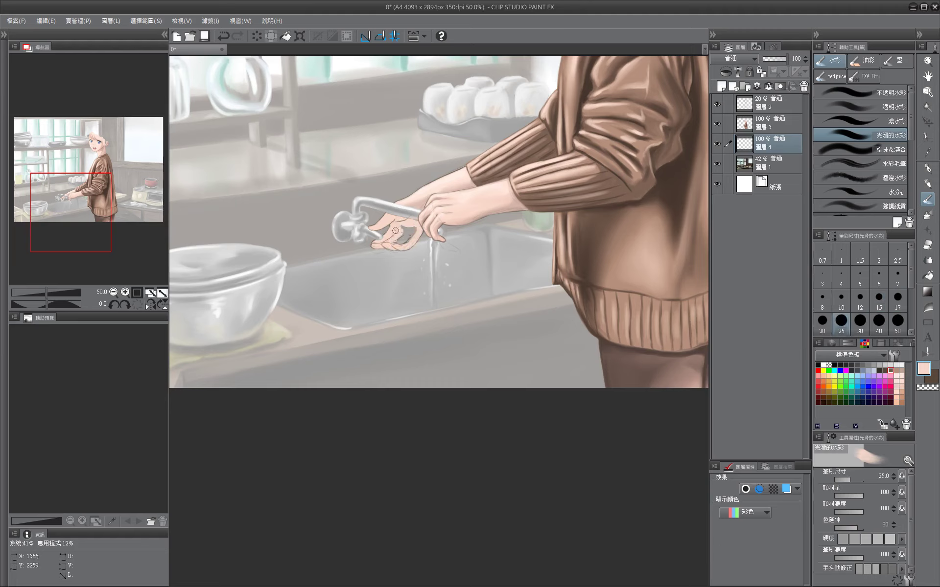
Lock the palm layer's transparent pixels and shade the palm with a pinker skin tone at brush sizes 25 to 12.
alt+click(398, 235)
key(slash)
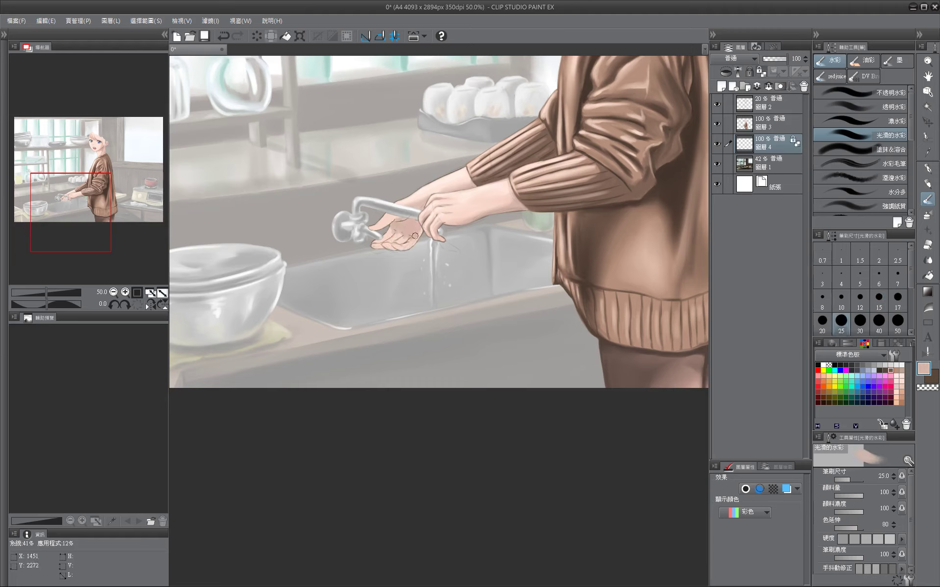
key(bracketleft)
key(bracketleft)
key(bracketleft)
key(bracketleft)
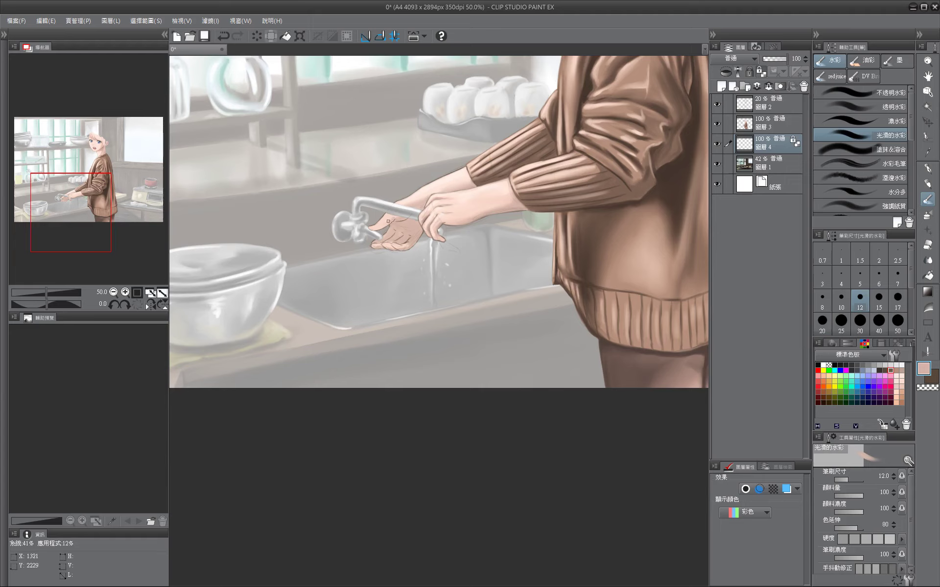
Refine the palm and finger shading at brush sizes 20 to 10 and highlight them with a pale skin tone.
key(bracketright)
key(bracketright)
key(bracketright)
key(bracketleft)
key(bracketleft)
key(bracketleft)
key(bracketleft)
alt+click(391, 238)
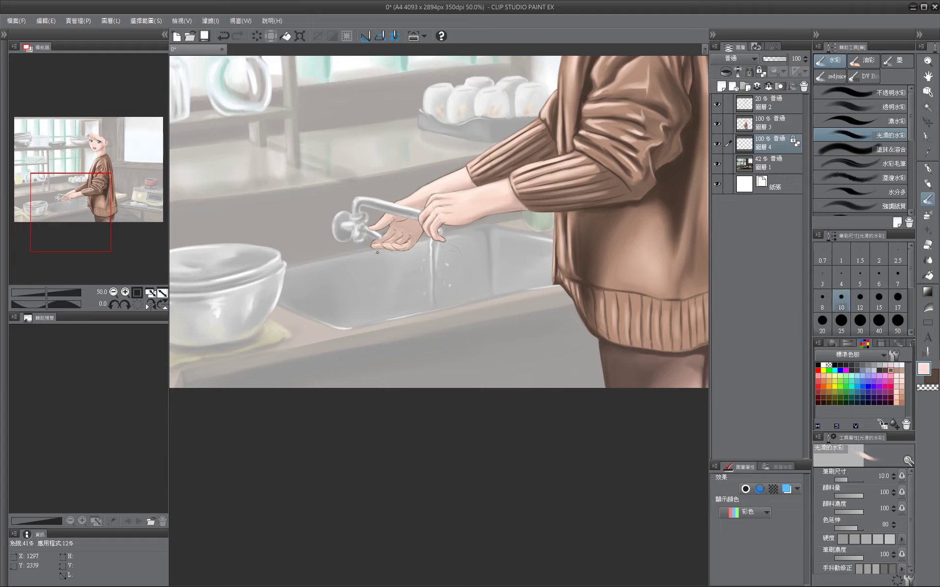
Merge the figure layer into the palm layer and touch up the sweater's shading with brown at brush sizes 6 to 17.
click(770, 128)
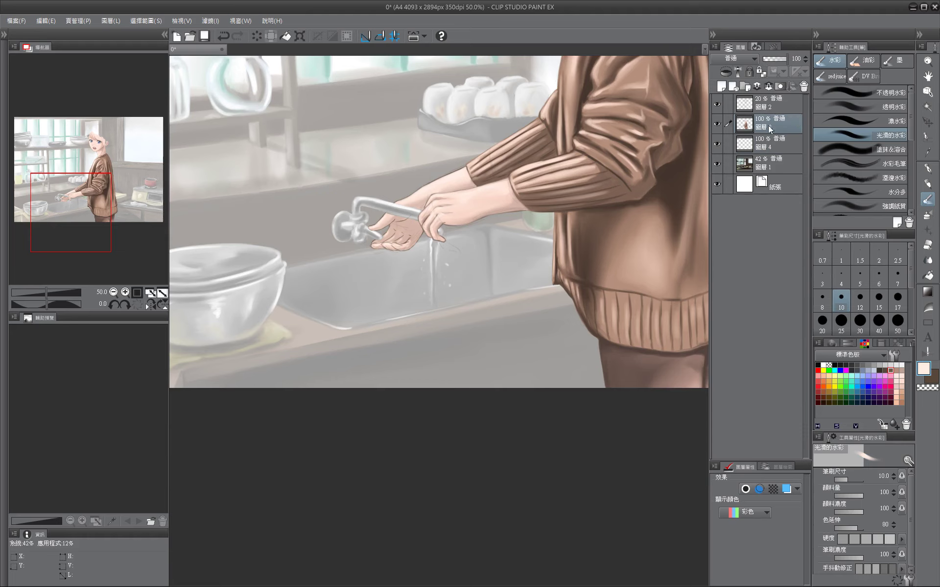
click(770, 88)
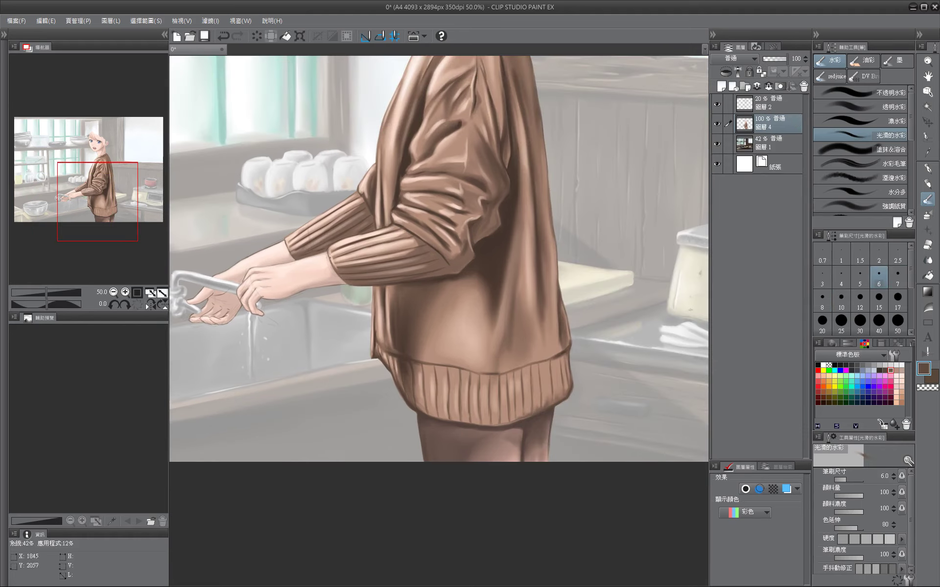
key(bracketright)
key(bracketright)
key(bracketright)
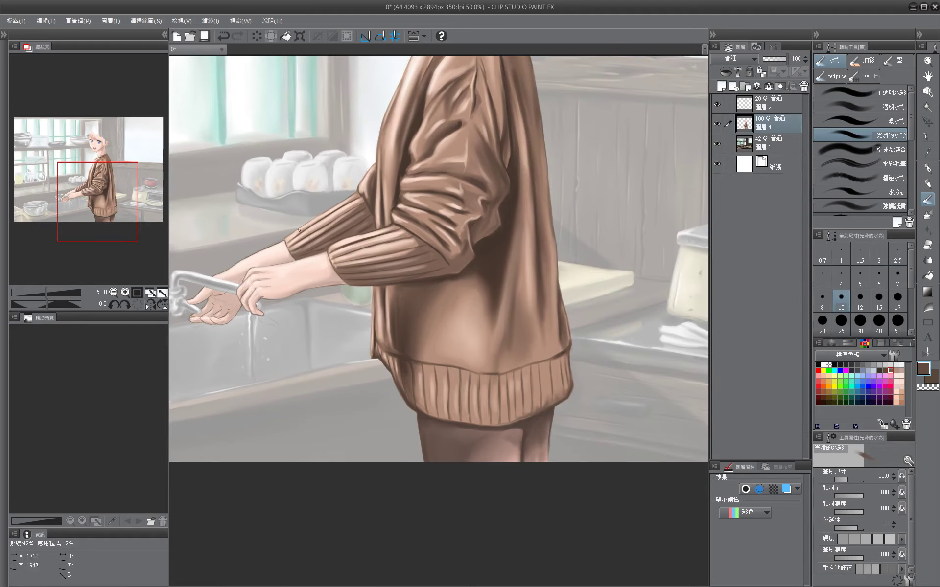
drag(299, 230, 364, 259)
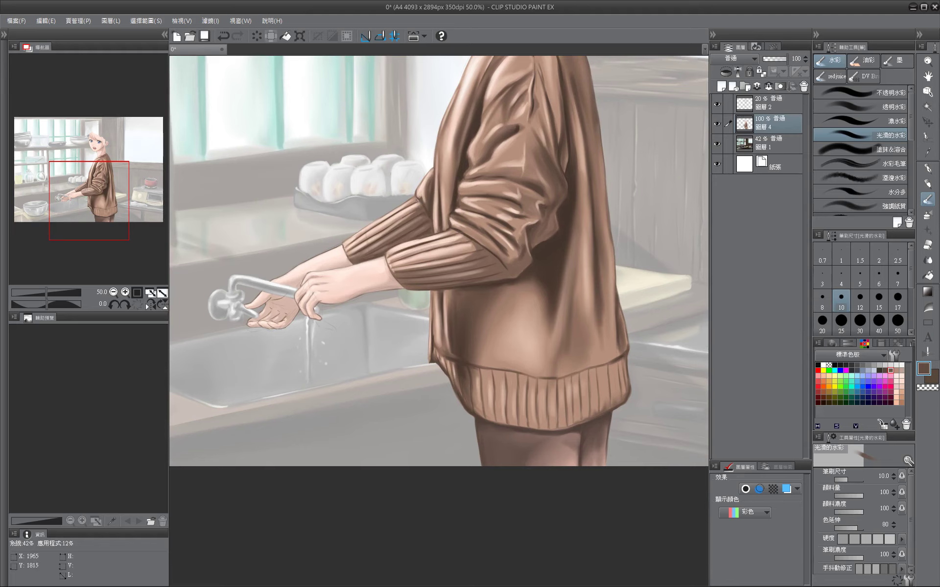
key(bracketright)
key(bracketright)
key(bracketright)
mouse_move(570, 316)
mouse_down()
mouse_move(573, 218)
mouse_move(580, 431)
mouse_move(563, 338)
mouse_move(550, 356)
mouse_up()
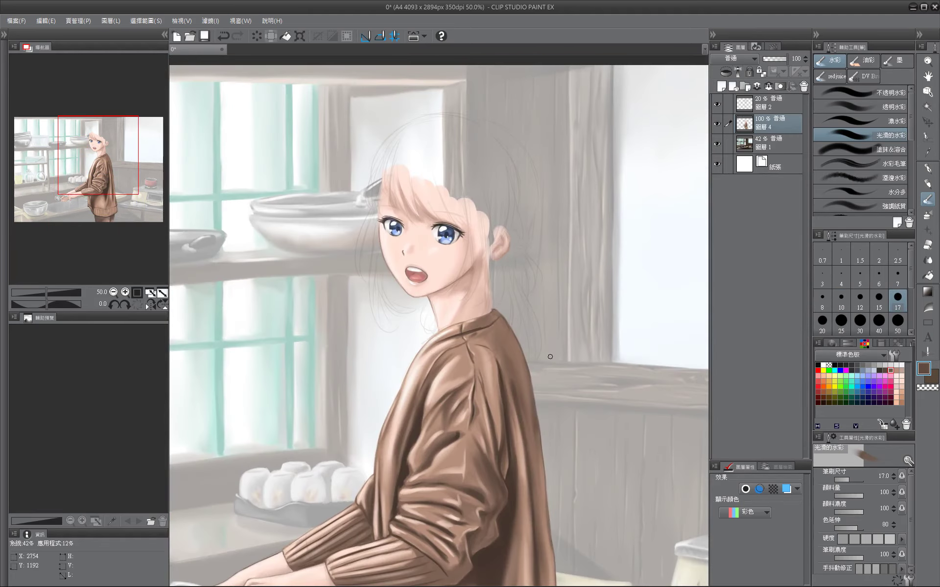
Choose dark gray from the standard color set, undo a trial hair strand beside the face, and add a new layer above the figure.
click(856, 364)
mouse_move(372, 205)
mouse_down()
mouse_move(427, 202)
mouse_move(416, 275)
mouse_up()
key(bracketleft)
key(bracketleft)
key(bracketleft)
key(bracketleft)
key(bracketleft)
key(bracketleft)
key(bracketright)
key(ctrl+z)
click(721, 86)
Draw the long dark gray side lock hanging beside the far cheek at brush sizes 6 to 8.
key(bracketright)
key(bracketleft)
drag(421, 228, 417, 277)
key(bracketright)
mouse_move(431, 200)
mouse_down()
mouse_move(415, 278)
mouse_move(431, 245)
mouse_move(426, 309)
mouse_move(450, 327)
mouse_up()
key(bracketleft)
mouse_move(432, 254)
mouse_down()
mouse_move(433, 222)
mouse_move(431, 313)
mouse_up()
key(bracketleft)
key(ctrl+z)
drag(432, 264, 449, 327)
key(bracketright)
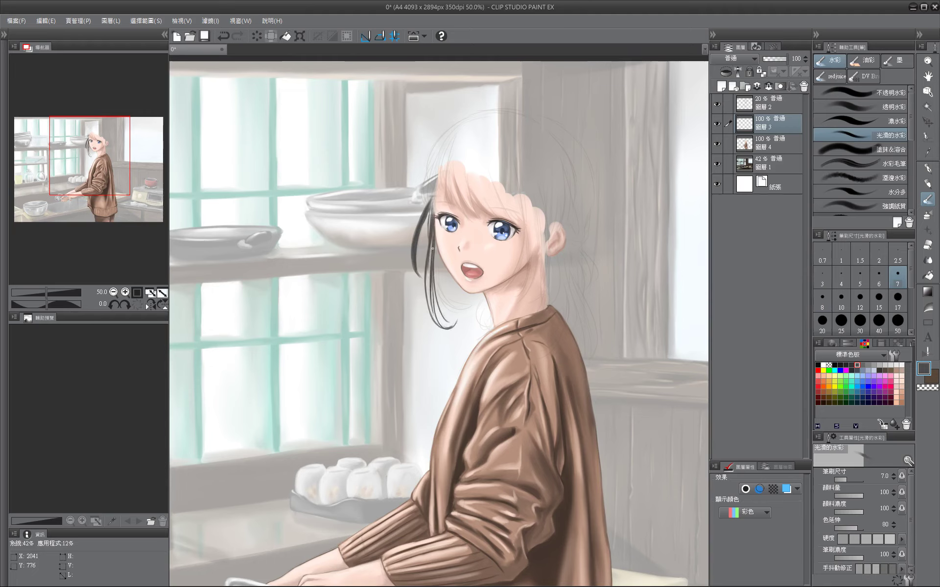
Add hair strands curling under the chin, move the hair layer below the figure layer, and make the figure layer active.
mouse_move(432, 248)
mouse_down()
mouse_move(433, 319)
mouse_move(443, 326)
mouse_move(434, 239)
mouse_move(459, 304)
mouse_up()
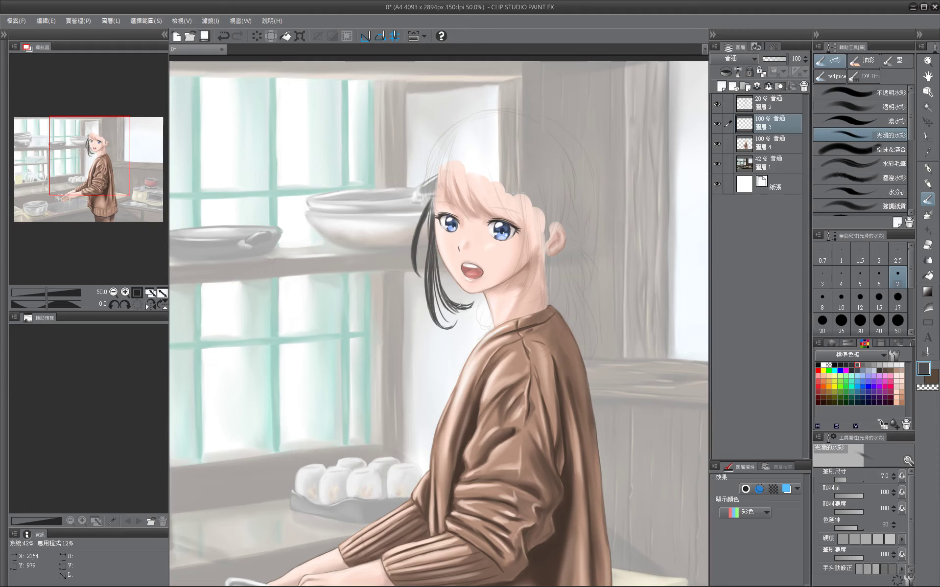
key(ctrl+bracketleft)
key(alt+bracketright)
Draw further dark gray strands on the figure layer along the far cheek and jaw at brush sizes 6 and 7.
key(bracketleft)
mouse_move(435, 268)
mouse_down()
mouse_move(451, 313)
mouse_move(474, 304)
mouse_up()
scroll(431, 319, up, 2)
key(bracketright)
scroll(437, 235, down, 4)
Draw dark gray hair strands beside the neck at brush sizes 4 and 5, and touch up the hair layer with a pale tone at 8.
key(bracketleft)
key(bracketleft)
key(bracketleft)
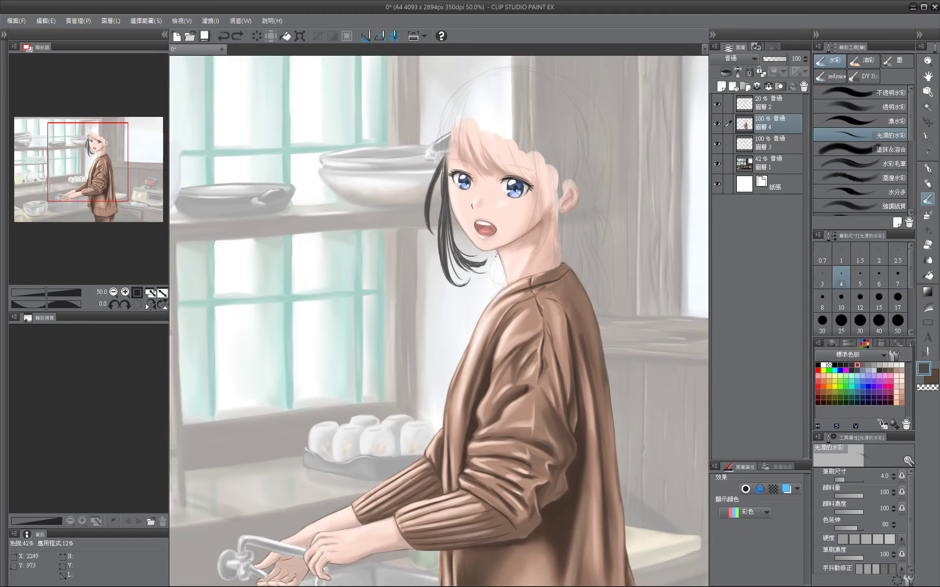
drag(499, 251, 497, 289)
key(bracketright)
drag(507, 265, 506, 288)
ctrl+shift+click(499, 267)
alt+click(501, 256)
key(bracketright)
key(bracketright)
key(bracketright)
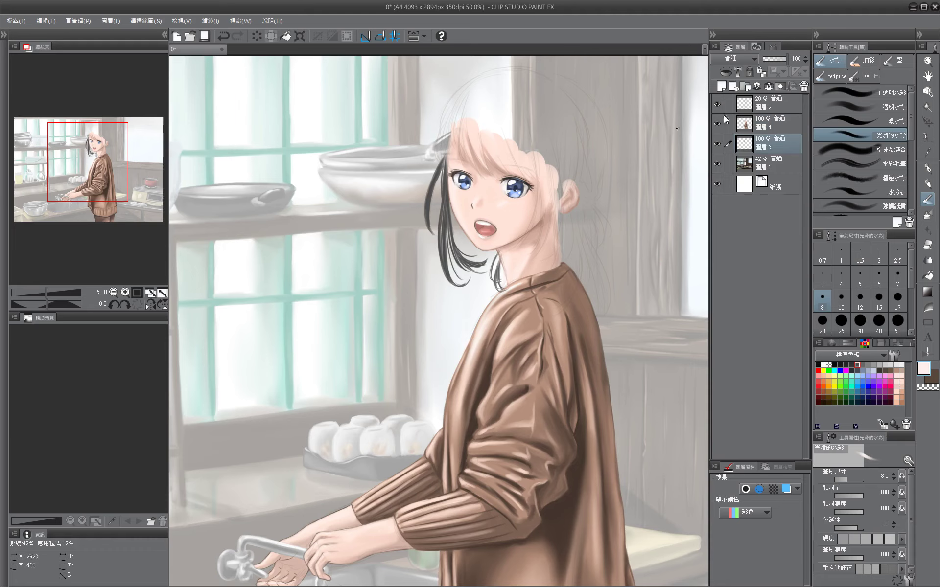
Thicken the side lock on the hair layer with more strands in the sampled hair color at brush size 6.
click(725, 119)
ctrl+shift+click(501, 288)
alt+click(474, 265)
key(bracketleft)
key(bracketleft)
key(bracketleft)
key(bracketright)
mouse_move(448, 215)
mouse_down()
mouse_move(453, 247)
mouse_move(444, 202)
mouse_move(447, 293)
mouse_up()
drag(446, 240, 453, 271)
drag(443, 161, 441, 189)
Refine the side lock with pale pink and sampled tones at brush size 5, and apply white accents on the figure layer at 6.
click(901, 375)
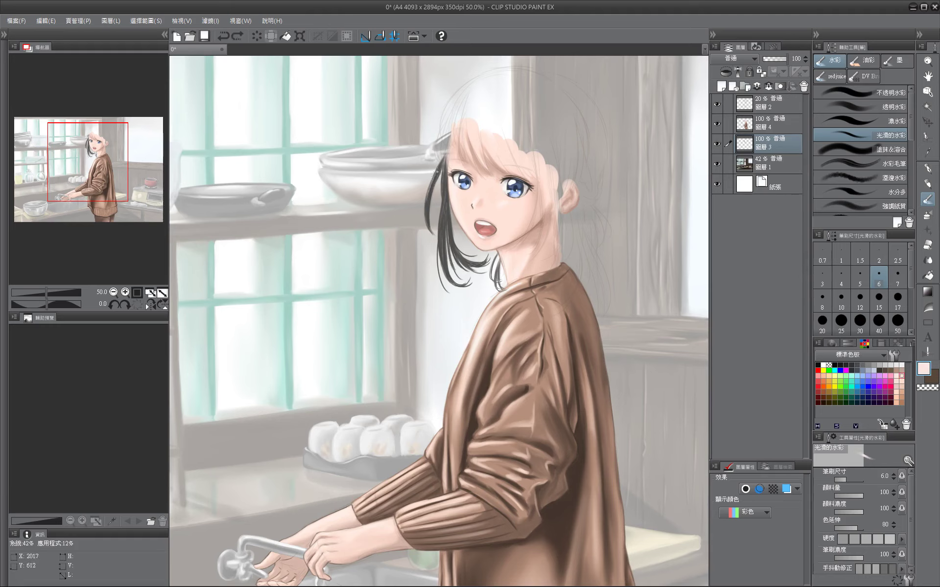
key(bracketleft)
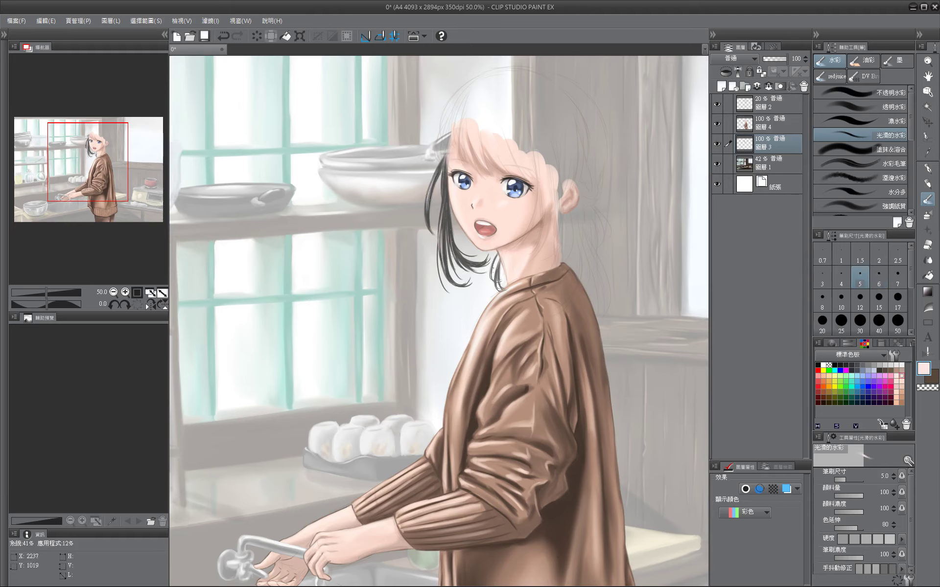
key(alt+bracketright)
alt+click(424, 211)
mouse_move(431, 181)
mouse_down()
mouse_move(426, 227)
mouse_move(443, 260)
mouse_move(444, 192)
mouse_up()
mouse_move(449, 223)
mouse_down()
mouse_move(457, 260)
mouse_move(445, 275)
mouse_move(441, 248)
mouse_move(444, 266)
mouse_up()
alt+click(493, 293)
key(bracketright)
click(826, 365)
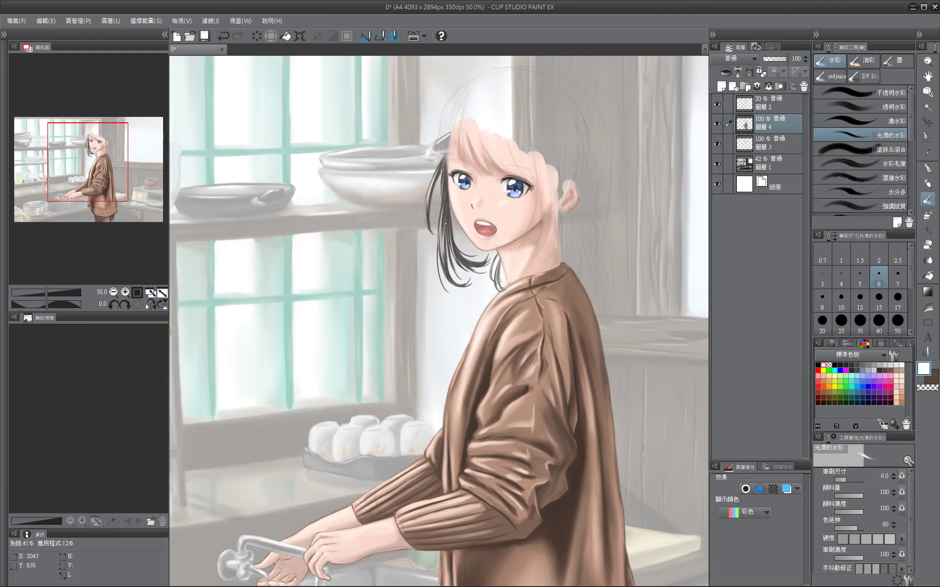
Merge the figure and hair layers, then outline the temple hair and fringe with dark gray on a new layer at brush size 6.
key(ctrl+e)
click(852, 364)
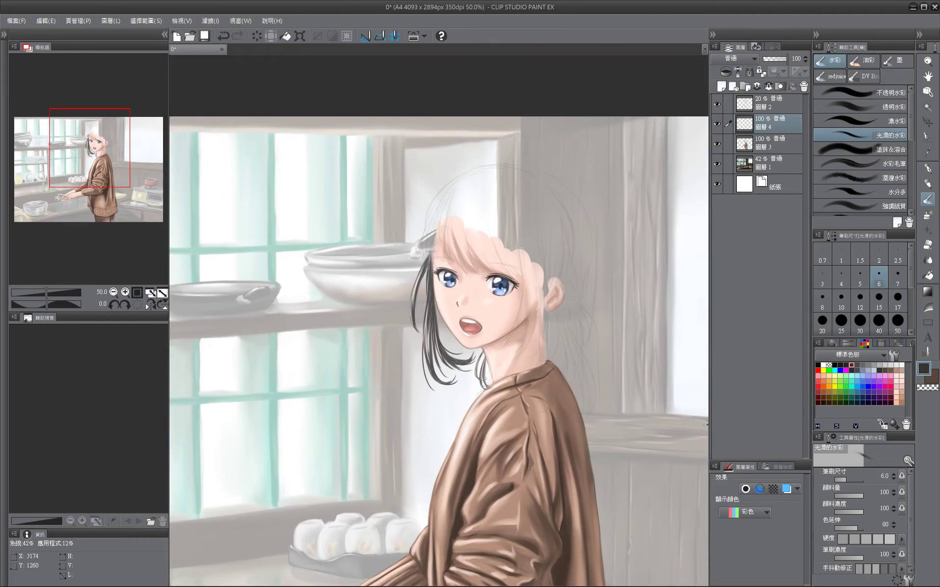
mouse_move(438, 191)
mouse_down()
mouse_move(424, 232)
mouse_move(431, 219)
mouse_move(434, 282)
mouse_up()
drag(433, 223, 435, 260)
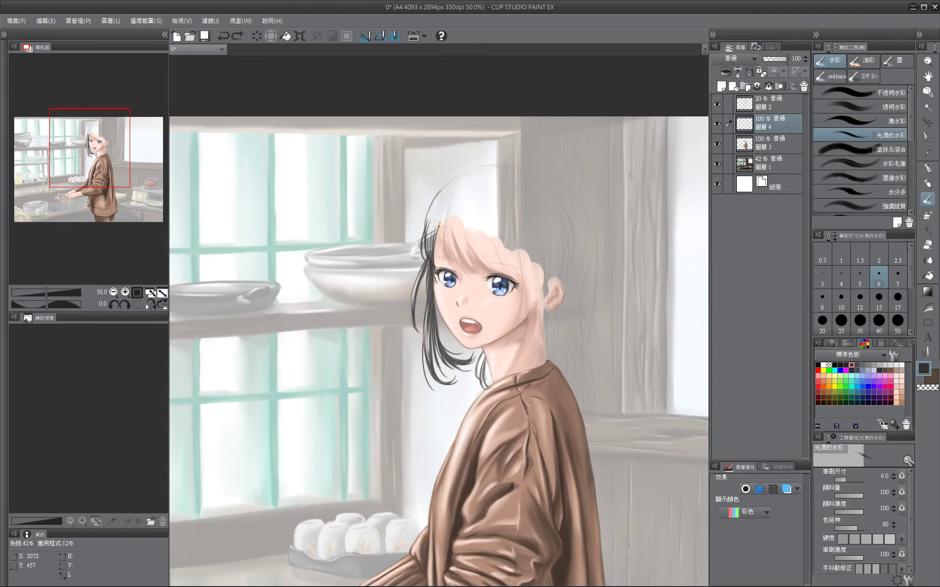
mouse_move(443, 200)
mouse_down()
mouse_move(453, 261)
mouse_move(468, 275)
mouse_up()
mouse_move(455, 228)
mouse_down()
mouse_move(477, 276)
mouse_move(524, 284)
mouse_up()
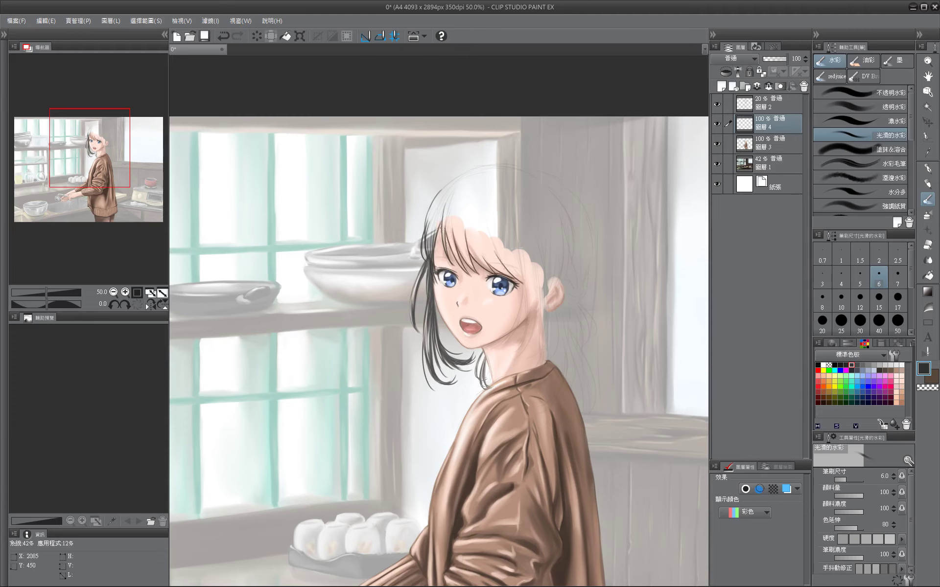
Draw the dark gray fringe and side strands falling past the near eye and cheek to the collar.
scroll(442, 260, down, 1)
mouse_move(516, 204)
mouse_down()
mouse_move(503, 305)
mouse_move(524, 280)
mouse_up()
drag(535, 218, 536, 259)
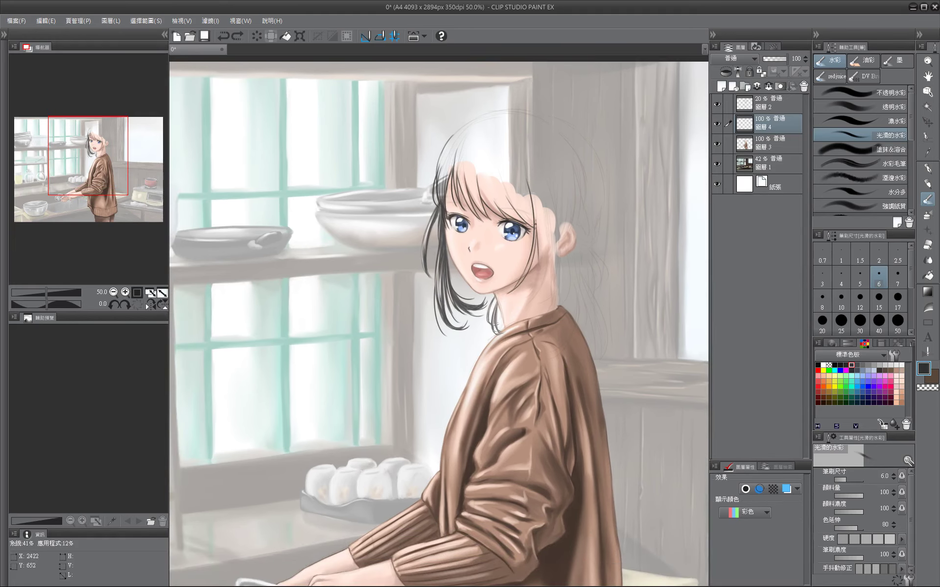
drag(535, 223, 542, 264)
drag(527, 299, 528, 294)
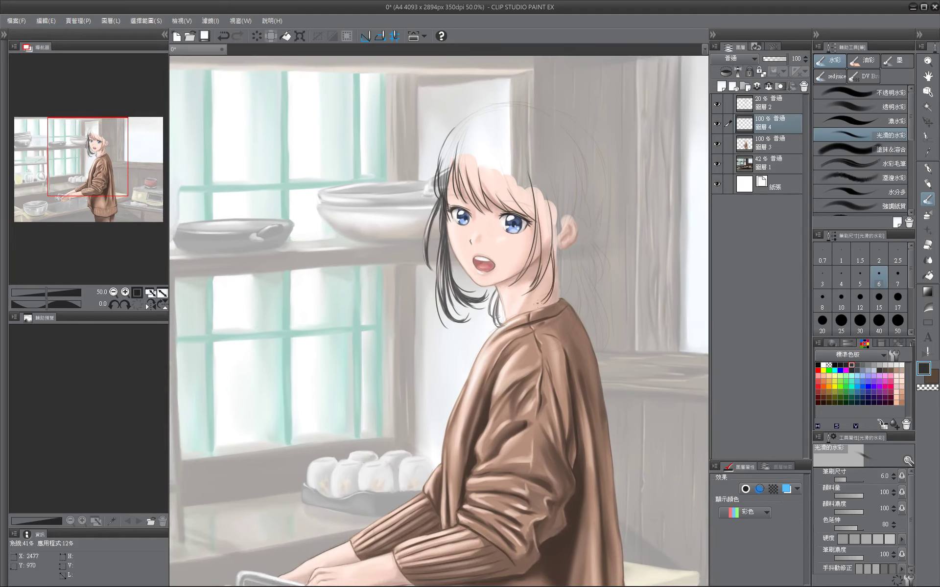
Outline the crown, the hair in front of the ear, and the strands behind the neck with dark gray at brush size 6.
drag(573, 166, 556, 256)
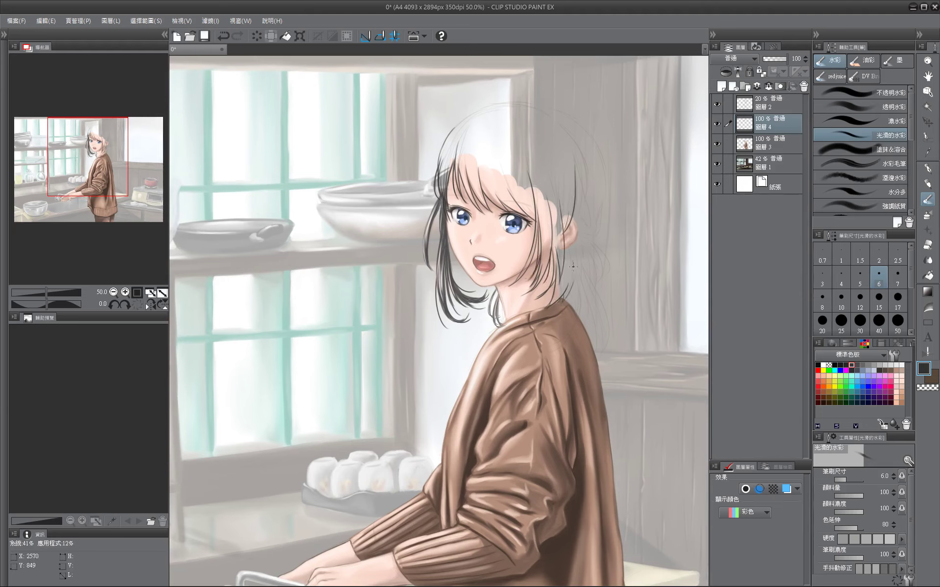
drag(572, 251, 562, 343)
drag(587, 275, 582, 313)
drag(595, 242, 556, 287)
drag(435, 156, 396, 117)
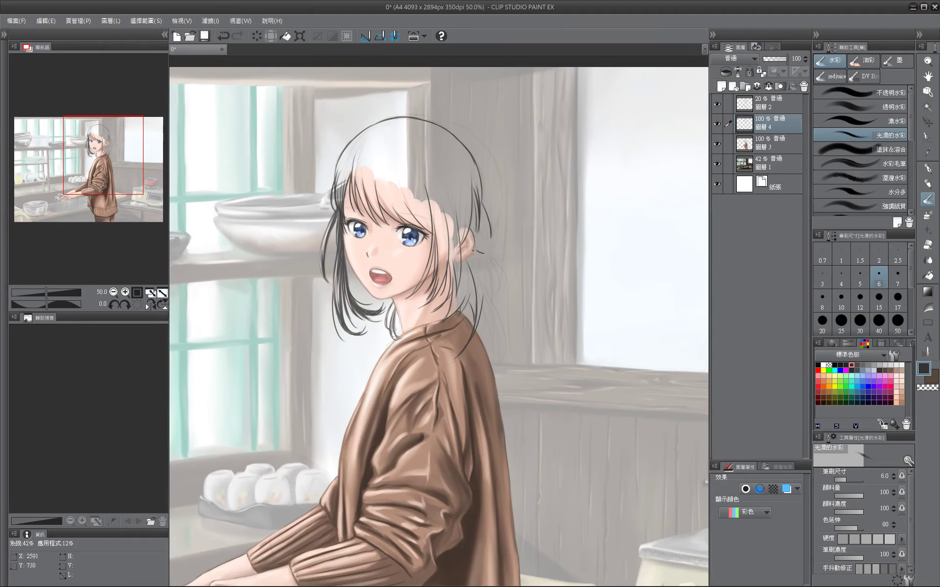
Outline the gathered hair behind the ear and the loose ponytail strands over the back, undoing and redrawing the ponytail strokes.
drag(491, 254, 505, 288)
mouse_move(482, 264)
mouse_down()
mouse_move(499, 277)
mouse_move(499, 367)
mouse_up()
key(ctrl+z)
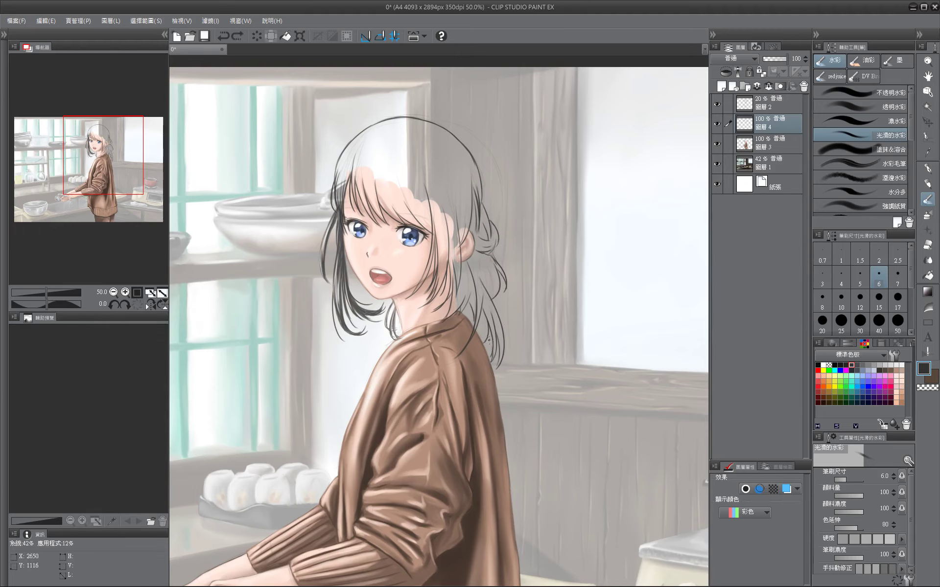
key(ctrl+z)
drag(486, 307, 497, 356)
scroll(416, 163, up, 3)
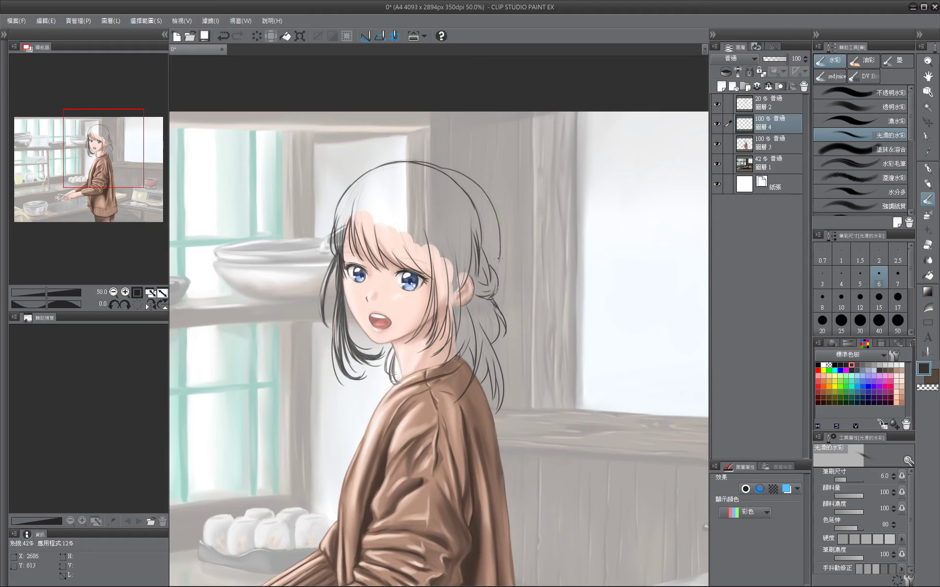
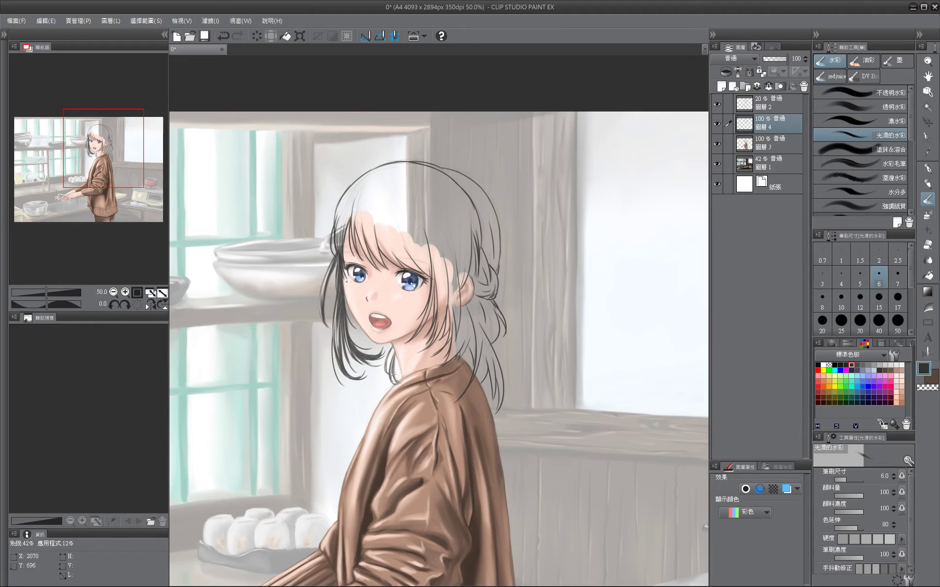
Add fine dark gray strands around the face and neck at brush sizes 6 and 5.
drag(346, 282, 402, 176)
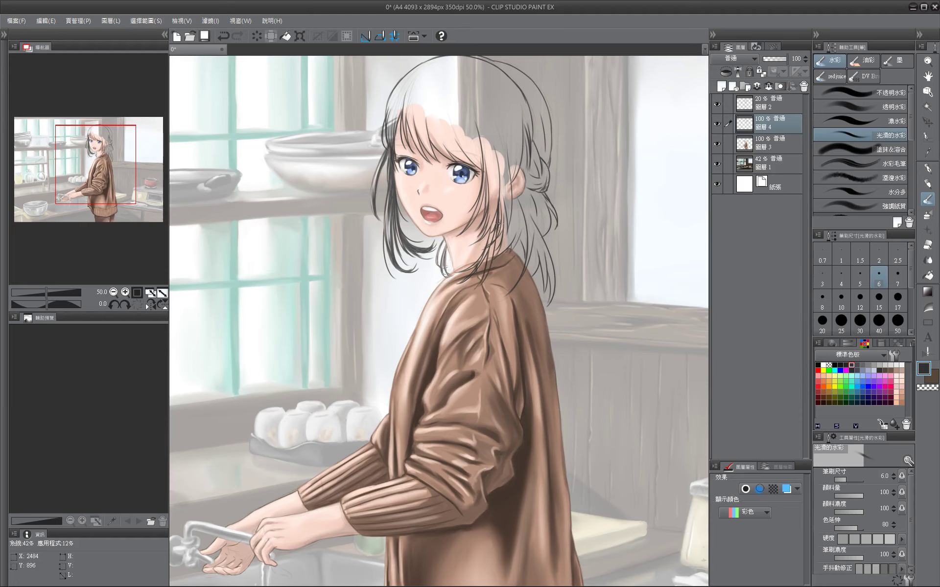
drag(500, 225, 433, 274)
key(bracketleft)
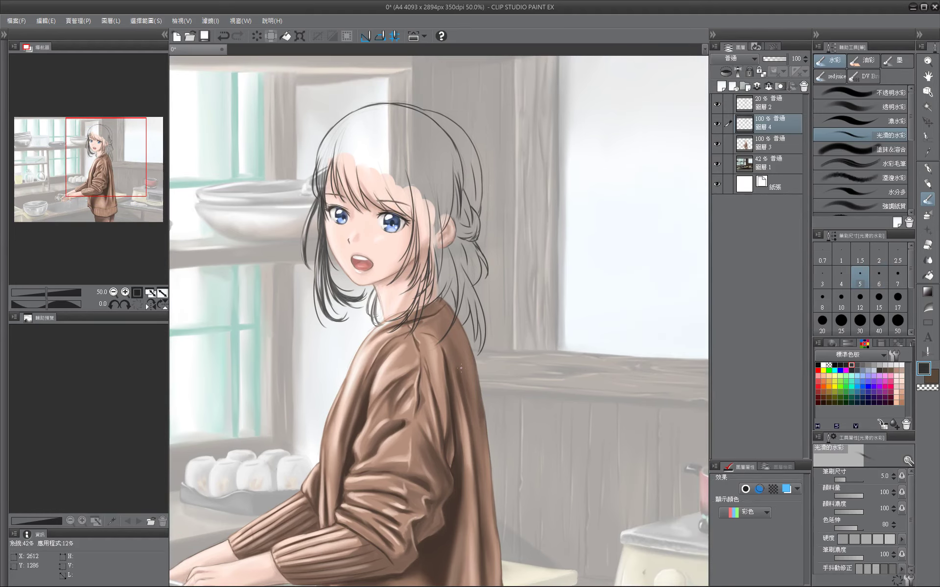
drag(460, 369, 509, 291)
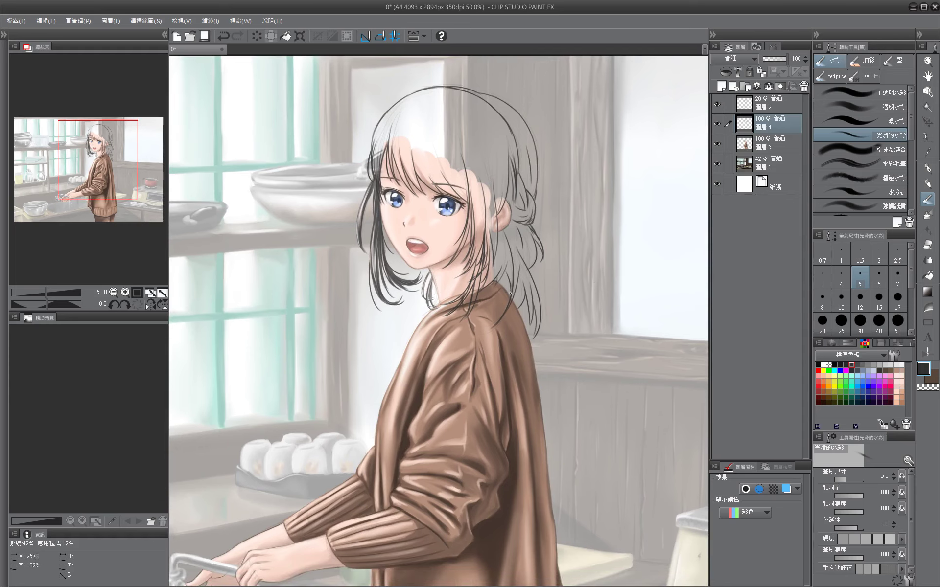
Select the area enclosed by the hair outline with the figure layer hidden, fill it with gray, and show the figure again.
click(717, 143)
key(w)
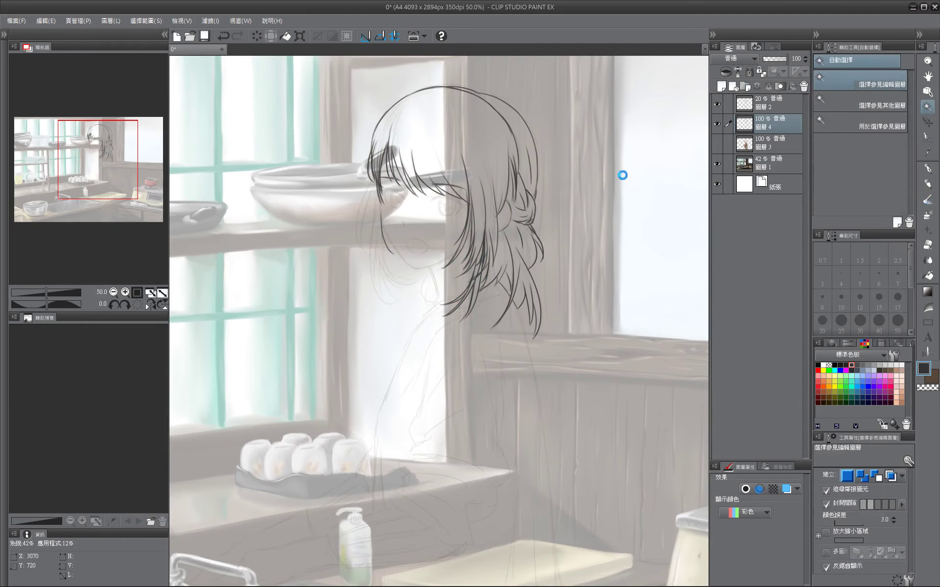
click(285, 36)
key(ctrl+d)
click(717, 144)
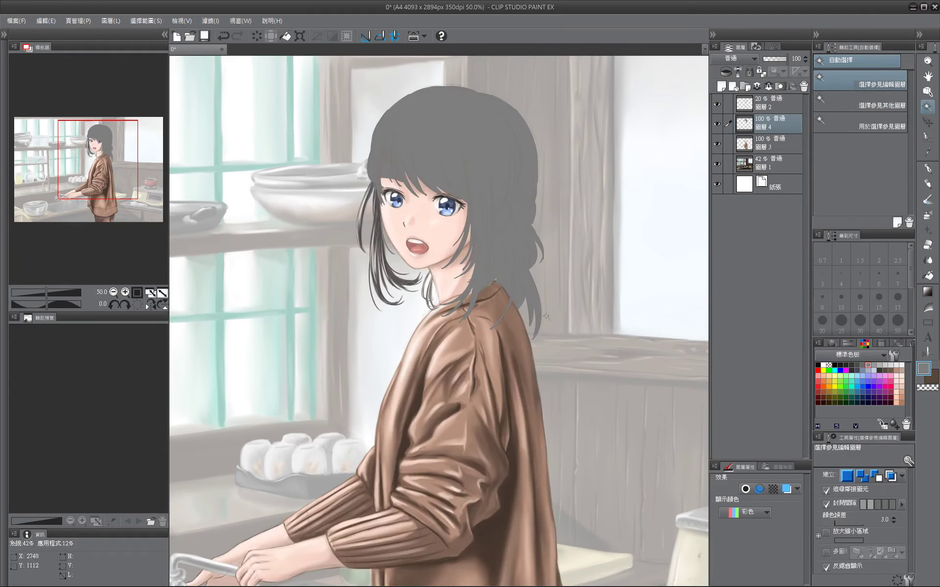
Refill the hair selection with a darker gray and deselect it.
key(ctrl+shift+d)
click(856, 364)
key(Delete)
click(286, 35)
key(ctrl+d)
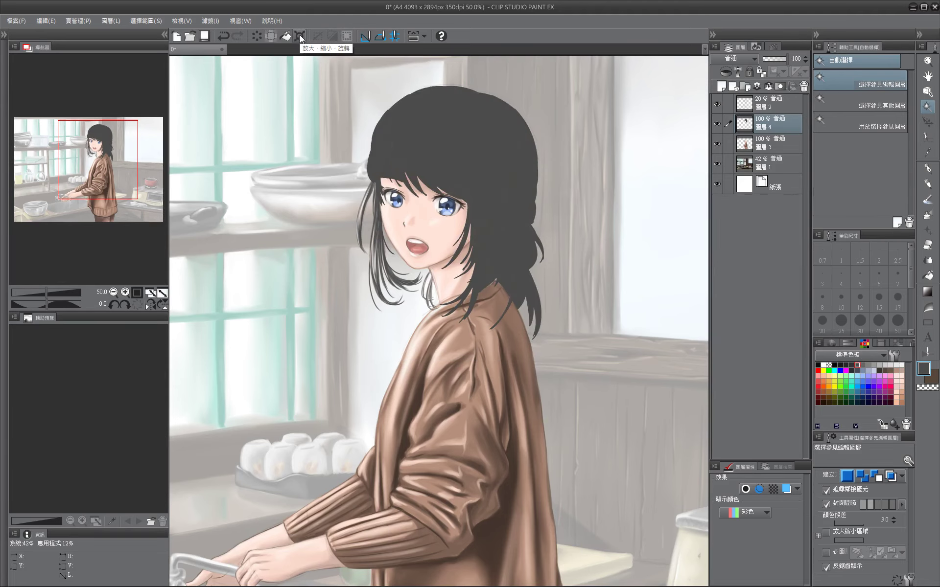
Undo the hair fill and fill the hair selection with dark gray on a new layer below the line layer.
key(ctrl+shift+d)
key(Delete)
key(m)
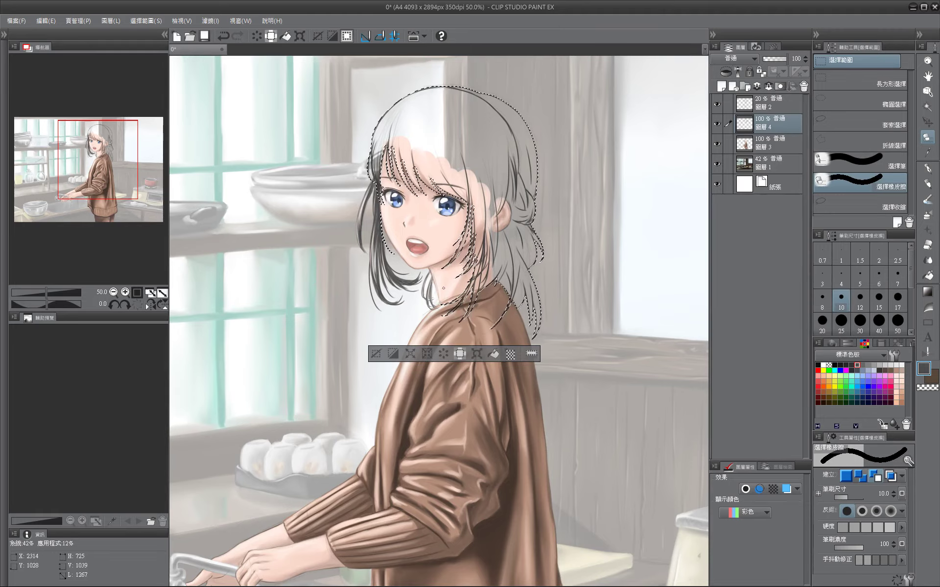
click(210, 21)
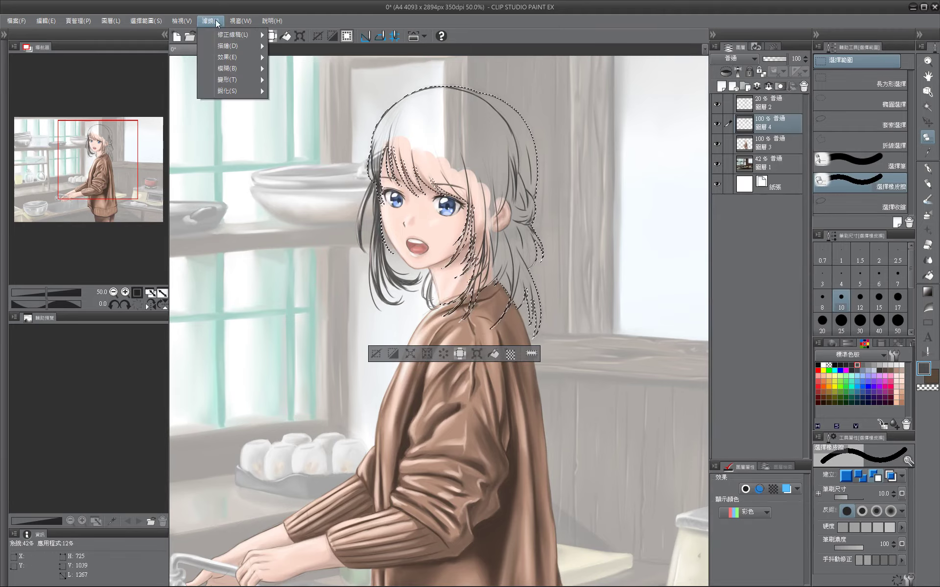
click(507, 400)
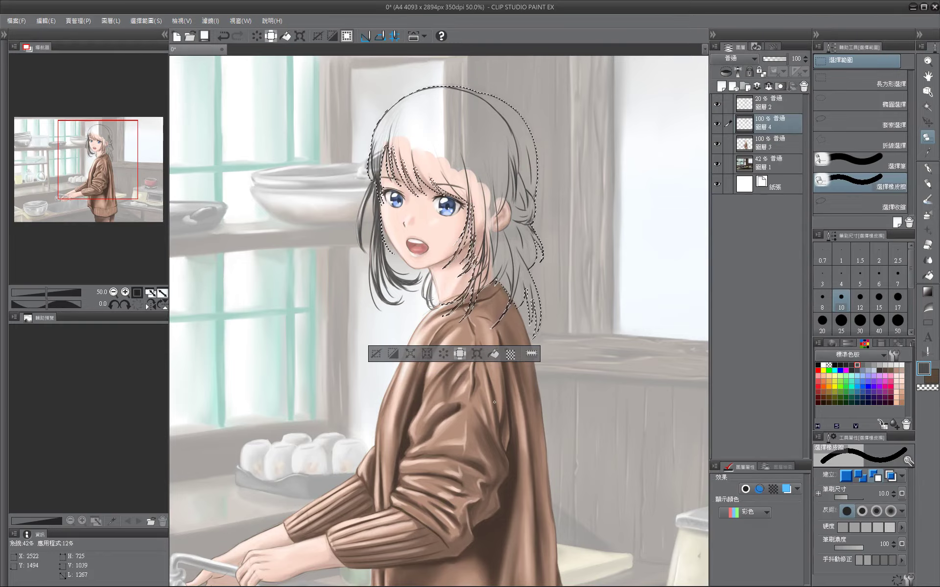
click(146, 21)
click(195, 94)
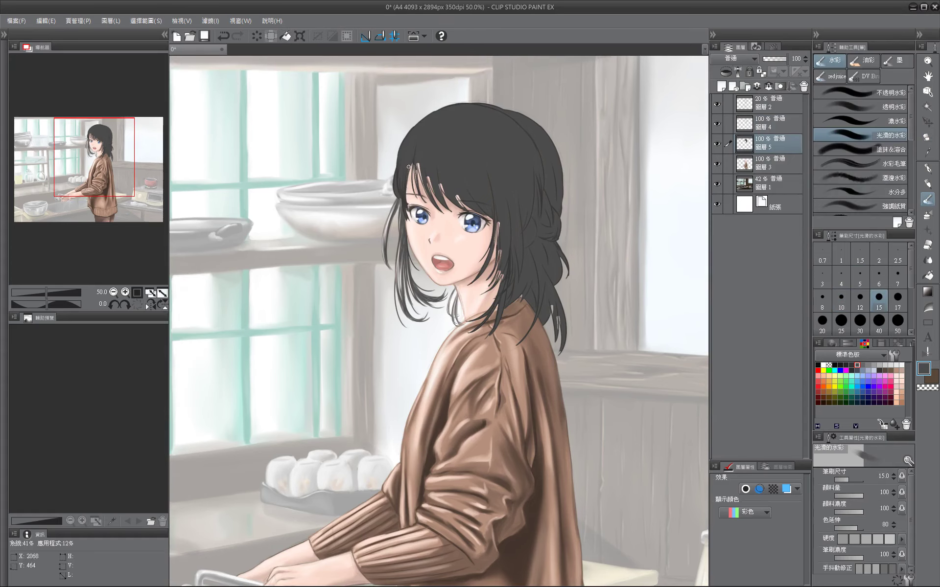
Fill the leftover gaps along the fringe and side strands with dark gray, reducing the brush size from 15 to 6.
key(bracketleft)
key(bracketleft)
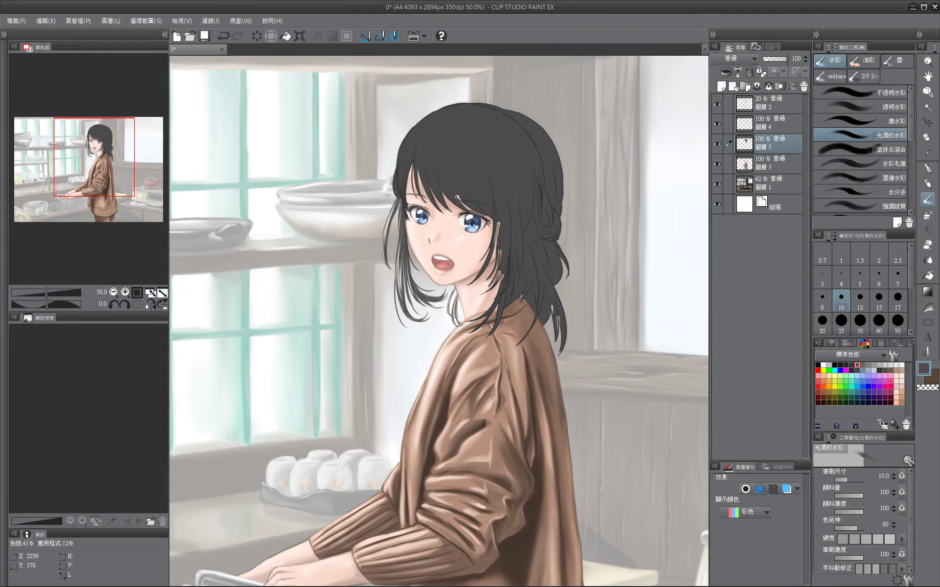
key(bracketleft)
key(bracketleft)
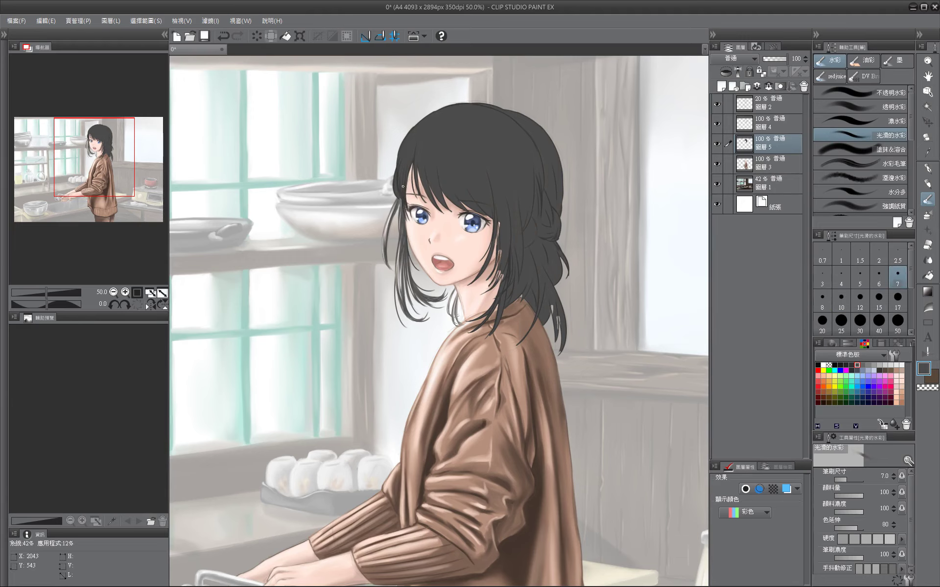
key(bracketleft)
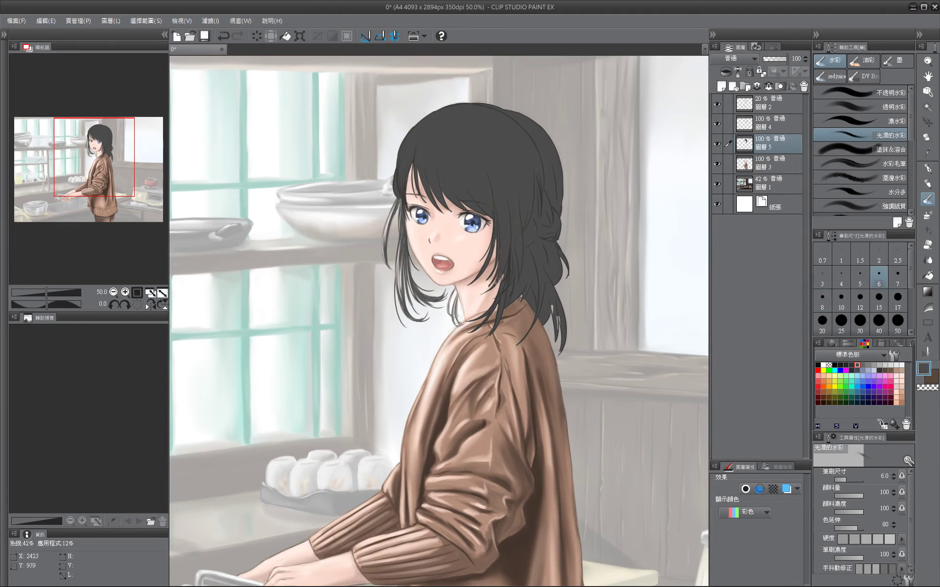
drag(495, 282, 472, 247)
Touch up the dark gray hair around the collar and nape on the hair fill layer at brush sizes 12 and 6.
key(bracketright)
key(bracketright)
key(bracketright)
key(bracketright)
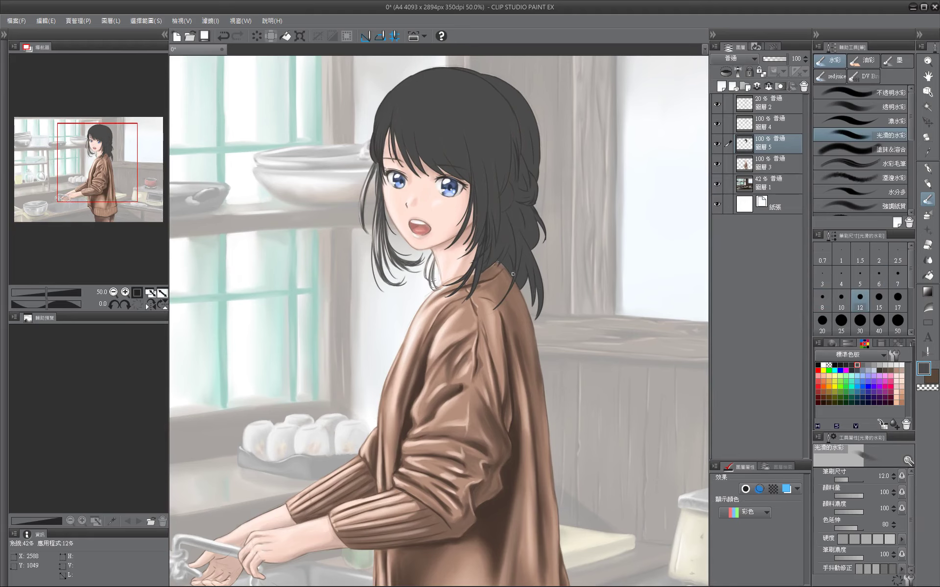
drag(529, 256, 533, 280)
key(alt+bracketright)
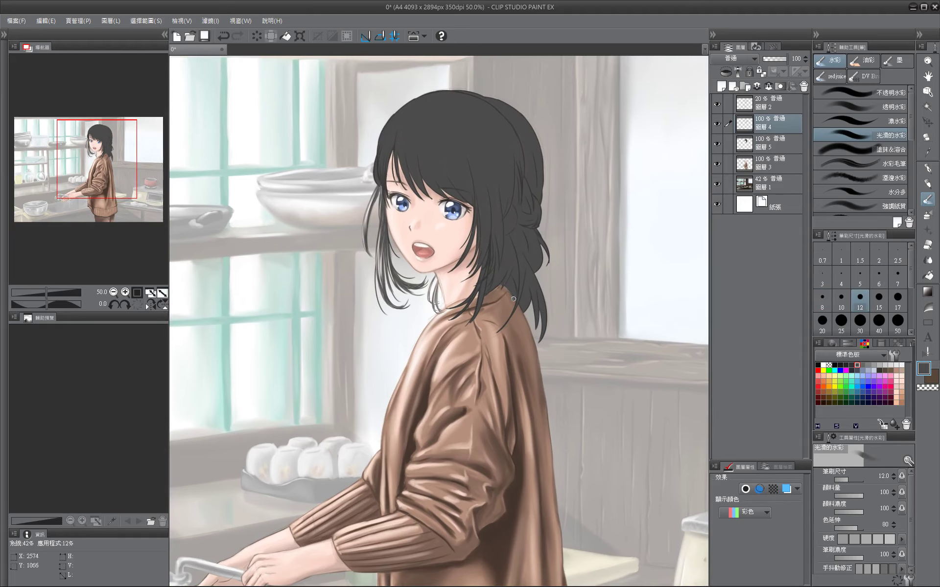
key(alt+bracketleft)
key(bracketleft)
key(bracketleft)
key(bracketleft)
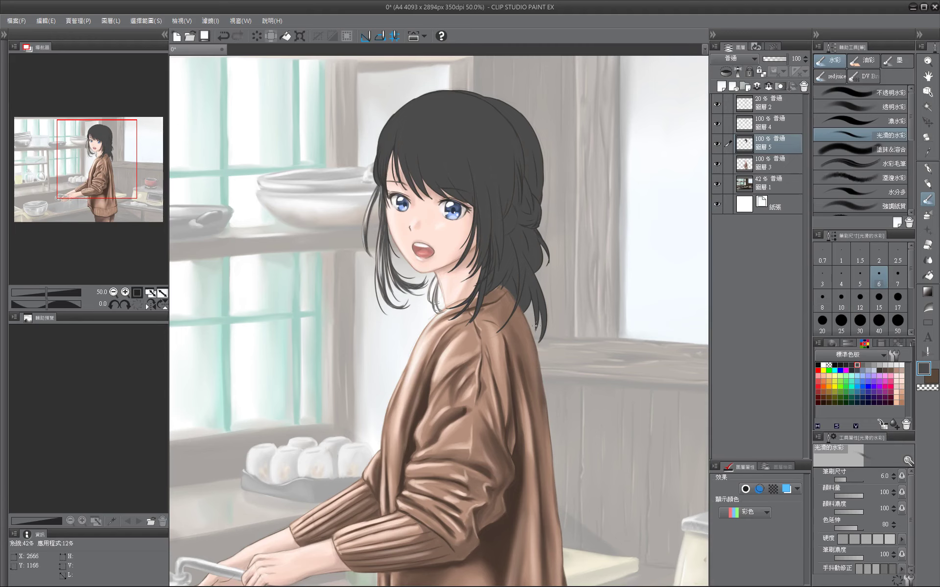
Remove the dark hair fill covering the ear on the hair fill layer, using brush sizes up to 40.
key(bracketright)
drag(487, 340, 526, 385)
key(bracketright)
key(bracketright)
key(bracketright)
key(bracketright)
key(bracketright)
key(bracketright)
key(bracketright)
key(bracketright)
drag(560, 237, 542, 233)
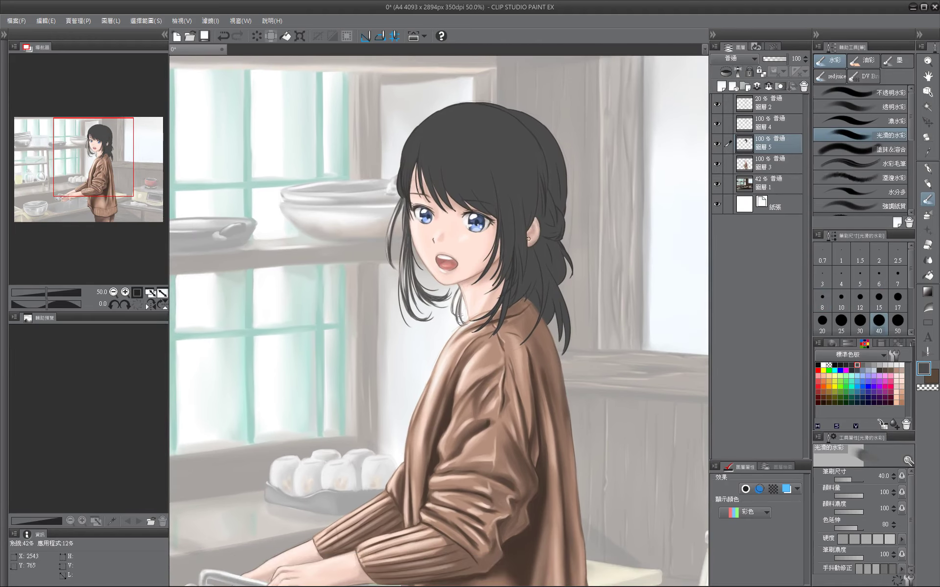
Sample a brown tone and touch up the ear on the figure layer at brush sizes 5 to 8.
key(bracketleft)
key(bracketleft)
key(bracketleft)
key(bracketleft)
key(bracketleft)
alt+click(533, 226)
key(alt+bracketleft)
key(bracketleft)
key(bracketleft)
key(bracketleft)
key(bracketleft)
key(bracketleft)
key(bracketleft)
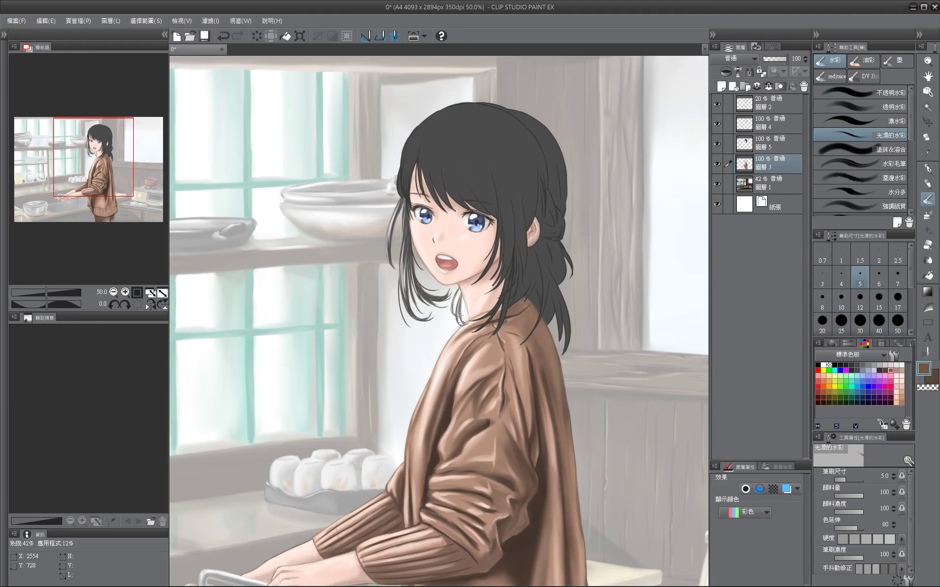
key(bracketright)
key(bracketright)
key(bracketright)
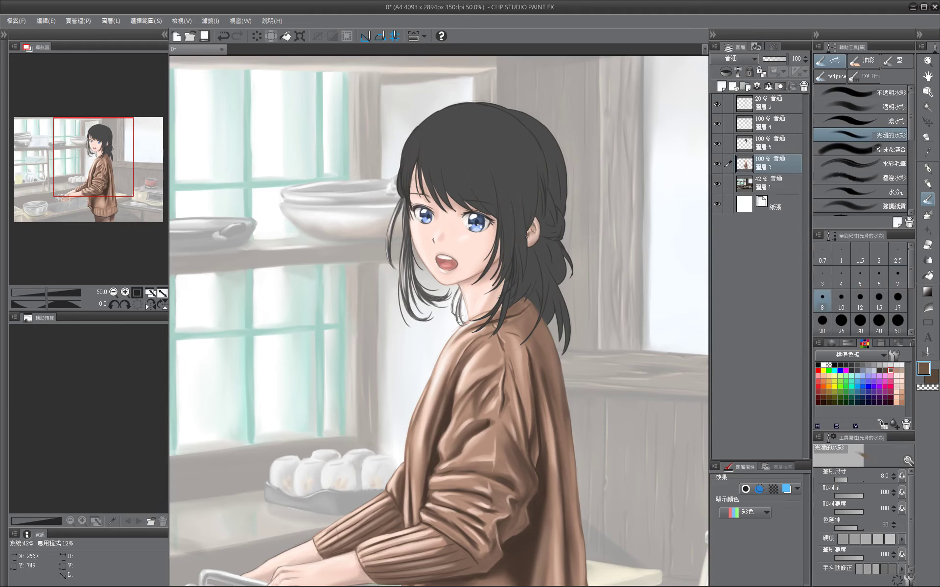
Lock the hair fill layer's transparent pixels and paint white highlights on the far side strands at brush sizes 7 and 8.
key(alt+bracketright)
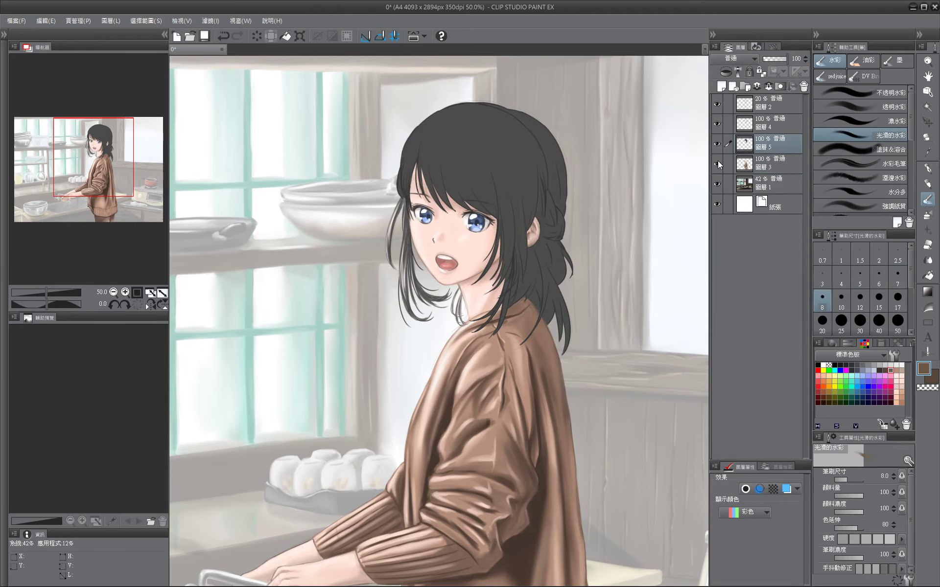
click(823, 364)
drag(430, 127, 469, 166)
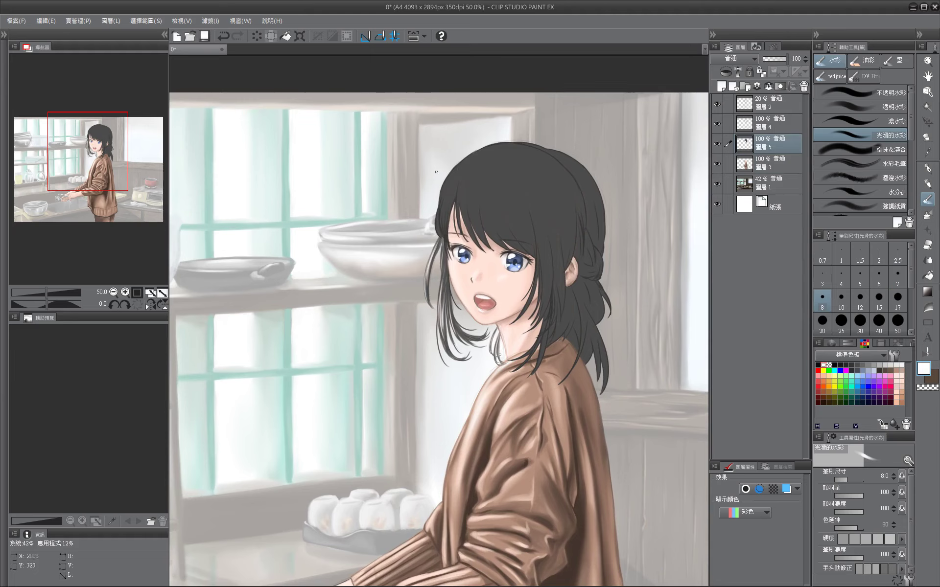
key(slash)
key(bracketleft)
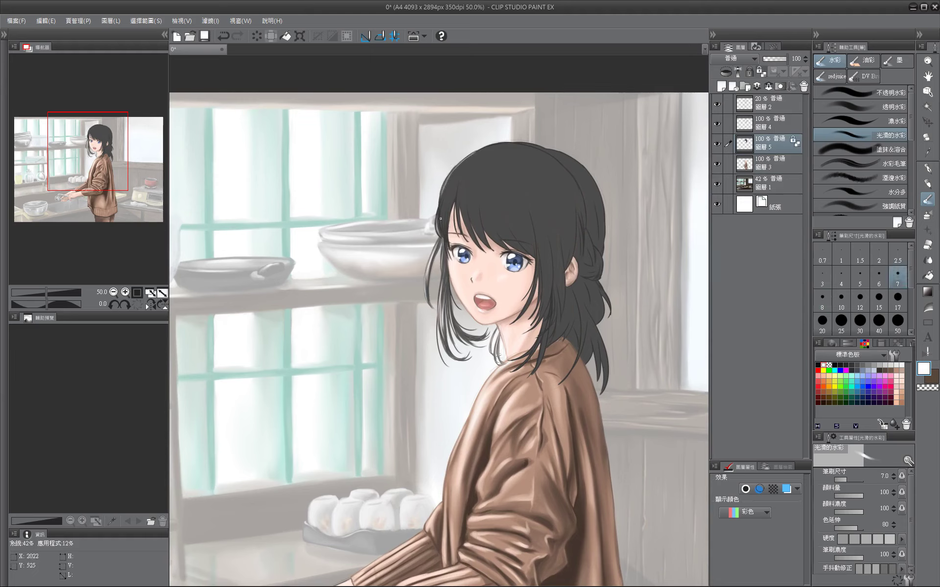
key(bracketright)
key(bracketright)
key(bracketleft)
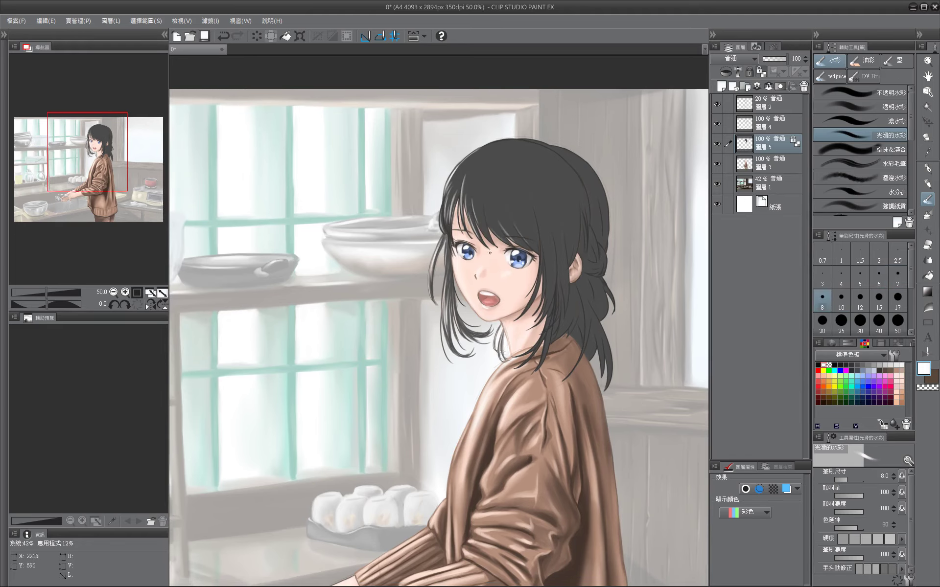
Paint fine white highlights across the fringe and along the near side strands at brush sizes 7 and 8.
drag(490, 253, 511, 204)
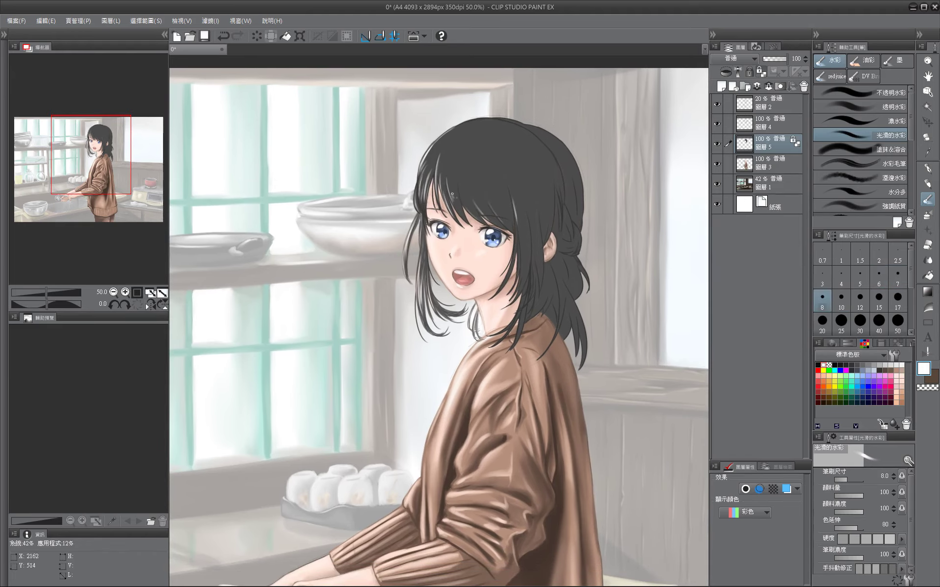
key(bracketleft)
key(bracketleft)
key(bracketright)
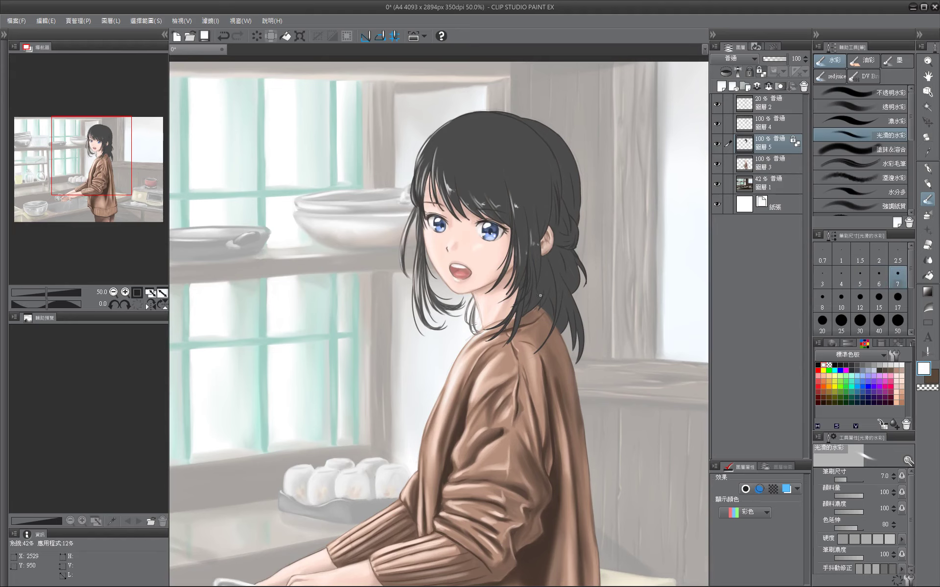
drag(540, 296, 533, 307)
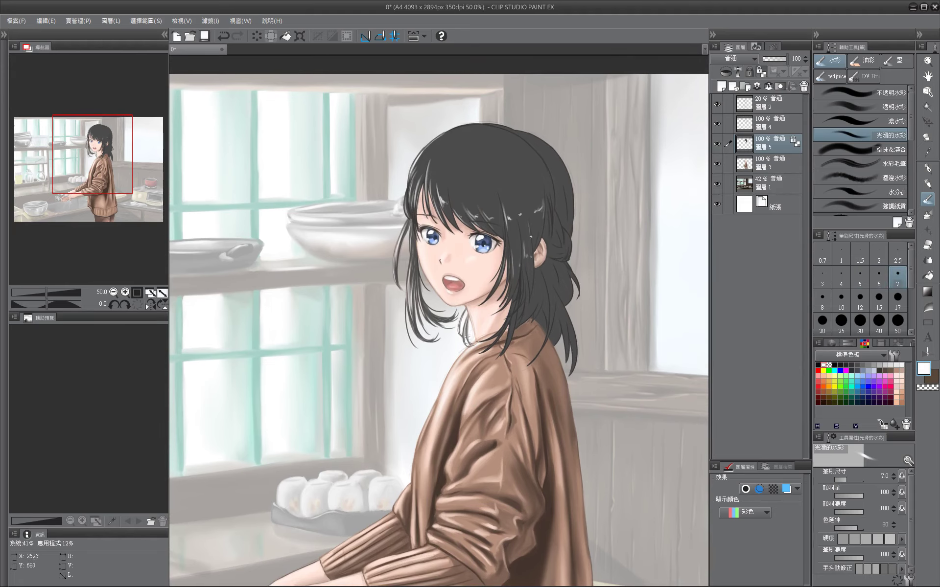
Extend the white highlights over the fringe and the hair above the ear, varying the brush size between 7 and 12.
key(bracketright)
key(bracketright)
key(bracketright)
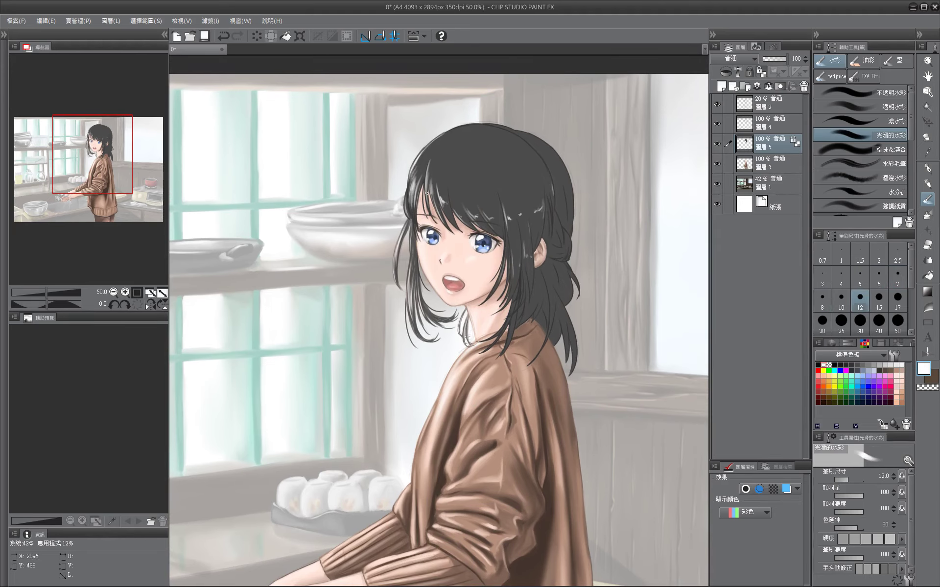
key(bracketleft)
drag(426, 193, 368, 159)
key(bracketleft)
key(bracketleft)
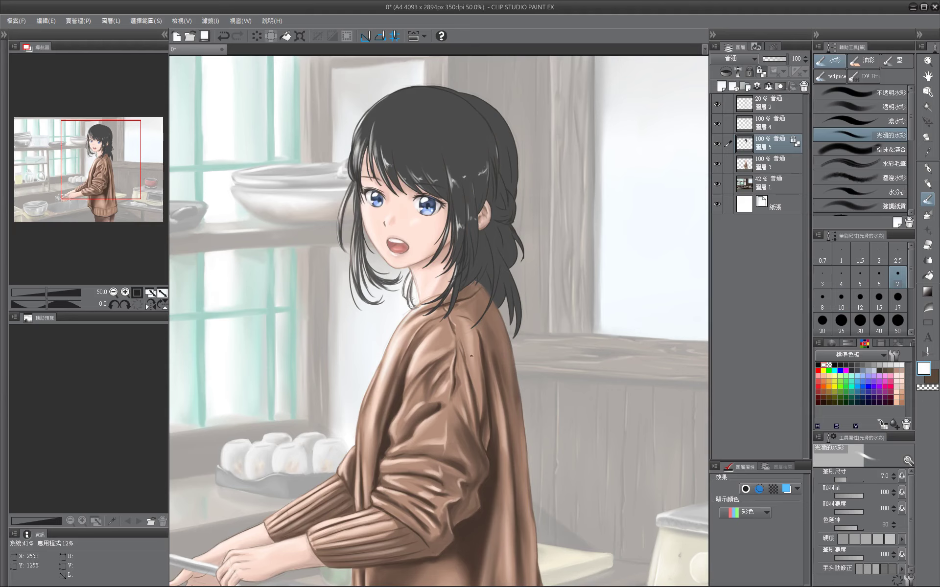
Paint soft white highlights on the gathered hair behind the ear and the ponytail at brush sizes 7 to 15.
drag(471, 356, 384, 400)
key(bracketright)
key(bracketleft)
key(bracketright)
key(bracketright)
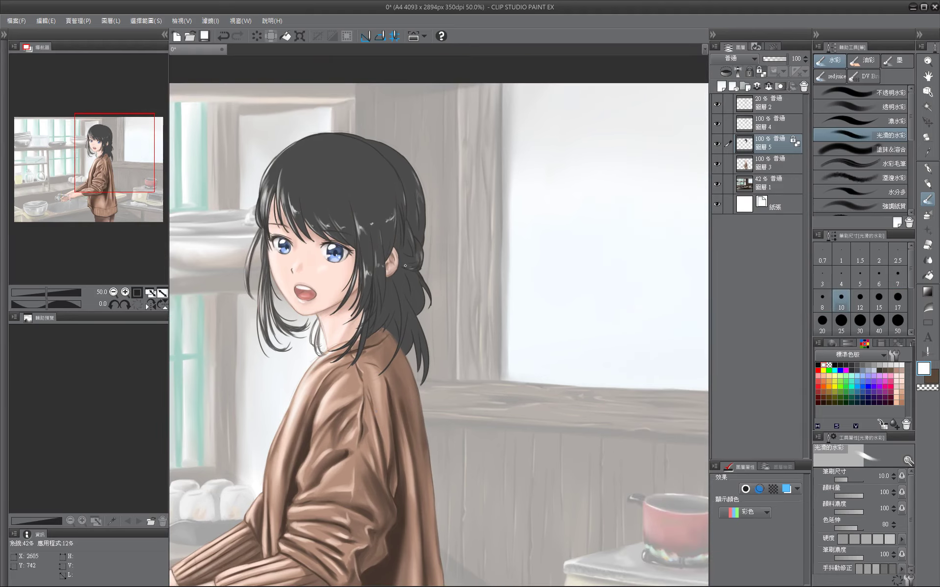
key(bracketright)
key(bracketright)
drag(421, 339, 504, 323)
Choose a darker gray and shade the strands of the fringe at brush size 10.
click(852, 365)
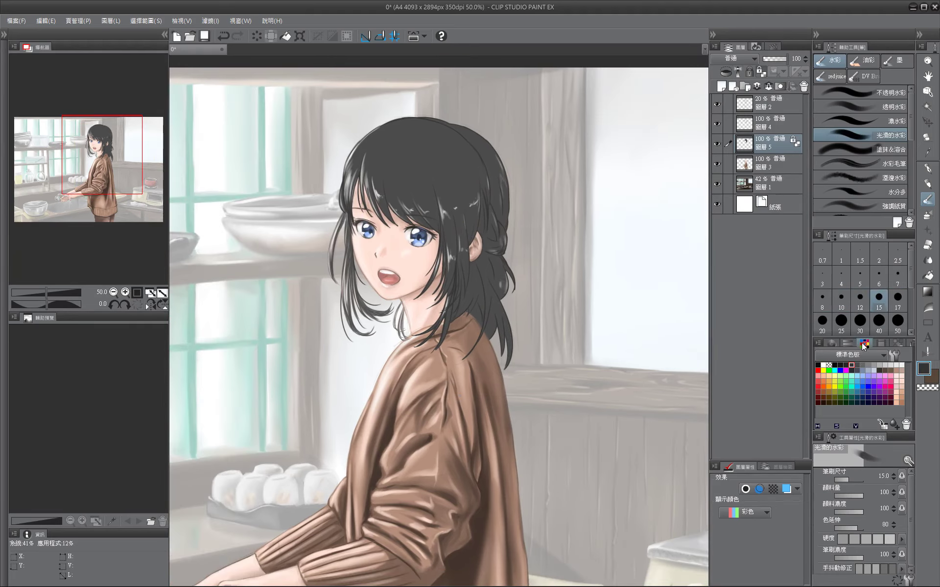
key(bracketleft)
key(bracketleft)
key(bracketleft)
key(bracketright)
key(bracketright)
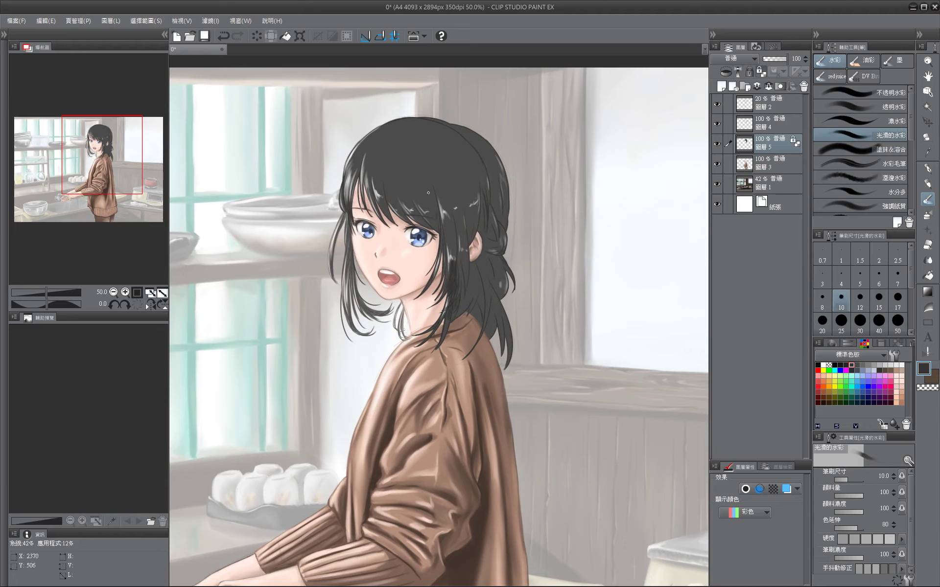
Shade the hair below the ear and the gathered hair behind it with dark gray at brush size 20.
key(bracketright)
key(bracketright)
key(bracketright)
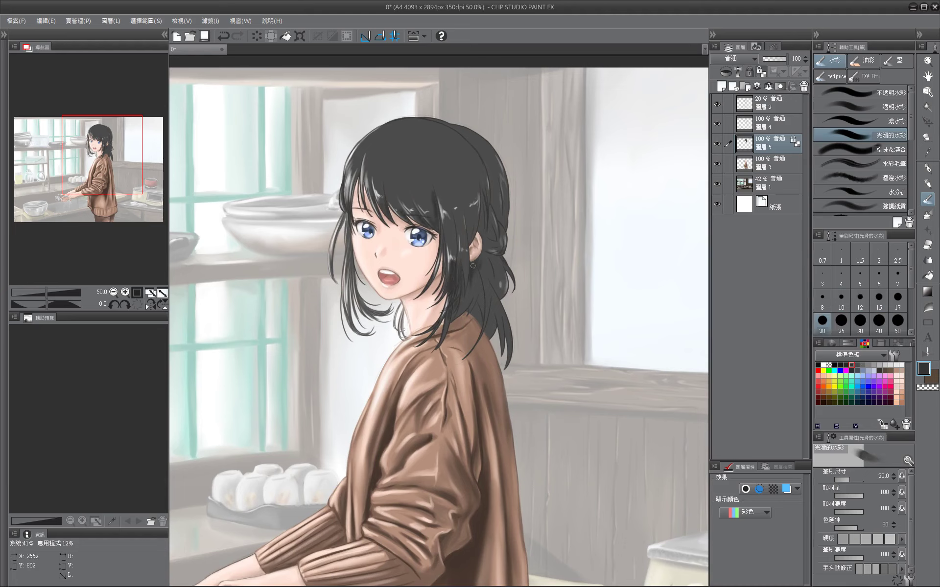
key(bracketright)
key(bracketleft)
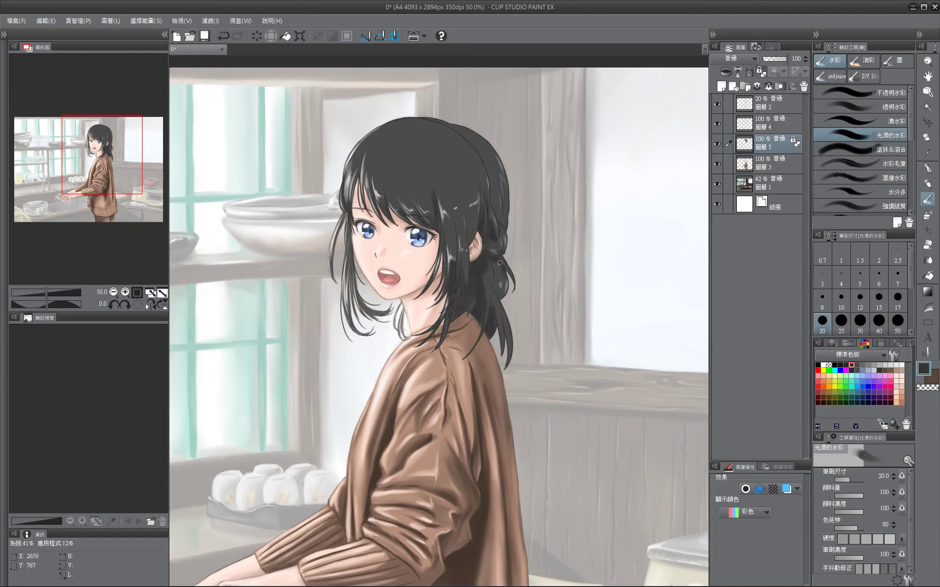
Darken the ponytail, the back edge of the crown and the hair above the ear at brush sizes 15 and 20.
key(bracketright)
key(bracketleft)
key(bracketleft)
key(bracketleft)
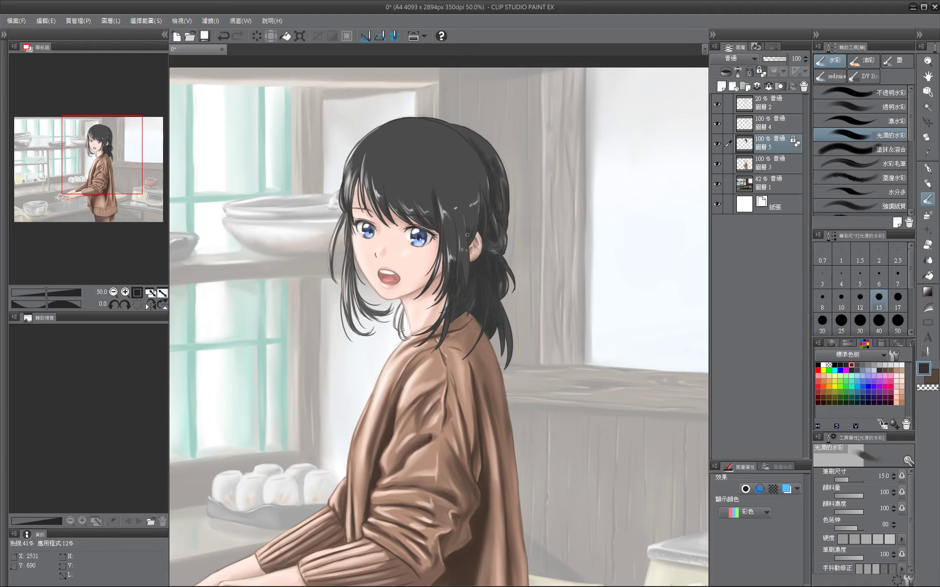
key(bracketright)
key(bracketright)
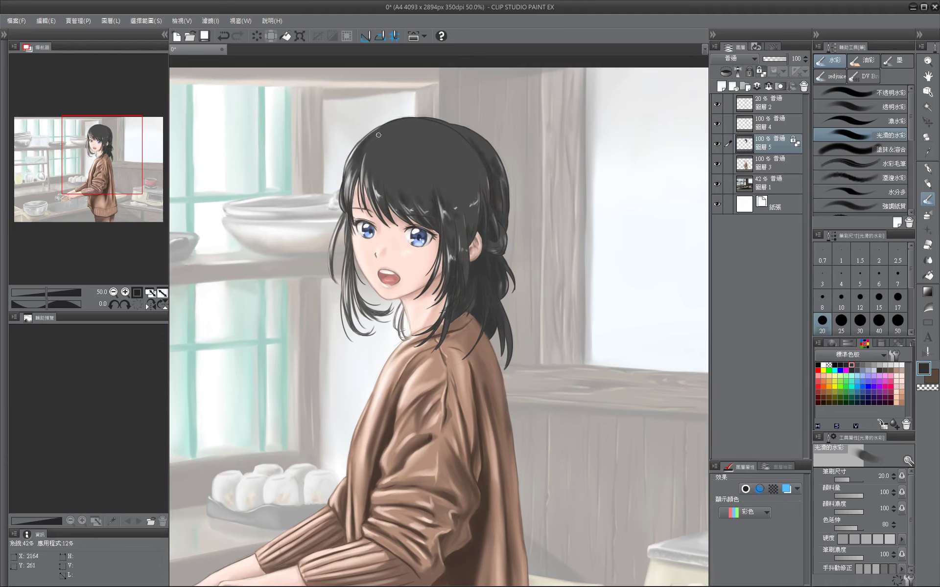
Shade the top of the crown with broad dark gray strokes at brush size 50.
key(bracketright)
key(bracketright)
key(bracketright)
key(bracketright)
key(bracketright)
mouse_move(374, 162)
mouse_down()
mouse_move(399, 147)
mouse_move(455, 142)
mouse_up()
mouse_move(389, 145)
mouse_down()
mouse_move(432, 143)
mouse_move(430, 134)
mouse_move(453, 149)
mouse_move(456, 138)
mouse_move(443, 163)
mouse_move(377, 169)
mouse_move(429, 150)
mouse_move(405, 128)
mouse_up()
key(bracketleft)
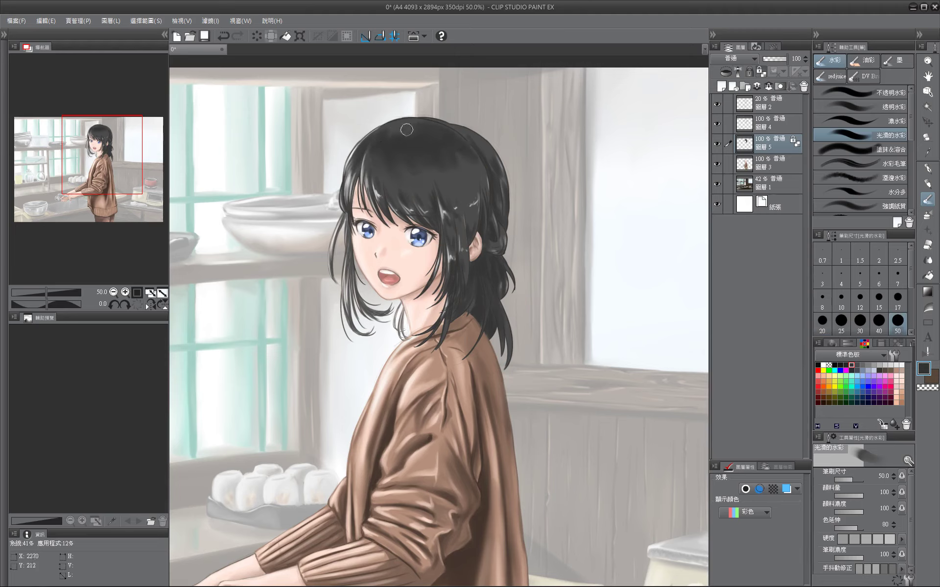
Pick a light gray and paint soft highlight strands on the crown of the hair at brush sizes 15 and 17.
key(bracketleft)
key(bracketleft)
key(bracketleft)
key(bracketleft)
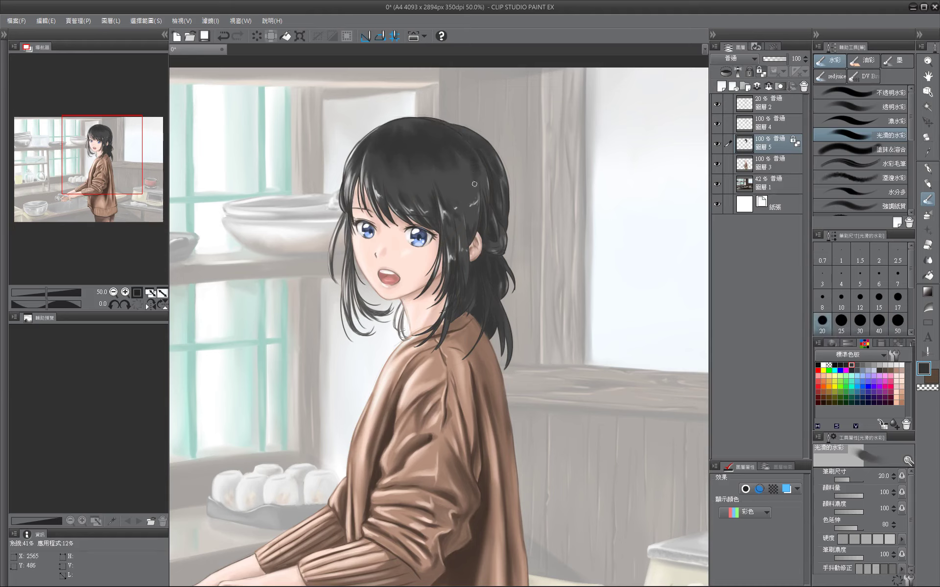
key(bracketleft)
key(bracketleft)
key(bracketleft)
key(bracketleft)
alt+click(395, 131)
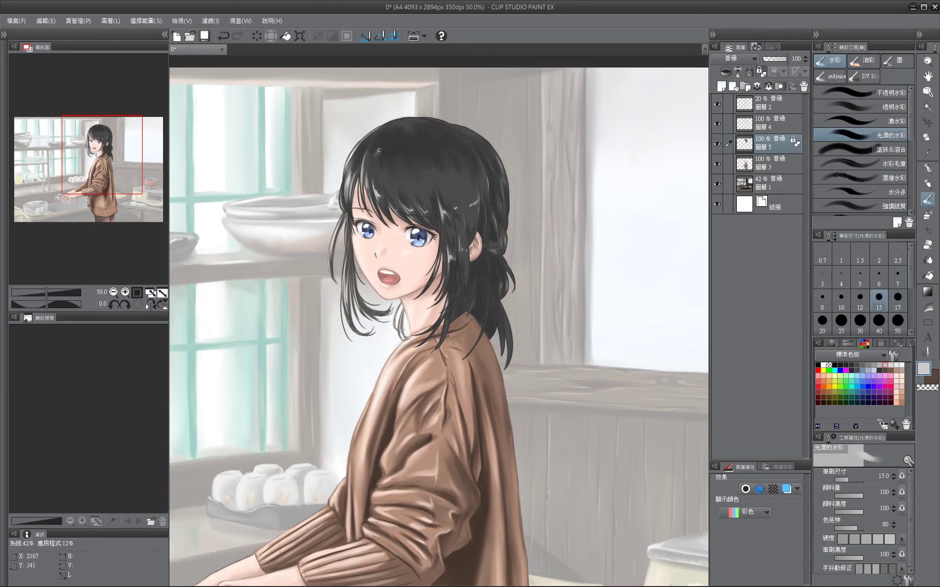
key(bracketright)
key(bracketright)
key(bracketright)
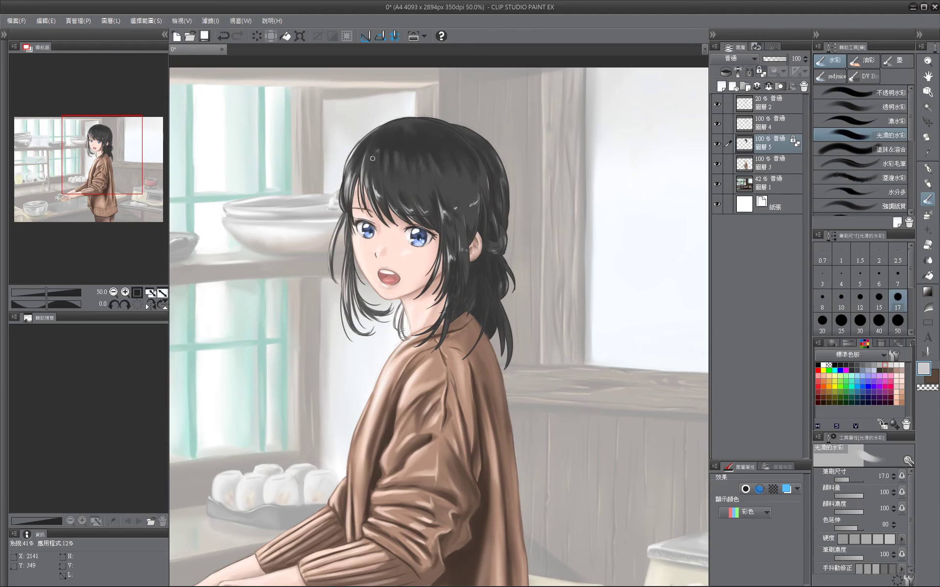
key(bracketright)
key(bracketleft)
key(bracketleft)
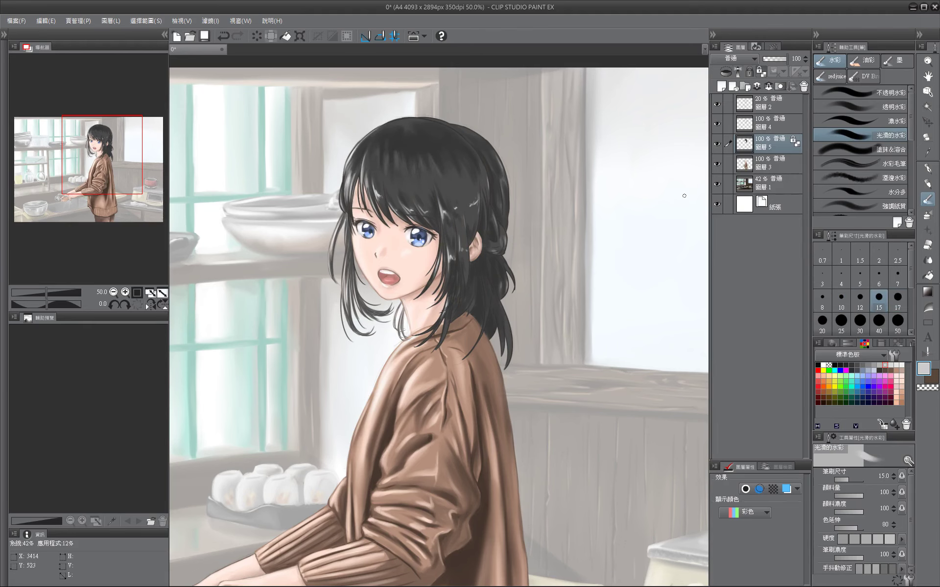
Lighten the hair layer with a hue/saturation/luminosity adjustment and merge the girl's layers into one.
key(ctrl+u)
drag(734, 393, 774, 394)
click(871, 306)
click(769, 88)
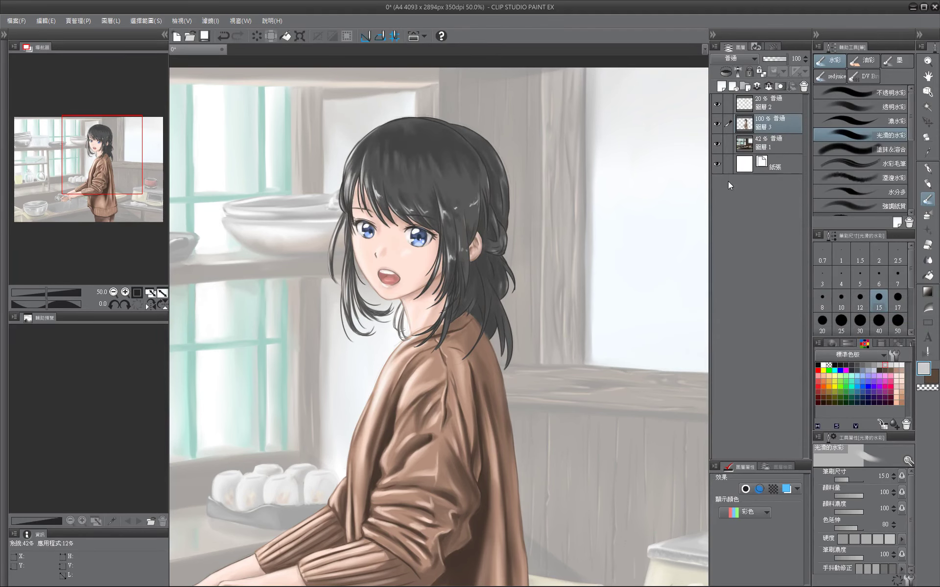
Show the kitchen background layer at 100% opacity, hide the top layer, and add a Linear Burn layer above the girl.
key(ctrl+0)
click(721, 86)
click(717, 104)
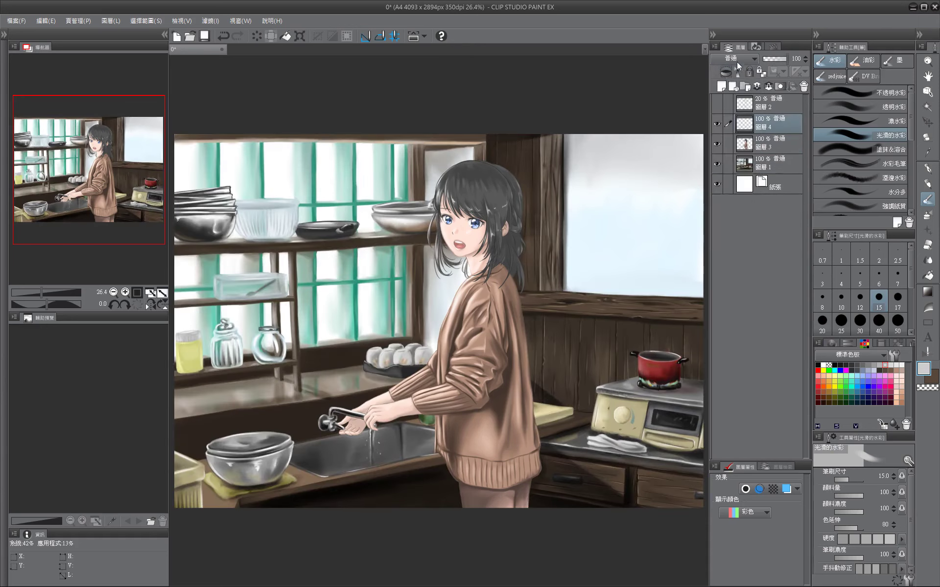
click(734, 58)
click(734, 93)
Shade the back of the head, the ponytail and the side hair in light gray on the Linear Burn layer at brush size 60.
scroll(472, 231, up, 2)
key(bracketright)
key(bracketright)
key(bracketright)
key(bracketright)
key(bracketright)
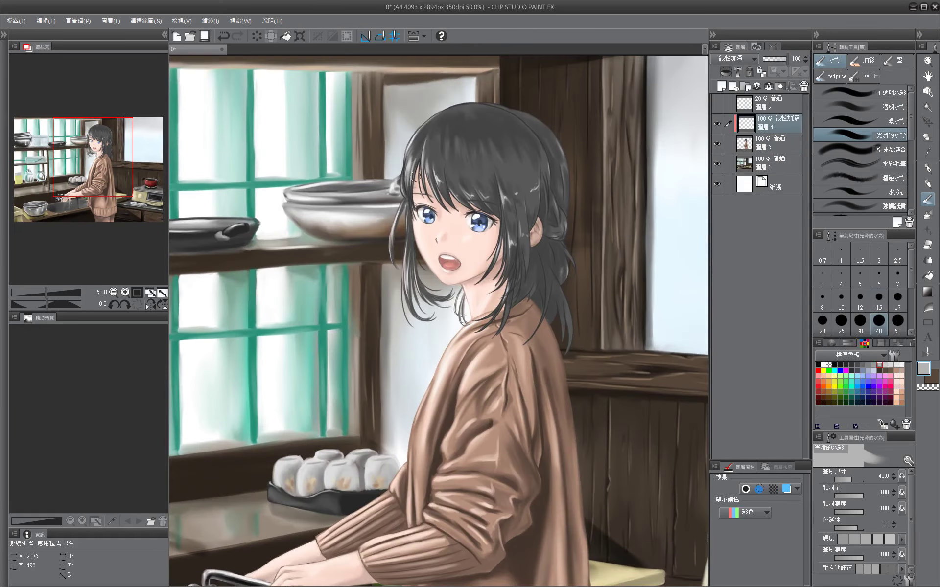
key(bracketright)
key(bracketright)
mouse_move(553, 127)
mouse_down()
mouse_move(555, 240)
mouse_move(534, 293)
mouse_up()
drag(539, 167, 494, 220)
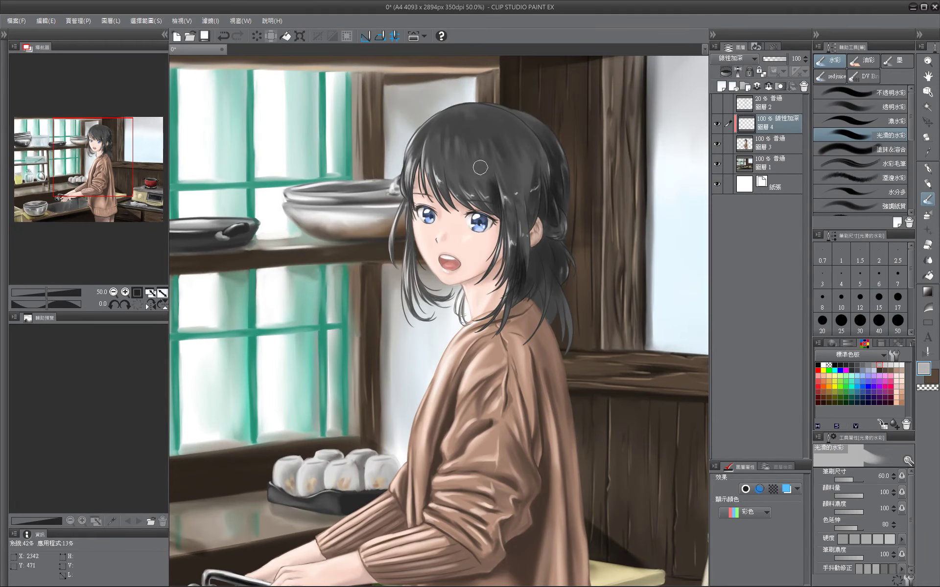
mouse_move(480, 168)
mouse_down()
mouse_move(509, 314)
mouse_move(534, 318)
mouse_up()
Shade the thin hair strands beside the front of the face at brush size 25.
drag(514, 376, 514, 320)
key(bracketleft)
key(bracketleft)
key(bracketleft)
key(bracketleft)
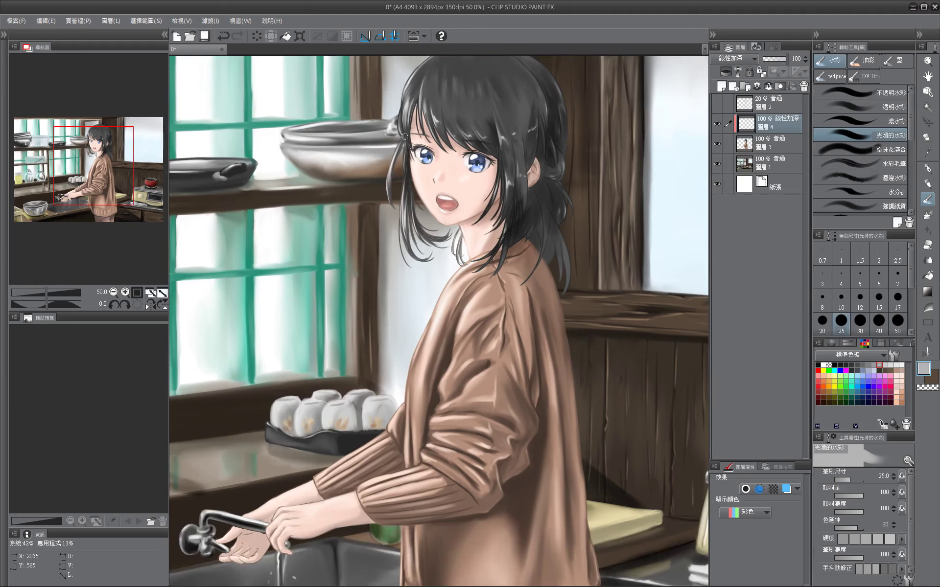
mouse_move(404, 137)
mouse_down()
mouse_move(405, 187)
mouse_move(366, 198)
mouse_up()
Deepen the shadows over the fringe, crown and hair around the ear with a broader brush.
key(bracketright)
key(bracketright)
key(bracketright)
key(bracketright)
key(bracketright)
key(bracketright)
mouse_move(465, 122)
mouse_down()
mouse_move(483, 156)
mouse_move(494, 243)
mouse_move(489, 186)
mouse_up()
drag(519, 166, 509, 230)
drag(489, 186, 489, 220)
mouse_move(509, 157)
mouse_down()
mouse_move(504, 215)
mouse_move(480, 239)
mouse_move(483, 283)
mouse_up()
key(bracketleft)
key(bracketleft)
key(bracketleft)
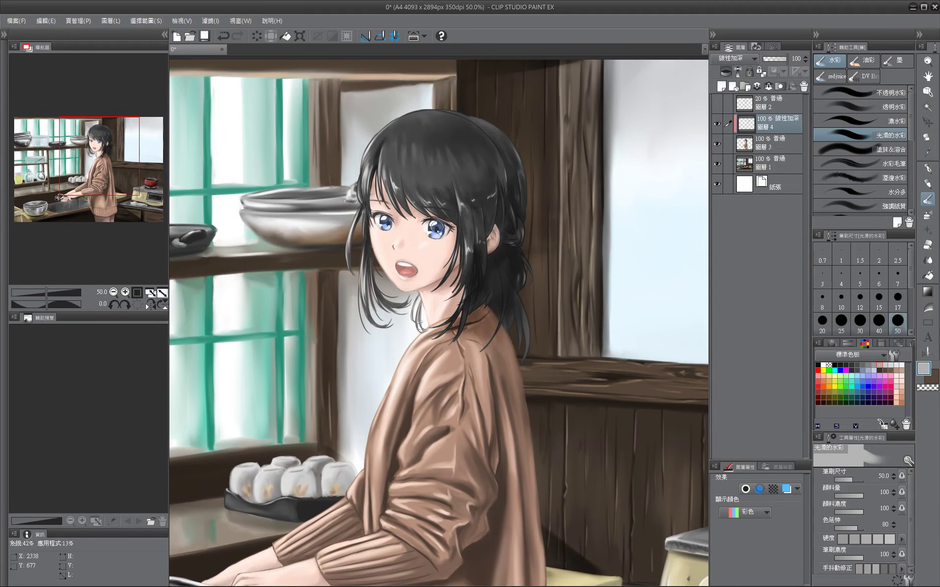
Shade the hair edge along the face and the neck under the chin at brush size 30.
key(bracketleft)
key(bracketleft)
key(bracketleft)
key(bracketright)
drag(394, 200, 350, 72)
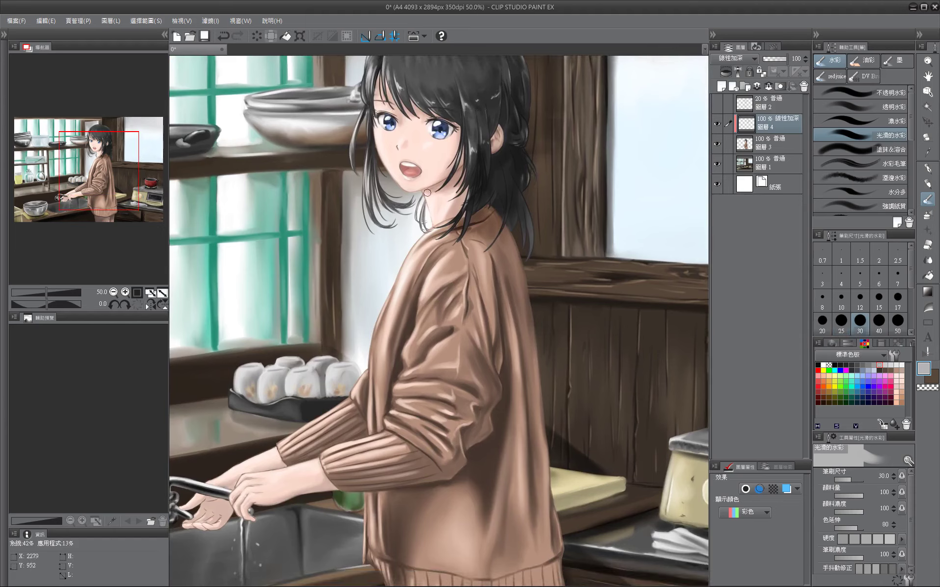
mouse_move(443, 294)
mouse_down()
mouse_move(441, 220)
mouse_move(450, 253)
mouse_up()
Shade the front edge of the brown sweater at brush size 40.
key(bracketright)
key(bracketright)
key(bracketright)
key(bracketright)
scroll(451, 253, down, 3)
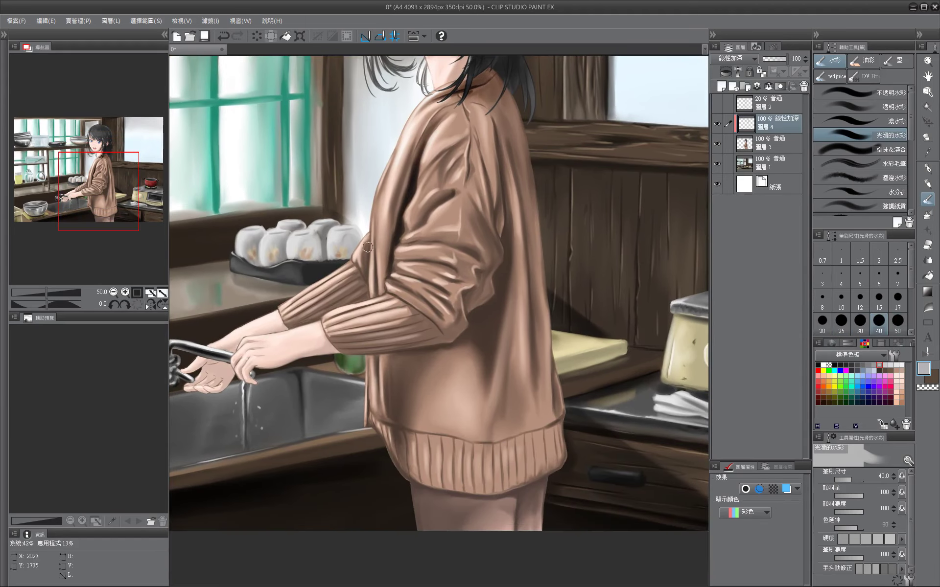
scroll(503, 254, up, 2)
Shade the folds along the sweater's back and sleeve at brush sizes 30 and 40.
key(bracketleft)
key(bracketleft)
key(bracketleft)
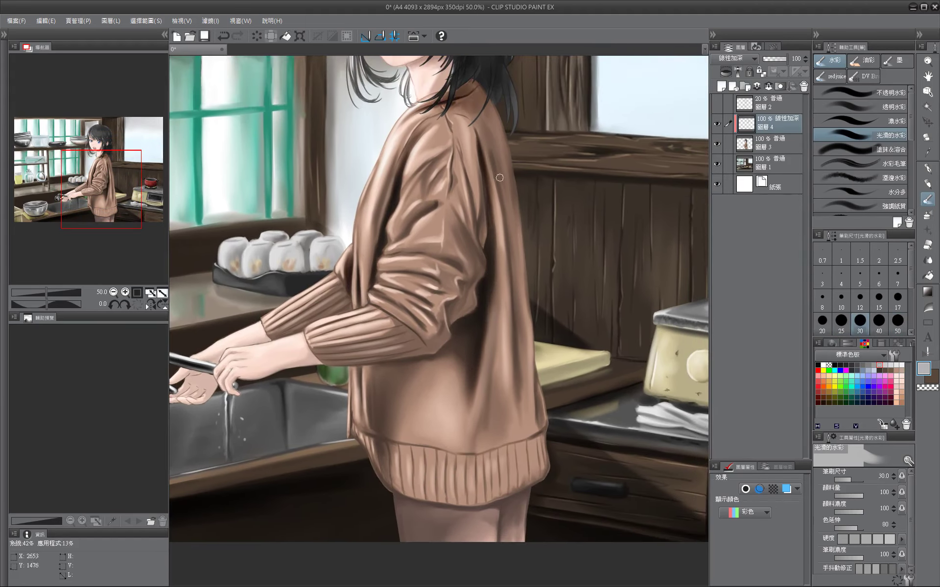
key(bracketright)
key(bracketright)
key(bracketright)
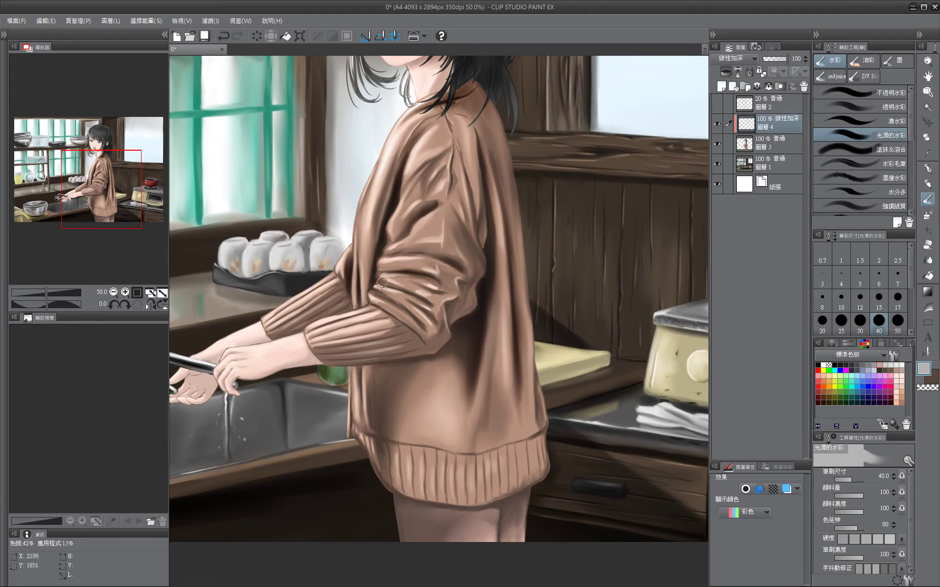
scroll(349, 327, down, 1)
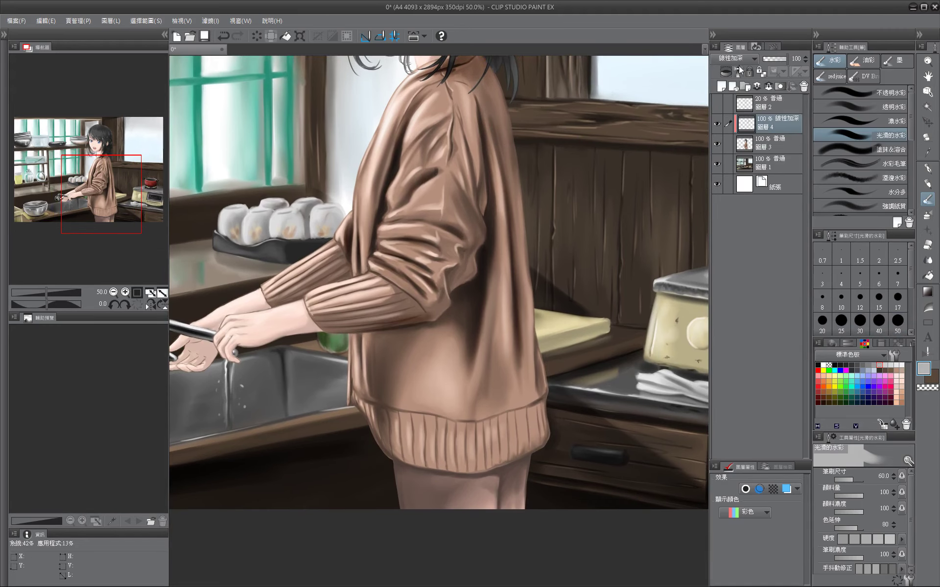
Lay broad shadows over the back and lower body of the sweater from brush size 150 upward, undoing the last stroke.
scroll(387, 316, up, 6)
scroll(558, 420, down, 9)
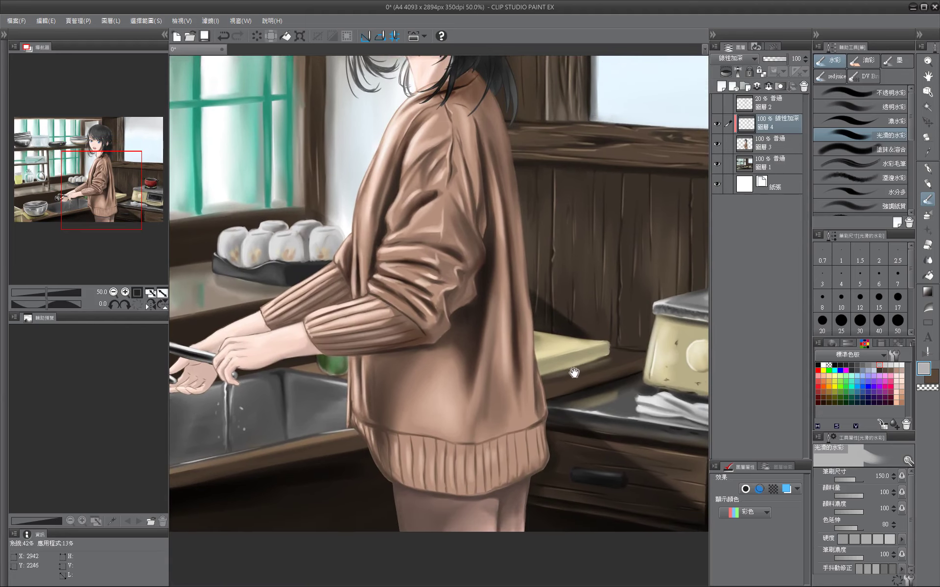
key(bracketright)
key(bracketright)
key(bracketright)
key(bracketright)
key(bracketright)
key(bracketright)
mouse_move(513, 339)
mouse_down()
mouse_move(536, 293)
mouse_move(528, 146)
mouse_move(514, 343)
mouse_up()
scroll(513, 343, up, 4)
mouse_move(462, 139)
mouse_down()
mouse_move(458, 308)
mouse_move(445, 350)
mouse_up()
key(ctrl+z)
Darken the sweater's shoulder, upper arm and ribbed sleeves with smaller brushes down to size 40.
key(bracketleft)
key(bracketleft)
key(bracketleft)
key(bracketleft)
mouse_move(460, 230)
mouse_down()
mouse_move(436, 288)
mouse_move(450, 337)
mouse_move(455, 282)
mouse_move(458, 341)
mouse_move(425, 382)
mouse_move(386, 396)
mouse_move(394, 381)
mouse_move(342, 316)
mouse_move(405, 277)
mouse_move(407, 177)
mouse_up()
key(bracketleft)
key(bracketleft)
key(bracketleft)
key(bracketleft)
key(bracketleft)
key(bracketleft)
key(bracketleft)
key(bracketright)
key(bracketright)
key(bracketright)
drag(379, 302, 405, 233)
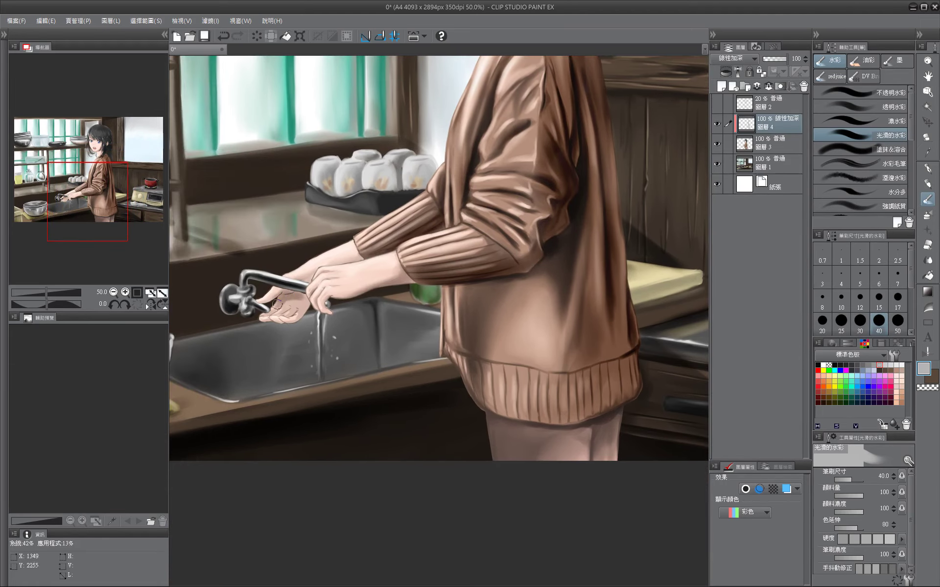
Shade the forearms at the faucet and the hair beside the cheek at brush size 40.
mouse_move(272, 291)
mouse_down()
mouse_move(303, 309)
mouse_move(313, 274)
mouse_move(363, 253)
mouse_up()
key(bracketleft)
mouse_move(416, 349)
mouse_down()
mouse_move(359, 423)
mouse_move(313, 586)
mouse_up()
key(bracketright)
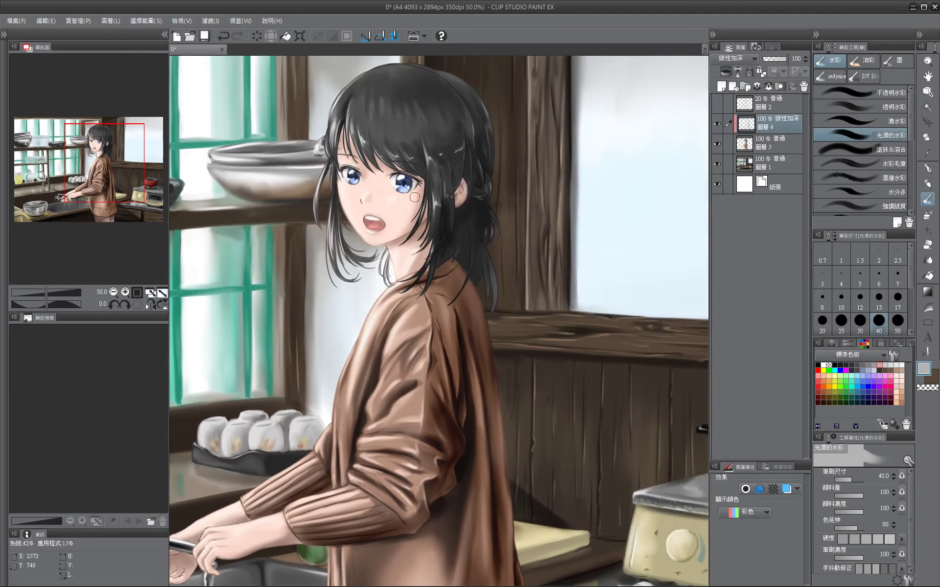
Shade the area where the sweater hem meets the thighs at brush sizes 100 and 50, undoing one stroke.
scroll(380, 288, down, 5)
scroll(380, 289, up, 2)
key(bracketright)
key(bracketright)
key(bracketright)
key(bracketright)
scroll(337, 283, down, 2)
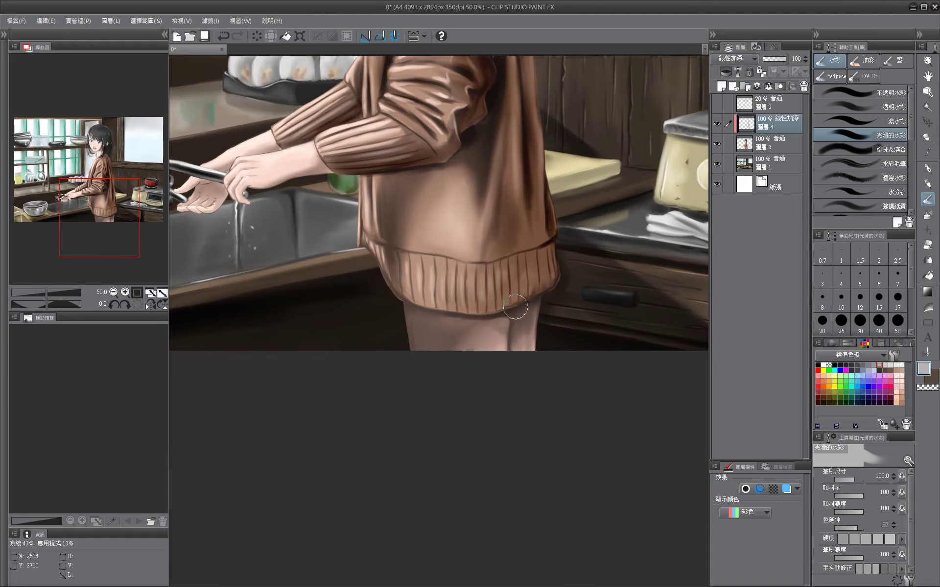
key(bracketleft)
key(bracketleft)
key(bracketleft)
mouse_move(323, 270)
mouse_down()
mouse_move(386, 308)
mouse_move(376, 308)
mouse_move(416, 309)
mouse_up()
key(ctrl+z)
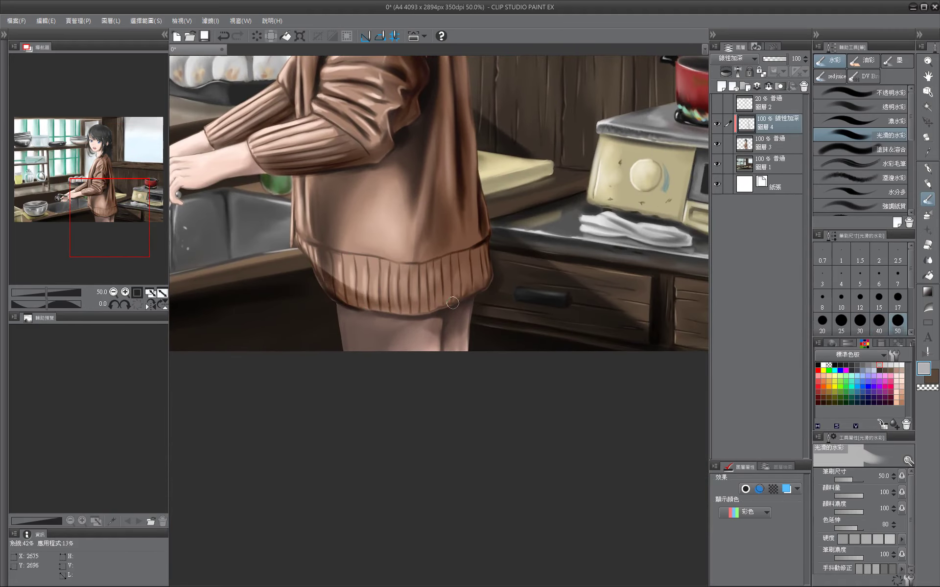
drag(360, 304, 413, 319)
Darken both legs below the sweater hem with a large brush.
scroll(470, 432, up, 3)
scroll(470, 432, down, 4)
key(bracketright)
key(bracketright)
key(bracketright)
key(bracketright)
key(bracketright)
mouse_move(333, 279)
mouse_down()
mouse_move(445, 273)
mouse_move(346, 300)
mouse_move(448, 267)
mouse_move(392, 230)
mouse_up()
scroll(382, 305, up, 1)
Shade the front corner of the ribbed hem and the seam above it at brush sizes 40 and 25.
scroll(392, 254, up, 3)
key(bracketleft)
key(bracketleft)
key(bracketleft)
key(bracketleft)
key(bracketleft)
key(bracketleft)
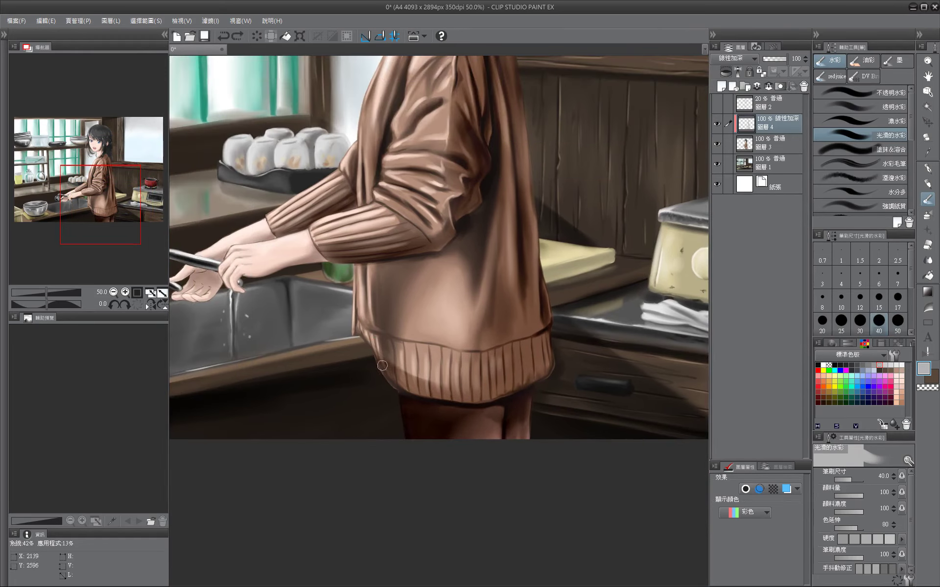
mouse_move(440, 399)
mouse_down()
mouse_move(376, 359)
mouse_move(359, 333)
mouse_move(387, 342)
mouse_up()
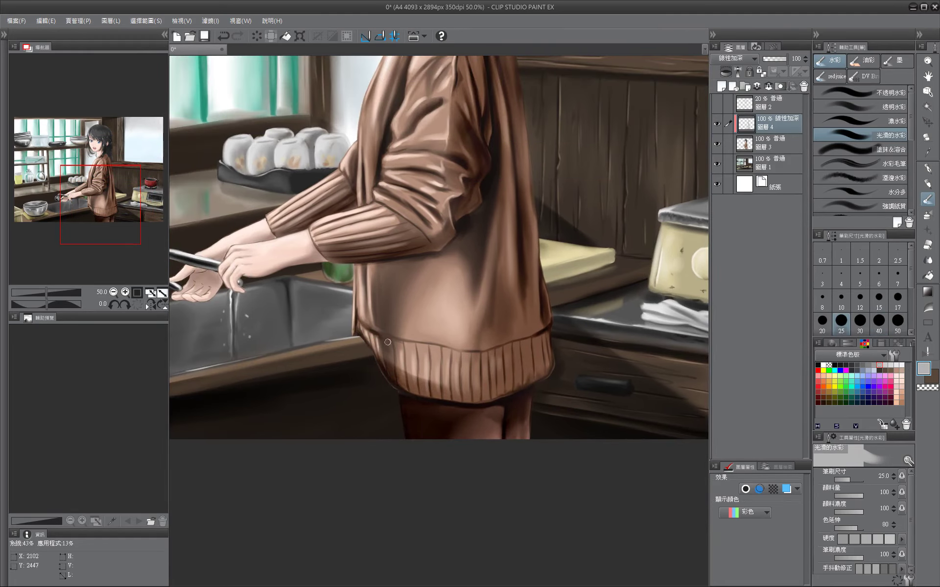
drag(376, 283, 379, 325)
Hide the Linear Burn shading layer and make the girl's merged layer active.
scroll(380, 325, up, 4)
click(773, 143)
click(717, 123)
Sample the skin tone and retouch the forehead edge beside the fringe strands with a small brush around size 10.
key(bracketleft)
key(bracketleft)
key(bracketleft)
key(bracketleft)
key(bracketleft)
key(bracketleft)
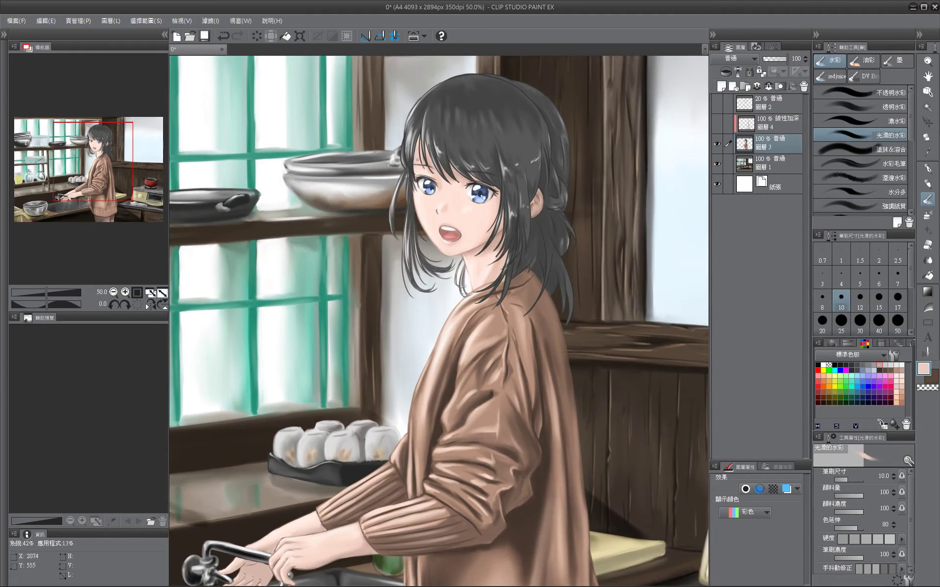
alt+click(416, 147)
key(bracketleft)
key(bracketleft)
key(bracketleft)
key(bracketleft)
key(bracketright)
key(bracketright)
Sample lighter skin tones and retouch the jawline, chin and neck at brush sizes 8, 10 and 12.
alt+click(433, 240)
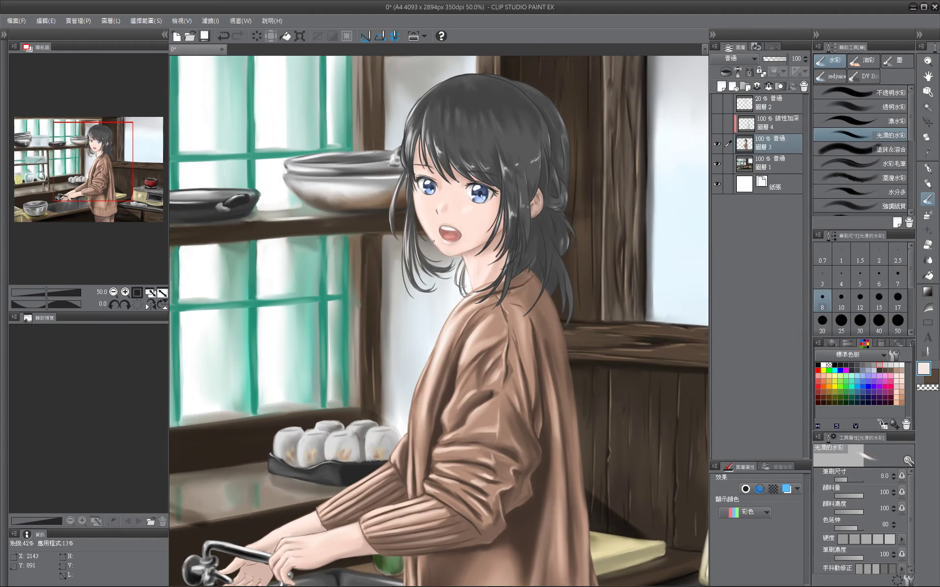
drag(454, 257, 414, 236)
key(bracketright)
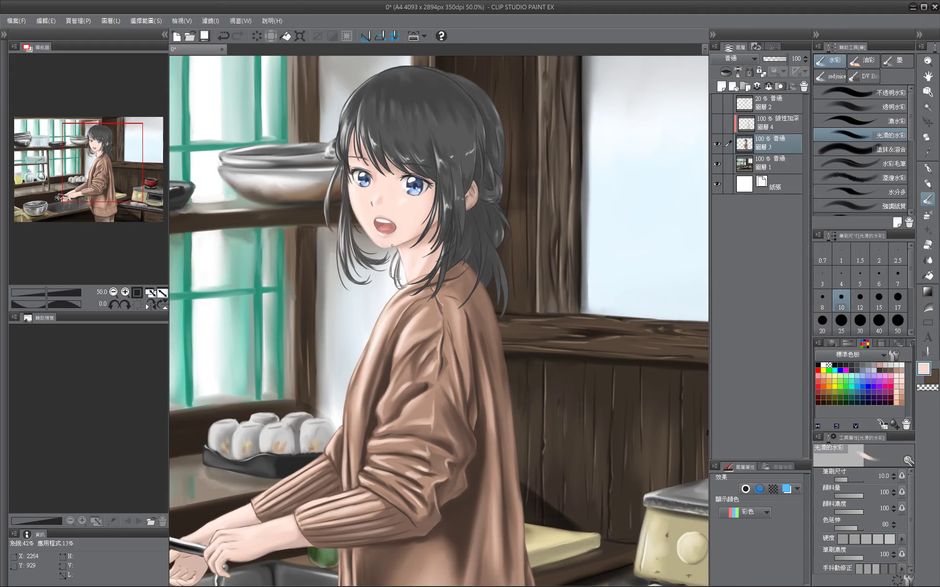
key(bracketright)
key(bracketleft)
key(bracketleft)
key(bracketright)
key(bracketright)
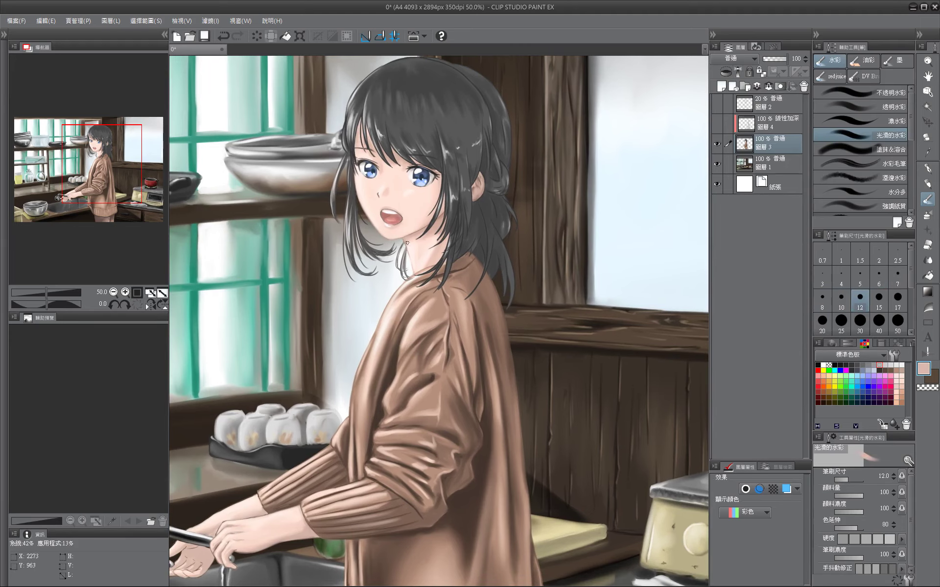
Retouch the neck with a sampled skin tone, redisplay the Linear Burn shading layer and sample the sweater's brown.
alt+click(412, 250)
key(bracketright)
key(bracketright)
mouse_move(500, 354)
mouse_down()
mouse_move(479, 259)
mouse_move(484, 30)
mouse_up()
alt+click(480, 186)
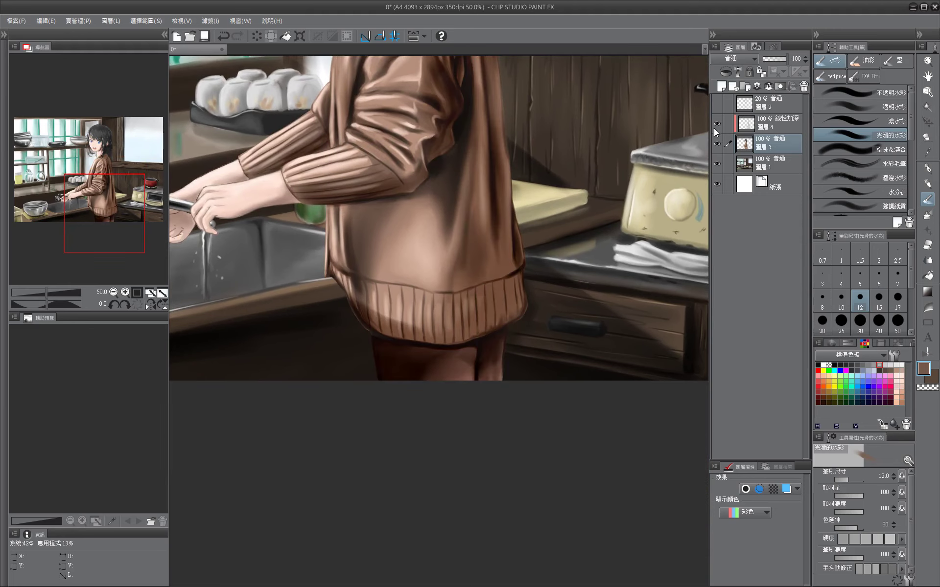
Make the Linear Burn layer active and clean up the shading around the sweater hem with the transparent colour at brush size 50.
key(alt+bracketright)
key(bracketright)
key(bracketright)
key(bracketright)
key(bracketright)
key(bracketright)
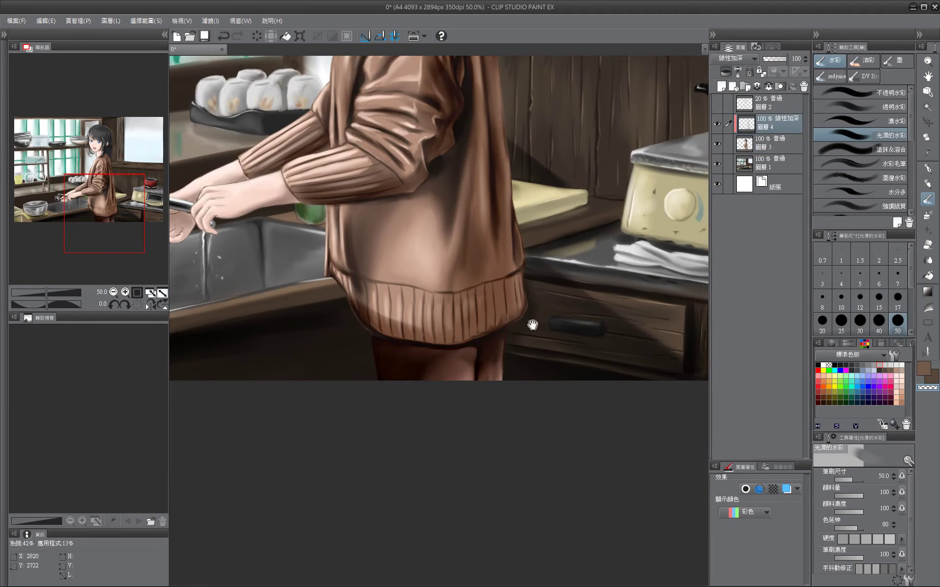
drag(532, 325, 516, 497)
Return to the girl's merged layer and tidy the hem outline with the transparent colour at brush size 10.
key(alt+bracketleft)
key(bracketleft)
key(bracketleft)
key(bracketleft)
key(bracketleft)
key(bracketleft)
key(bracketleft)
key(bracketleft)
key(bracketleft)
drag(495, 306, 536, 140)
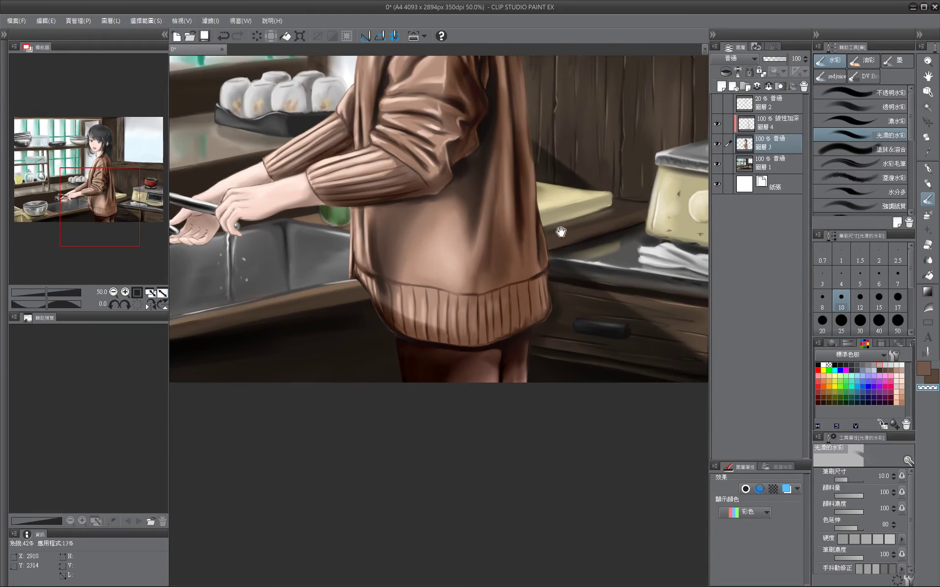
Undo the last stroke and retouch the front corner of the hem in brown at brush size 12.
key(bracketleft)
key(ctrl+z)
key(bracketright)
key(bracketright)
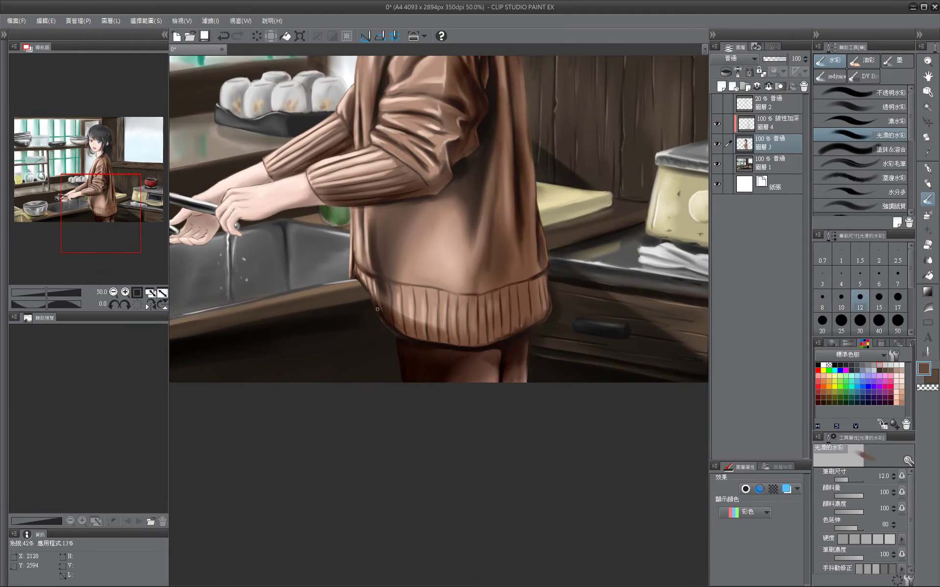
On the Linear Burn layer, sample the grey shadow colour and shade the front of the ribbed hem at brush size 17.
key(alt+bracketright)
alt+click(395, 332)
key(bracketright)
key(bracketright)
key(bracketright)
key(bracketright)
key(bracketright)
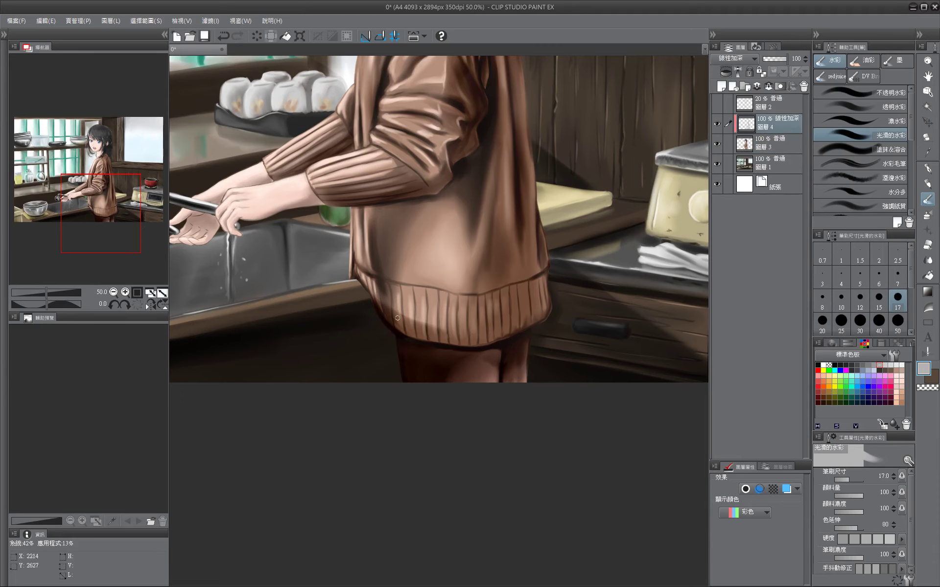
Darken the top and back of the hair on the Linear Burn layer with a brush of size 150.
scroll(590, 408, down, 2)
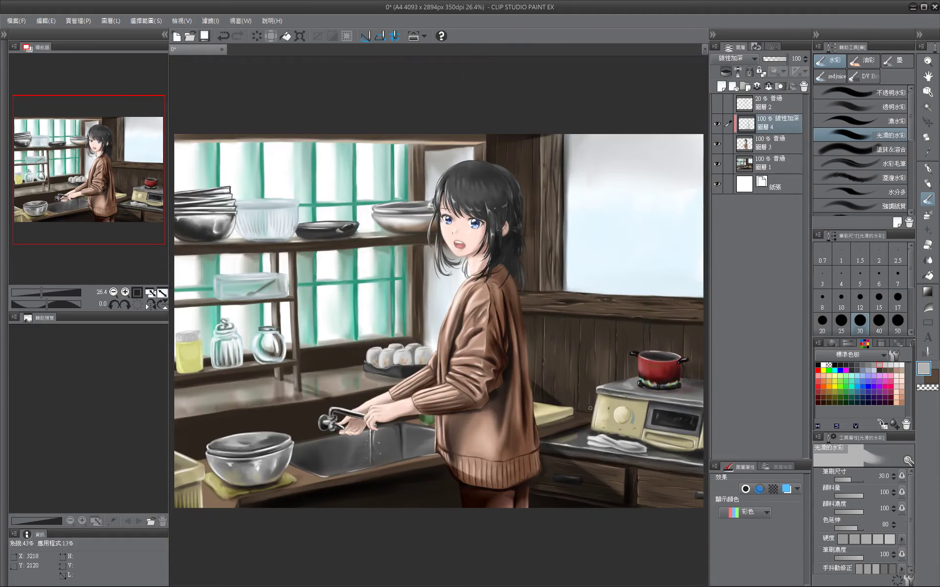
key(bracketright)
key(bracketright)
key(bracketright)
key(bracketright)
key(bracketright)
key(bracketright)
key(bracketright)
key(bracketright)
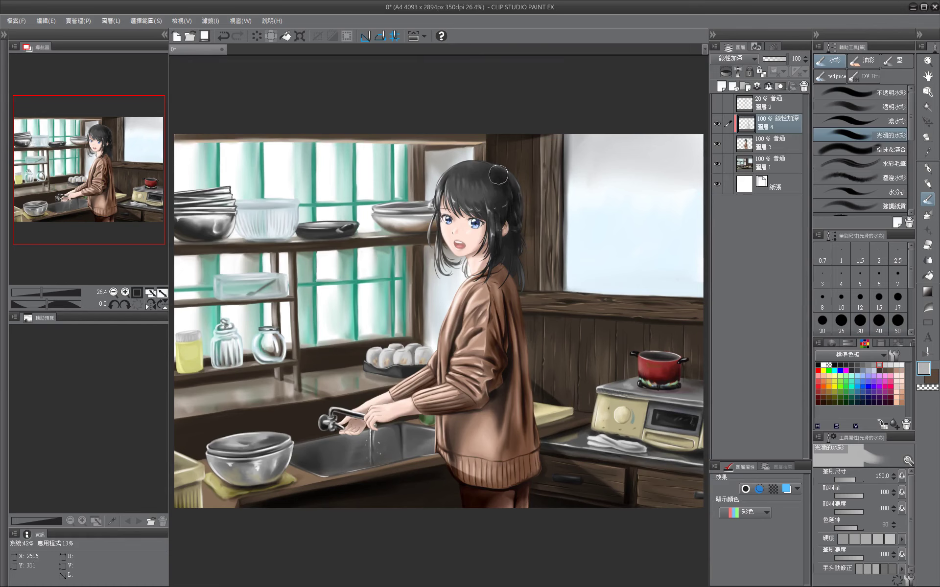
drag(498, 174, 492, 177)
Refine the Linear Burn shading on the side hair and face at brush sizes 60 and 20.
scroll(555, 265, up, 2)
key(bracketleft)
key(bracketleft)
key(bracketleft)
key(bracketleft)
key(bracketleft)
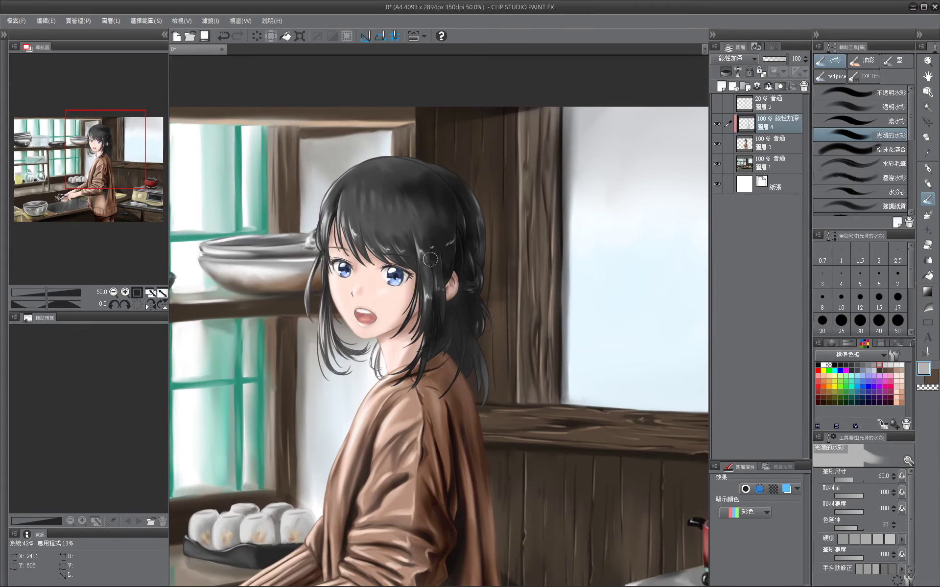
key(bracketleft)
key(bracketleft)
key(bracketleft)
key(bracketleft)
key(bracketleft)
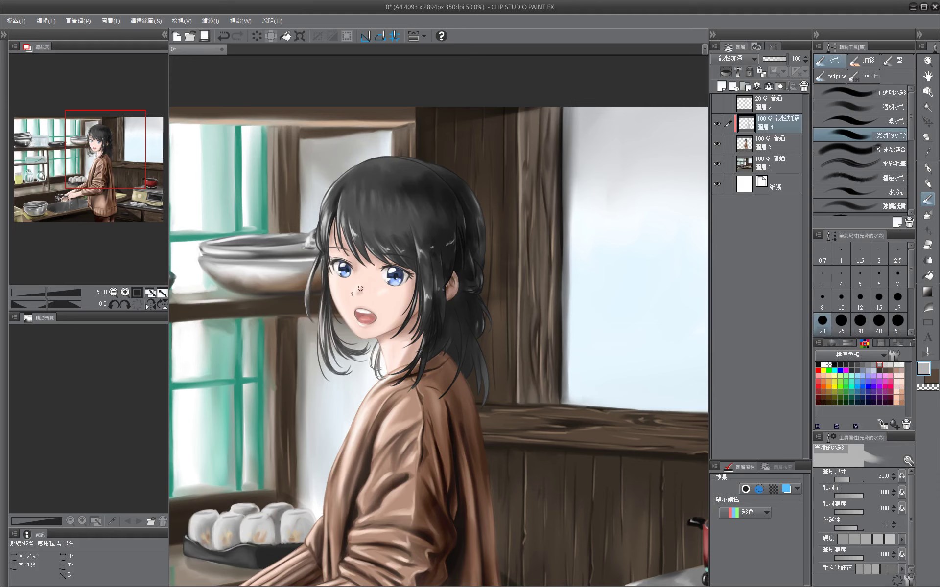
Hide the Linear Burn layer and retouch the nose on the girl's layer with sampled skin tone at brush size 15.
click(716, 126)
click(771, 142)
alt+click(362, 285)
key(bracketleft)
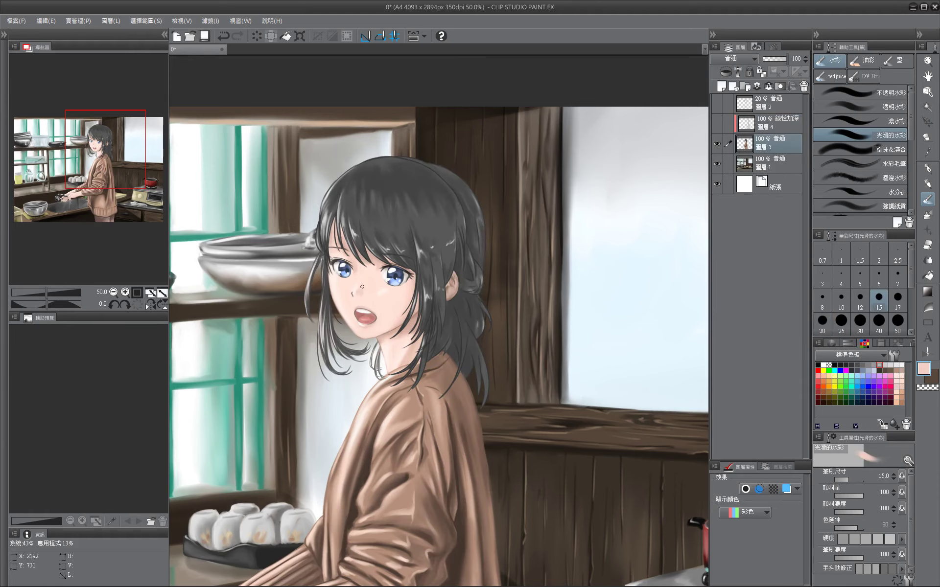
key(bracketright)
Show the Linear Burn layer again and retouch the far sleeve's cuff edge with sampled dark brown at brush size 10.
click(717, 124)
mouse_move(471, 498)
mouse_down()
mouse_move(492, 379)
mouse_move(559, 327)
mouse_move(601, 192)
mouse_up()
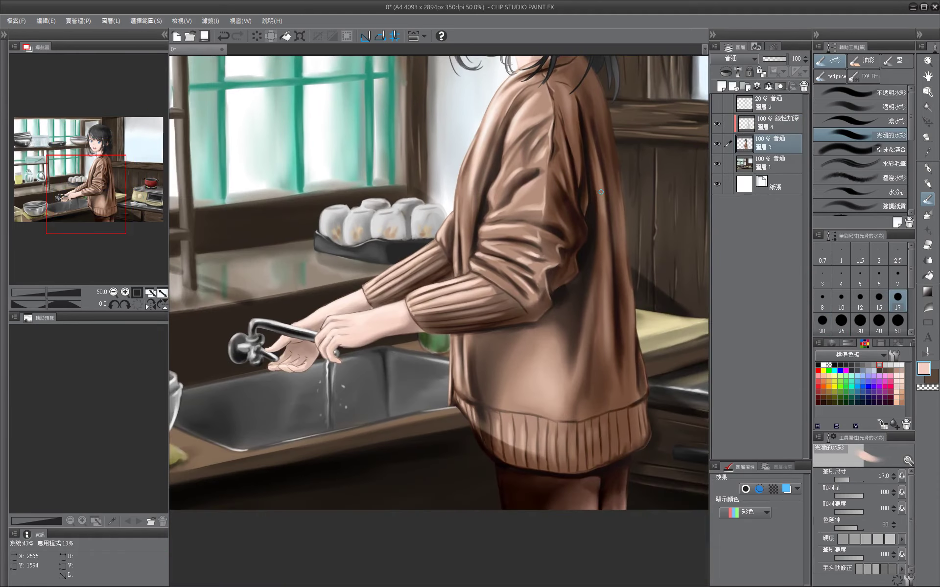
key(bracketleft)
key(bracketleft)
key(bracketleft)
alt+click(373, 306)
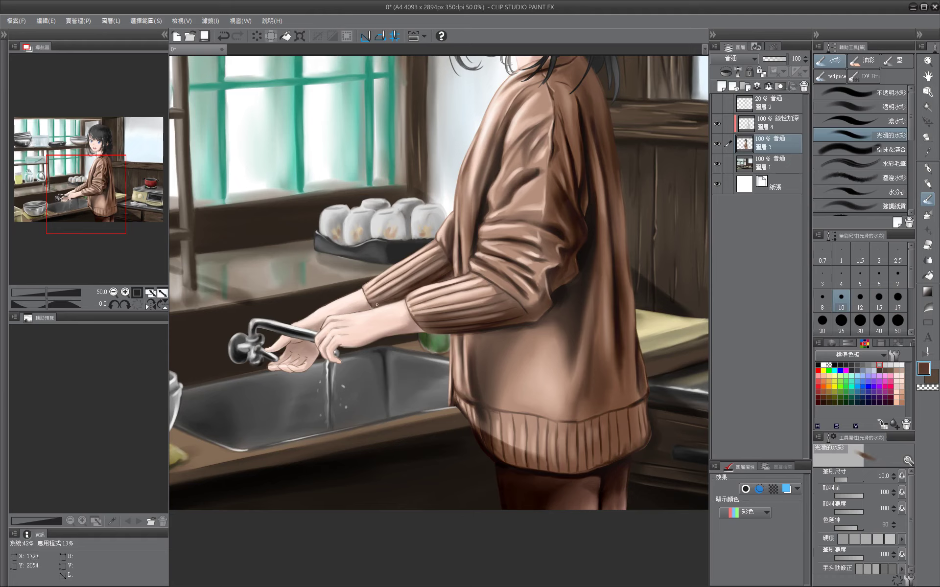
Sample skin shadow tones and retouch the near hand's edge and fingers at brush sizes 6 and 8.
alt+click(326, 319)
key(bracketleft)
key(bracketleft)
key(bracketleft)
alt+click(324, 338)
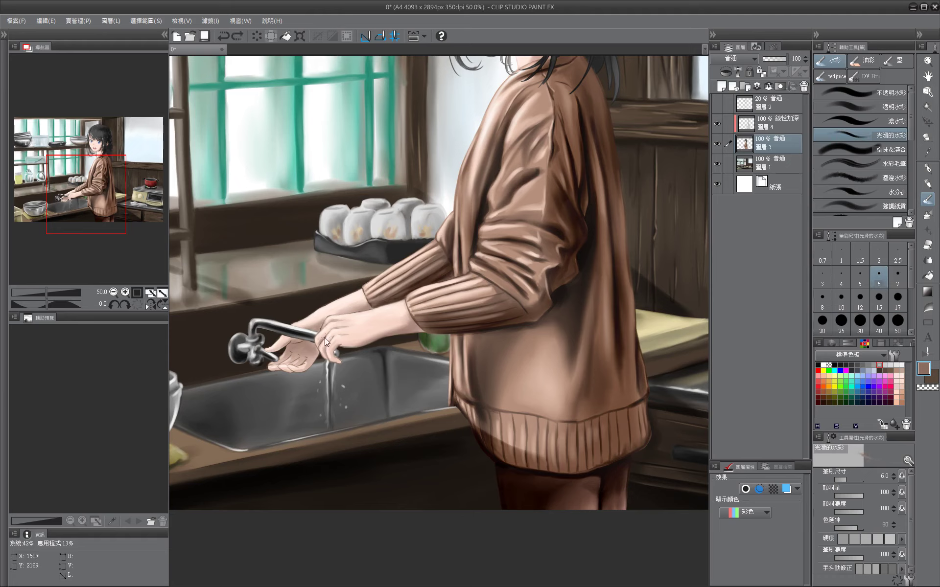
key(bracketright)
key(bracketright)
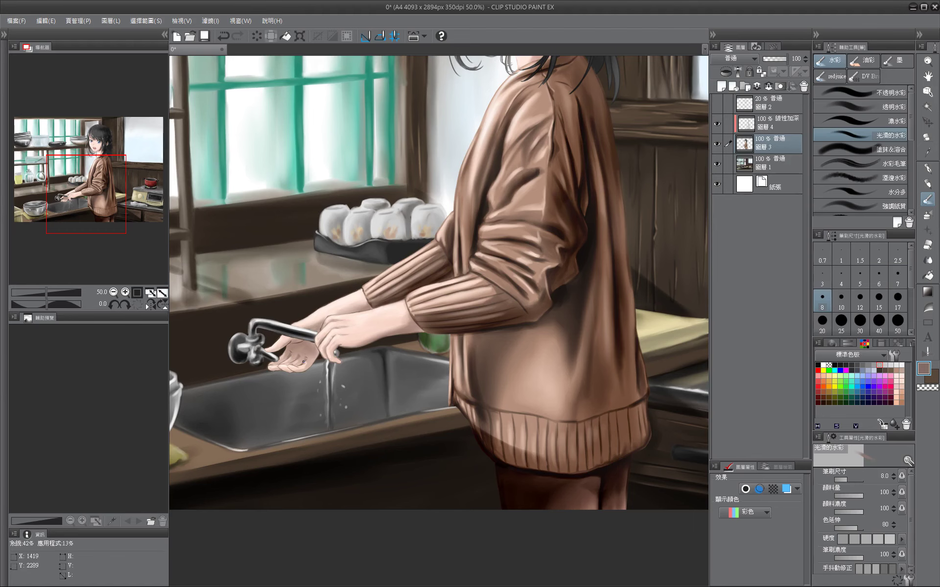
Sample further skin tones and retouch the far hand behind the faucet with a small brush.
key(bracketleft)
key(bracketleft)
alt+click(284, 336)
key(bracketright)
key(bracketright)
alt+click(296, 326)
Merge the Linear Burn shading layer down into the girl's layer.
key(ctrl+0)
click(746, 123)
key(ctrl+e)
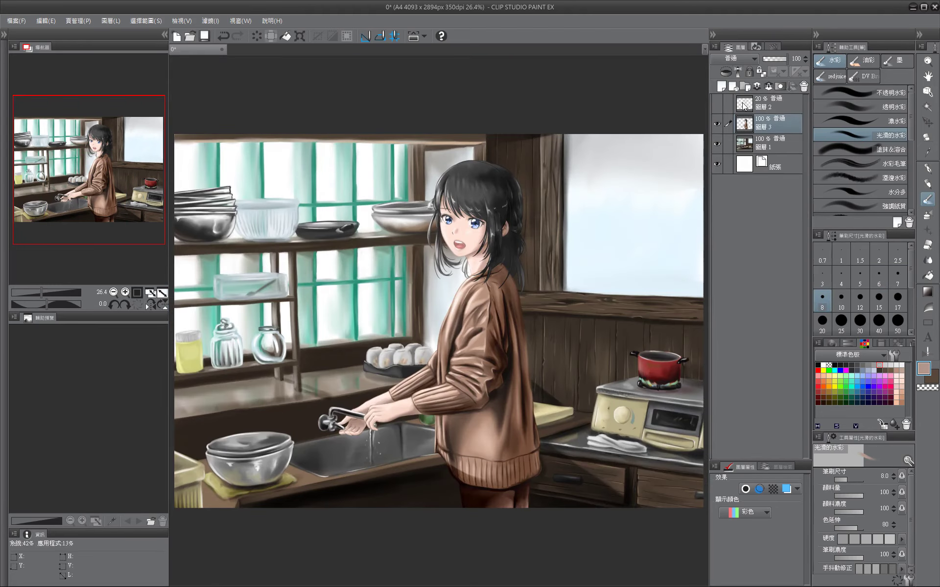
Make the background layer active, sample the window's white and brighten the light around the lower window at brush sizes 25 and 20.
click(769, 142)
mouse_move(286, 344)
mouse_down()
mouse_move(343, 435)
mouse_move(412, 330)
mouse_move(421, 294)
mouse_up()
alt+click(421, 295)
key(bracketright)
key(bracketright)
key(bracketright)
key(bracketright)
key(bracketright)
key(bracketright)
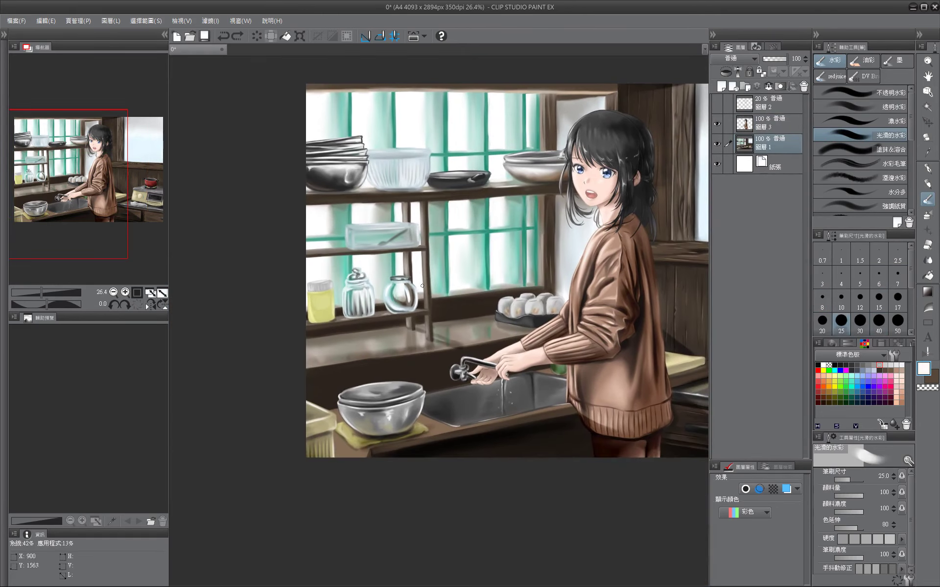
key(bracketright)
key(bracketright)
key(bracketright)
key(bracketright)
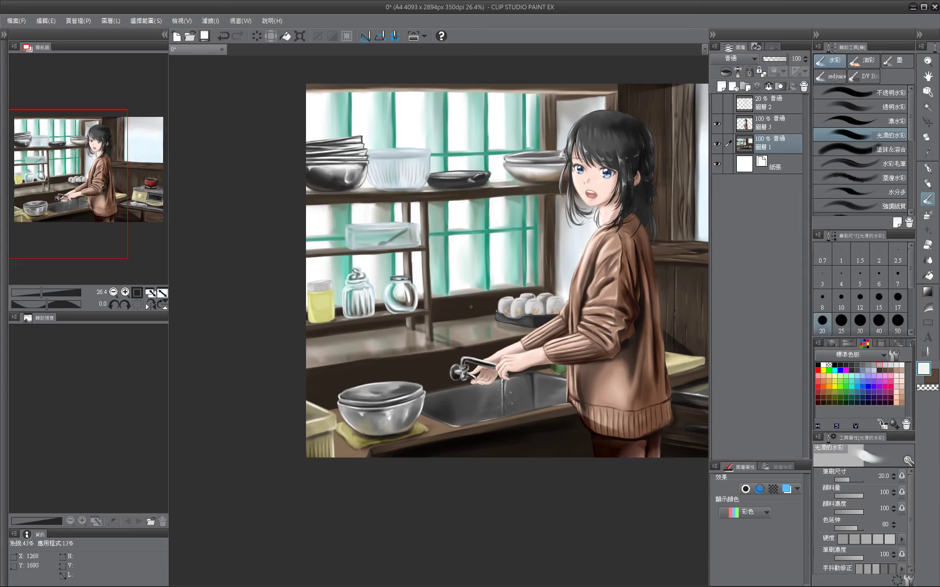
Paint whitish light reflections on the counter below the shelf at brush sizes 40 and 50.
key(bracketleft)
key(bracketleft)
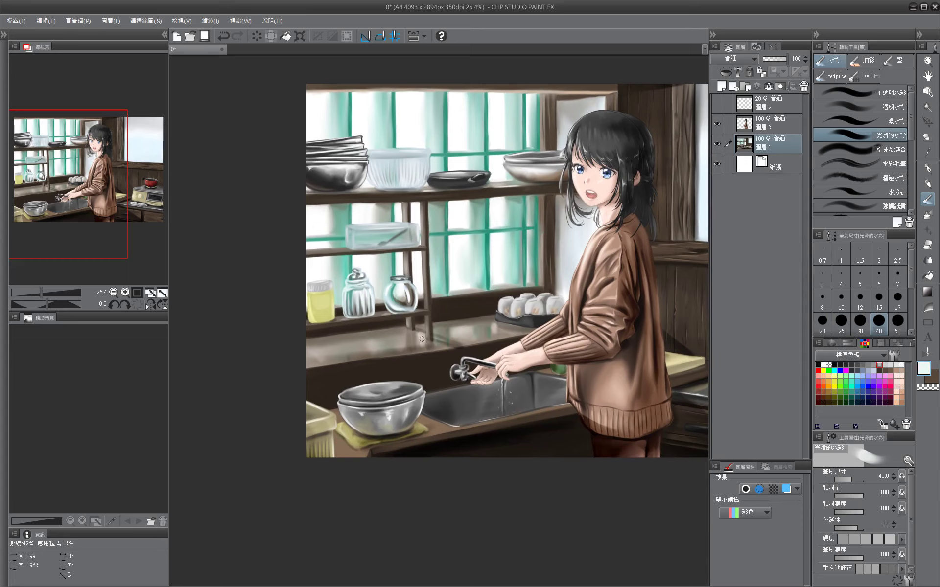
key(bracketright)
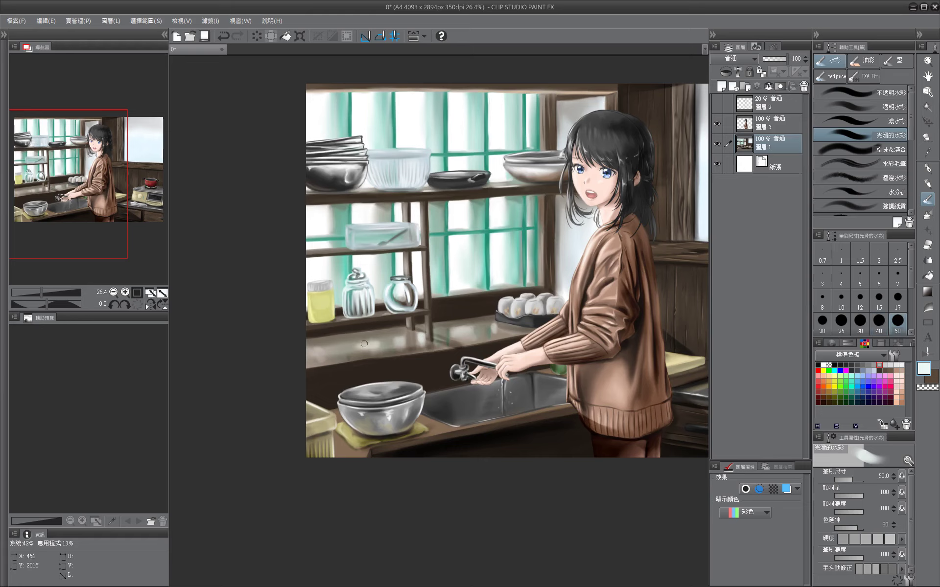
Sample the counter and dark cabinet tones and blend the counter's front area at brush sizes 20 and 25.
alt+click(342, 345)
key(bracketleft)
key(bracketleft)
key(bracketleft)
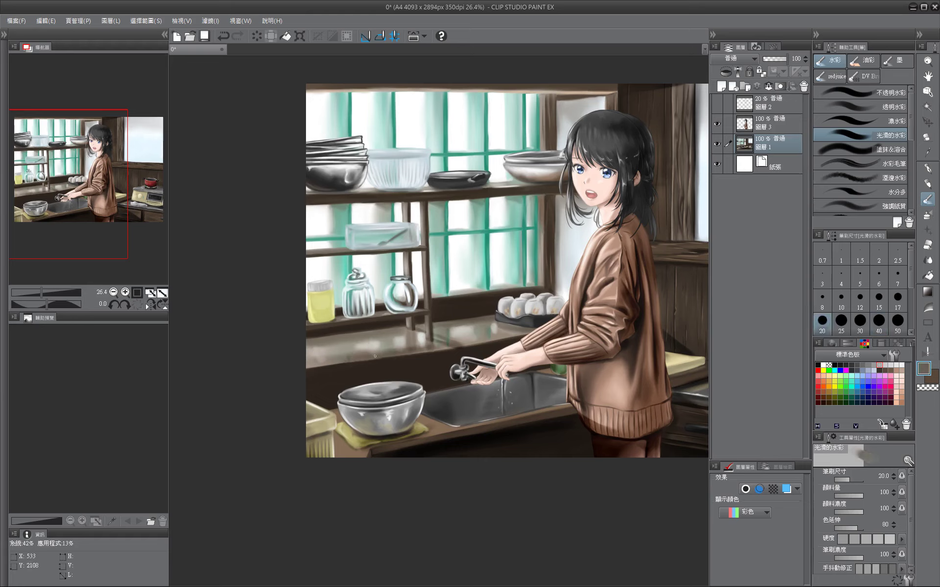
alt+click(464, 347)
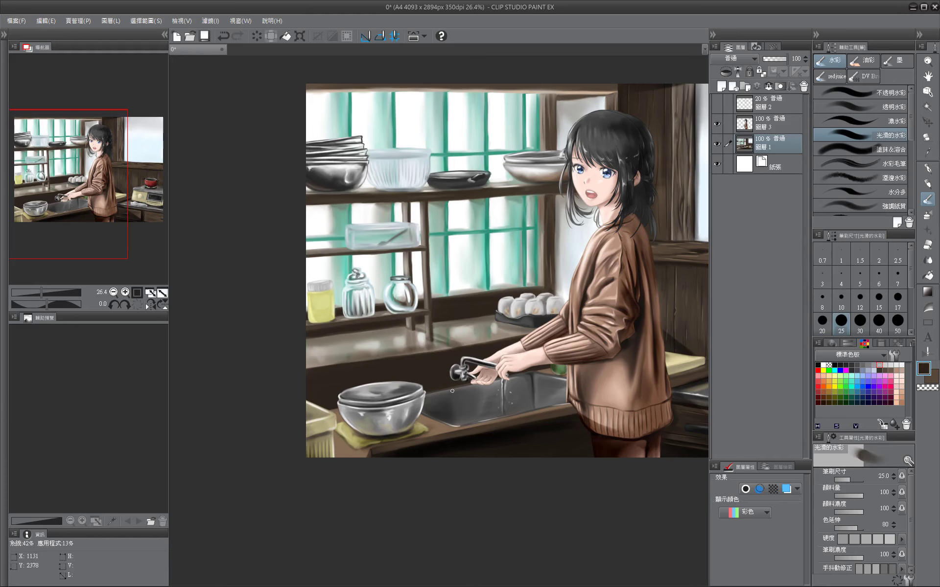
Make the girl's layer active and sample the skin tone to retouch beneath the nearer eye at brush size 6.
key(ctrl+0)
scroll(491, 230, up, 5)
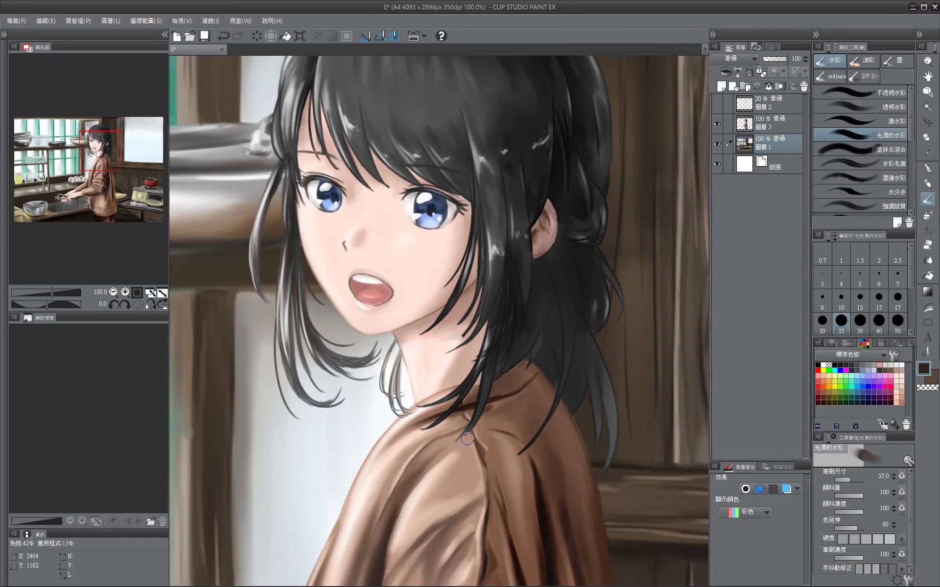
key(ctrl+0)
scroll(409, 222, up, 5)
click(879, 277)
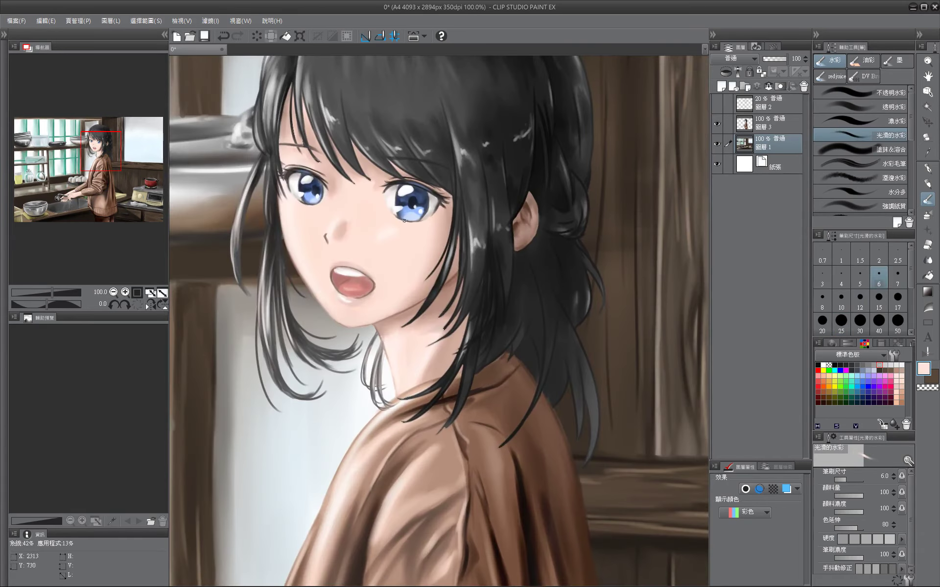
click(771, 122)
alt+click(409, 222)
Sample the hair's black and refine the nearer eye's lower line at brush size 2.5.
alt+click(488, 258)
key(bracketleft)
key(bracketleft)
key(bracketleft)
key(bracketleft)
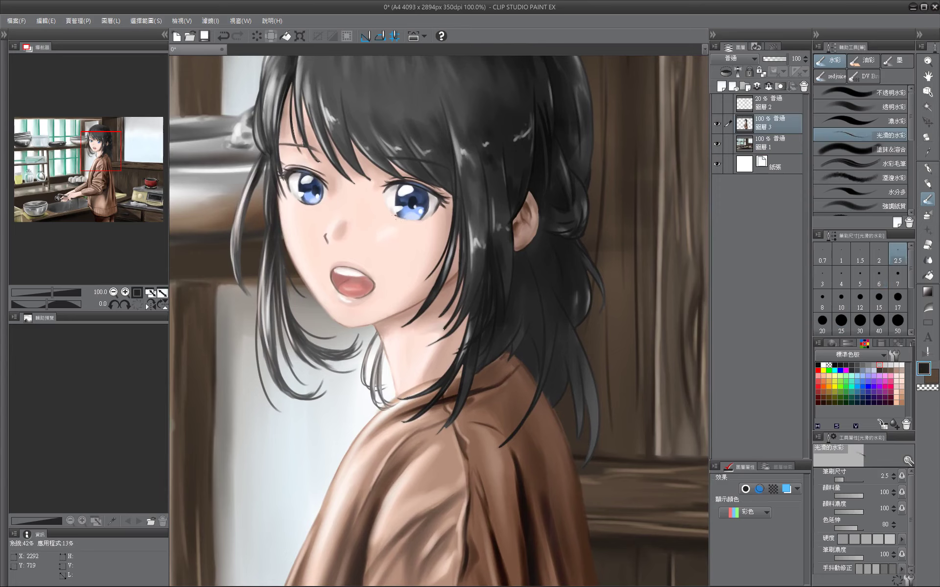
Sample white from the nearer eye and touch up its highlight at brush size 4.
alt+click(394, 212)
key(bracketright)
key(bracketright)
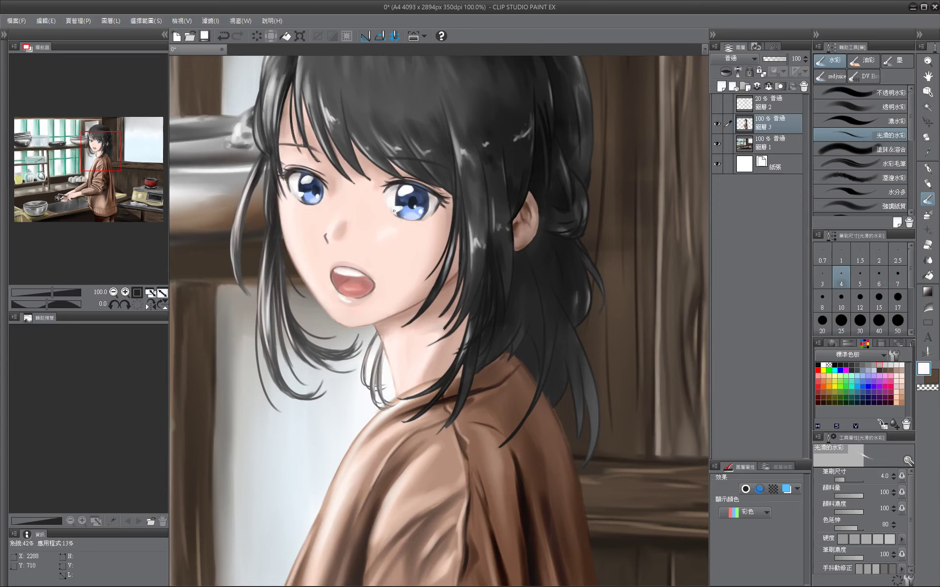
key(ctrl+0)
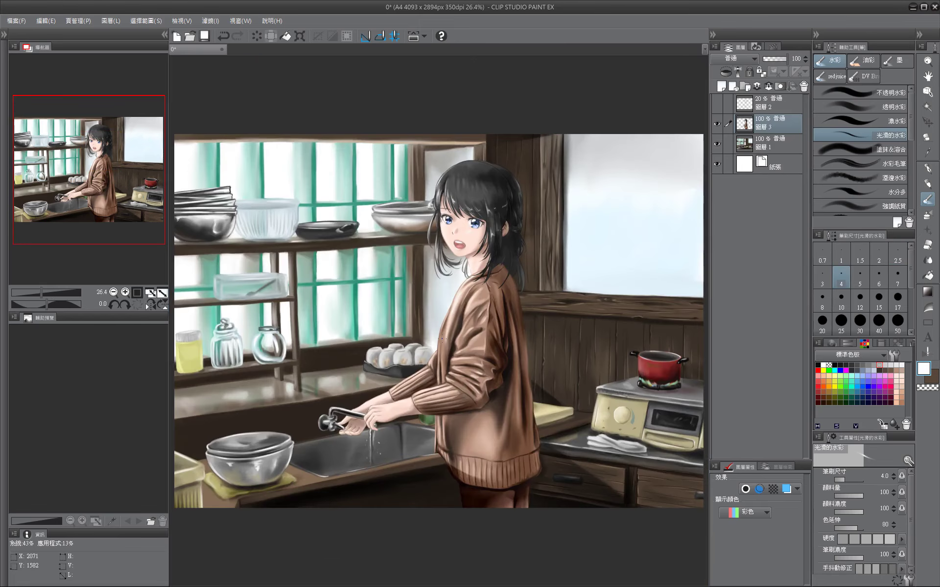
Add fine white highlights to the girl's hair at brush sizes 5 and 7.
scroll(476, 217, up, 2)
key(bracketright)
key(bracketright)
key(bracketright)
key(bracketright)
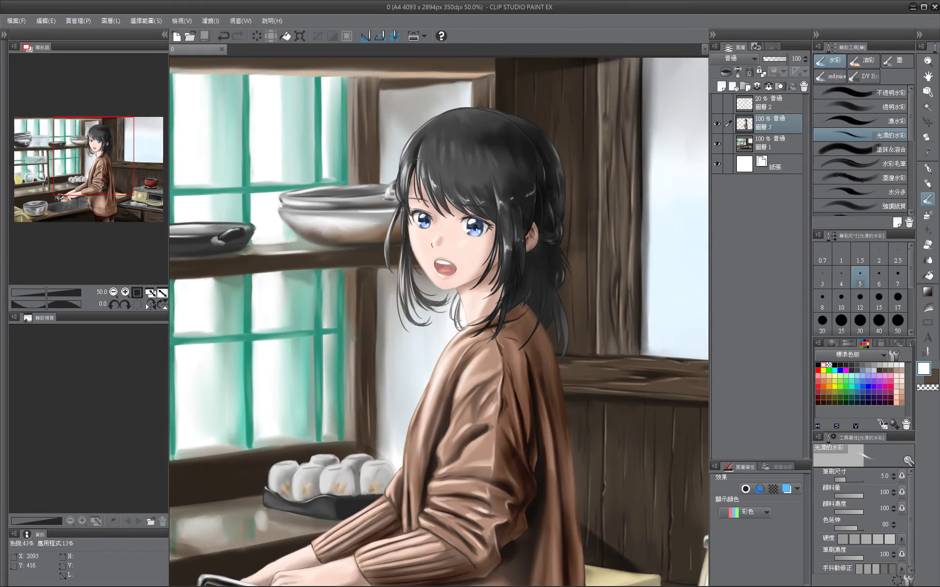
key(bracketleft)
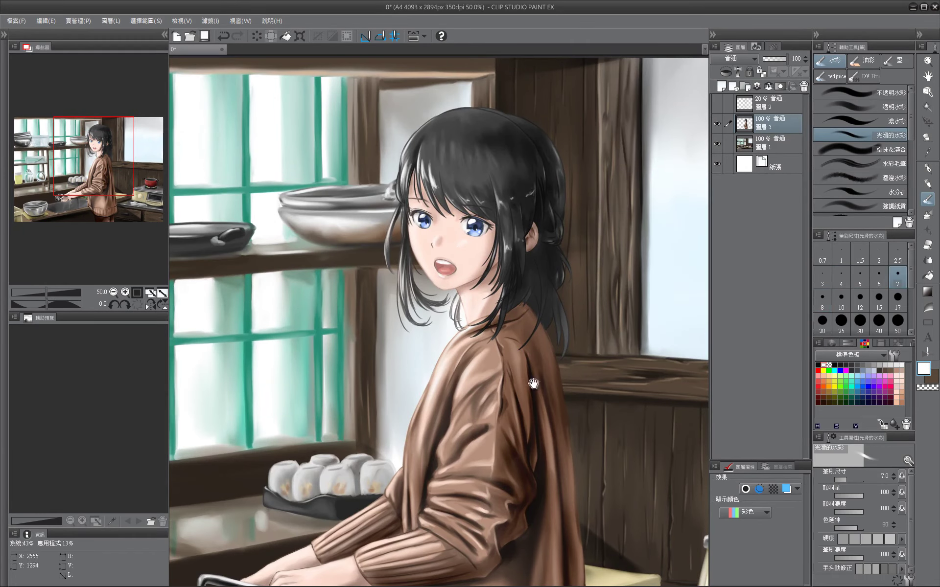
Create a new layer above the girl's layer and set its blending mode to Soft Light (柔光).
key(ctrl+0)
click(721, 86)
click(733, 58)
click(718, 223)
Paint pale cyan light over the girl's hair and face on the Soft Light layer at brush size 150.
key(bracketright)
key(bracketright)
key(bracketright)
key(bracketright)
key(bracketright)
key(bracketright)
key(bracketright)
key(bracketright)
key(bracketright)
key(bracketright)
key(bracketright)
key(bracketright)
key(bracketright)
key(bracketright)
key(bracketright)
key(bracketright)
key(bracketright)
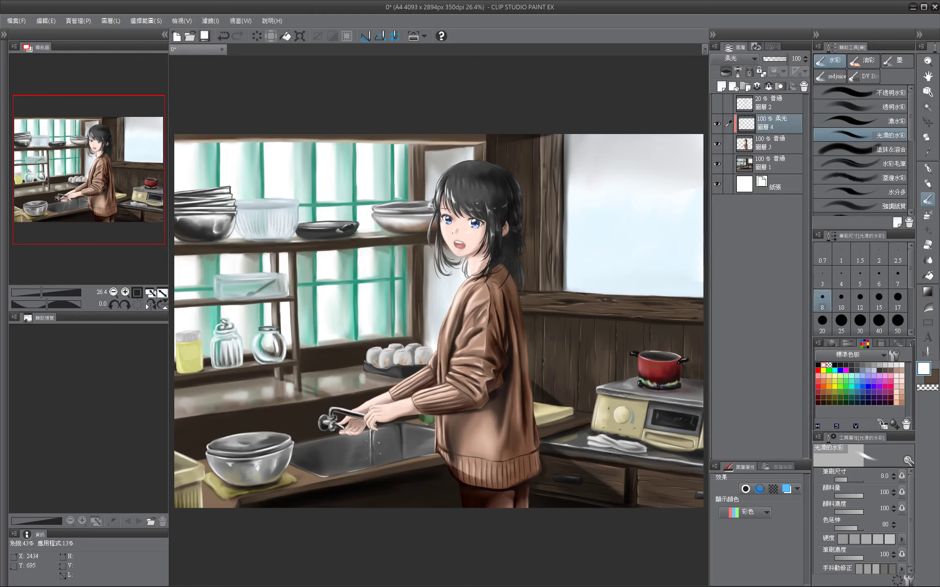
scroll(437, 239, up, 2)
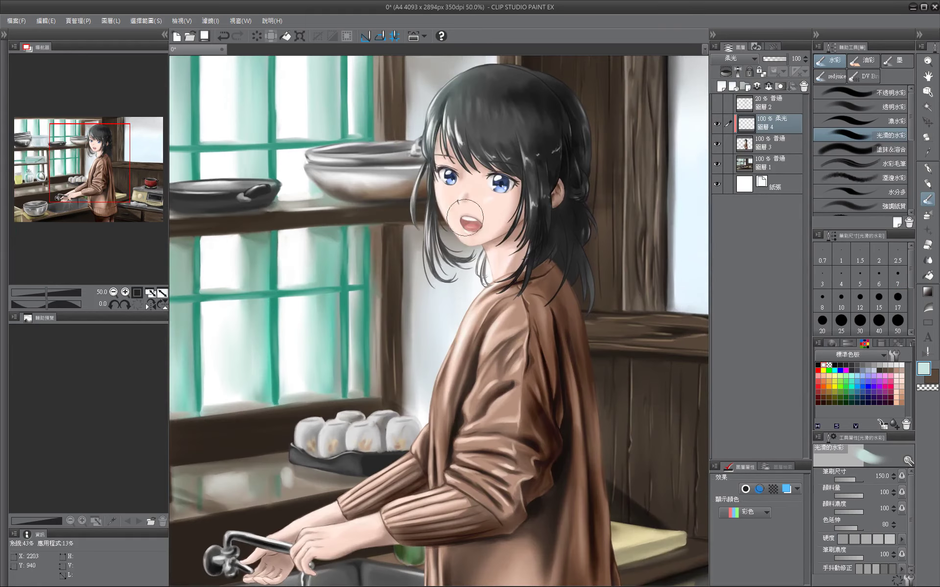
Add pale cyan Soft Light glow along the jaw and neck at brush size 50.
mouse_move(448, 174)
mouse_down()
mouse_move(448, 147)
mouse_move(501, 138)
mouse_up()
key(bracketleft)
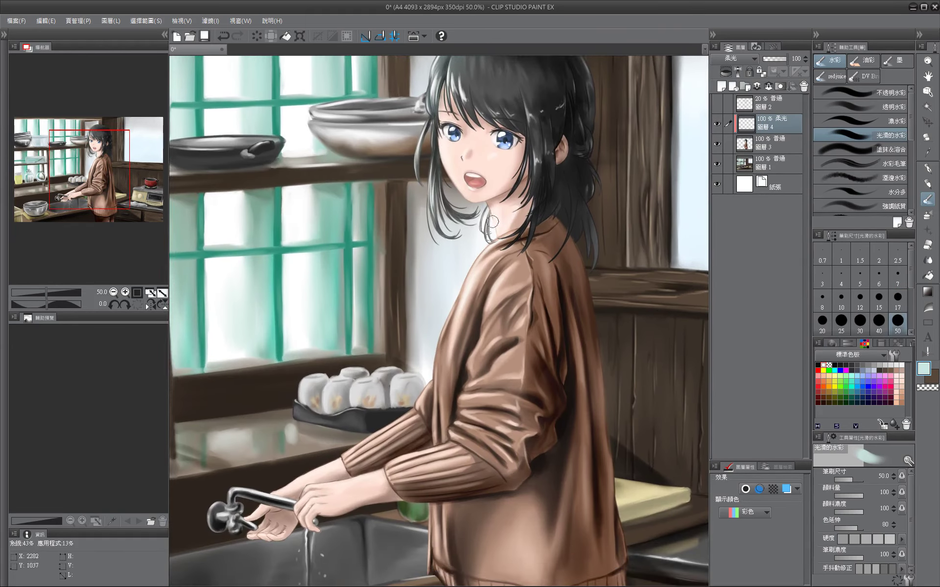
key(bracketright)
key(bracketright)
key(bracketright)
Paint pale cyan Soft Light along the sweater's front, sleeve folds and cuff at brush sizes 50 and 80.
mouse_move(508, 244)
mouse_down()
mouse_move(539, 192)
mouse_move(560, 118)
mouse_up()
key(bracketleft)
key(bracketleft)
key(bracketleft)
key(bracketleft)
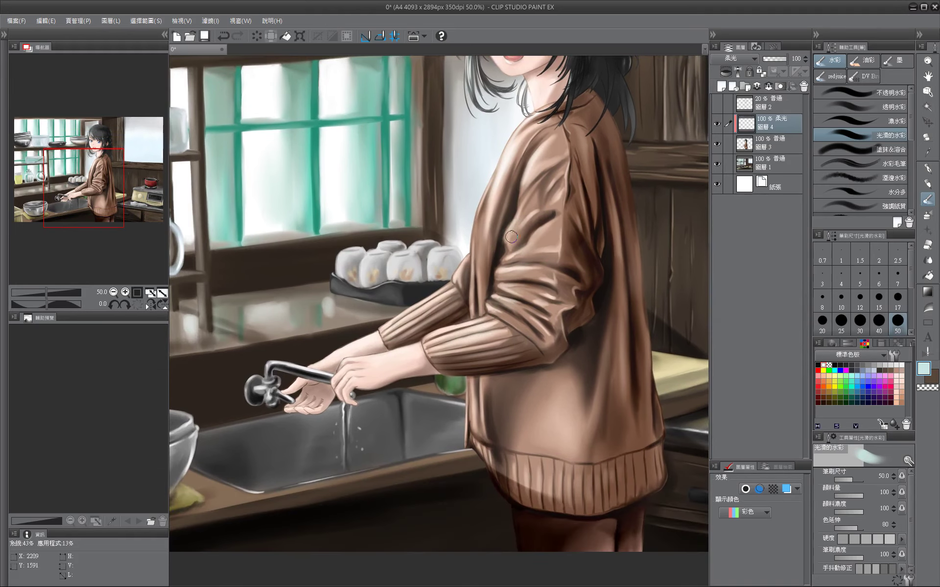
drag(524, 208, 471, 177)
drag(442, 241, 445, 177)
key(bracketright)
mouse_move(420, 333)
mouse_down()
mouse_move(411, 316)
mouse_move(455, 339)
mouse_up()
mouse_move(502, 119)
mouse_down()
mouse_move(570, 342)
mouse_move(576, 435)
mouse_up()
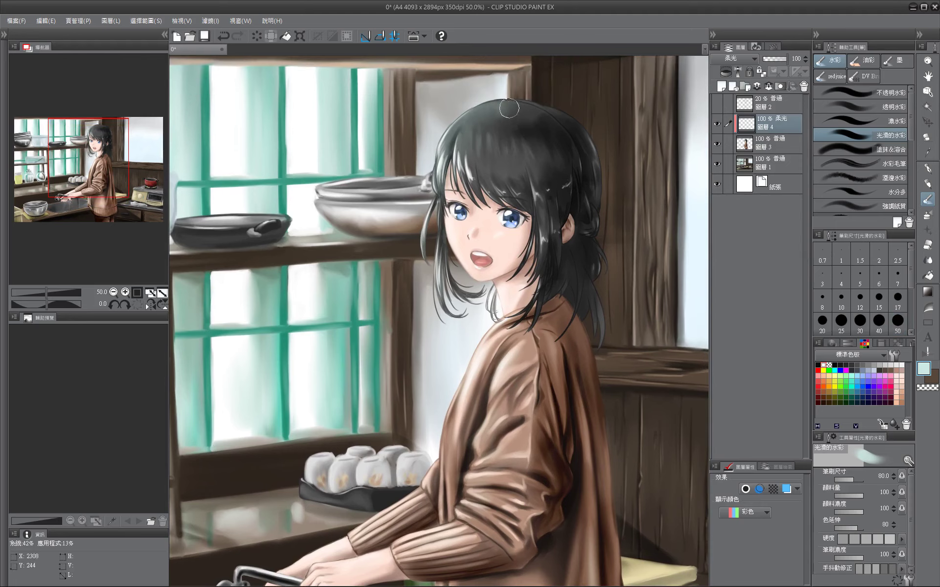
key(ctrl+0)
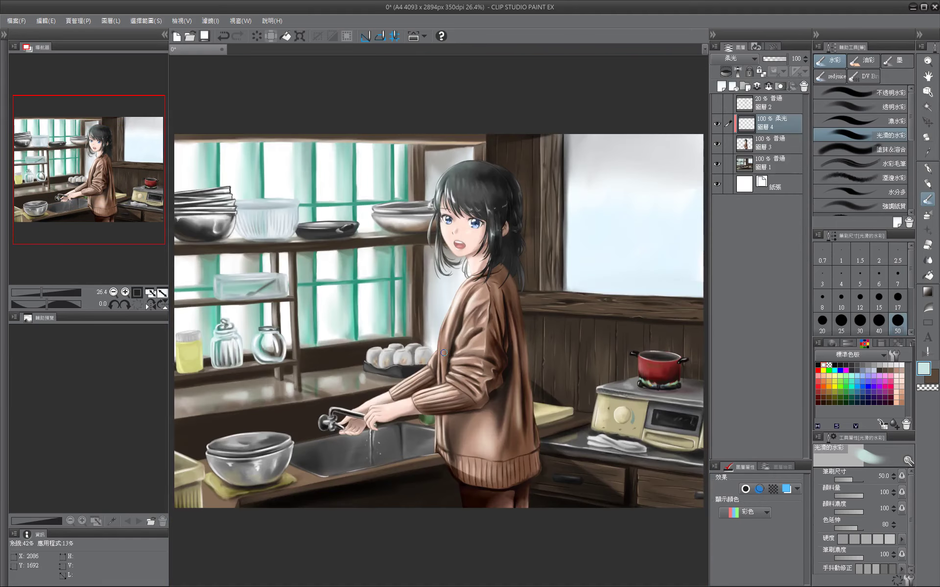
Add white Soft Light along the back of the sweater at brush sizes 100 and 70, and merge the layer into the girl's layer.
drag(595, 386, 591, 347)
key(bracketright)
key(bracketright)
key(bracketright)
key(bracketright)
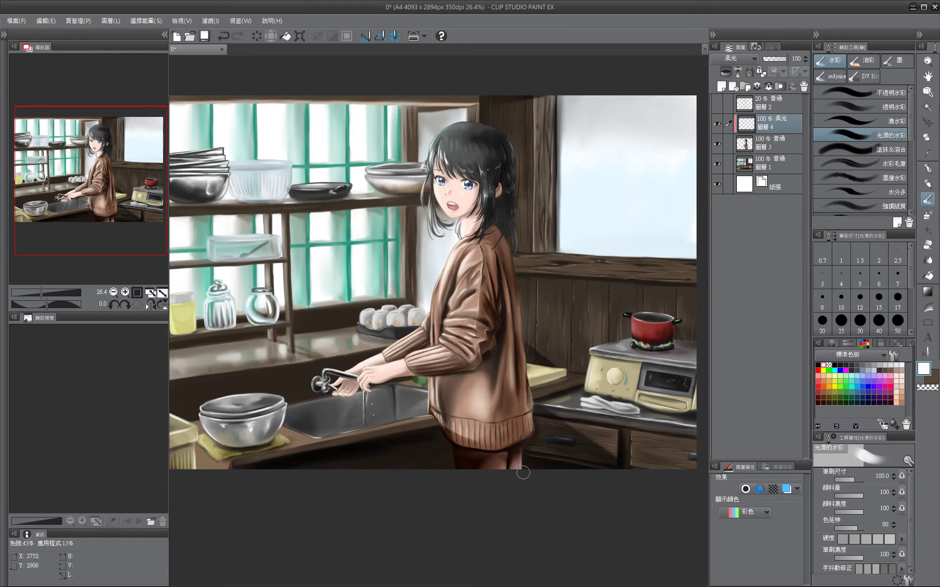
drag(515, 290, 514, 311)
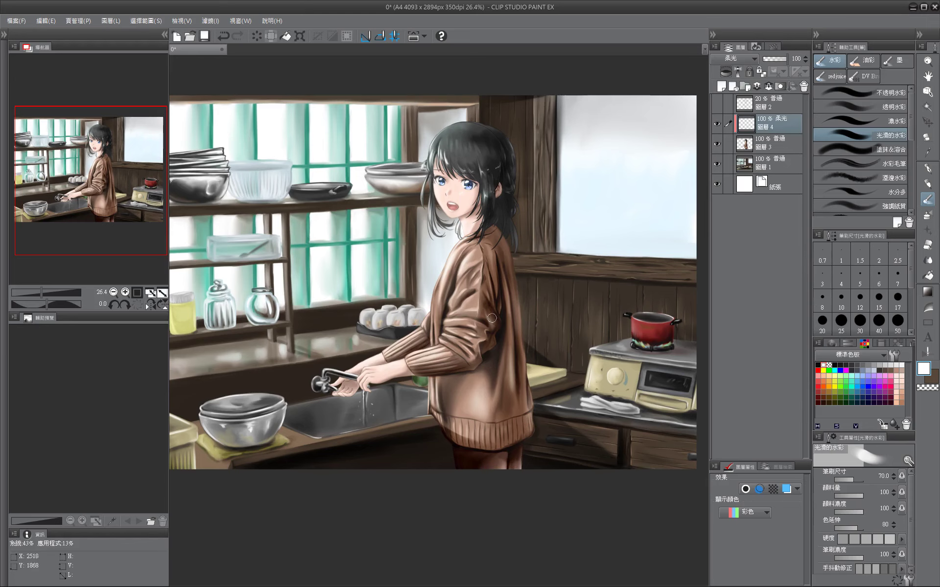
key(bracketleft)
key(bracketleft)
click(757, 86)
Retouch the sweater's shadow behind the sleeve with sampled brown at brush sizes 30 and 17.
scroll(490, 244, up, 5)
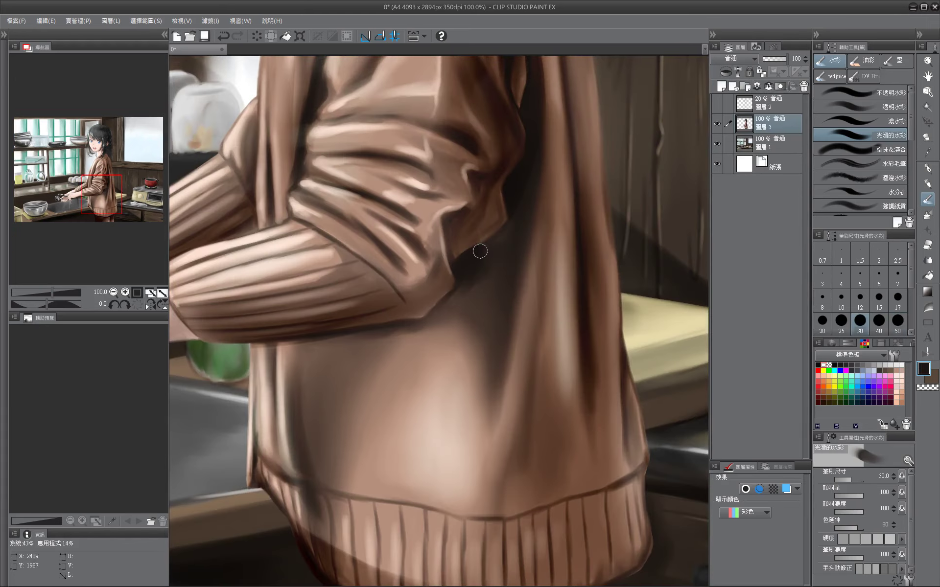
alt+click(491, 244)
key(bracketleft)
key(bracketleft)
key(bracketleft)
key(bracketleft)
key(bracketleft)
scroll(537, 303, down, 5)
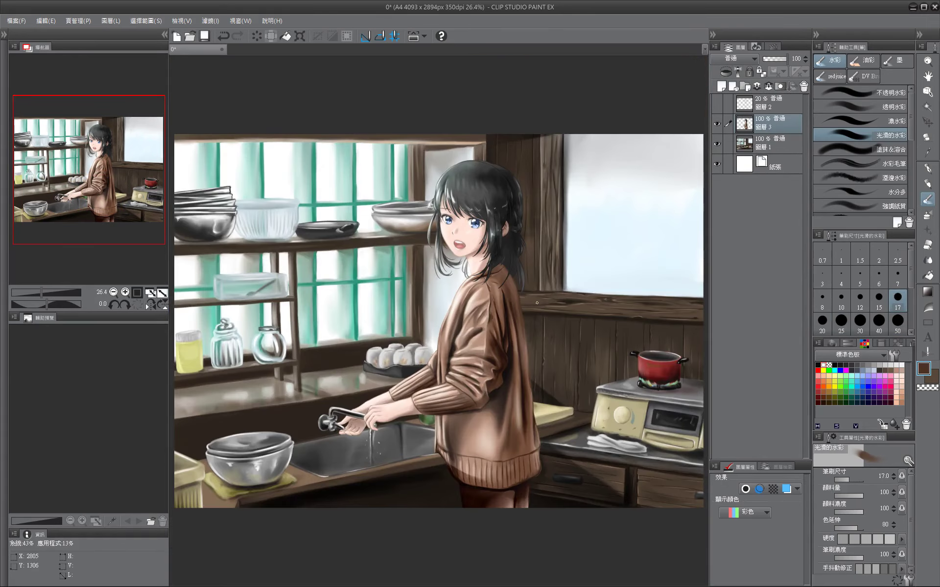
Create a layer beneath the girl's layer and paint white steam above the red pot with the 濕邊水彩 brush.
click(722, 86)
click(890, 177)
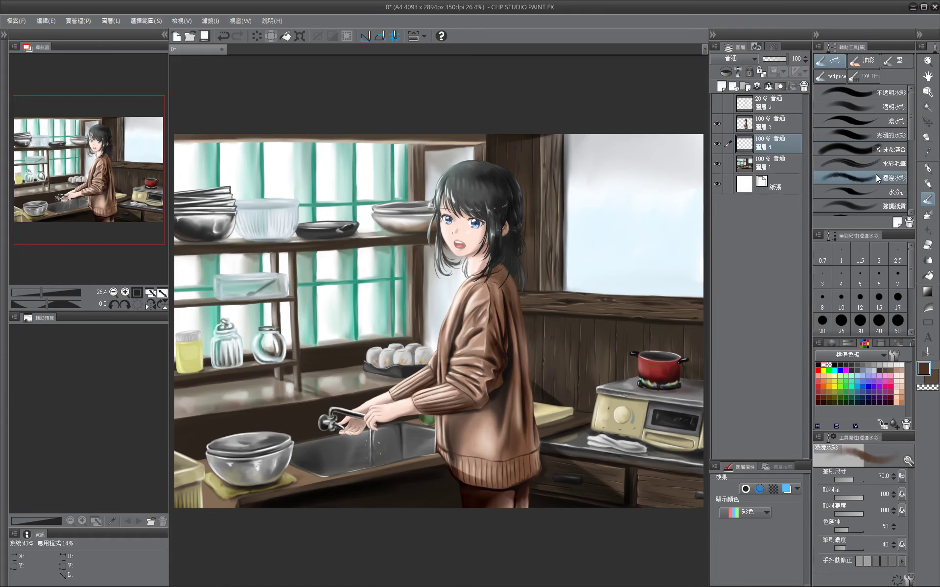
drag(538, 304, 387, 284)
mouse_move(509, 338)
mouse_down()
mouse_move(519, 306)
mouse_move(531, 303)
mouse_up()
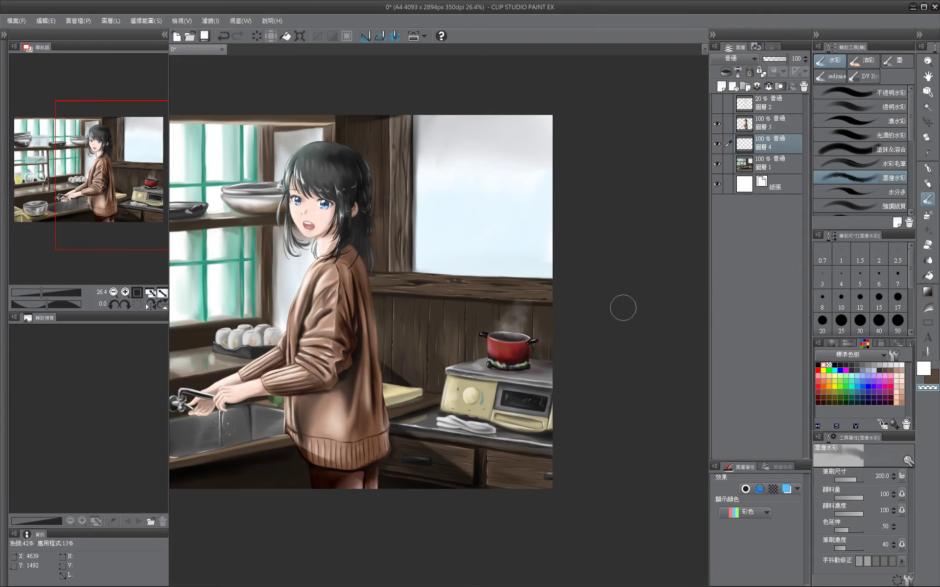
Set the layer above the background to Soft Light (柔光) and paint a turquoise glow around the pot's burner at brush size 100.
click(734, 58)
click(729, 171)
click(824, 370)
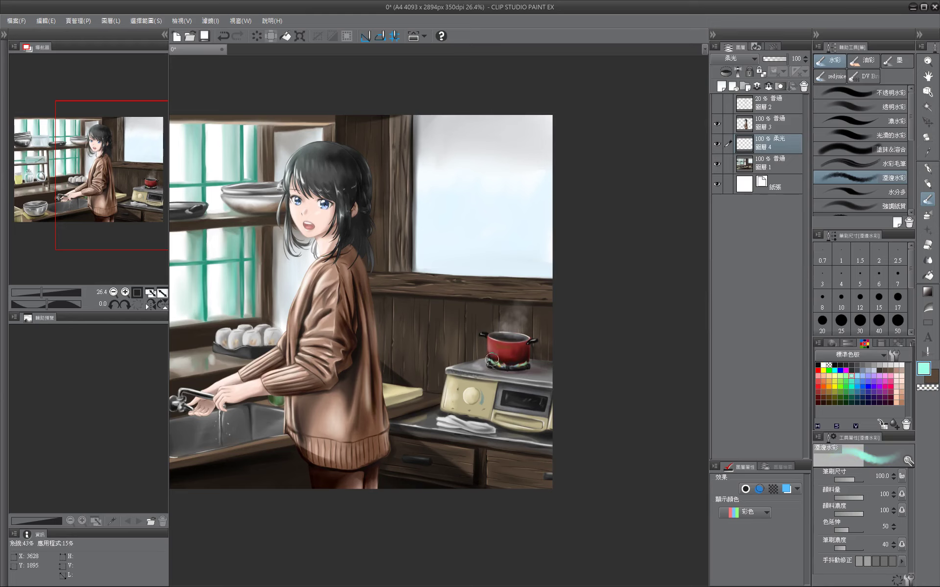
drag(553, 536, 587, 520)
key(bracketright)
click(506, 377)
Paint white Soft Light on the stove, counter and drawers, using the 光滑的水彩 brush at sizes 40 and 80.
key(bracketleft)
key(bracketleft)
key(bracketleft)
key(bracketleft)
key(bracketleft)
key(bracketleft)
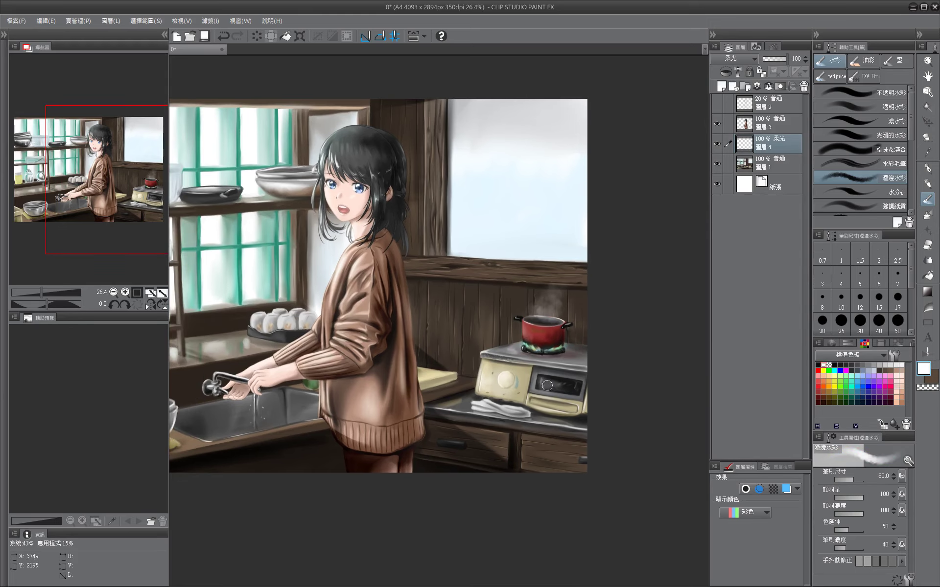
click(861, 136)
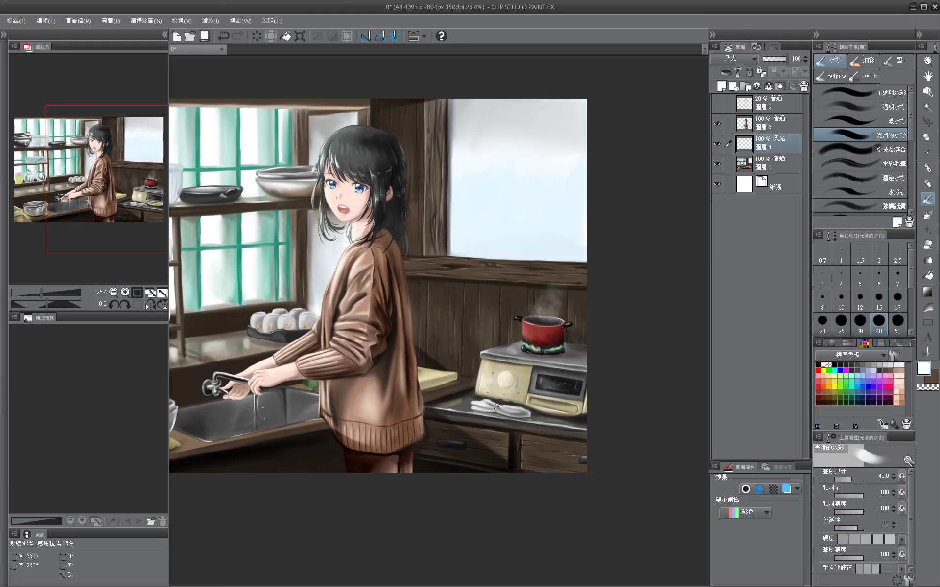
drag(592, 432, 615, 383)
key(bracketright)
key(bracketright)
key(bracketright)
key(bracketright)
key(bracketright)
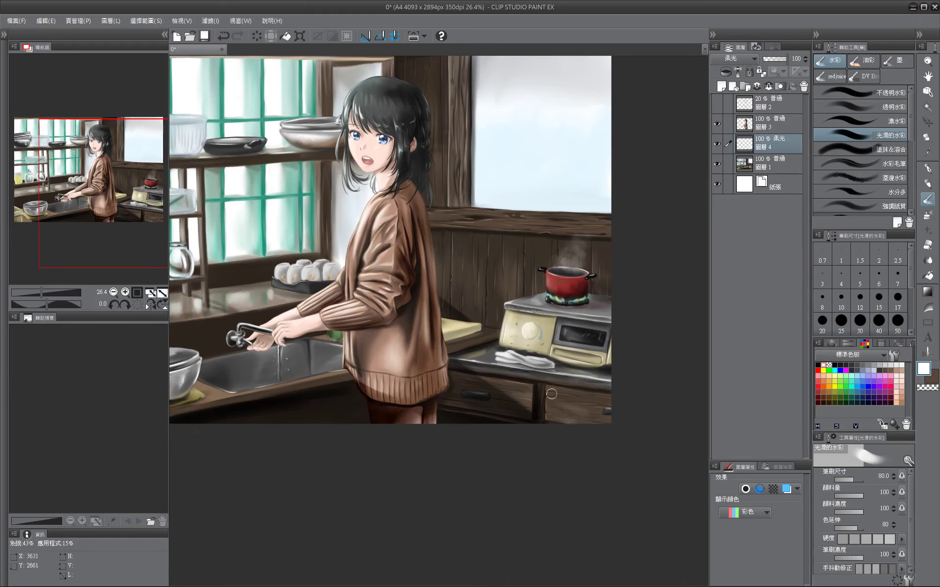
Add broad white Soft Light to the wooden wall and the countertop below the lattice window at brush sizes 70 and 120.
drag(484, 224, 492, 242)
key(bracketright)
key(bracketright)
key(bracketright)
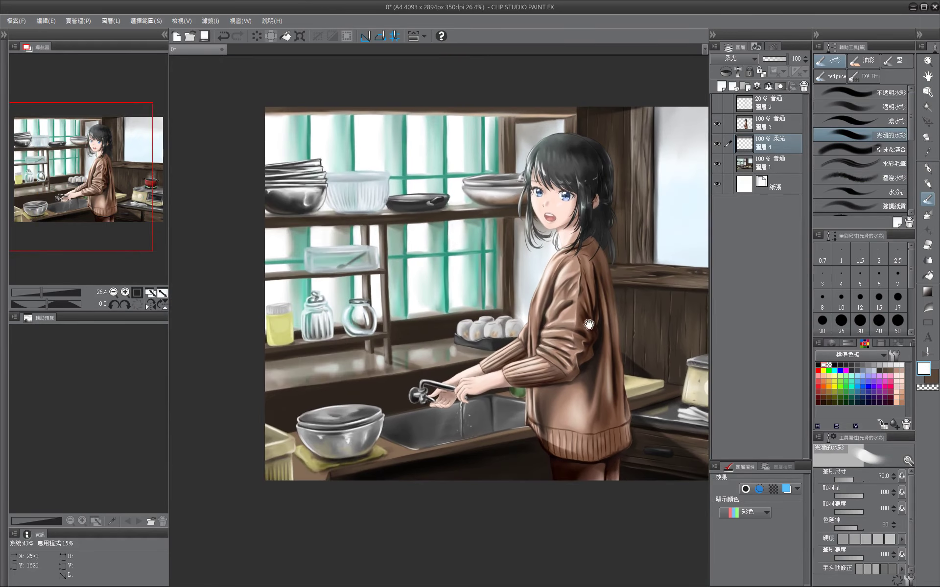
drag(430, 147, 607, 190)
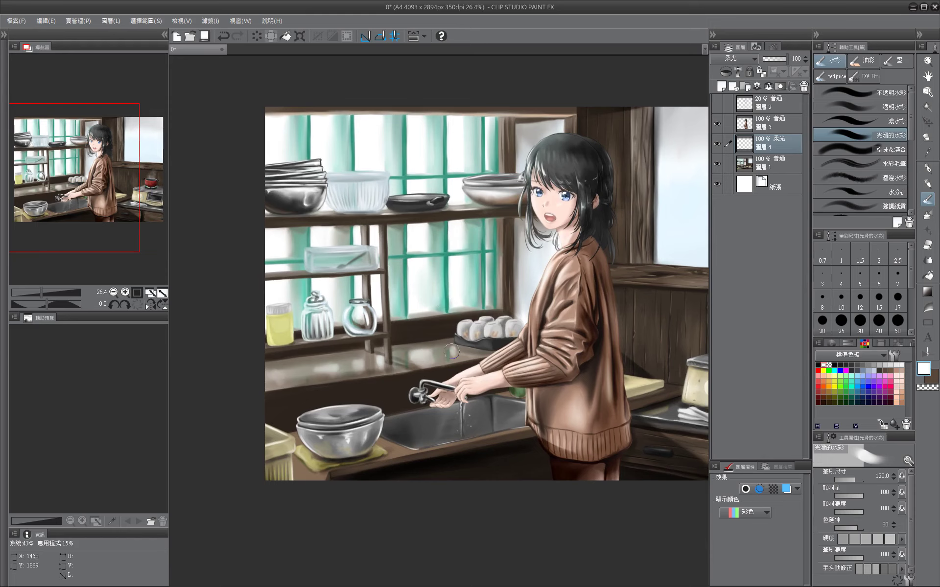
drag(470, 472, 476, 489)
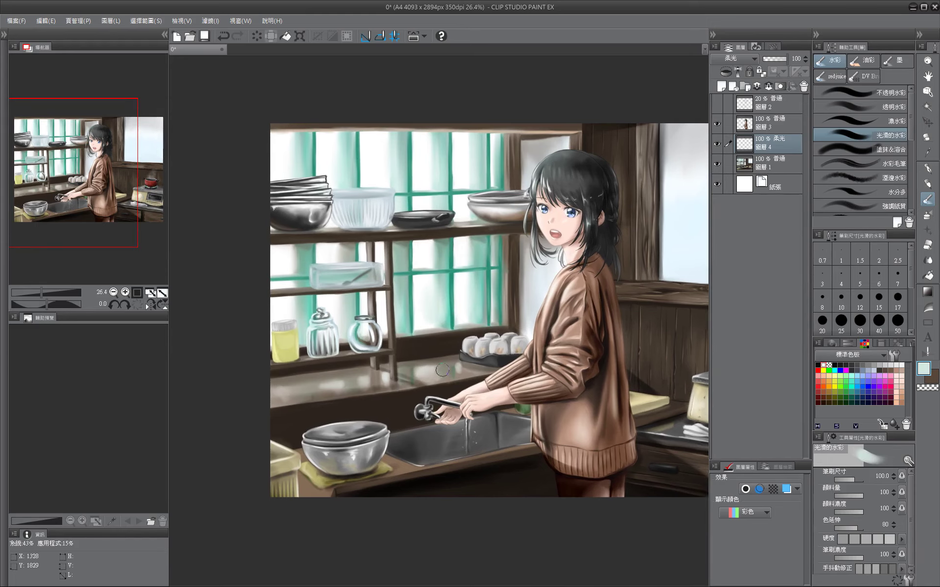
Paint vertical pale cyan Soft Light strokes down the lattice window panes at brush size 30.
key(bracketleft)
key(bracketleft)
key(bracketleft)
key(bracketleft)
key(bracketleft)
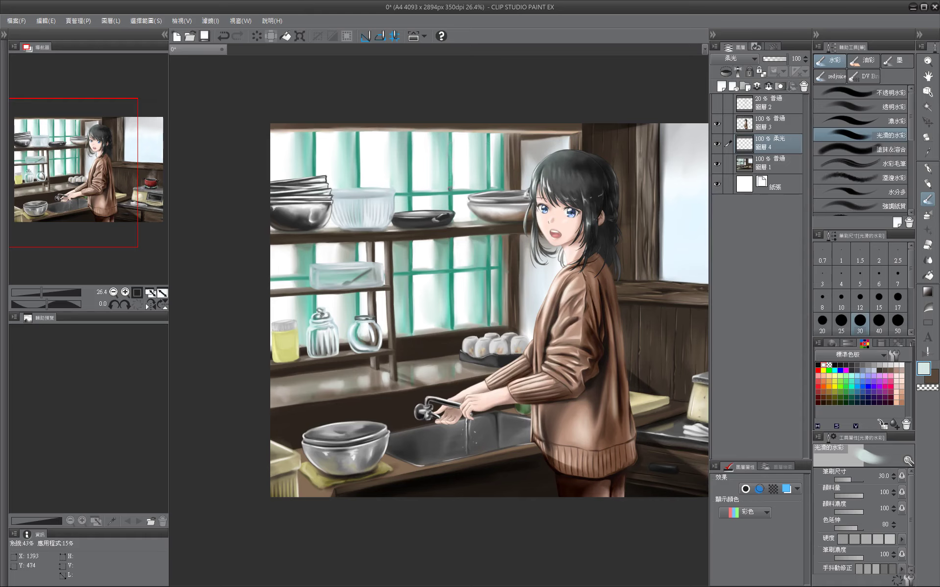
drag(409, 136, 409, 206)
drag(358, 138, 358, 182)
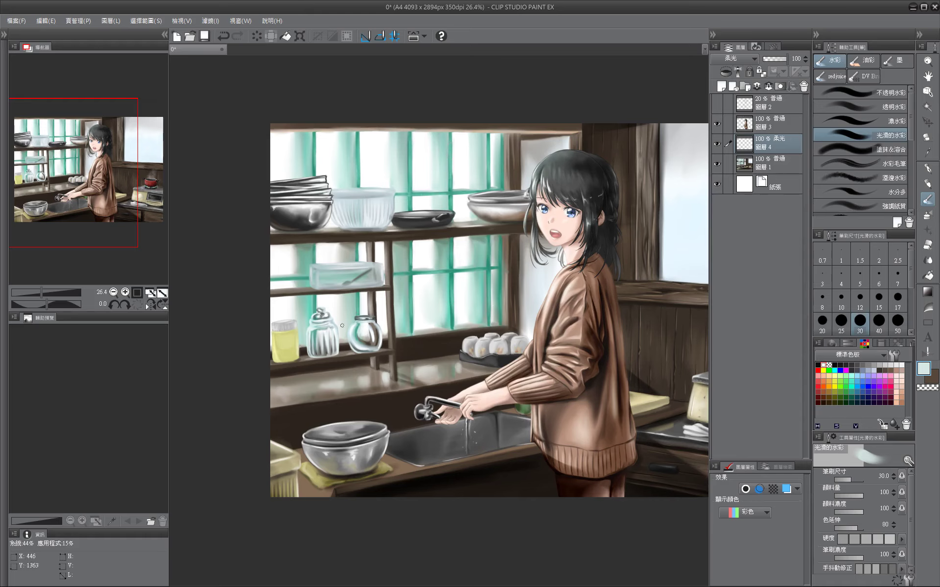
Sample the window frame's teal and paint its reflections on the countertop at brush size 60.
key(bracketright)
key(bracketright)
key(bracketright)
alt+click(484, 338)
key(ctrl+plus)
key(ctrl+plus)
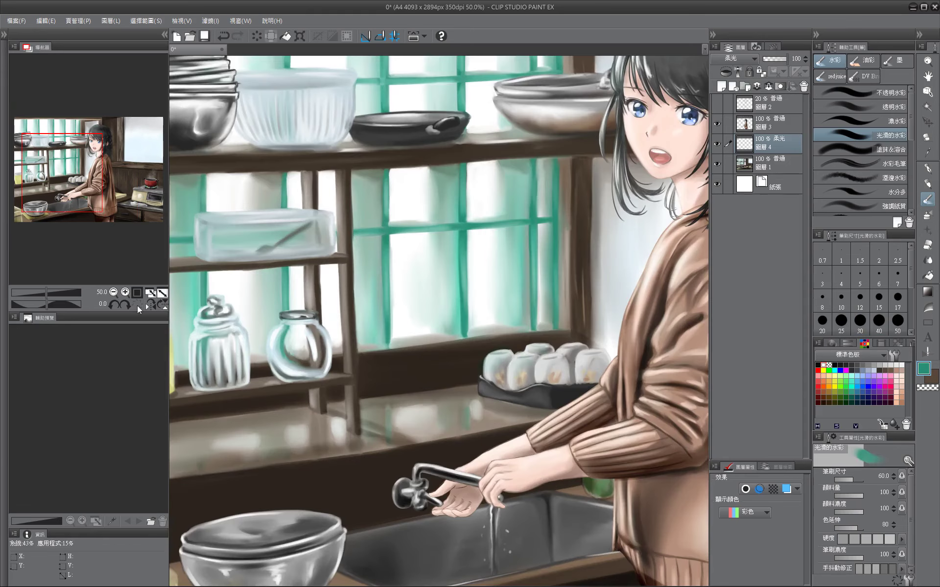
drag(579, 341, 571, 282)
drag(279, 422, 258, 386)
Add small teal reflections to the faucet, cups and stove at brush size 25.
key(bracketleft)
key(bracketleft)
key(bracketleft)
key(bracketleft)
key(bracketleft)
key(bracketleft)
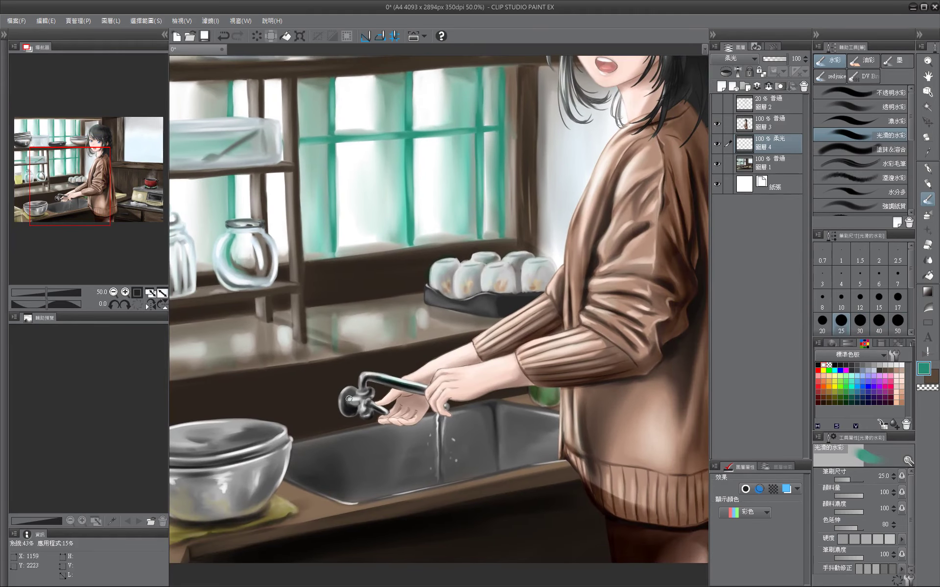
drag(258, 448, 258, 386)
scroll(294, 391, right, 5)
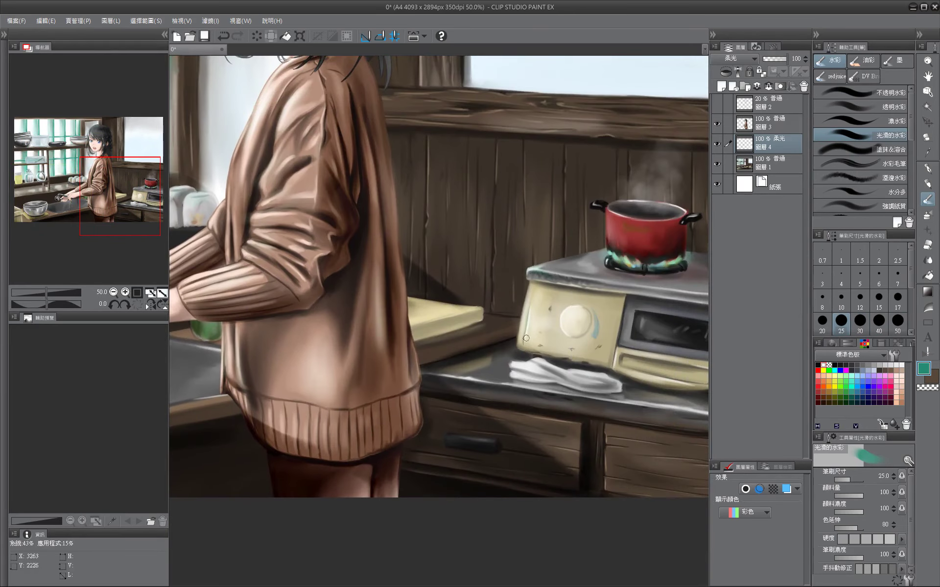
Paint broader teal Soft Light around the window and jars at brush sizes 60 and 50, and save the file.
scroll(484, 275, up, 4)
key(bracketright)
key(bracketright)
key(bracketright)
key(bracketright)
key(bracketright)
key(bracketright)
key(bracketright)
key(bracketright)
key(bracketright)
key(bracketright)
scroll(399, 229, left, 2)
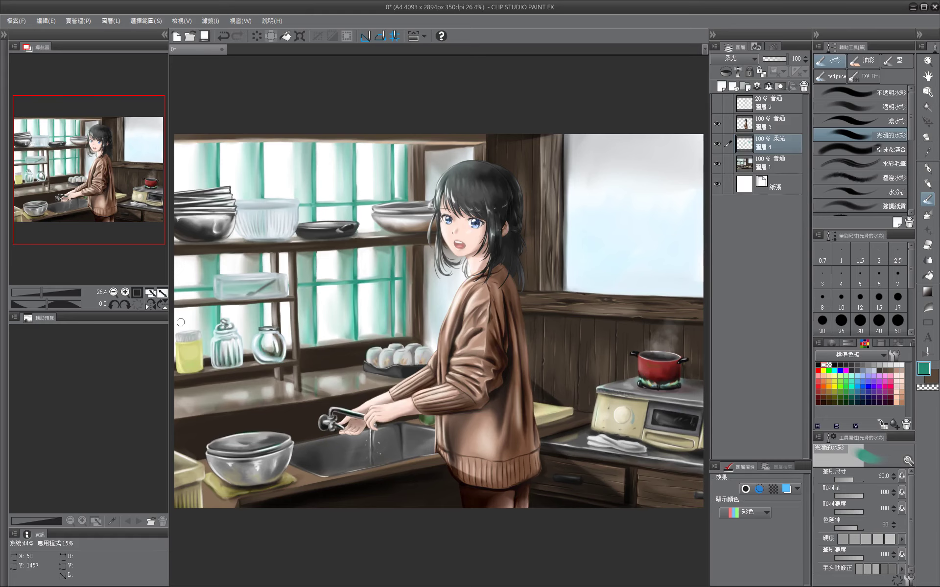
key(bracketleft)
key(ctrl+s)
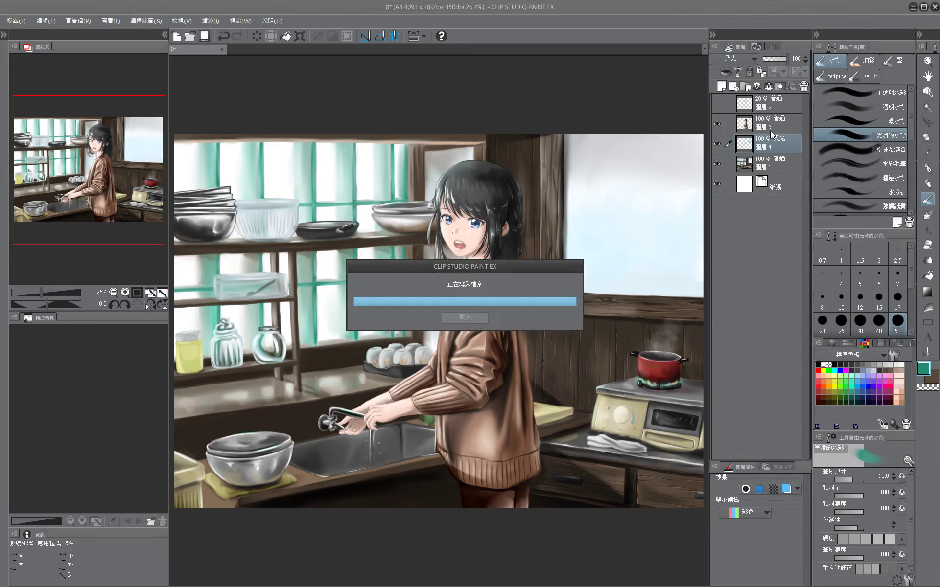
On the girl's layer, select her eye with the selection pen (選擇筆), transform it and clear the selection.
scroll(472, 212, up, 5)
key(m)
drag(482, 254, 490, 261)
key(alt+bracketright)
key(ctrl+t)
key(Return)
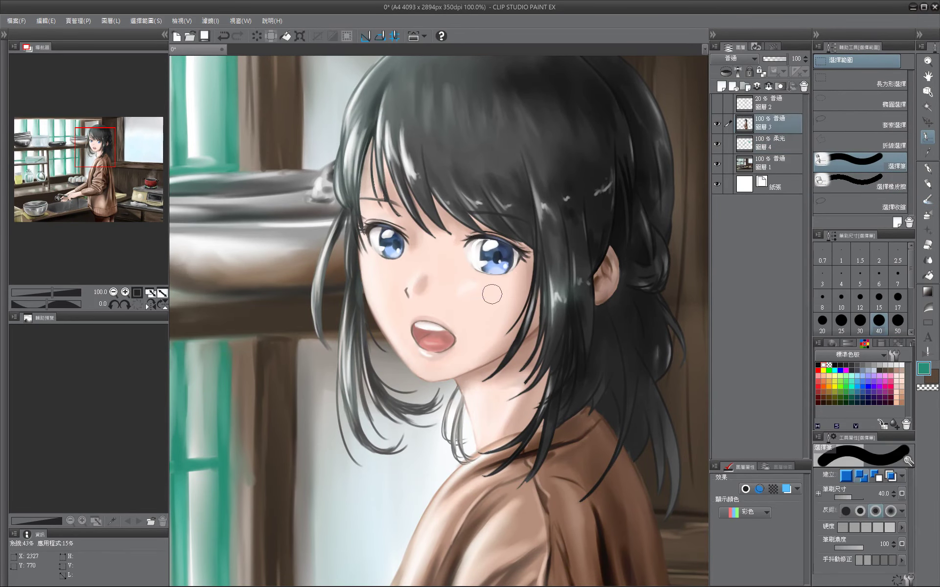
key(ctrl+d)
Refine the girl's eye details and white highlights with sampled colours at brush sizes 5 to 8.
key(b)
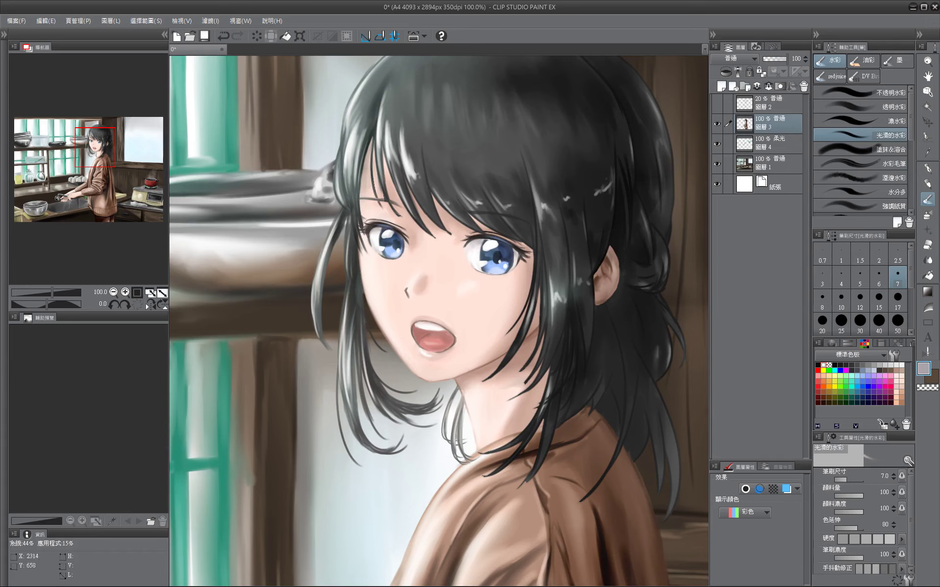
key(bracketleft)
key(bracketleft)
alt+click(488, 239)
key(bracketleft)
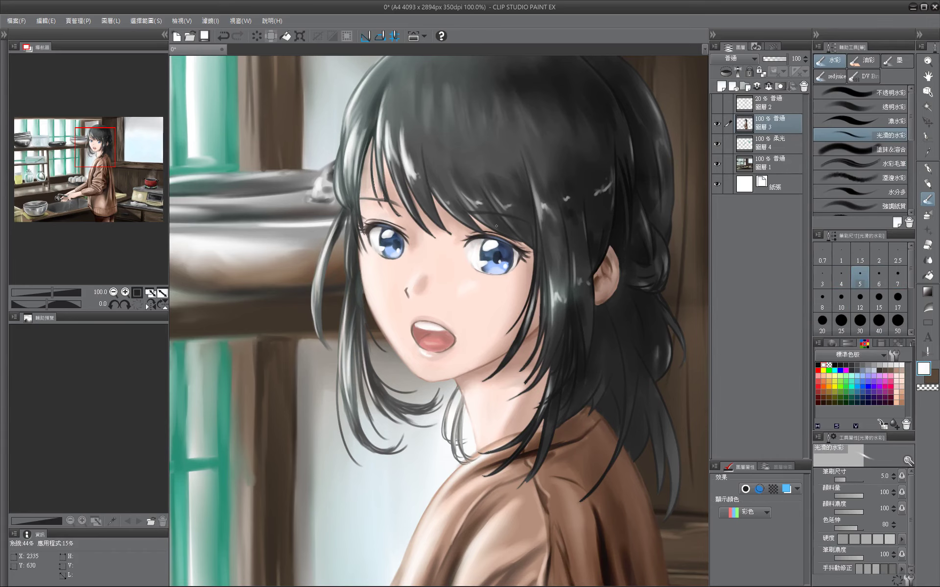
alt+click(488, 273)
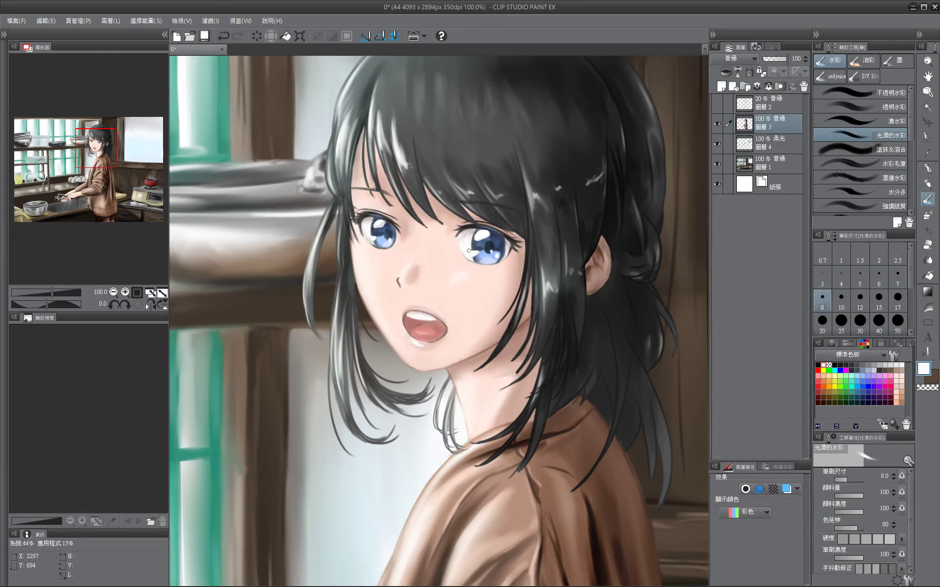
key(bracketright)
key(bracketright)
key(bracketright)
key(bracketright)
Touch up the girl's nose and mouth area with sampled skin tones at brush sizes 5 and 6, and save the file.
drag(410, 281, 411, 257)
alt+click(412, 256)
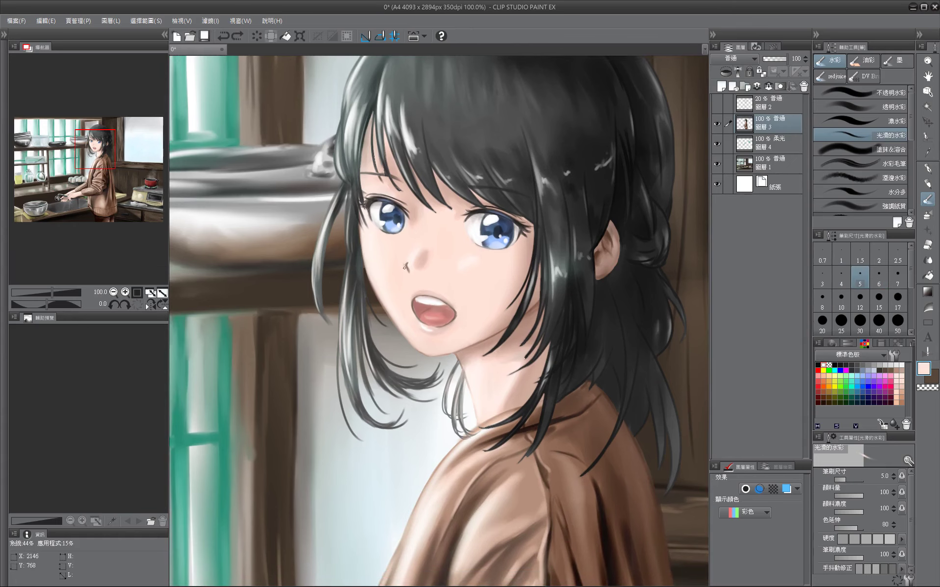
key(bracketright)
alt+click(467, 301)
key(bracketleft)
key(bracketleft)
key(bracketleft)
key(ctrl+0)
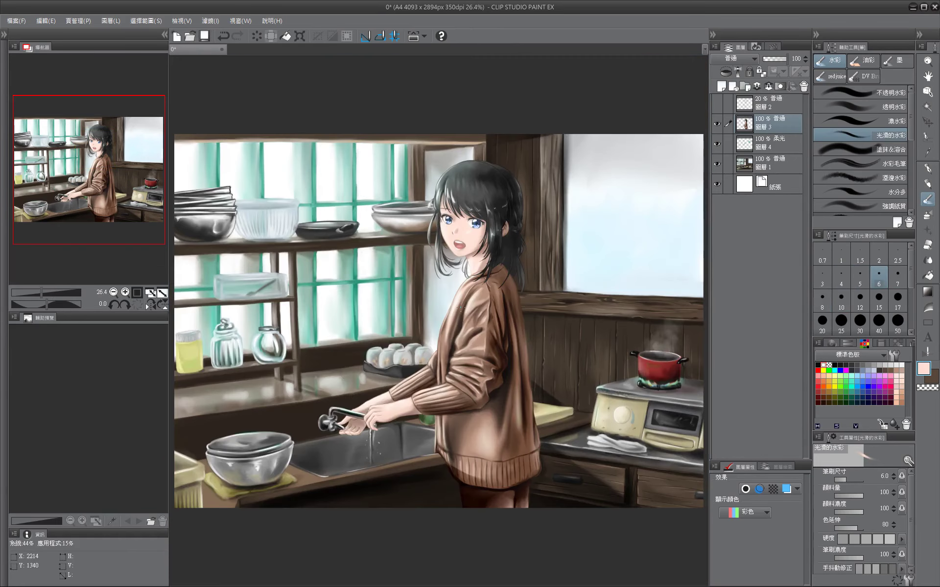
click(205, 35)
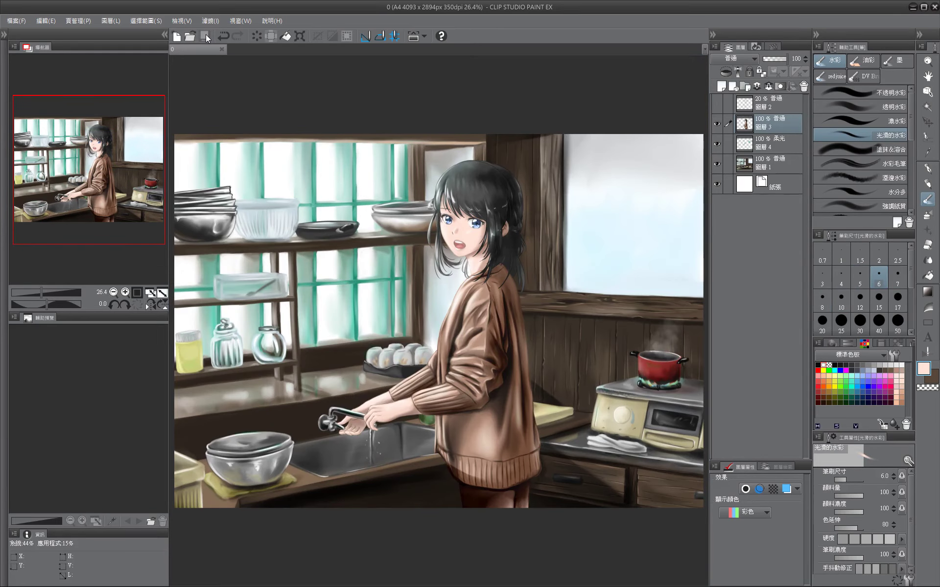
Erase part of the Soft Light layer over the plain window and wooden wall at brush sizes 170 and 200, and save.
click(773, 142)
drag(636, 228, 678, 230)
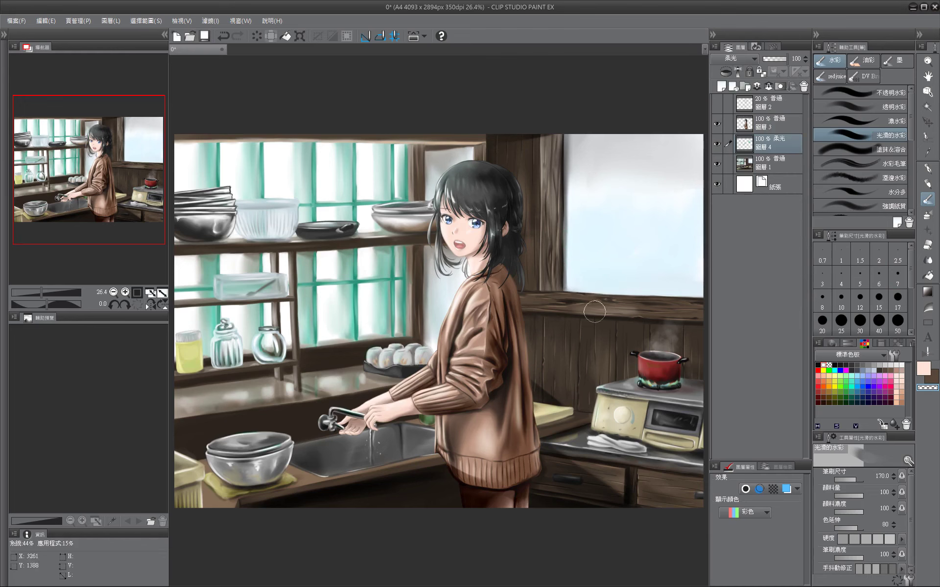
key(bracketright)
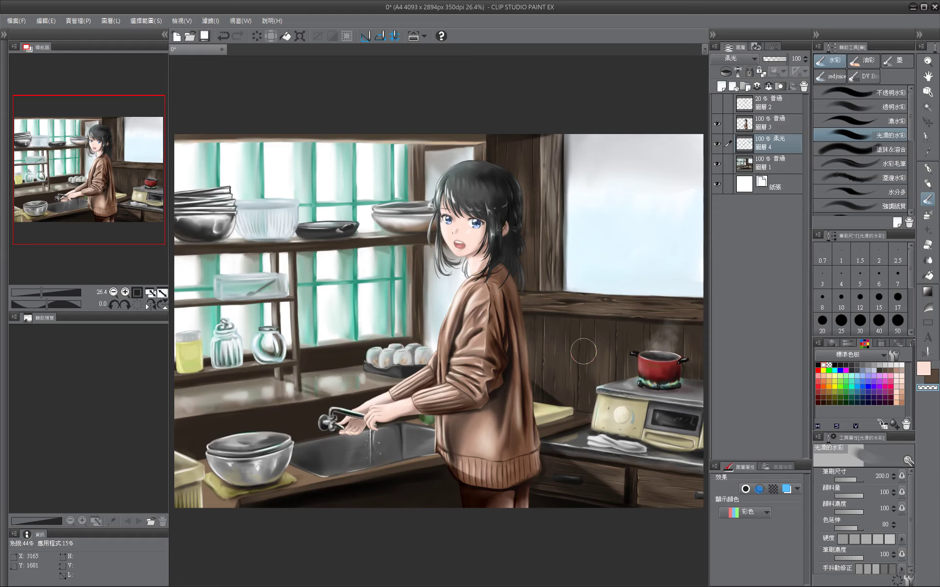
key(ctrl+s)
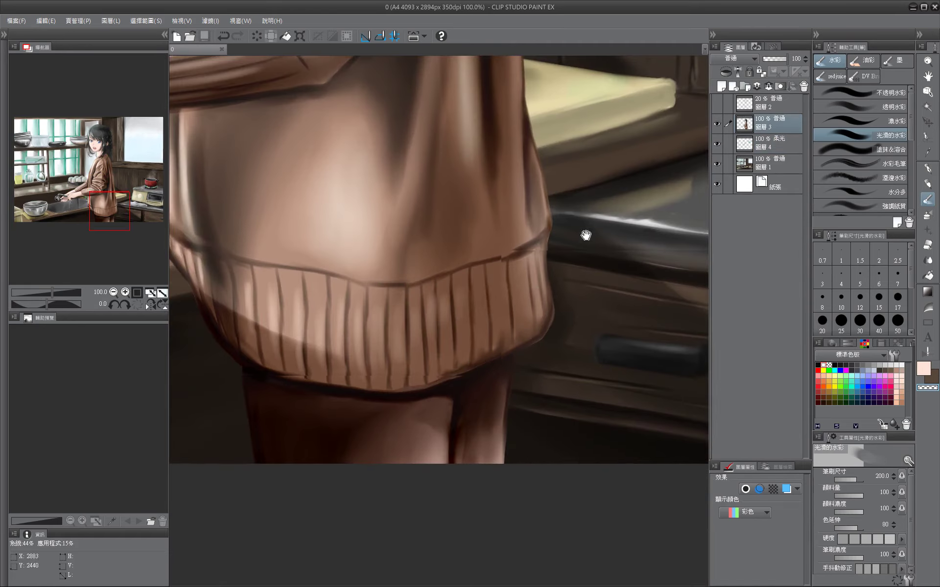
Clean up the outline of the sweater's ribbed hem on the girl's layer with dark brown at brush size 8.
key(bracketright)
key(bracketright)
key(bracketright)
key(bracketright)
key(bracketright)
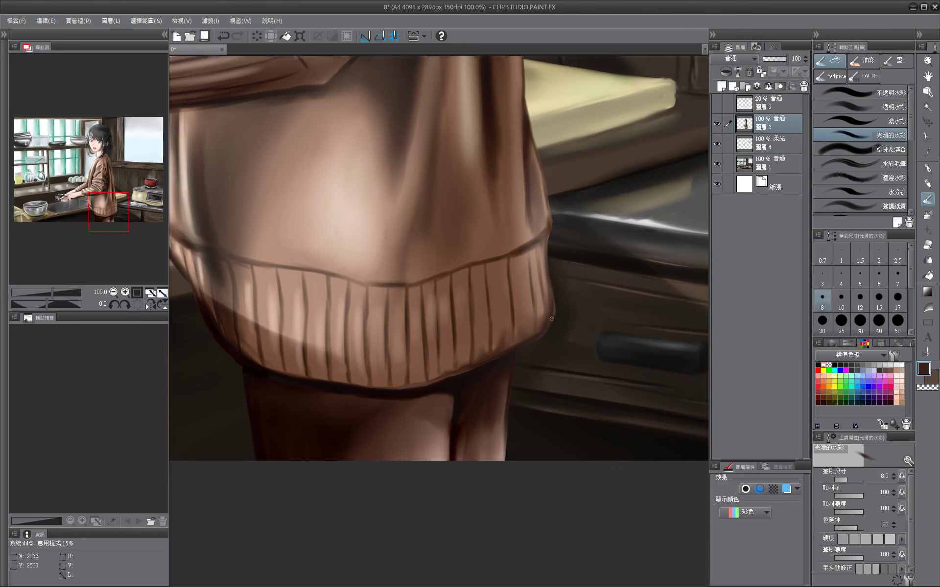
key(bracketleft)
key(bracketleft)
key(bracketright)
key(ctrl+0)
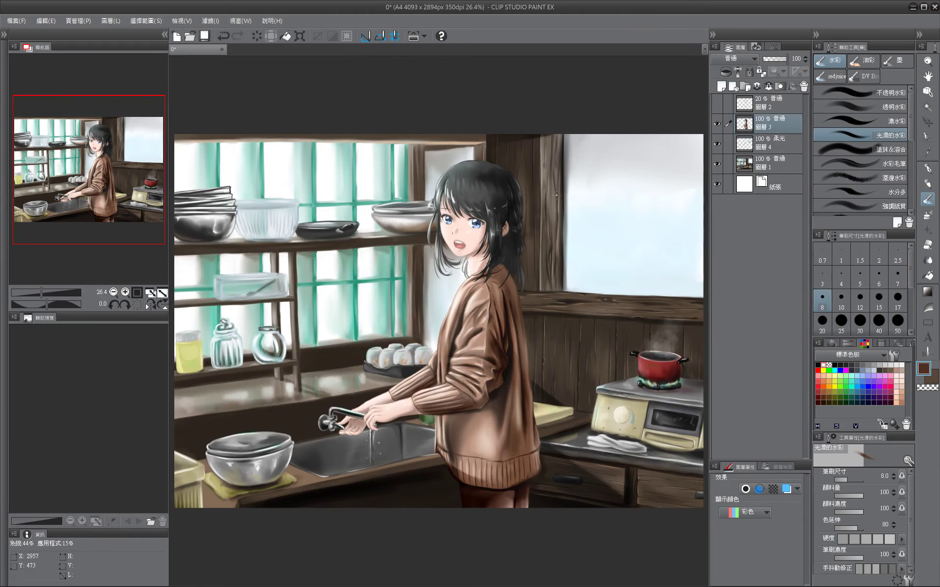
Save the file and touch up the background layer with sampled dark tones at brush sizes 8 and 10.
key(ctrl+s)
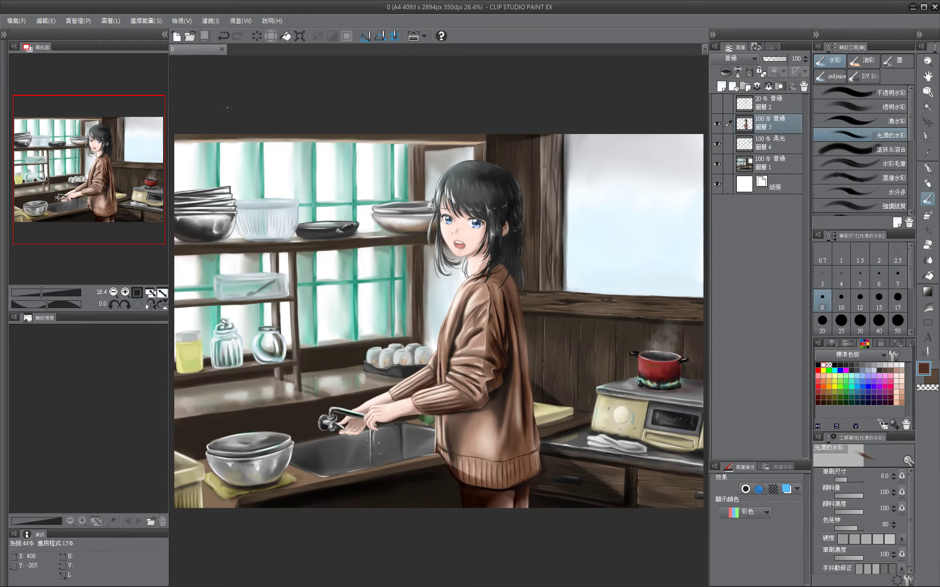
scroll(475, 388, up, 3)
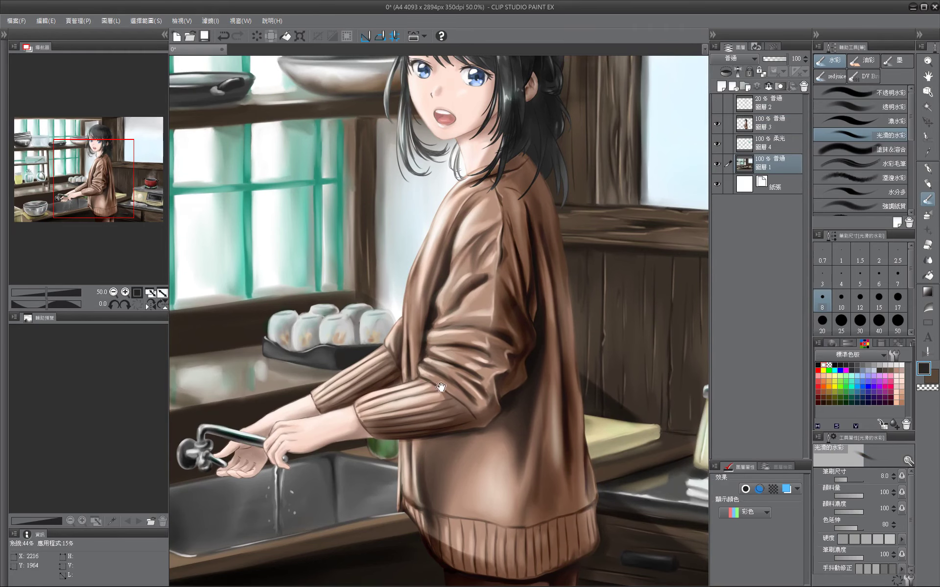
key(ctrl+0)
key(bracketright)
alt+click(520, 345)
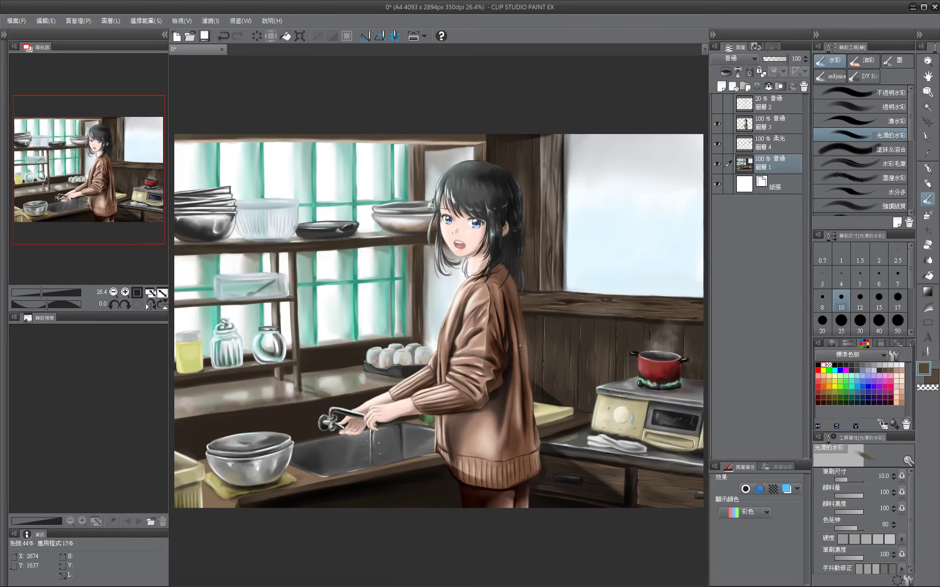
Create a new layer below the girl's layer and set its blend mode to Hard Light.
click(721, 86)
click(733, 58)
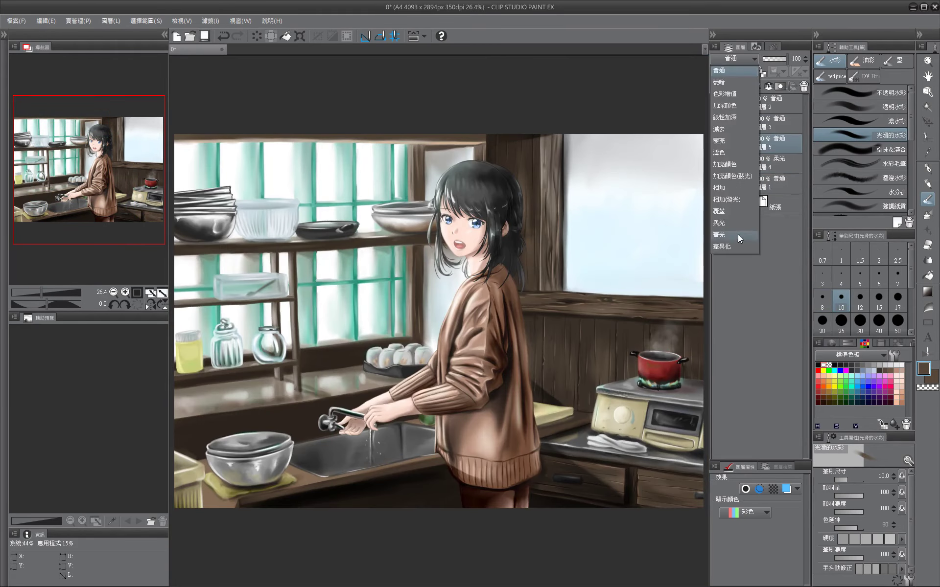
click(738, 234)
Paint a soft white glow over the window and shelves on the Hard Light layer at brush sizes 800 and 700.
drag(398, 209, 432, 185)
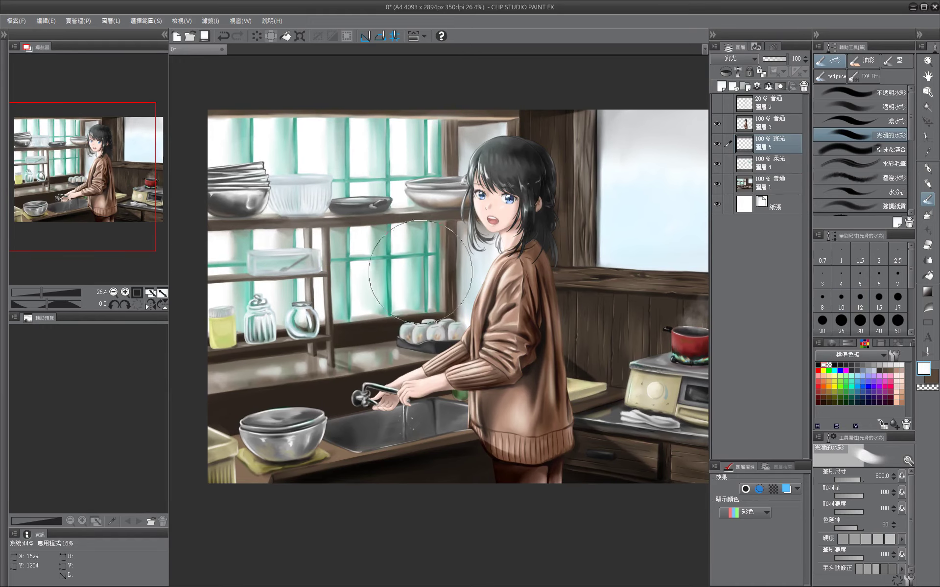
key(bracketleft)
key(bracketleft)
key(bracketleft)
key(bracketleft)
key(bracketleft)
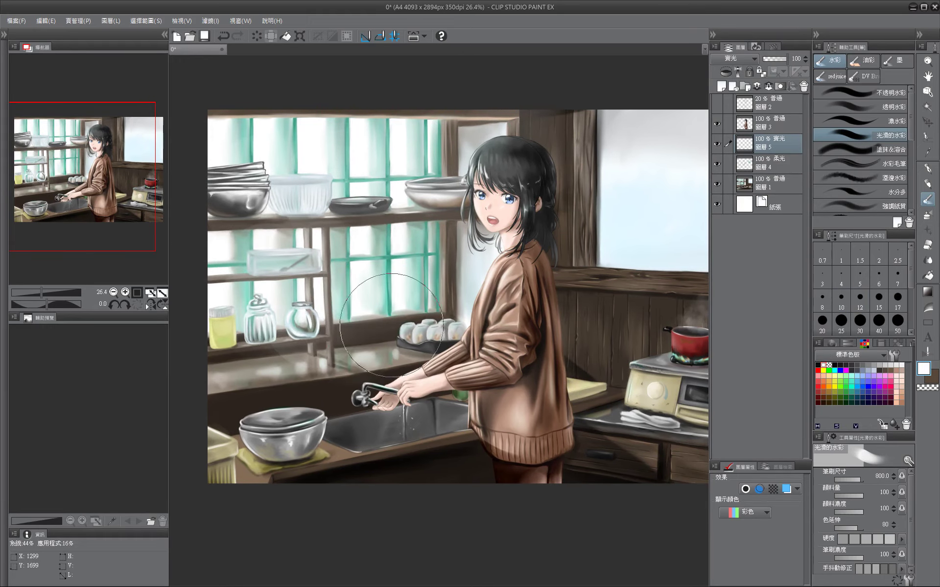
scroll(220, 336, up, 2)
mouse_move(379, 301)
mouse_down()
mouse_move(420, 231)
mouse_move(440, 313)
mouse_move(398, 200)
mouse_move(341, 284)
mouse_up()
key(bracketright)
key(bracketright)
key(bracketright)
key(bracketright)
key(bracketright)
drag(262, 147, 286, 95)
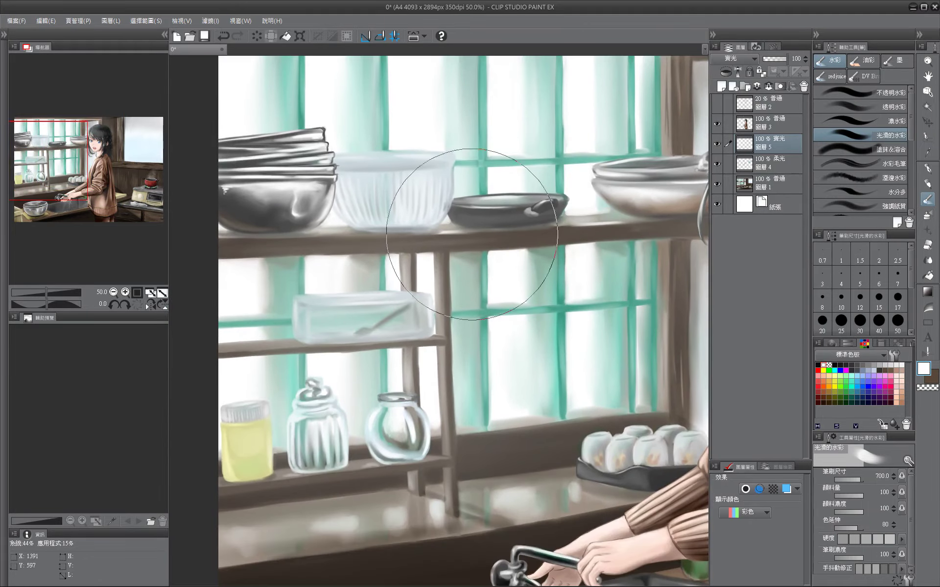
Erase the Hard Light glow from the beam above the window with transparent colour at brush size 70.
drag(240, 31, 275, 177)
key(bracketleft)
key(bracketleft)
key(bracketleft)
key(bracketleft)
key(bracketleft)
key(bracketleft)
key(bracketleft)
key(bracketleft)
key(bracketleft)
key(bracketleft)
key(bracketleft)
key(bracketleft)
drag(520, 179, 272, 193)
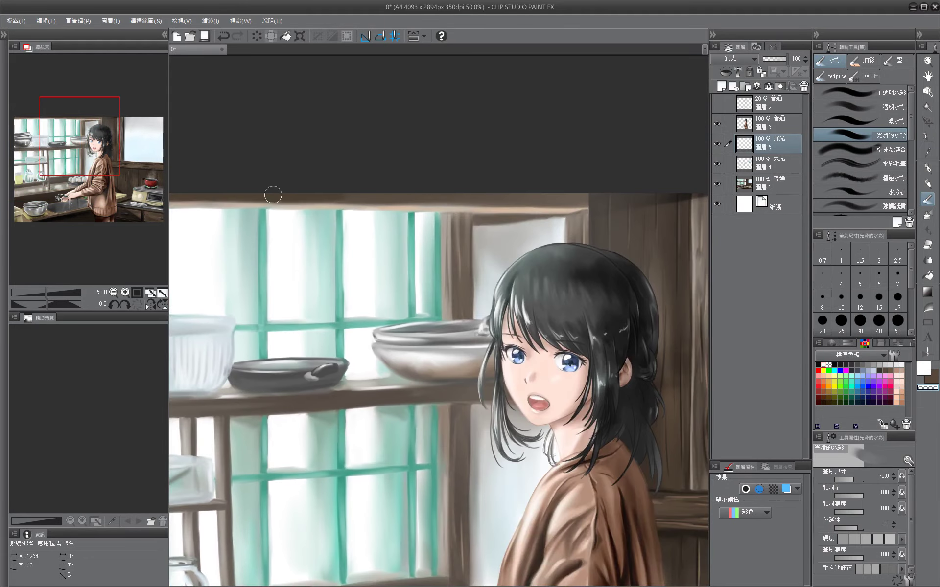
mouse_move(573, 198)
mouse_down()
mouse_move(468, 216)
mouse_move(471, 162)
mouse_move(503, 157)
mouse_up()
Erase the glow over the stacked bowls, dark pan and upper shelf at brush sizes 30 and 60.
key(bracketleft)
key(bracketleft)
key(bracketleft)
key(bracketleft)
key(bracketleft)
key(bracketleft)
key(bracketright)
key(bracketright)
key(bracketright)
key(bracketright)
mouse_move(220, 318)
mouse_down()
mouse_move(303, 299)
mouse_move(277, 301)
mouse_move(373, 257)
mouse_move(505, 241)
mouse_up()
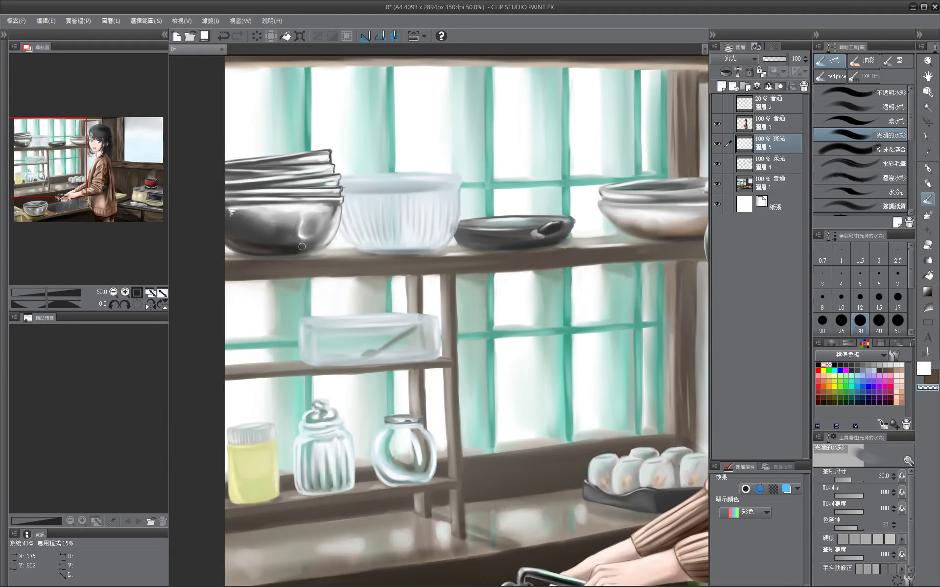
key(bracketright)
key(bracketright)
key(bracketright)
drag(255, 252, 88, 260)
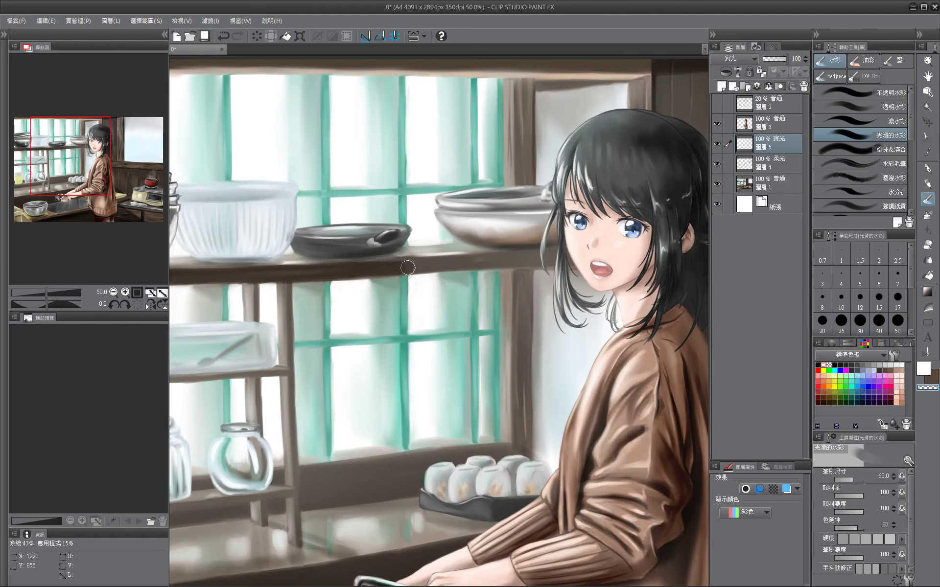
Erase the glow from the wooden window post beside the girl at brush size 50.
drag(534, 218, 539, 123)
key(bracketleft)
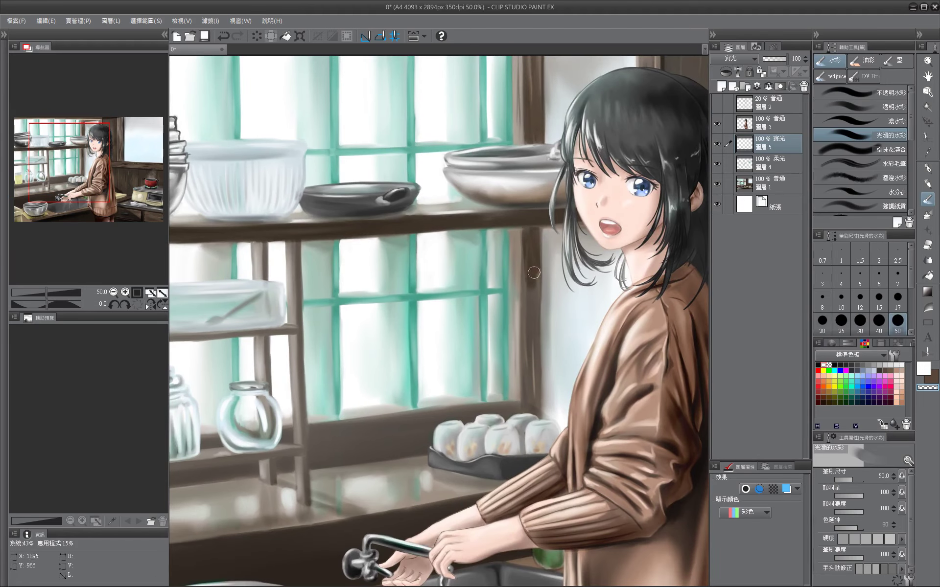
drag(531, 235, 531, 289)
key(bracketleft)
mouse_move(318, 245)
mouse_down()
mouse_move(490, 165)
mouse_move(495, 406)
mouse_up()
drag(455, 157, 463, 394)
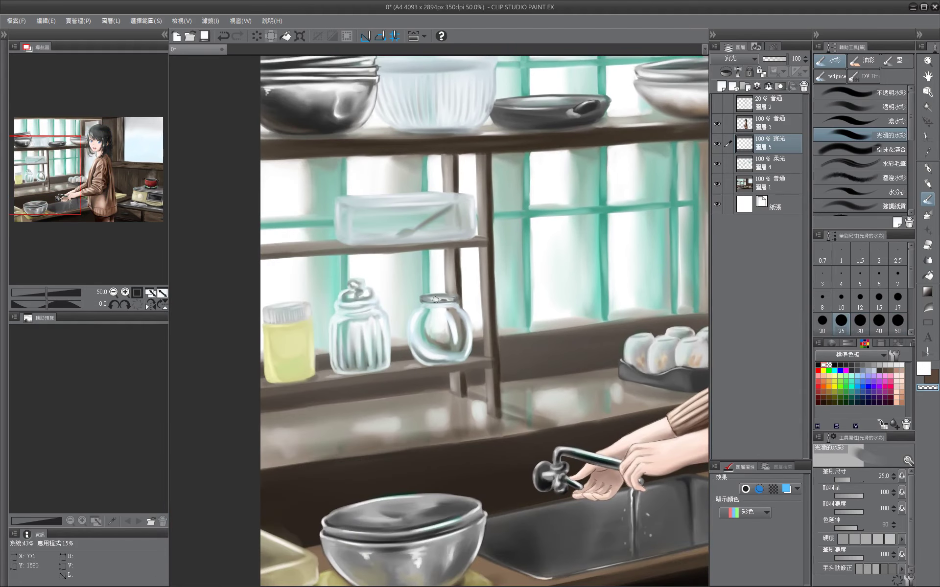
Erase the glow along the lower jar shelf and its supports at brush sizes 25 and 40.
key(bracketright)
key(bracketright)
drag(401, 386, 264, 399)
mouse_move(480, 372)
mouse_down()
mouse_move(338, 400)
mouse_move(284, 395)
mouse_up()
key(bracketleft)
key(bracketleft)
key(bracketleft)
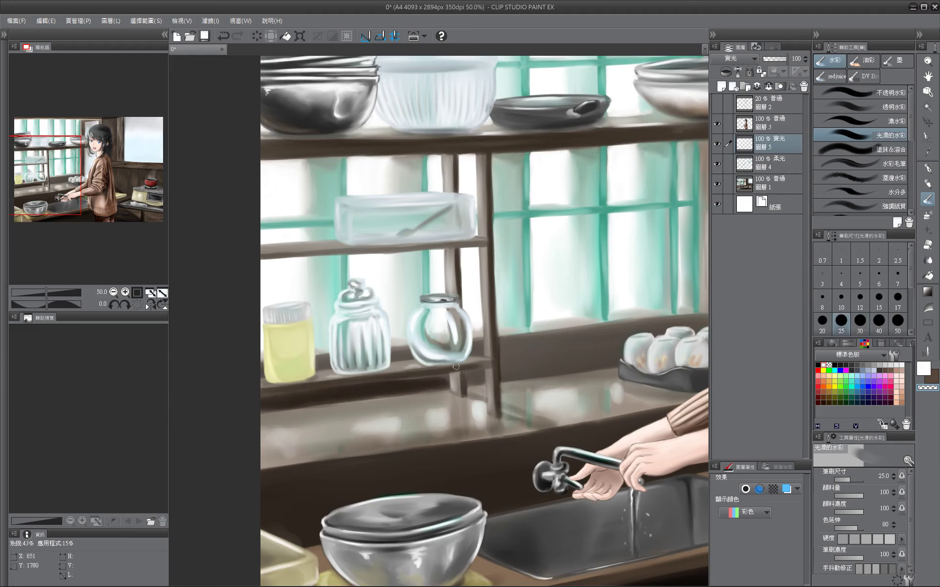
drag(398, 360, 346, 365)
key(bracketright)
key(bracketright)
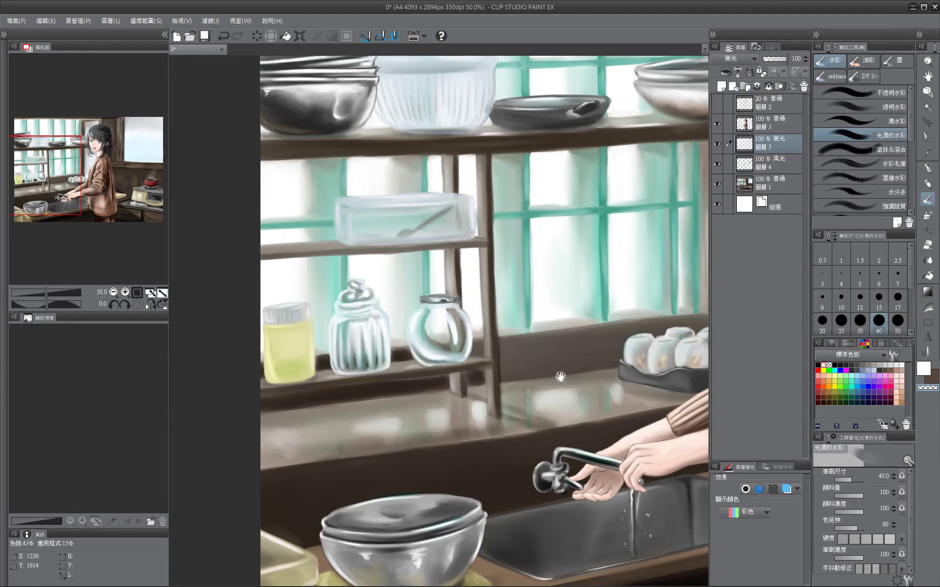
Erase the glow from the window sill and around the tray of cups at brush size 40.
mouse_move(508, 377)
mouse_down()
mouse_move(423, 371)
mouse_move(522, 362)
mouse_up()
mouse_move(523, 362)
mouse_down()
mouse_move(430, 353)
mouse_move(607, 319)
mouse_move(539, 330)
mouse_up()
scroll(540, 330, down, 2)
key(bracketleft)
key(bracketleft)
key(bracketleft)
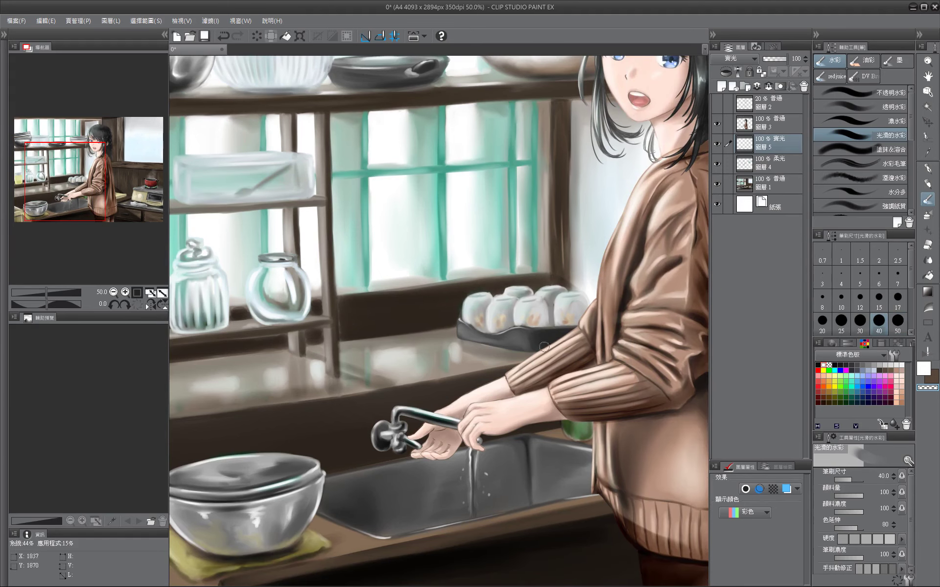
Duplicate the Hard Light layer.
key(ctrl+0)
right_click(795, 124)
click(810, 188)
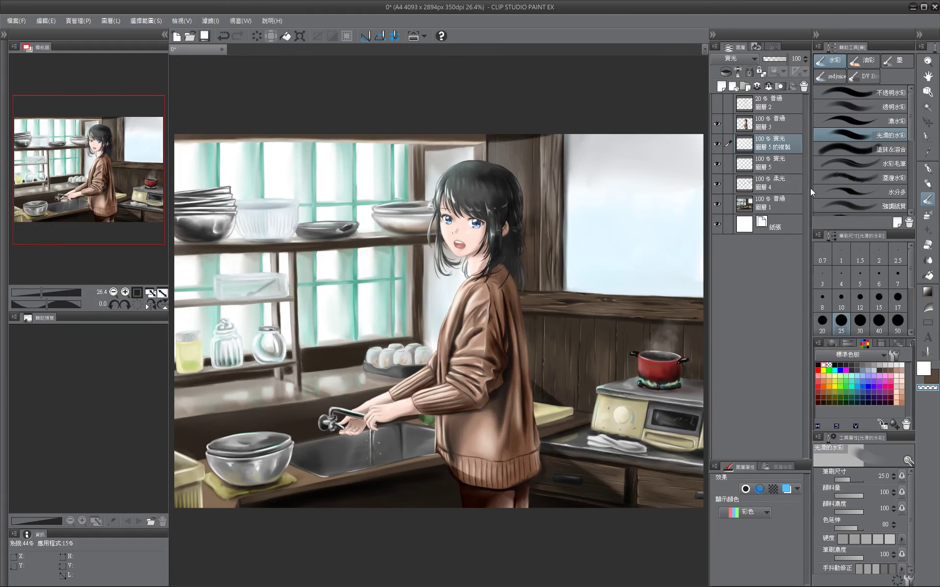
Adjust the Hard Light layer around the stove with transparent colour at brush size 60 and prepare white at size 170.
key(bracketright)
key(bracketright)
key(bracketright)
key(bracketright)
key(bracketright)
key(bracketright)
key(bracketright)
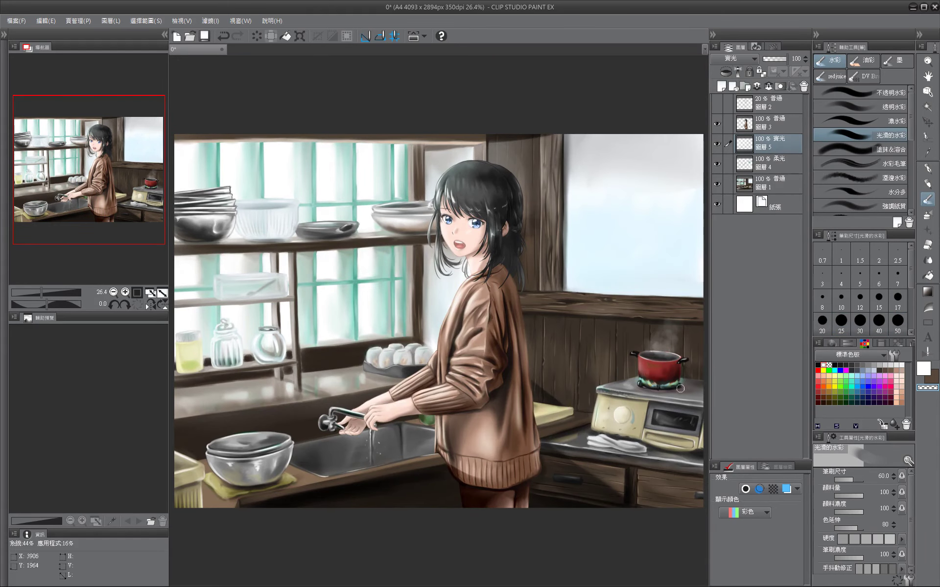
drag(677, 382, 624, 374)
mouse_move(652, 447)
mouse_down()
mouse_move(658, 466)
mouse_move(736, 513)
mouse_up()
key(bracketright)
key(bracketright)
key(bracketright)
drag(544, 266, 600, 407)
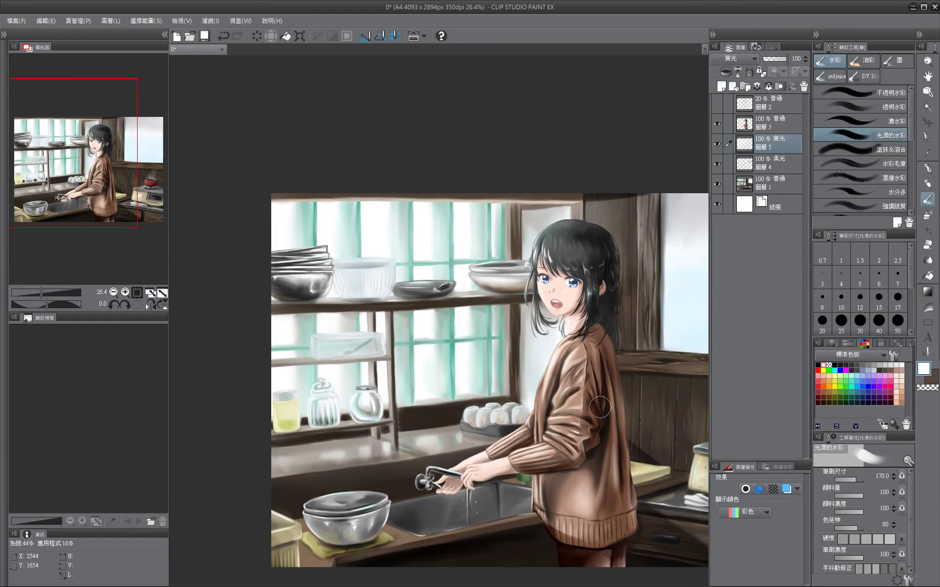
Save the file and import the knit texture image clo039_t as a layer directly above the girl's layer.
click(782, 163)
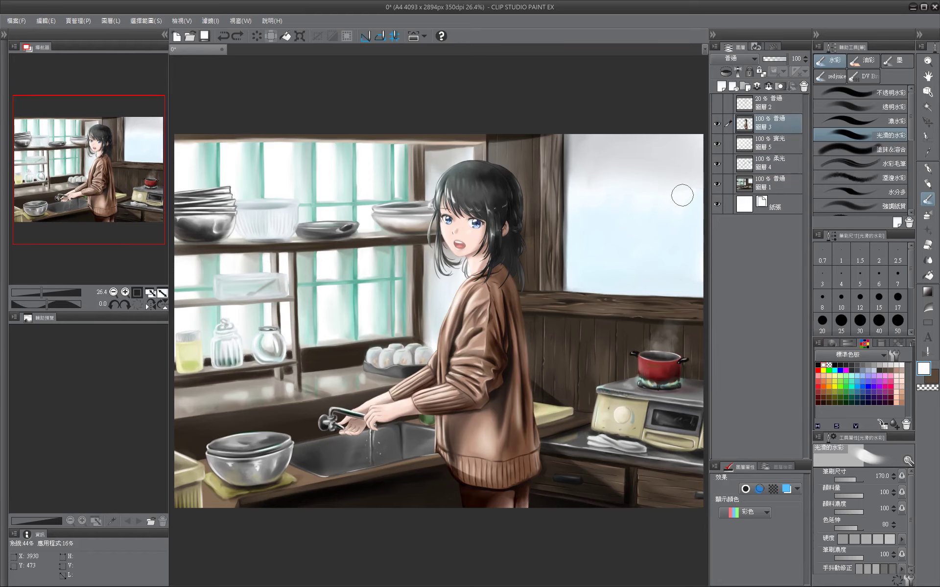
click(205, 35)
click(16, 21)
mouse_move(44, 153)
click(176, 153)
scroll(497, 293, down, 2)
double_click(497, 293)
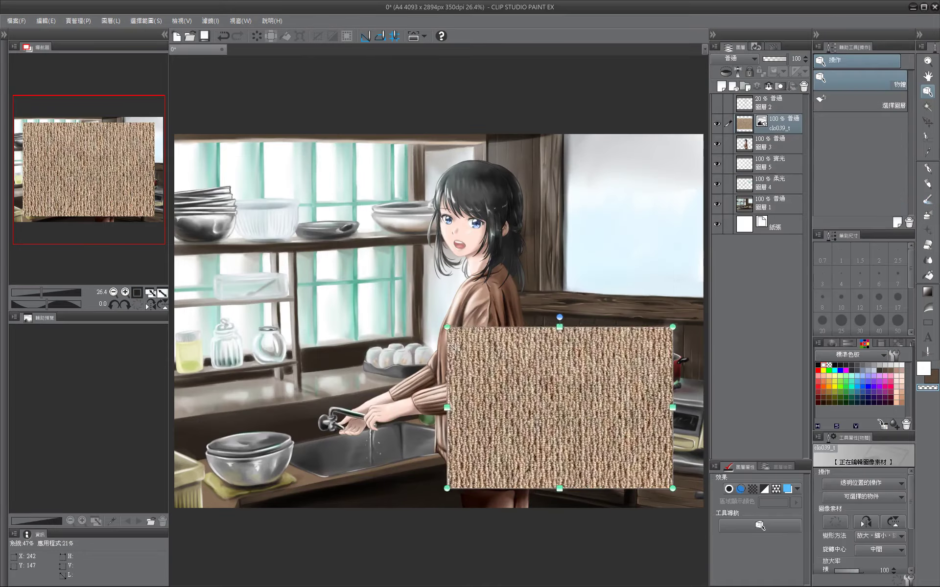
Tile the knit texture at 35% scale with a 54° rotation and clip it to the girl's layer.
drag(671, 325, 730, 73)
click(727, 72)
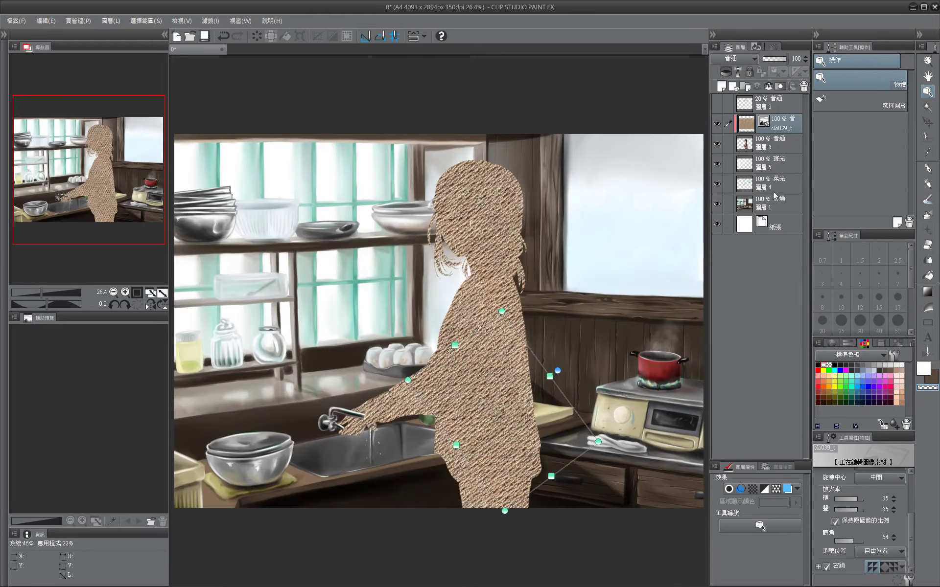
Set the knit texture layer to Overlay at 40% opacity.
click(733, 58)
click(734, 174)
drag(785, 58, 774, 58)
Erase the knit texture from the girl's hair, face and neck, leaving the sweater covered.
key(ctrl+alt+0)
drag(489, 98, 397, 401)
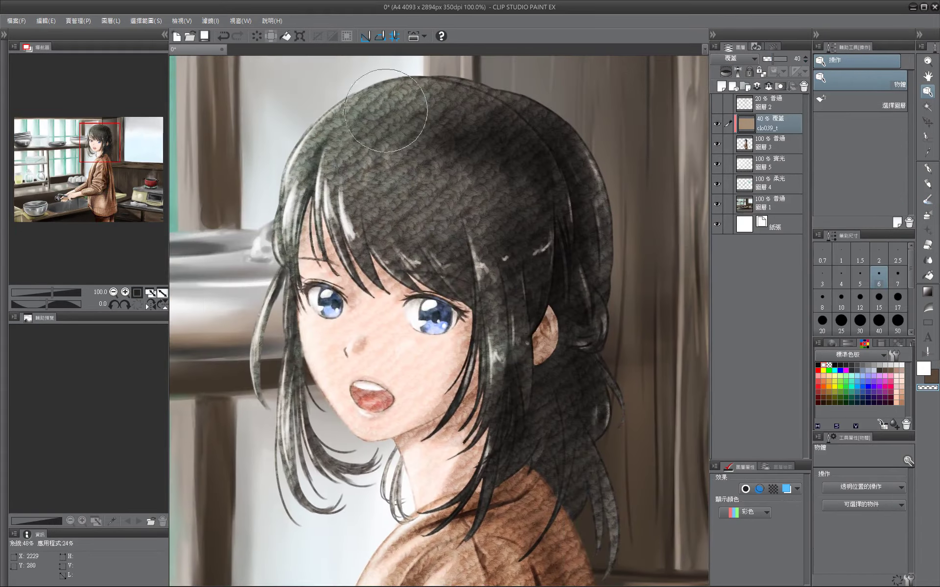
mouse_move(450, 490)
mouse_down()
mouse_move(411, 353)
mouse_move(485, 279)
mouse_move(621, 219)
mouse_move(579, 327)
mouse_move(507, 302)
mouse_up()
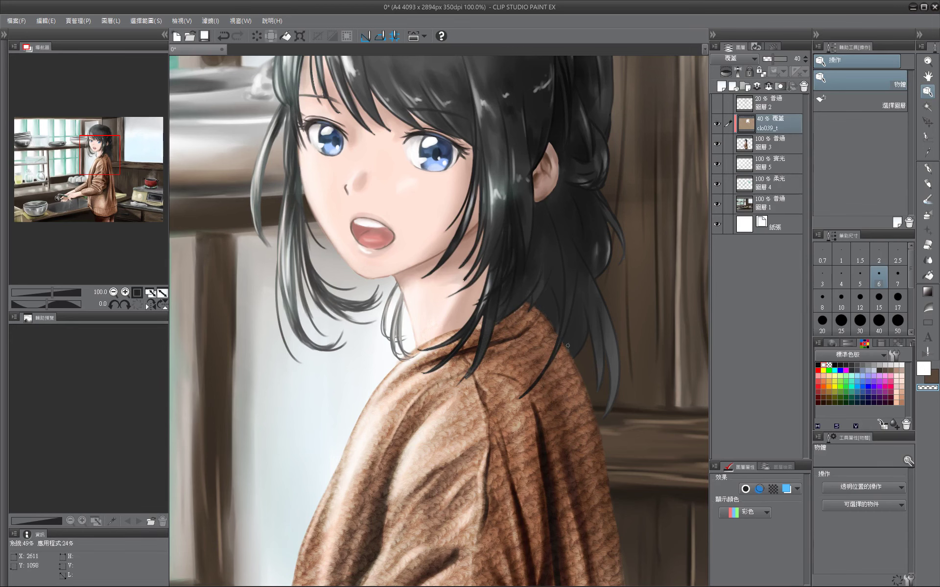
drag(567, 345, 517, 345)
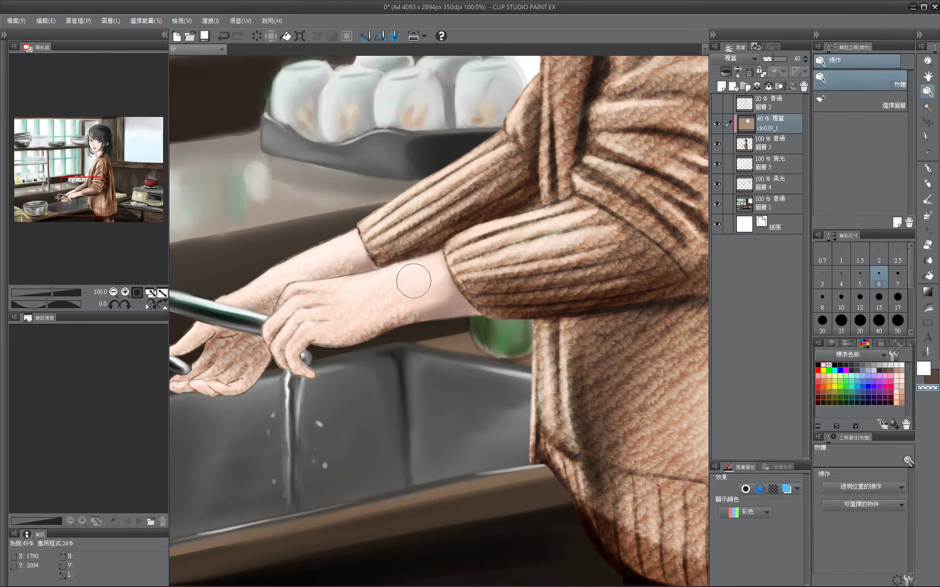
Erase the knit texture from the girl's hands, wrists and legs.
drag(412, 272, 342, 215)
drag(509, 562, 279, 328)
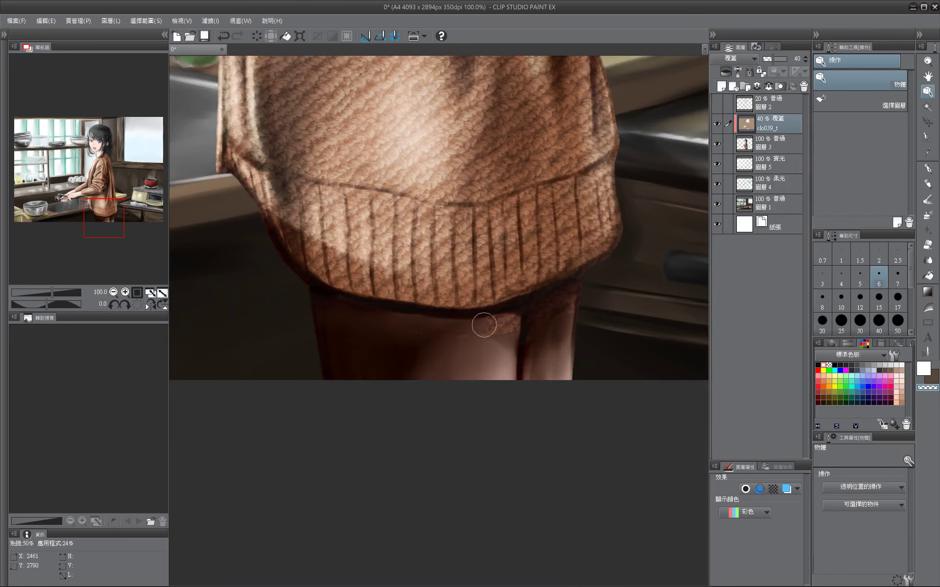
drag(499, 328, 482, 421)
Soften the knit texture on the sweater with a blur filter.
click(210, 20)
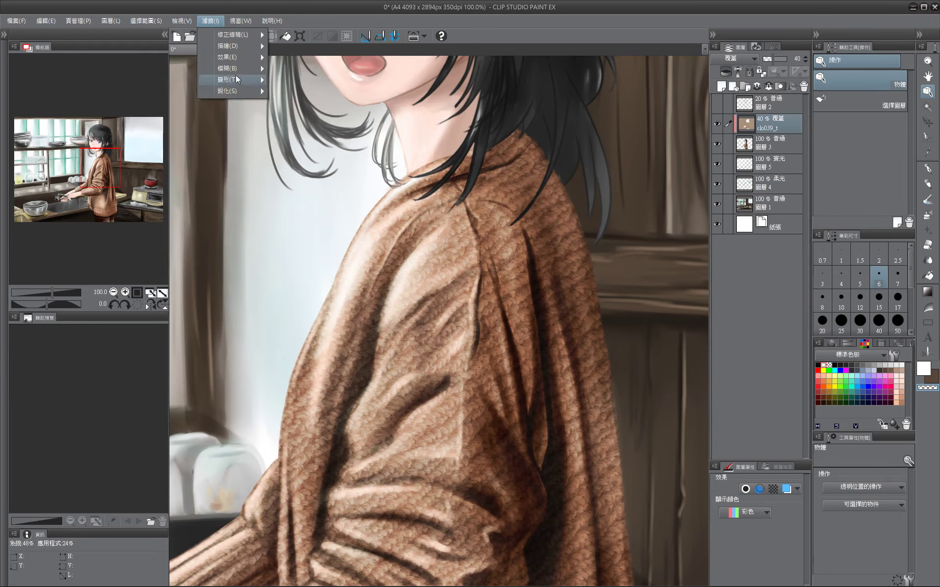
click(236, 75)
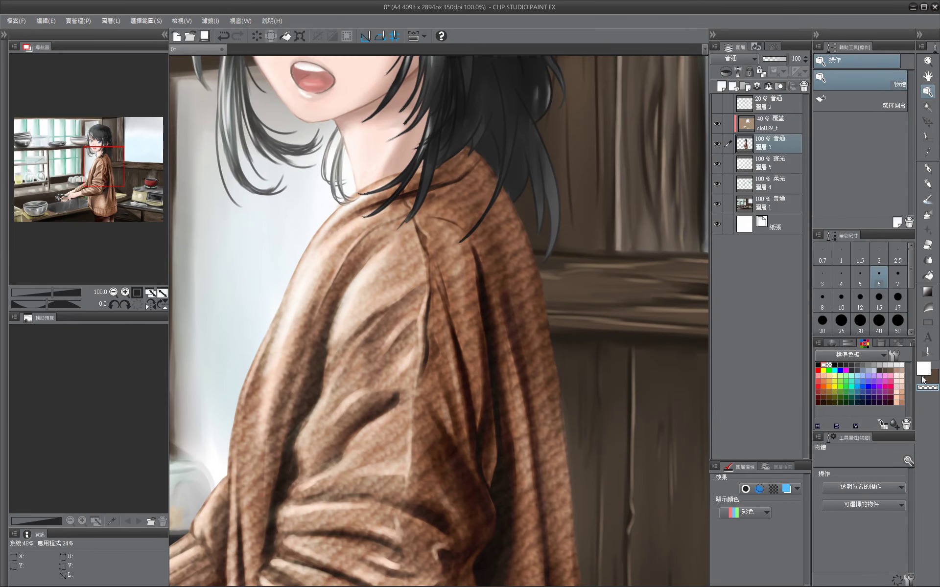
Clean up the sweater's back edge and hem on the girl's layer with transparent watercolour at brush sizes 8 and 10.
click(927, 199)
drag(588, 440, 587, 229)
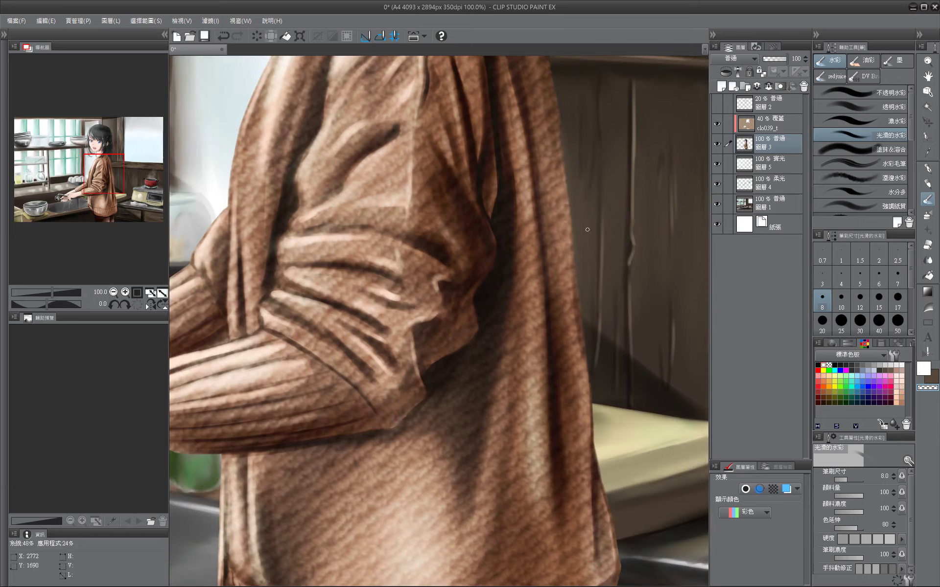
scroll(588, 230, down, 10)
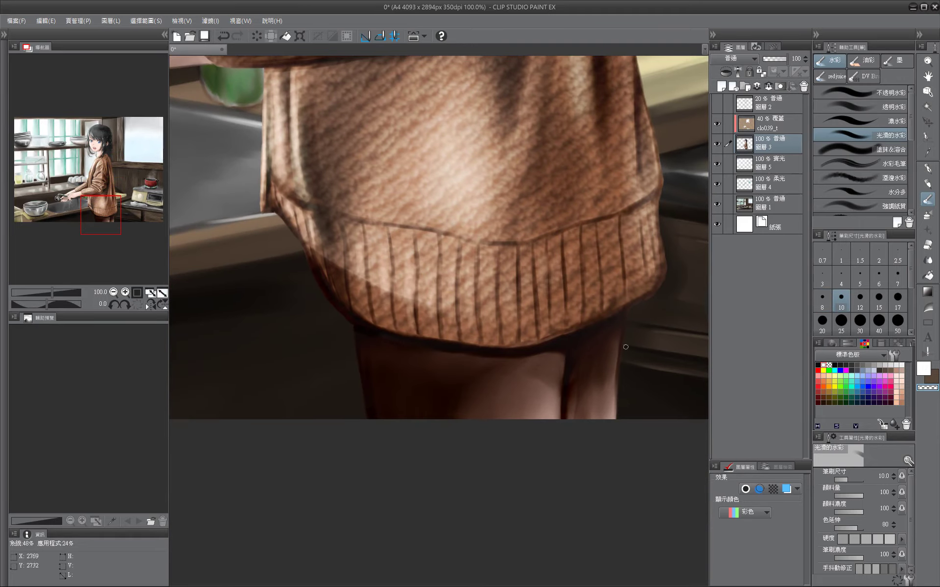
key(bracketright)
mouse_move(217, 205)
mouse_down()
mouse_move(364, 346)
mouse_move(641, 443)
mouse_up()
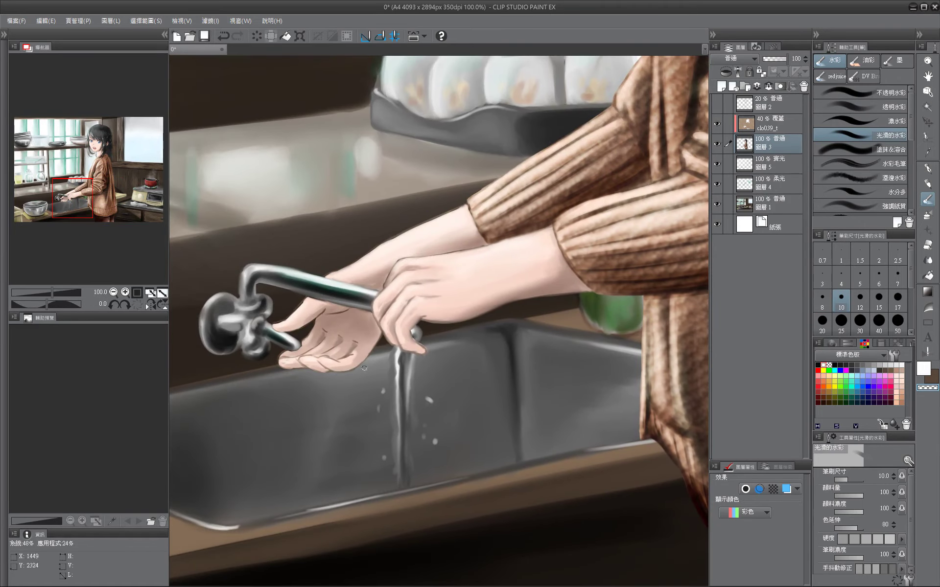
Touch up the upper edge of the girl's far forearm with a sampled light skin tone at brush sizes 7 and 8.
key(bracketleft)
key(bracketleft)
alt+click(388, 242)
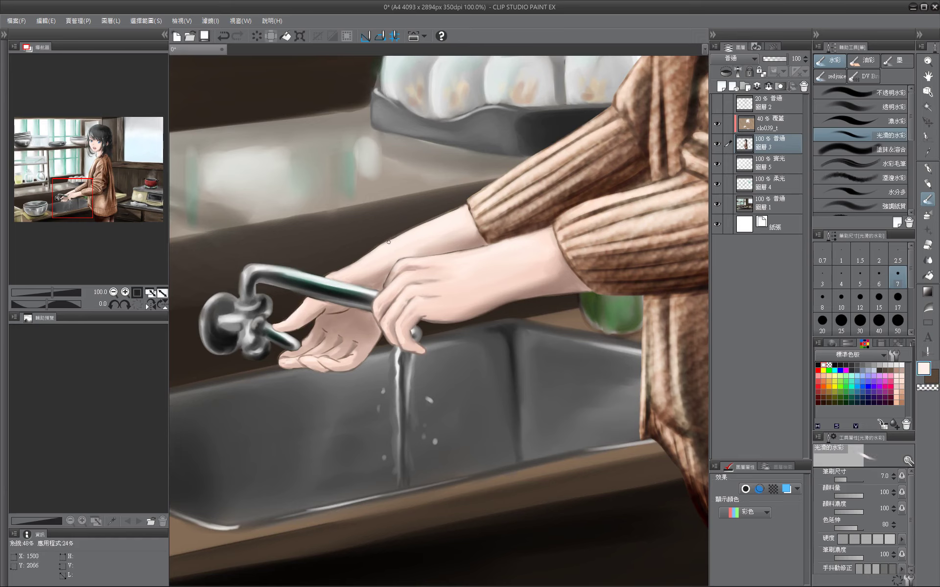
key(bracketright)
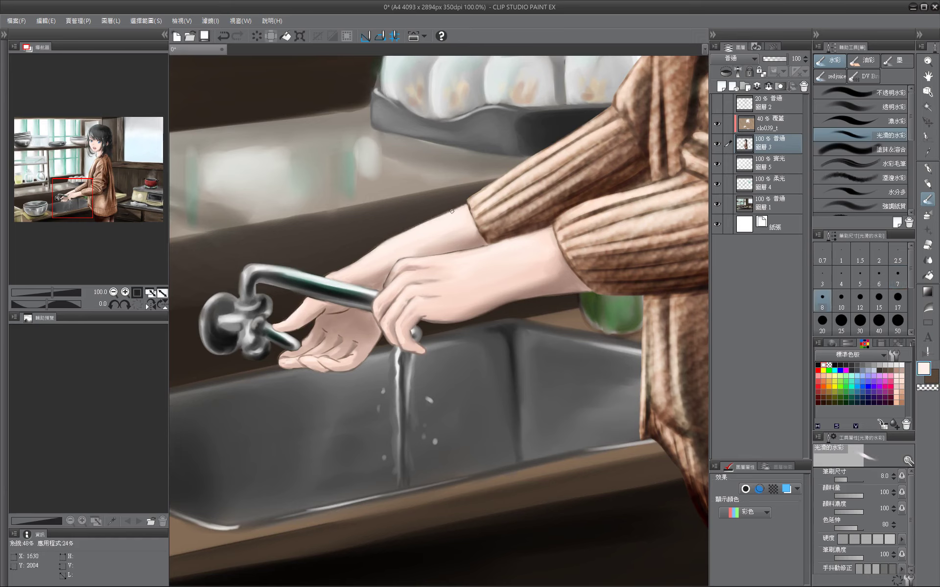
Refine the girl's palm and fingers beside the faucet with sampled skin tones at brush sizes 5 and 6.
key(bracketleft)
key(bracketleft)
key(bracketleft)
key(bracketleft)
key(bracketright)
key(bracketright)
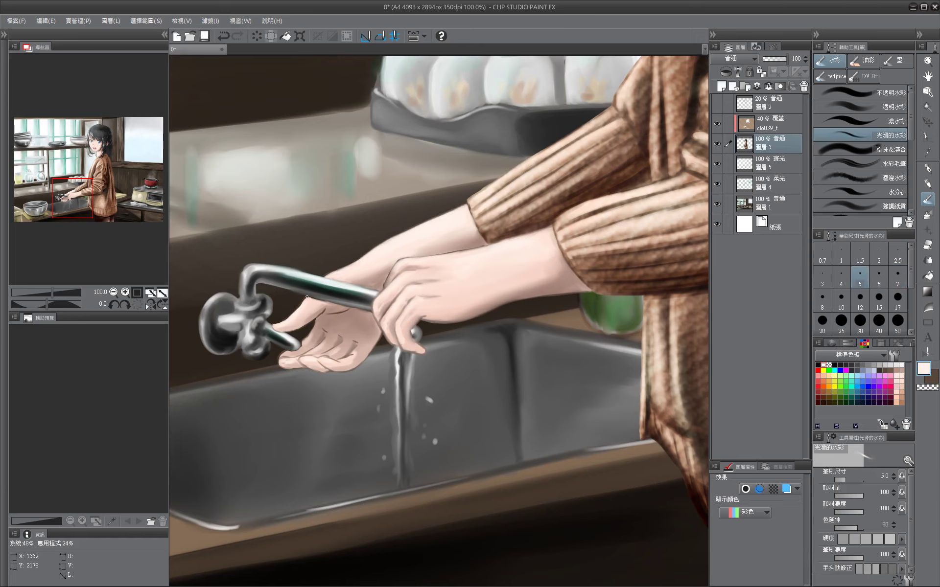
alt+click(344, 282)
drag(305, 336, 354, 318)
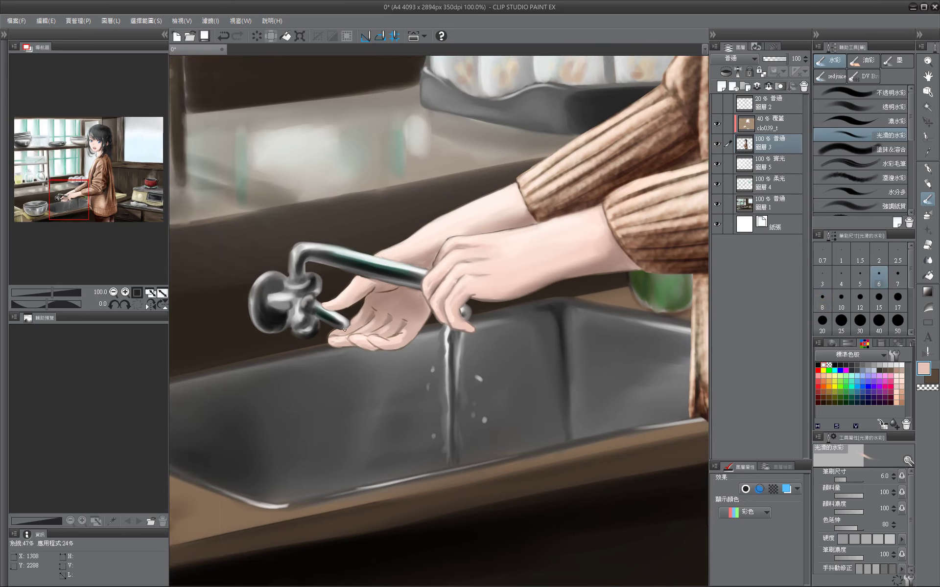
key(ctrl+0)
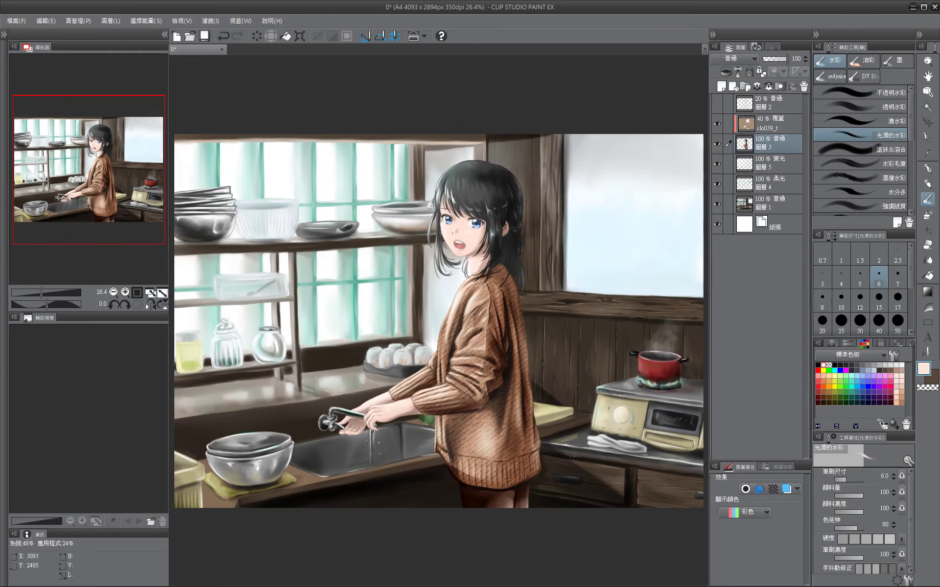
Shift the colour of the Overlay texture layer clo039_t to green with Hue/Saturation/Luminosity and lower its opacity to 28%.
click(771, 123)
key(ctrl+u)
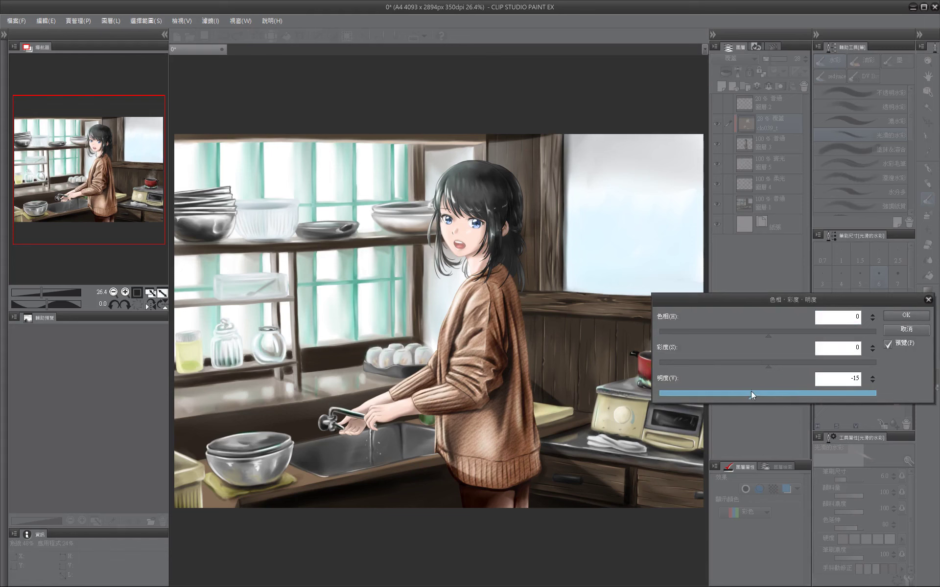
key(Return)
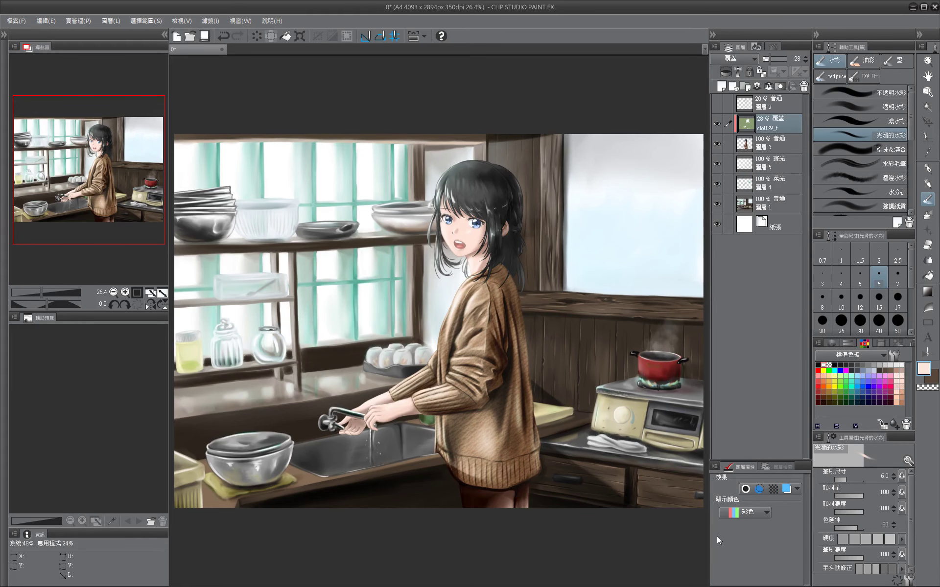
Clean up the glow around the red pot on the Hard Light layer with transparent watercolour at brush size 50, and save the file.
key(ctrl+alt+0)
click(149, 185)
click(771, 163)
click(822, 365)
click(897, 321)
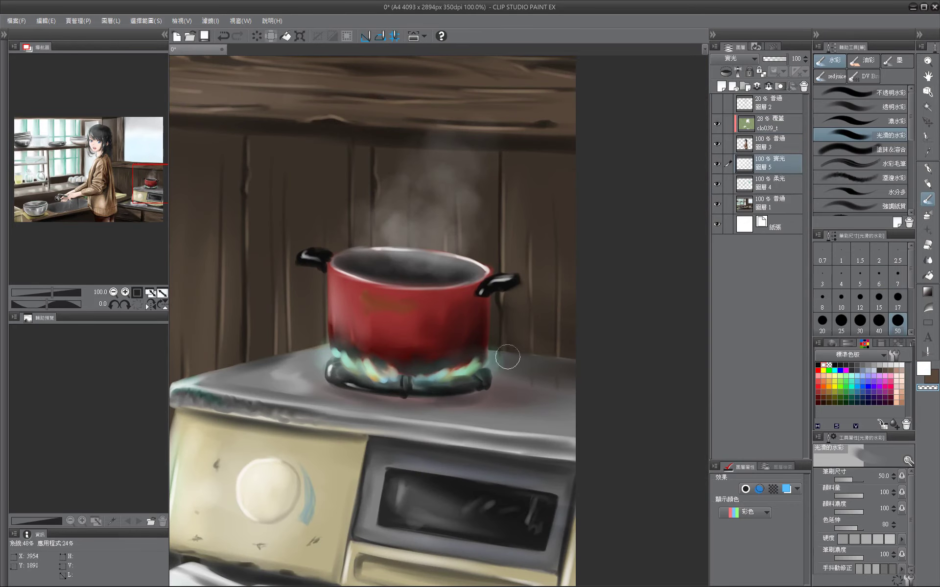
key(ctrl+0)
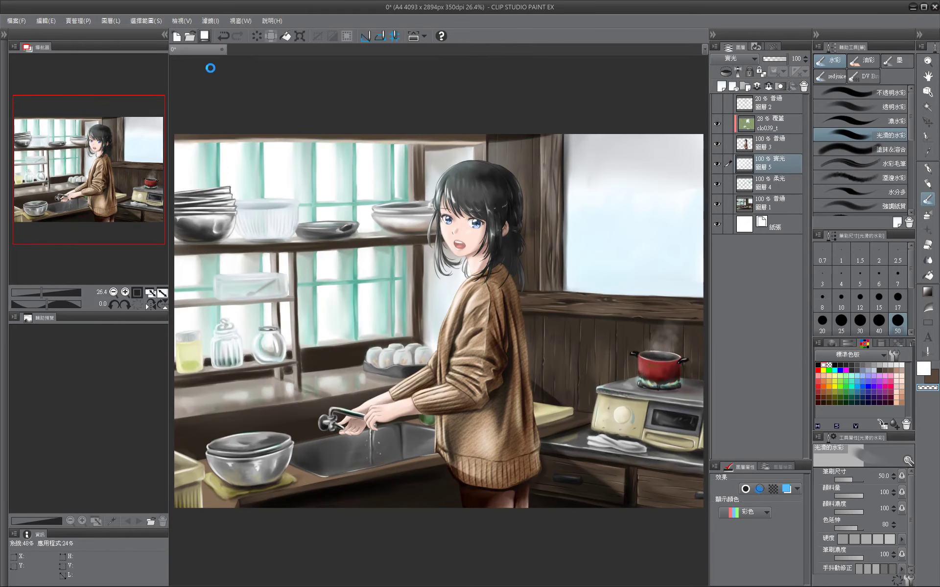
key(ctrl+s)
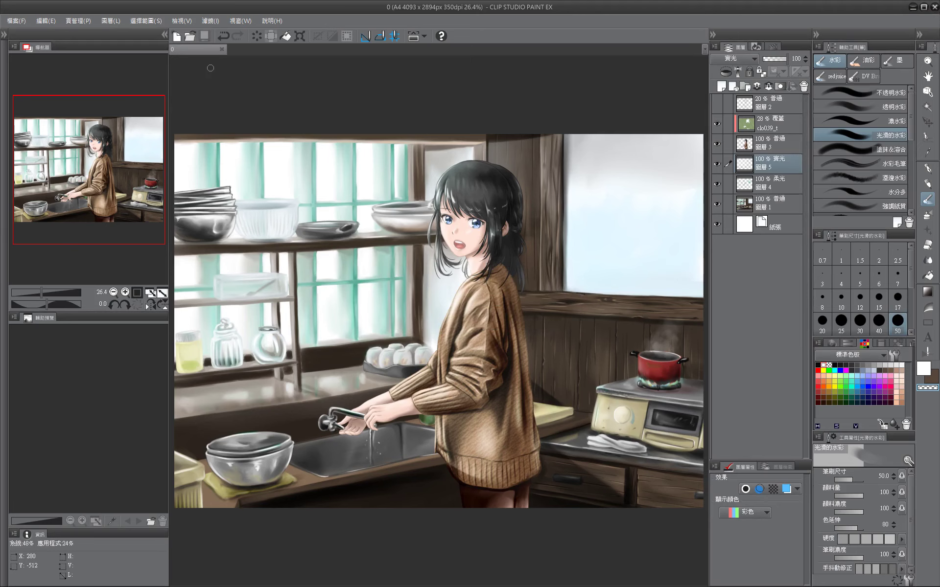
Erase excess glow on the Hard Light layer along the jar shelf and its upright with transparent watercolour at brush sizes 50 to 17.
key(ctrl+plus)
drag(205, 489, 524, 364)
drag(298, 292, 289, 298)
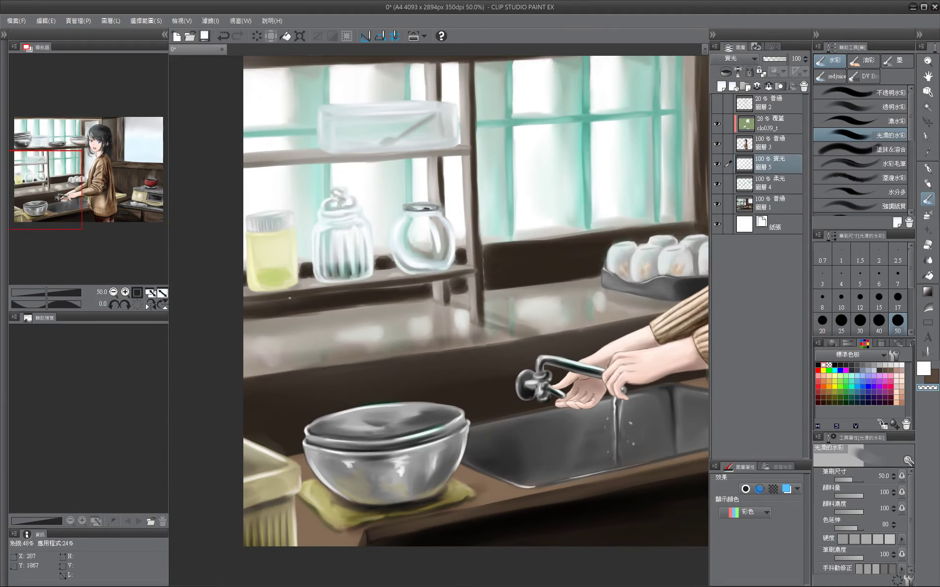
key(bracketleft)
key(bracketleft)
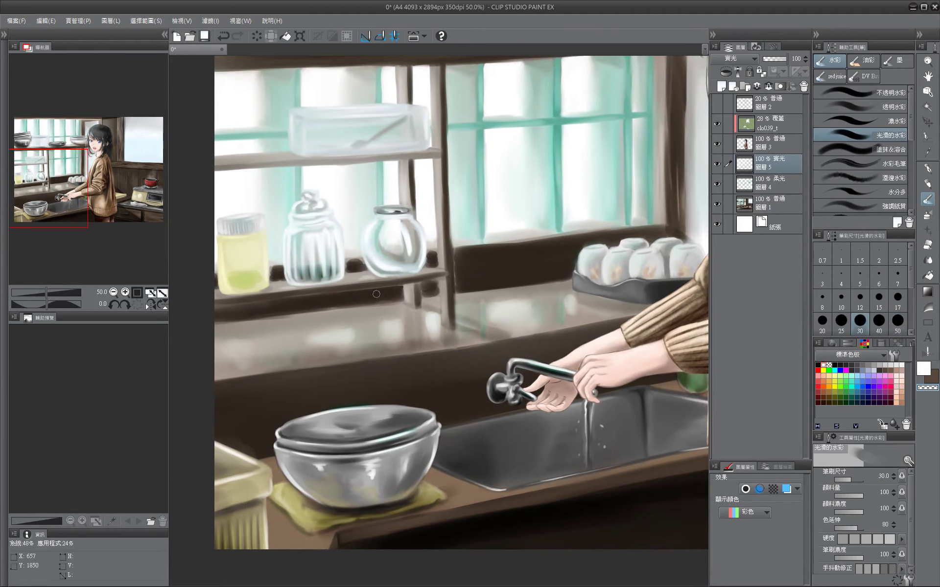
drag(460, 289, 432, 292)
key(bracketleft)
key(bracketleft)
key(bracketleft)
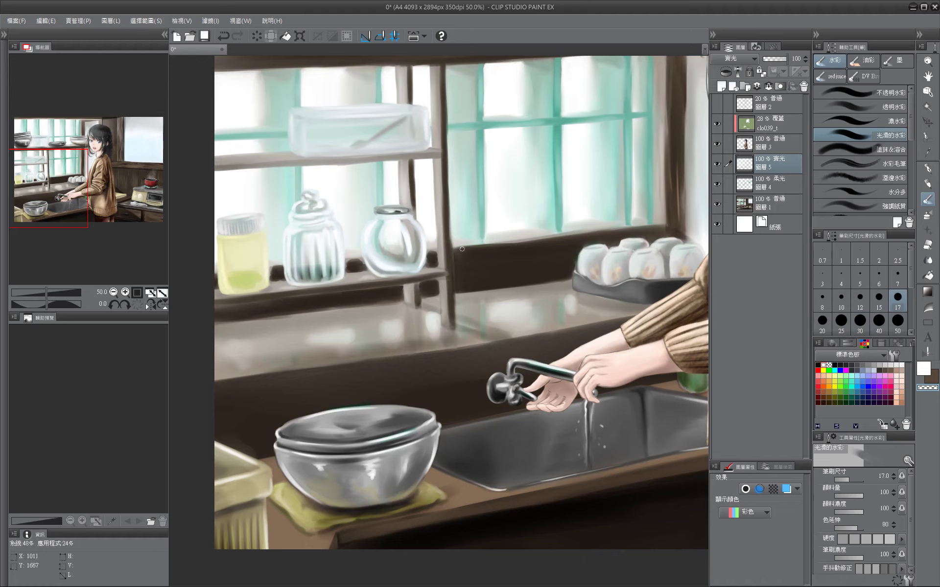
key(bracketright)
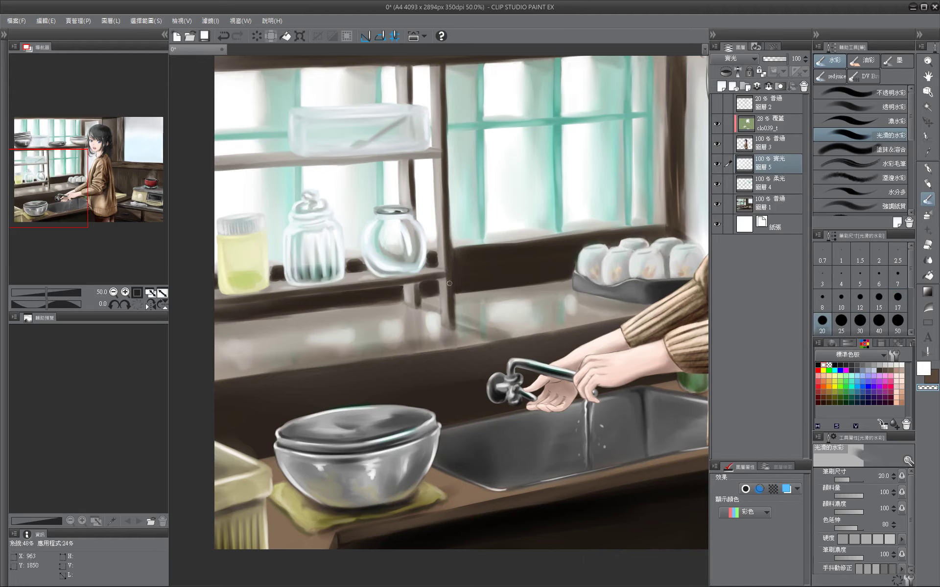
Thin the glow over the clear box on the middle shelf with transparent watercolour at brush sizes 30 and 40.
scroll(449, 283, up, 3)
key(bracketright)
key(bracketright)
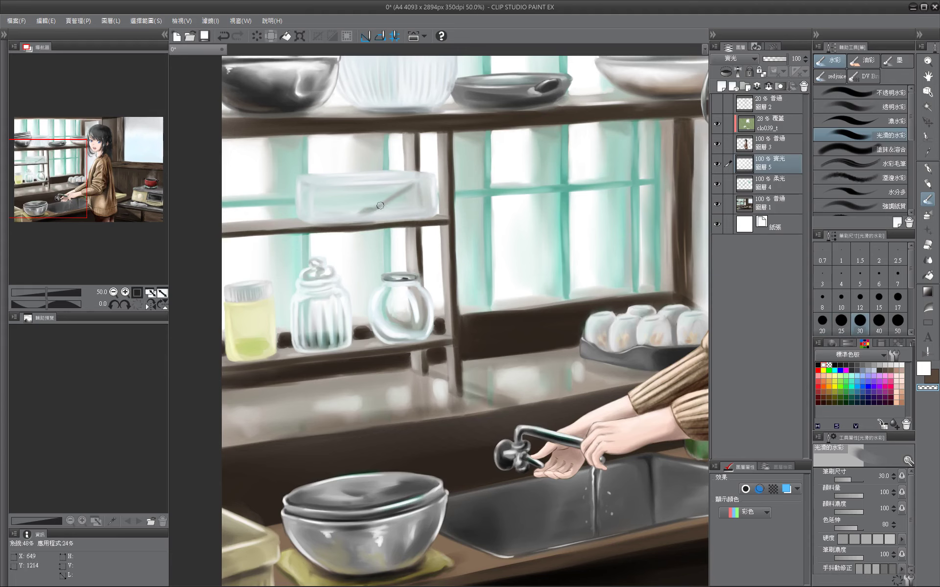
key(bracketright)
drag(321, 184, 421, 181)
drag(324, 219, 414, 216)
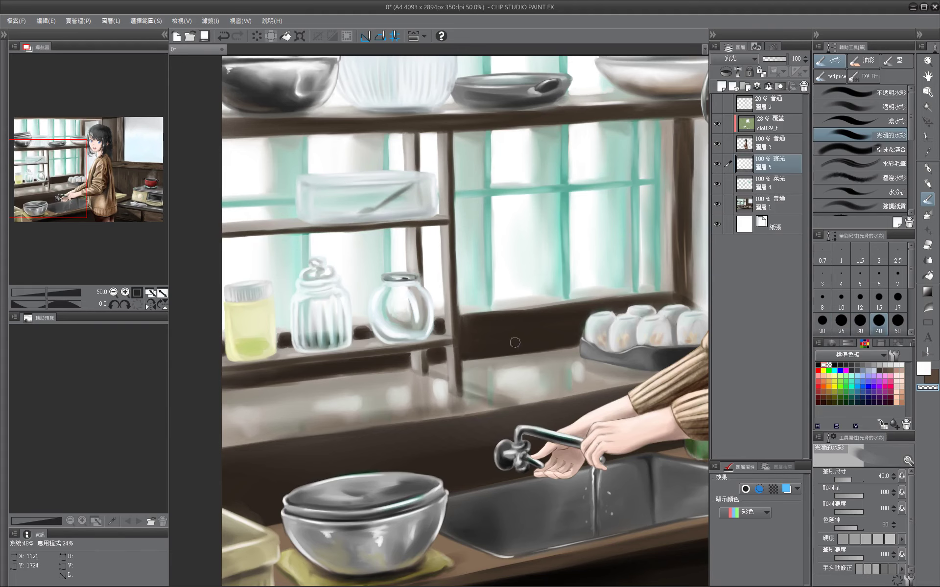
Reduce the glow around the bowls on the upper shelf with transparent watercolour at brush sizes 50 and 70.
scroll(514, 342, up, 5)
key(bracketright)
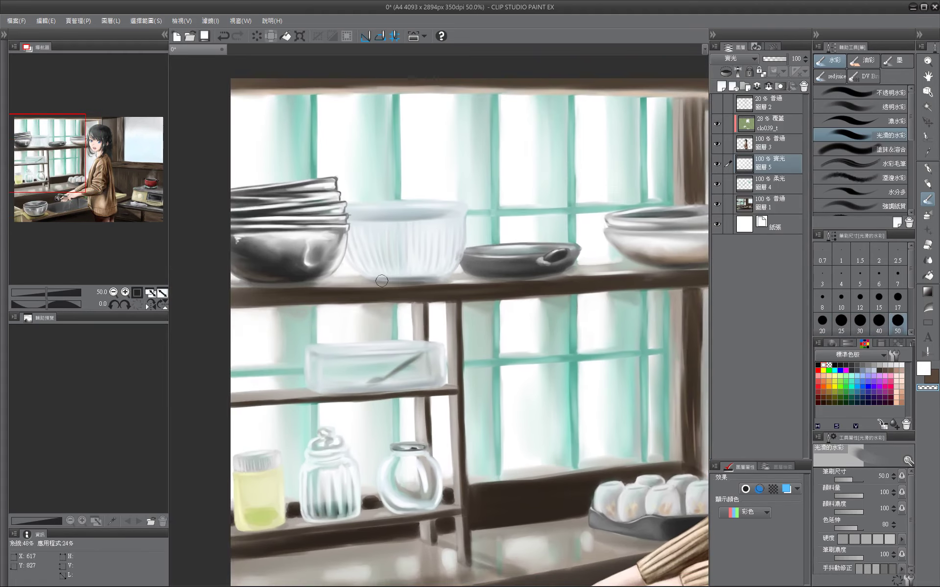
key(ctrl+0)
key(bracketright)
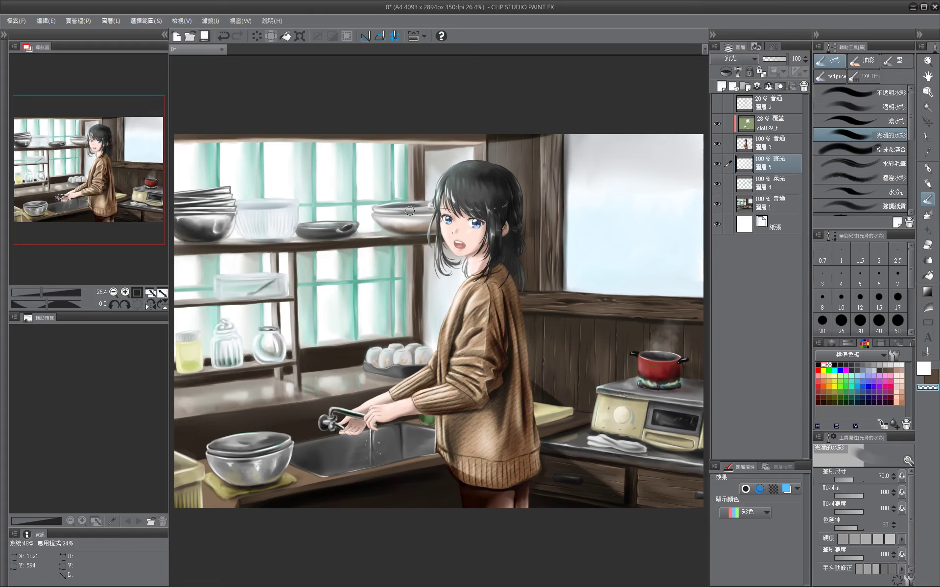
Retouch the girl's forearm on her own layer with a sampled pale light tone at brush size 25.
key(ctrl+alt+0)
ctrl+shift+click(415, 272)
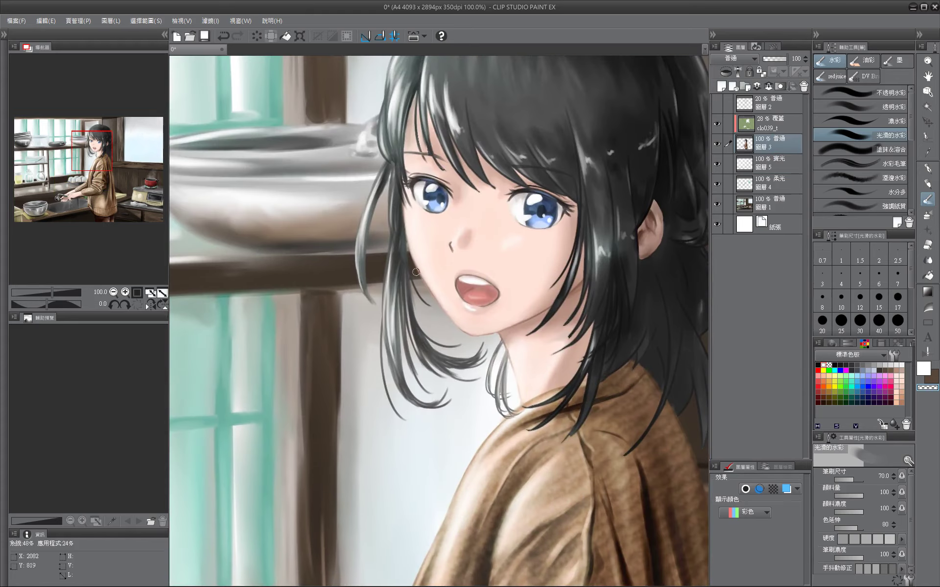
drag(447, 323, 556, 359)
key(bracketleft)
key(bracketleft)
key(bracketleft)
key(bracketleft)
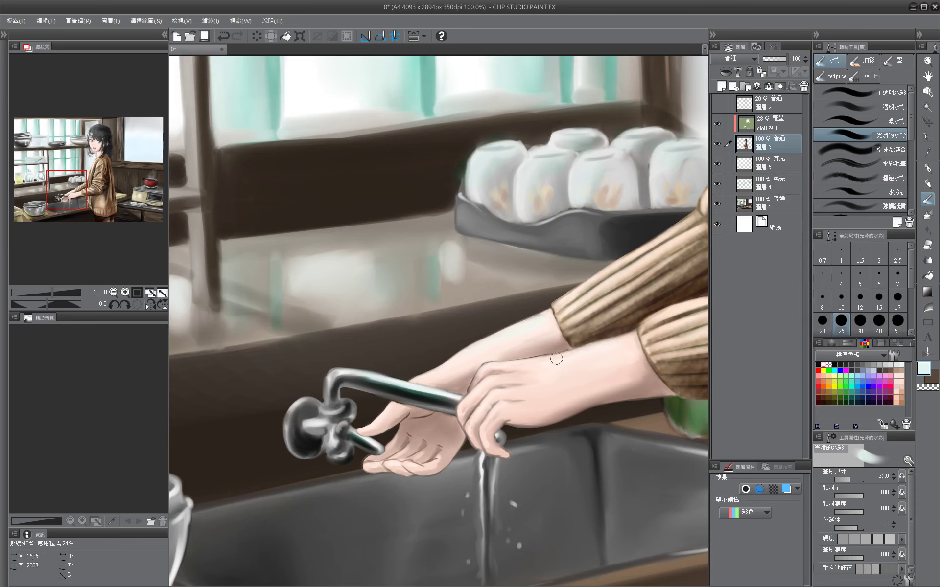
Refine the girl's hands beside the faucet with a sampled skin tone at brush size 10.
mouse_move(616, 352)
mouse_down()
mouse_move(478, 390)
mouse_move(425, 421)
mouse_move(441, 377)
mouse_move(382, 304)
mouse_move(361, 461)
mouse_up()
key(bracketleft)
key(bracketleft)
key(bracketleft)
key(bracketleft)
key(bracketleft)
alt+click(418, 433)
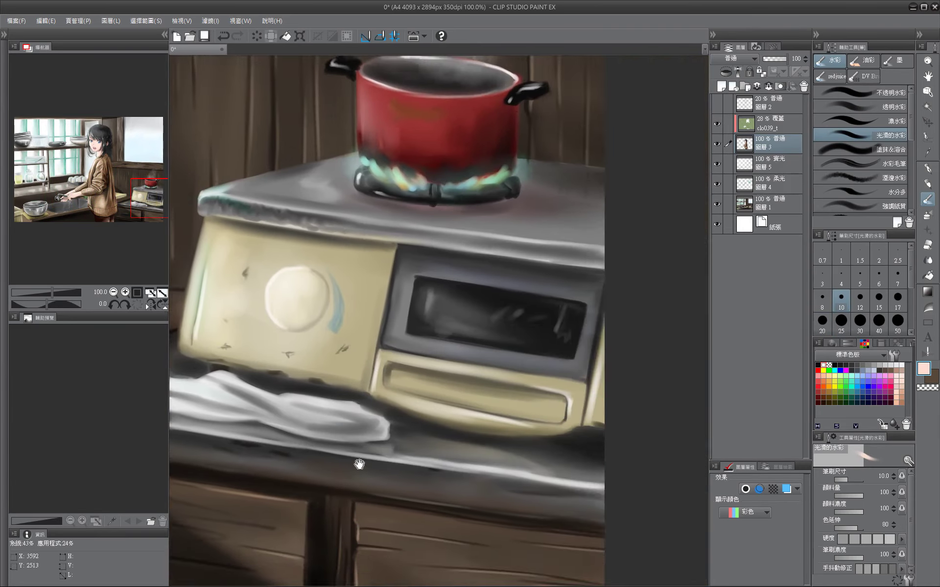
Touch up the wooden post beside the sky window on the background layer with sampled dark and mid browns at brush sizes 8 and 7.
key(ctrl+0)
key(alt+bracketleft)
key(alt+bracketleft)
key(alt+bracketleft)
scroll(618, 85, up, 2)
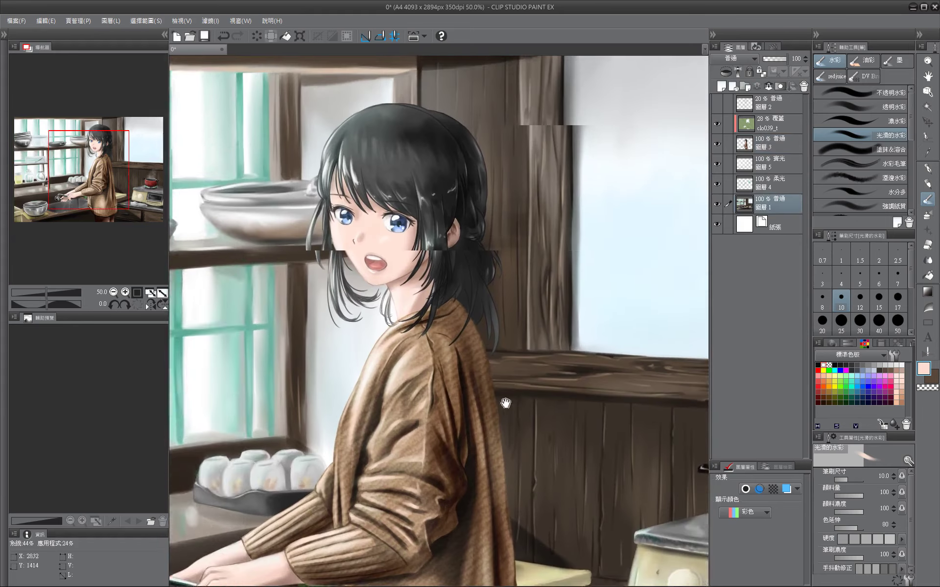
drag(541, 164, 480, 216)
key(bracketleft)
alt+click(478, 211)
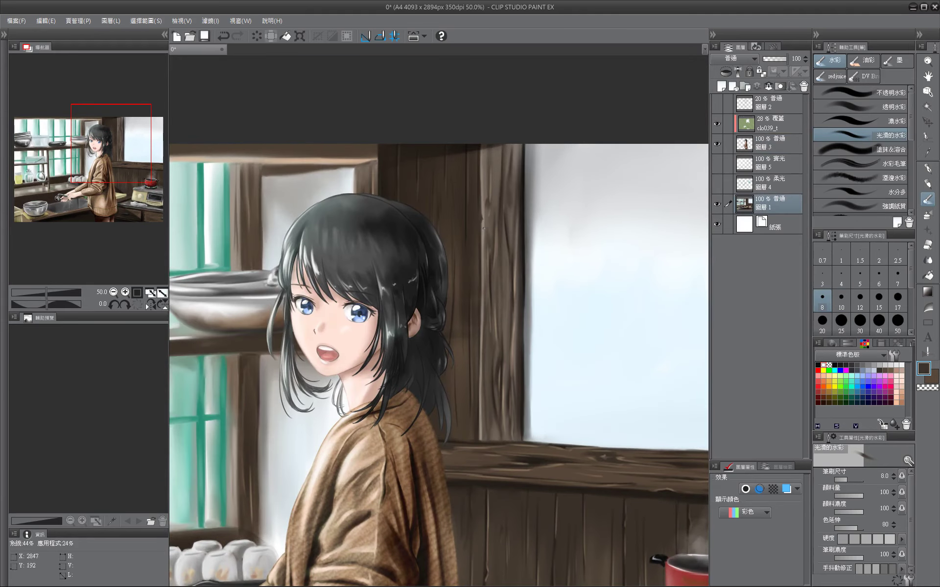
alt+click(523, 269)
key(bracketleft)
Clean up the front edge of the counter under the jar shelf with a sampled brown at brush size 12.
drag(380, 180, 463, 211)
drag(417, 281, 563, 98)
drag(319, 489, 425, 316)
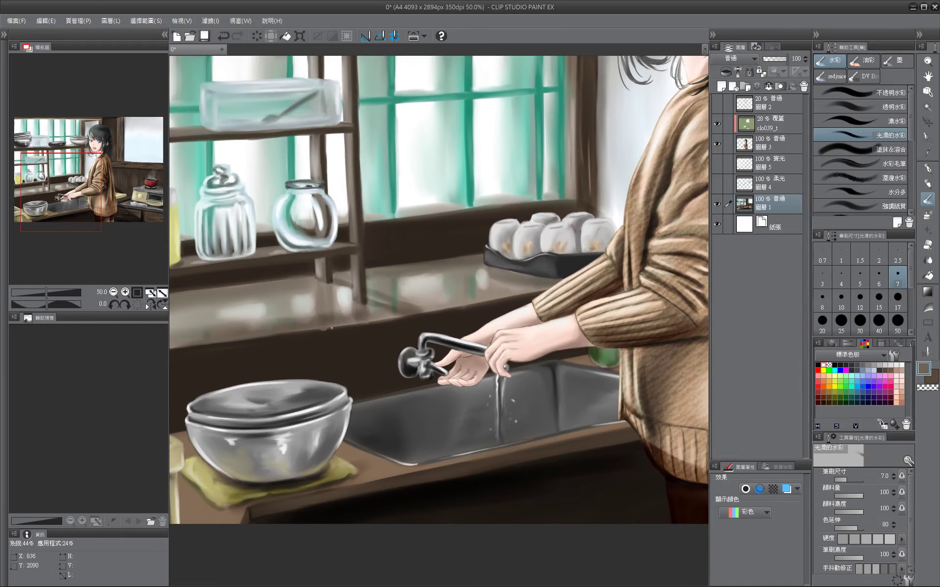
key(bracketright)
key(bracketright)
key(bracketright)
alt+click(332, 329)
drag(208, 345, 320, 310)
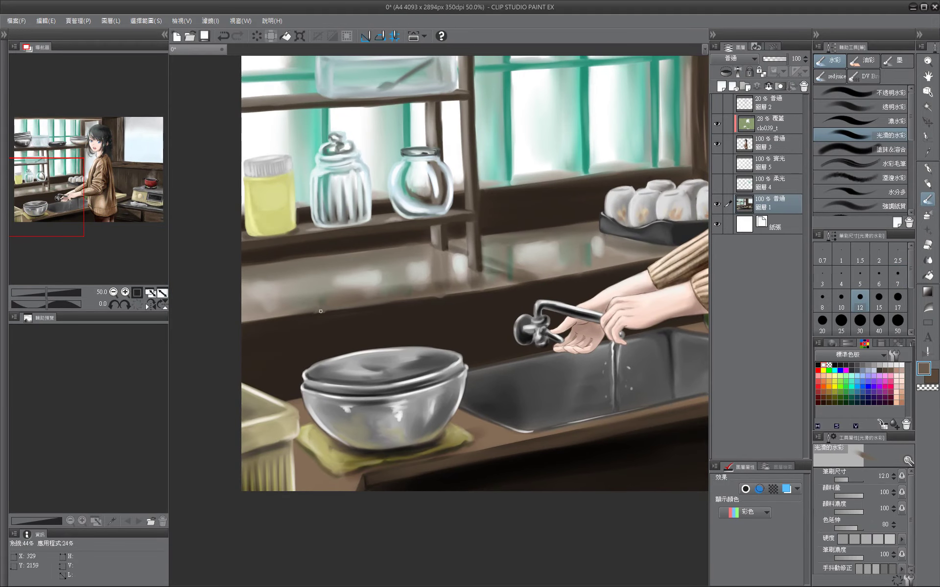
Add light brown wood highlights to the window sill, wall planks and drawers with a sampled tone at brush sizes 10 and 7.
key(ctrl+0)
scroll(538, 248, up, 2)
alt+click(543, 84)
key(bracketleft)
key(bracketleft)
key(bracketleft)
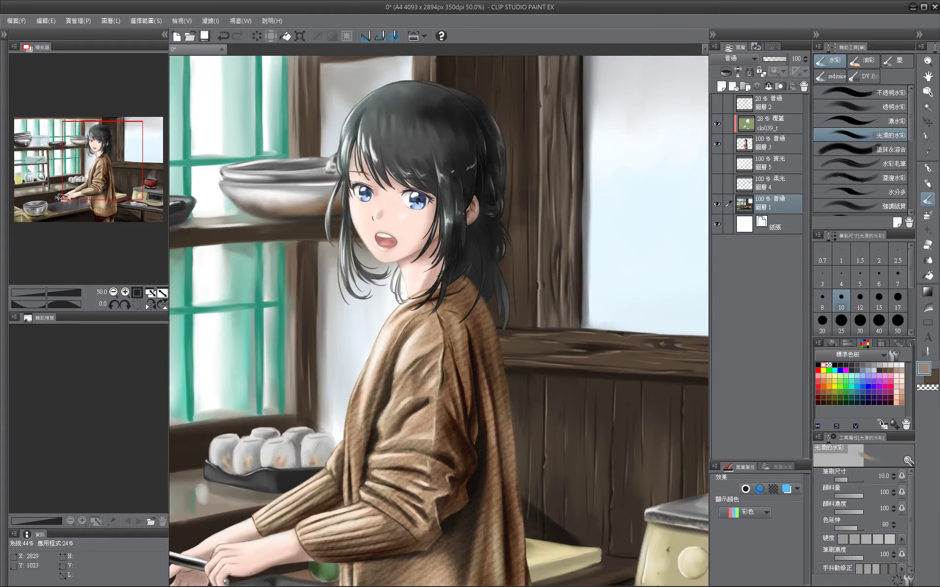
scroll(522, 248, down, 5)
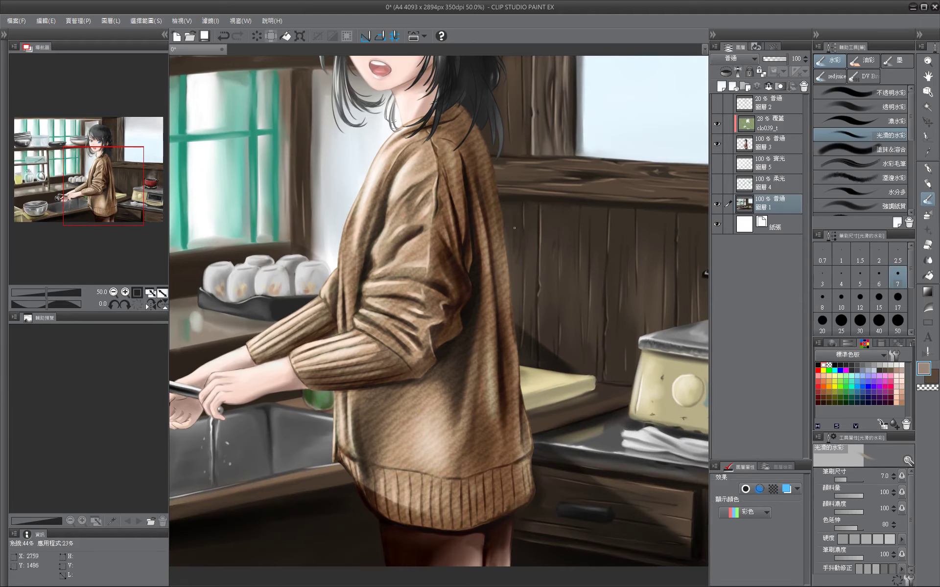
scroll(541, 329, right, 2)
scroll(542, 330, down, 1)
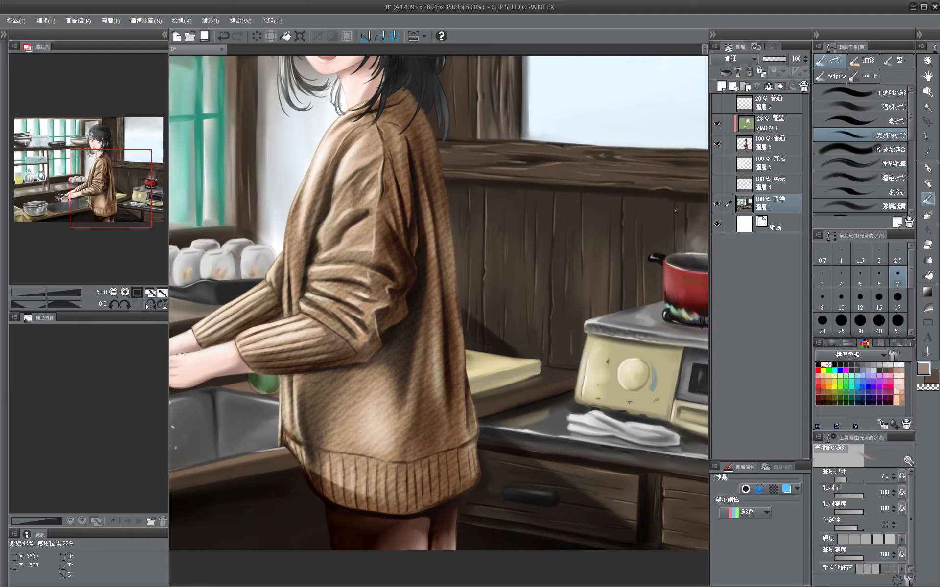
key(ctrl+0)
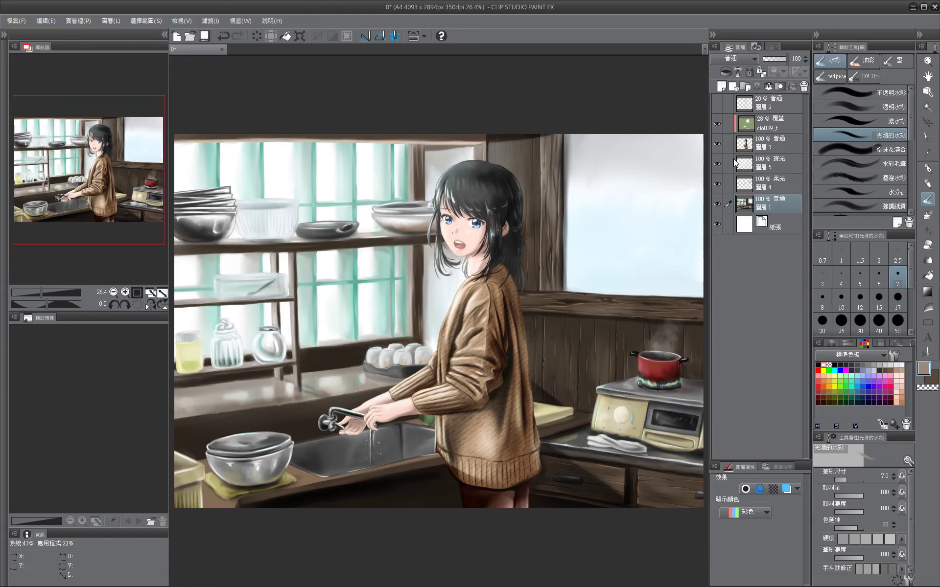
Darken the stove side on the Soft Light layer with black at sizes 1500 and 600, ease it with transparent at 800, and save.
click(766, 183)
scroll(440, 313, right, 4)
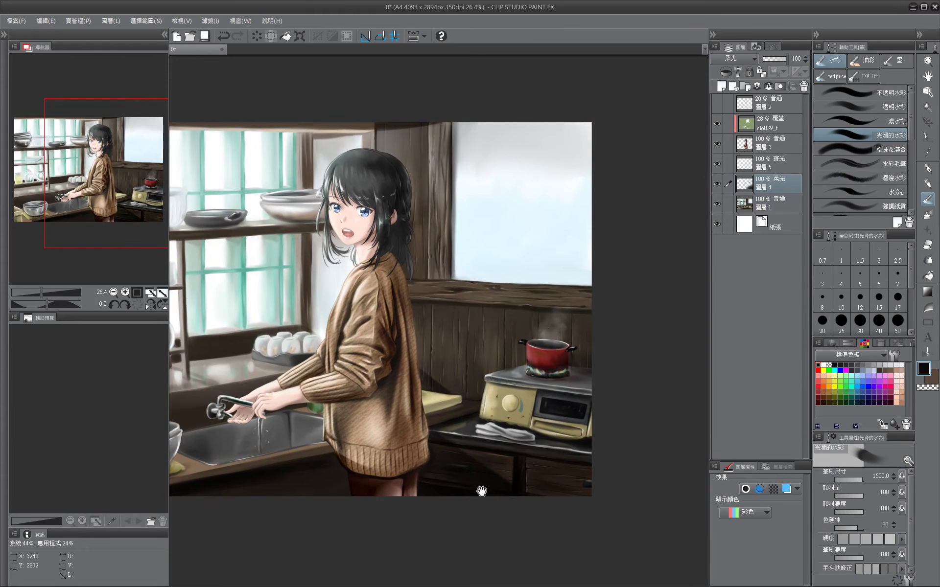
key(ctrl+0)
scroll(607, 392, up, 2)
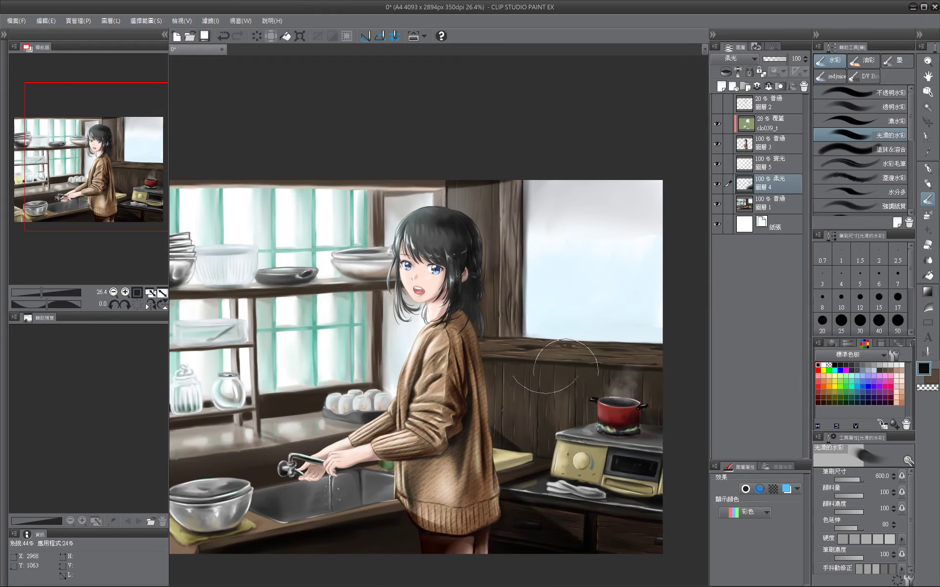
scroll(458, 201, down, 2)
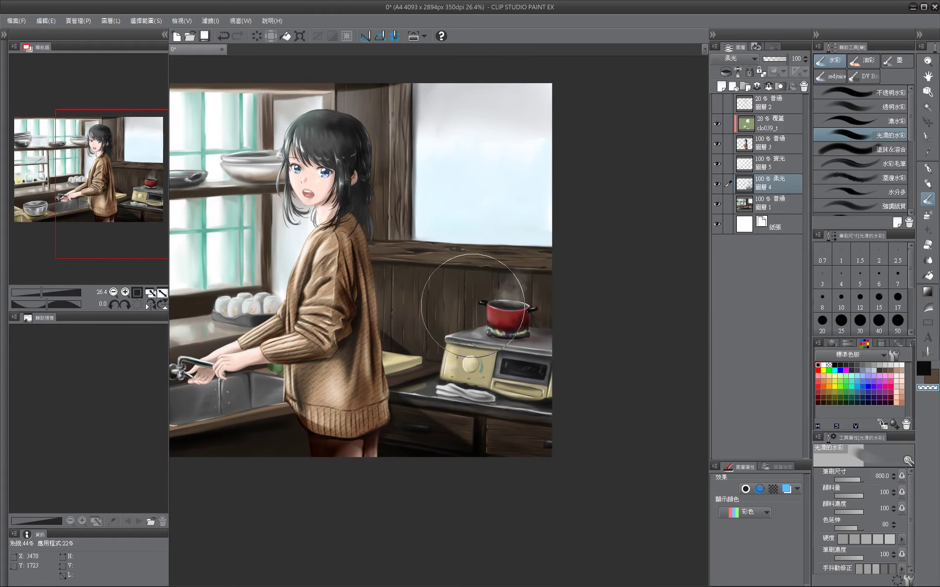
scroll(452, 332, up, 1)
drag(346, 492, 455, 539)
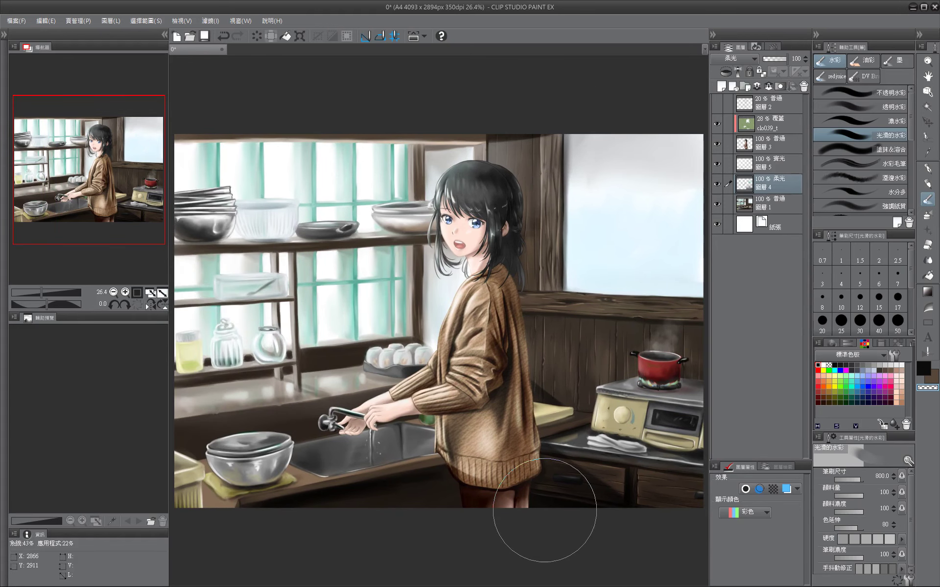
key(ctrl+s)
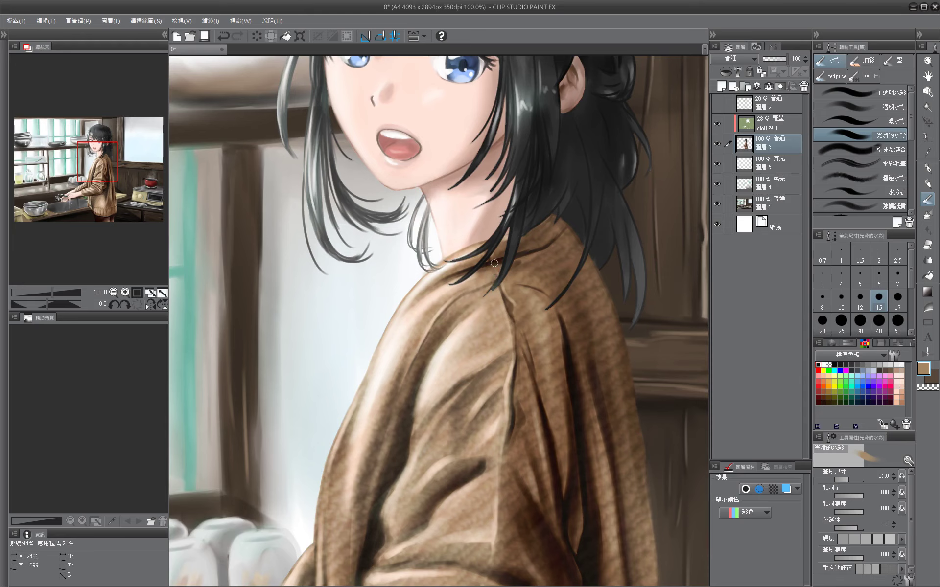
Refine the sweater's collar and the hair falling over it on the girl's layer with sampled brown and dark tones at brush sizes 10 and 4.
key(bracketleft)
key(bracketleft)
key(bracketleft)
key(bracketleft)
key(bracketleft)
key(bracketleft)
alt+click(494, 264)
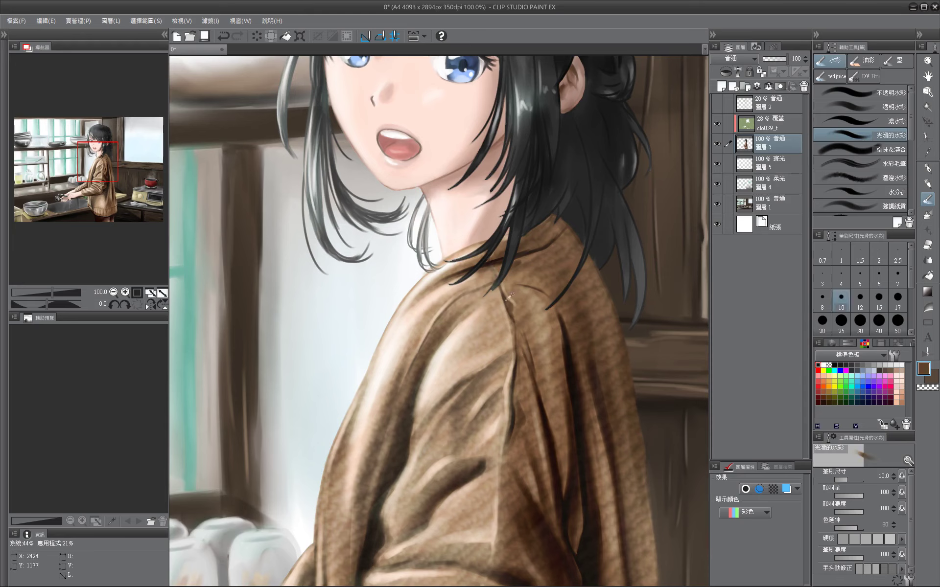
key(bracketleft)
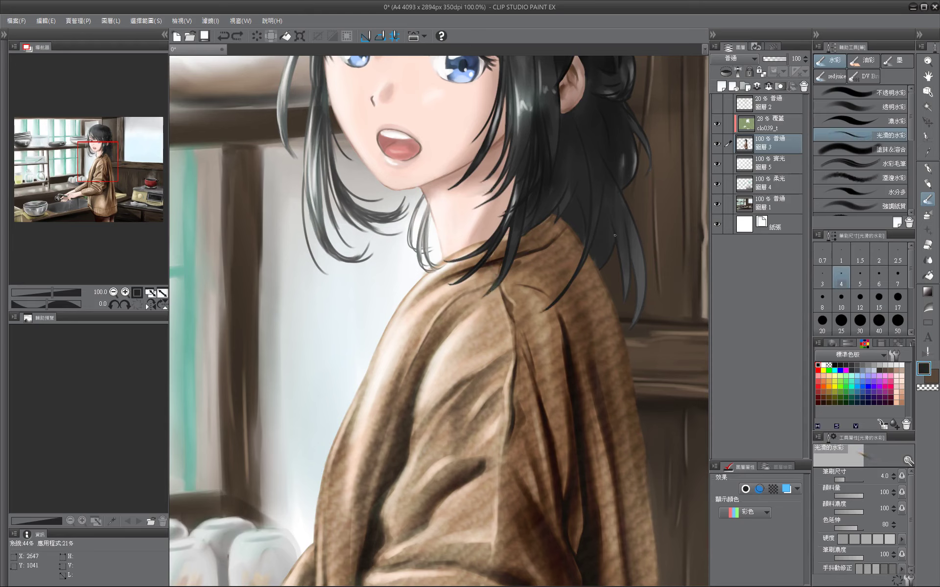
Touch up the line of the girl's chin and mouth with sampled reddish skin tones at brush size 4.
drag(408, 196, 385, 284)
alt+click(381, 288)
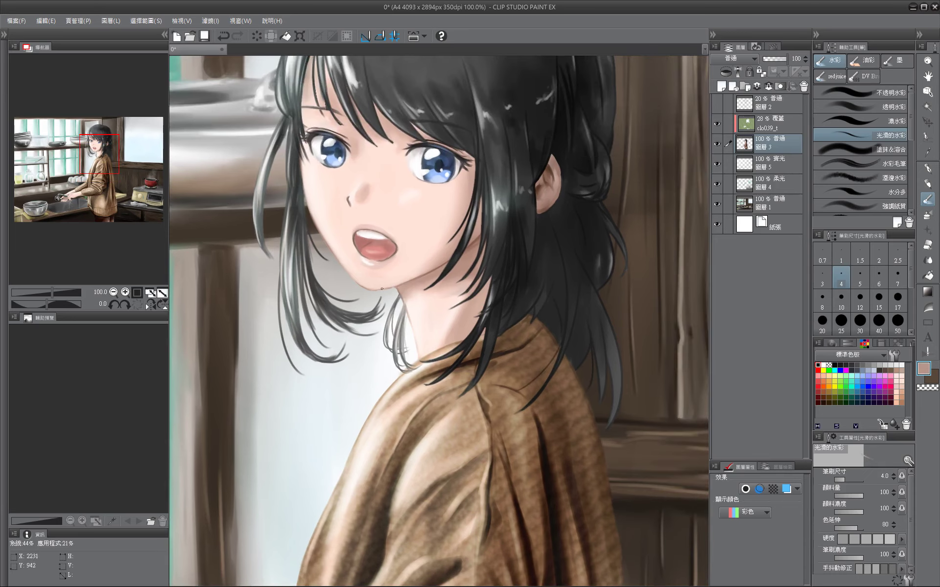
alt+click(360, 229)
Refine the girl's brow and eyes with sampled dark, off-white and skin-brown tones at brush sizes 5, 4 and 3.
drag(298, 147, 319, 179)
alt+click(319, 179)
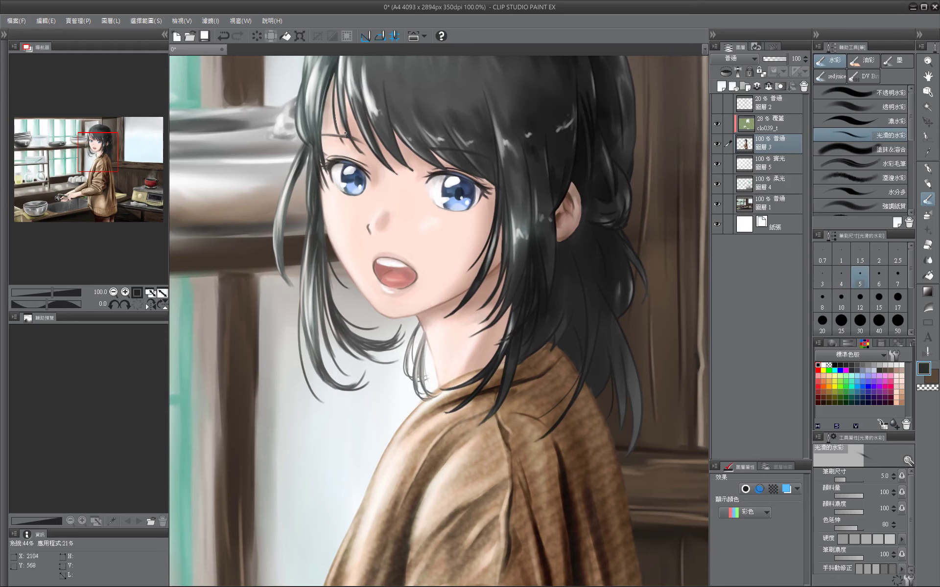
drag(337, 137, 350, 155)
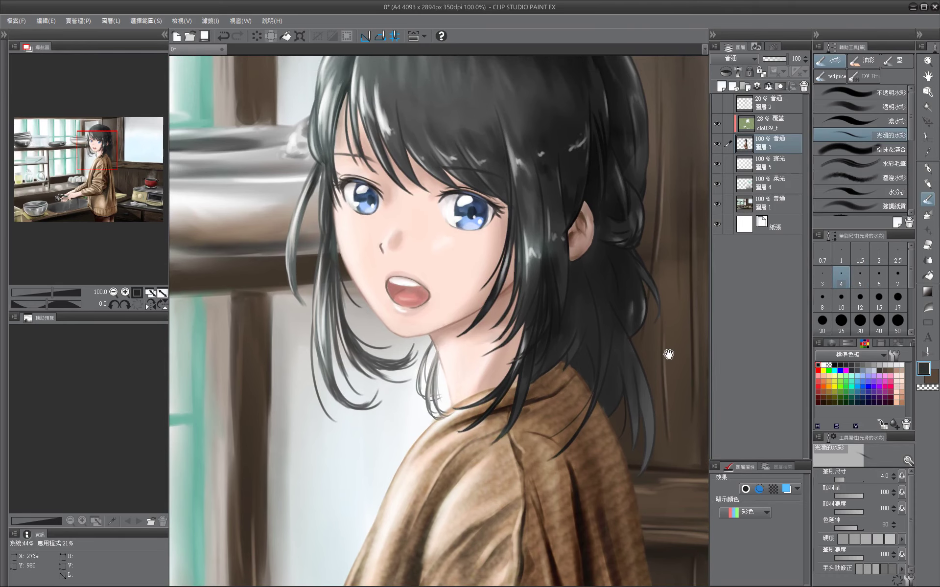
drag(668, 354, 695, 423)
alt+click(528, 271)
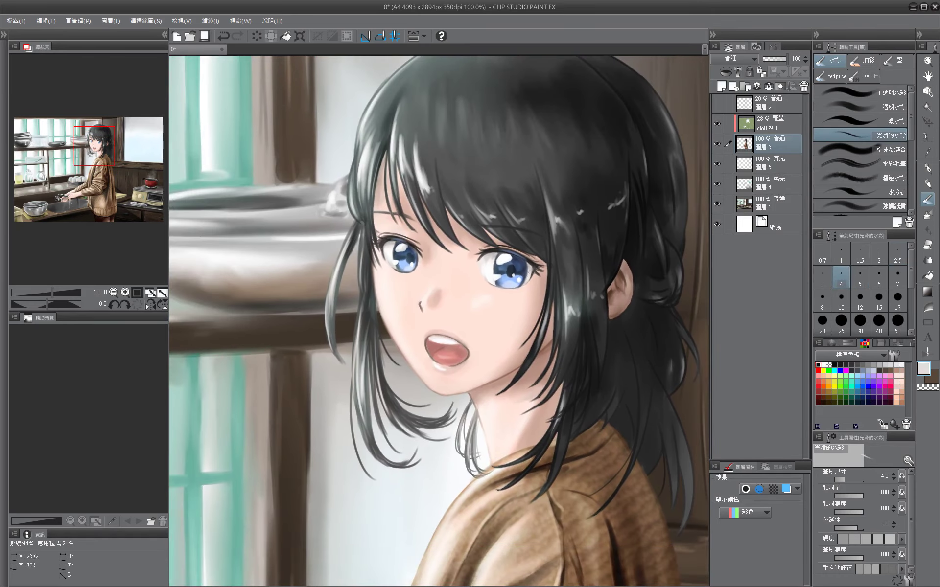
alt+click(396, 241)
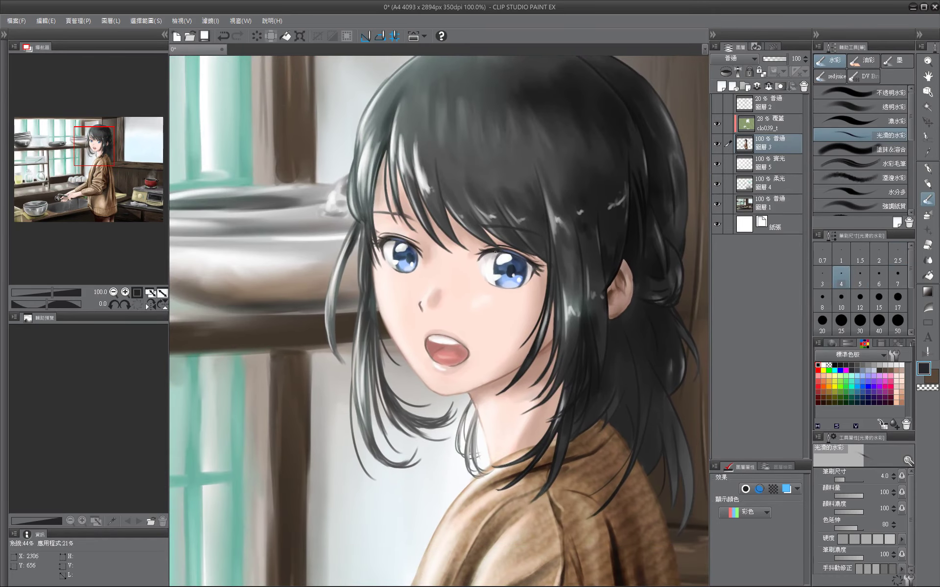
key(bracketleft)
alt+click(396, 244)
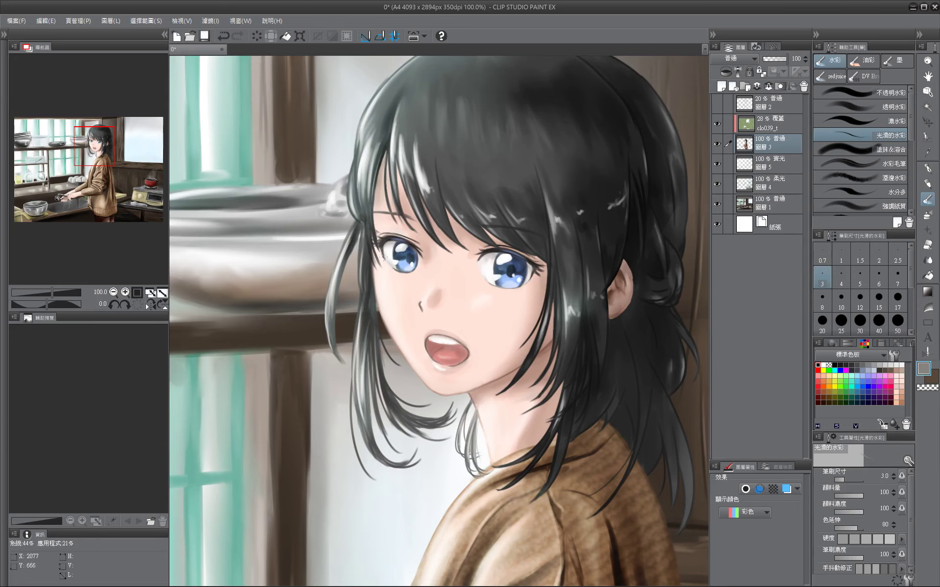
alt+click(384, 257)
Touch up the face with a sampled reddish tone at brush size 5 and the fringe highlights with a pale tone at size 7.
key(bracketright)
key(bracketright)
key(bracketright)
key(bracketright)
key(bracketright)
scroll(520, 301, down, 5)
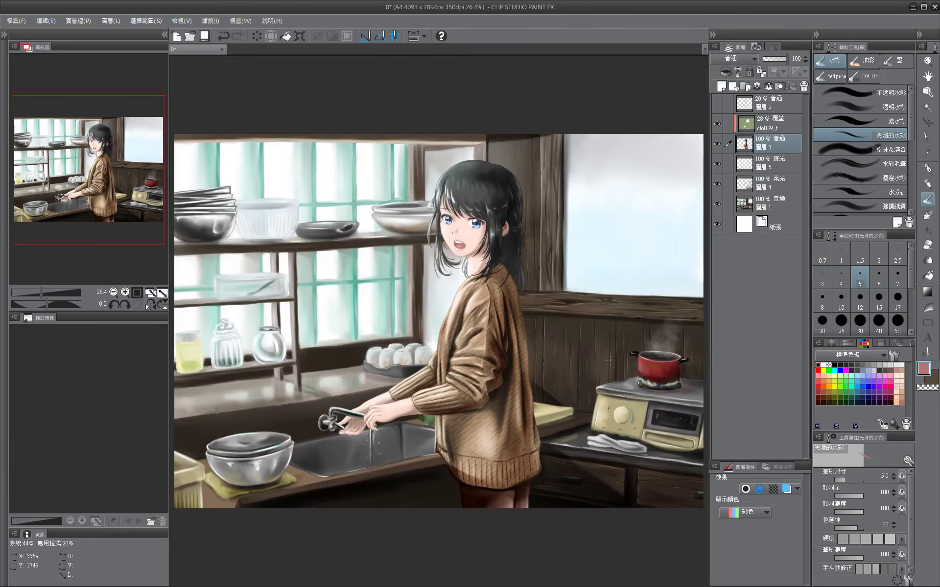
scroll(466, 238, up, 5)
mouse_move(466, 238)
mouse_down()
mouse_move(471, 226)
mouse_move(403, 224)
mouse_up()
key(bracketleft)
alt+click(480, 264)
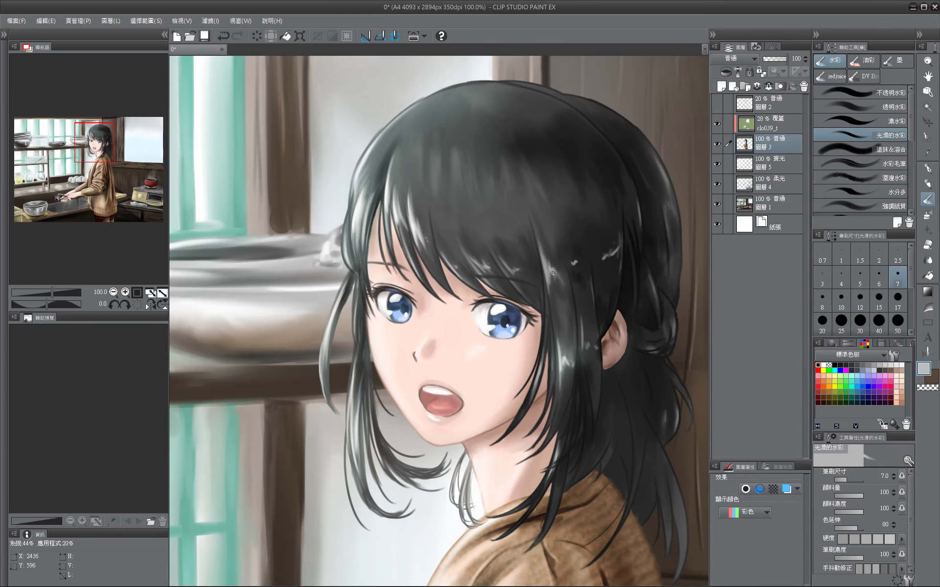
Add a new layer above the overlay texture and set its blending mode to Glow Dodge.
key(ctrl+0)
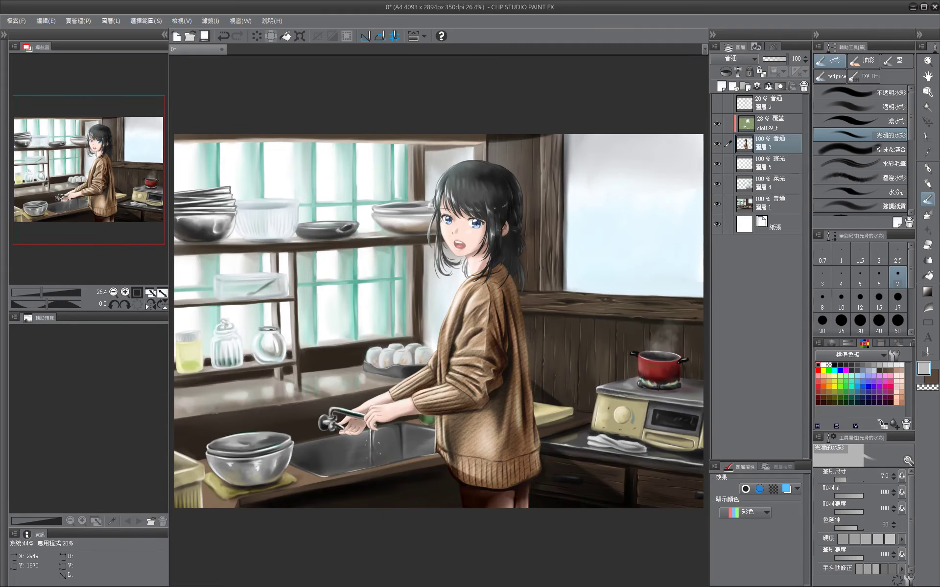
click(722, 86)
click(733, 58)
click(732, 151)
Brighten the upper window bars on the Glow Dodge layer with very pale blue at brush sizes 25, 20 and 17.
key(bracketright)
key(bracketright)
key(bracketright)
key(bracketright)
key(bracketright)
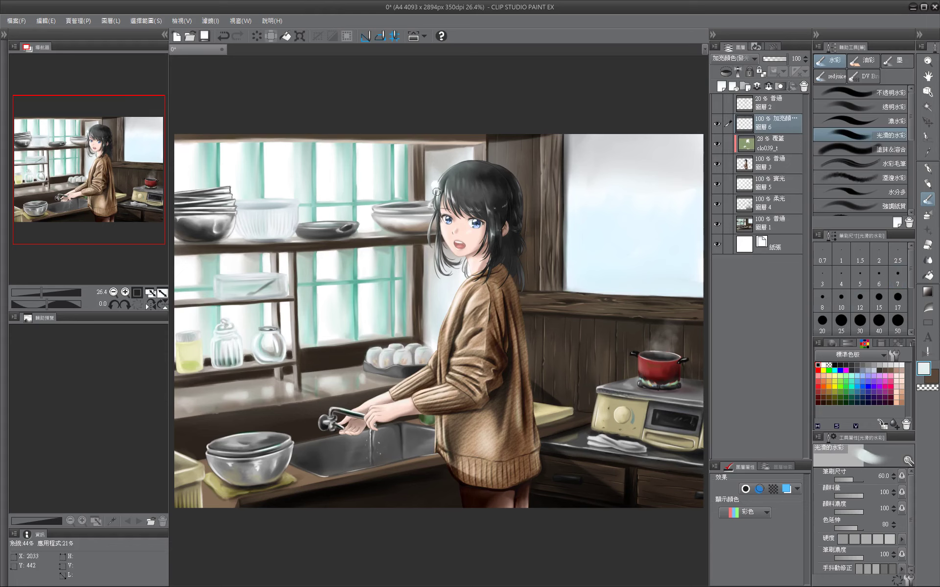
key(bracketleft)
key(bracketleft)
key(bracketleft)
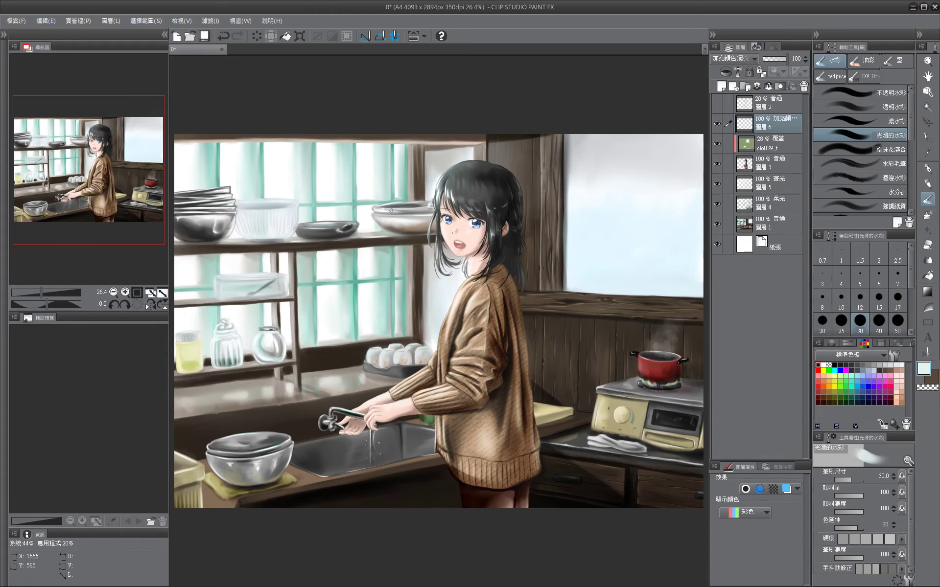
key(bracketleft)
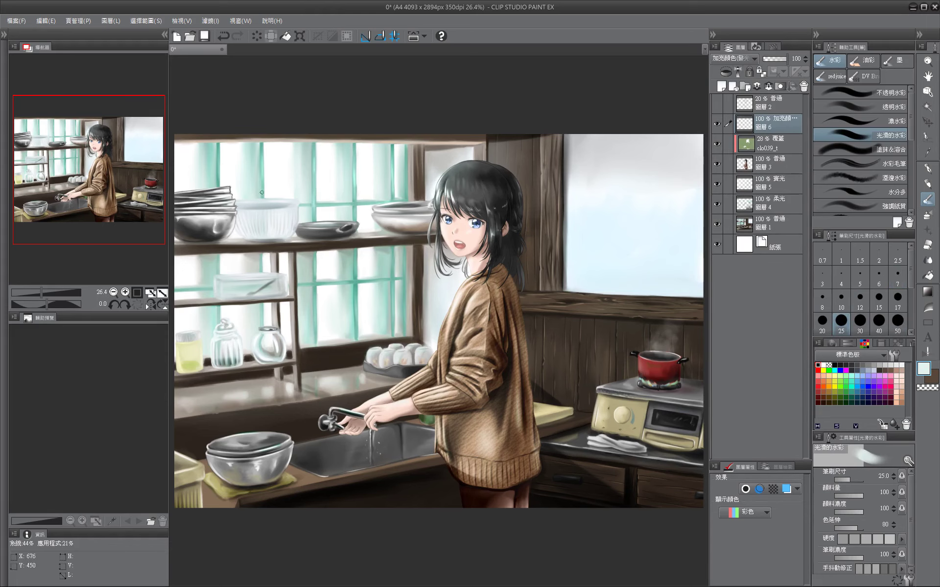
drag(314, 215, 352, 173)
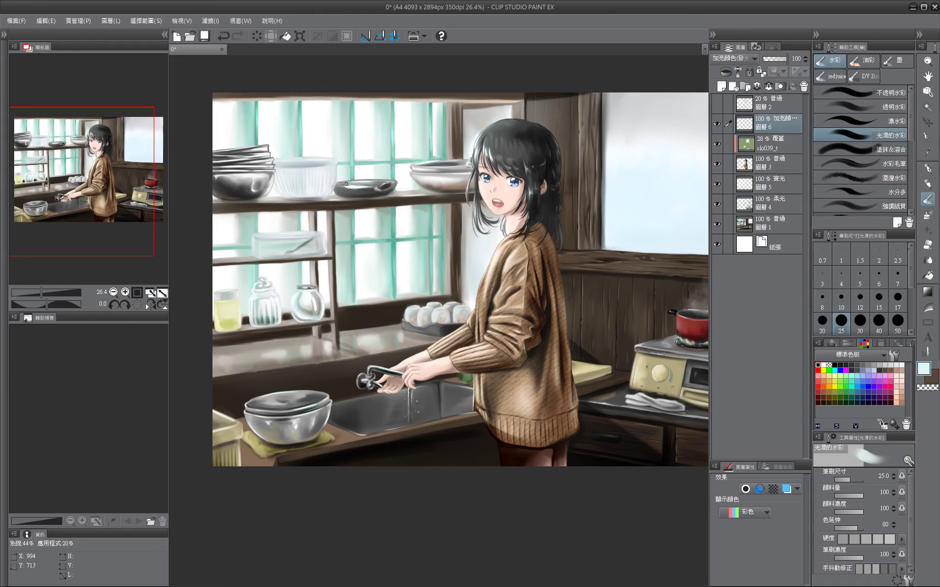
scroll(343, 186, up, 2)
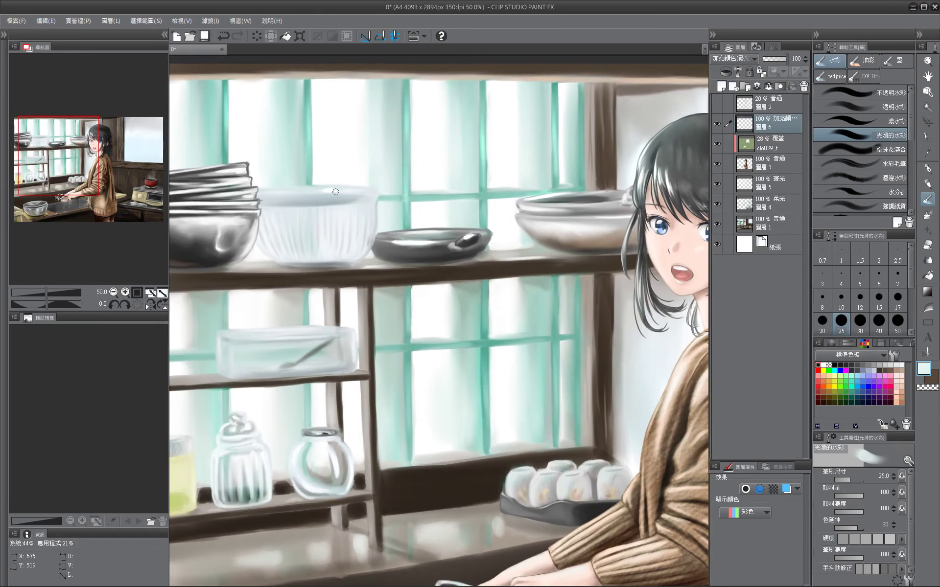
key(bracketleft)
drag(306, 234, 339, 242)
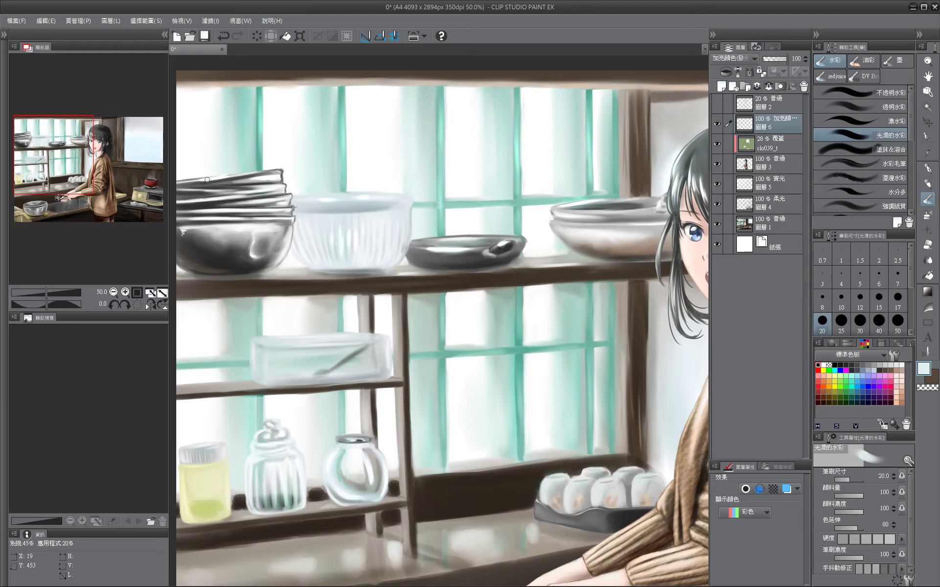
key(bracketleft)
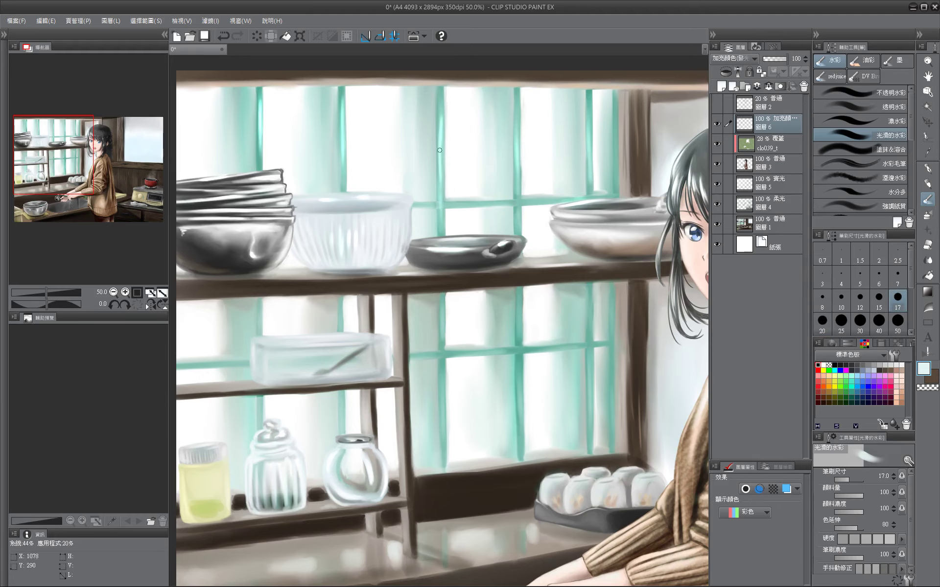
key(bracketright)
Paint pale glow along the vertical and horizontal bars of the lower window at brush size 20.
mouse_move(548, 203)
mouse_down()
mouse_move(568, 129)
mouse_move(539, 344)
mouse_up()
drag(611, 216, 611, 351)
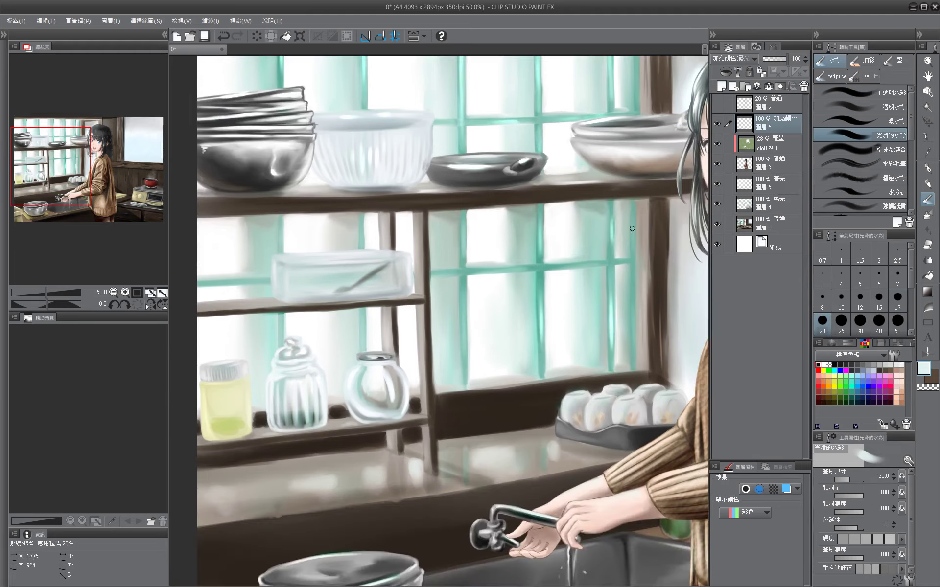
drag(633, 235, 633, 337)
drag(587, 267, 482, 270)
mouse_move(464, 223)
mouse_down()
mouse_move(464, 254)
mouse_move(489, 285)
mouse_up()
drag(387, 222, 388, 246)
Add pale glow to the glass container, jars and nearby window bars at brush sizes 30, 17 and 25.
key(bracketright)
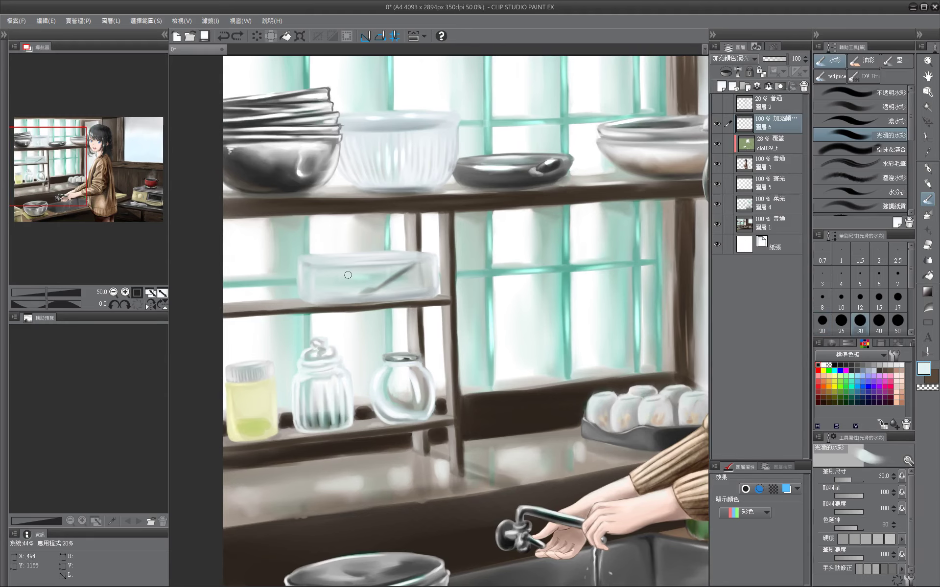
drag(345, 277, 381, 274)
drag(307, 321, 306, 344)
drag(389, 321, 389, 345)
drag(306, 382, 307, 417)
drag(319, 403, 322, 420)
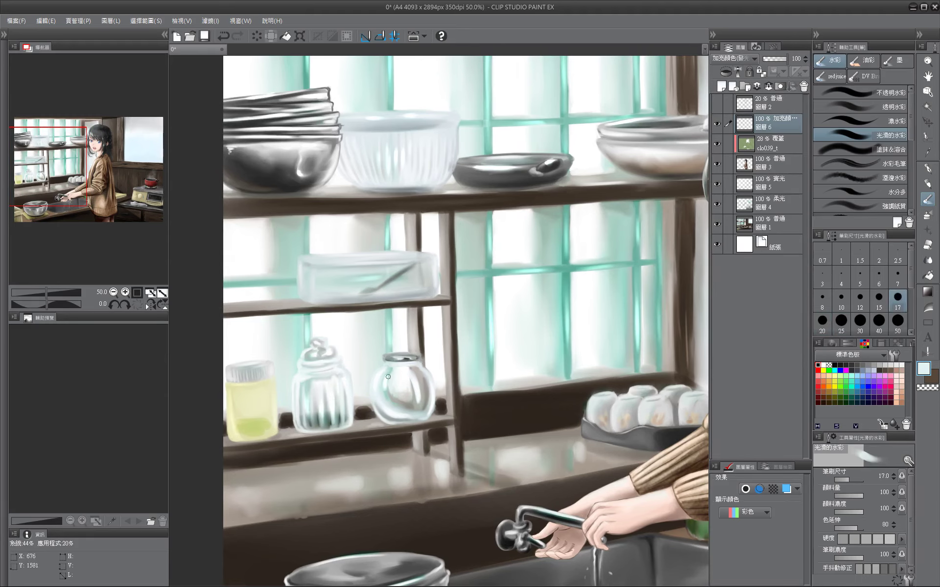
mouse_move(387, 419)
mouse_down()
mouse_move(402, 398)
mouse_move(422, 411)
mouse_up()
drag(492, 280, 492, 366)
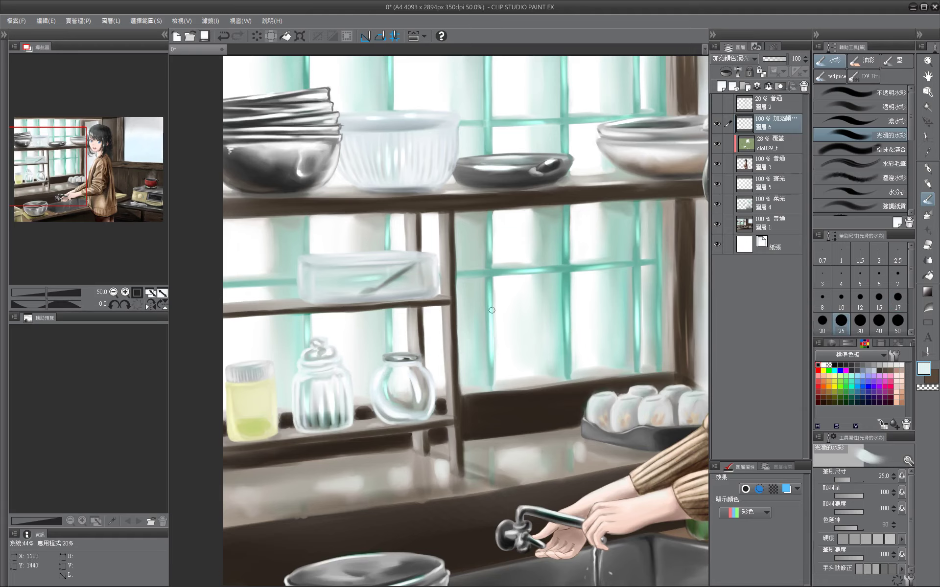
Add bright glow highlights down the stacked metal bowls on the upper shelf at brush size 15.
key(bracketleft)
drag(464, 275, 449, 275)
mouse_move(305, 73)
mouse_down()
mouse_move(300, 166)
mouse_move(296, 127)
mouse_up()
key(bracketleft)
key(bracketleft)
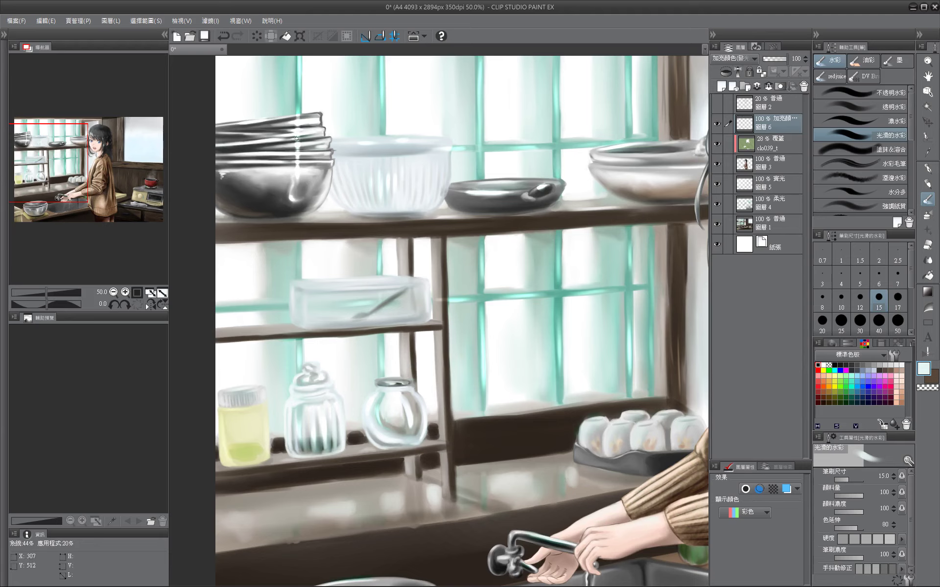
Add glow highlights to the dark pan and the wide bowl's rim on the upper shelf at brush sizes 17 and 20.
key(bracketright)
key(bracketright)
key(bracketleft)
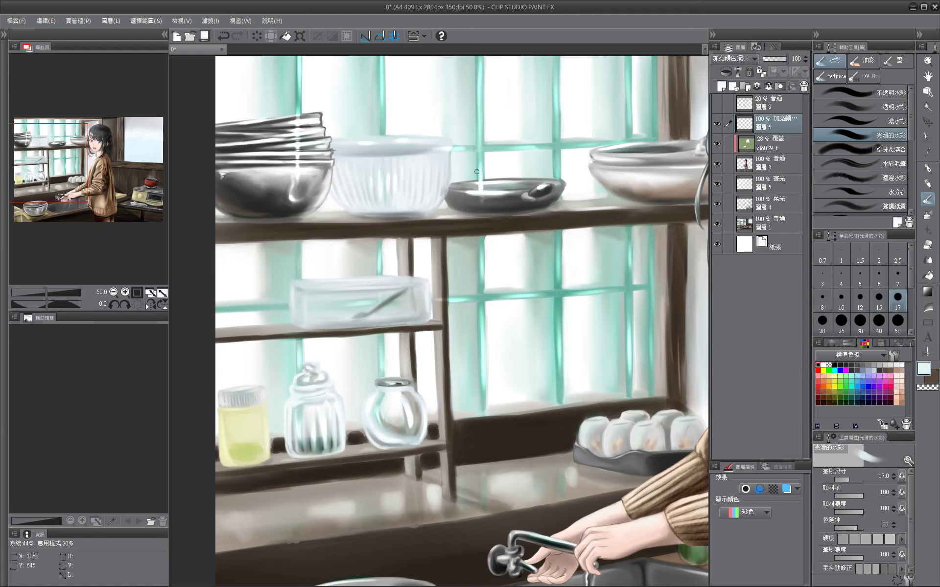
key(bracketright)
key(bracketleft)
key(bracketleft)
key(bracketright)
key(bracketright)
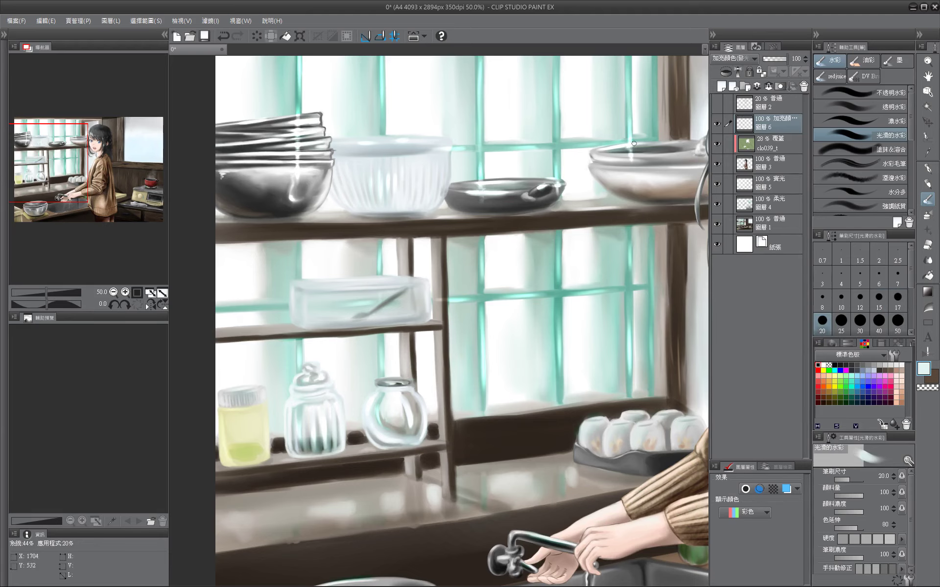
key(bracketleft)
key(bracketright)
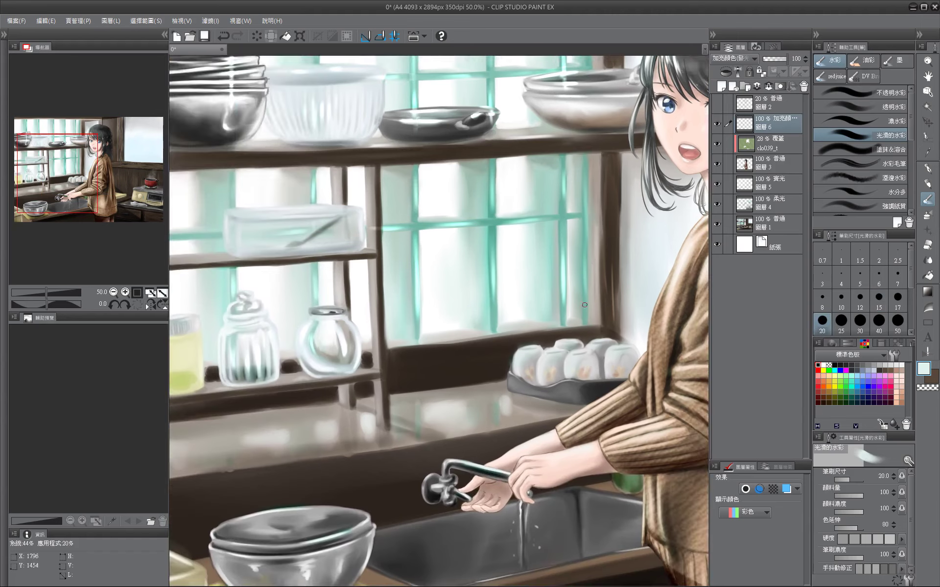
Paint pale glow highlights on the white cups in the tray at brush sizes 12 and 10.
key(bracketright)
key(bracketleft)
key(bracketleft)
key(bracketleft)
key(bracketleft)
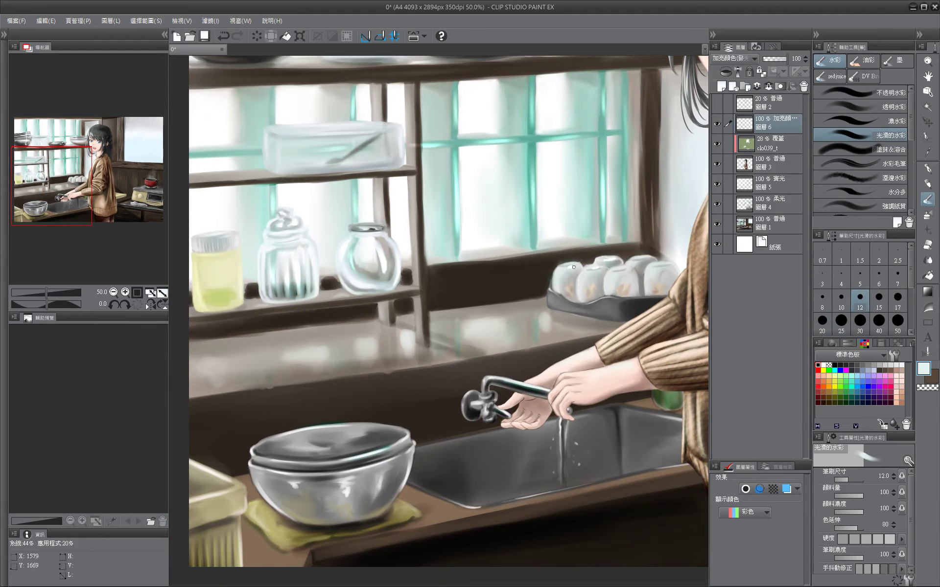
key(bracketleft)
key(bracketleft)
key(bracketright)
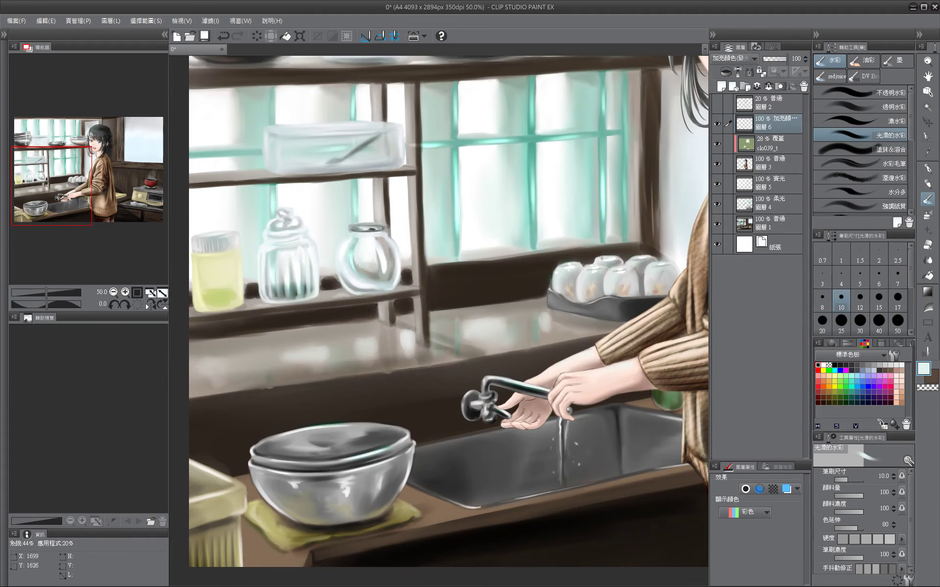
Add glow highlights to the metal bowls beside the sink at brush size 15 and to the tap at size 12.
drag(590, 287, 620, 174)
key(bracketright)
key(bracketright)
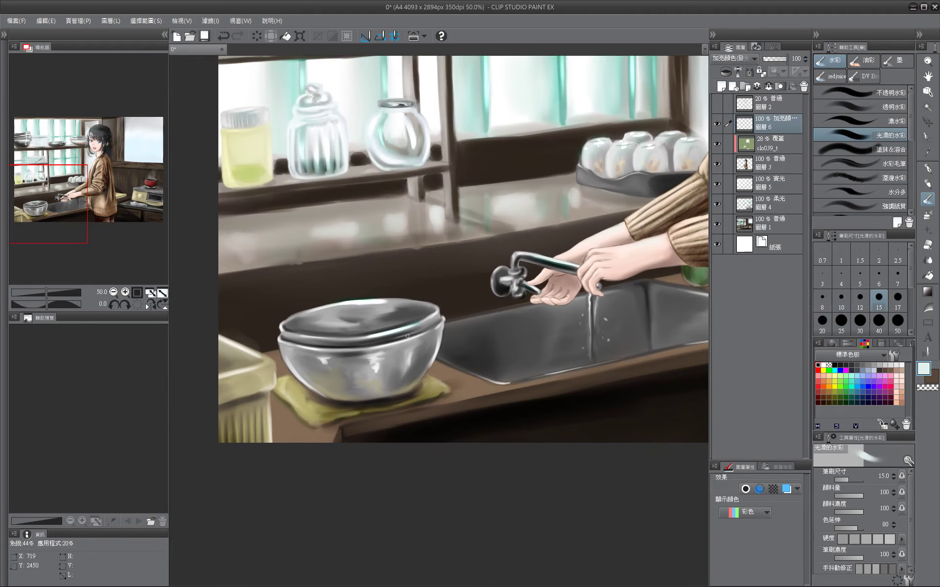
key(bracketright)
key(bracketleft)
key(bracketleft)
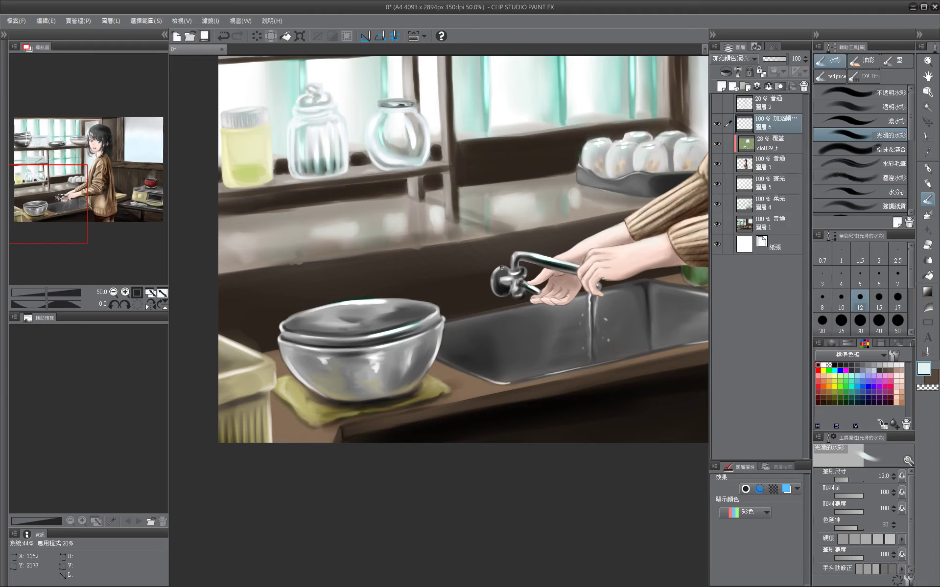
Brighten the running water and its splashing droplets with pale glow at brush sizes 15 and 7.
drag(588, 299, 506, 294)
key(bracketright)
key(bracketright)
key(bracketleft)
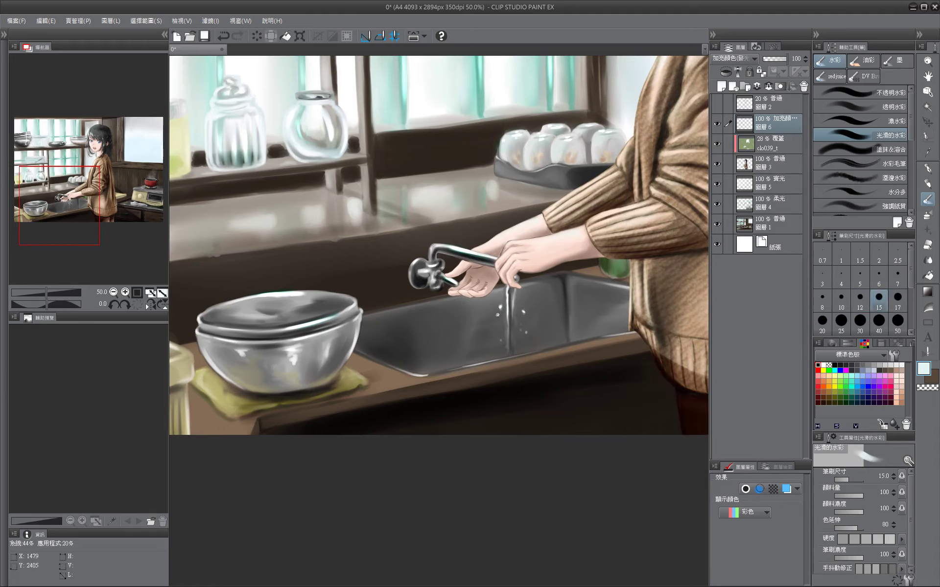
key(bracketleft)
key(bracketleft)
key(bracketleft)
key(bracketleft)
key(bracketleft)
key(bracketright)
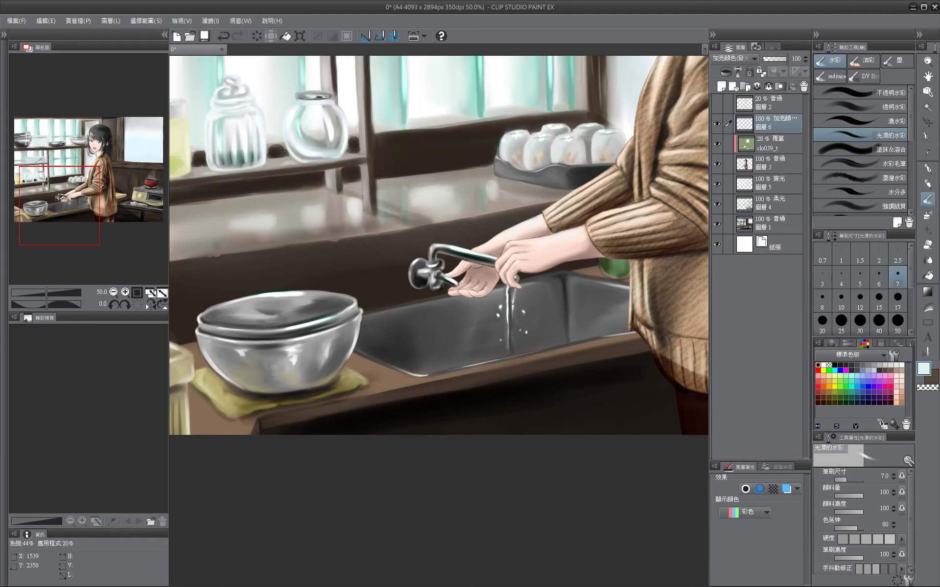
Strengthen the glow on the shelf jars at brush size 20 and on the upper stacked bowls at size 15.
mouse_move(513, 303)
mouse_down()
mouse_move(393, 332)
mouse_move(477, 370)
mouse_up()
key(bracketright)
key(bracketright)
key(bracketright)
key(bracketright)
key(bracketright)
key(bracketright)
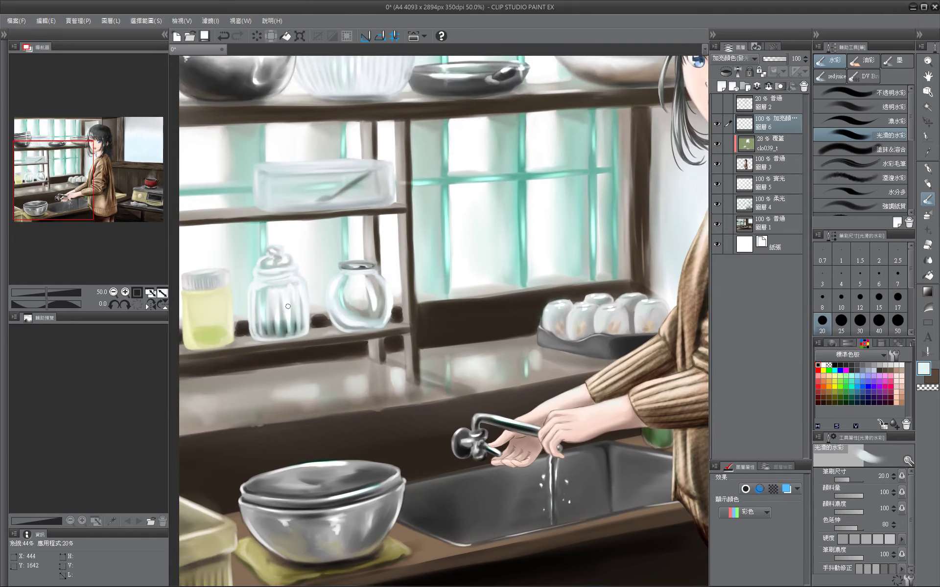
mouse_move(293, 253)
mouse_down()
mouse_move(341, 495)
mouse_move(317, 496)
mouse_up()
key(bracketleft)
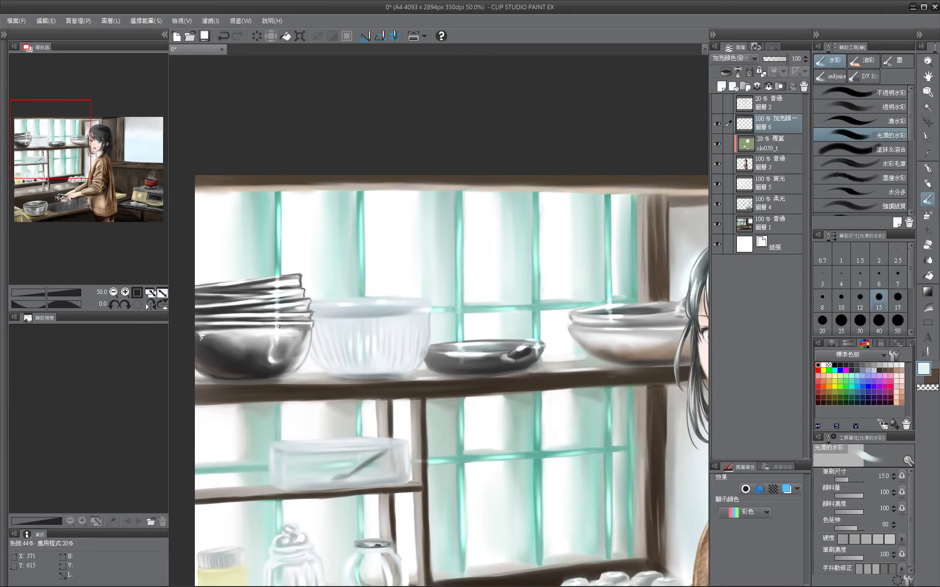
Add pale glow highlights to the folds of the sweater's sleeve at brush size 15.
drag(705, 492, 469, 457)
mouse_move(588, 457)
mouse_down()
mouse_move(568, 258)
mouse_move(648, 424)
mouse_move(562, 291)
mouse_up()
key(bracketright)
key(bracketright)
key(bracketright)
key(bracketright)
key(bracketleft)
key(bracketleft)
key(bracketleft)
key(bracketleft)
key(bracketleft)
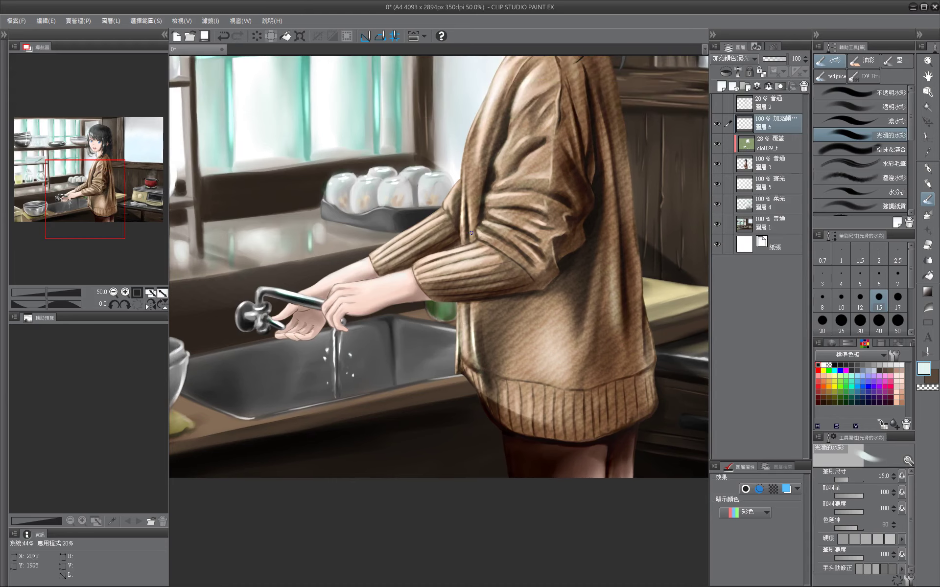
Brighten the sweater's ribbed cuff at brush size 25 and the upper sleeve and shoulder folds at size 20.
key(bracketright)
key(bracketright)
key(bracketright)
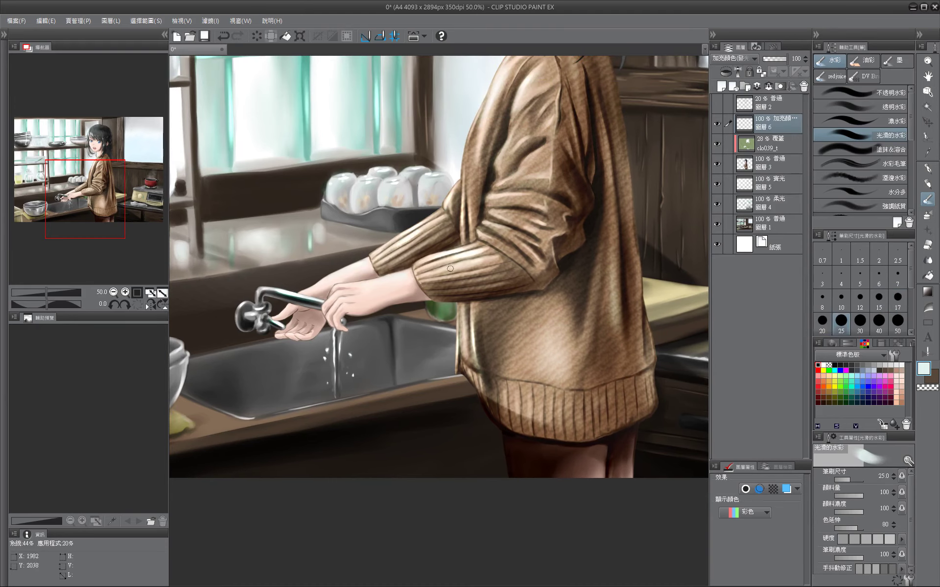
scroll(460, 252, up, 3)
mouse_move(460, 283)
mouse_down()
mouse_move(472, 294)
mouse_move(450, 333)
mouse_move(461, 308)
mouse_up()
scroll(560, 287, up, 3)
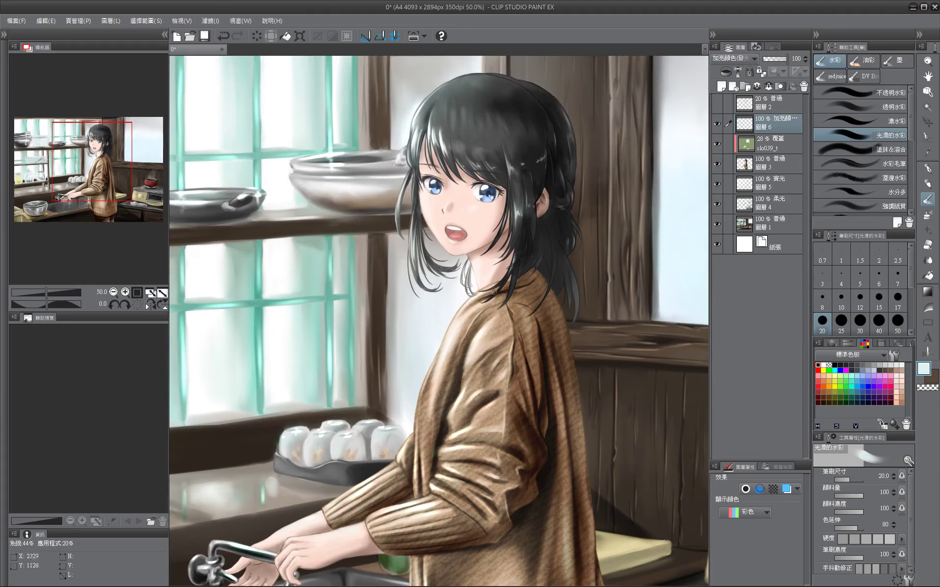
Touch up the pale glow on the girl's hair and sweater collar at brush sizes 10 and 20.
key(bracketleft)
key(bracketleft)
key(bracketleft)
key(bracketleft)
drag(590, 303, 591, 312)
scroll(591, 312, up, 2)
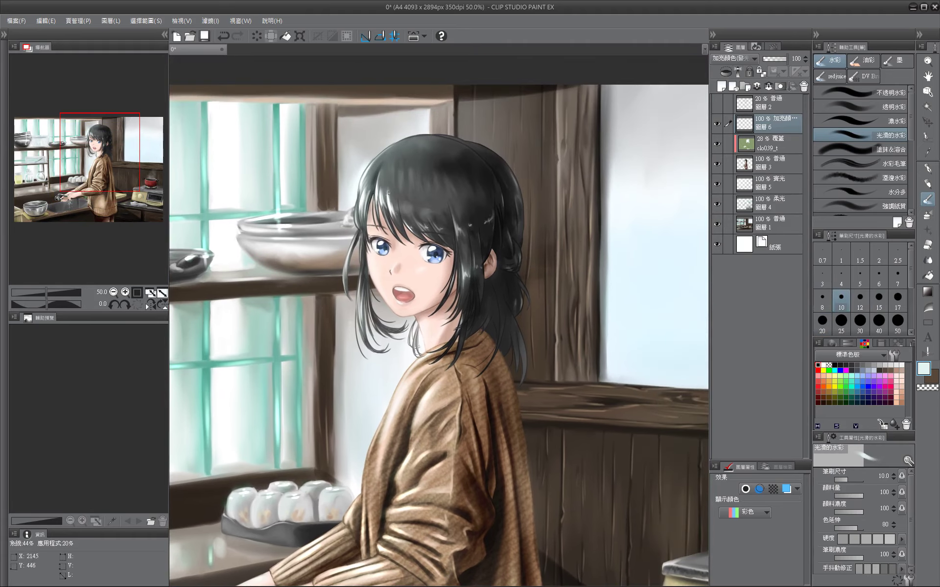
key(bracketright)
key(bracketright)
key(bracketright)
key(bracketright)
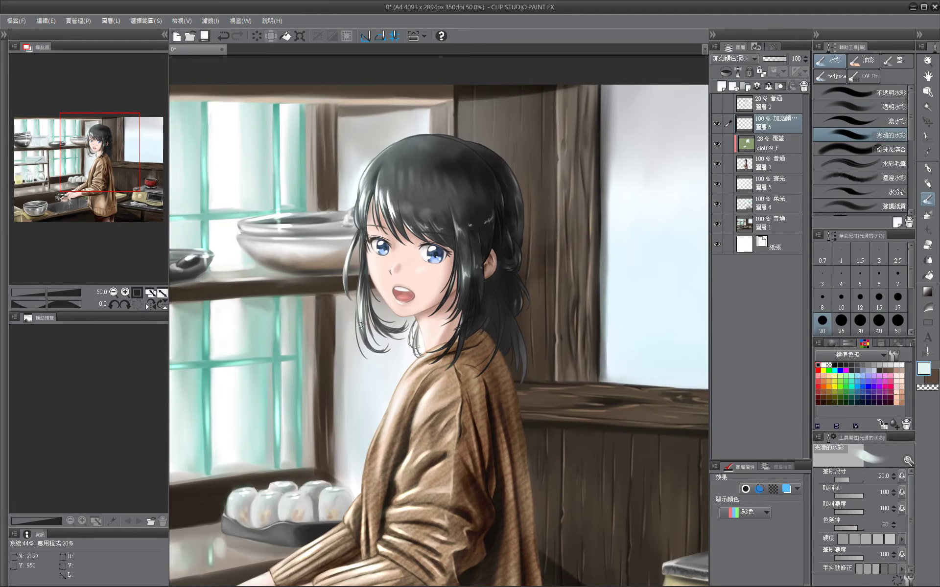
Highlight the stove's top edge and lower front panel with pale glow at brush sizes 17 and 10.
scroll(357, 295, down, 5)
scroll(464, 305, right, 4)
key(bracketleft)
key(bracketleft)
key(bracketleft)
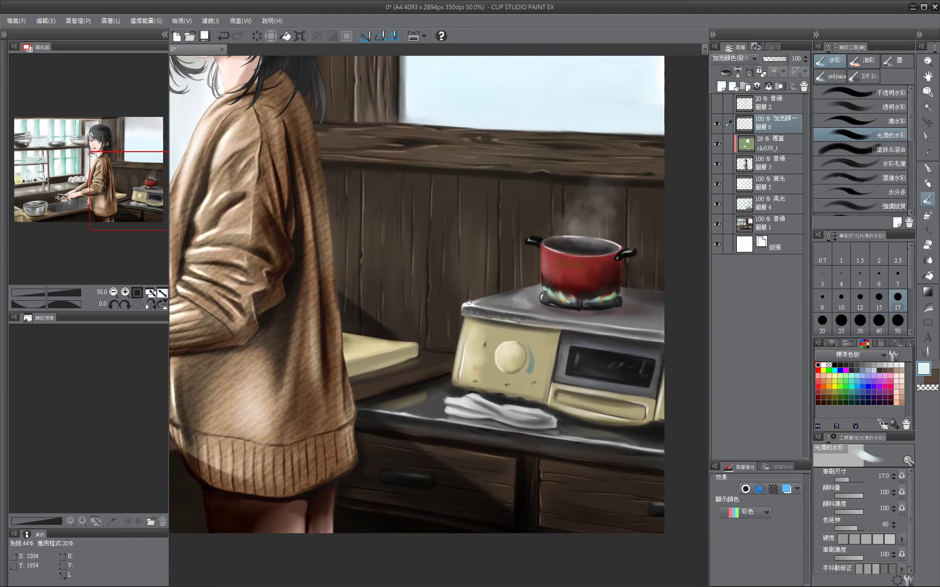
scroll(464, 304, right, 2)
key(bracketleft)
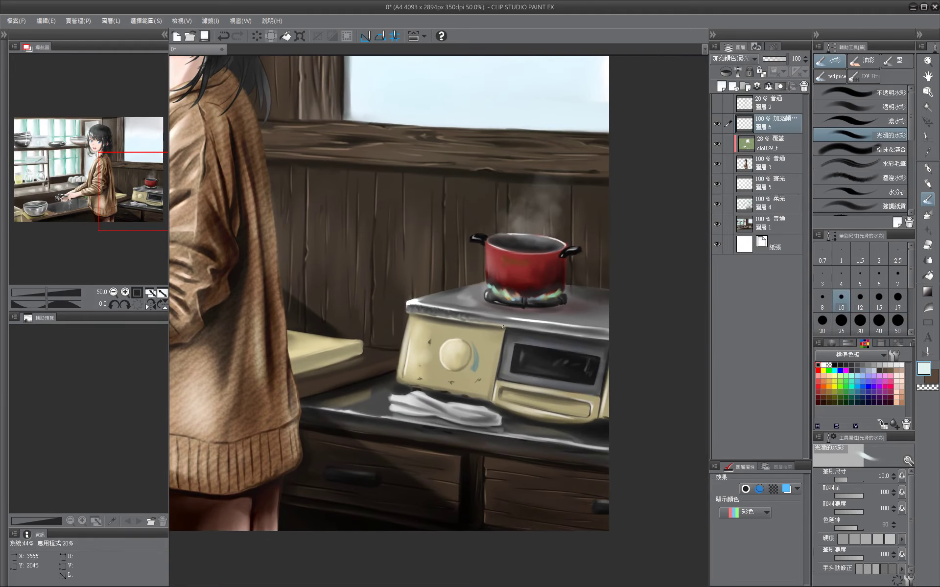
drag(542, 377, 592, 386)
drag(542, 416, 590, 406)
Add soft glow around the burner flames beneath the red pot at brush size 40.
scroll(486, 298, right, 2)
key(bracketright)
key(bracketright)
key(bracketright)
key(bracketright)
key(bracketright)
key(bracketright)
key(bracketright)
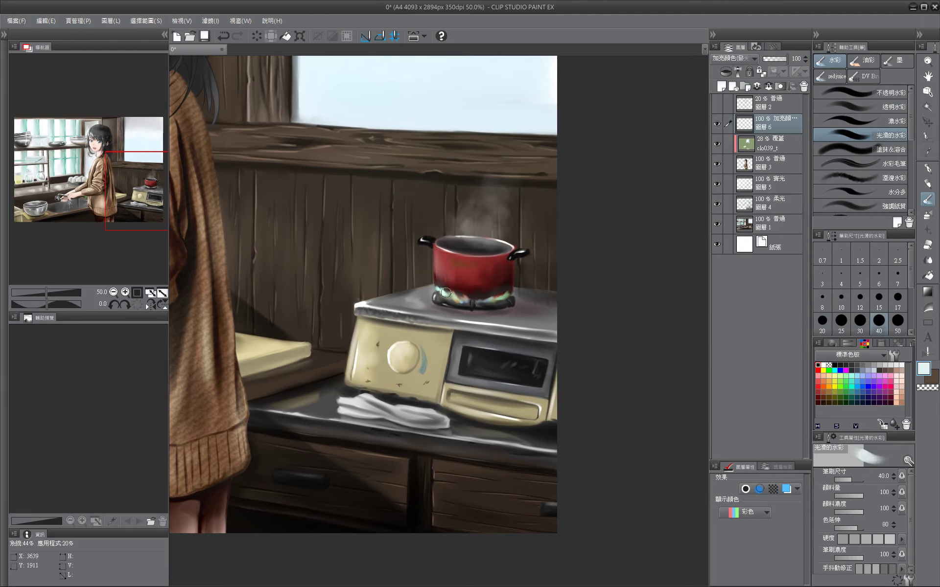
key(ctrl+0)
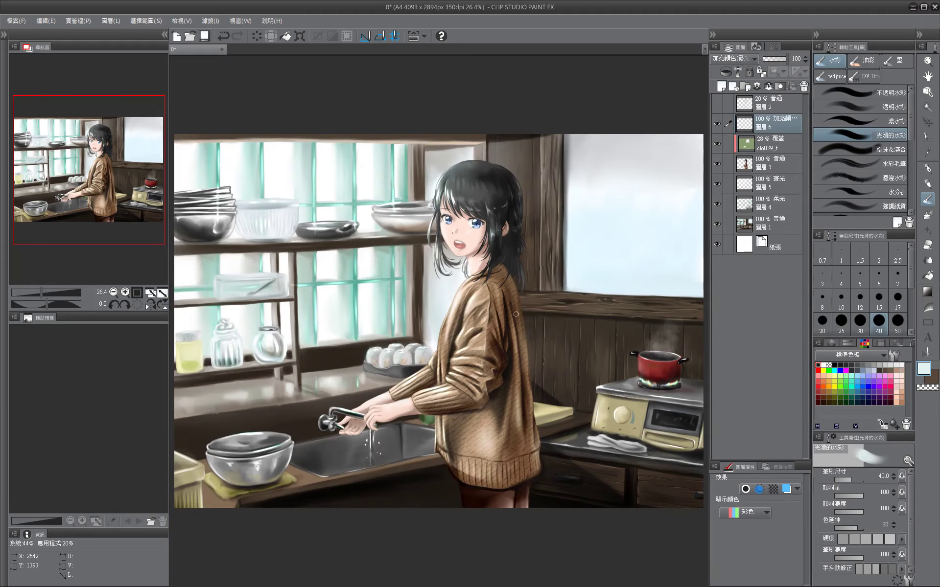
key(ctrl+0)
Touch up the highlights on the counter edge at brush size 15 and the drawers below at size 12.
key(bracketleft)
key(bracketleft)
key(bracketleft)
key(bracketleft)
key(bracketleft)
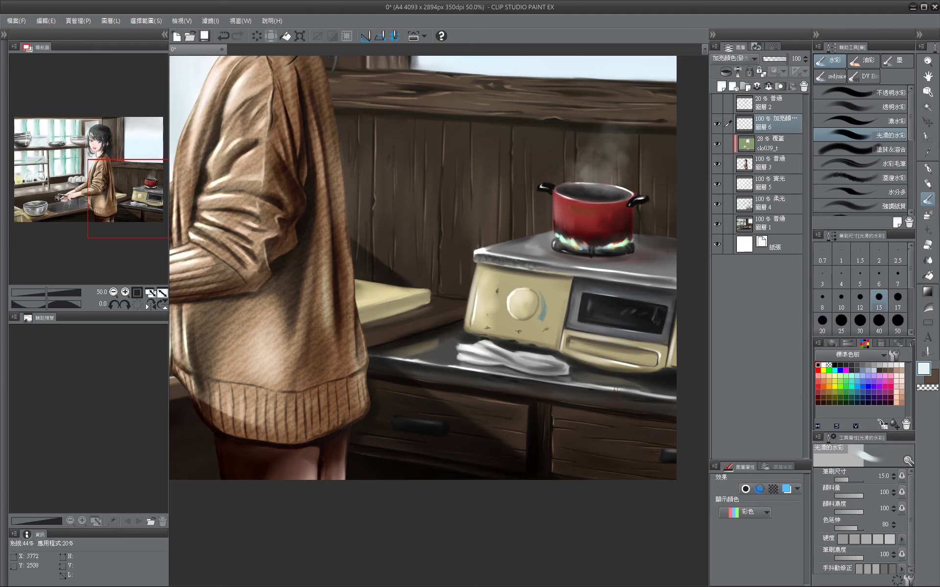
key(bracketleft)
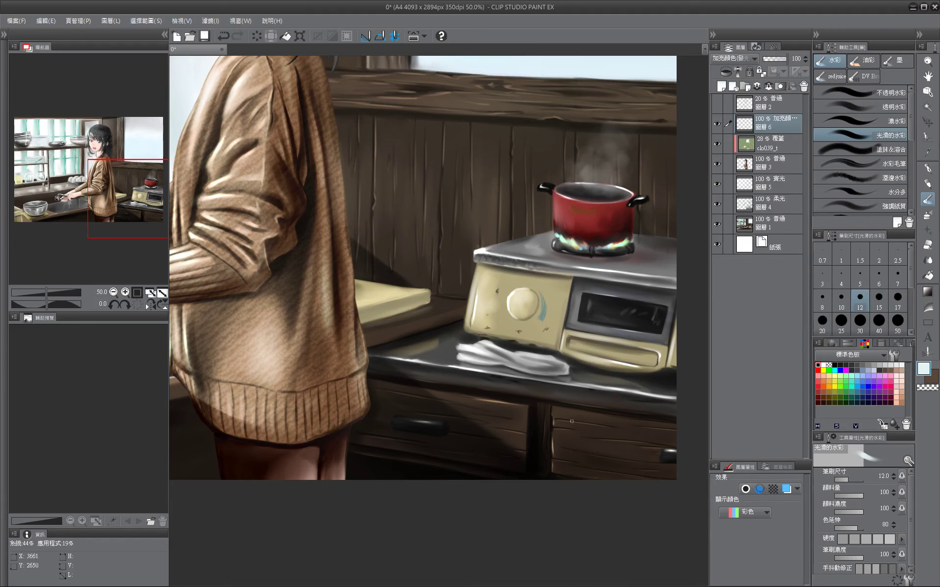
key(ctrl+0)
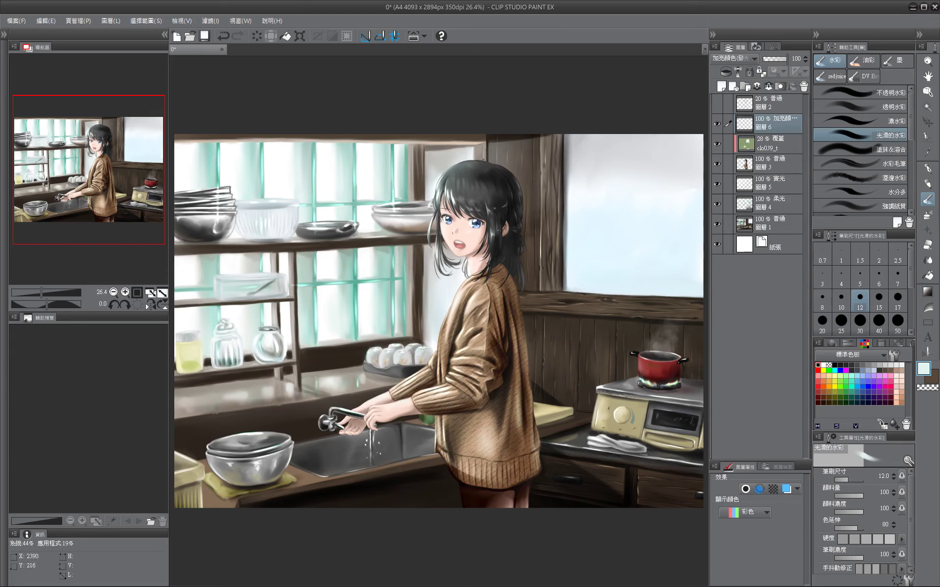
Go over the lower body of the sweater with broad, soft glow at brush size 60.
drag(664, 309, 532, 316)
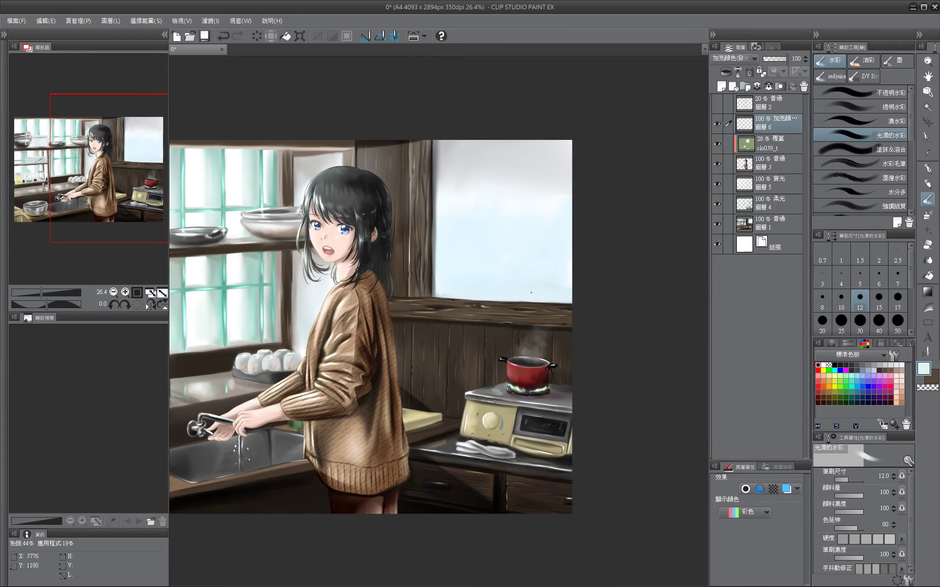
drag(401, 203, 451, 194)
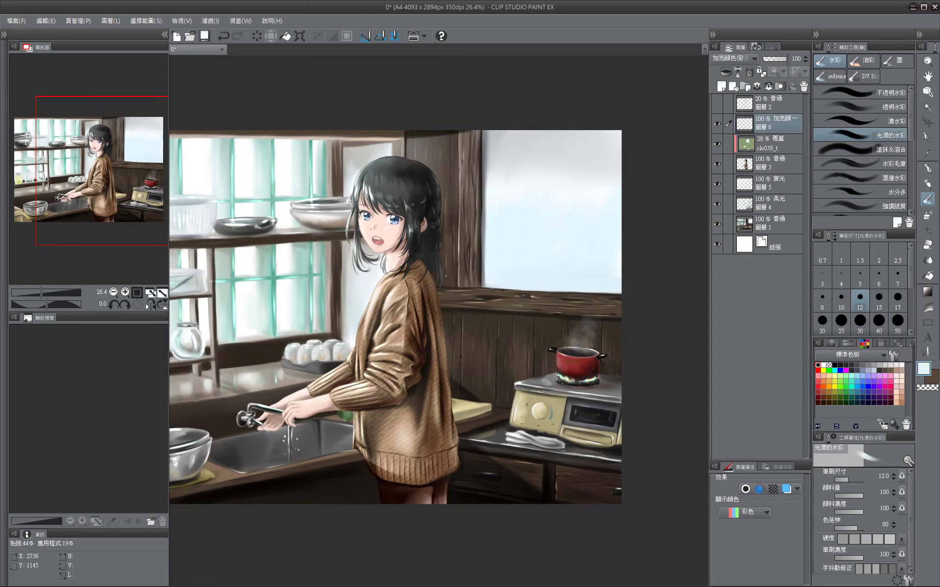
mouse_move(445, 276)
mouse_down()
mouse_move(480, 287)
mouse_move(521, 272)
mouse_up()
key(bracketright)
key(bracketright)
key(bracketright)
key(bracketright)
key(bracketright)
key(bracketright)
key(bracketright)
key(bracketright)
drag(453, 421, 477, 422)
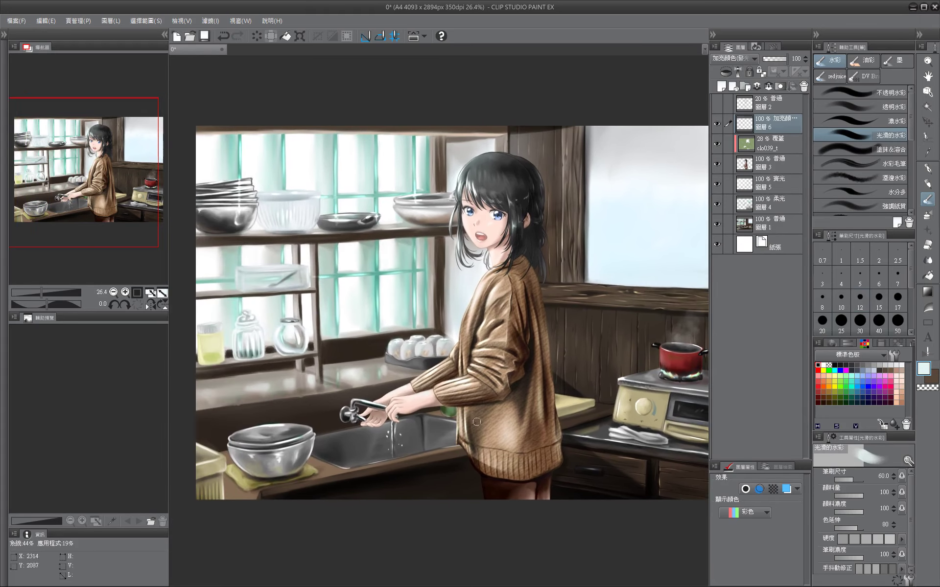
key(bracketleft)
key(bracketleft)
drag(392, 425, 370, 433)
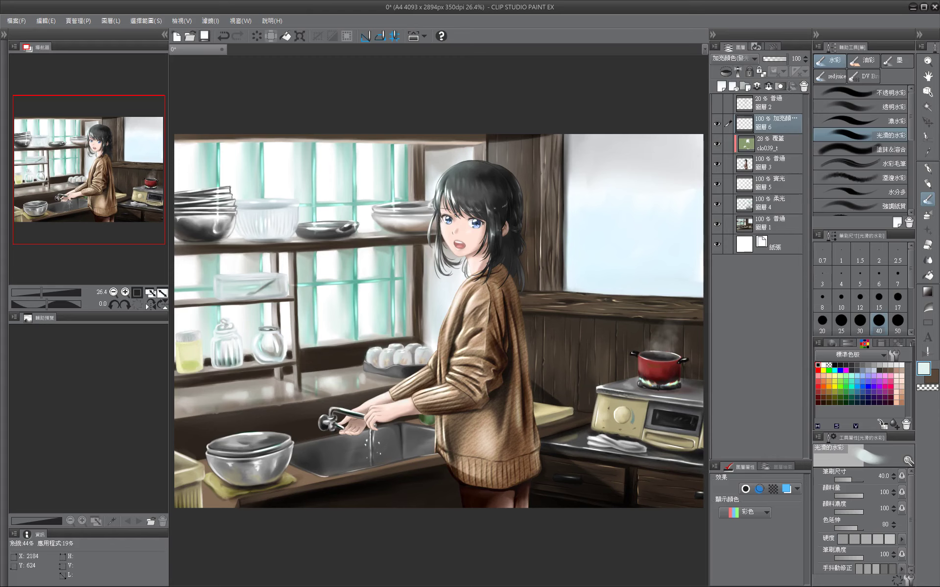
Lower the glow layer's opacity to 90% and save the illustration.
key(bracketright)
key(bracketright)
key(bracketright)
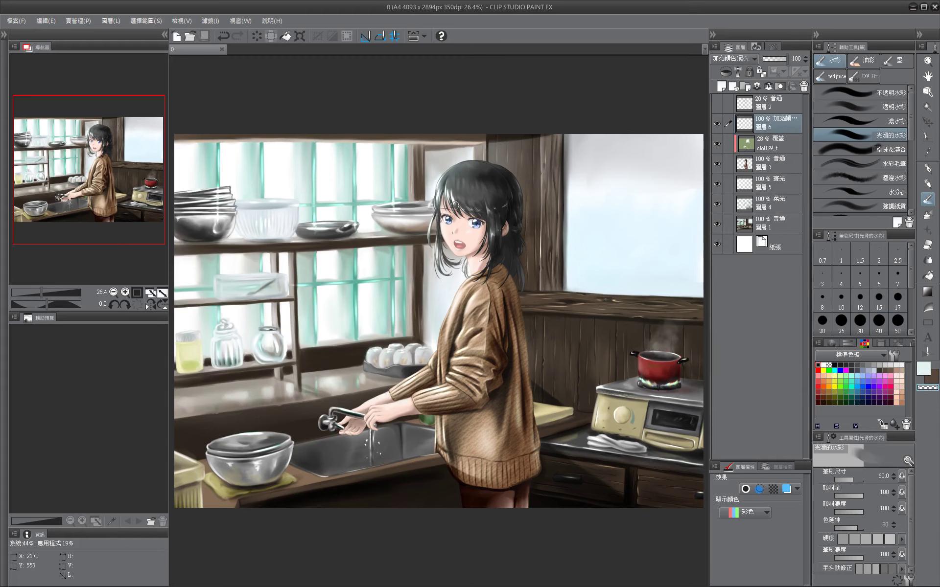
click(779, 59)
drag(780, 60, 784, 60)
key(ctrl+s)
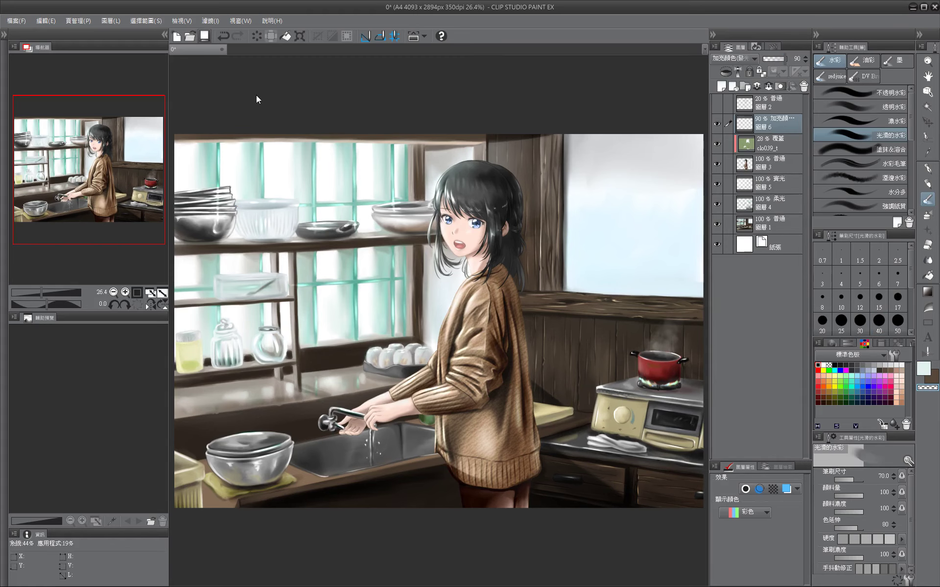
Refine the hands at the faucet on the girl's layer 圖層 3 at brush size 3.
click(768, 163)
scroll(363, 392, up, 3)
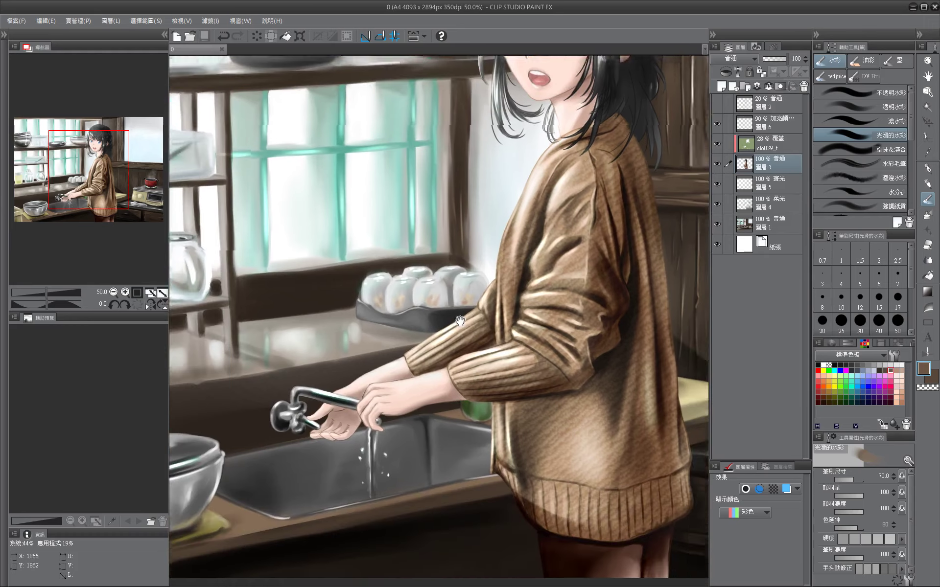
click(897, 253)
key(bracketright)
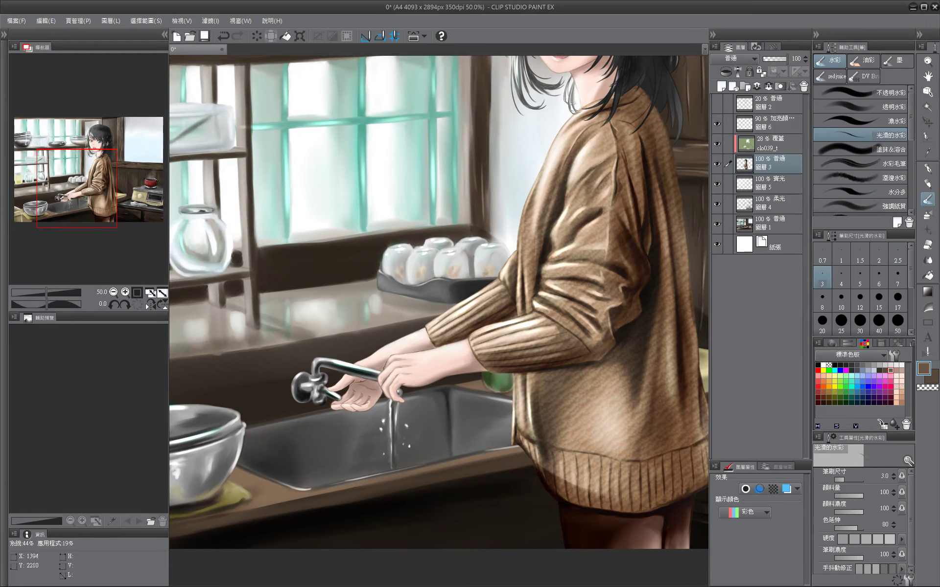
key(ctrl+0)
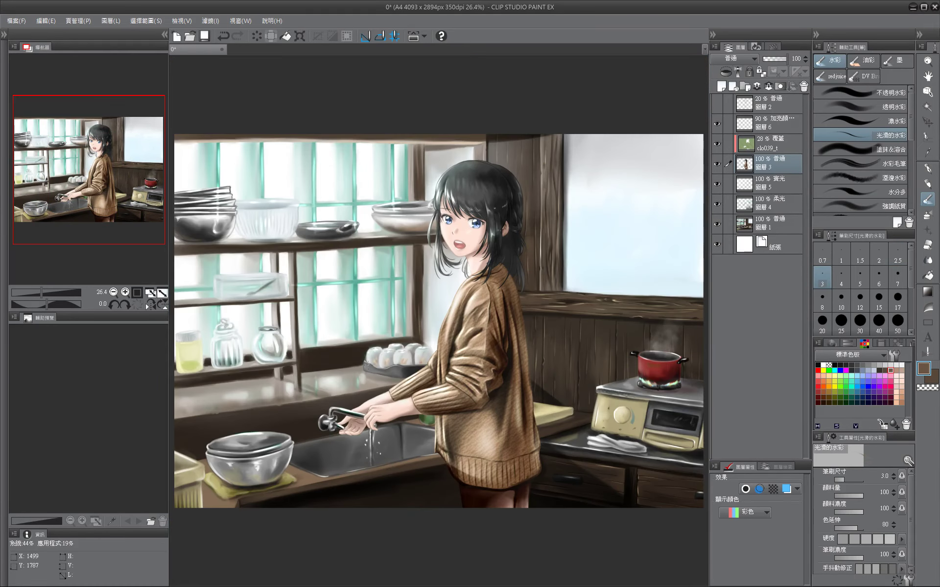